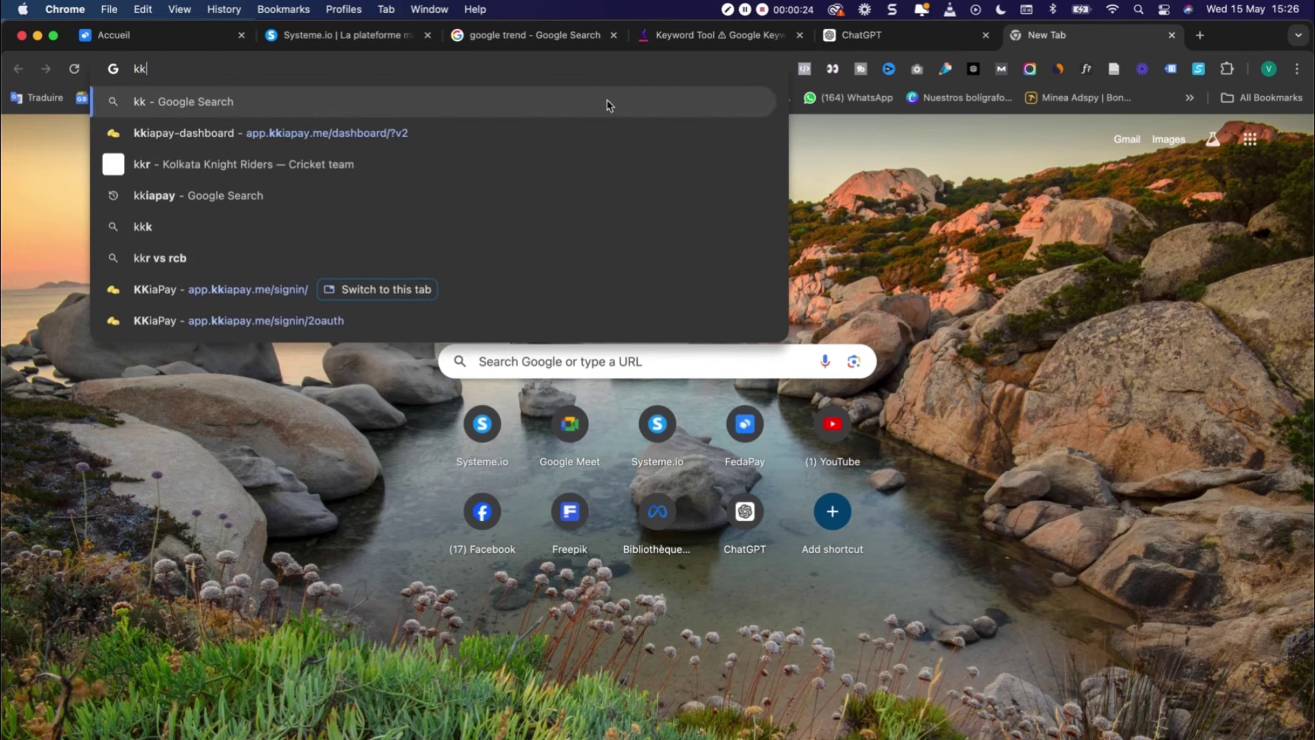
# Step: Sign in to KkiaPay with the saved credentials and submit the six-digit verification code
pyautogui.click(478, 139)
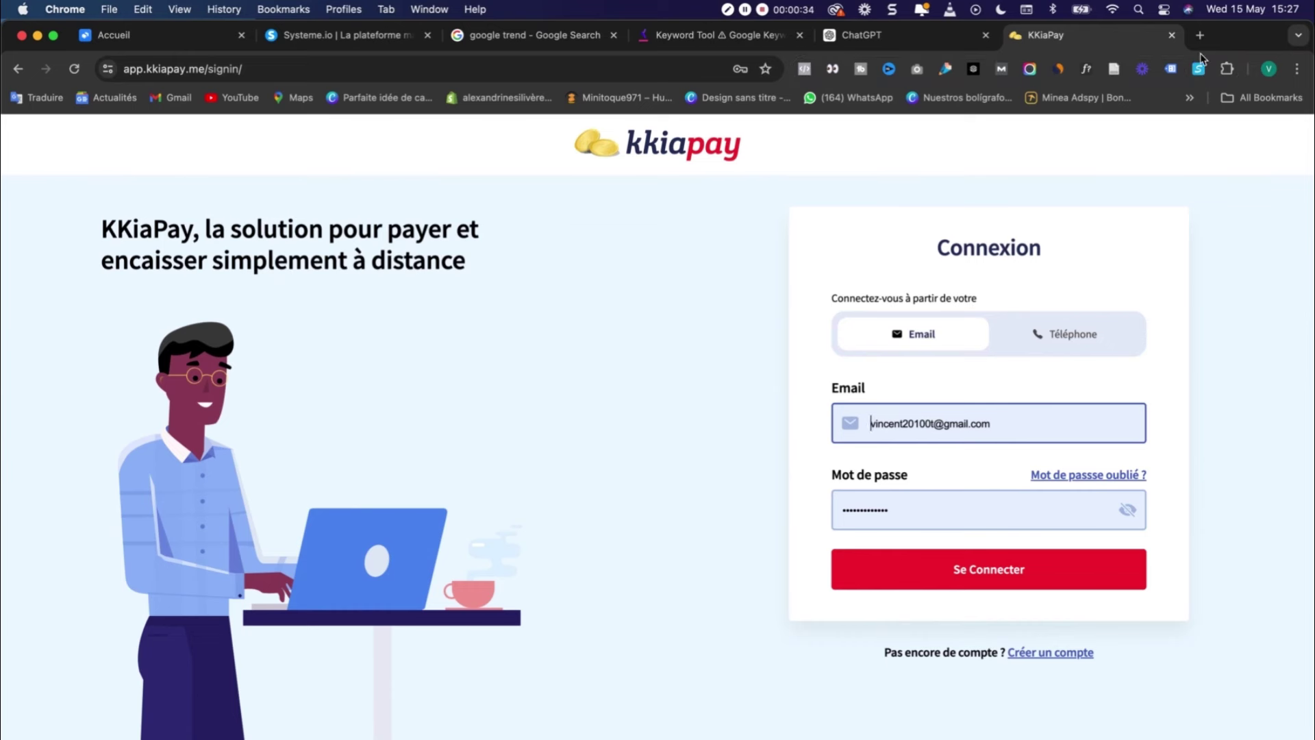
pyautogui.click(1012, 565)
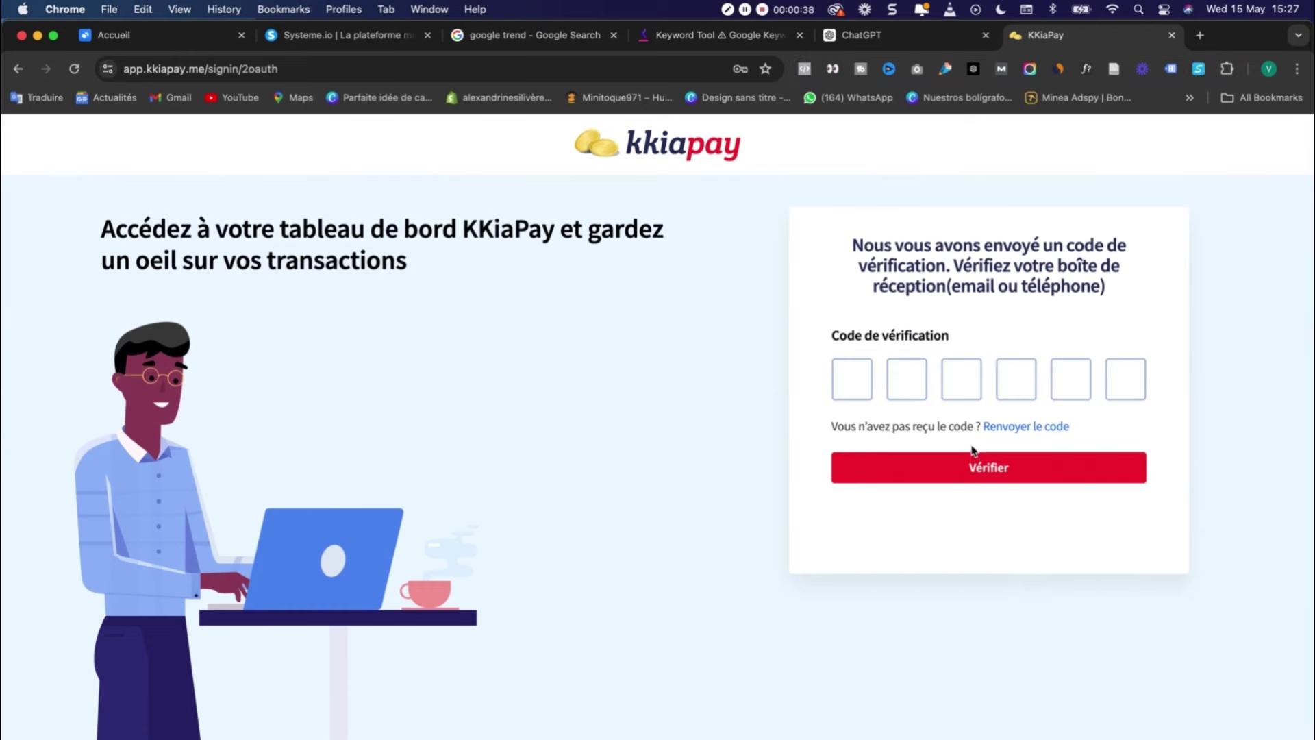
pyautogui.click(853, 387)
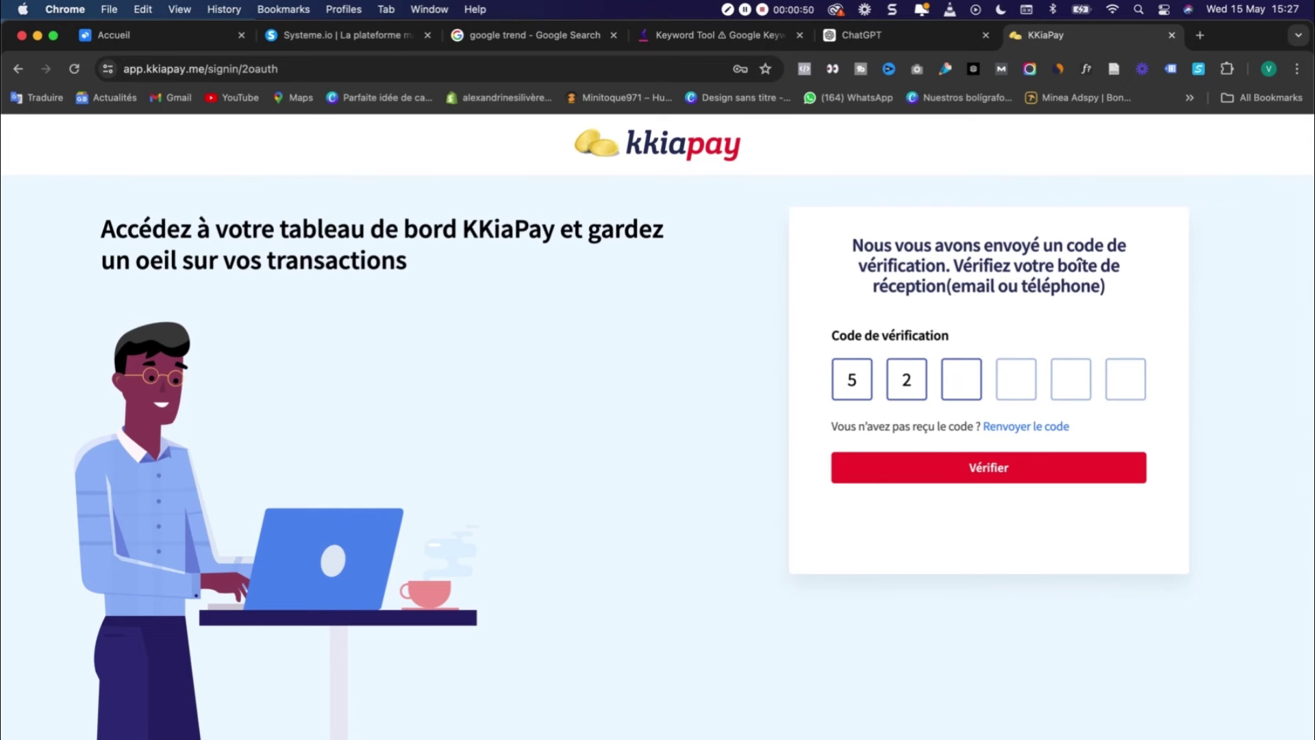
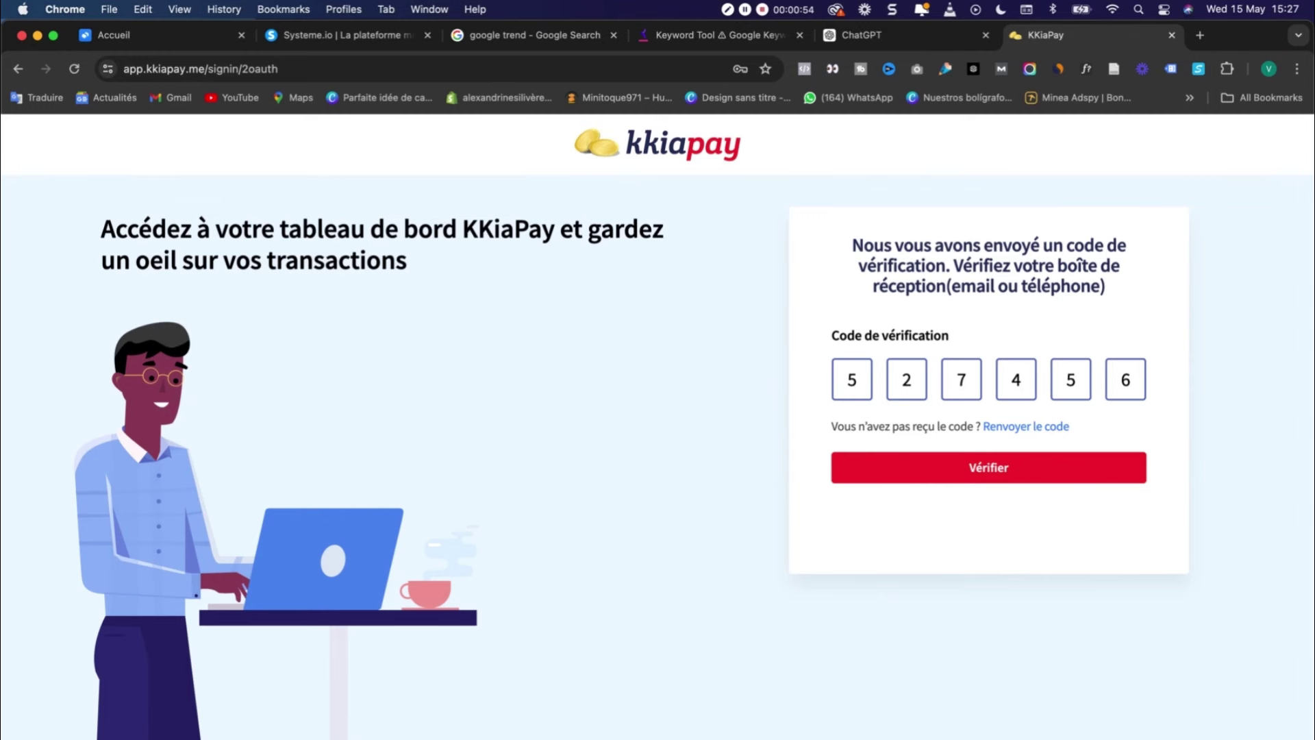
pyautogui.press('Return')
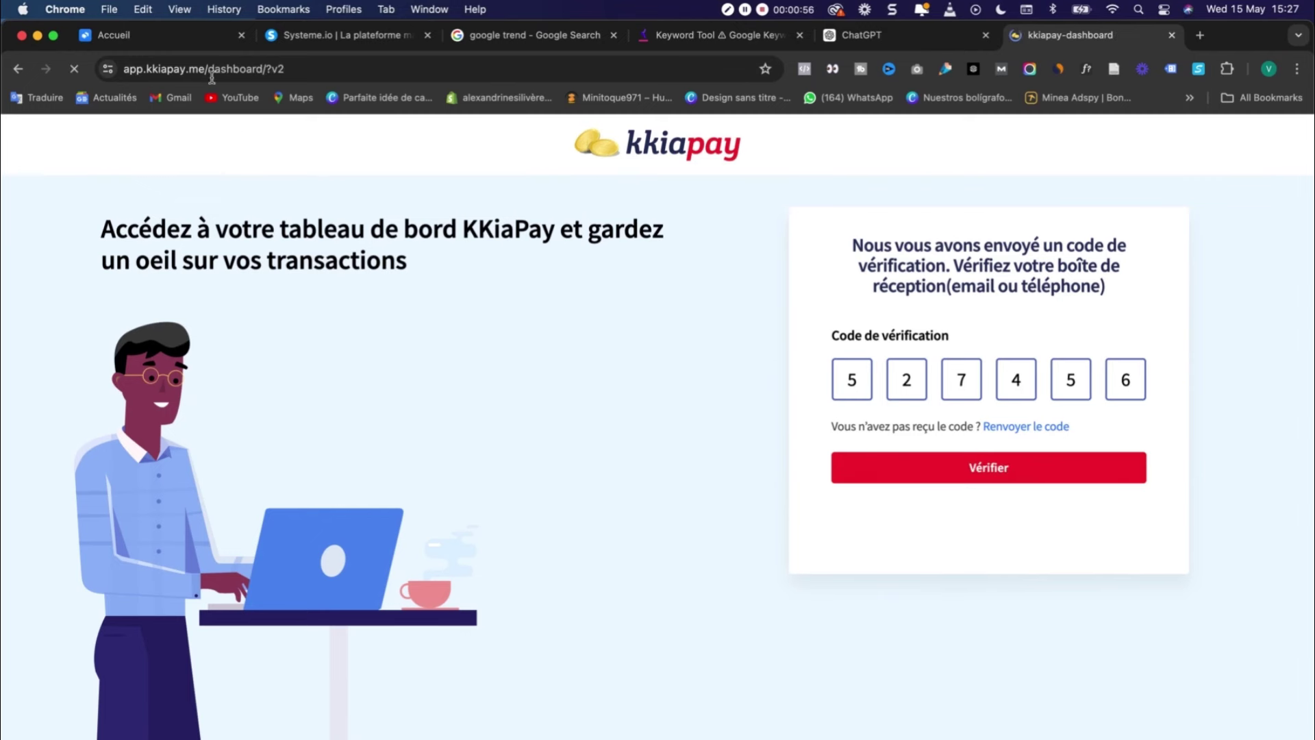
# Step: Sign in to FedaPay in its own tab and reorder the KkiaPay dashboard tab
pyautogui.click(157, 33)
pyautogui.click(810, 430)
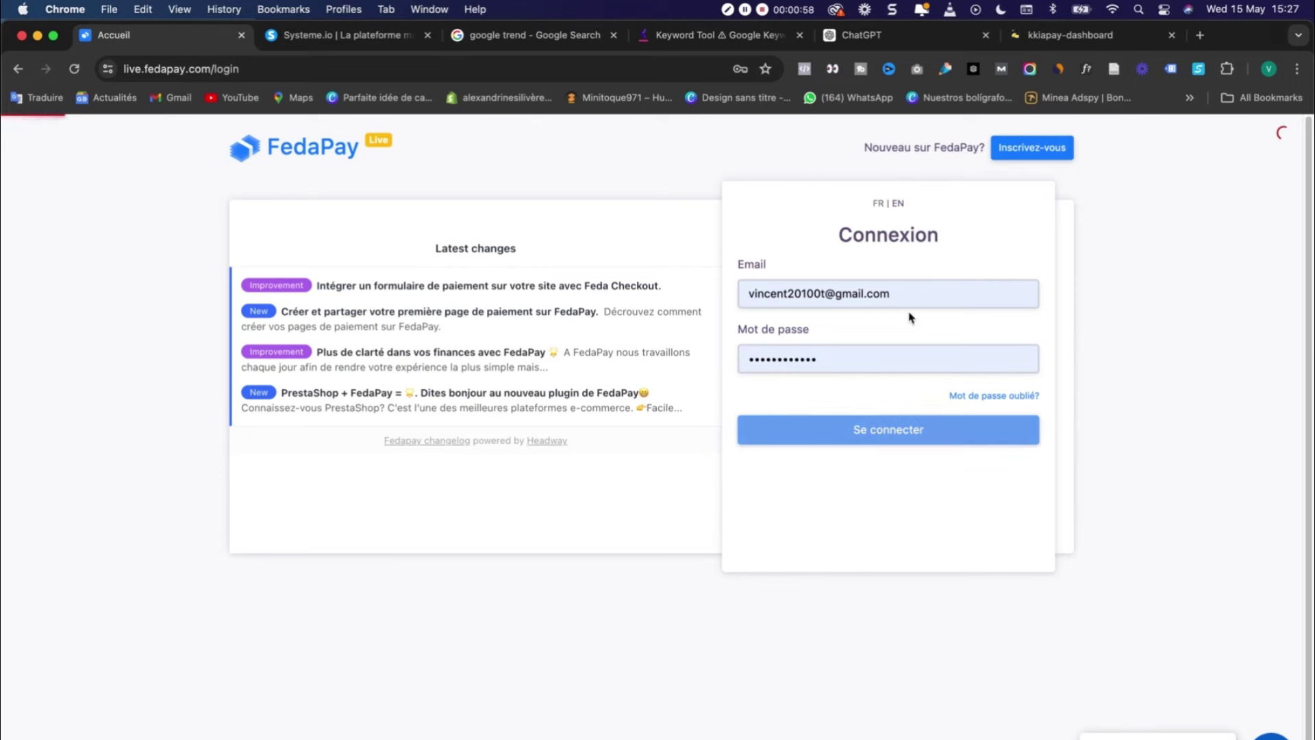
pyautogui.moveTo(1041, 35); pyautogui.dragTo(335, 49)
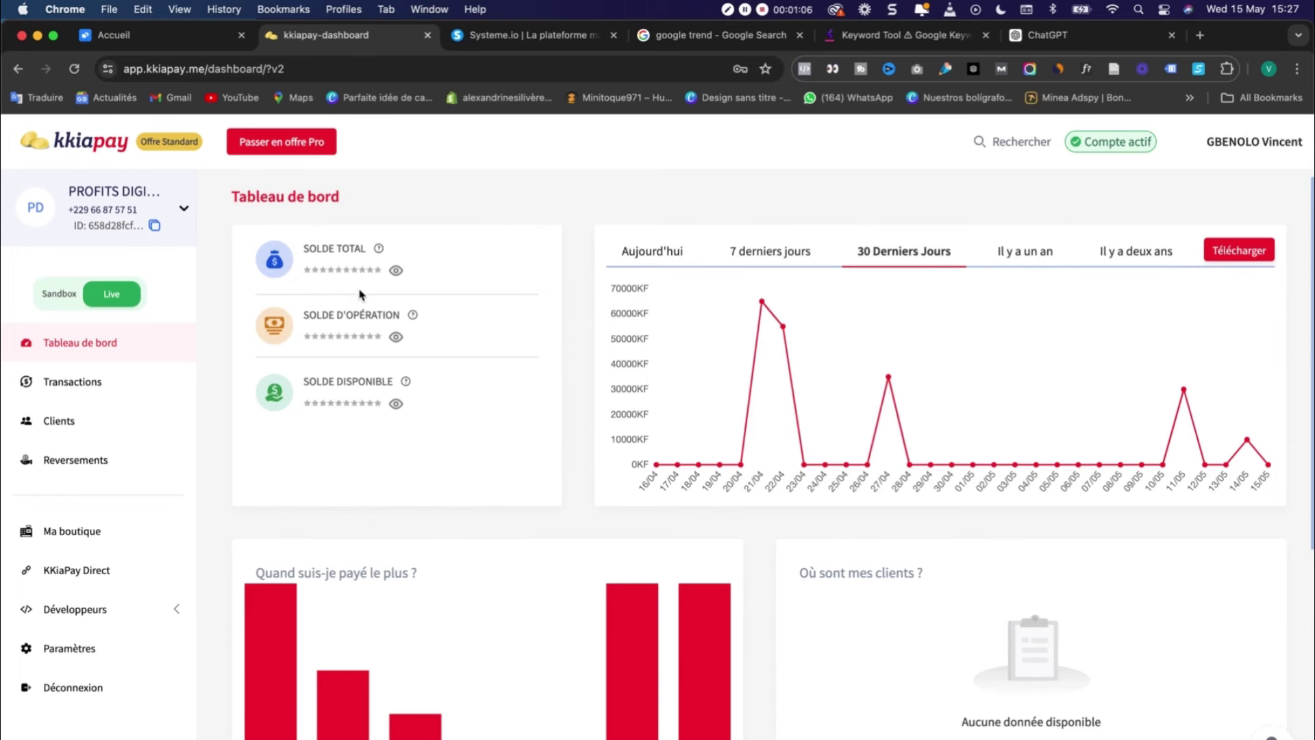
# Step: Reveal the KkiaPay total, operating and available balances
pyautogui.click(396, 274)
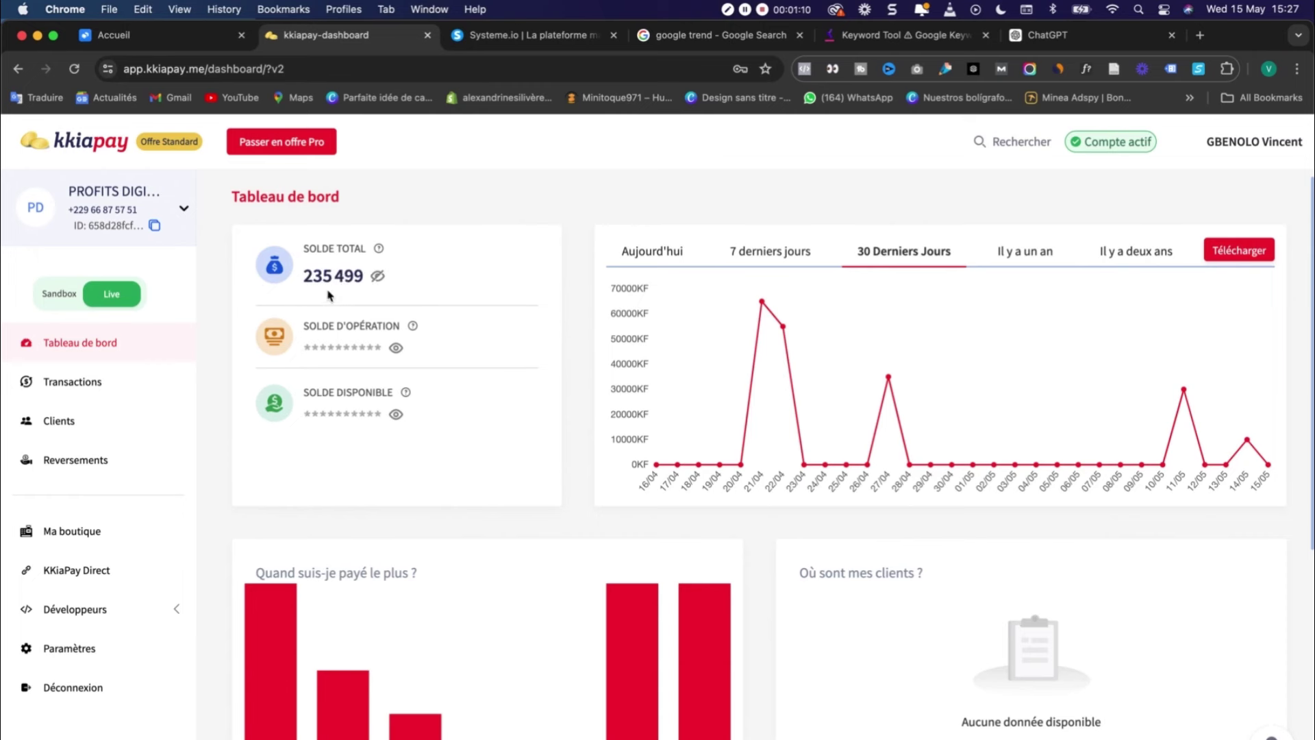
pyautogui.moveTo(306, 276); pyautogui.dragTo(373, 273)
pyautogui.click(396, 347)
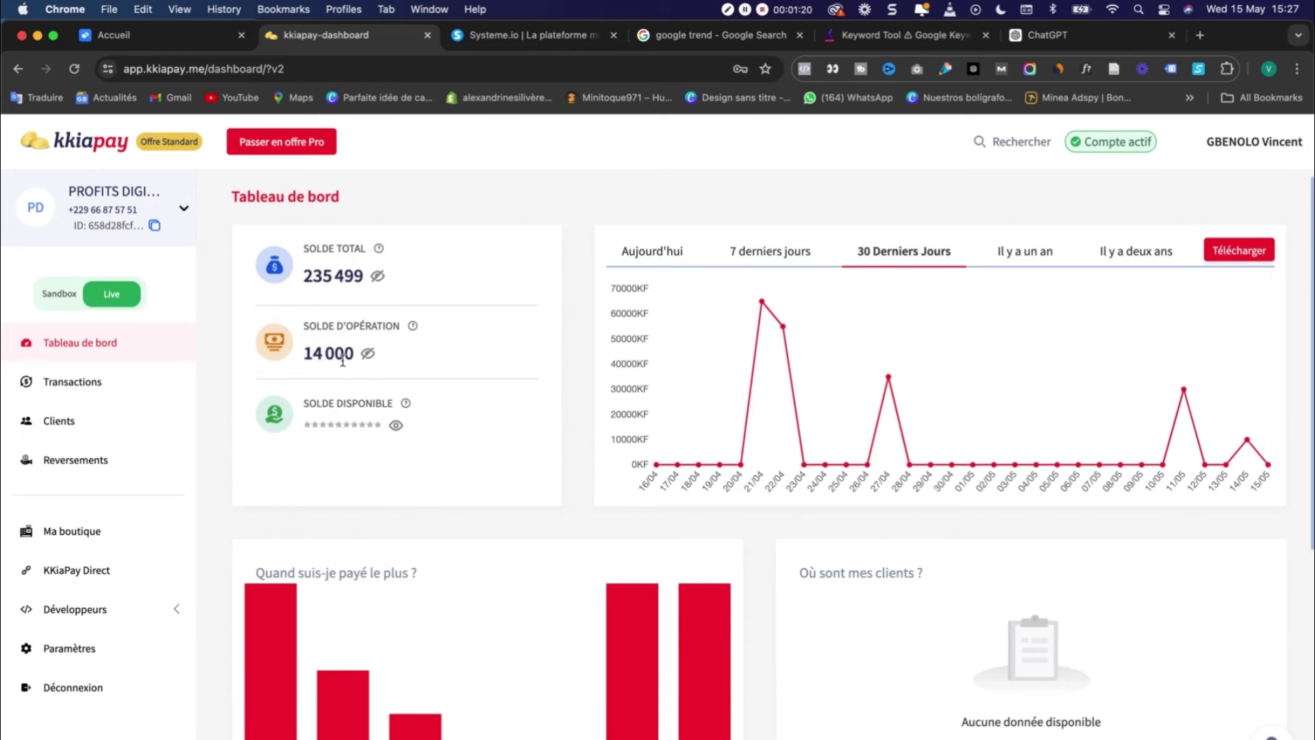
pyautogui.click(396, 426)
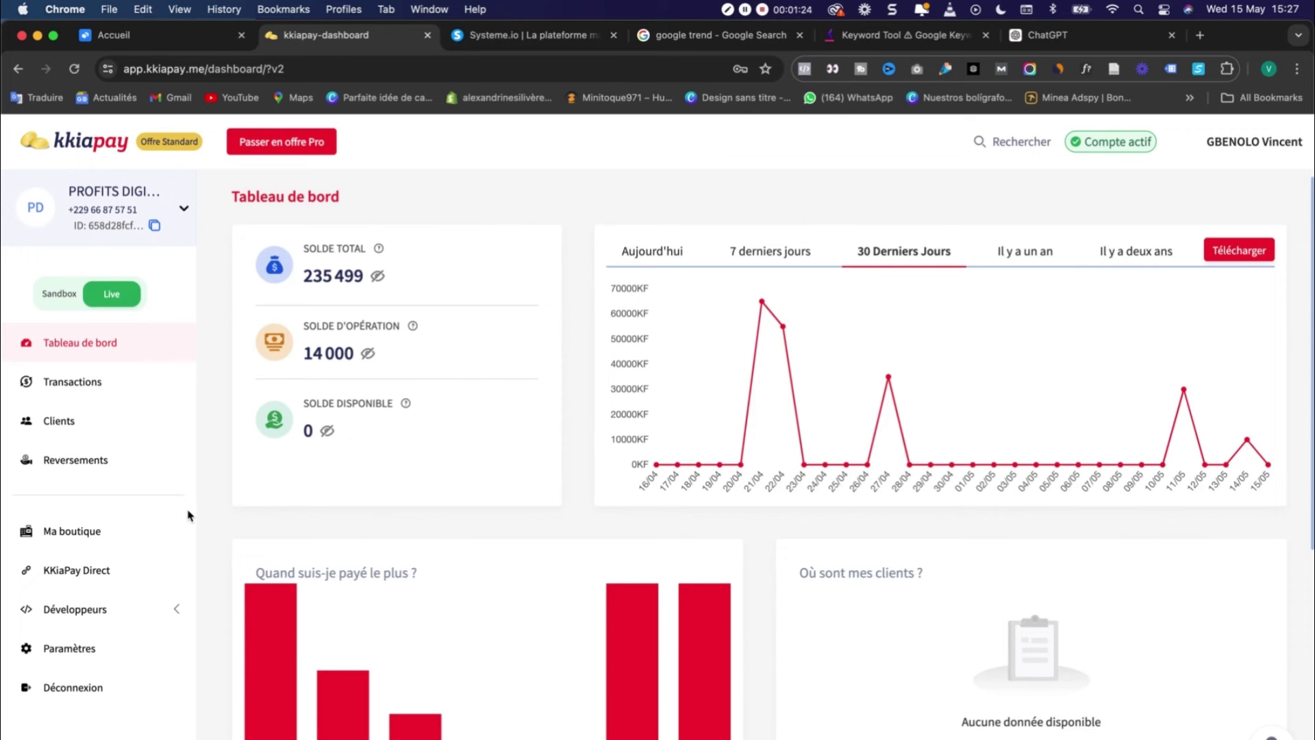
# Step: Review the KkiaPay payouts list showing one successful 221 499 XOF transfer
pyautogui.click(73, 533)
pyautogui.click(72, 461)
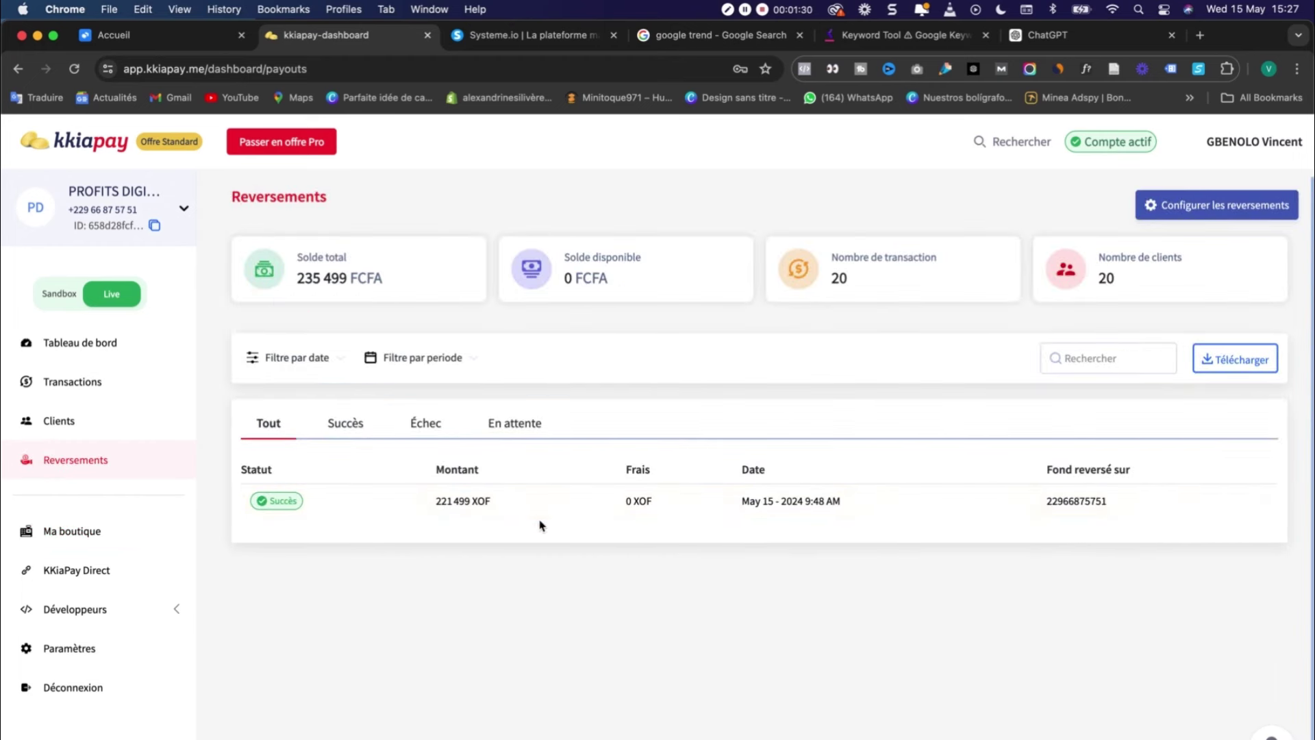
pyautogui.moveTo(763, 502); pyautogui.dragTo(844, 508)
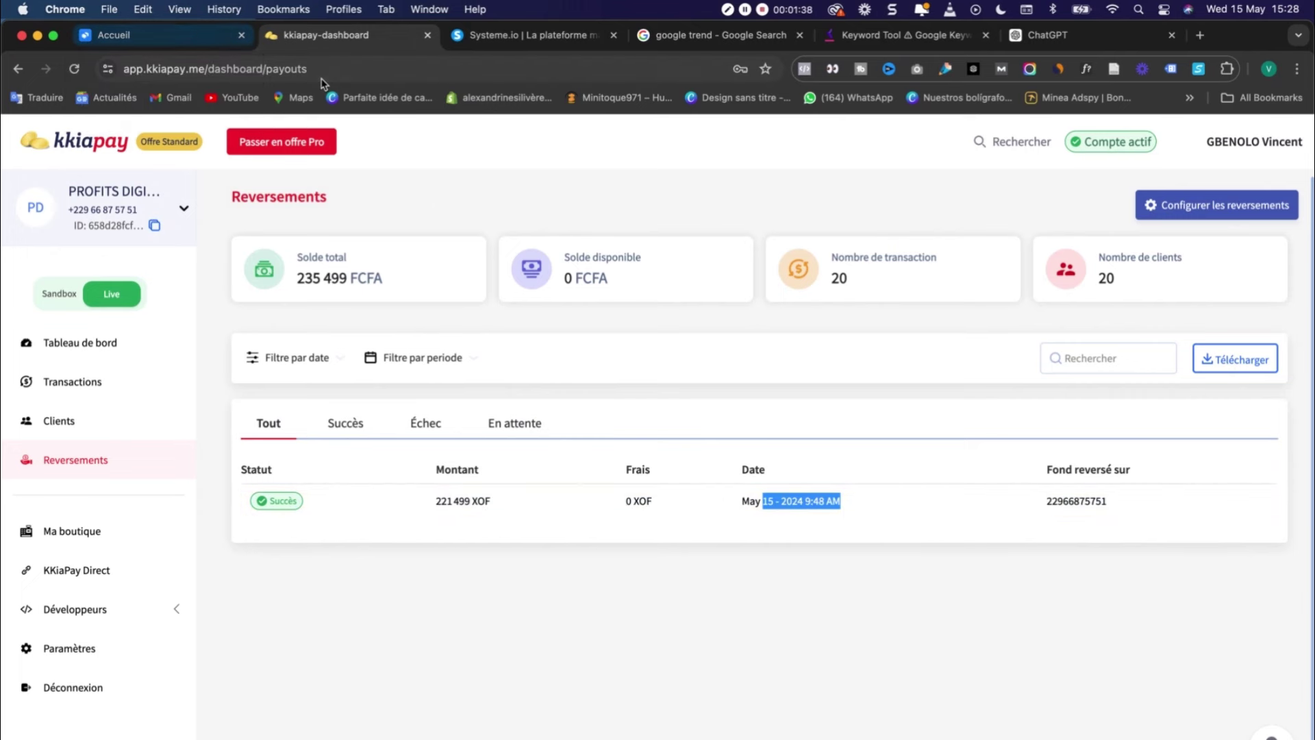
pyautogui.click(172, 40)
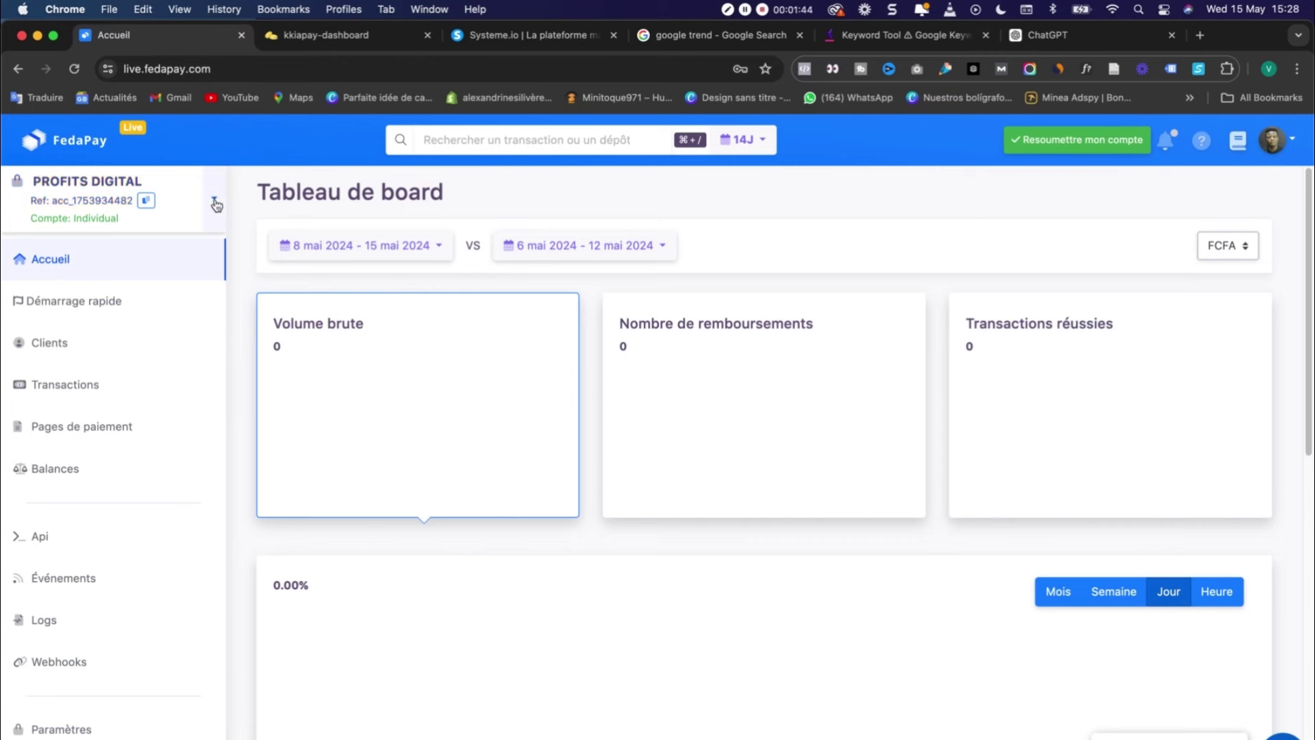
# Step: Check FedaPay balances (527 975 CFA transferred) and switch to the PROFITS DIGITAL account
pyautogui.click(67, 472)
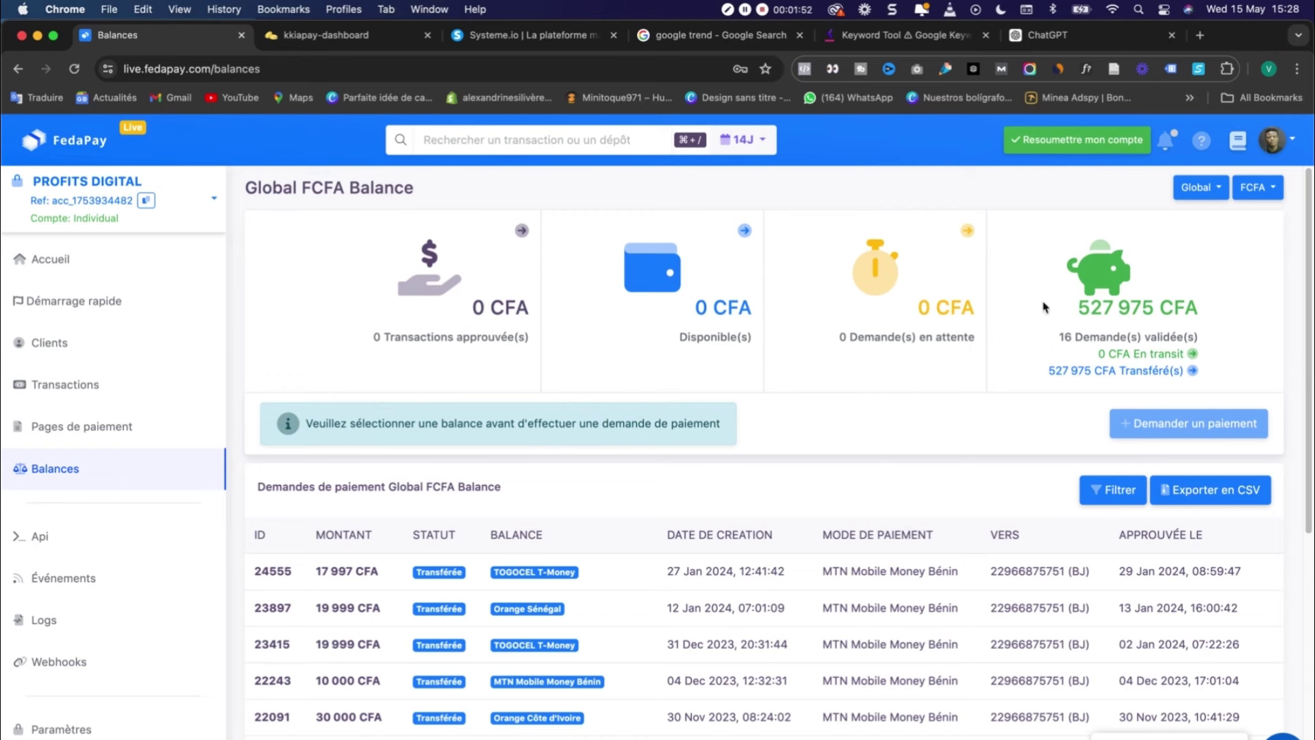
pyautogui.moveTo(1079, 307); pyautogui.dragTo(1198, 334)
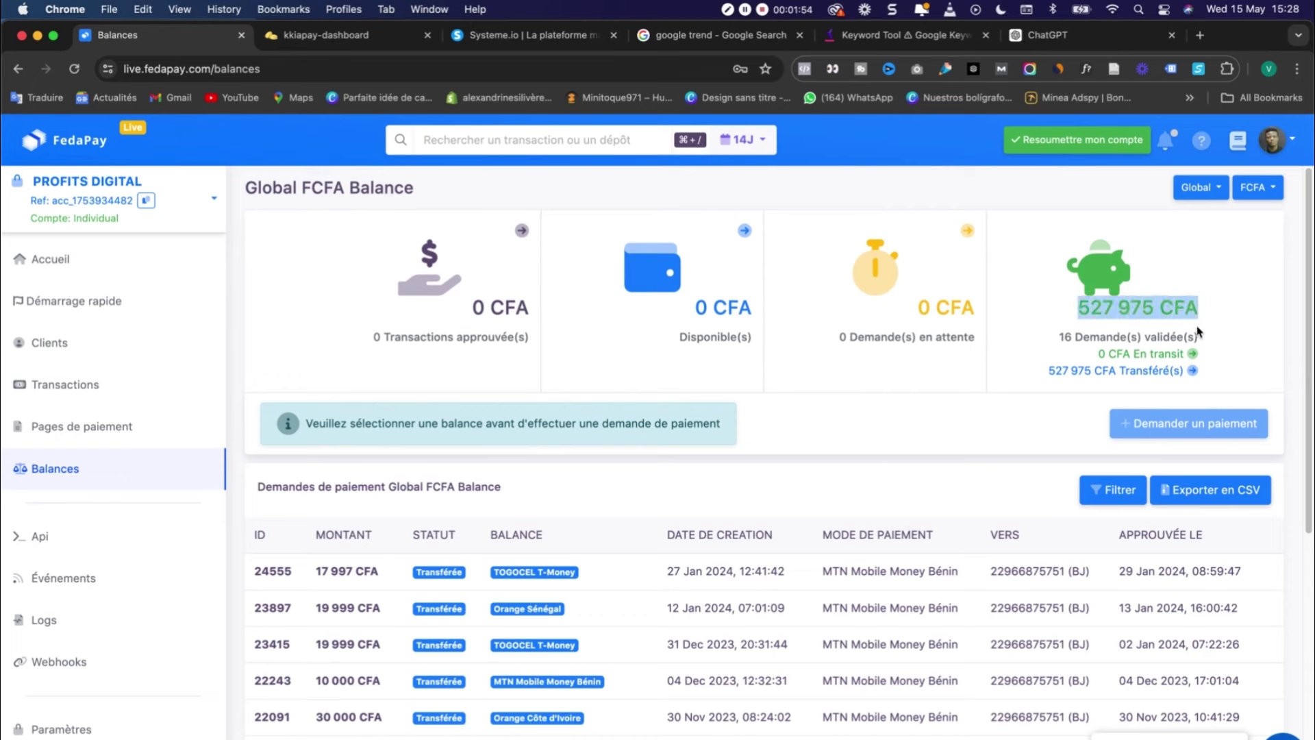
pyautogui.click(1088, 312)
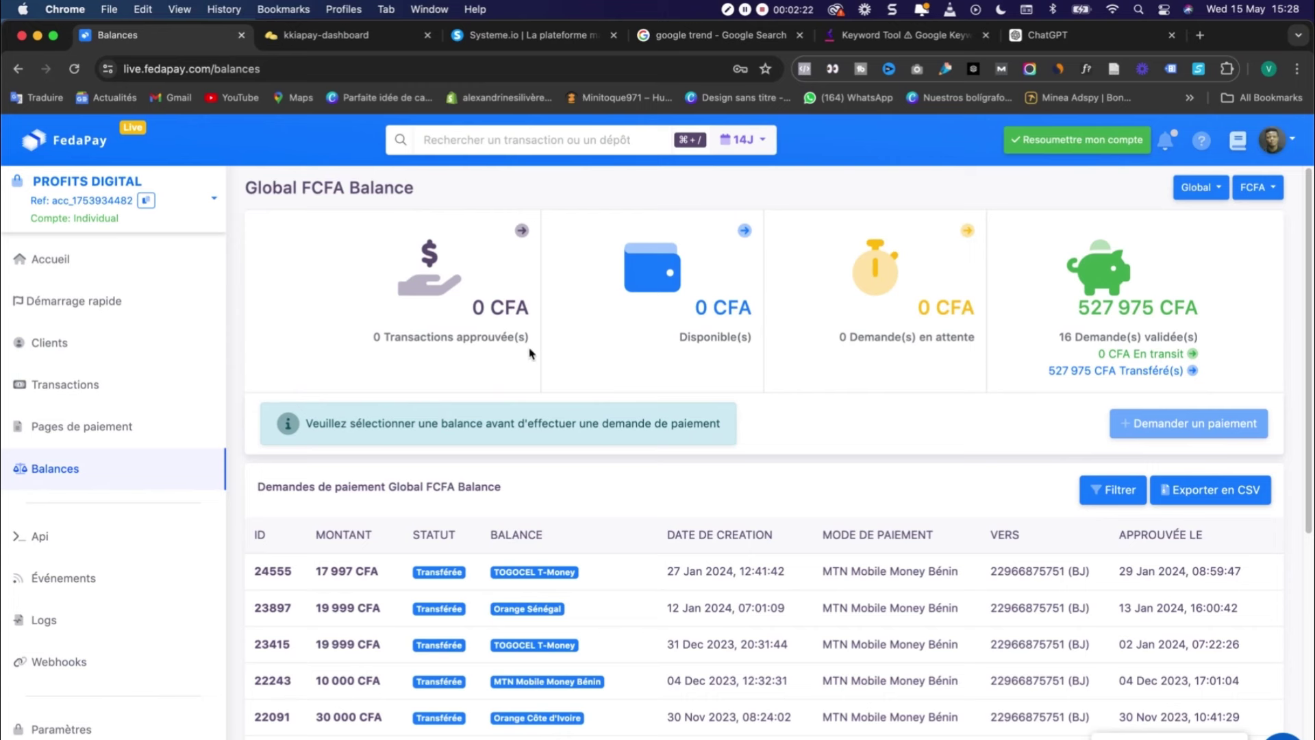
pyautogui.click(217, 201)
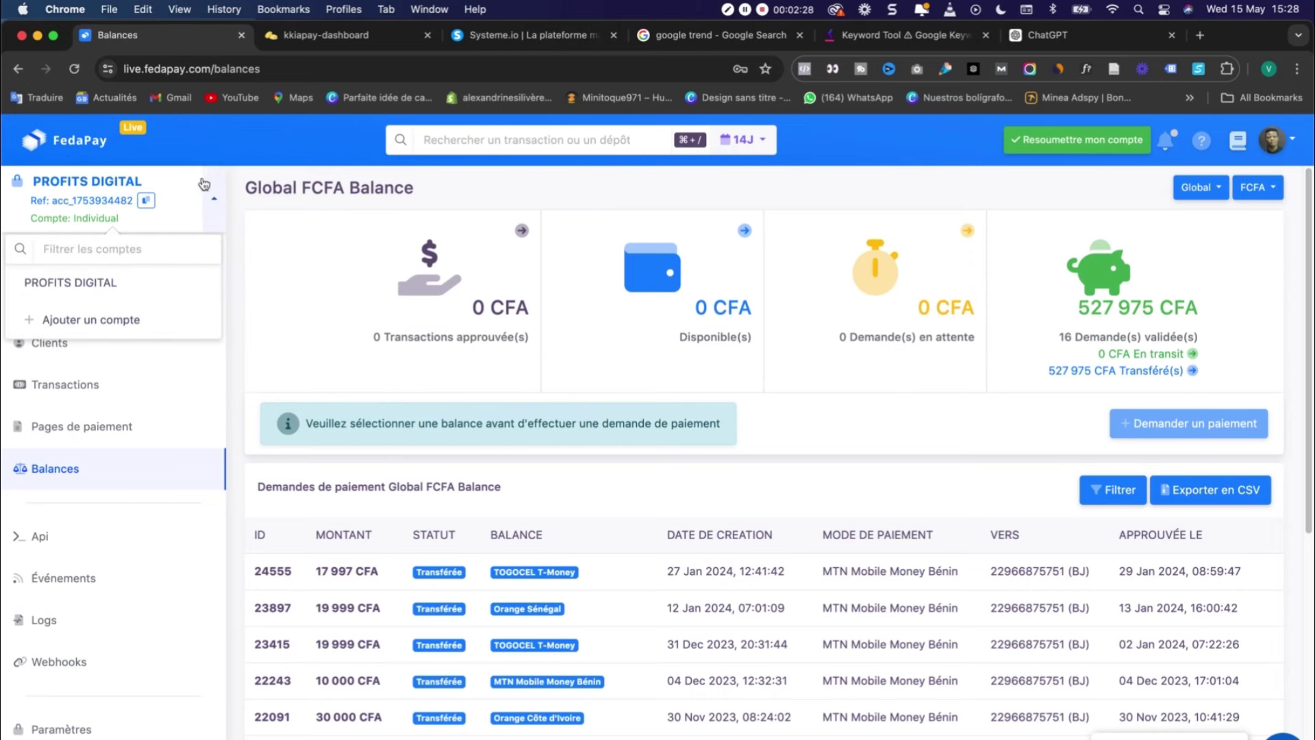
pyautogui.click(92, 289)
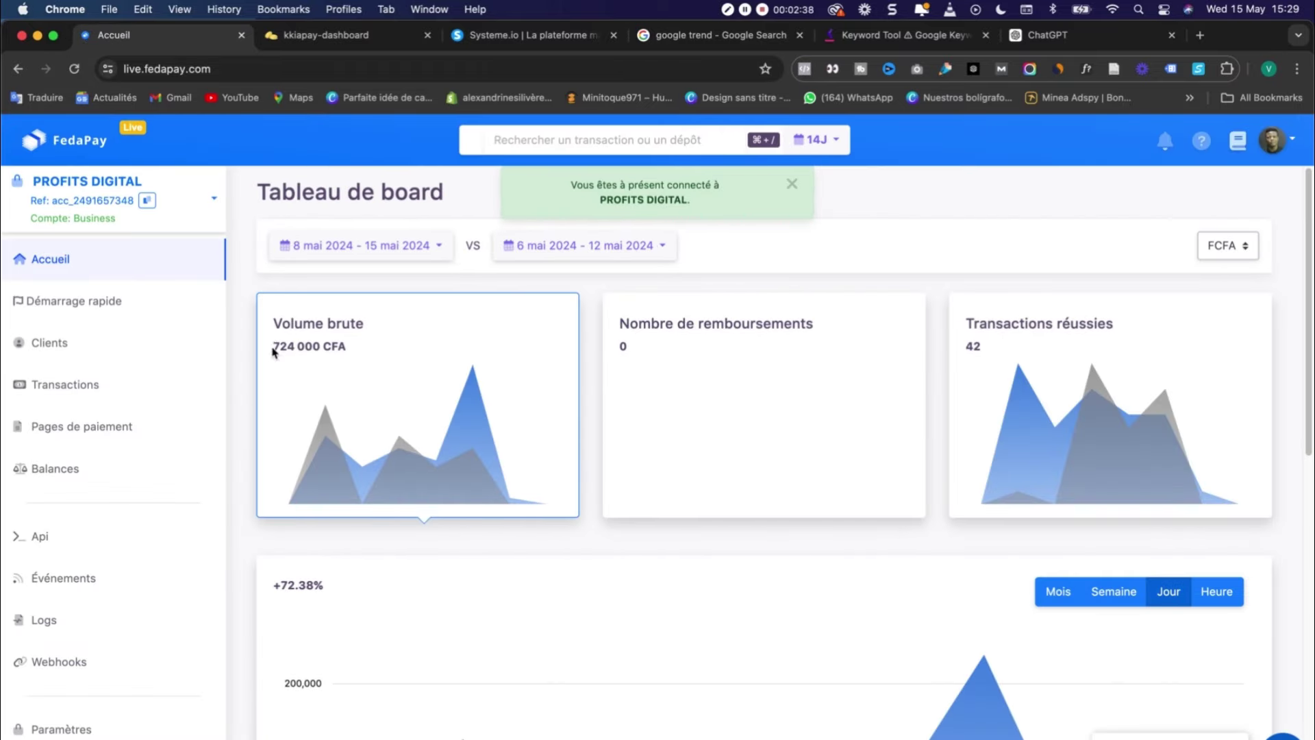
# Step: Replace the 8–15 May 2024 dashboard range with the Personnaliser custom option
pyautogui.moveTo(273, 346); pyautogui.dragTo(381, 357)
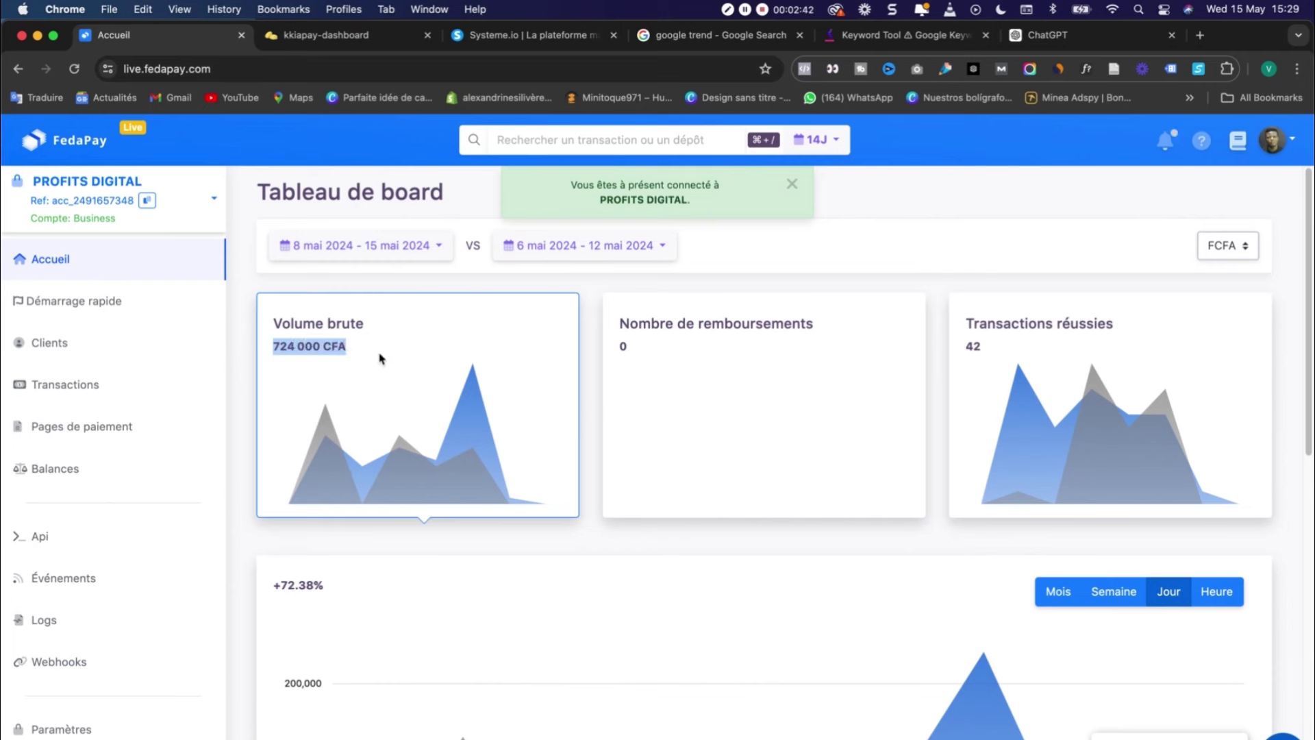
pyautogui.moveTo(477, 382)
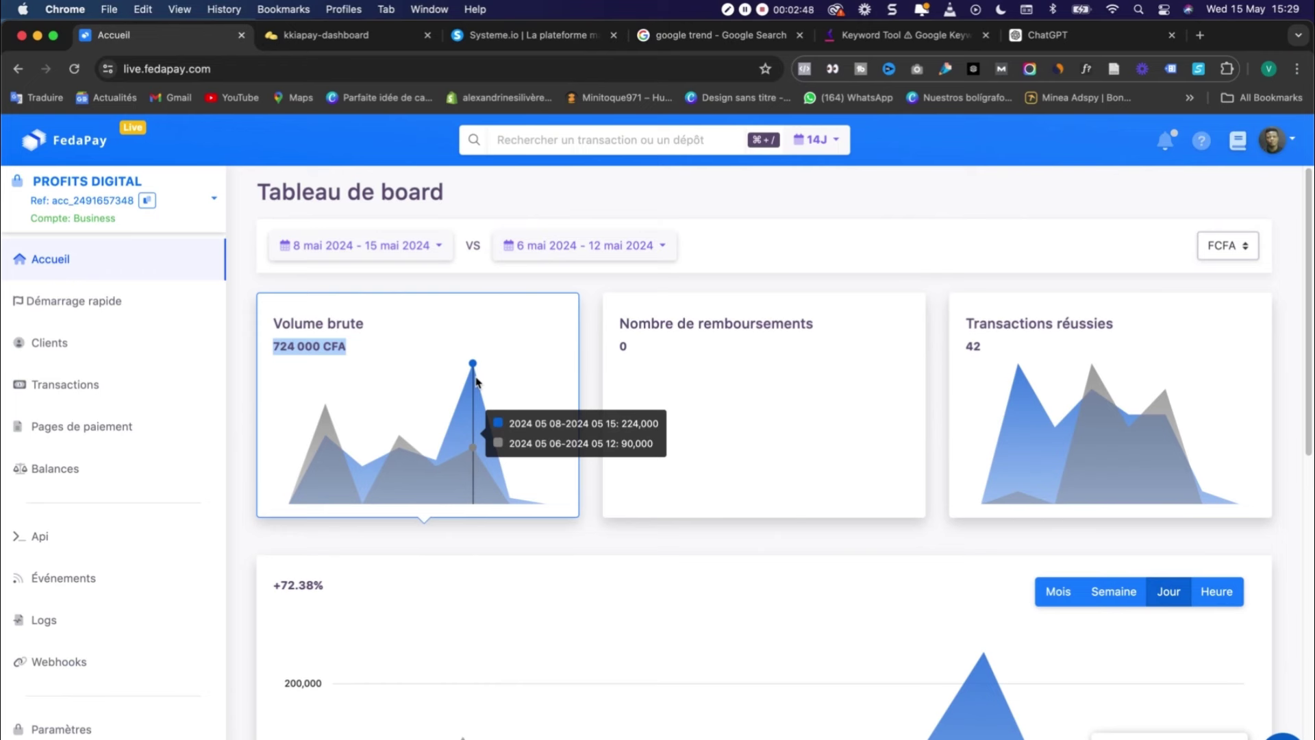
pyautogui.click(430, 247)
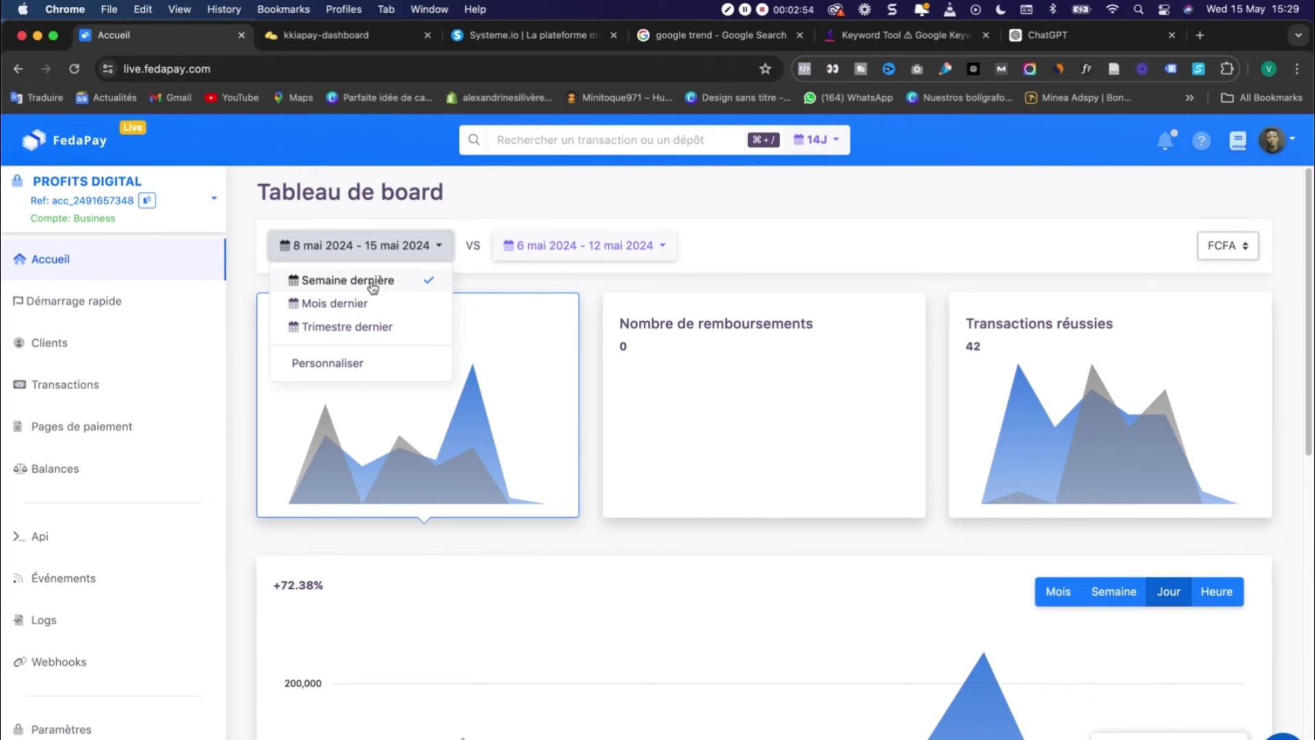
pyautogui.click(474, 289)
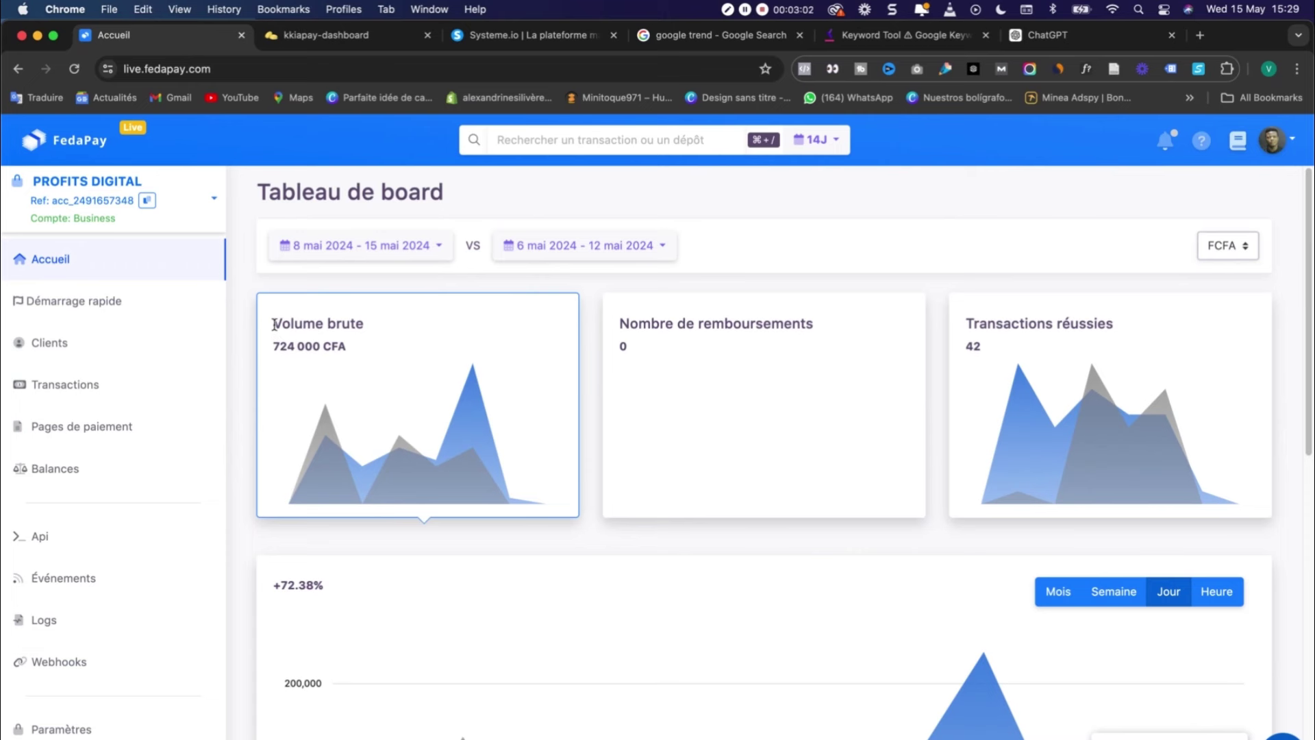
pyautogui.moveTo(274, 325); pyautogui.dragTo(353, 350)
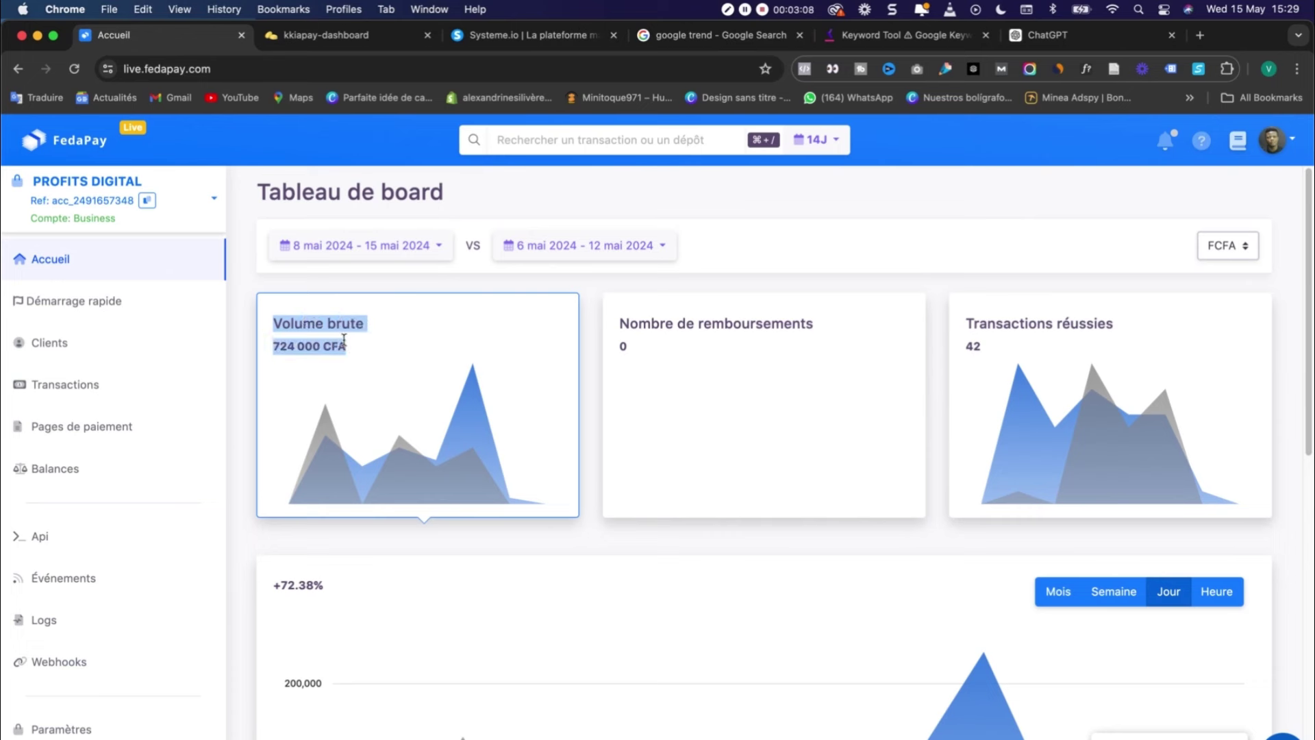
pyautogui.click(430, 255)
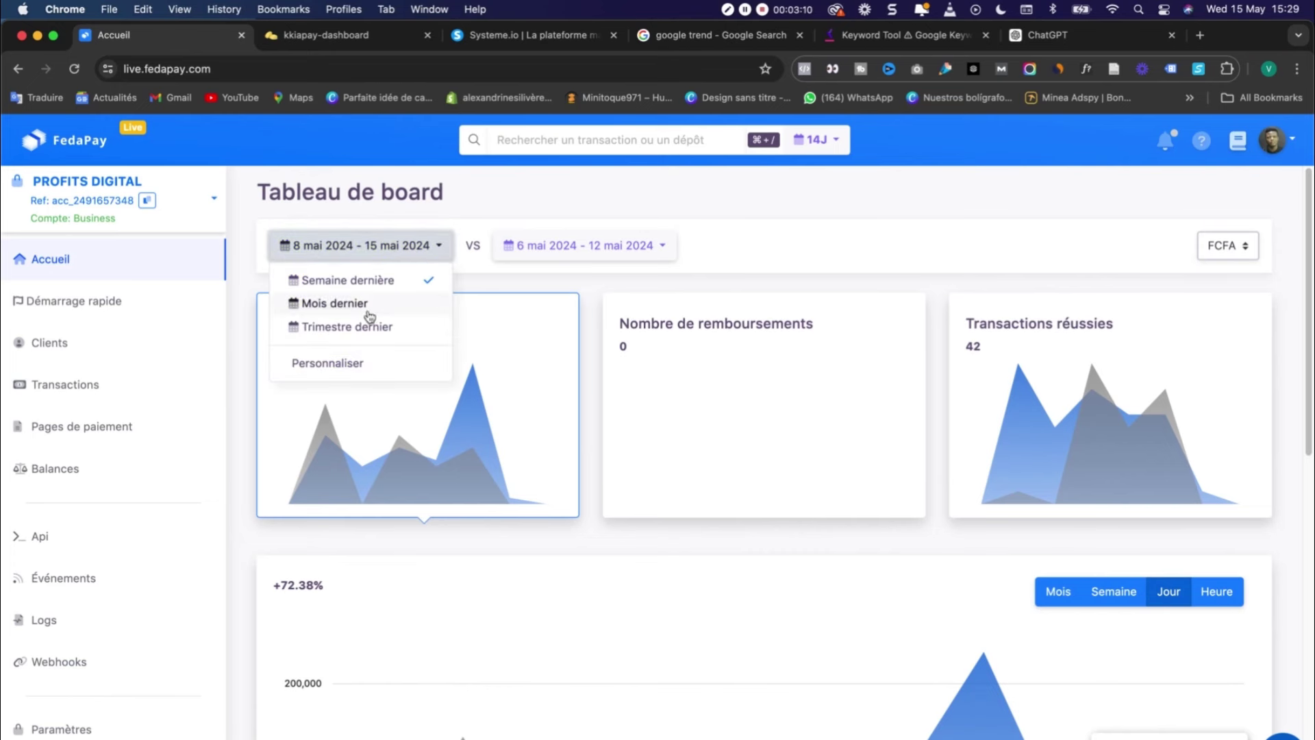
pyautogui.click(341, 362)
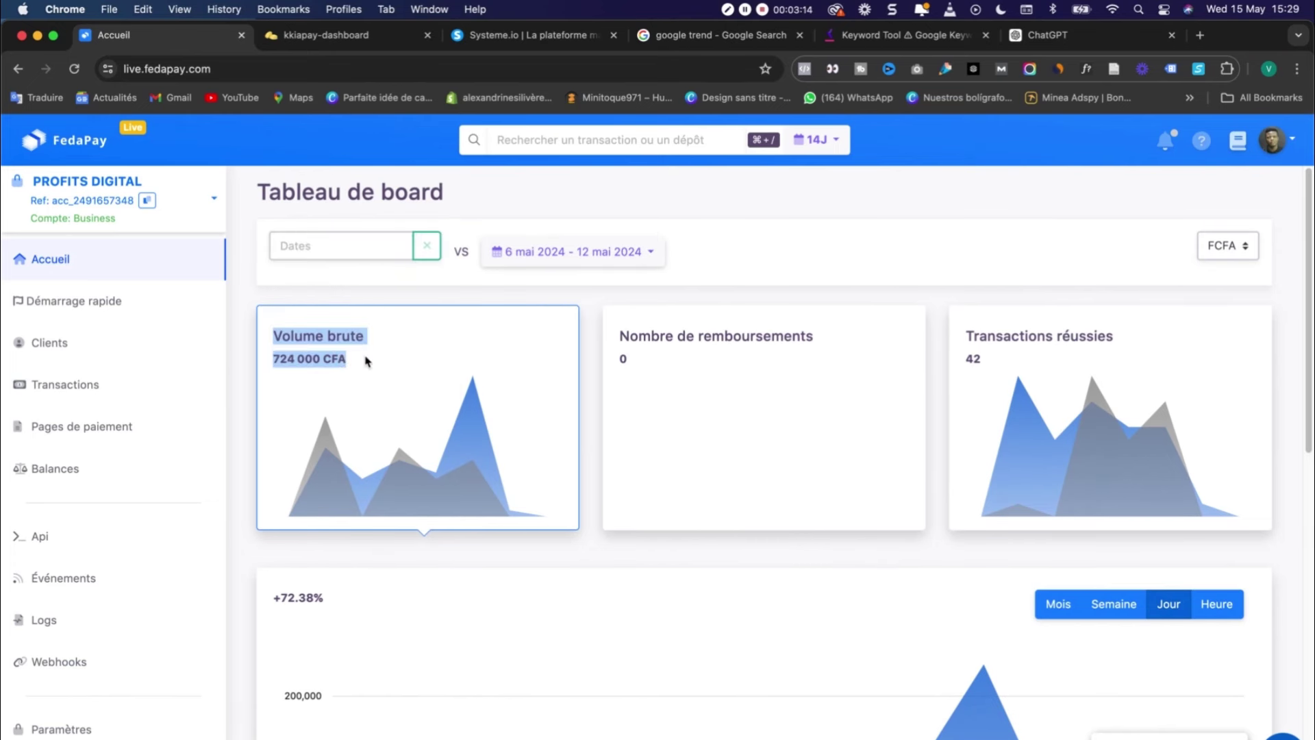
# Step: Try custom FedaPay date ranges in May 2024, such as 10–15 May and 8–15 May
pyautogui.click(358, 240)
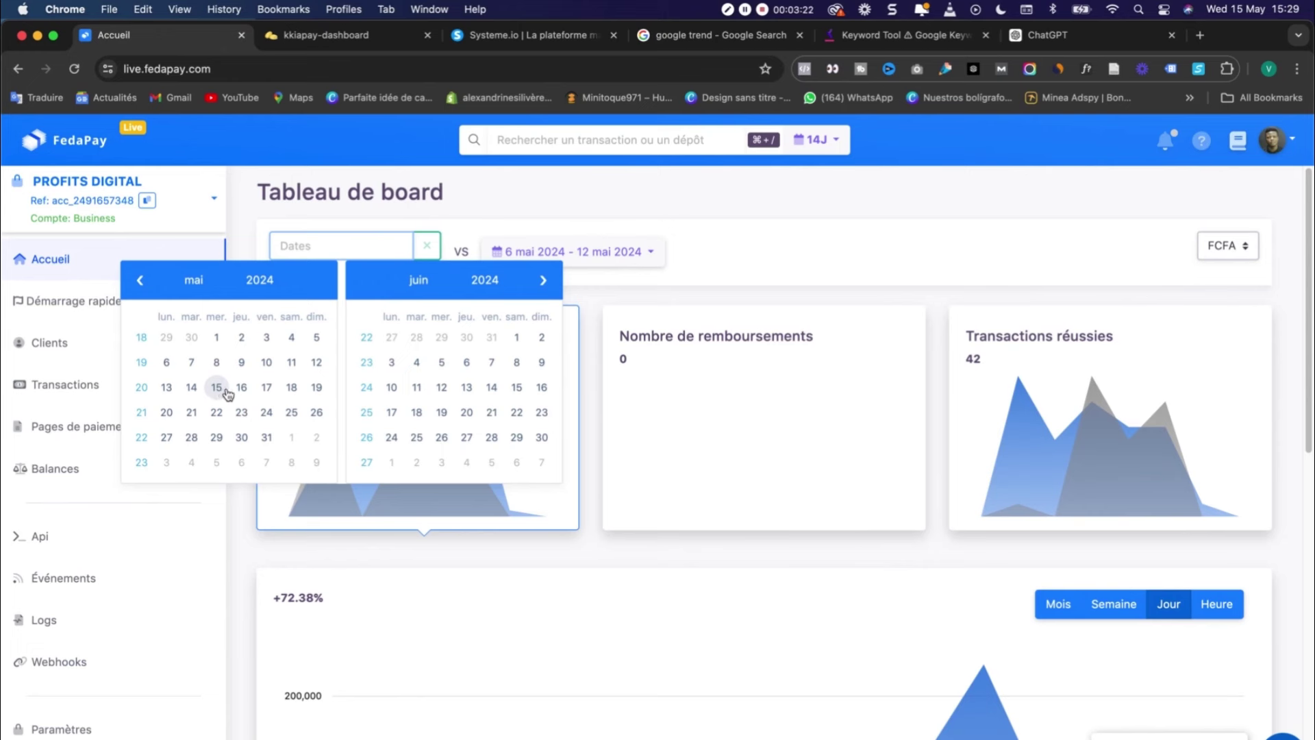
pyautogui.click(266, 363)
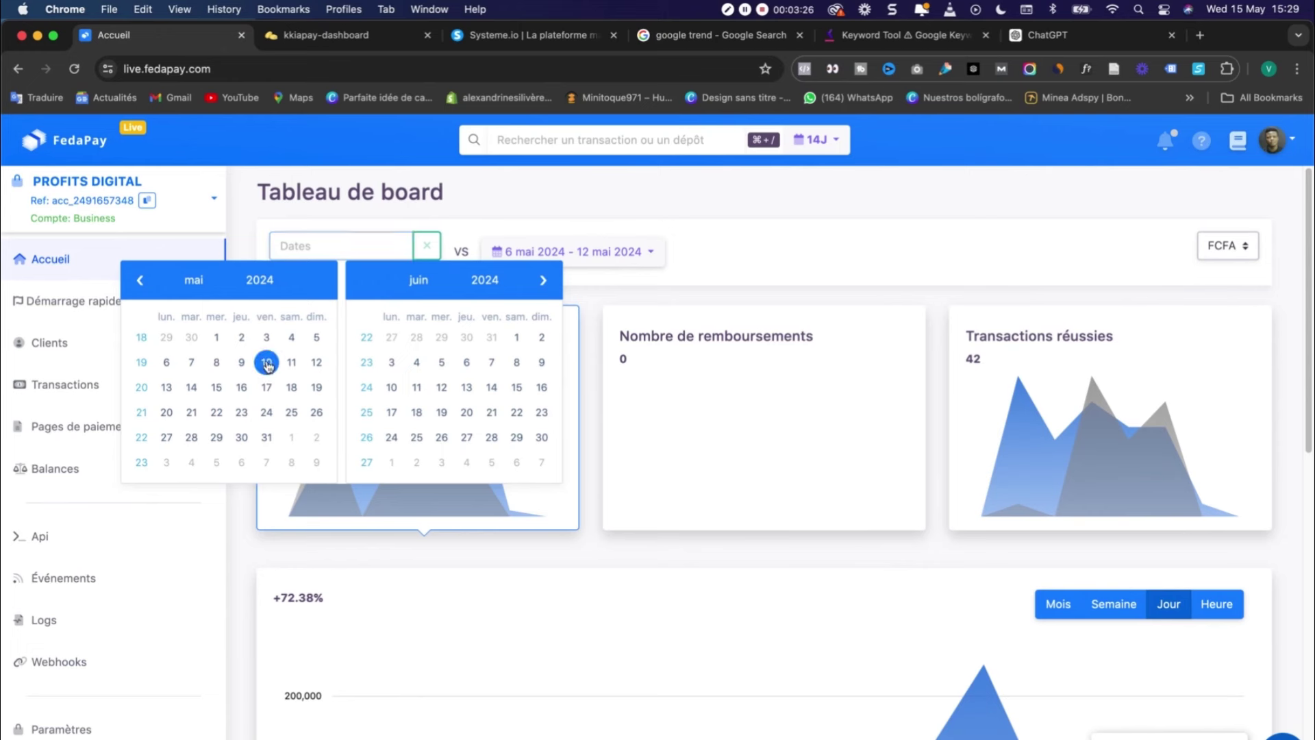
pyautogui.click(215, 388)
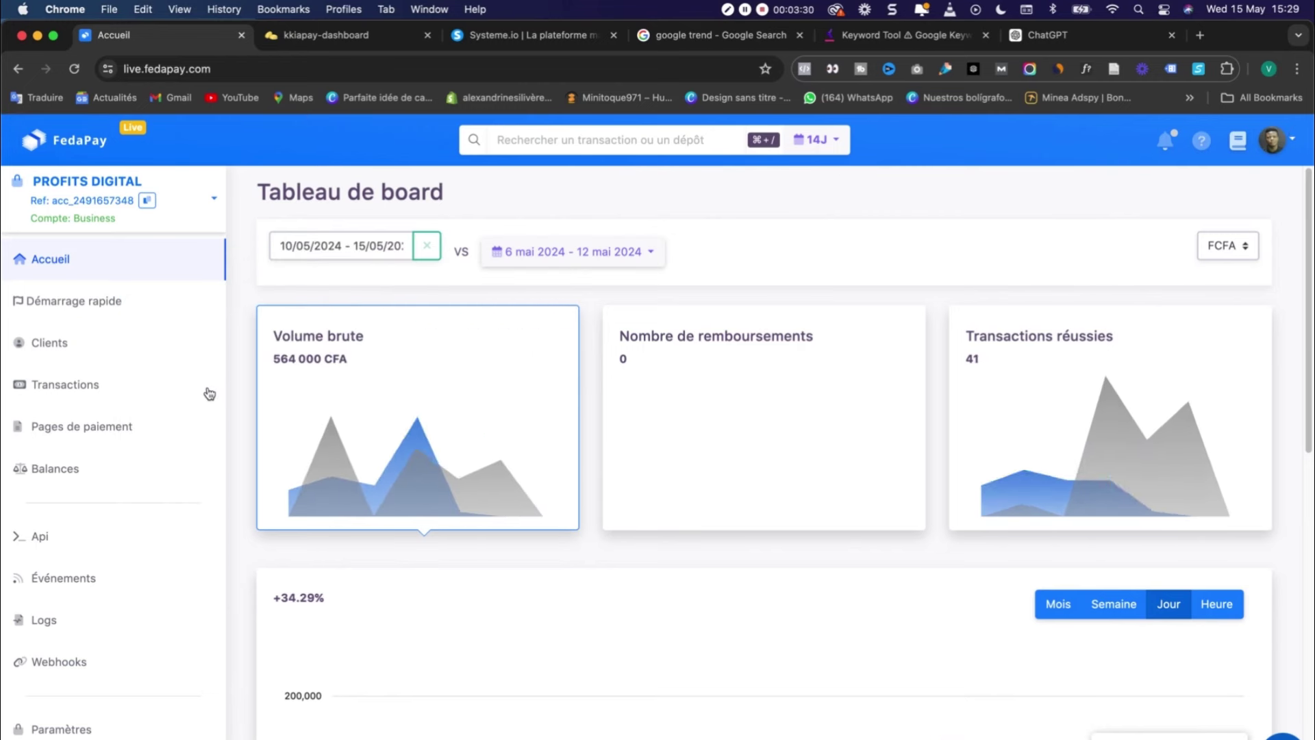
pyautogui.click(389, 246)
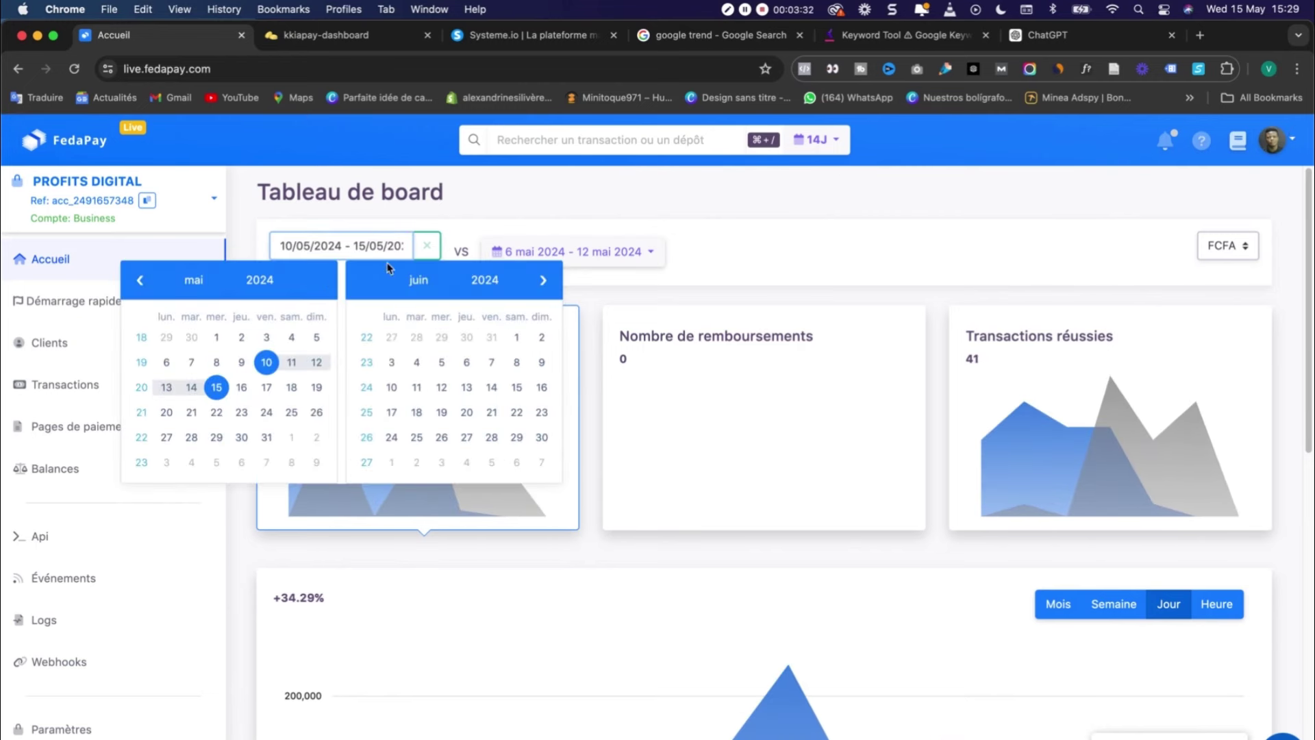
pyautogui.click(216, 362)
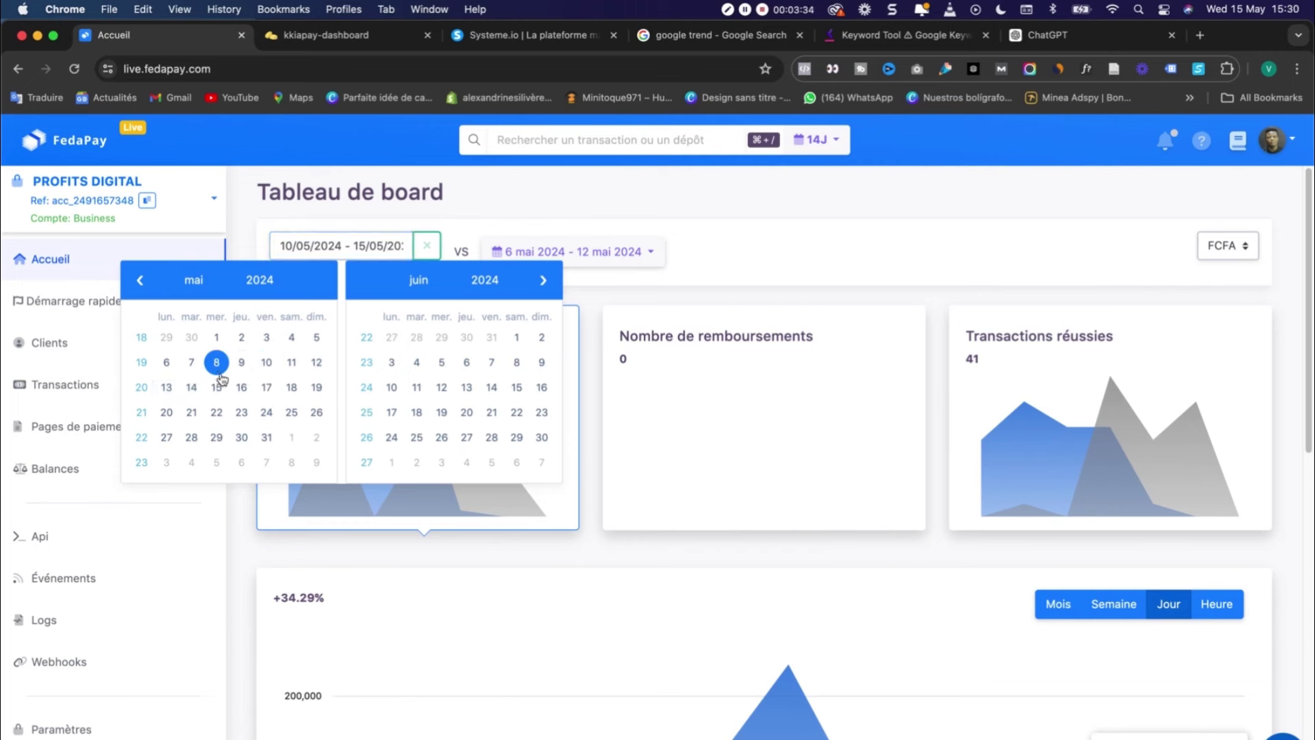
pyautogui.click(216, 388)
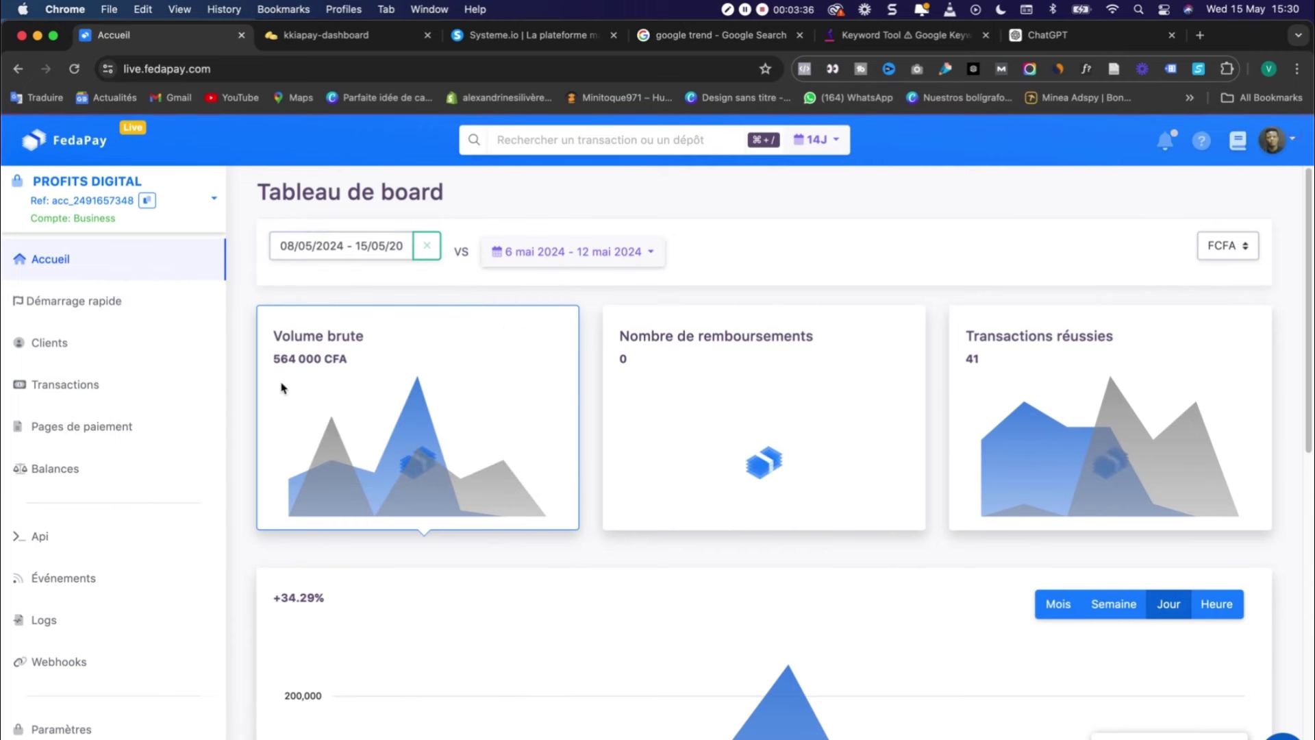
pyautogui.click(384, 248)
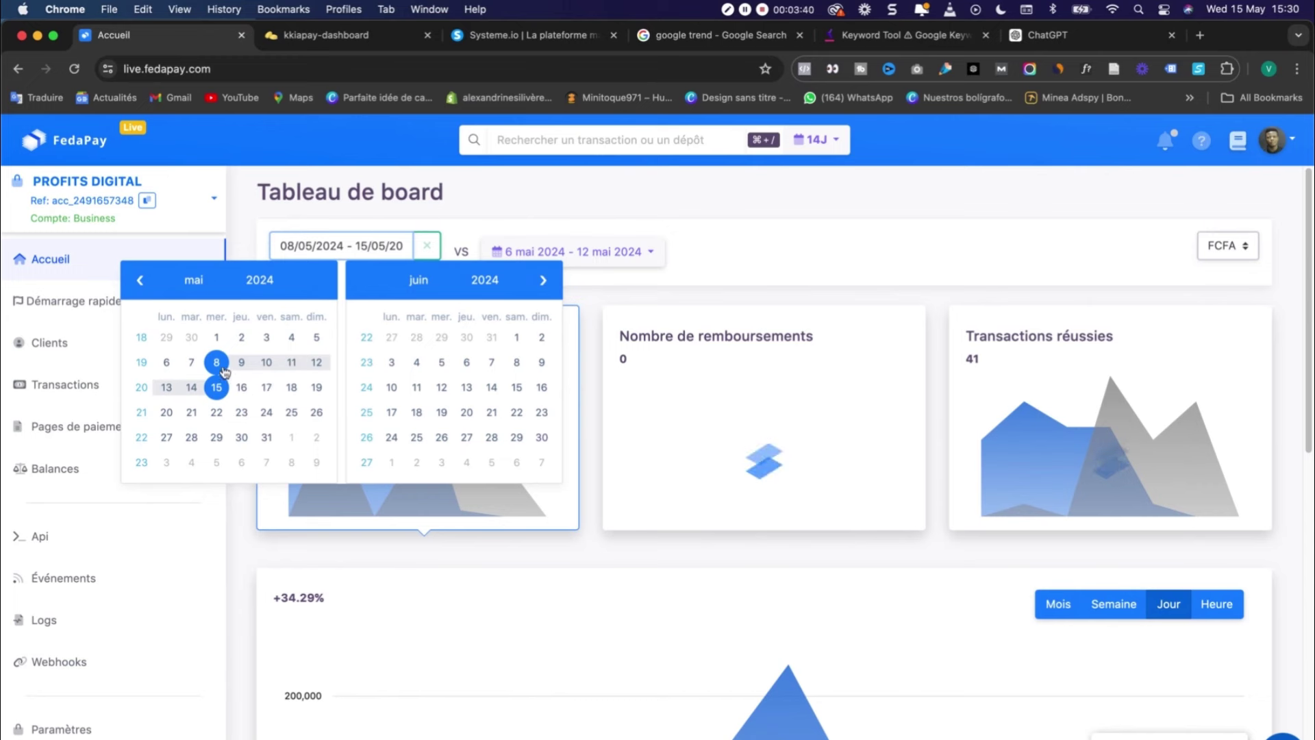
pyautogui.click(264, 367)
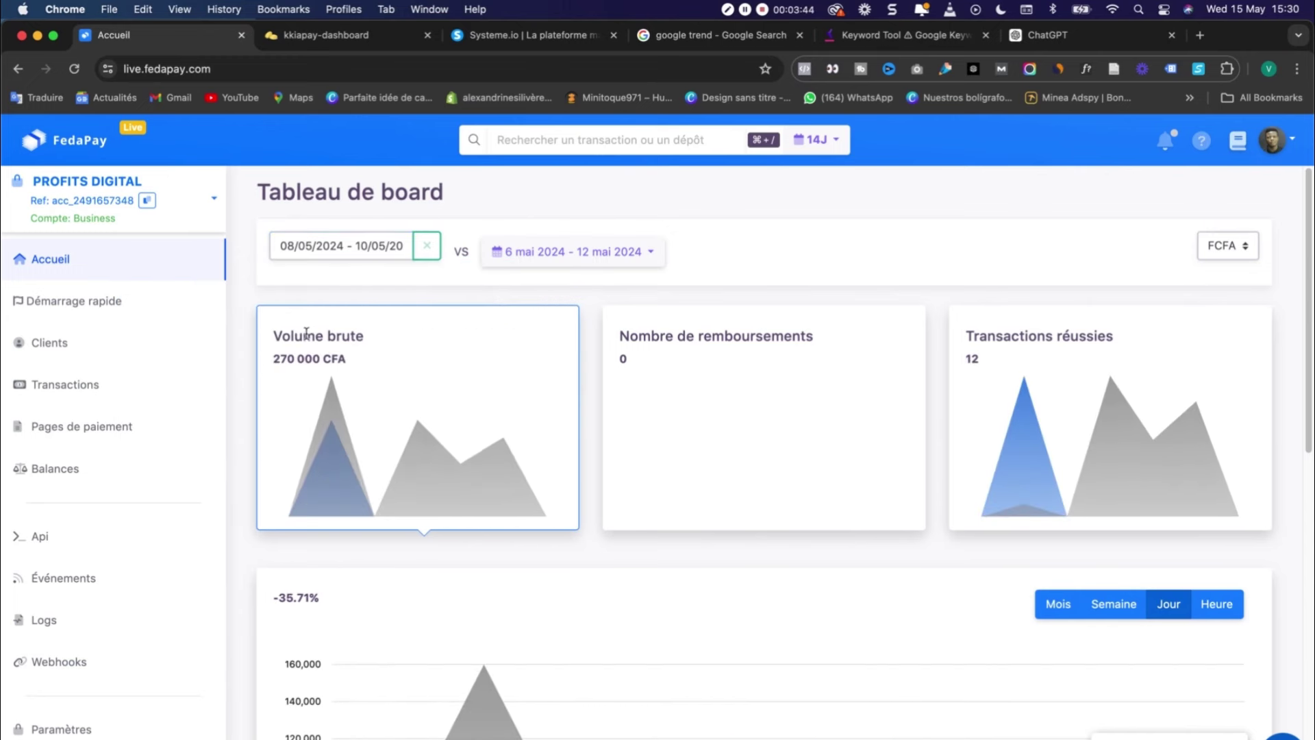
pyautogui.click(351, 245)
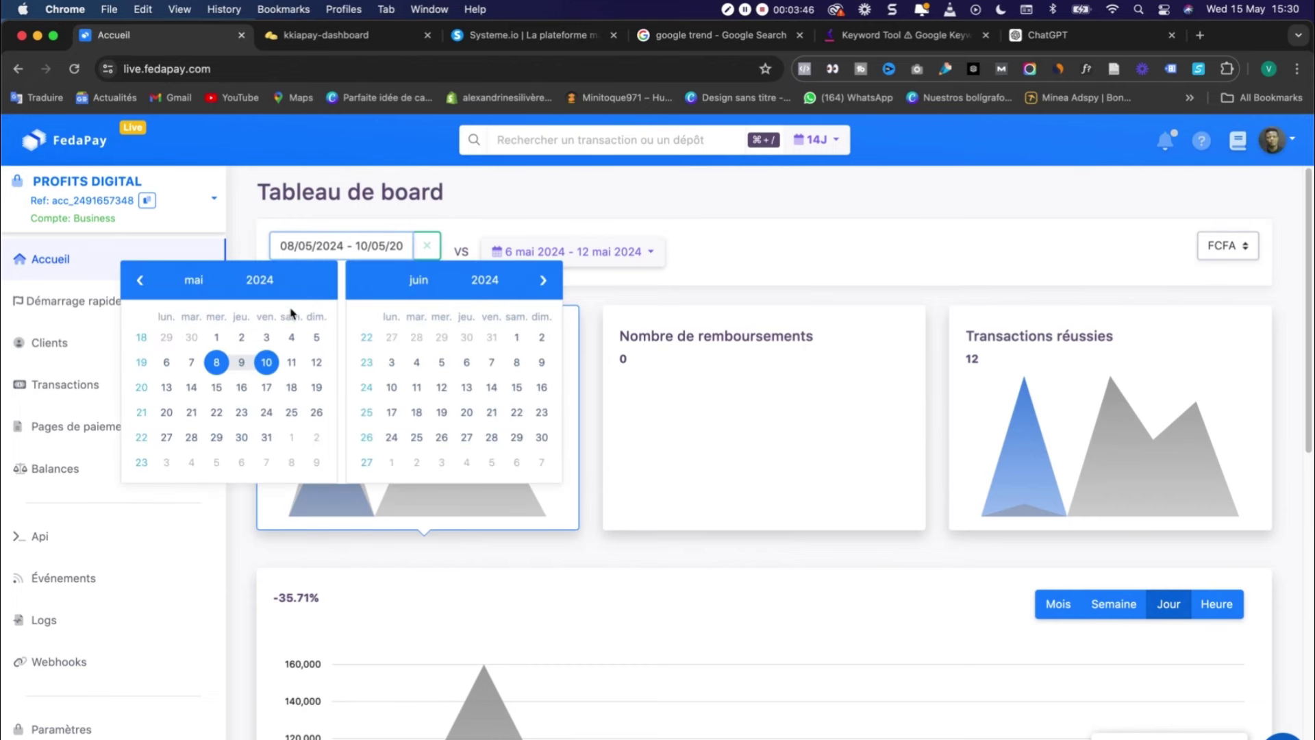
pyautogui.press('Return')
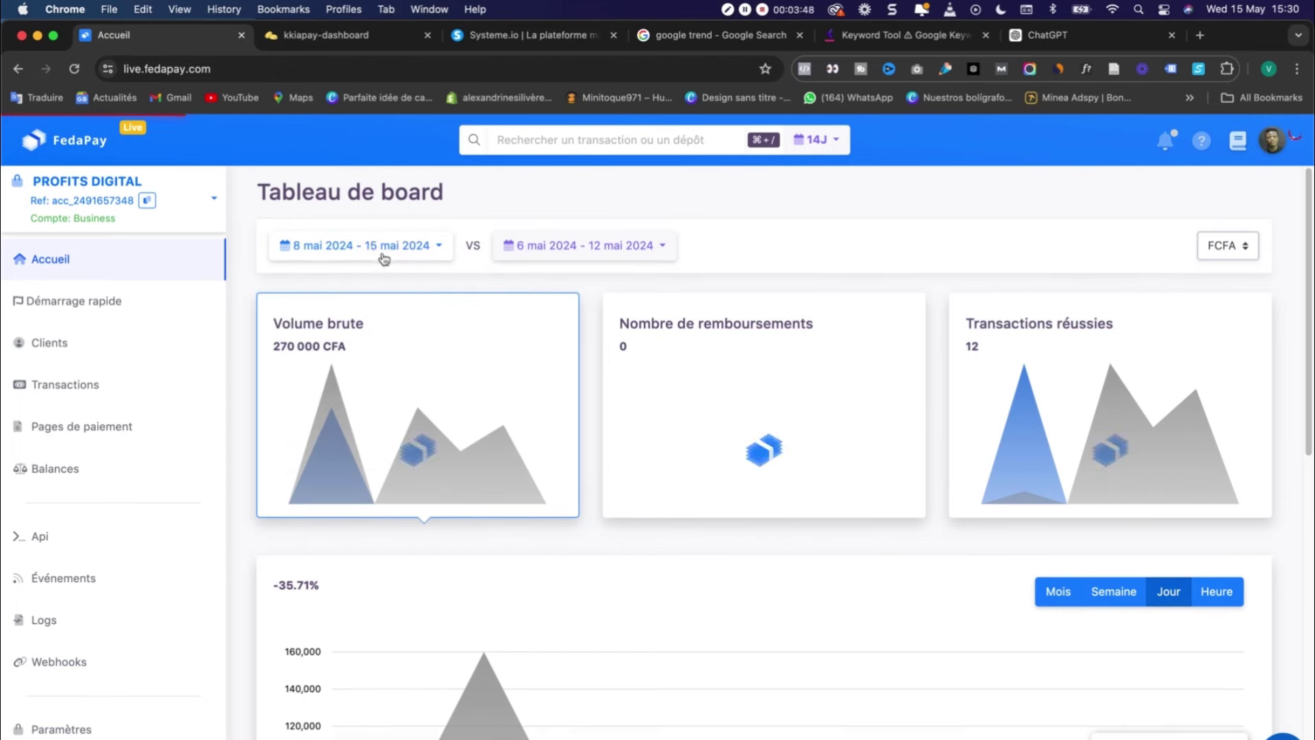
# Step: Try the last-week preset and check its gross volume before choosing a custom range again
pyautogui.click(357, 245)
pyautogui.click(353, 290)
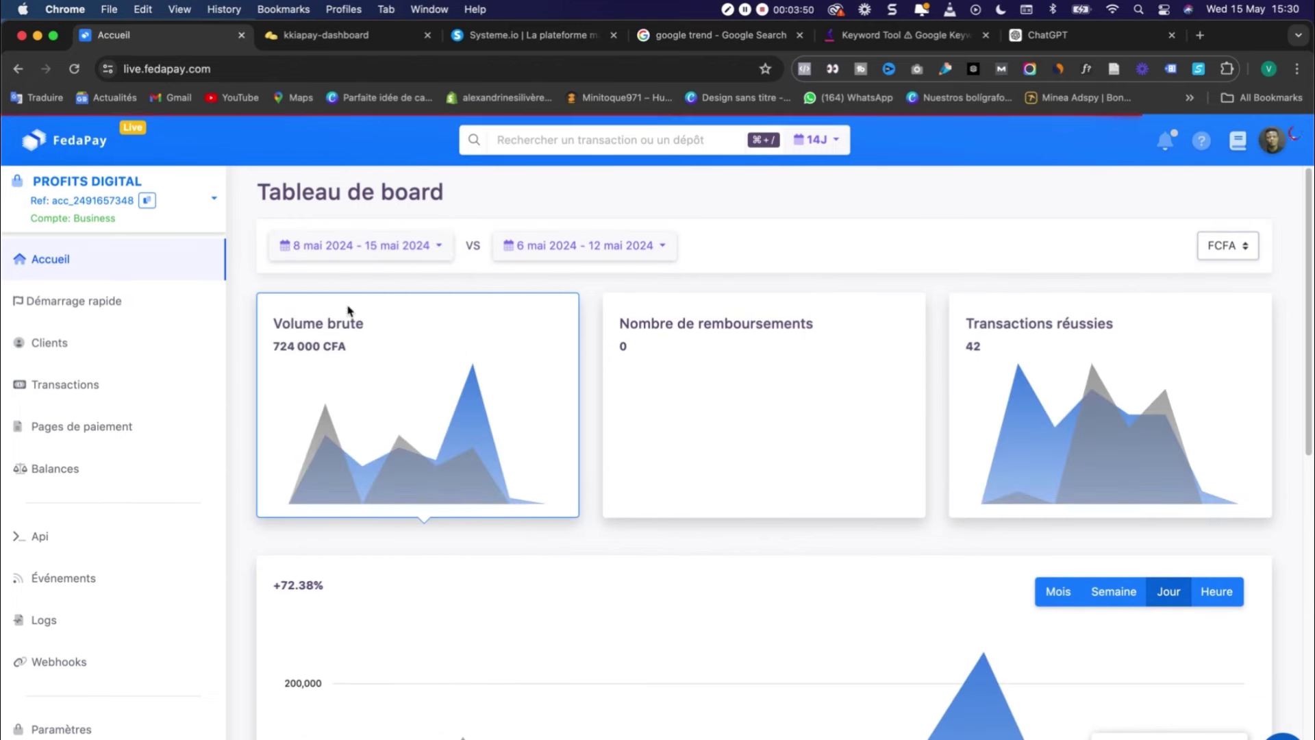
pyautogui.moveTo(275, 348); pyautogui.dragTo(341, 348)
pyautogui.click(421, 248)
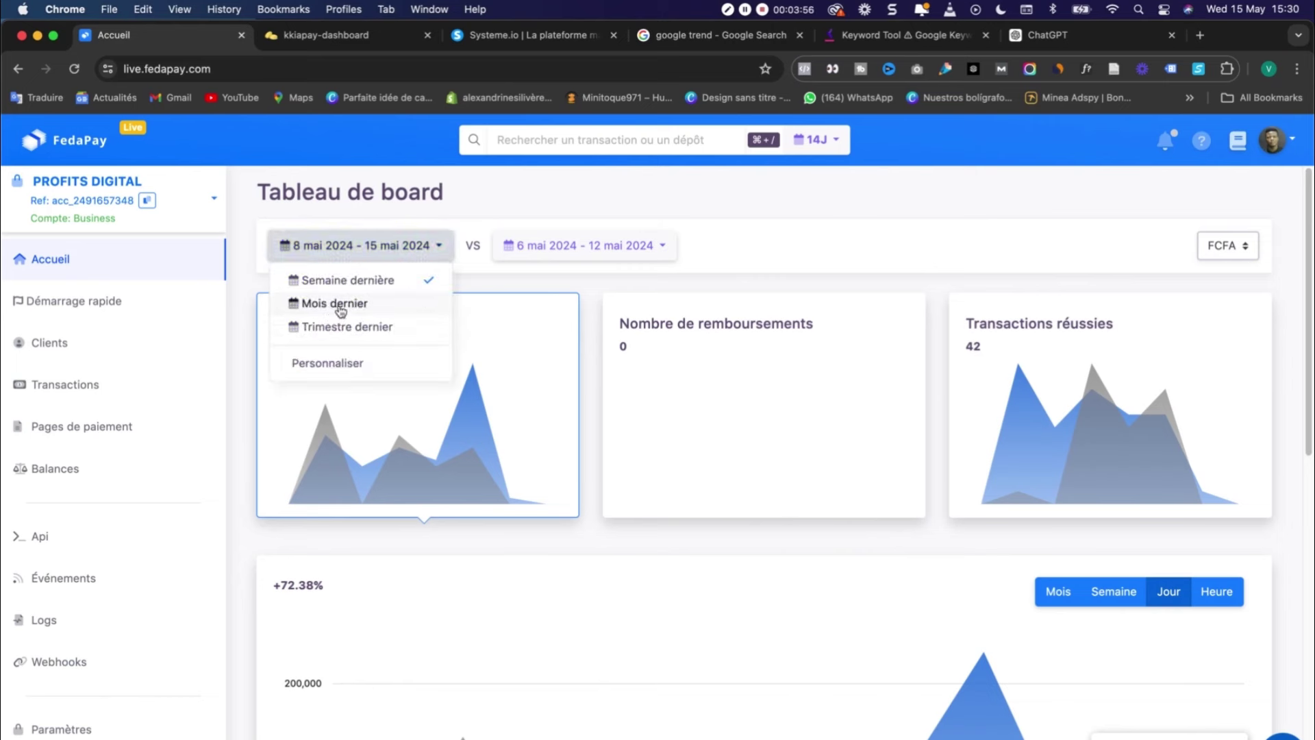
pyautogui.click(355, 282)
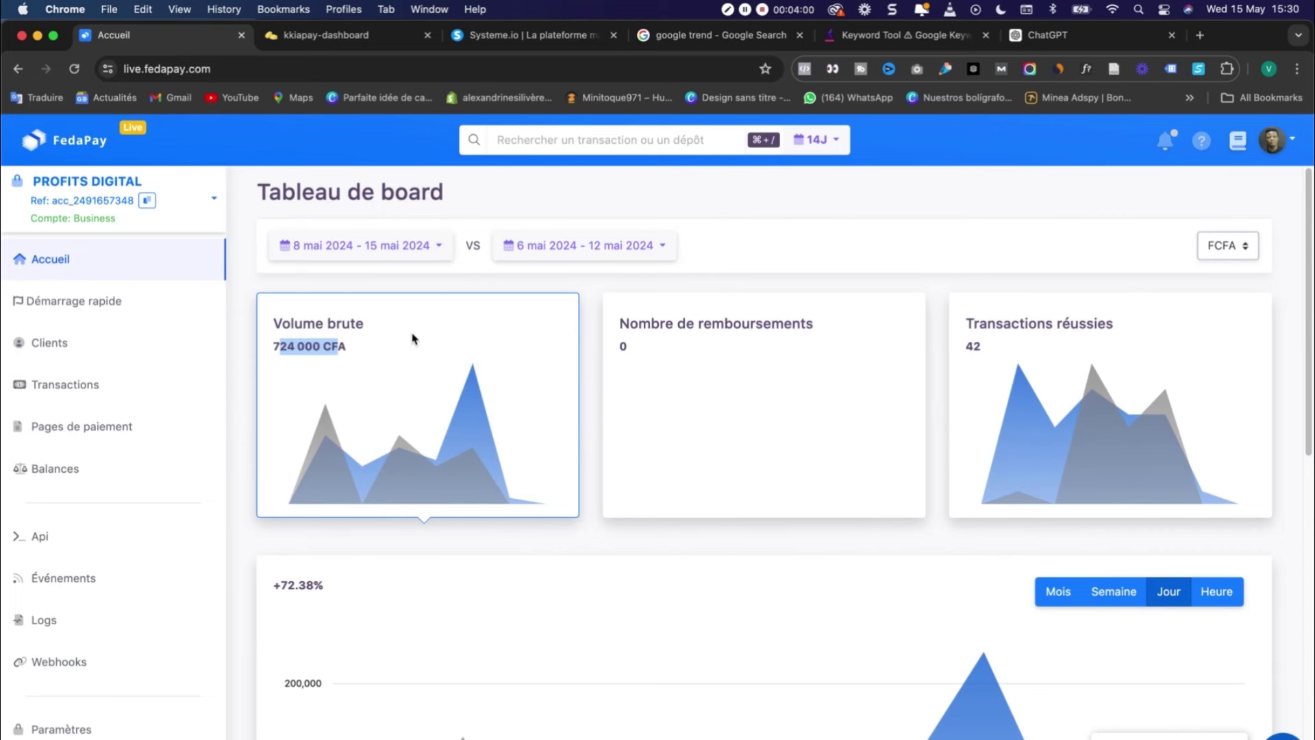
pyautogui.click(417, 245)
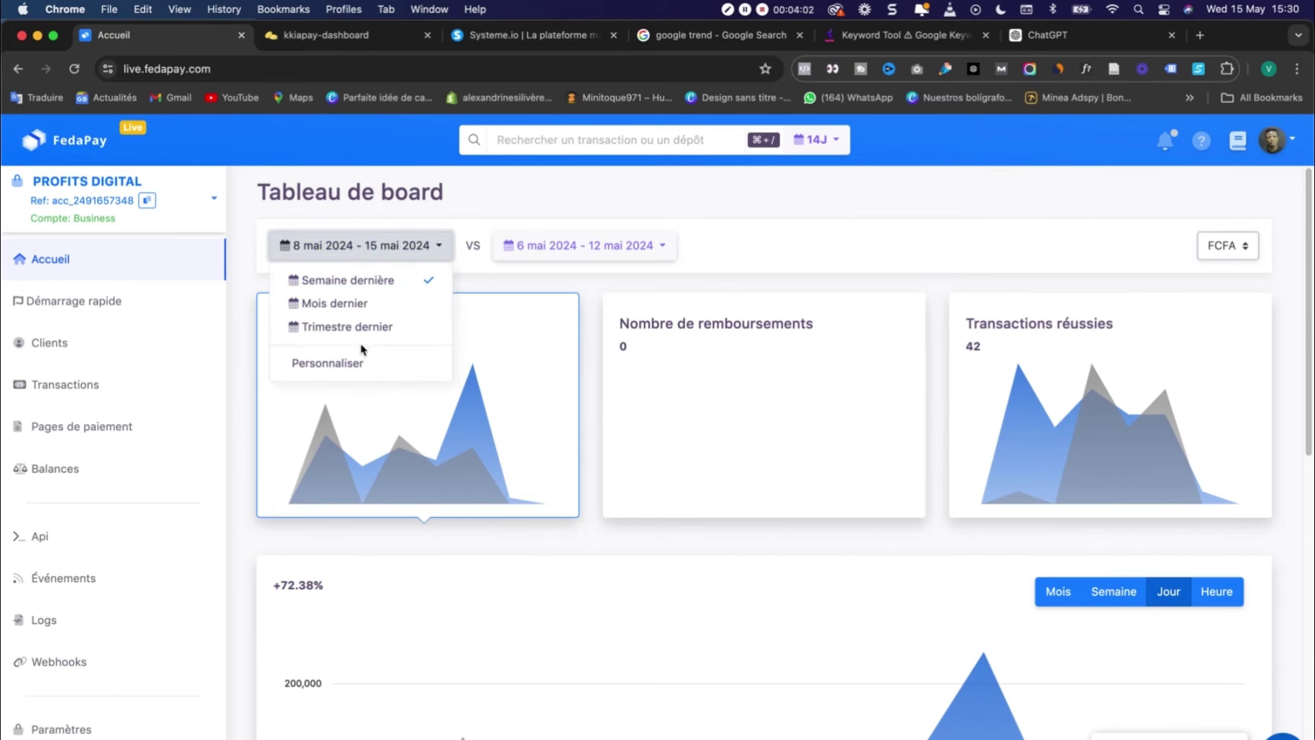
pyautogui.click(352, 364)
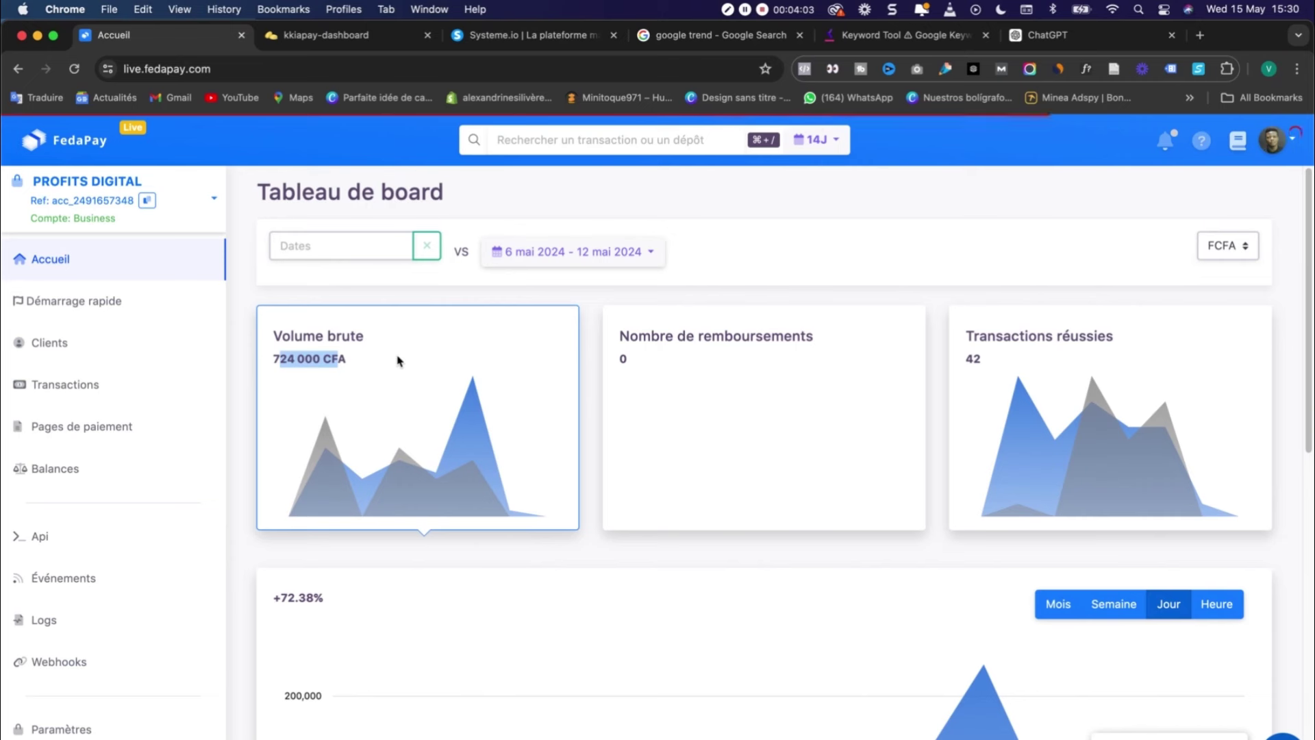
# Step: Set the range to 21–28 April 2024, showing 943 999 CFA from 23 transactions
pyautogui.click(348, 252)
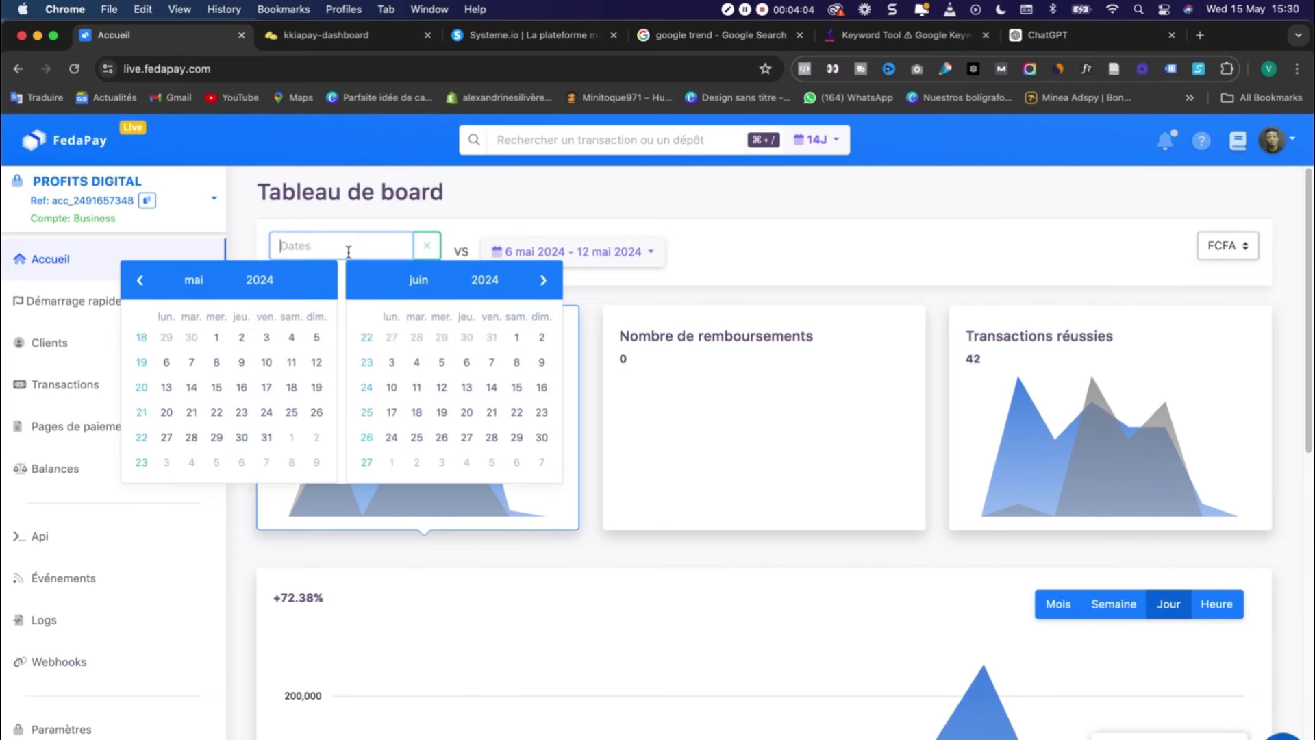
pyautogui.click(140, 282)
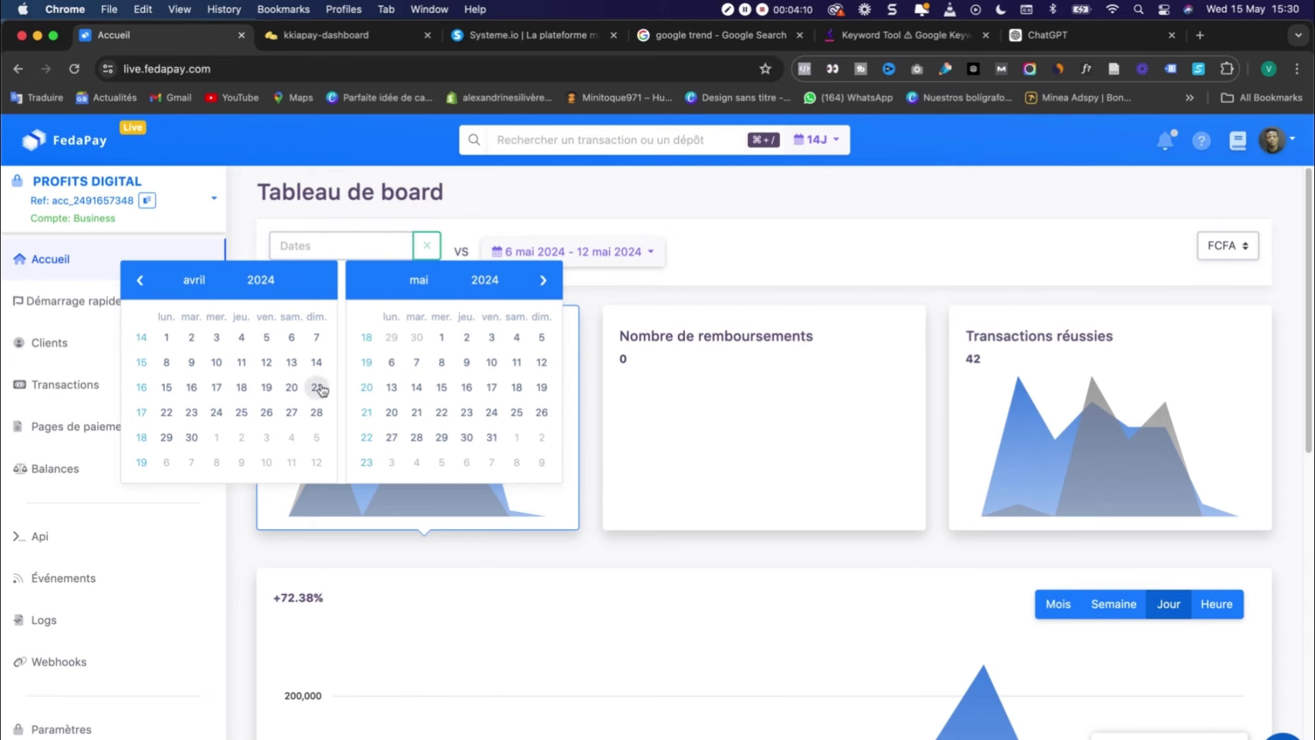
pyautogui.click(317, 389)
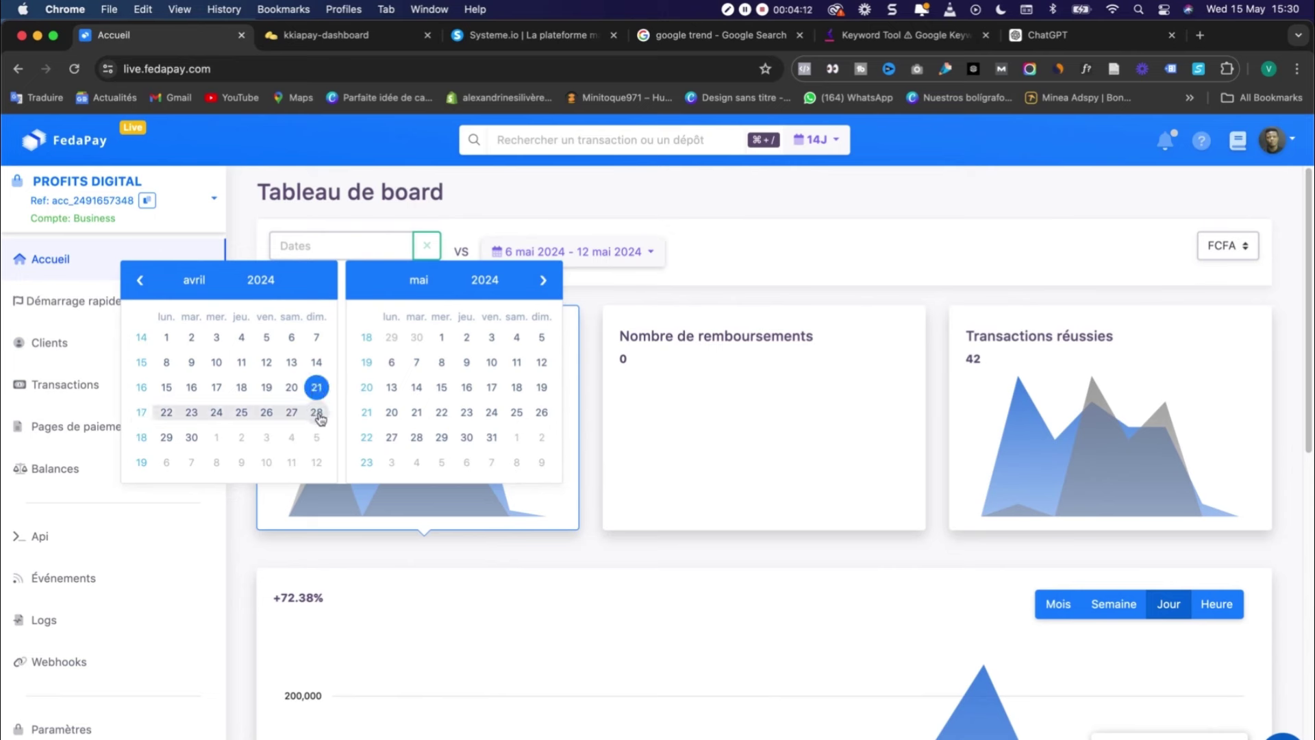
pyautogui.click(317, 414)
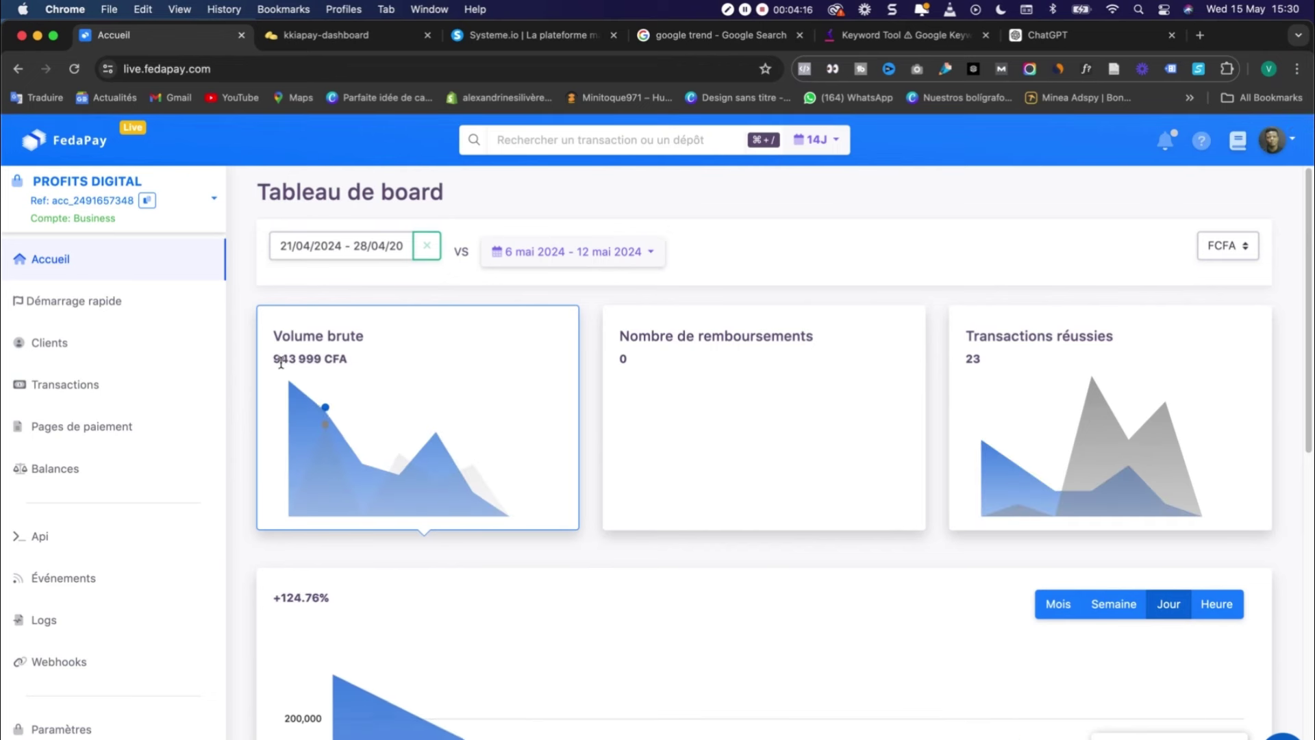
pyautogui.moveTo(281, 359); pyautogui.dragTo(357, 365)
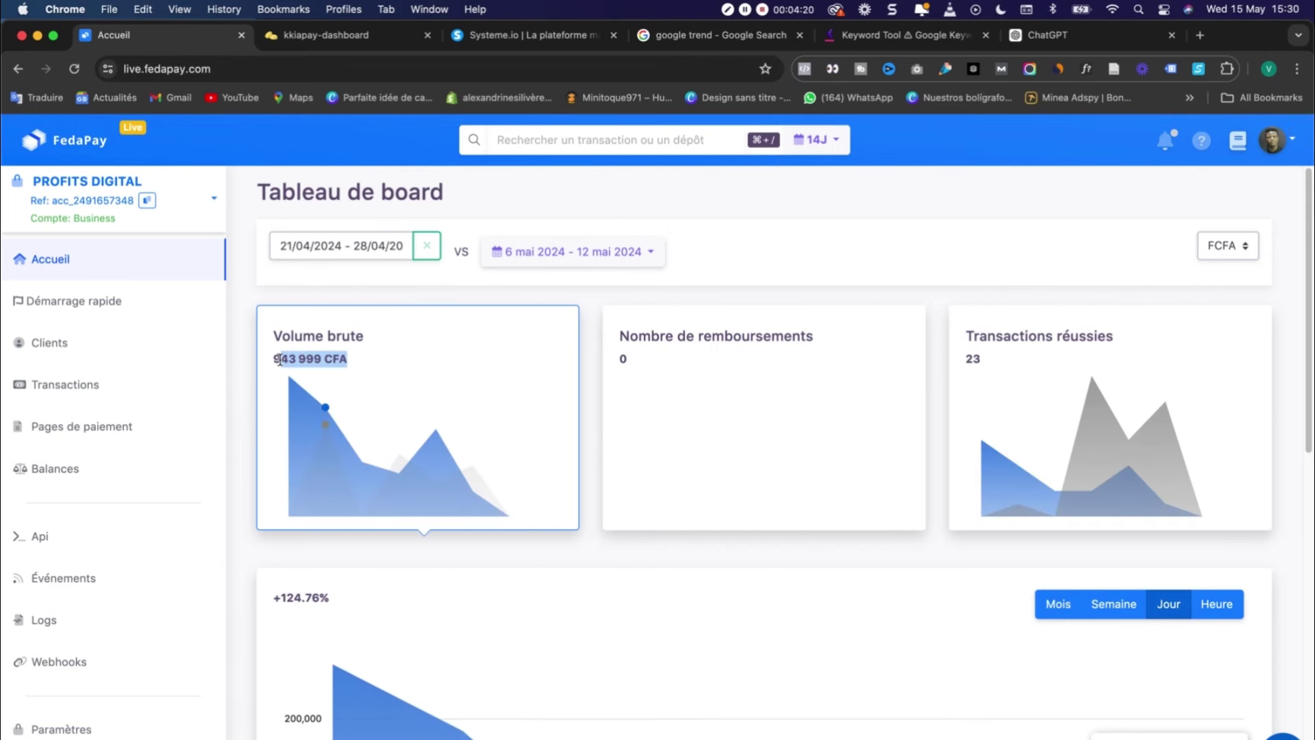
pyautogui.click(322, 366)
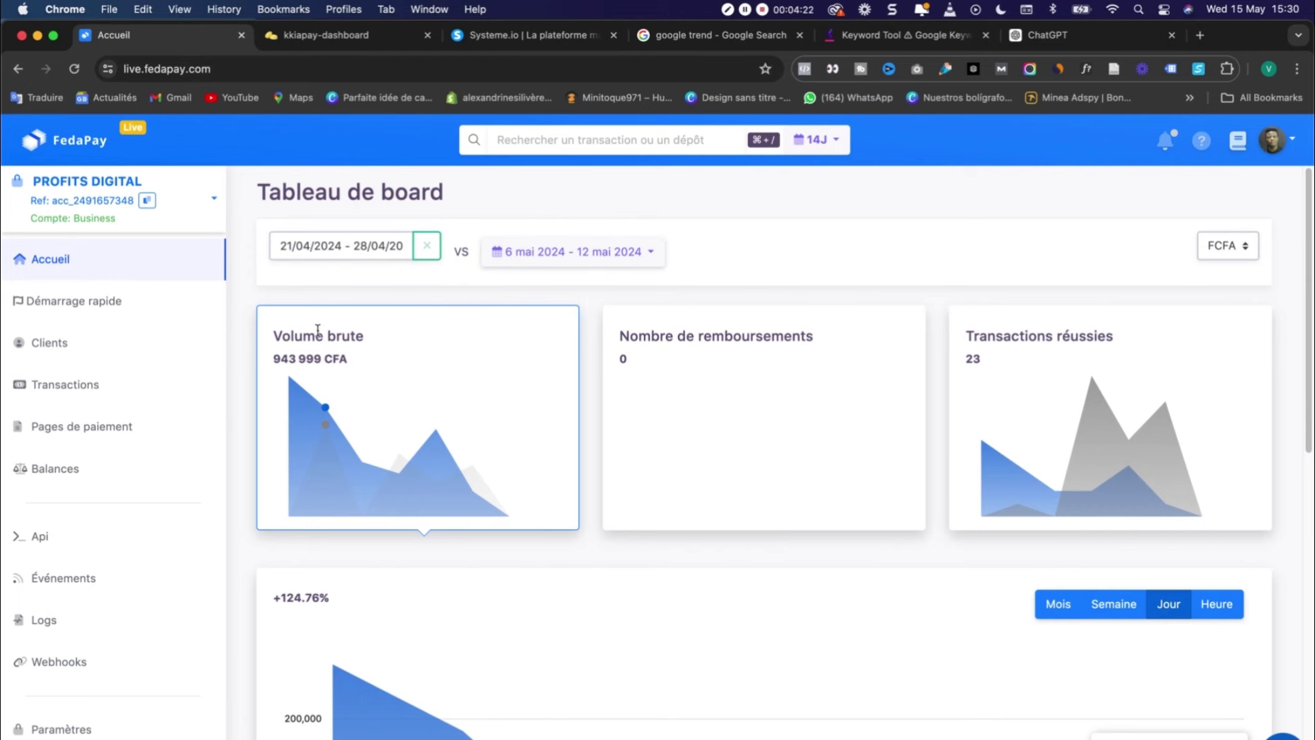
pyautogui.doubleClick(279, 361)
pyautogui.click(345, 37)
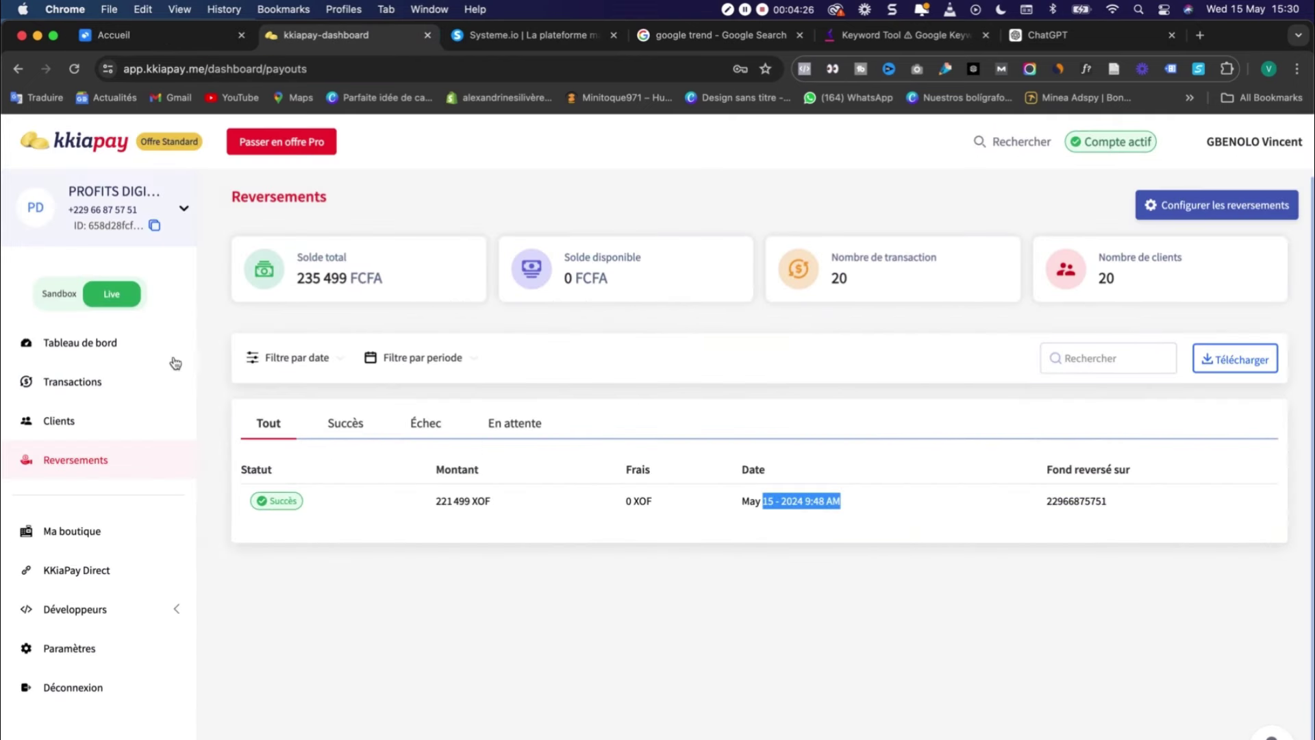
# Step: Show KkiaPay's Tableau de bord revenue for 7 Derniers Jours and browse its charts
pyautogui.click(94, 346)
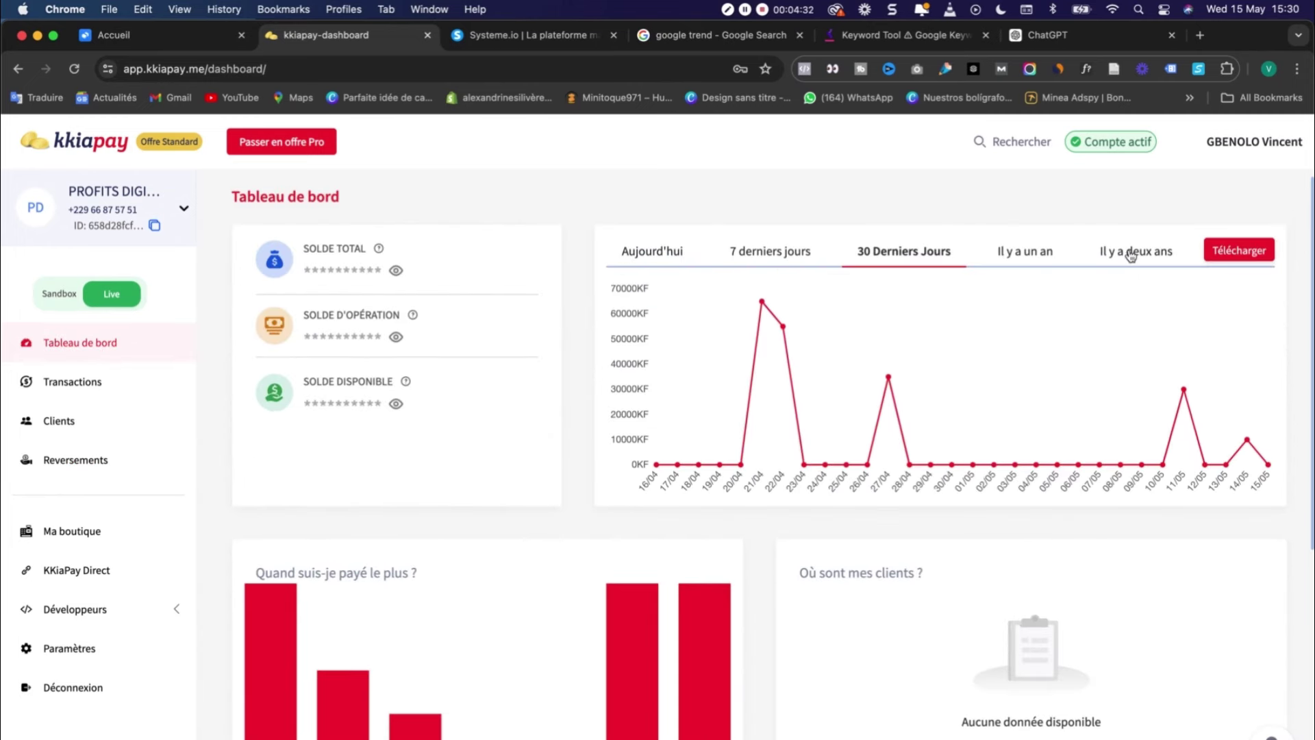
pyautogui.scroll(-4, 807, 381)
pyautogui.scroll(4, 808, 382)
pyautogui.click(766, 257)
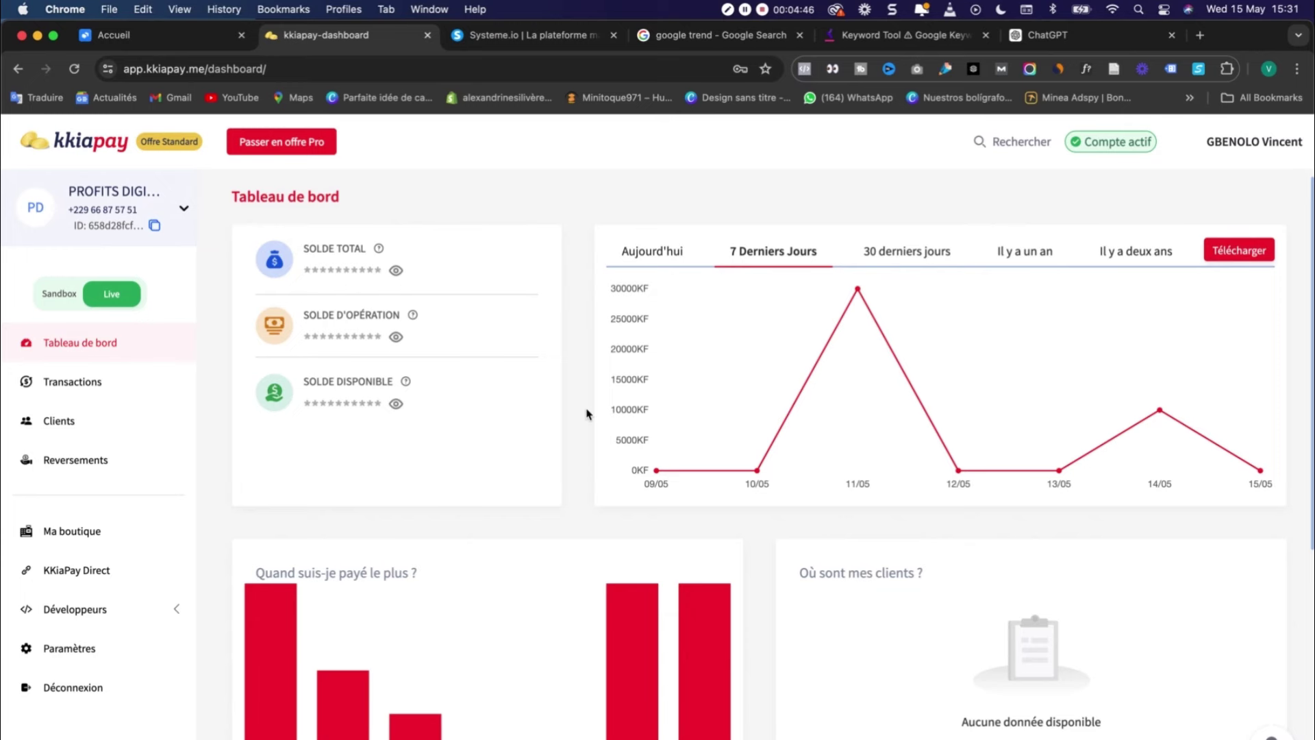
pyautogui.scroll(-5, 693, 420)
pyautogui.scroll(5, 695, 421)
pyautogui.scroll(-5, 695, 421)
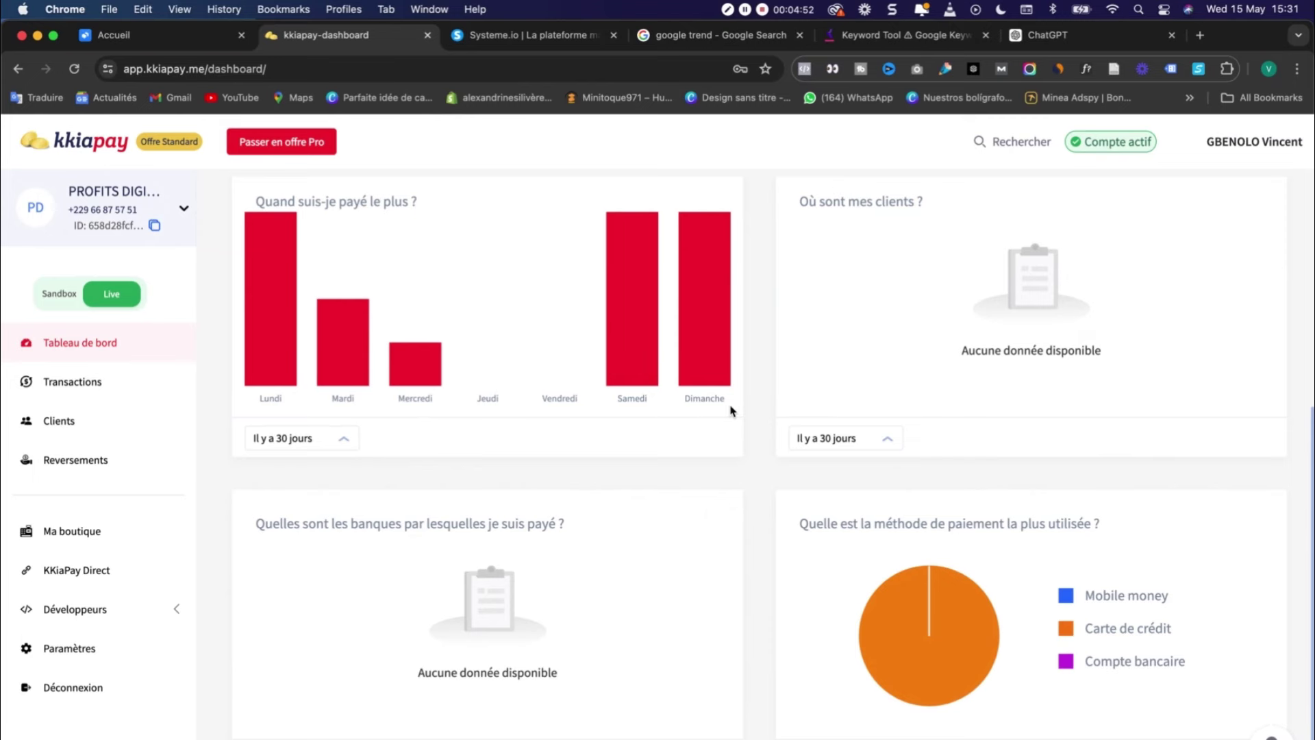
pyautogui.scroll(3, 800, 392)
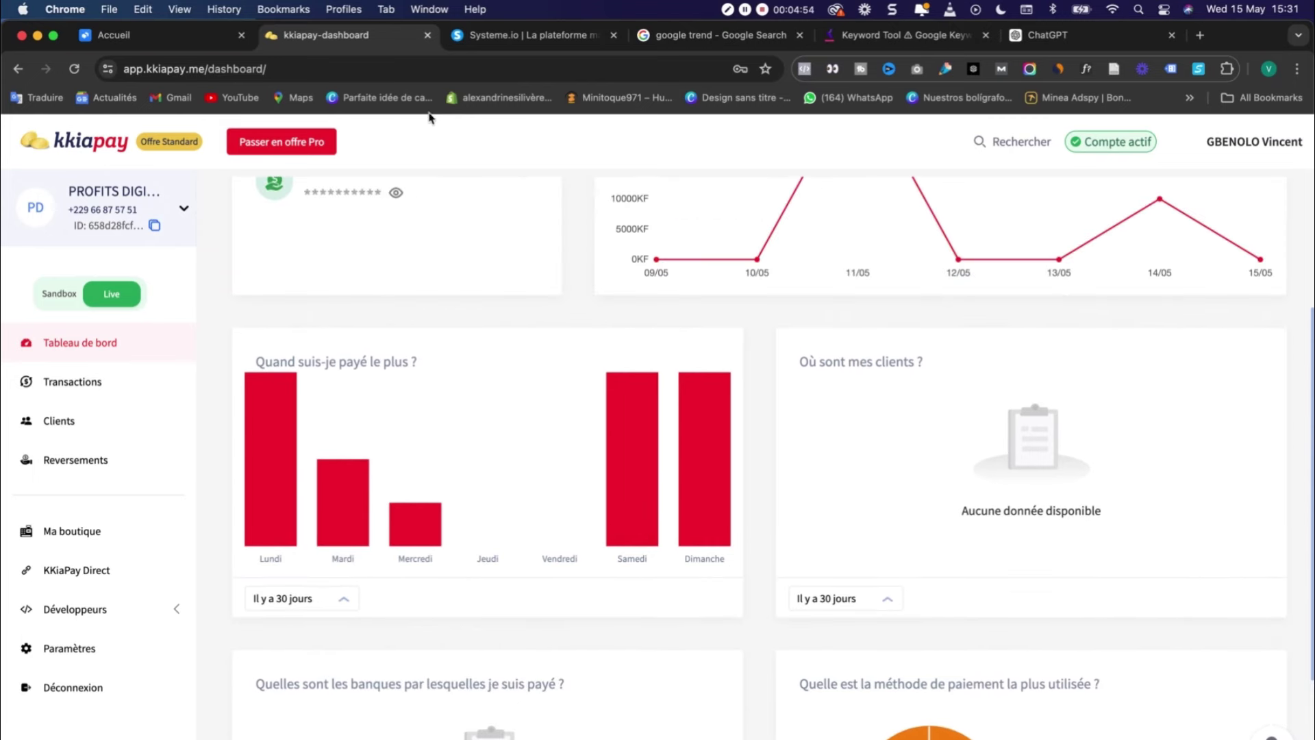
pyautogui.click(134, 45)
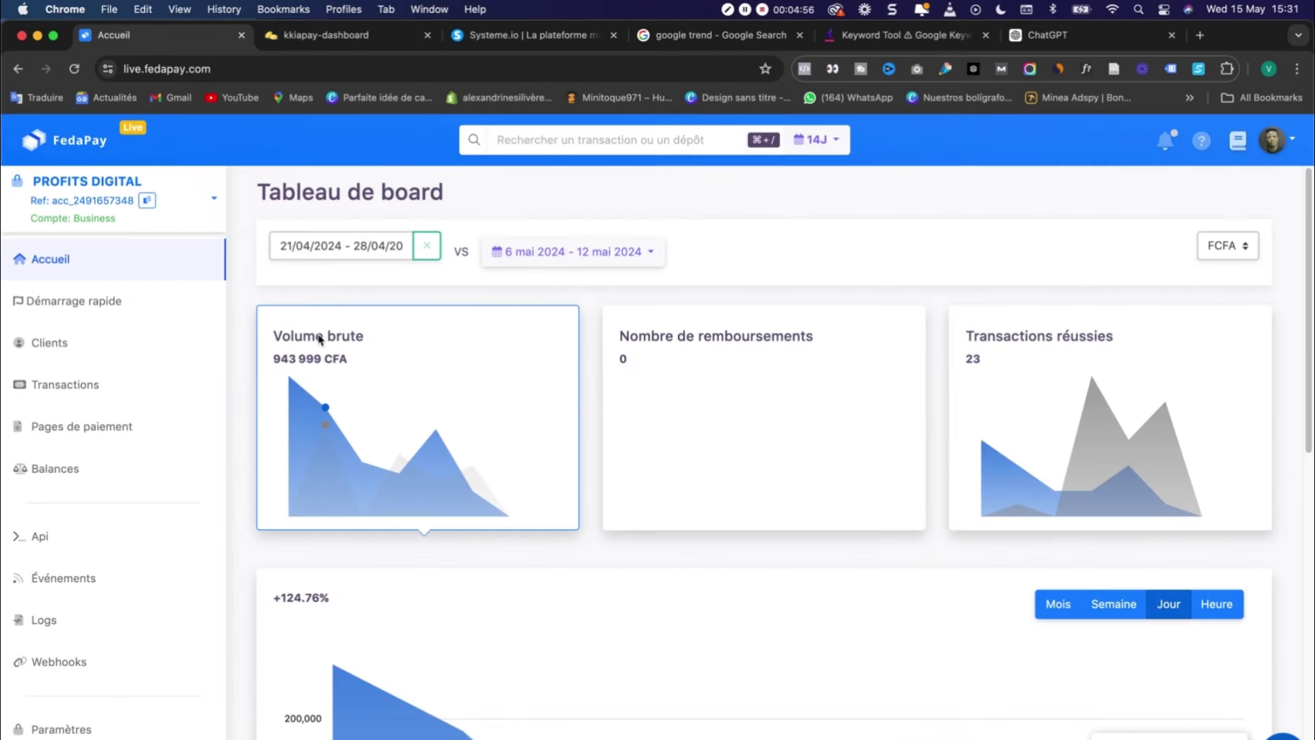
pyautogui.click(392, 248)
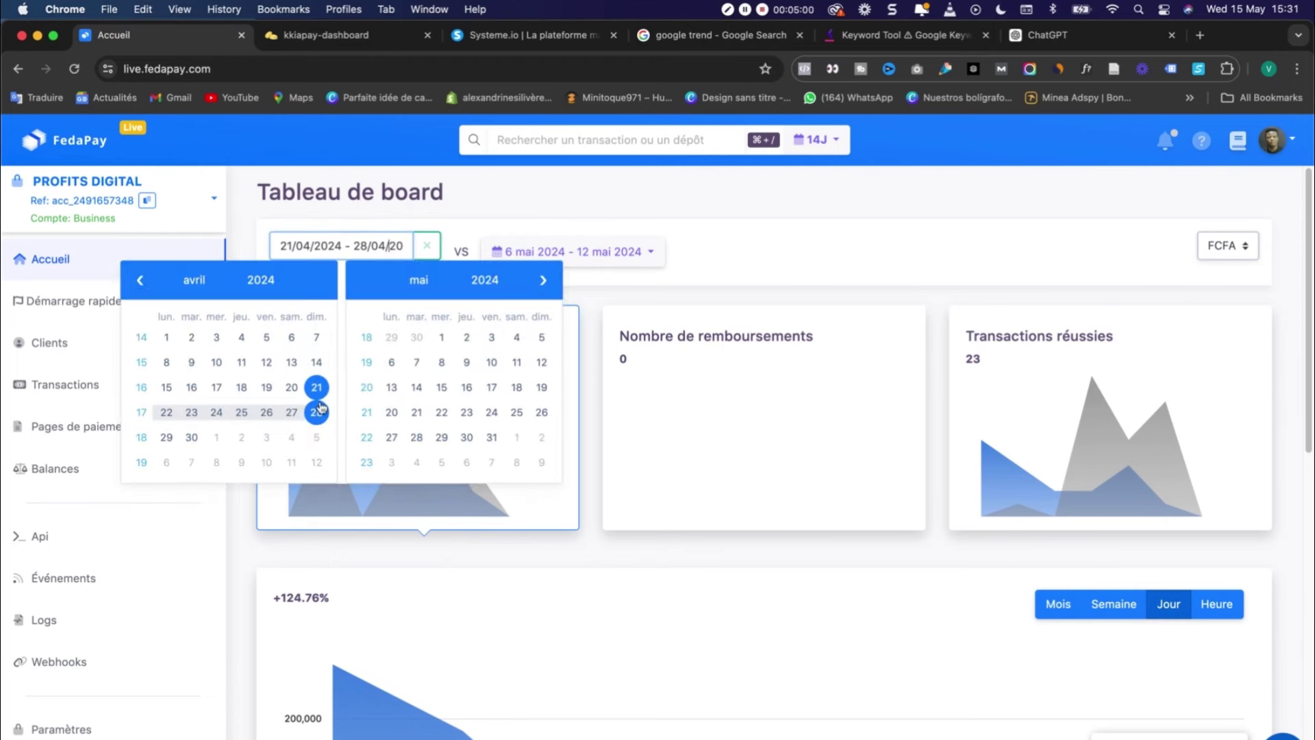
pyautogui.click(342, 229)
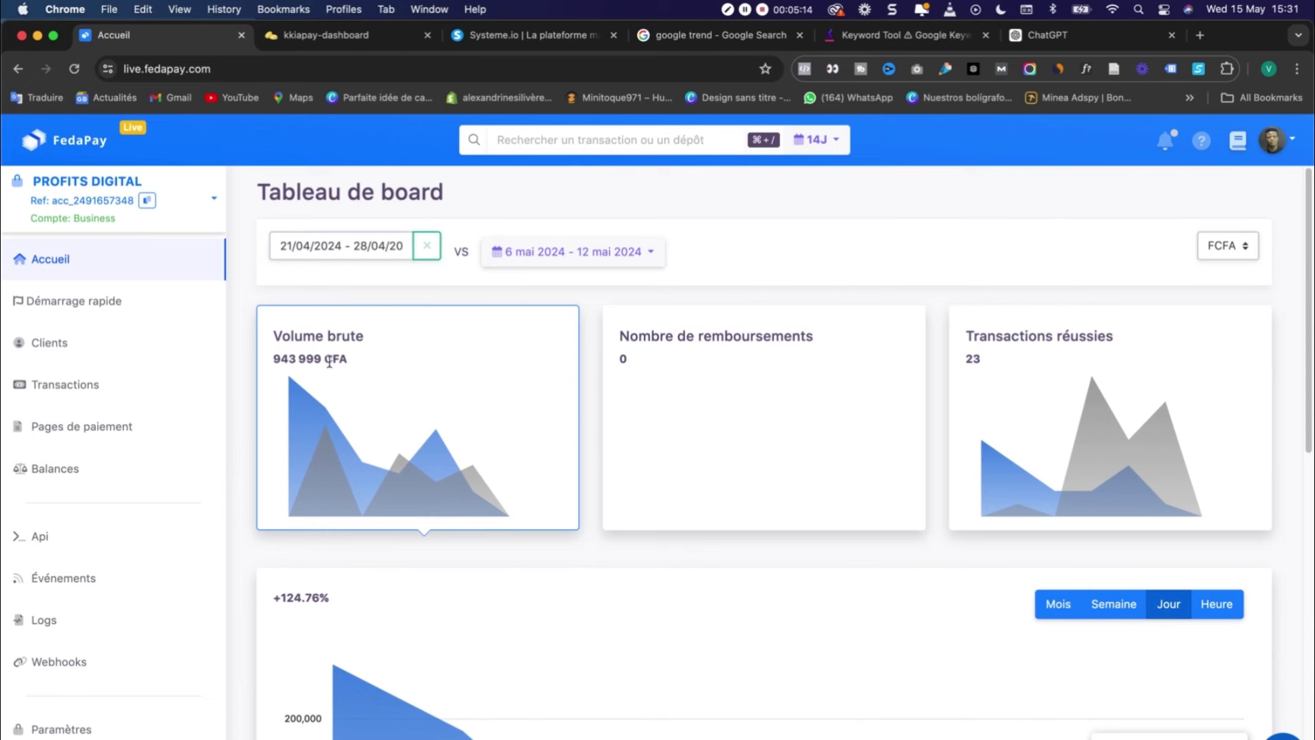
# Step: Browse FedaPay's Pages de paiement list, then return to Accueil showing 724 000 CFA for 8–15 May
pyautogui.click(113, 430)
pyautogui.scroll(-6, 384, 361)
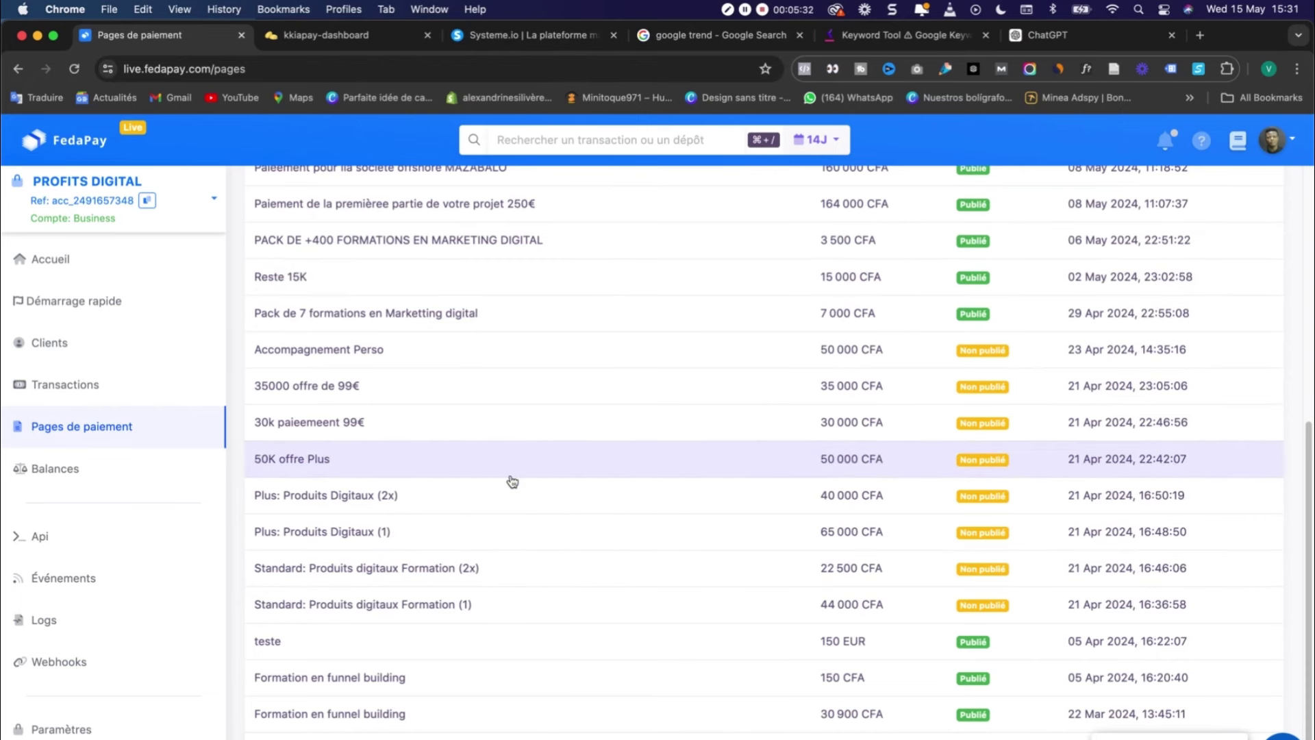
pyautogui.scroll(10, 512, 480)
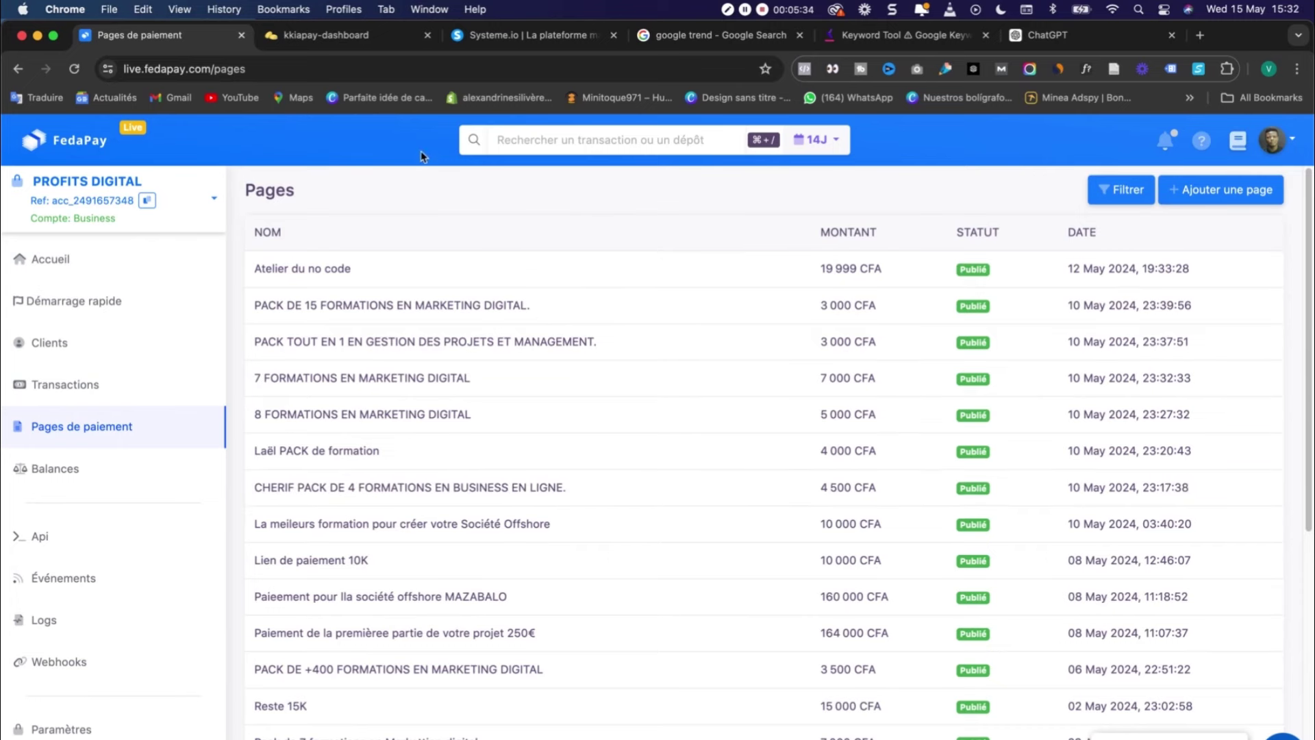
pyautogui.click(330, 35)
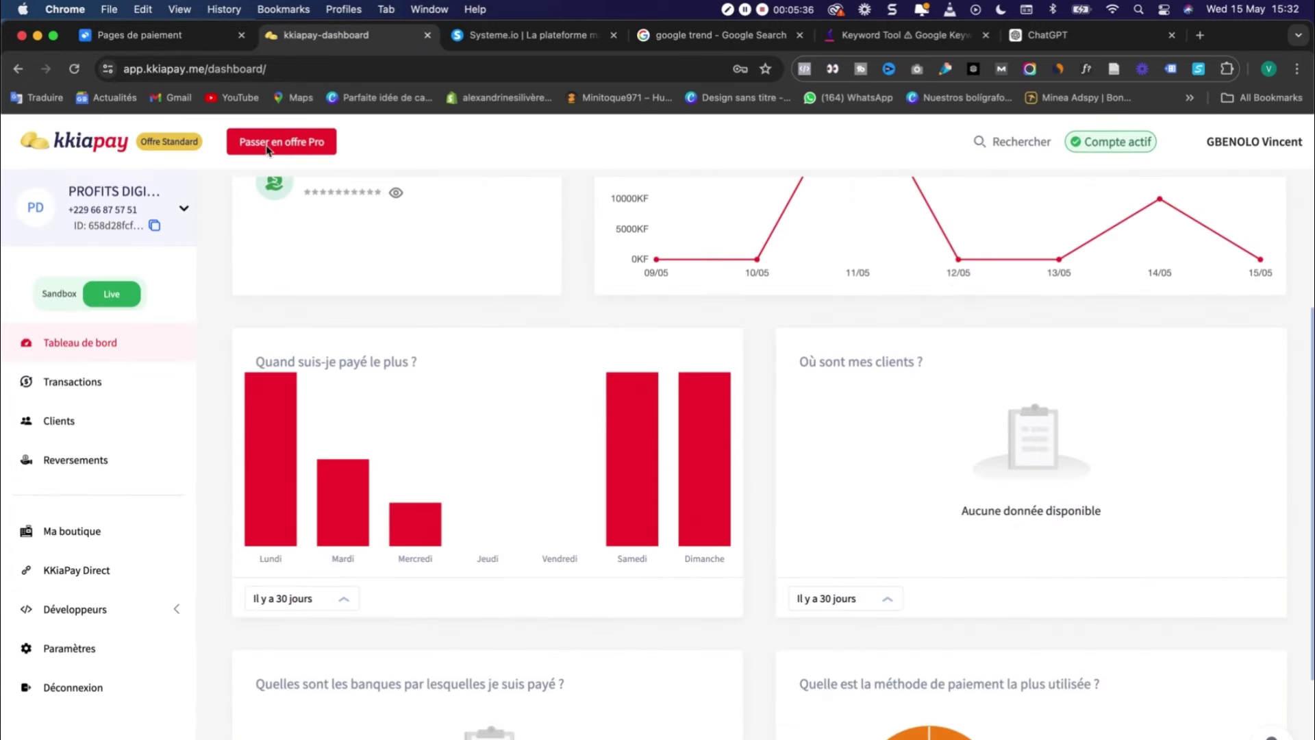
pyautogui.click(172, 42)
pyautogui.hotkey('ctrl', 'Tab')
pyautogui.click(173, 39)
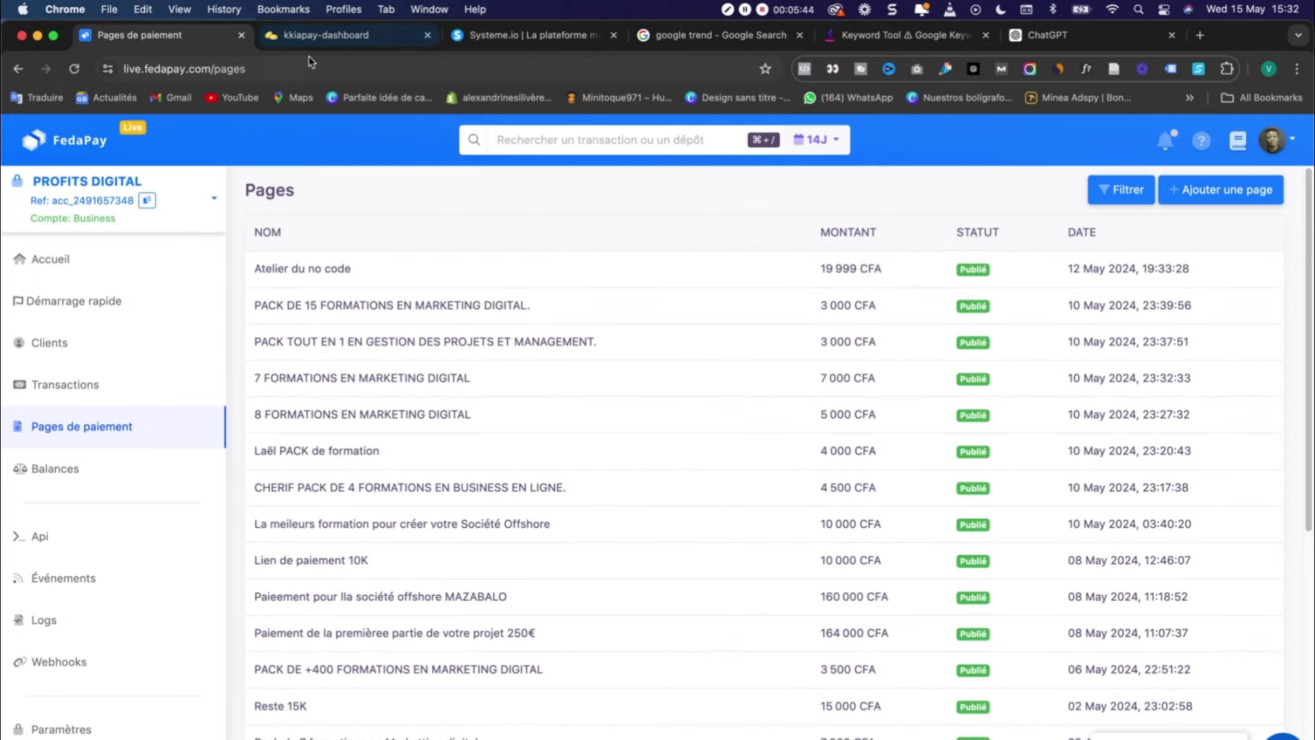
pyautogui.click(78, 263)
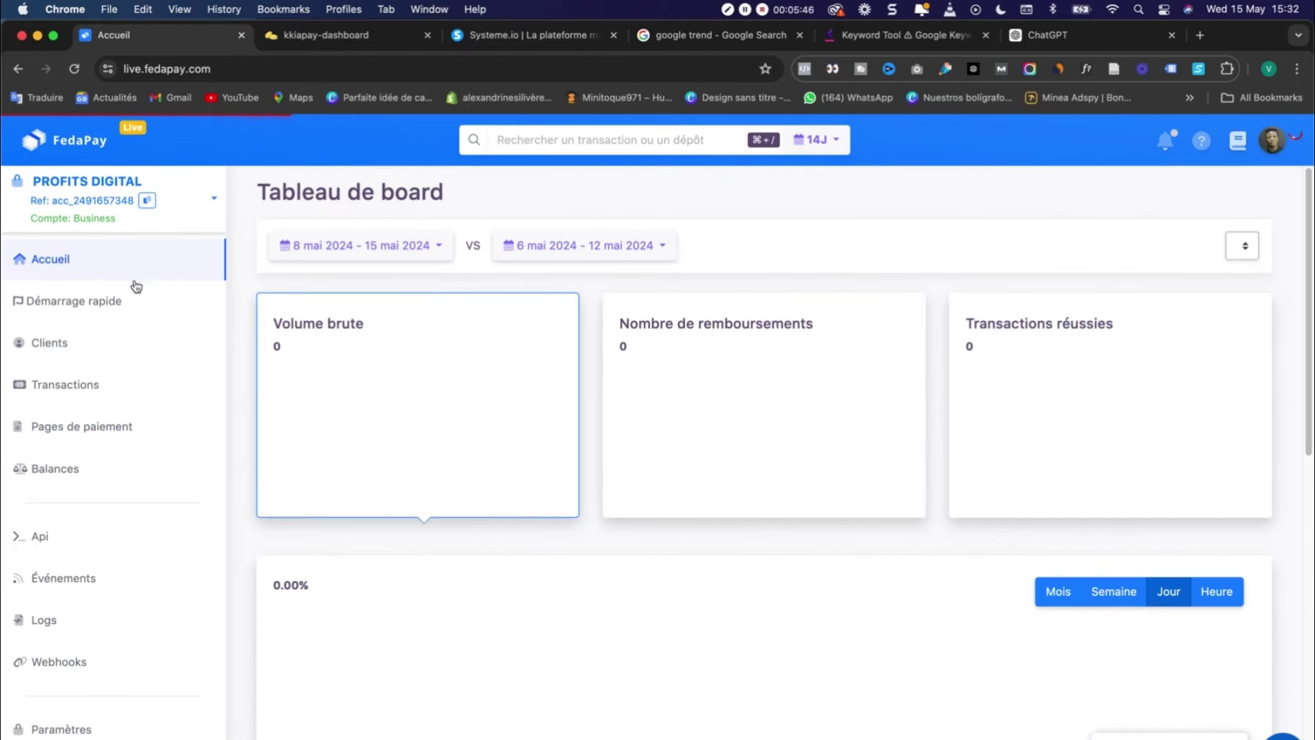
pyautogui.click(61, 470)
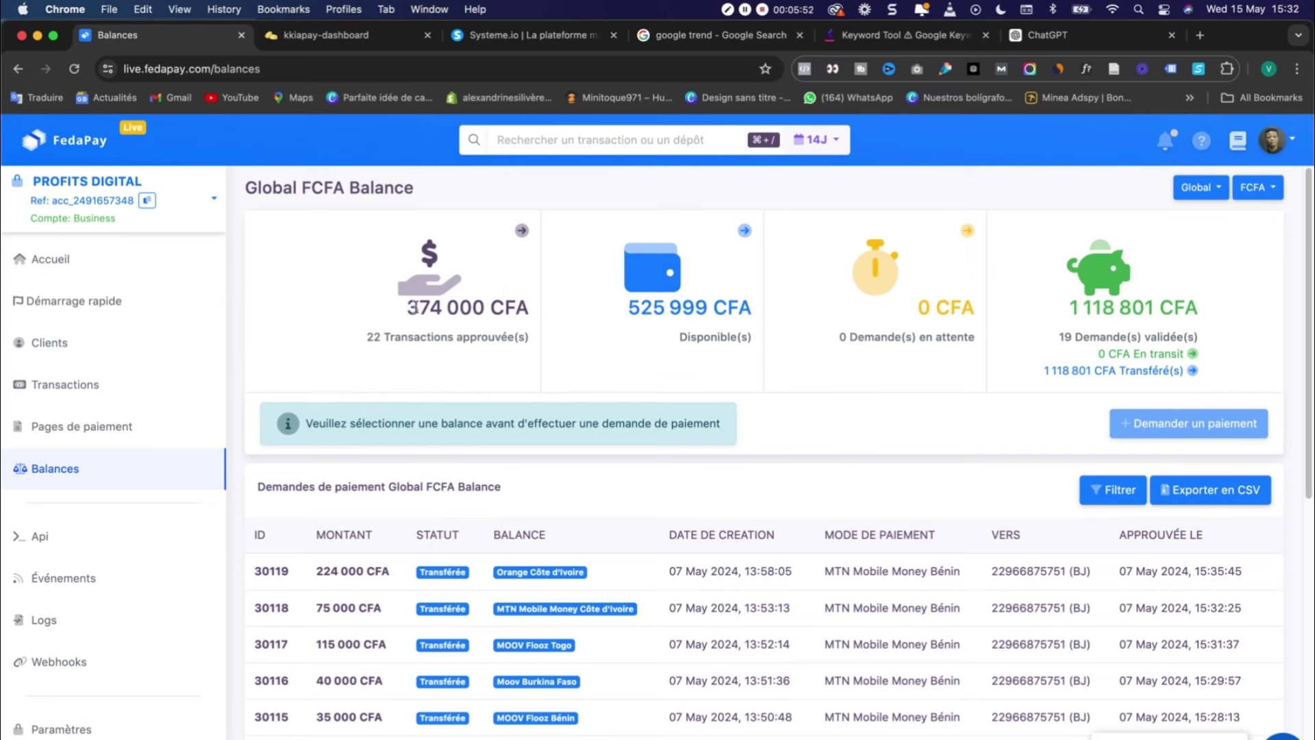
pyautogui.moveTo(413, 307); pyautogui.dragTo(527, 311)
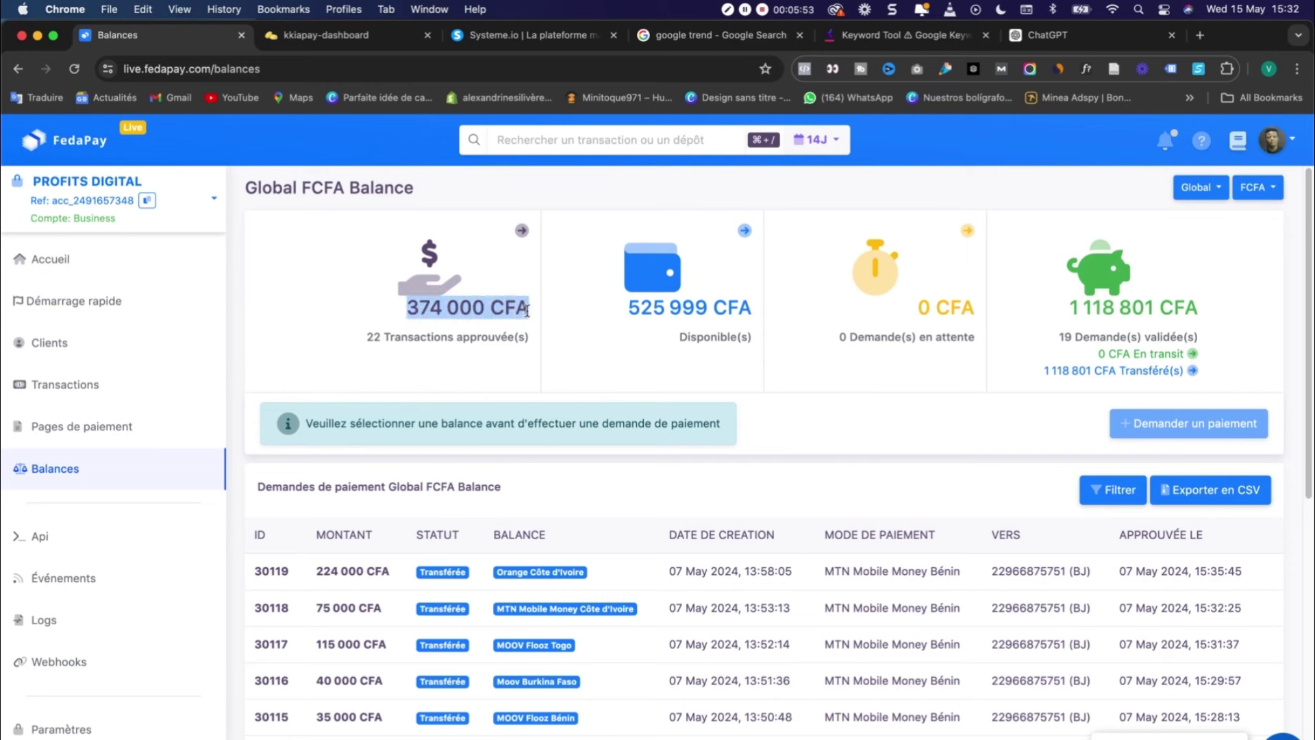
pyautogui.tripleClick(387, 341)
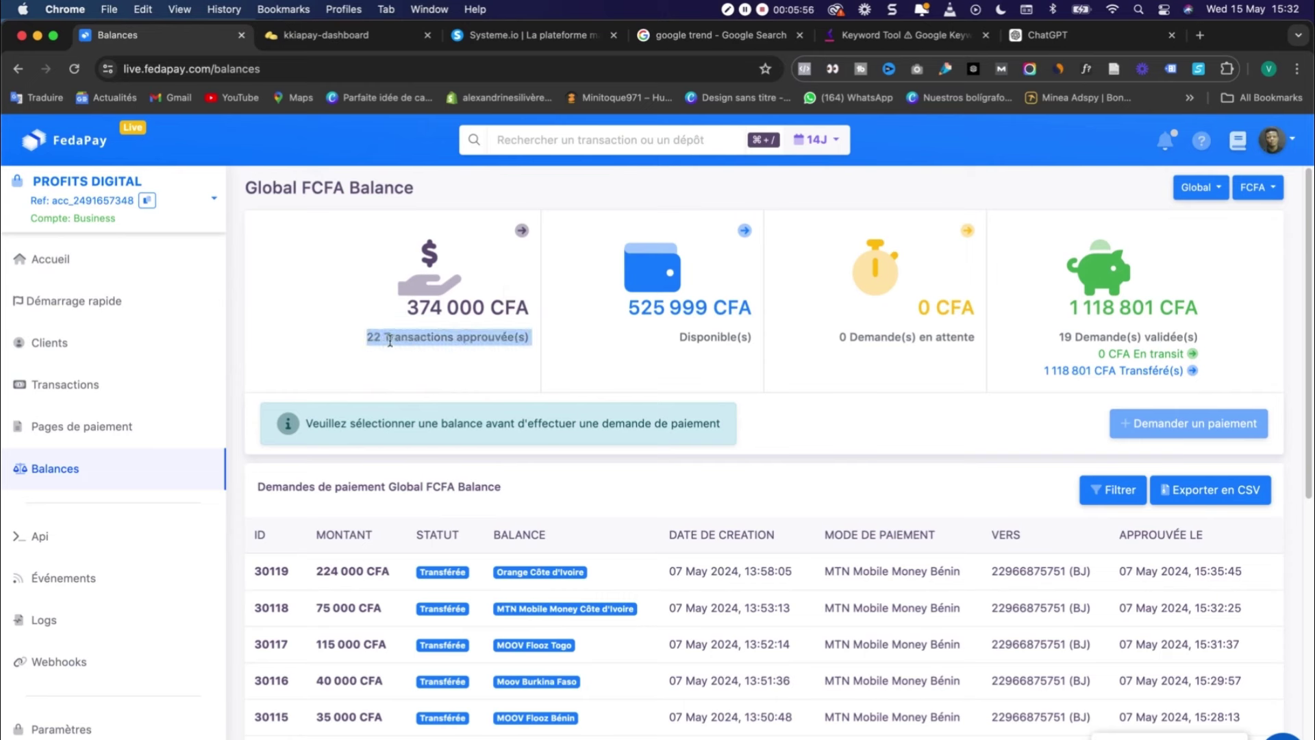
pyautogui.click(382, 338)
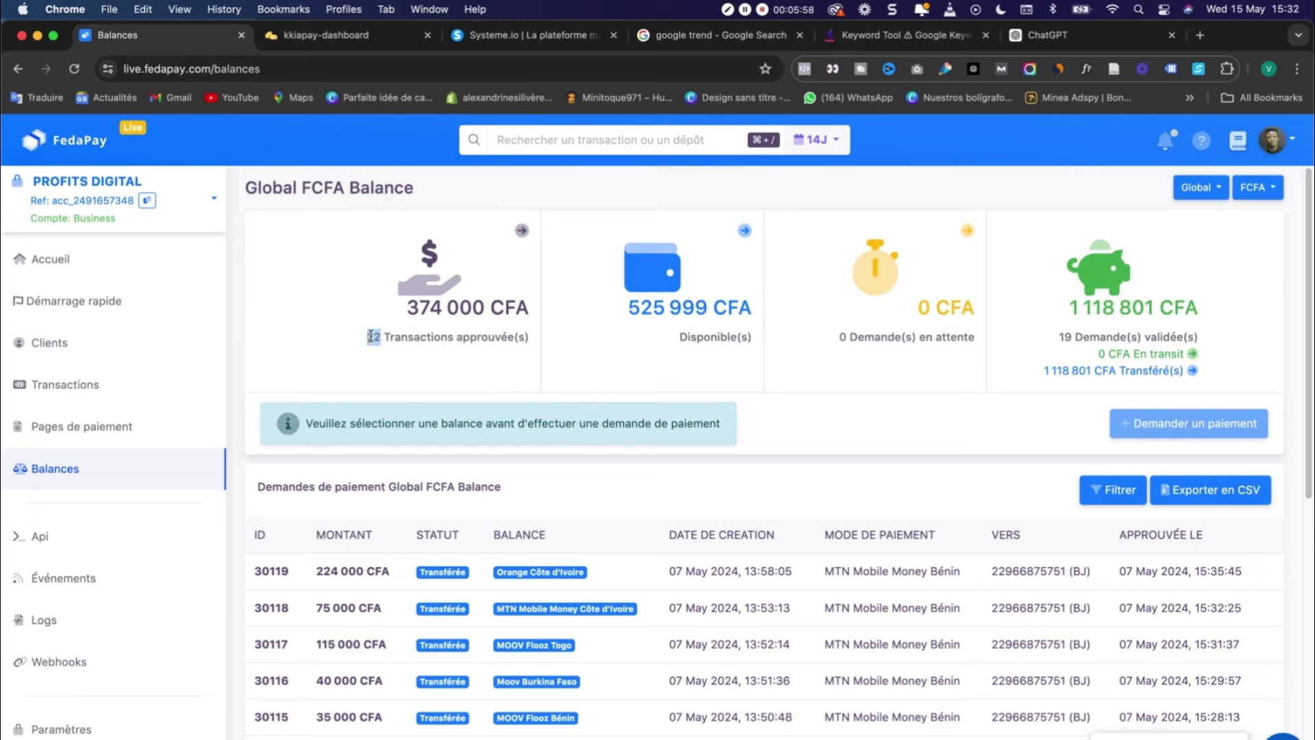
pyautogui.moveTo(628, 310); pyautogui.dragTo(771, 319)
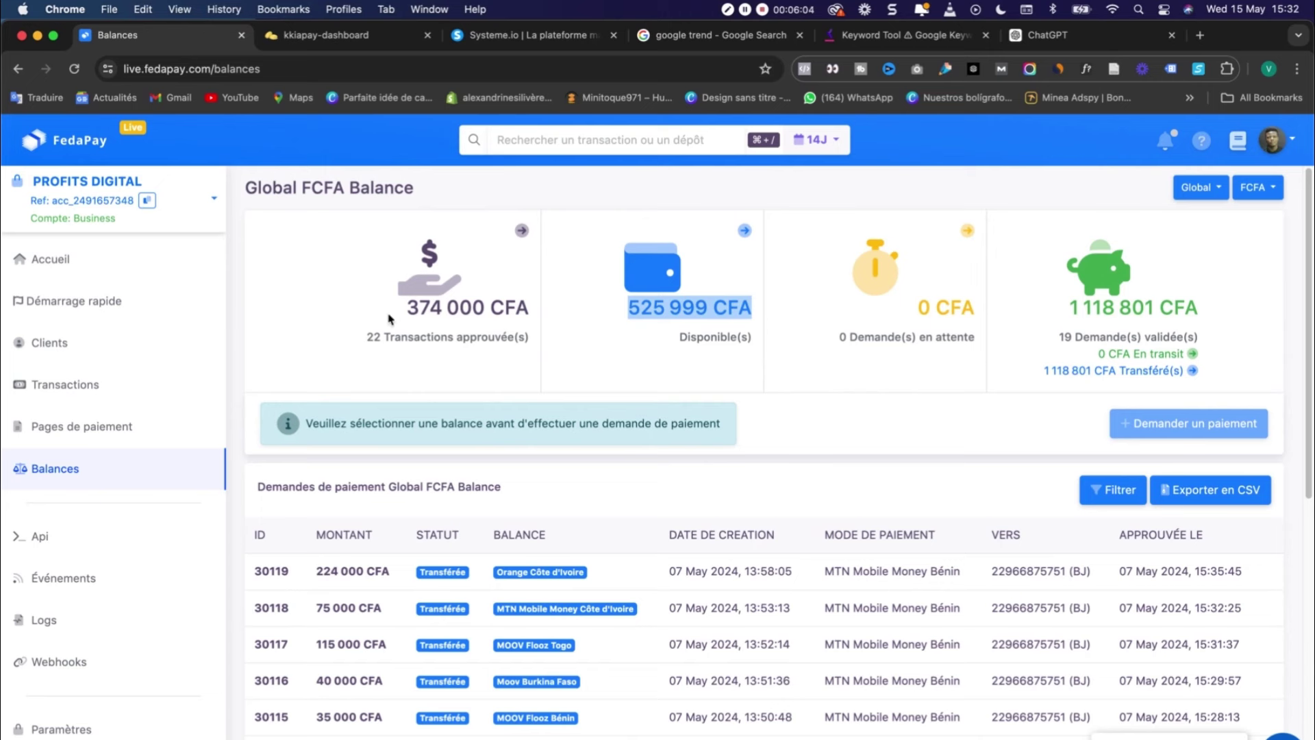
pyautogui.click(409, 308)
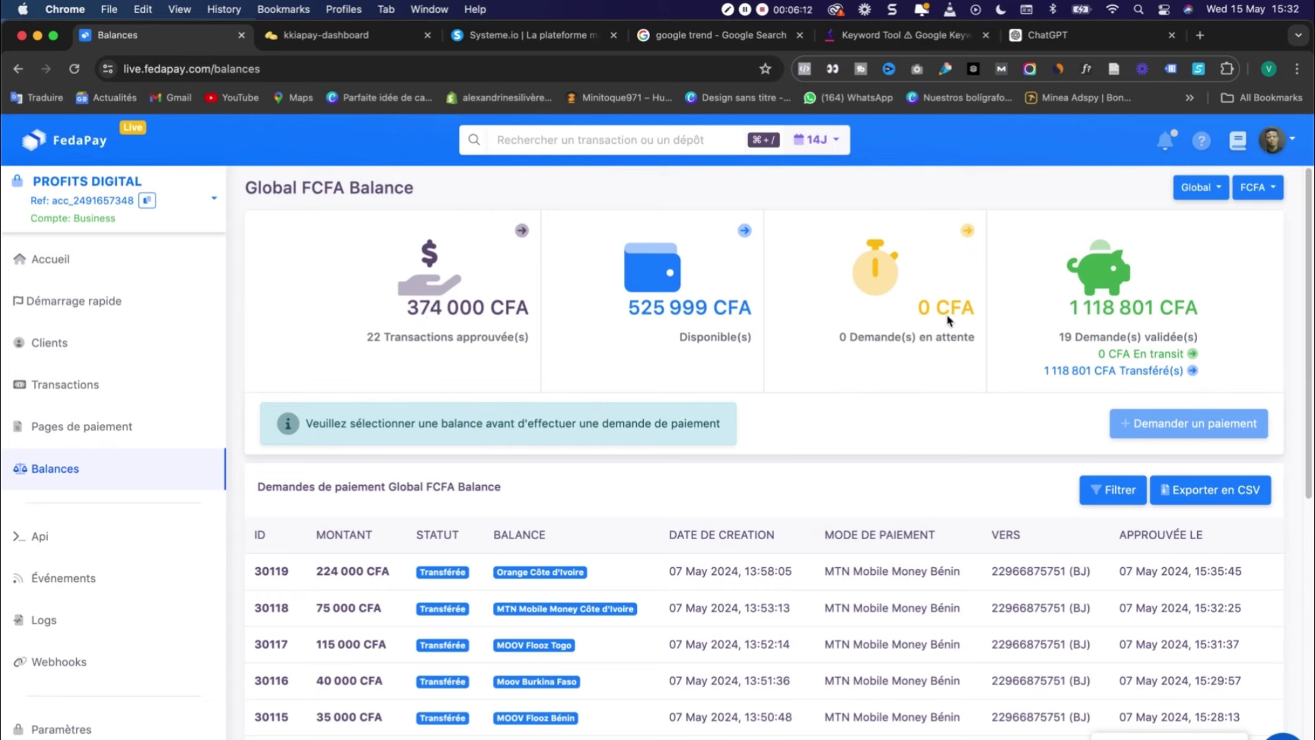
pyautogui.moveTo(1072, 313); pyautogui.dragTo(1198, 311)
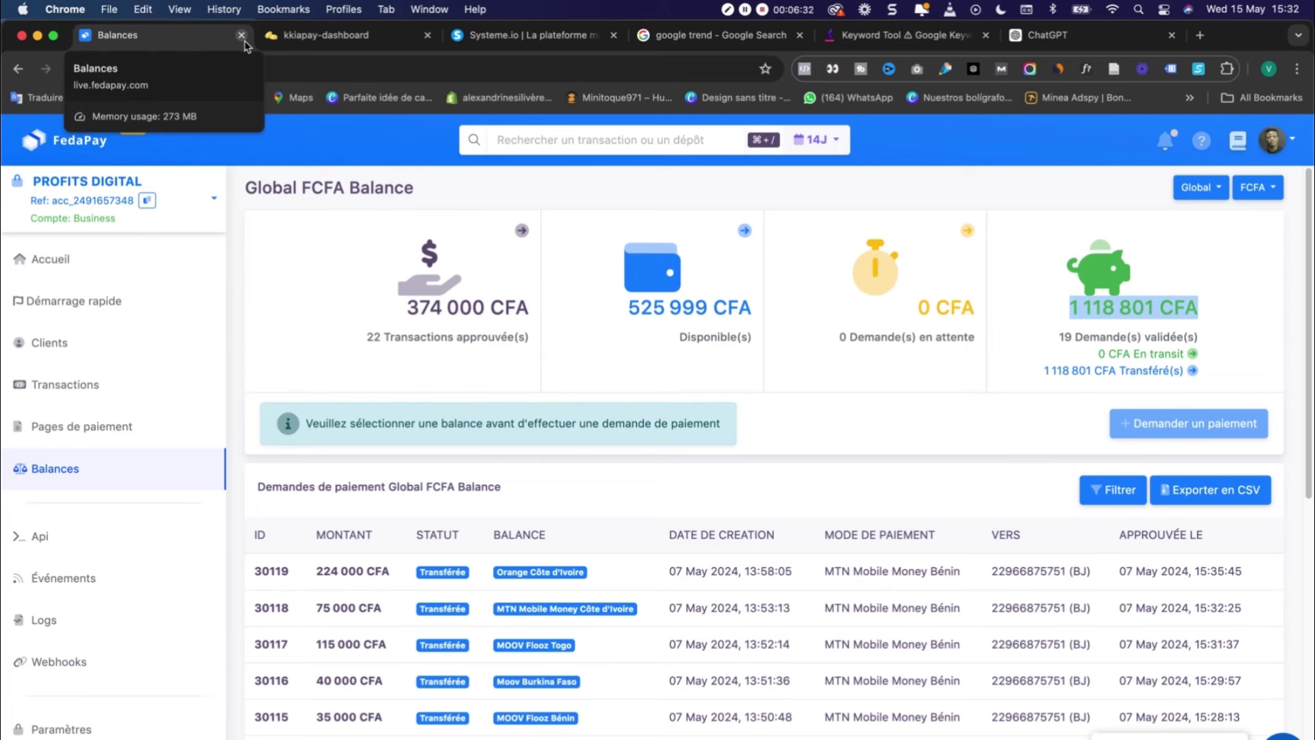
# Step: Close the FedaPay Balances tab and open Google Trends from the 'google trend' search results
pyautogui.click(241, 35)
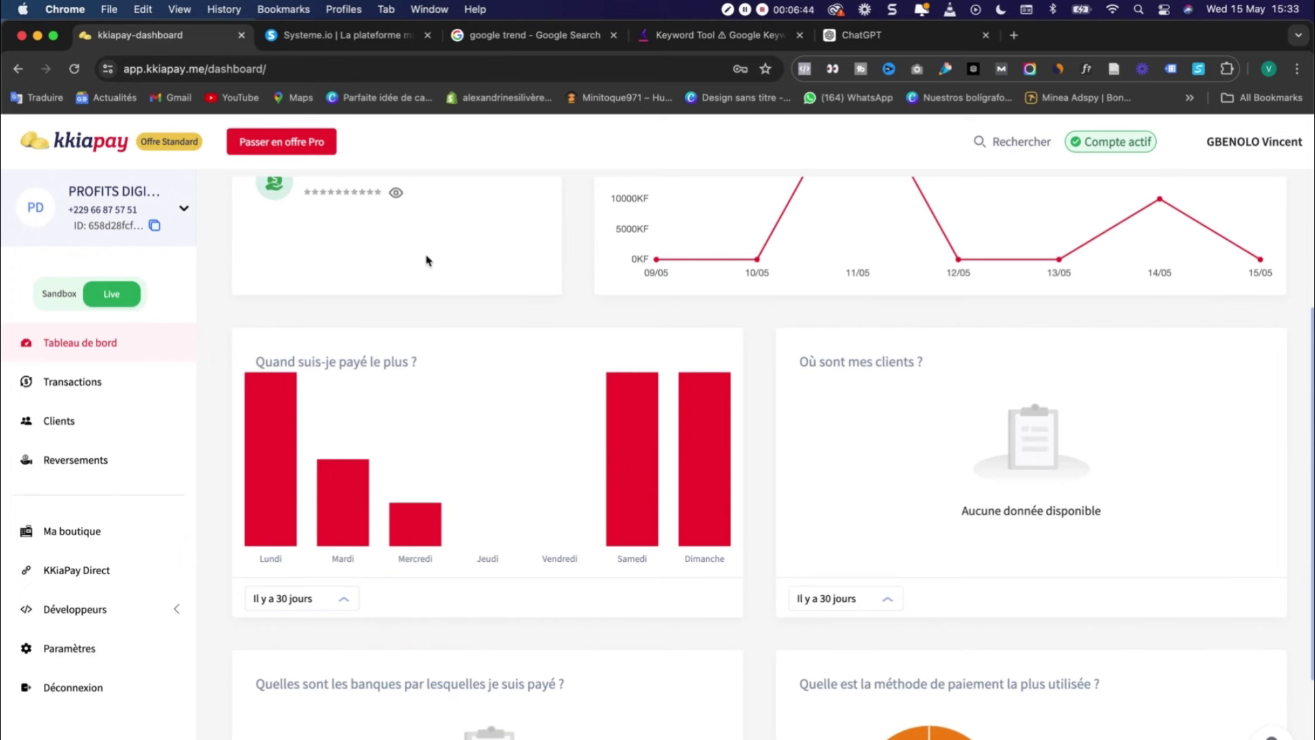
pyautogui.click(541, 44)
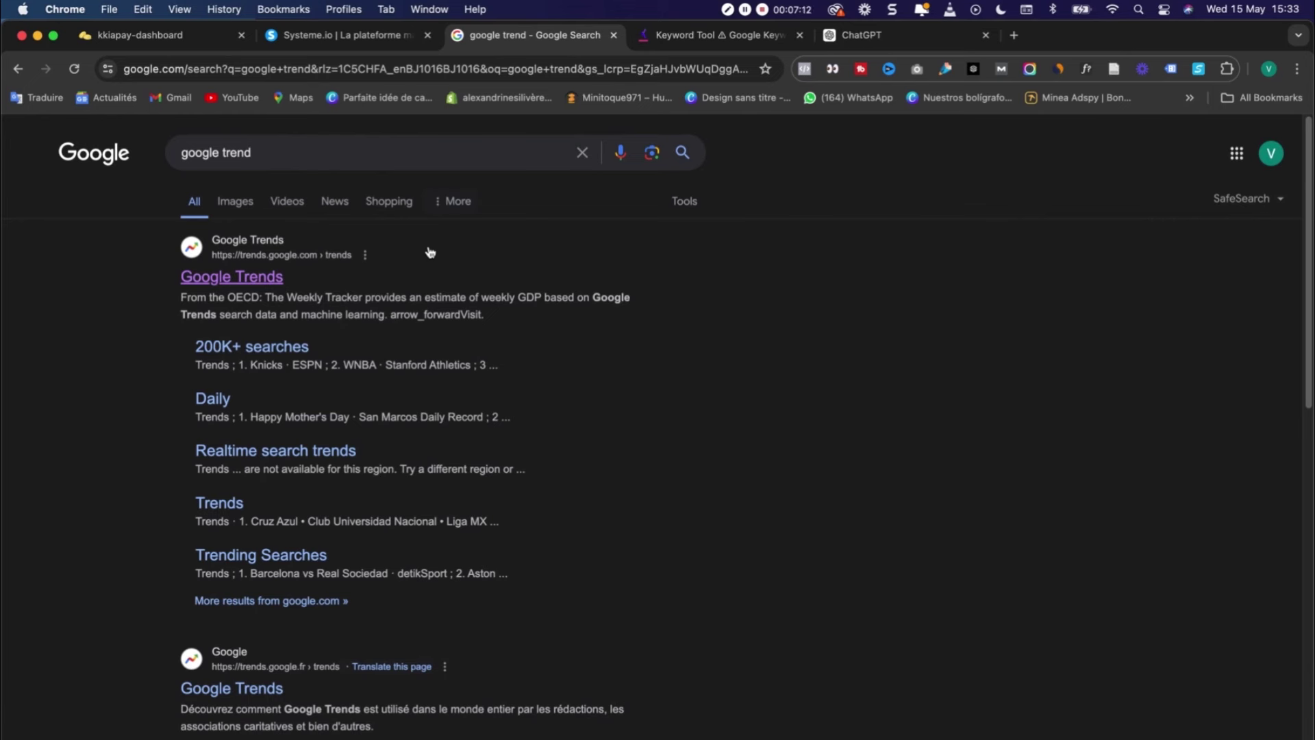
pyautogui.click(229, 283)
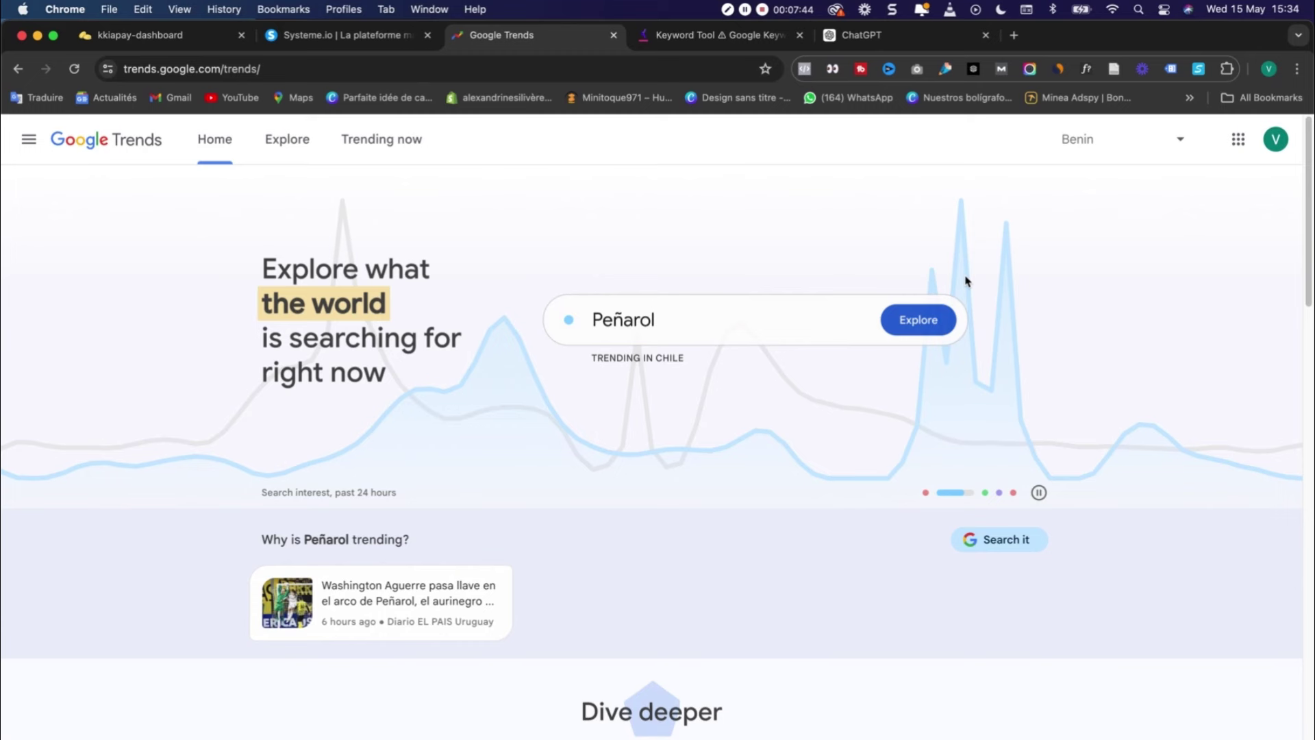
# Step: Set the Google Trends country to France and search for the term IA
pyautogui.click(1178, 142)
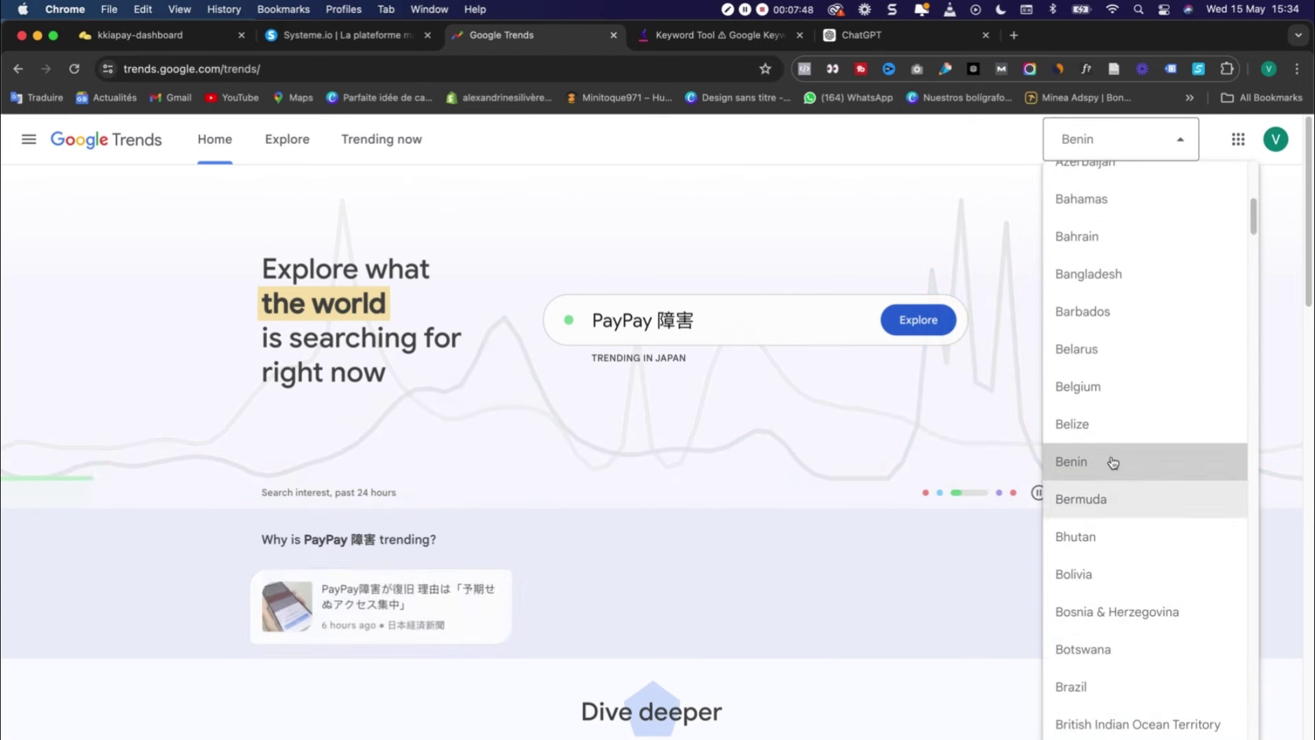
pyautogui.scroll(-1, 1108, 574)
pyautogui.press('f')
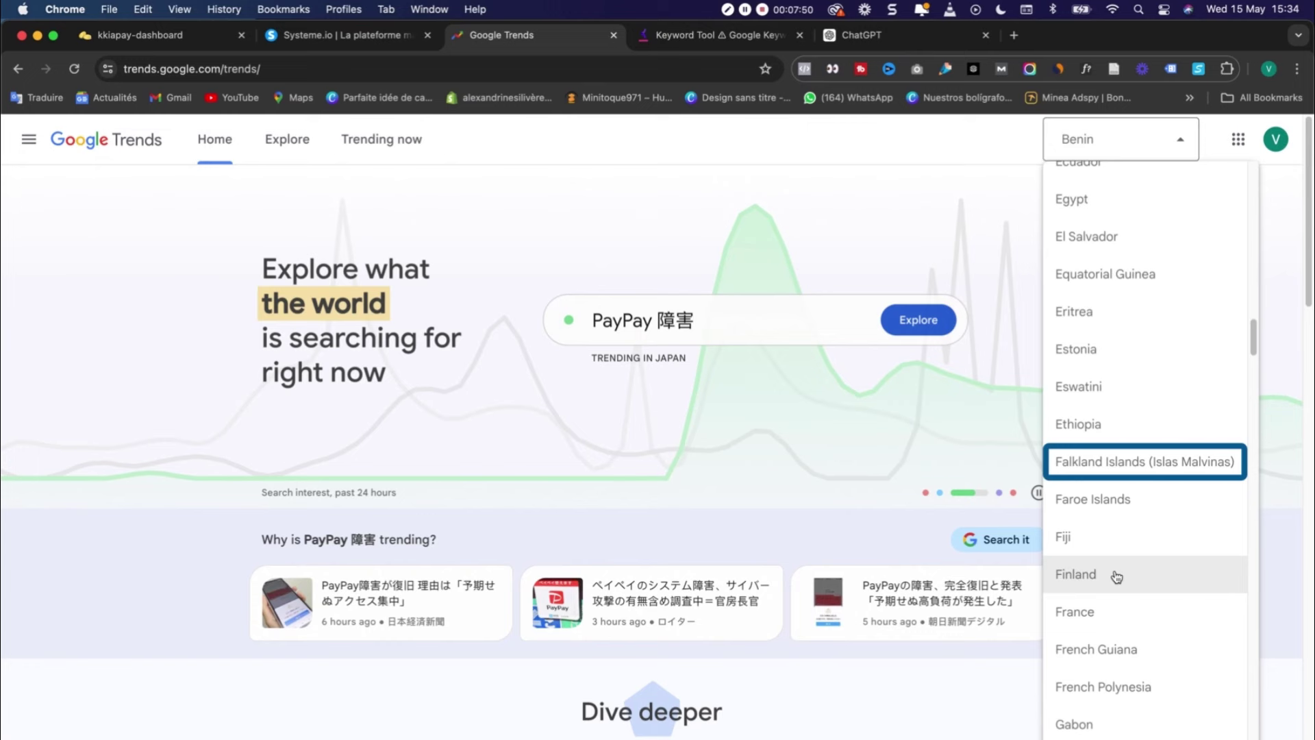
pyautogui.click(1088, 610)
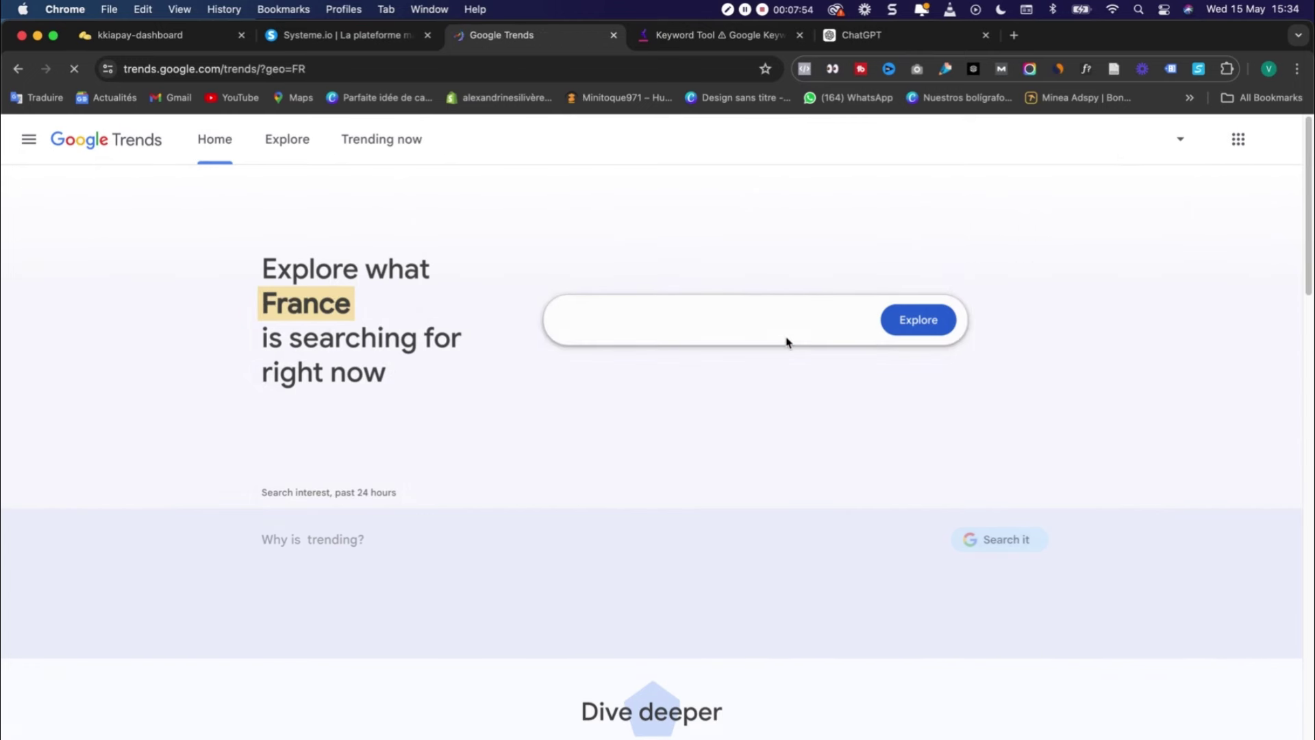
pyautogui.click(683, 320)
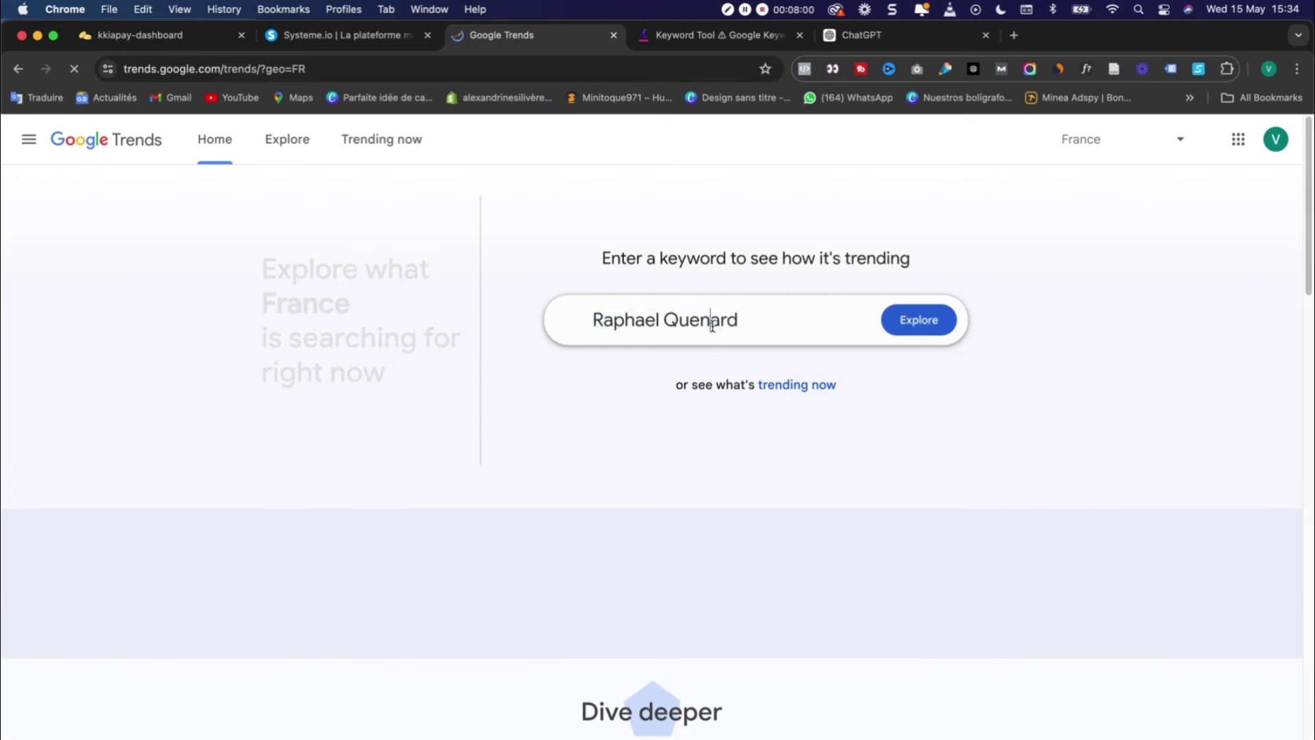
pyautogui.write('IA')
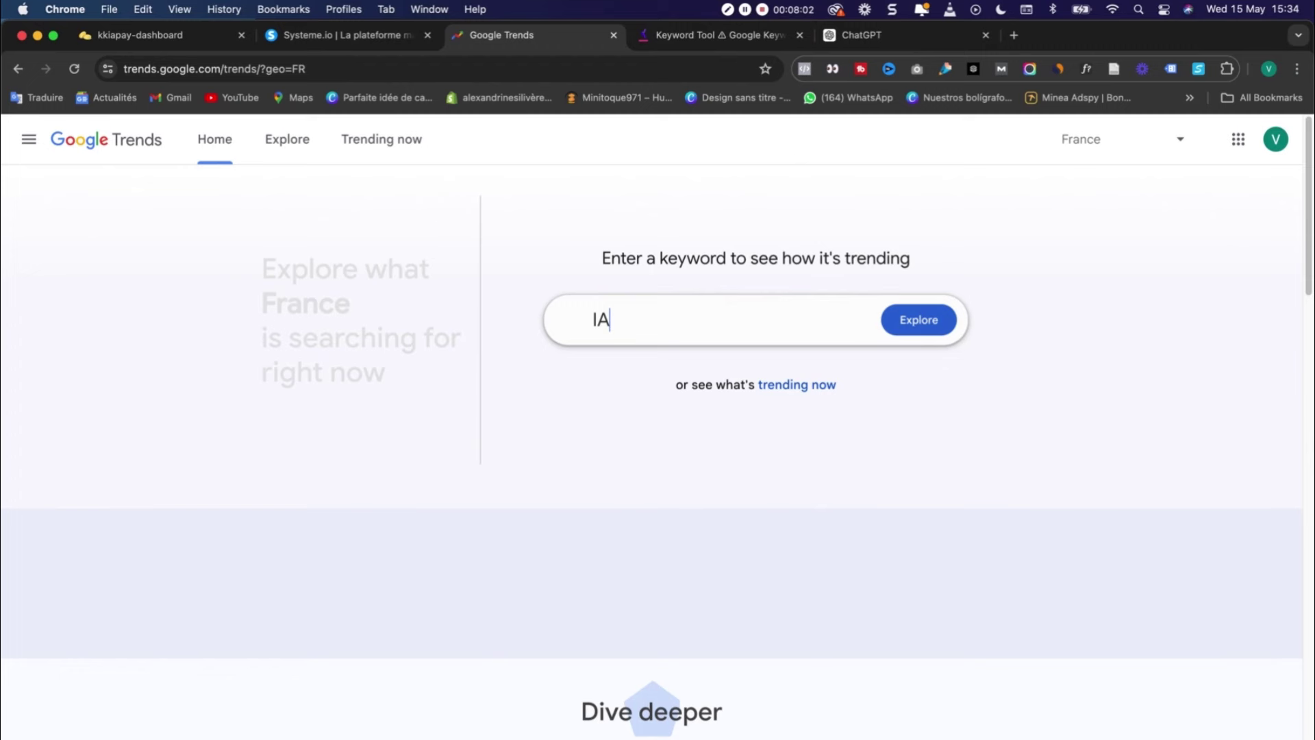
pyautogui.press('Return')
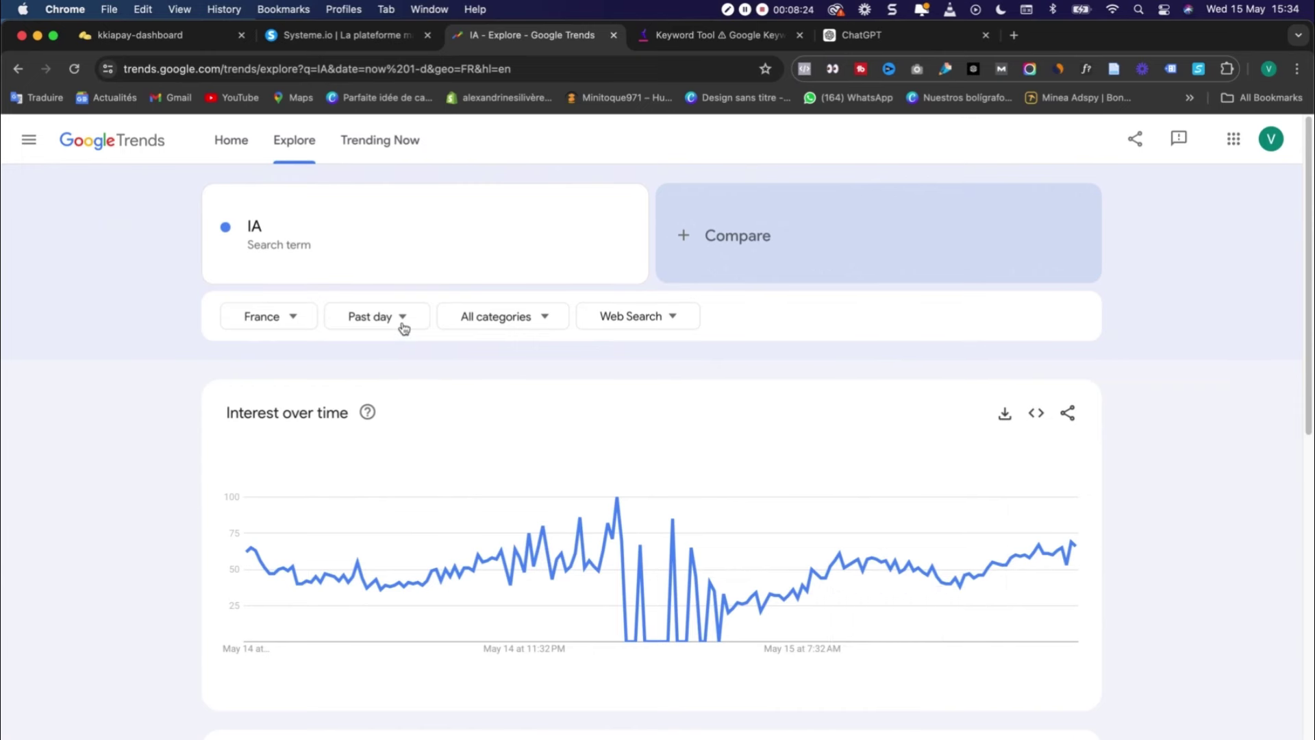
# Step: Change the IA chart's time range from Past day to Past 7 days
pyautogui.scroll(-1, 484, 420)
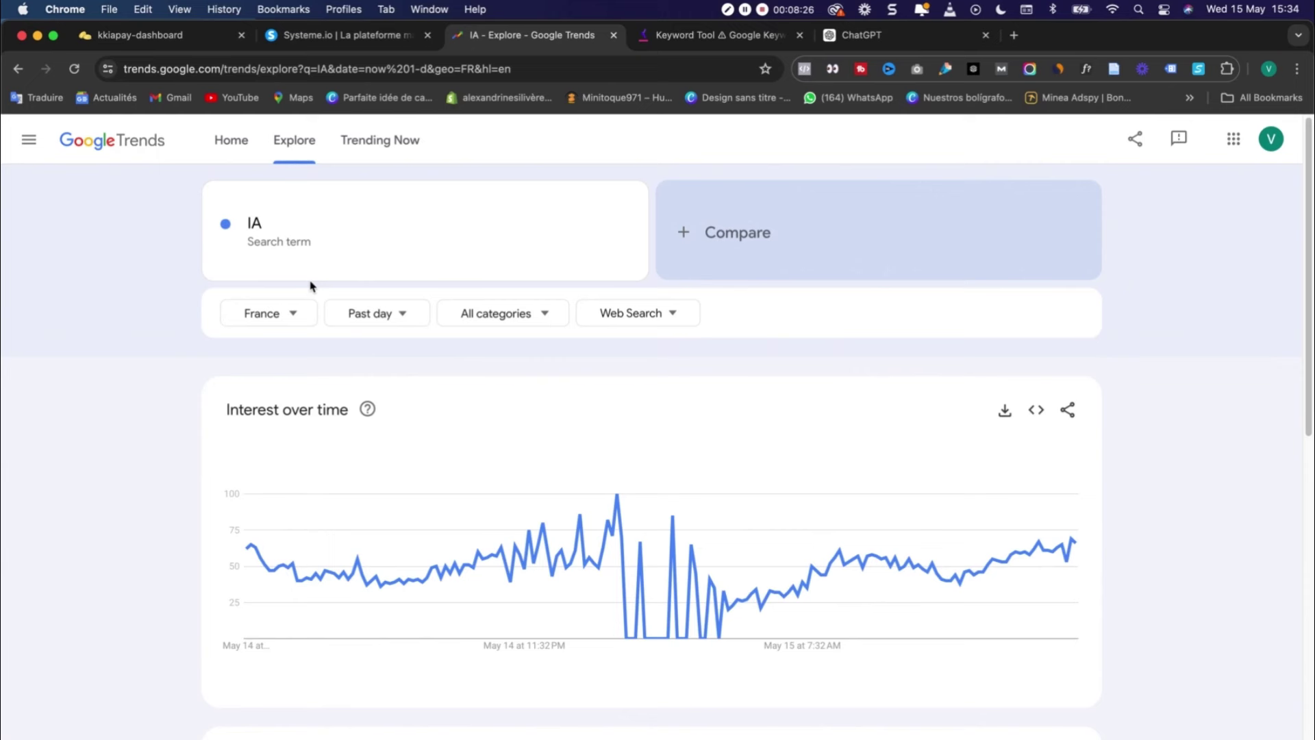
pyautogui.click(252, 223)
pyautogui.click(122, 243)
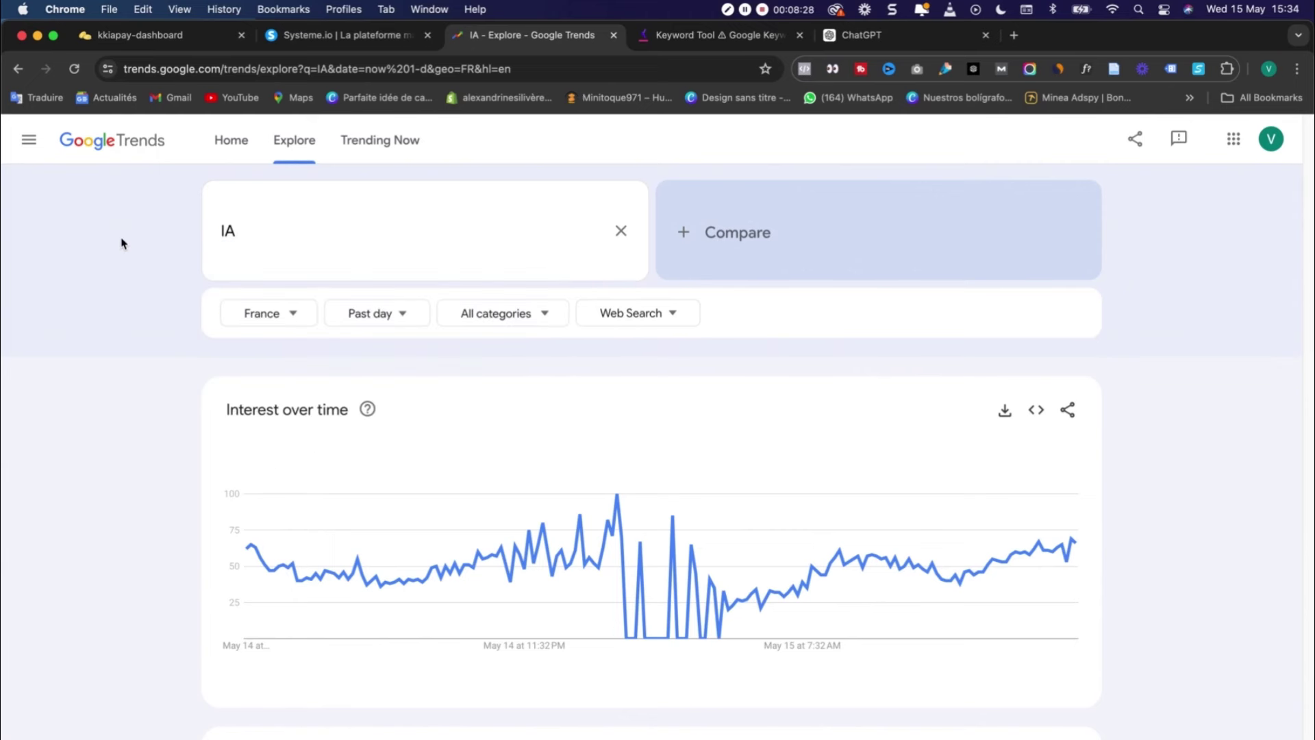
pyautogui.click(398, 326)
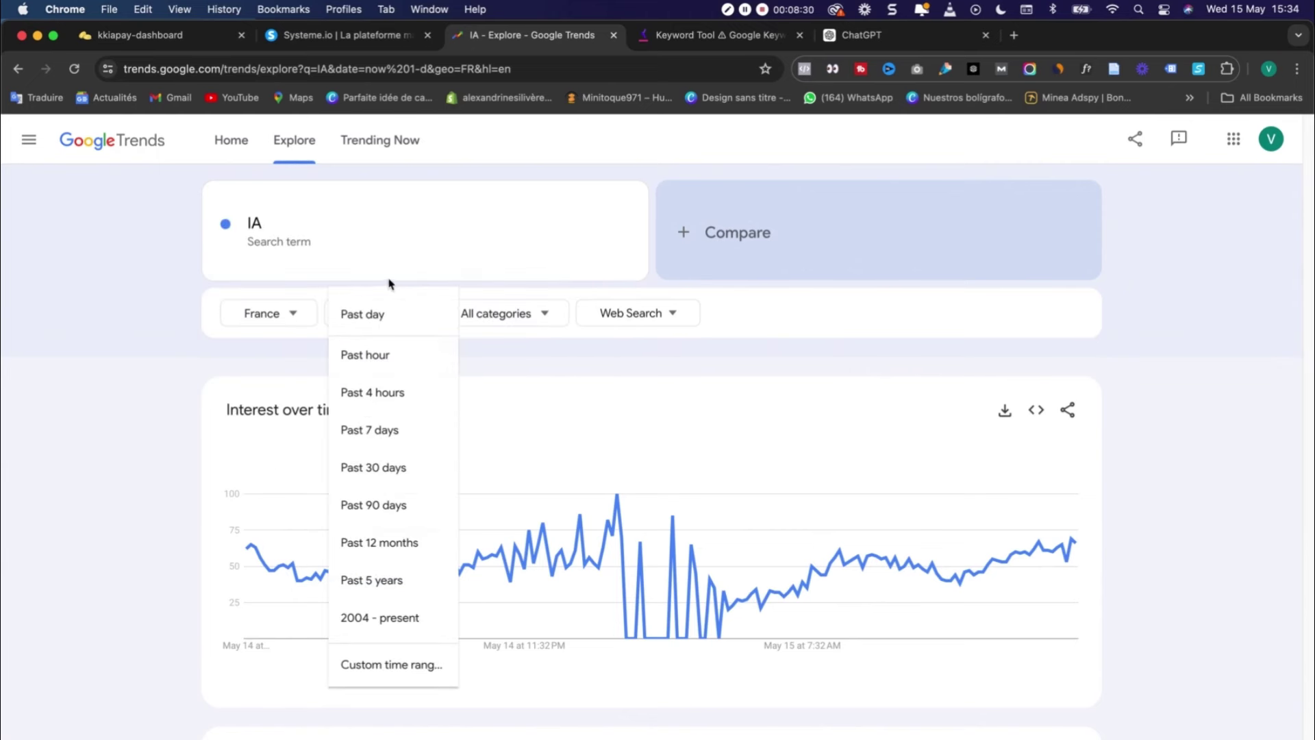
pyautogui.click(381, 432)
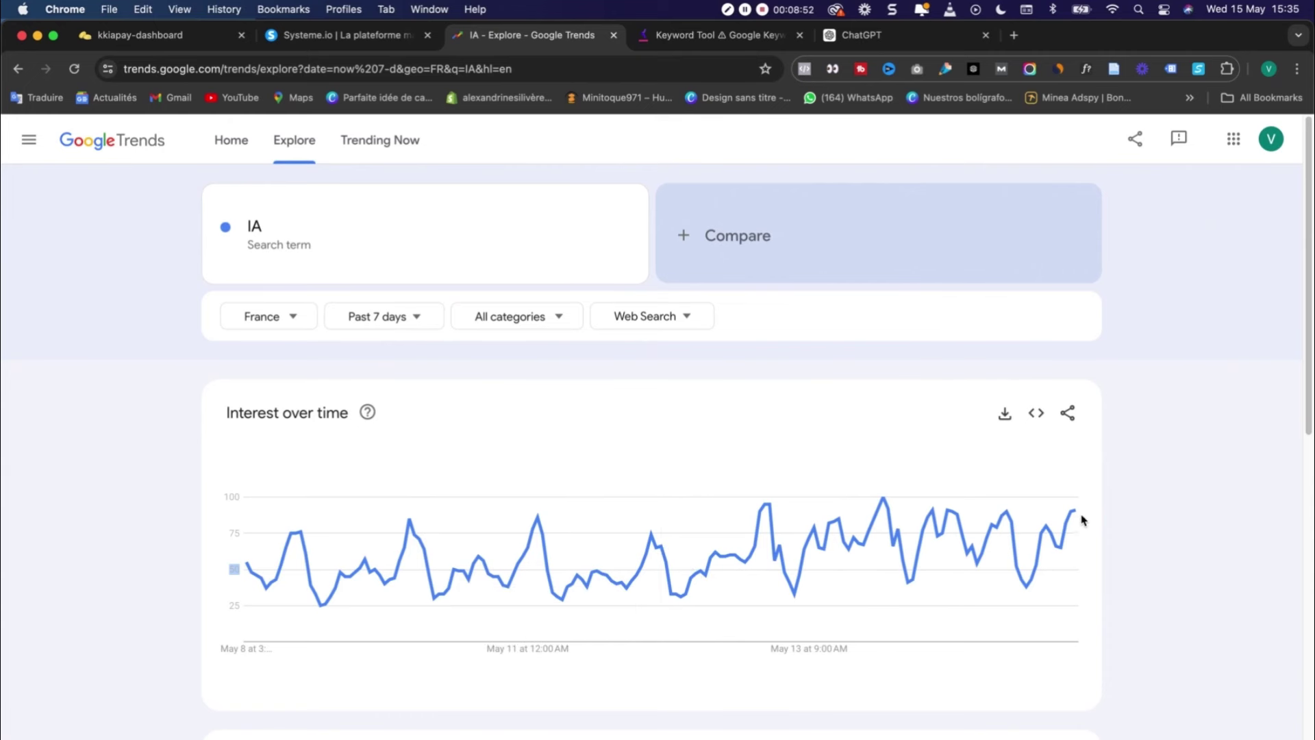
# Step: Switch the Related topics ranking from Rising to Top
pyautogui.moveTo(1077, 517)
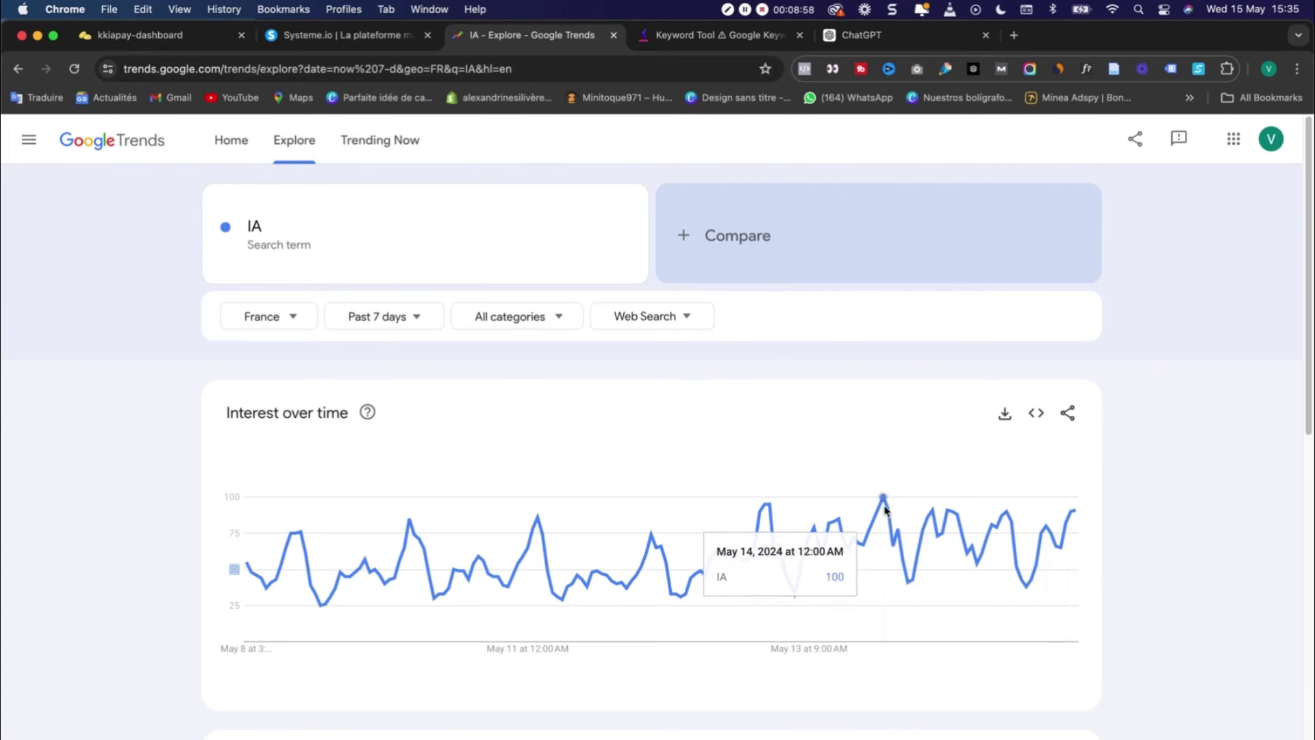
pyautogui.moveTo(883, 511)
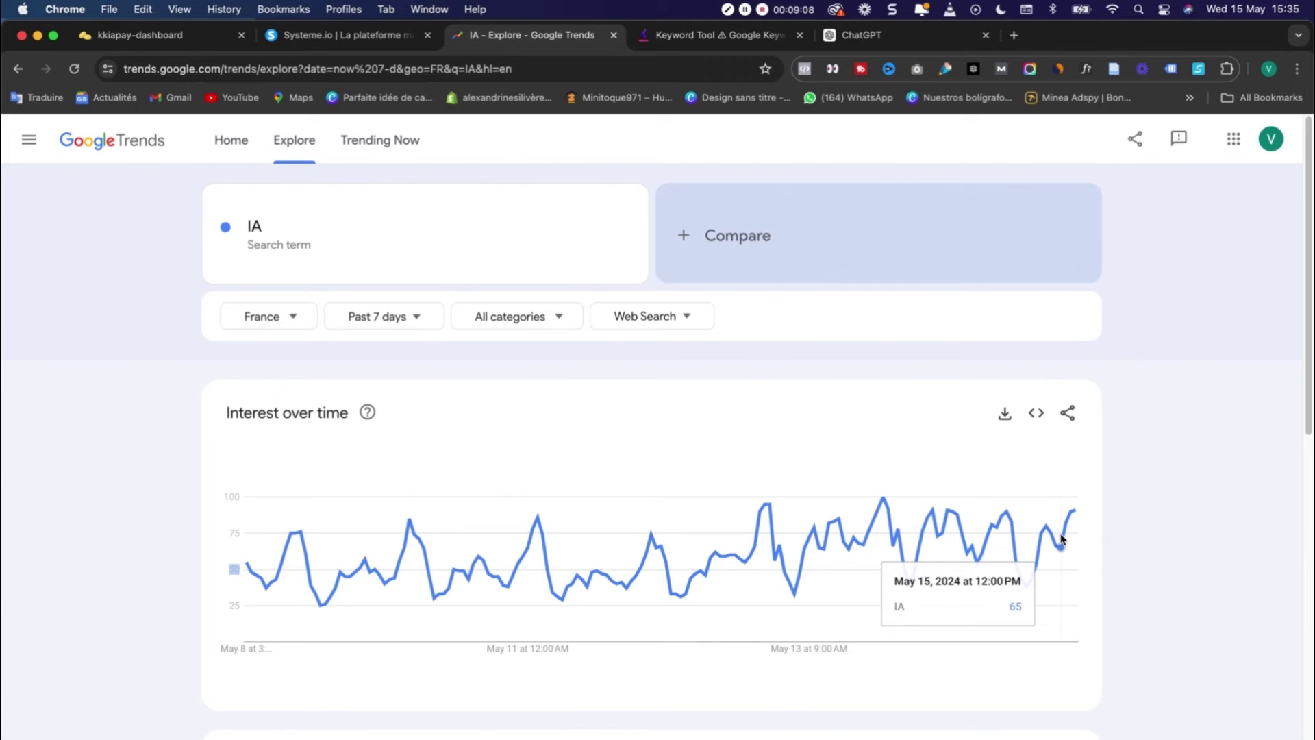
pyautogui.scroll(-7, 1060, 539)
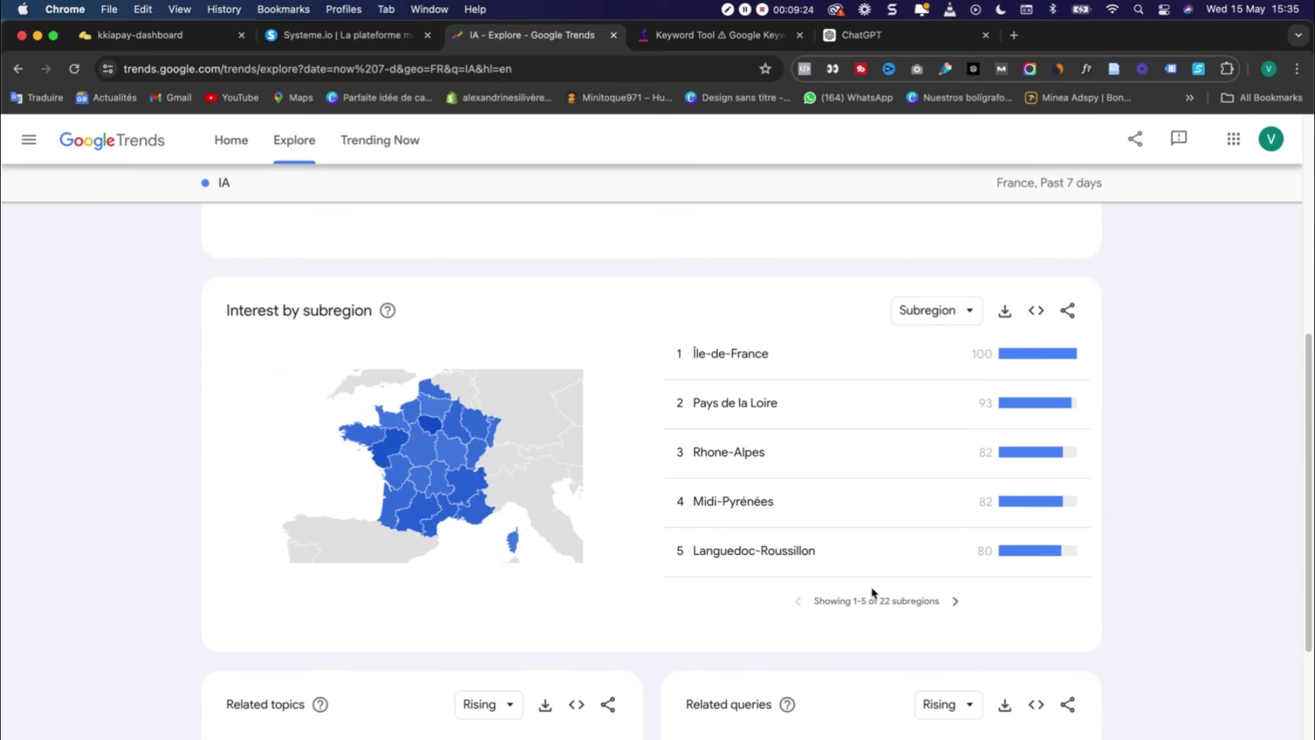
pyautogui.scroll(-3, 734, 575)
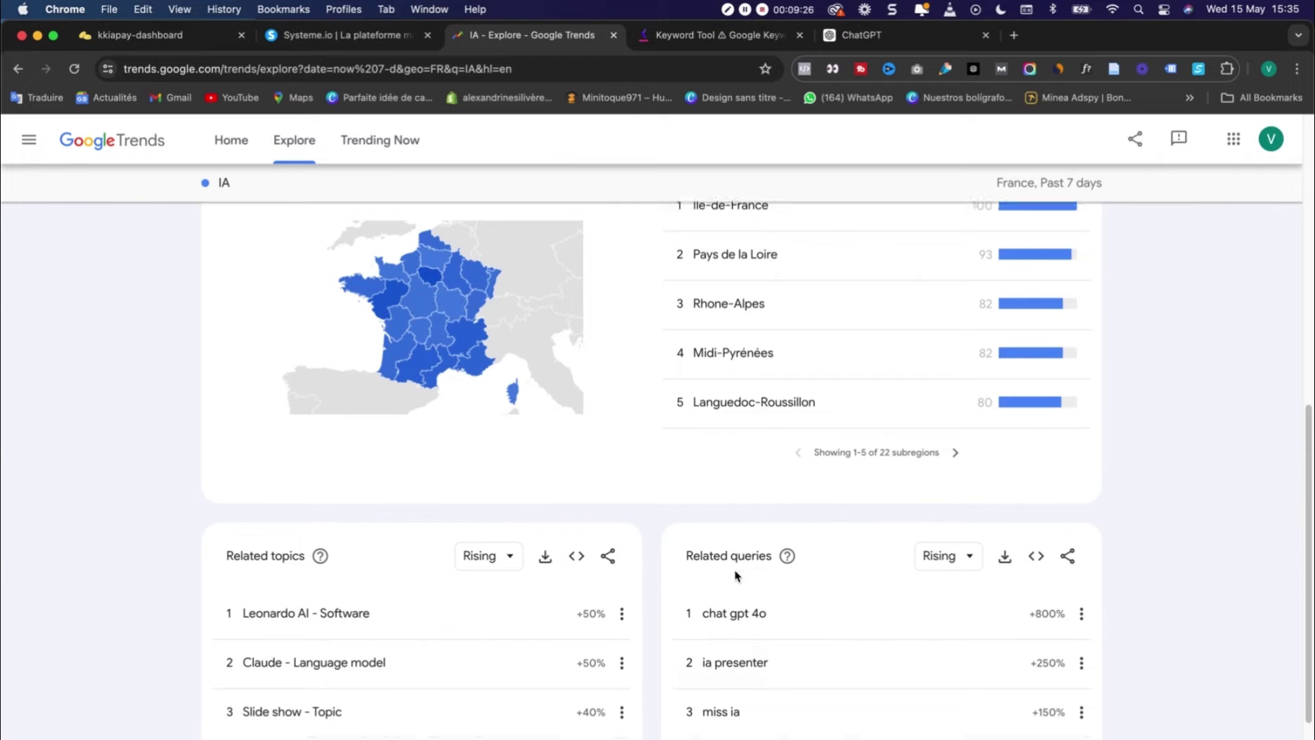
pyautogui.scroll(-3, 735, 576)
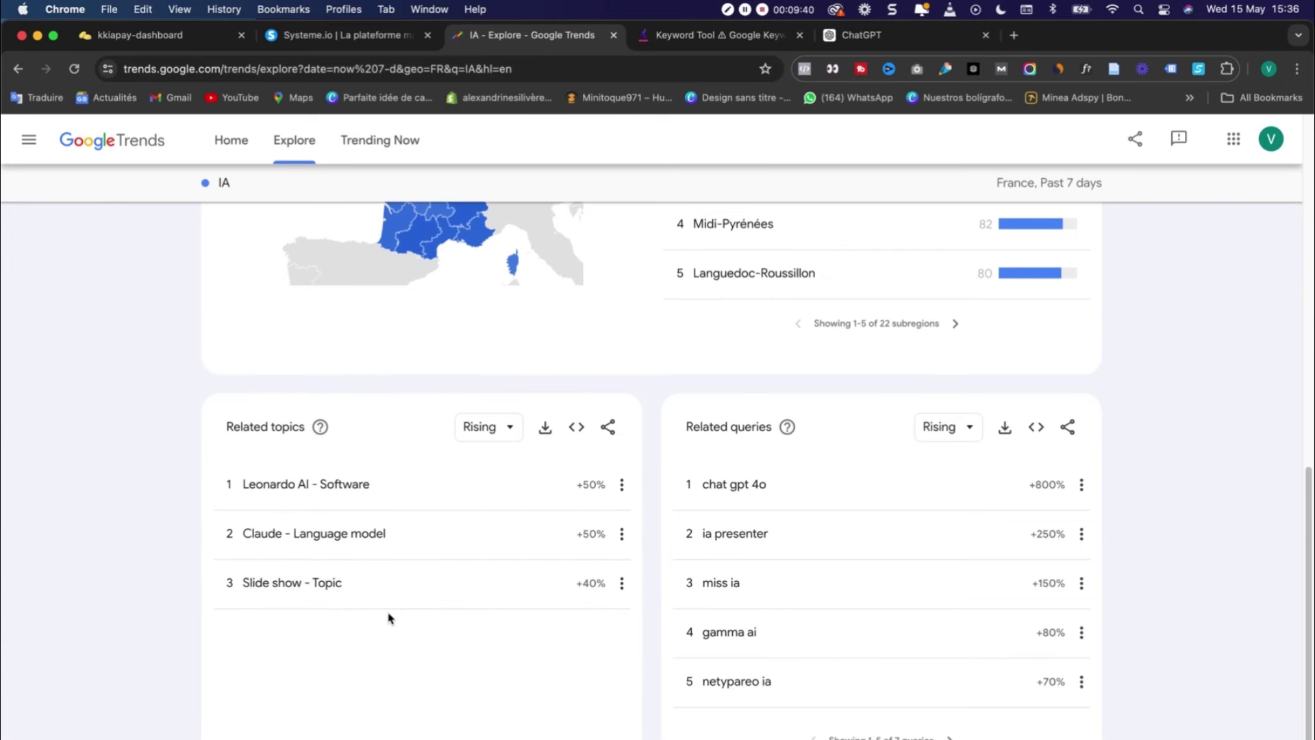
pyautogui.click(508, 428)
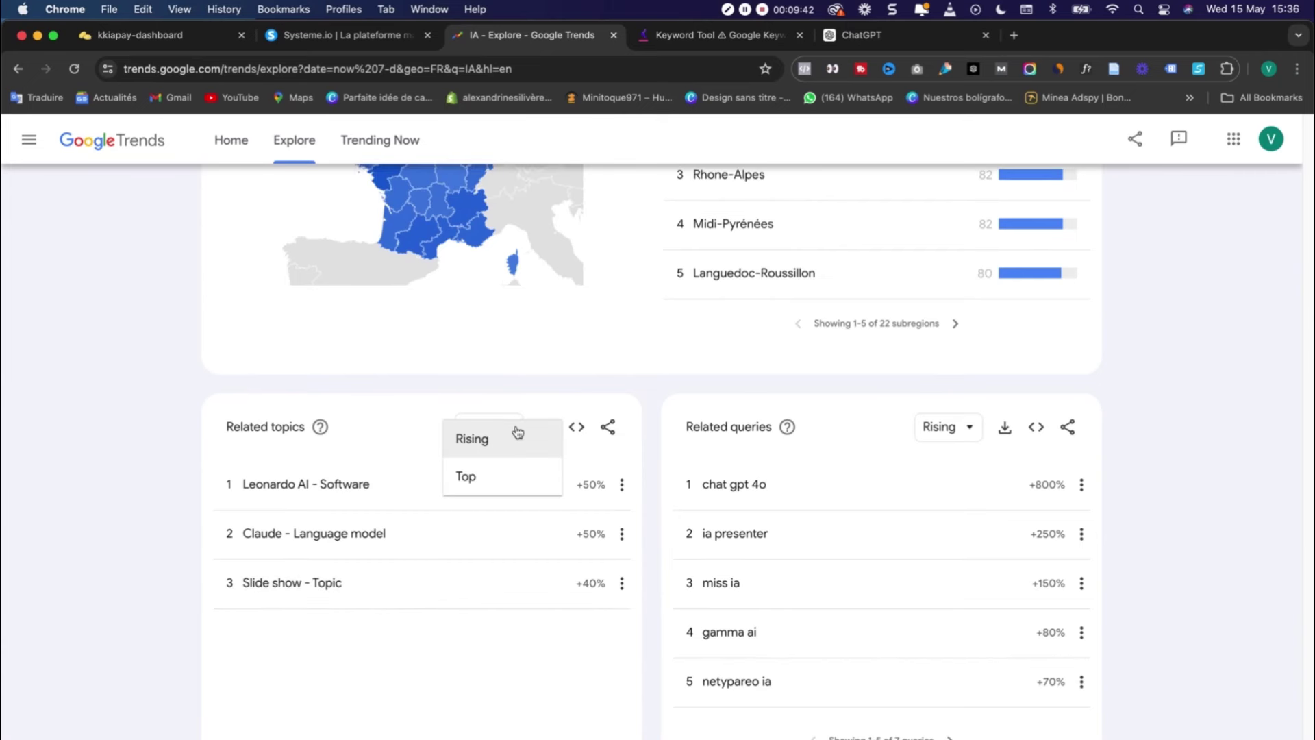
pyautogui.click(473, 477)
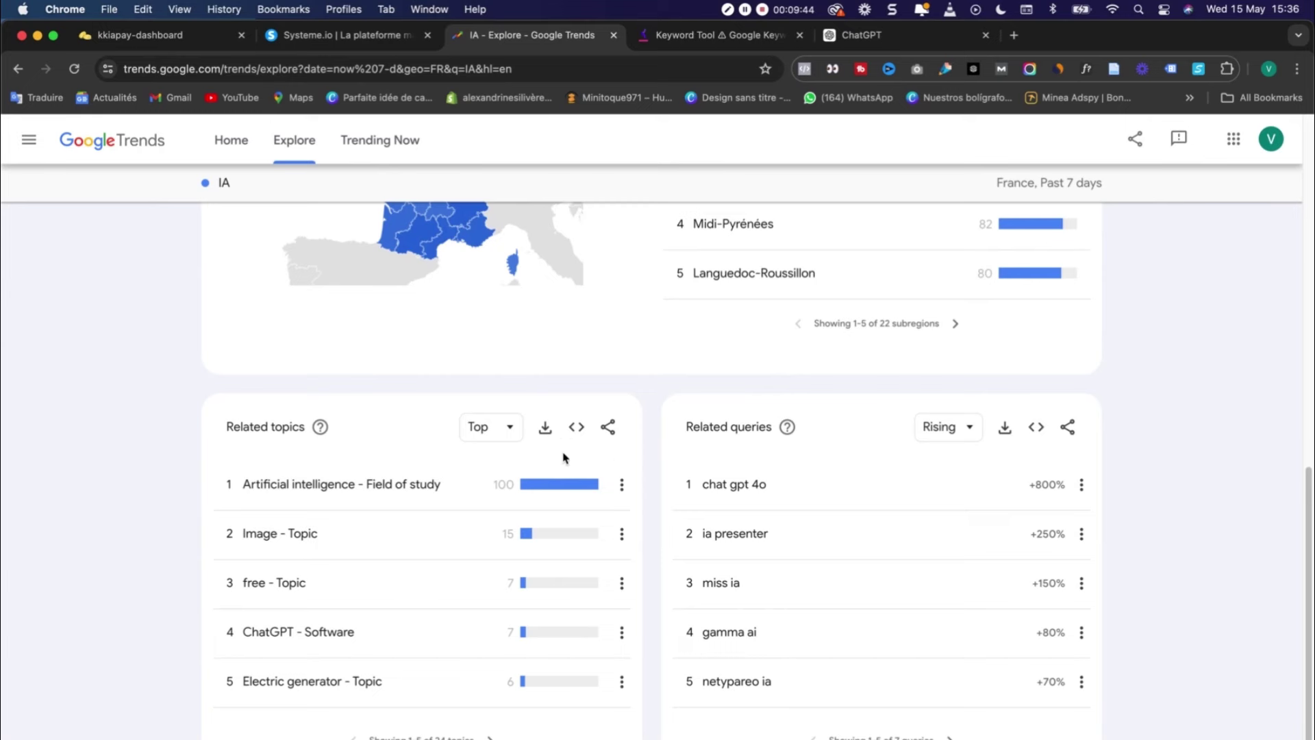
pyautogui.scroll(15, 663, 471)
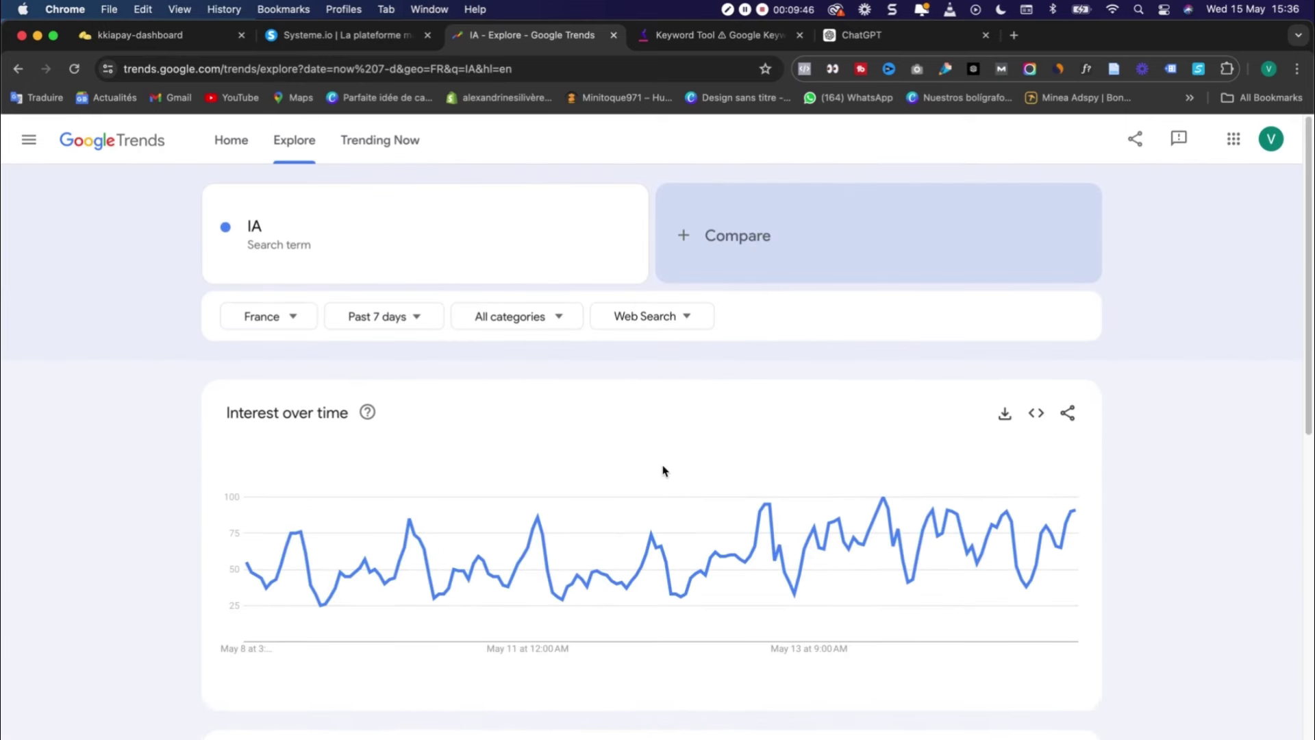
# Step: Replace the IA term with 'faiblesse sexuelle' and run the Trends search for France, past 7 days
pyautogui.click(268, 226)
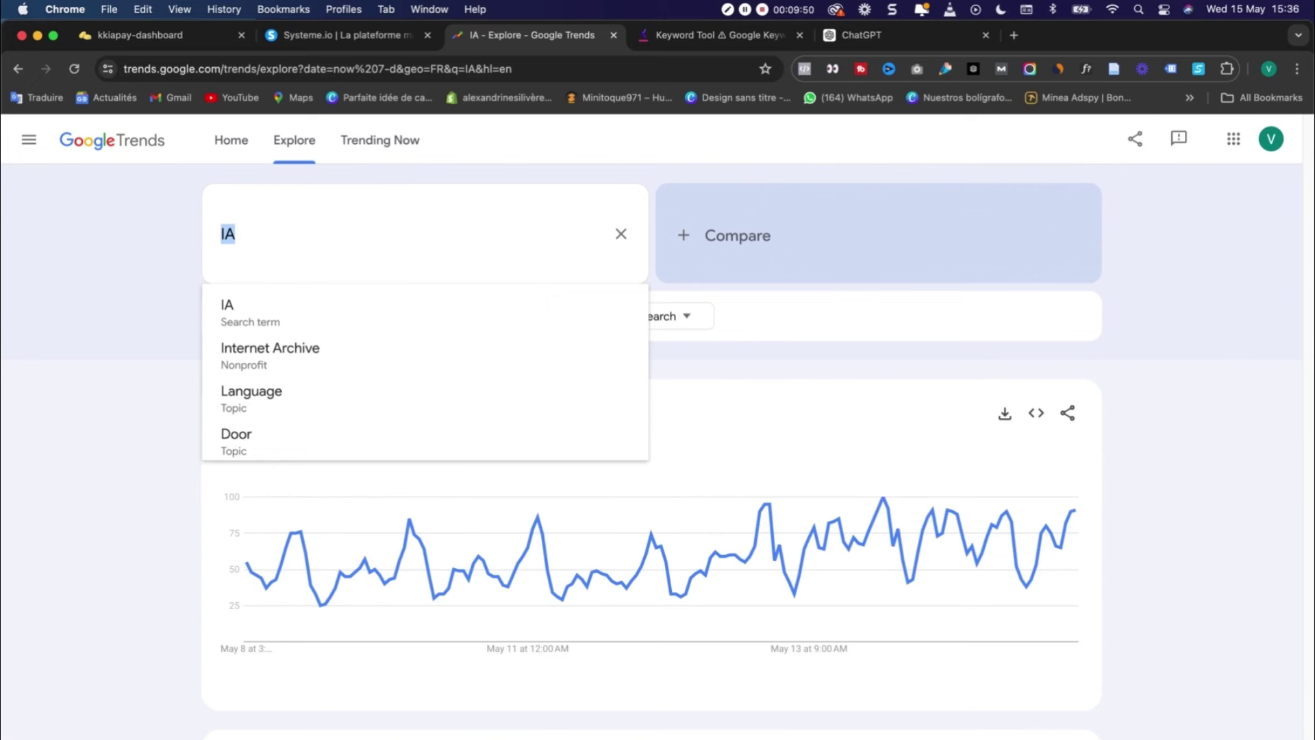
pyautogui.press('BackSpace')
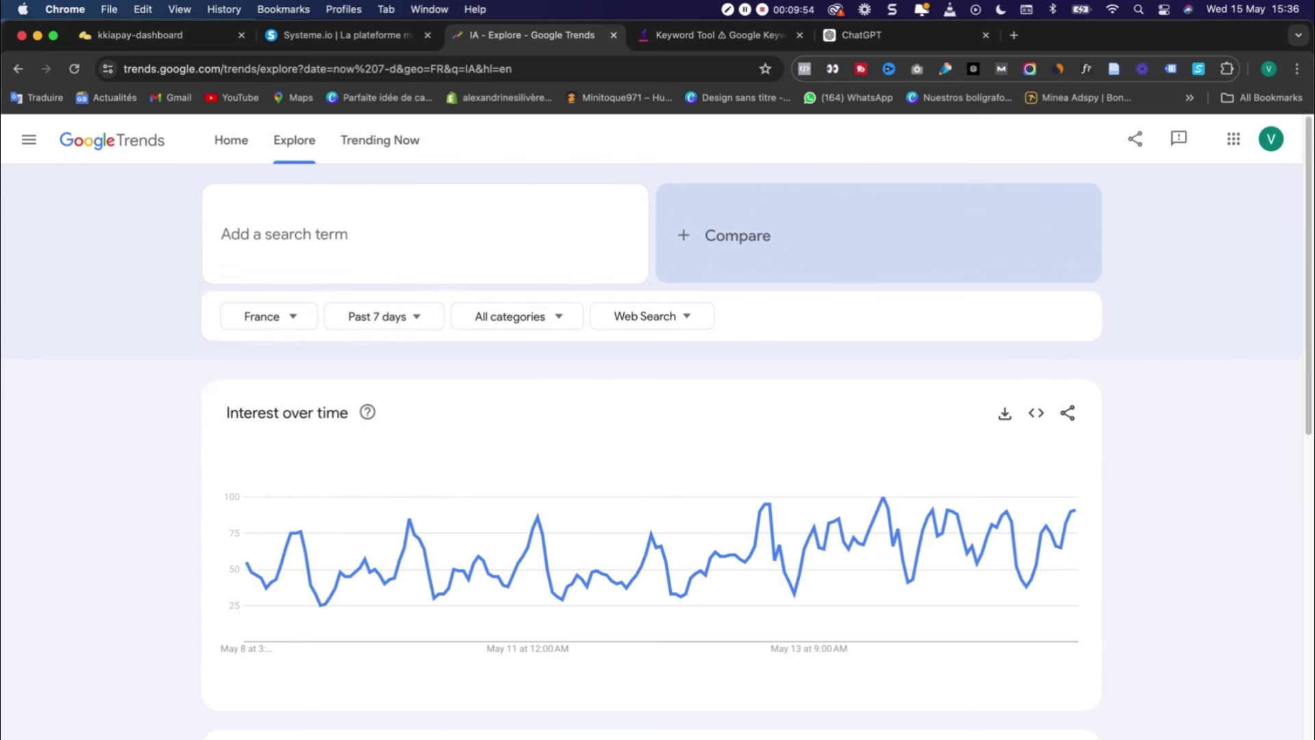
pyautogui.write('f')
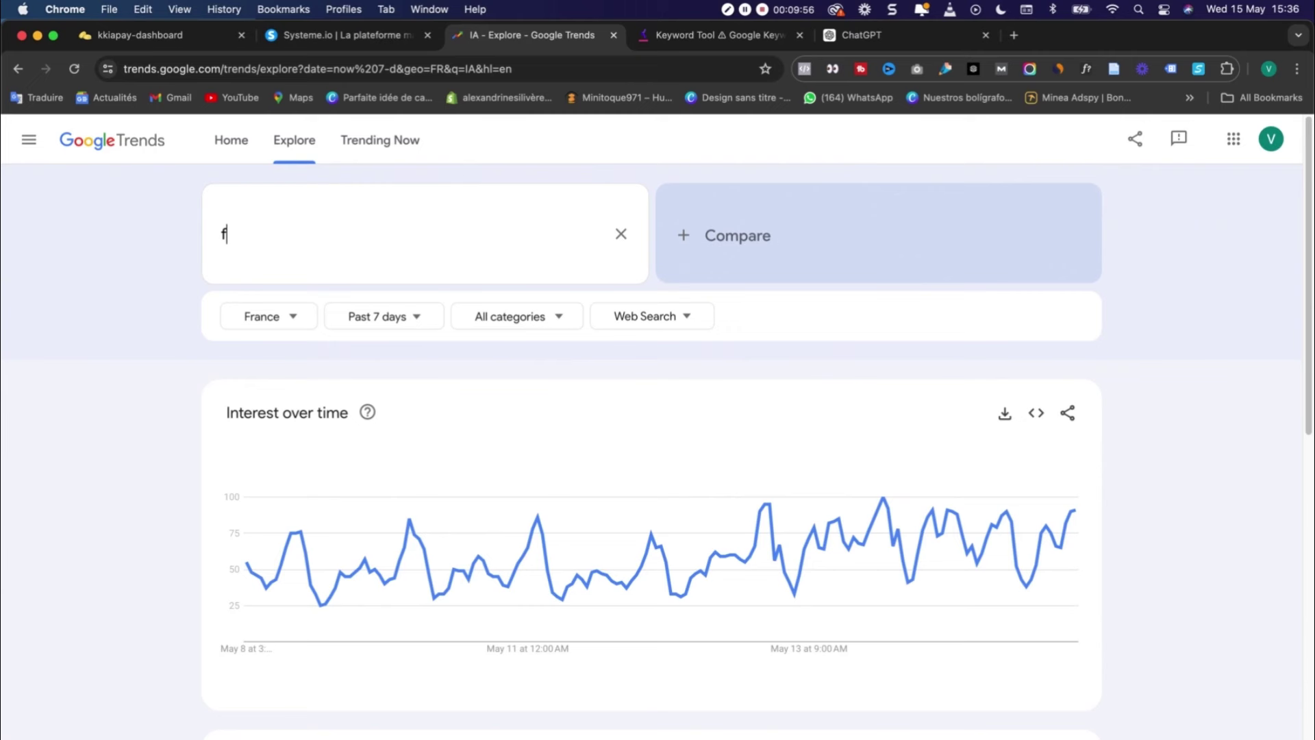
pyautogui.write('aibesse')
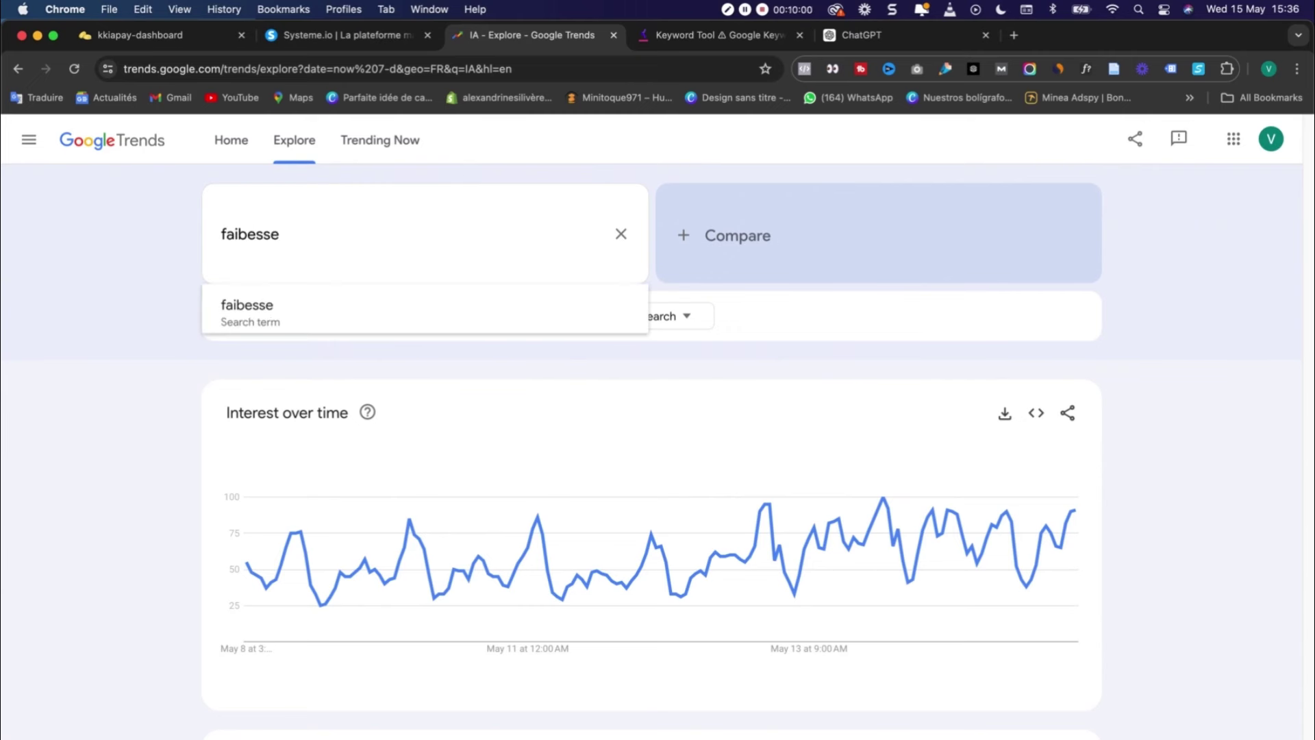
pyautogui.press('BackSpace')
pyautogui.press('BackSpace')
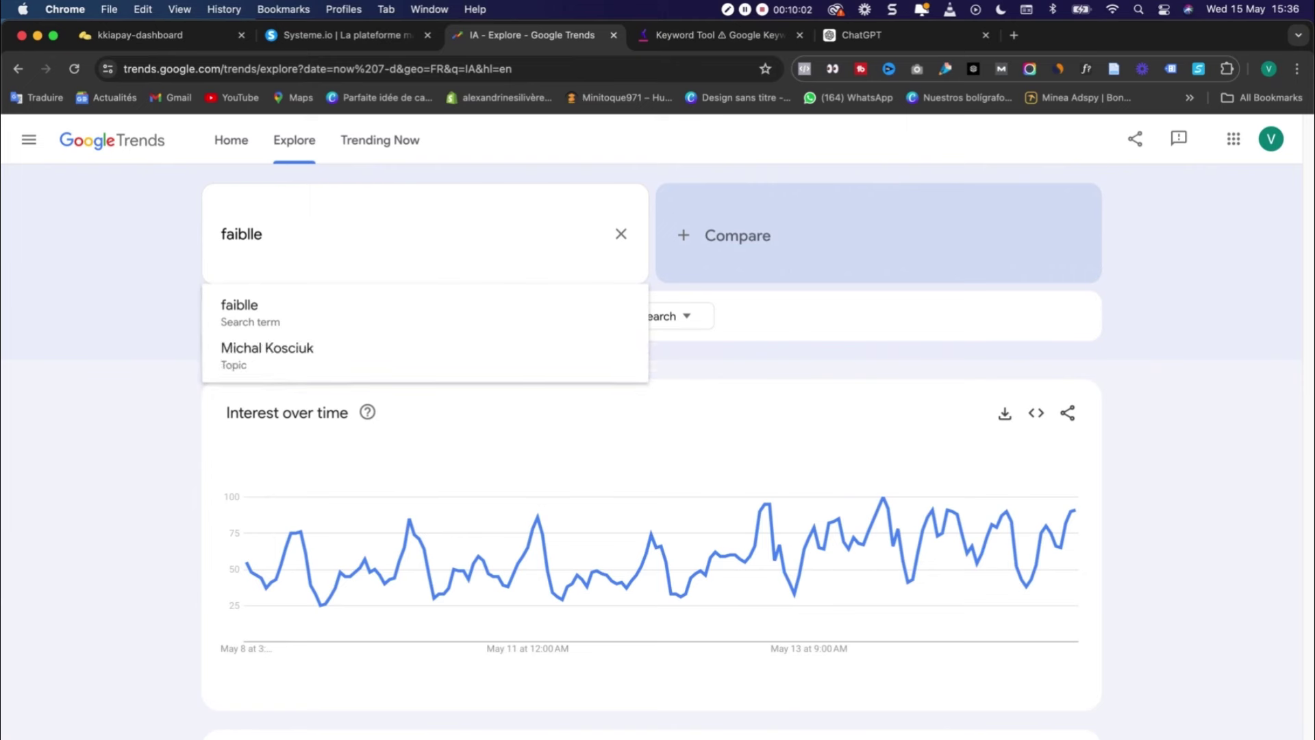
pyautogui.press('BackSpace')
pyautogui.press('BackSpace')
pyautogui.press('BackSpace')
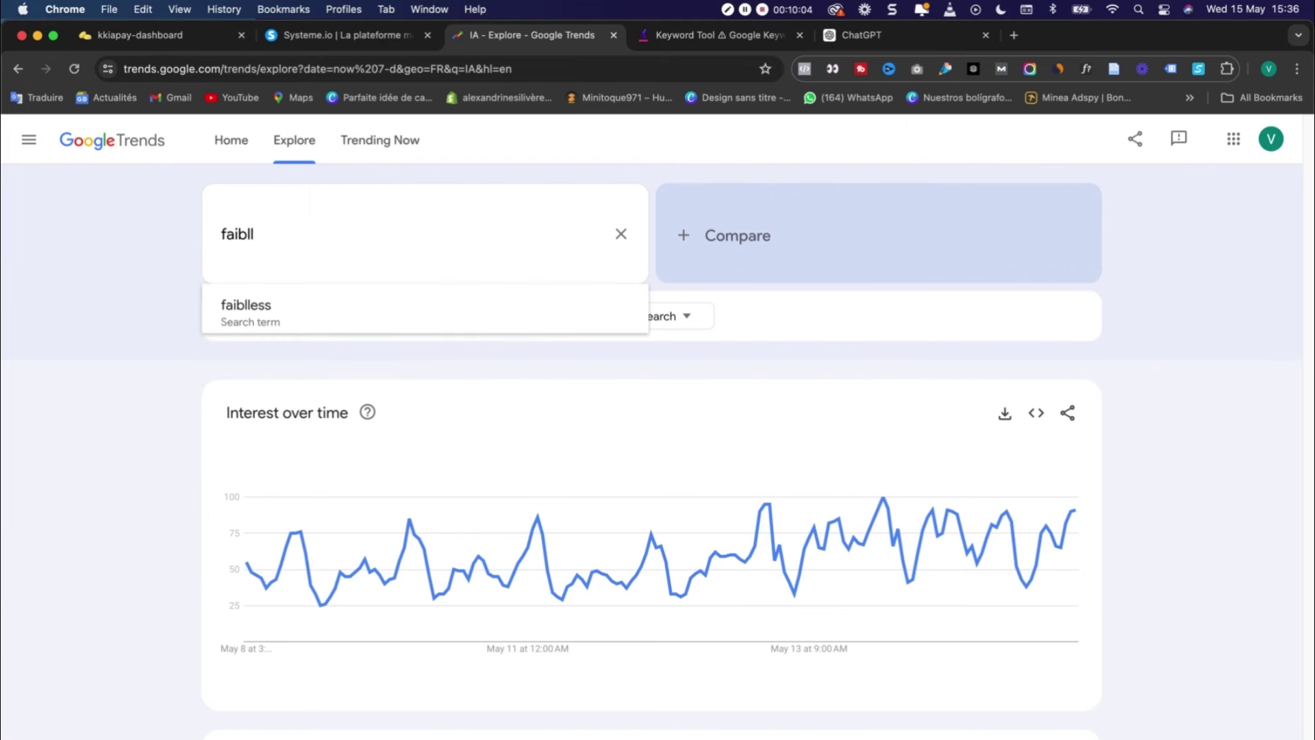
pyautogui.write('sse')
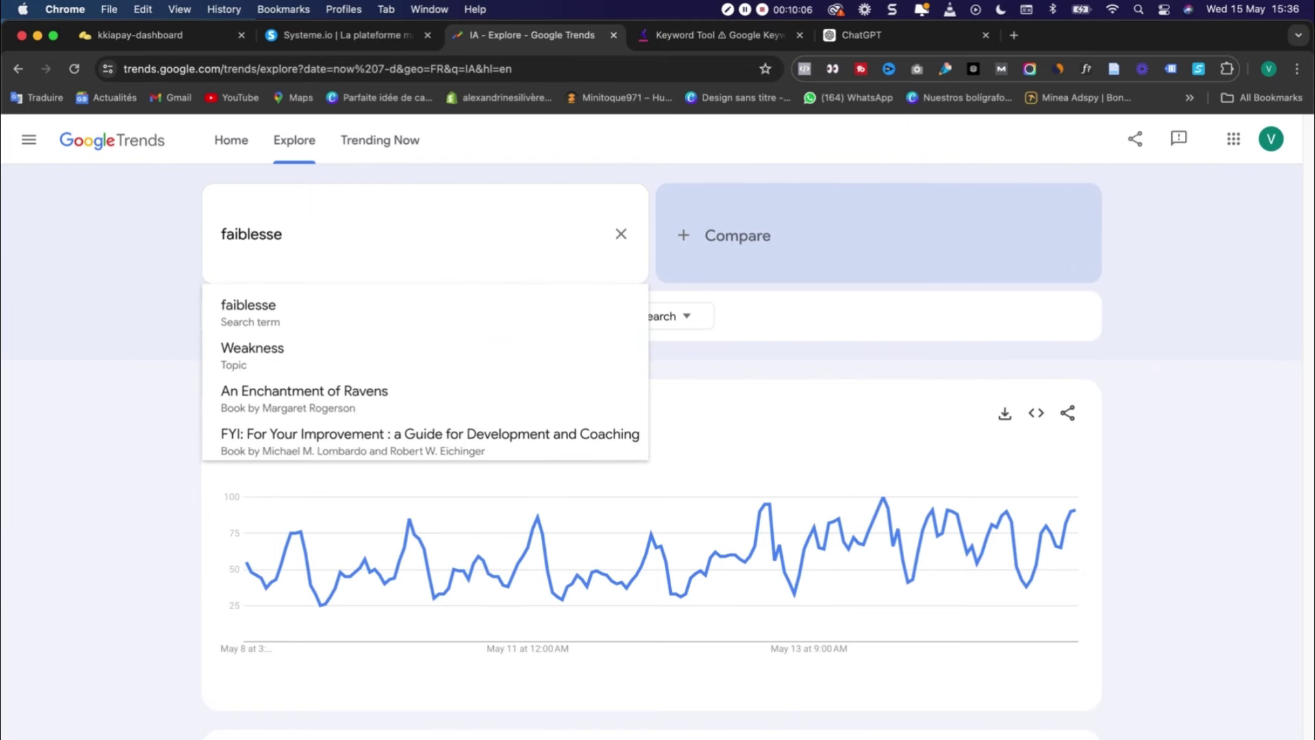
pyautogui.write(' sex')
pyautogui.write('ueel')
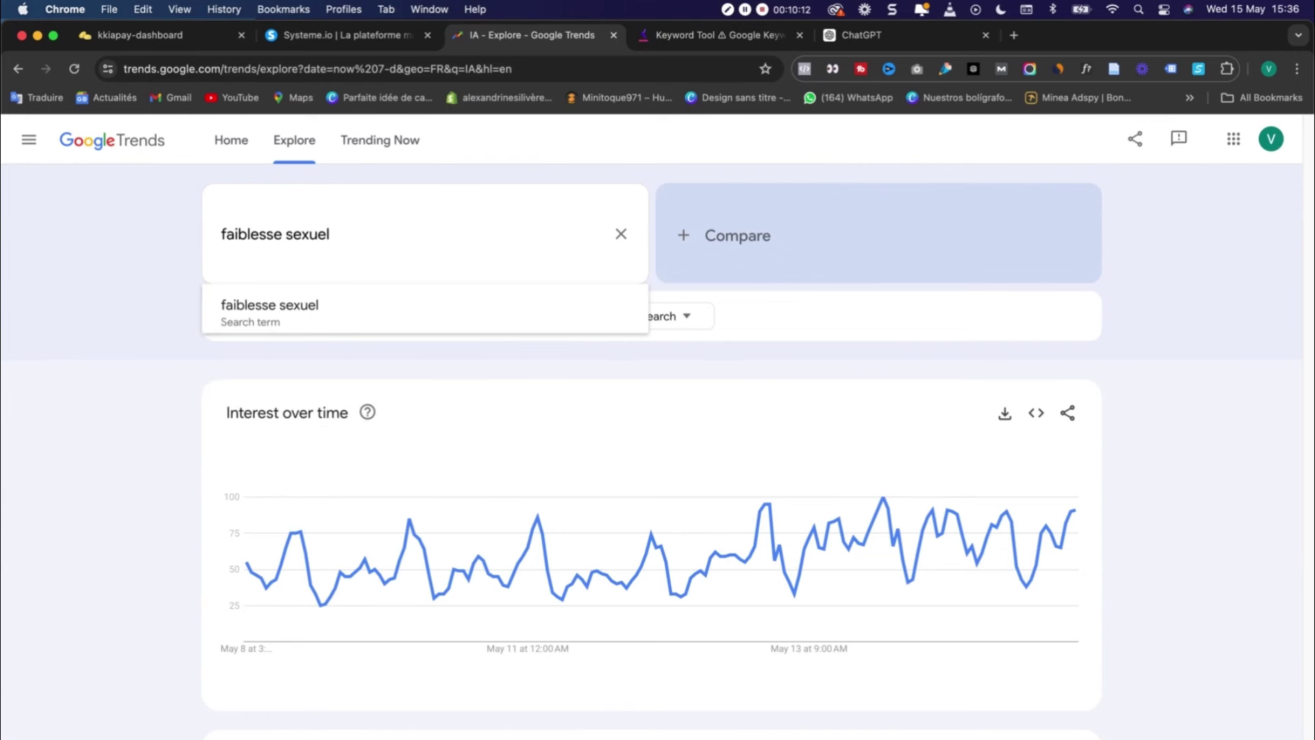
pyautogui.write('le')
pyautogui.press('Return')
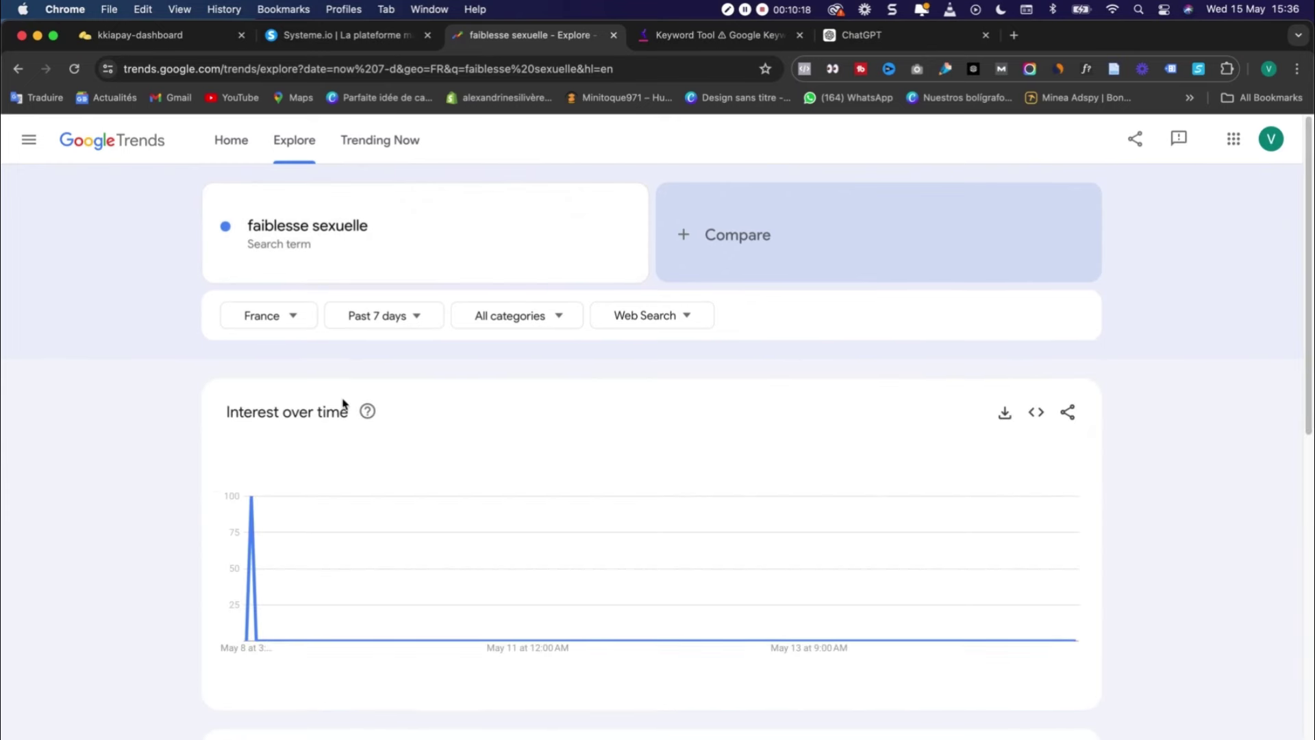
# Step: Check the sparse 'faiblesse sexuelle' results, then clear that search term
pyautogui.scroll(-10, 343, 404)
pyautogui.scroll(10, 343, 403)
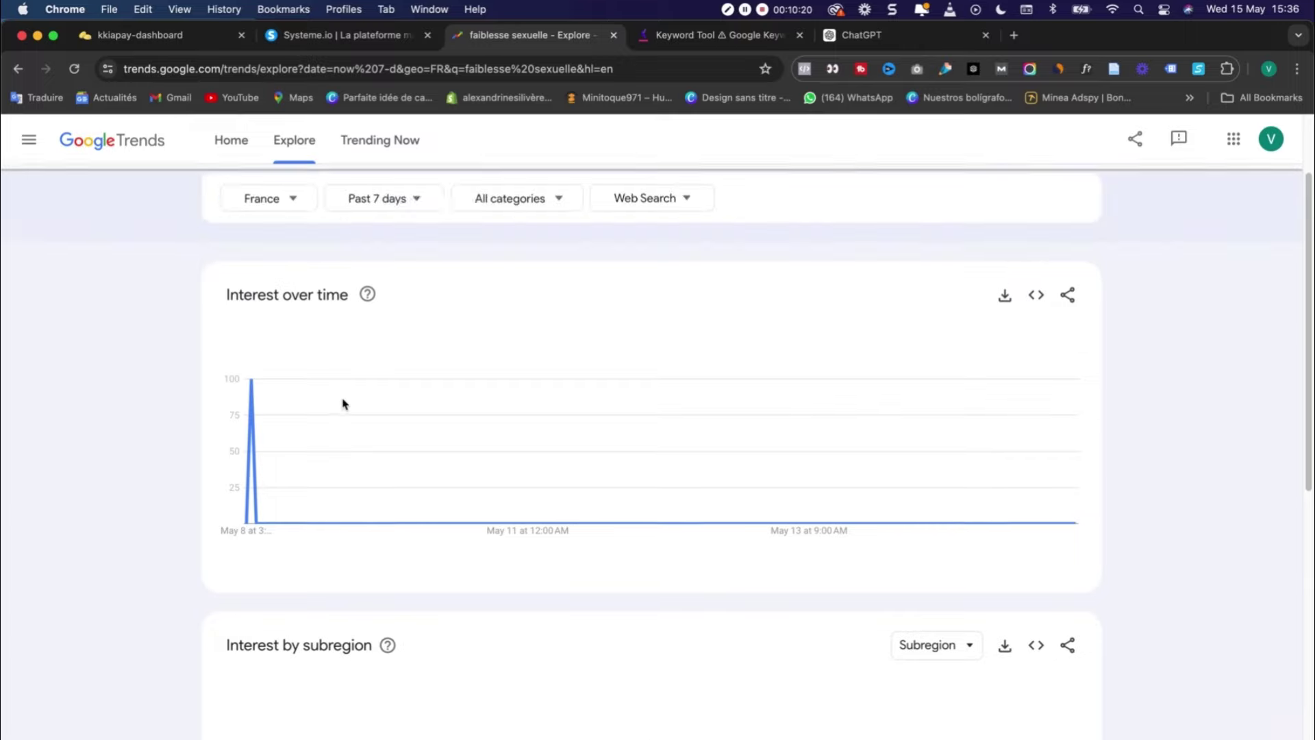
pyautogui.scroll(-3, 341, 312)
pyautogui.scroll(10, 340, 317)
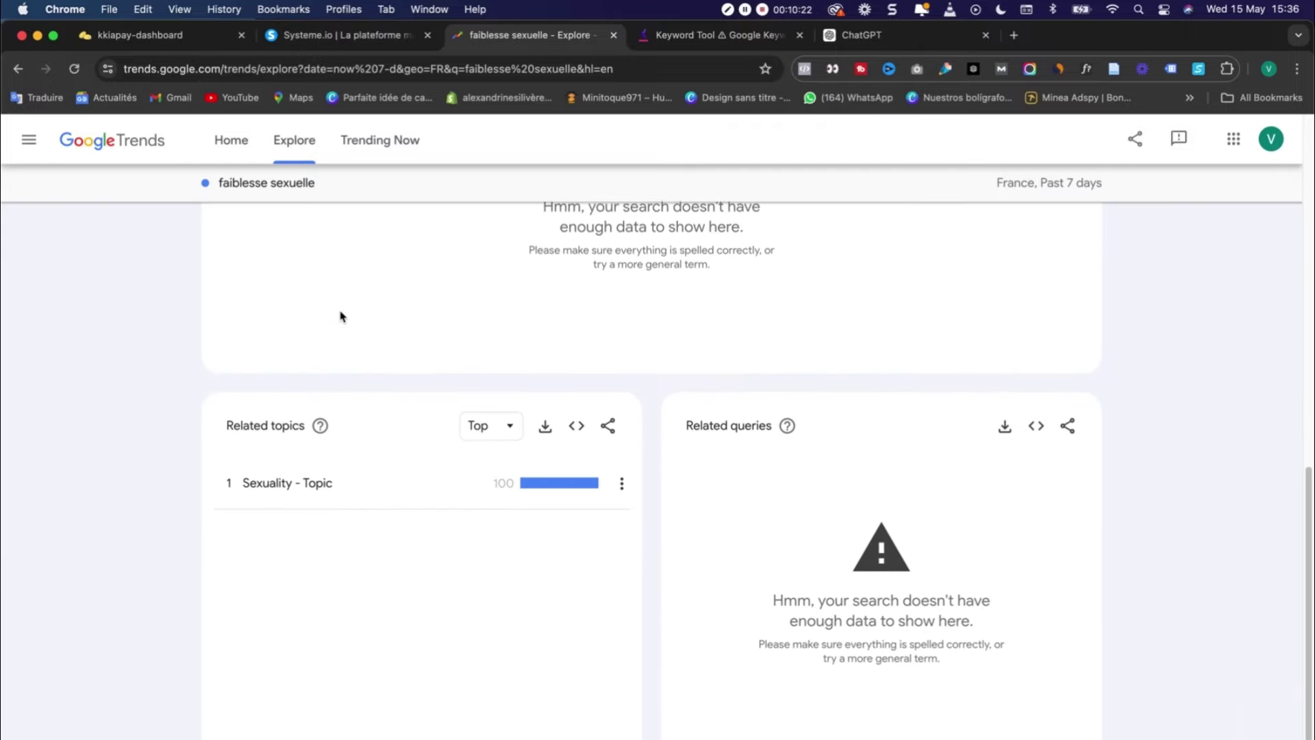
pyautogui.click(322, 218)
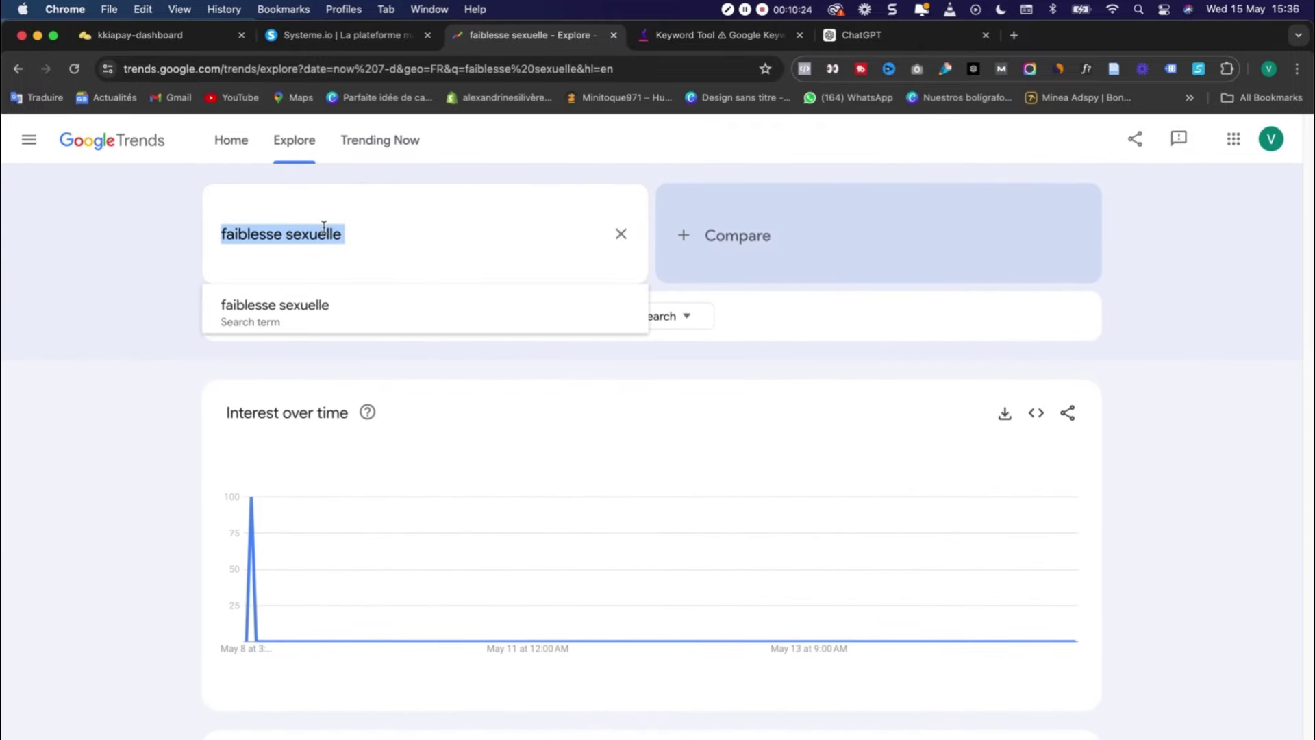
pyautogui.press('BackSpace')
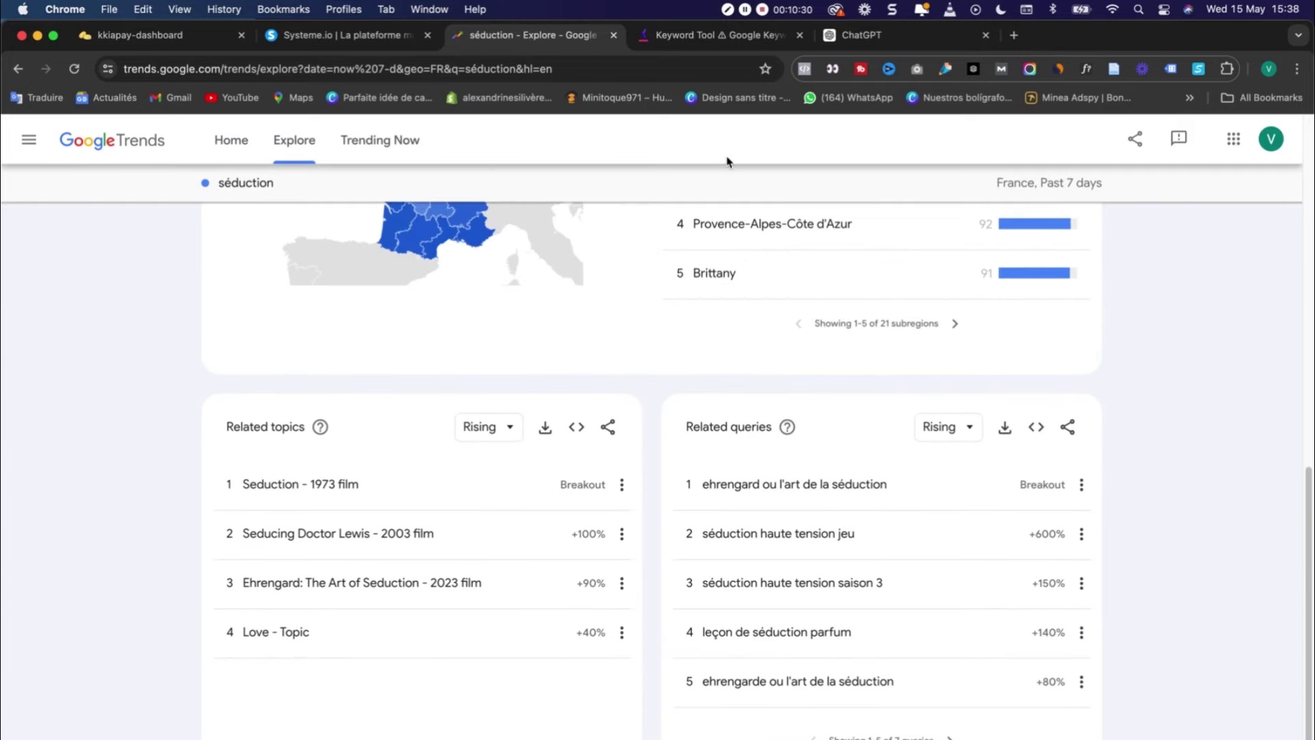
pyautogui.scroll(10, 529, 205)
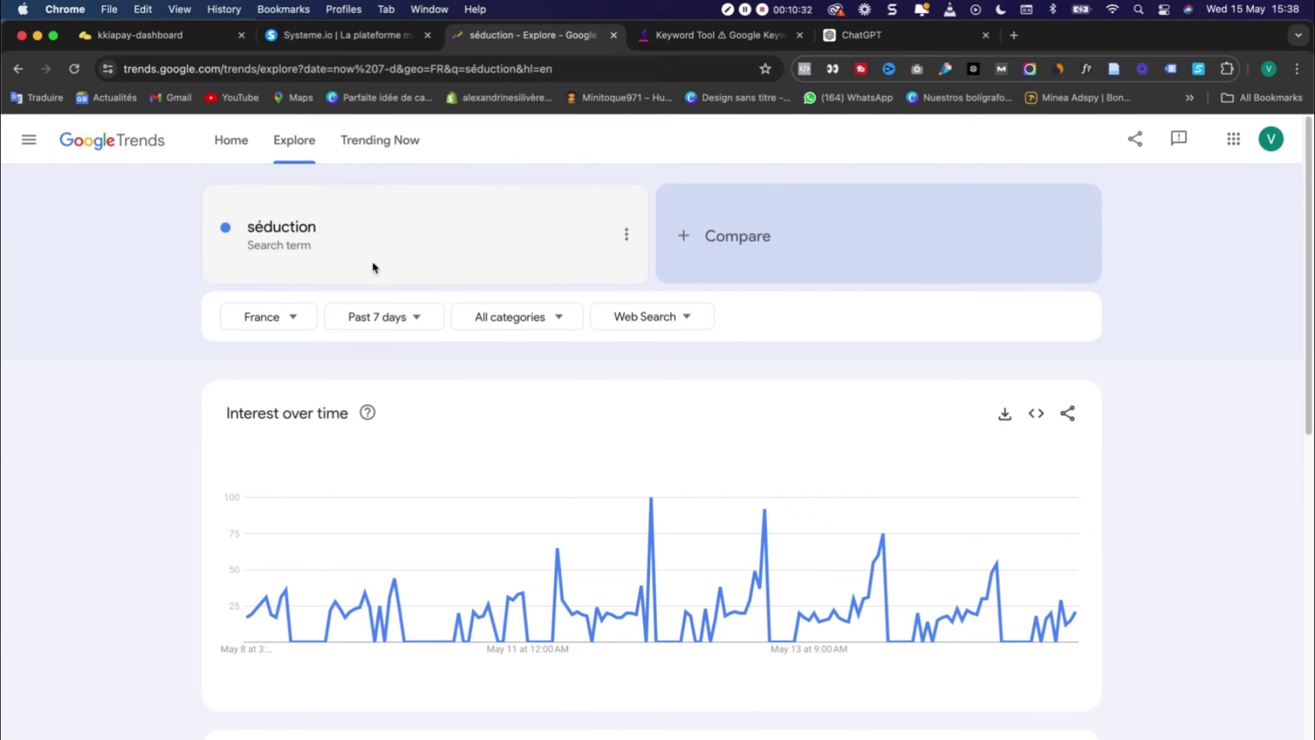
pyautogui.scroll(-2, 613, 618)
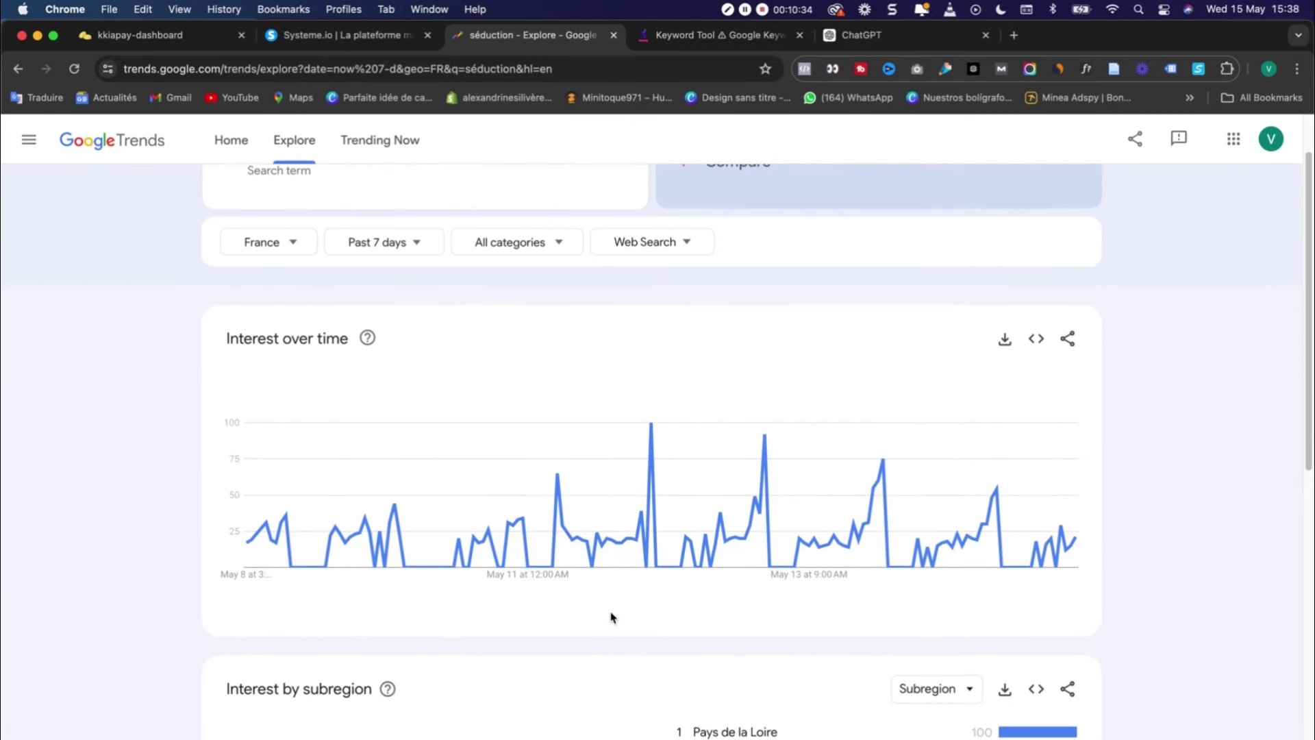
pyautogui.scroll(-2, 613, 618)
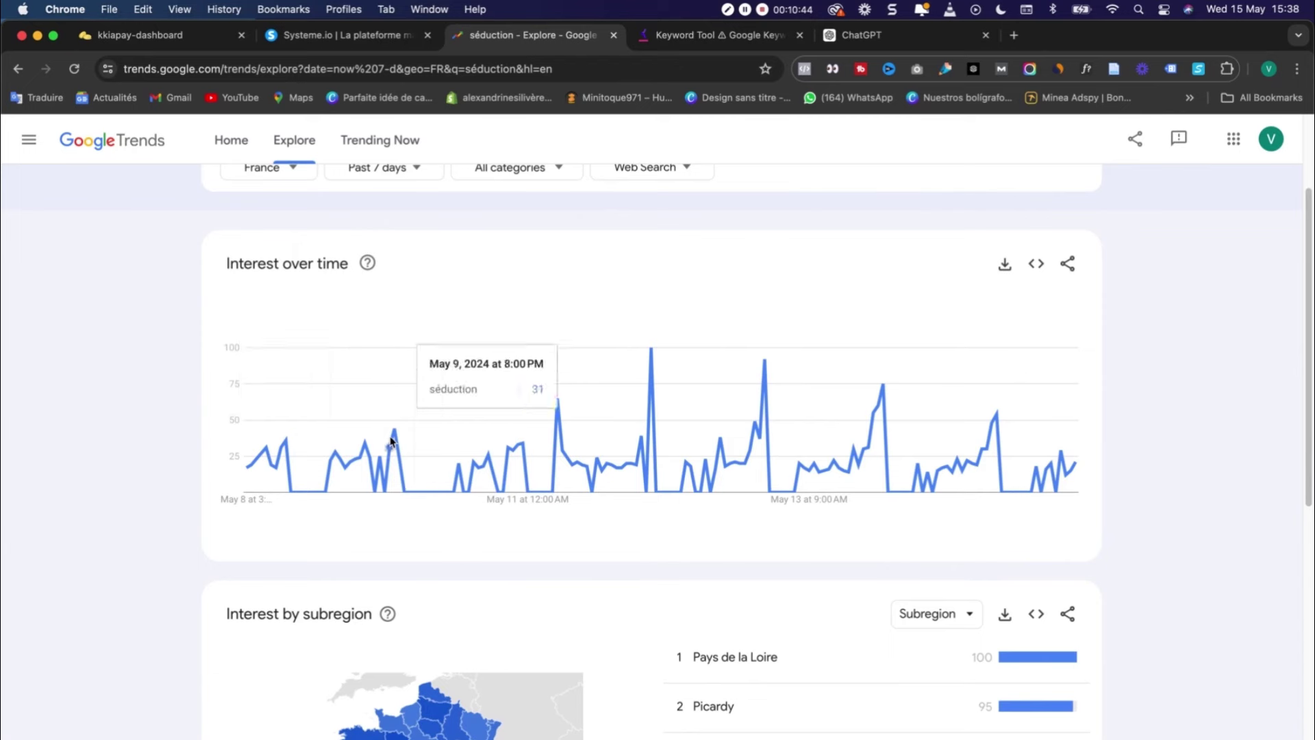
pyautogui.scroll(-2, 626, 454)
pyautogui.scroll(-7, 624, 455)
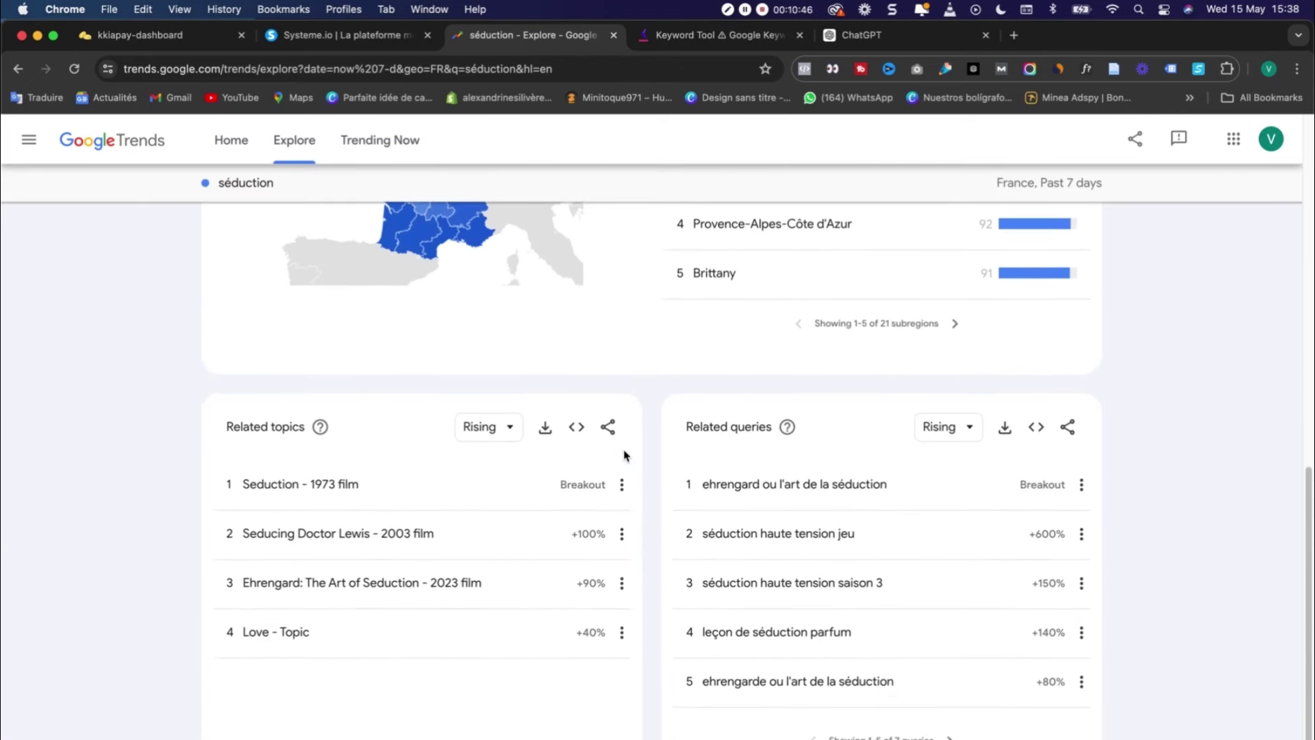
pyautogui.scroll(5, 625, 455)
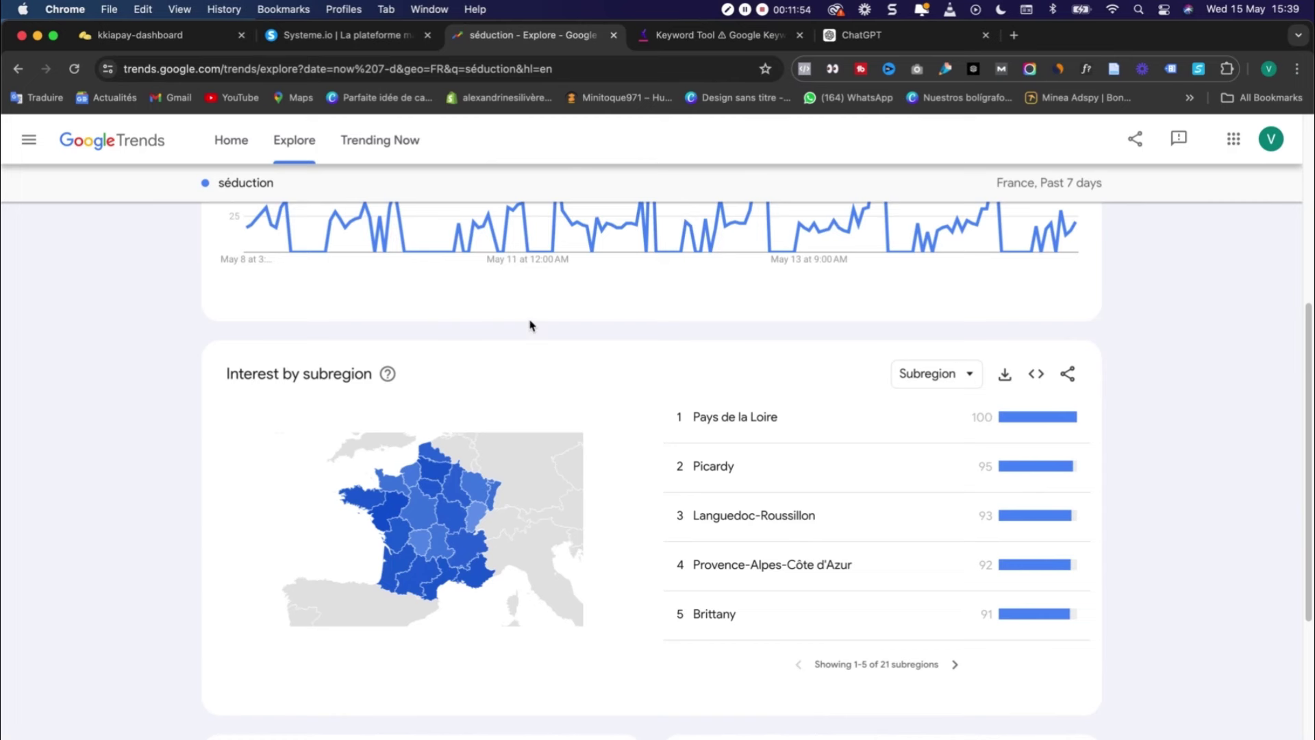
pyautogui.scroll(5, 531, 322)
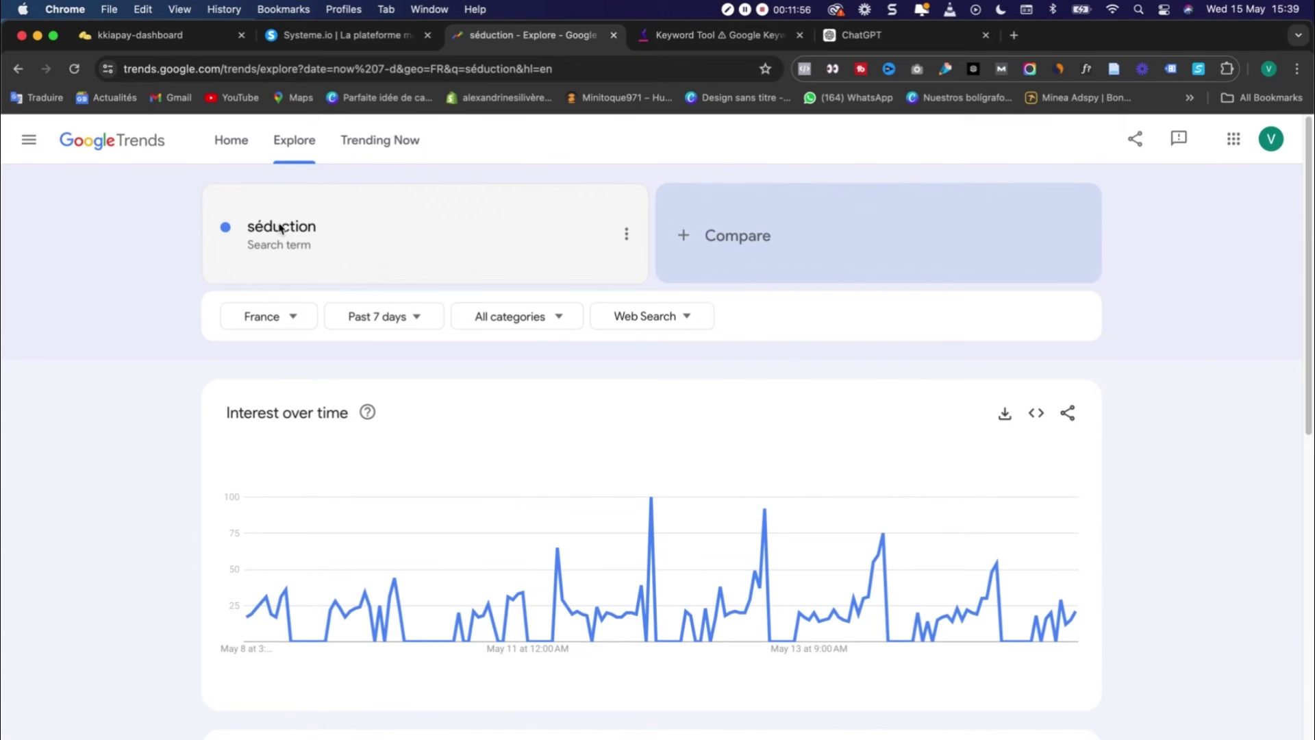
# Step: Leave the 'séduction' Trends results and switch to the Keyword Tool tab
pyautogui.click(249, 227)
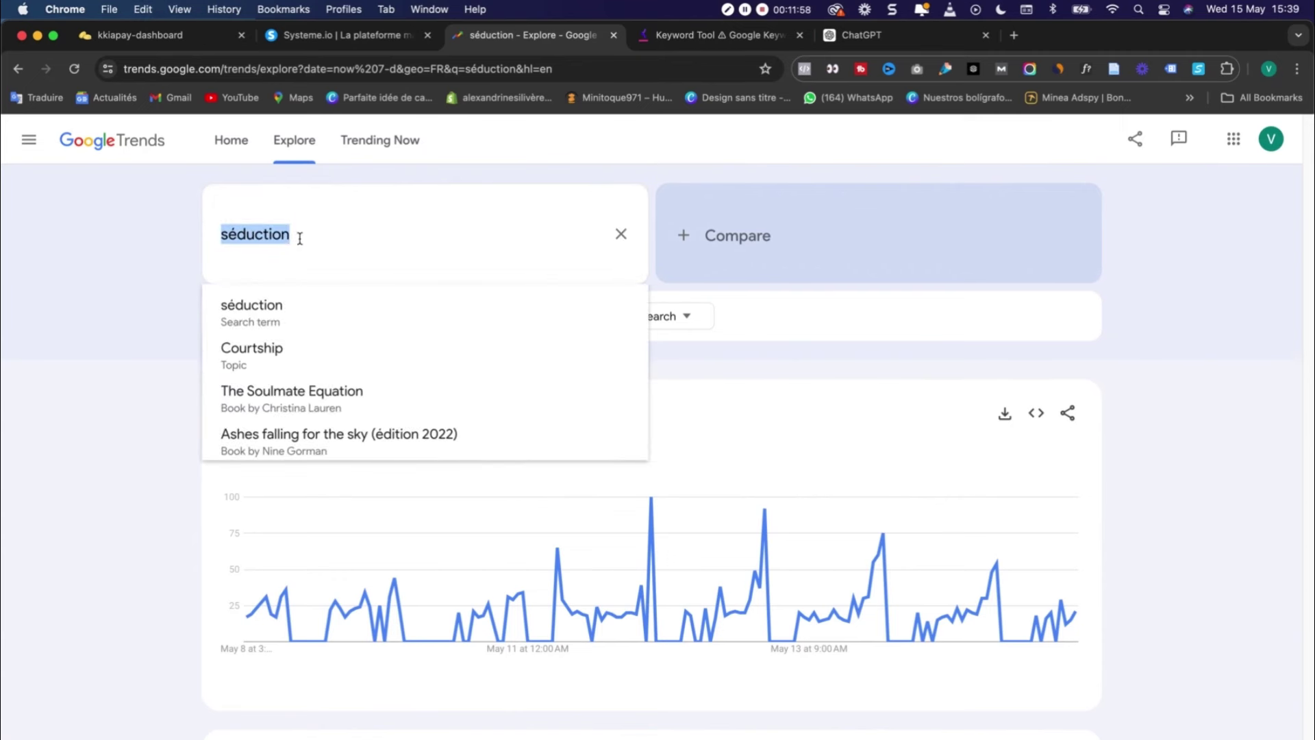
pyautogui.click(708, 38)
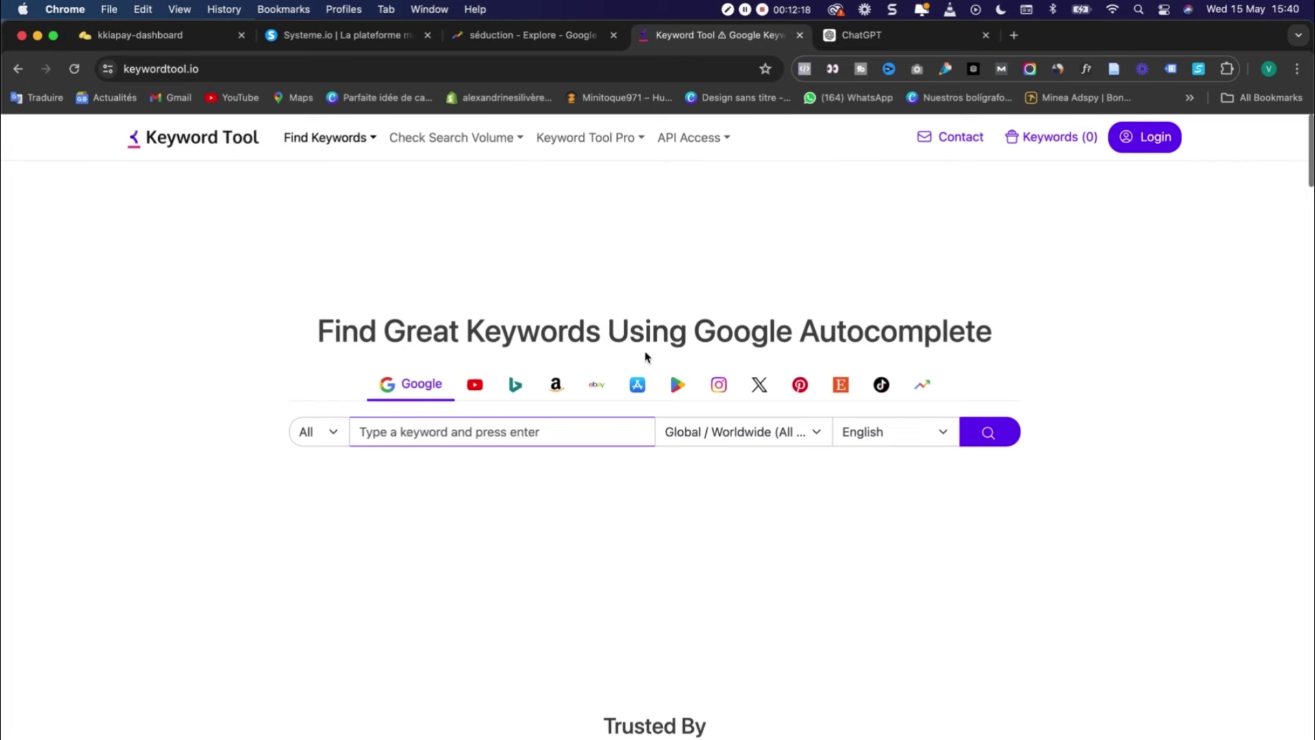
# Step: Go to the keywordtool.io/pro page via the Keyword Tool Pro navigation menu
pyautogui.click(605, 144)
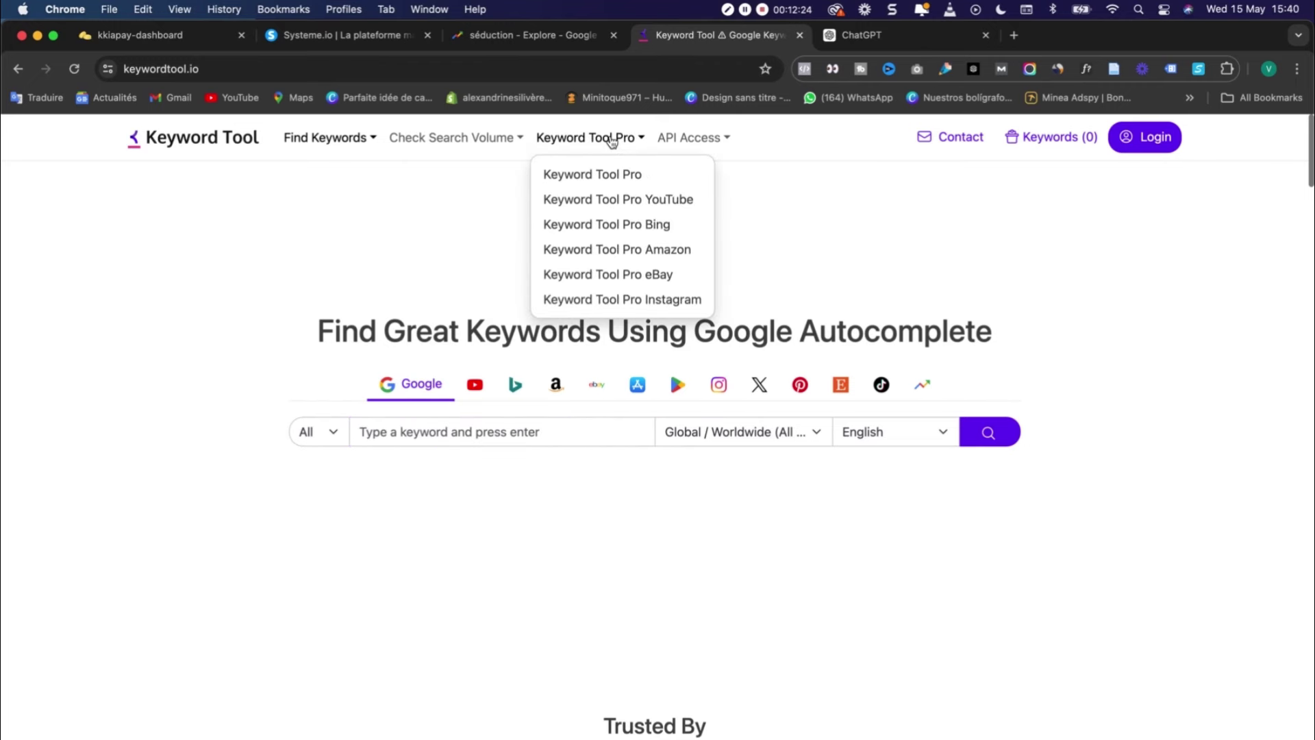
pyautogui.click(611, 141)
pyautogui.click(610, 141)
pyautogui.click(588, 177)
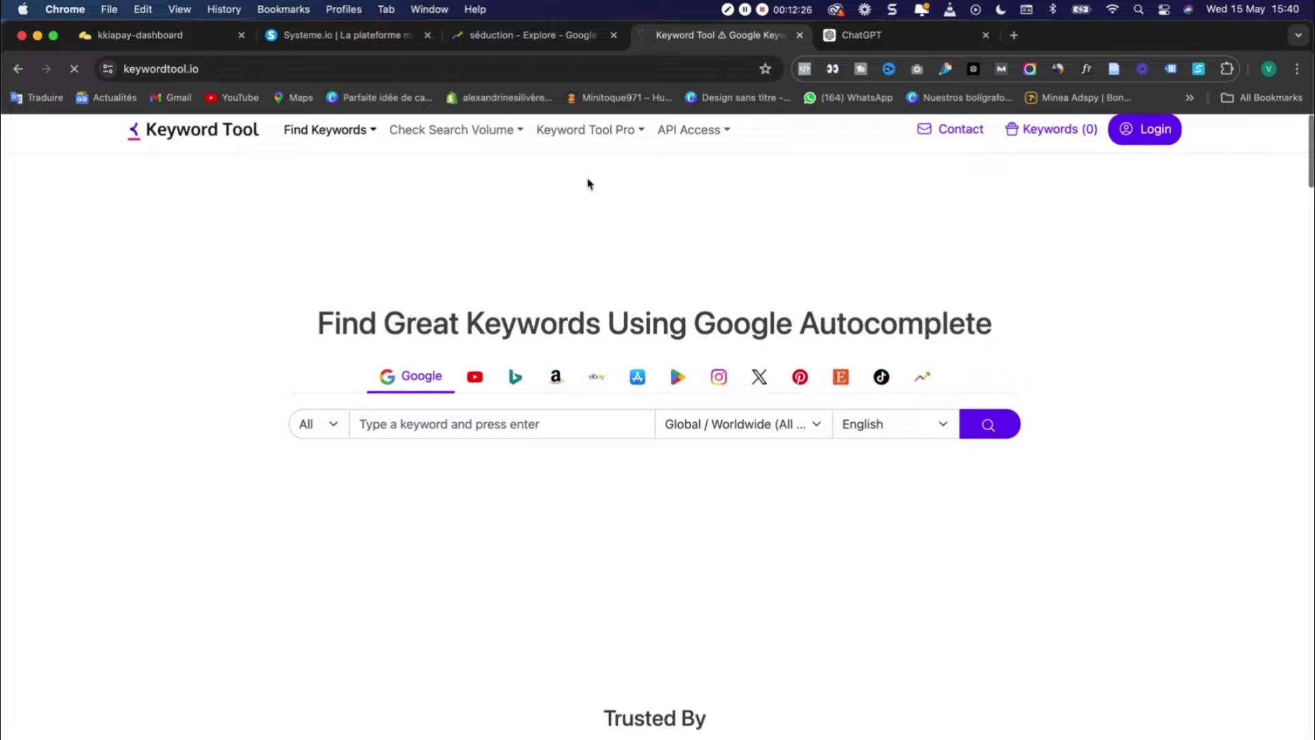
pyautogui.scroll(-10, 588, 184)
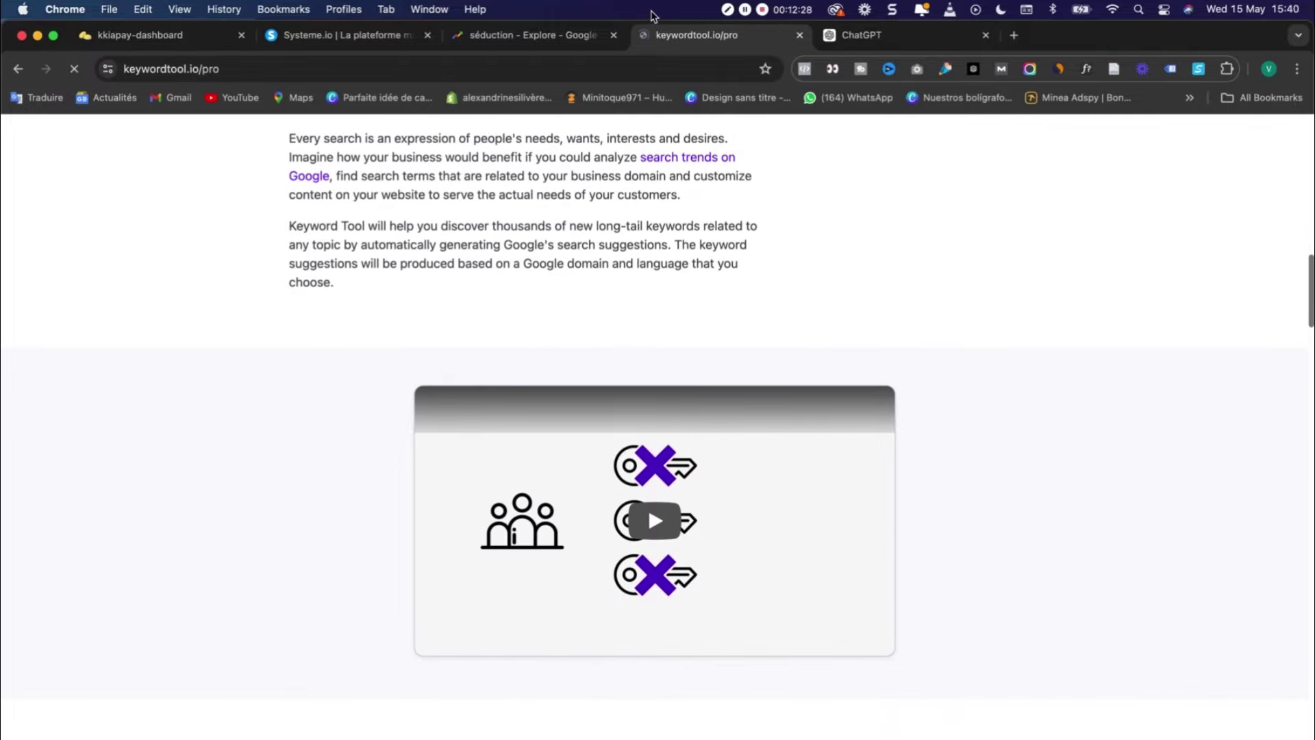
# Step: Review the Pro plans at $69, $79 and $159 per month, then return to the Keyword Tool home page
pyautogui.scroll(-15, 675, 182)
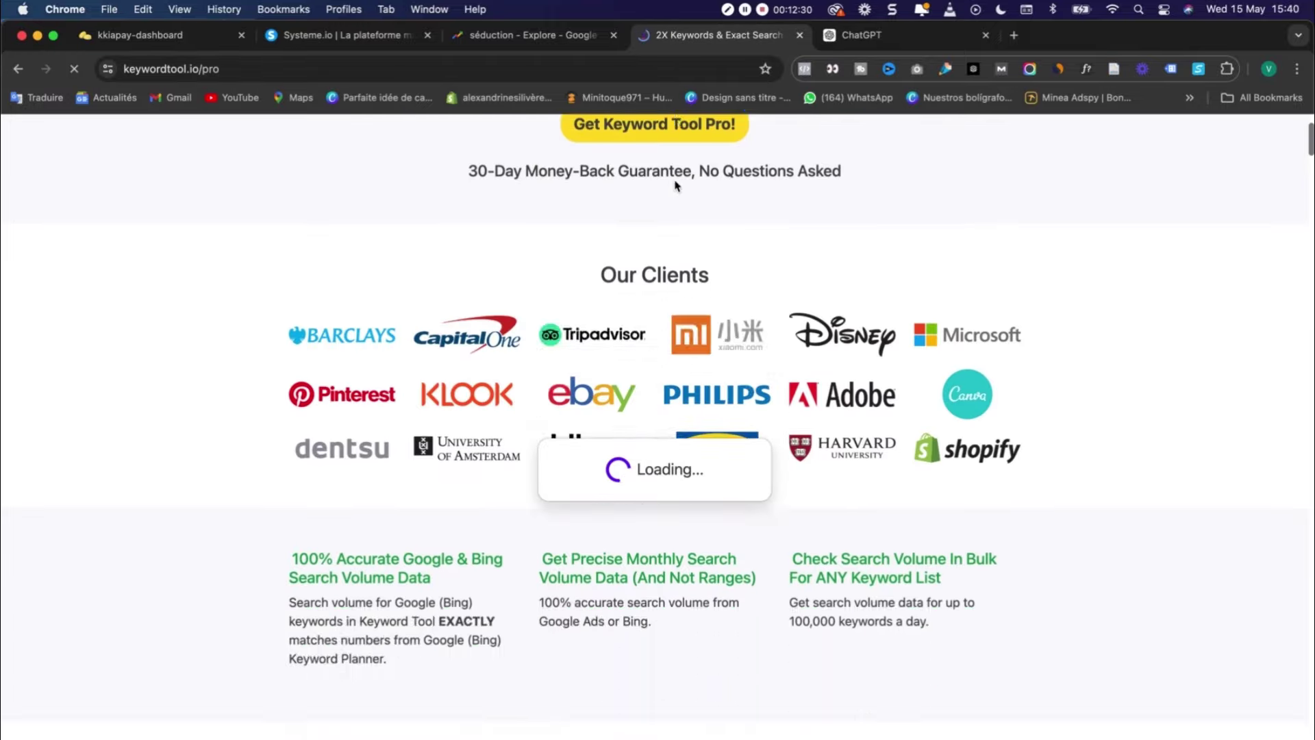
pyautogui.scroll(-10, 675, 182)
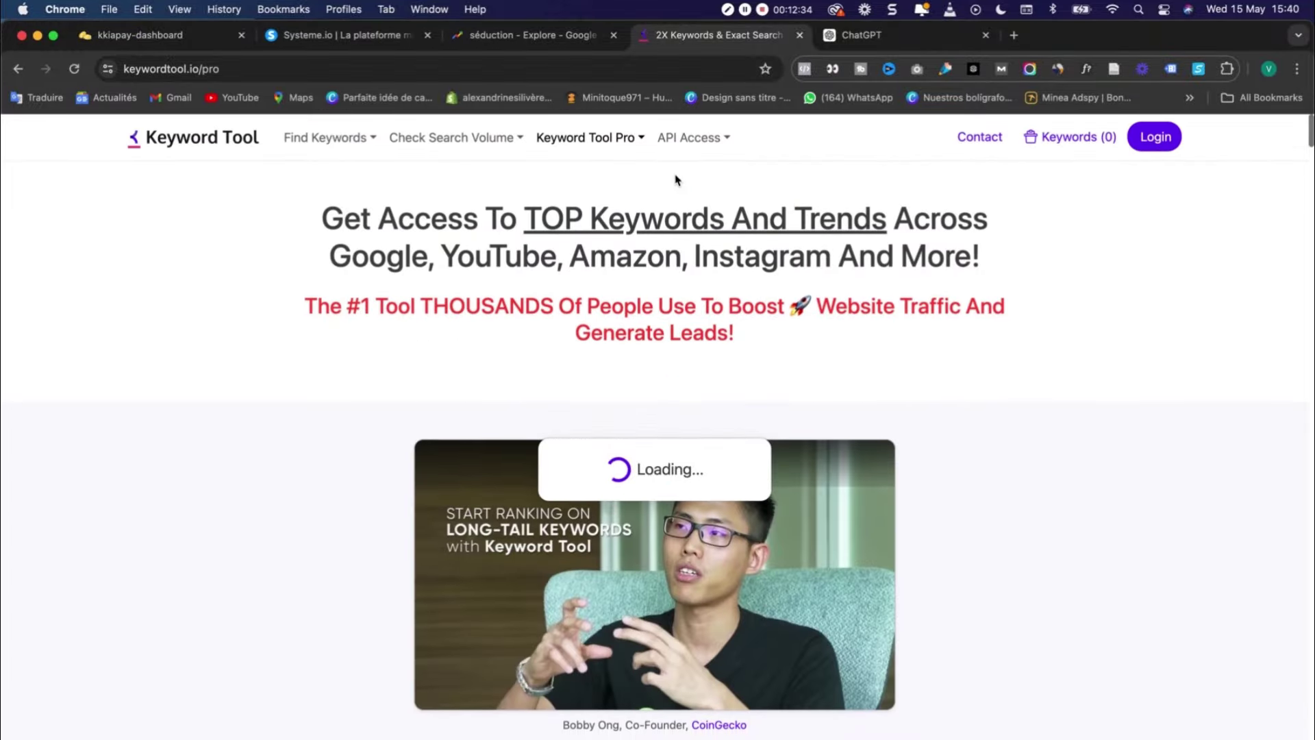
pyautogui.scroll(-20, 676, 180)
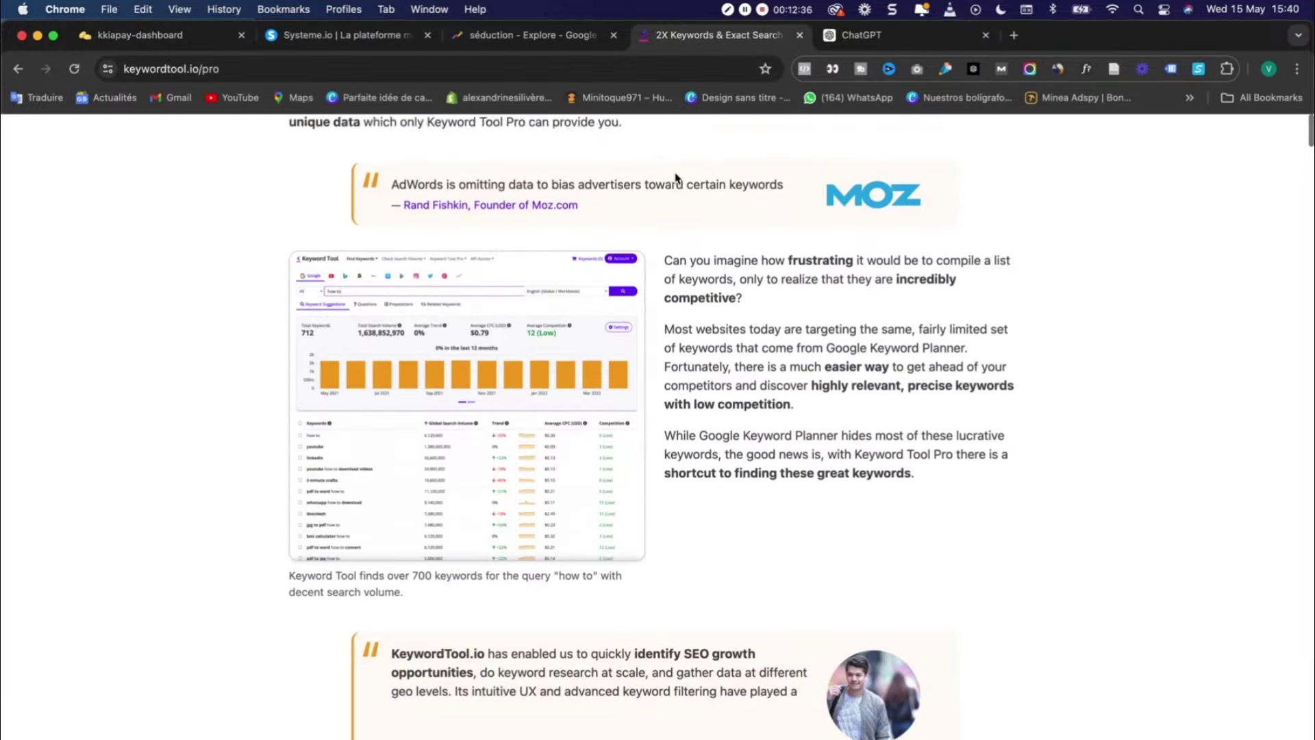
pyautogui.scroll(-20, 676, 178)
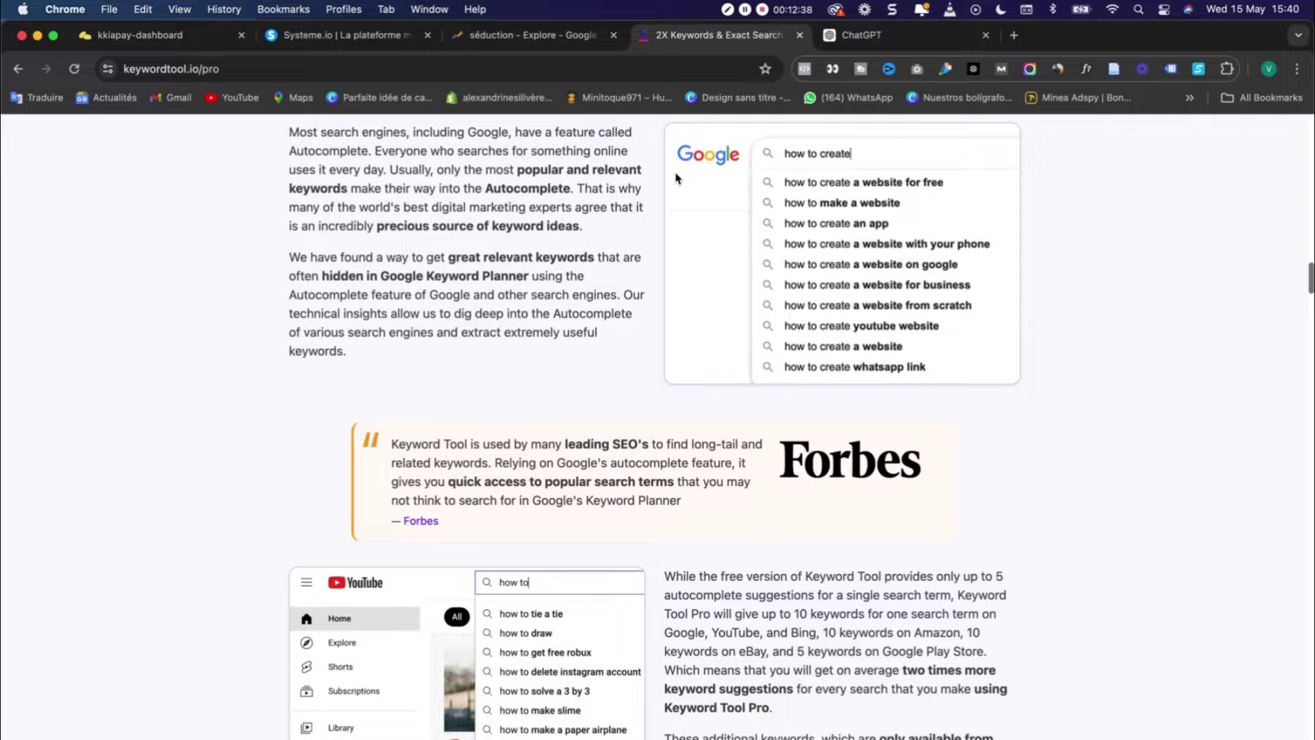
pyautogui.scroll(-20, 676, 178)
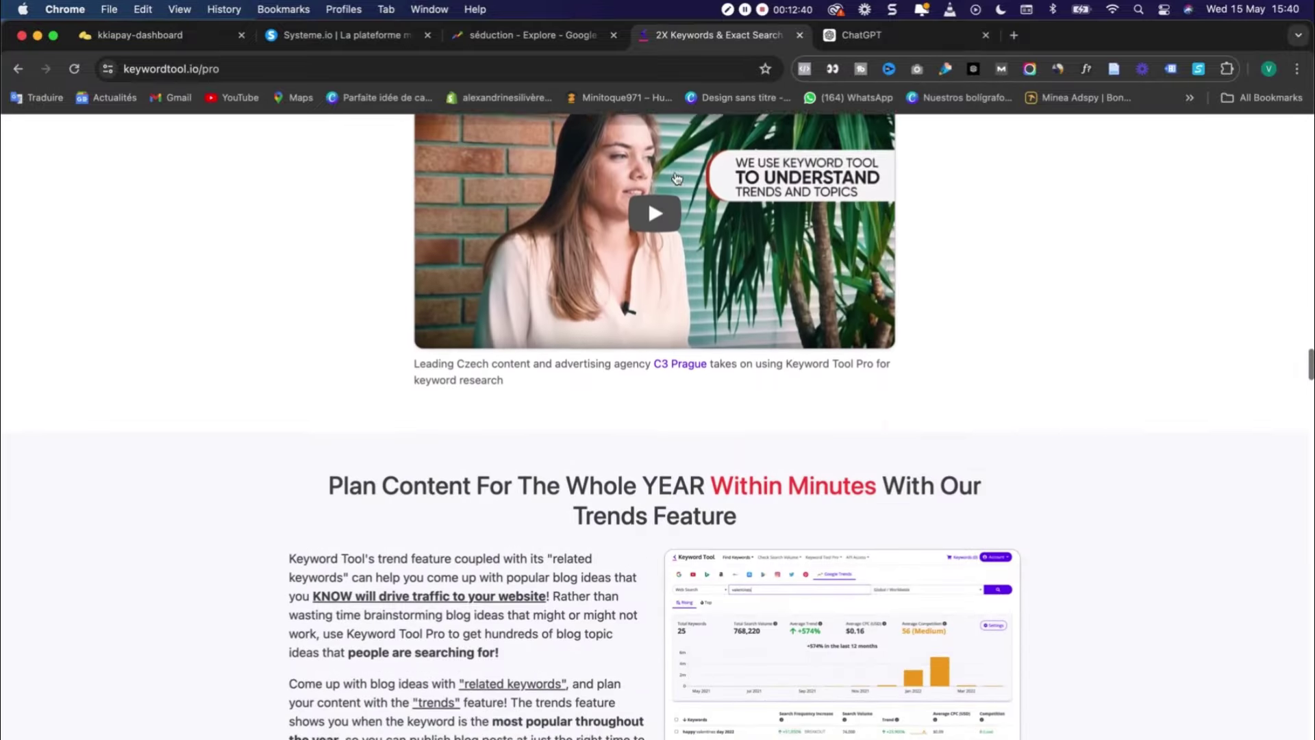
pyautogui.scroll(-20, 676, 177)
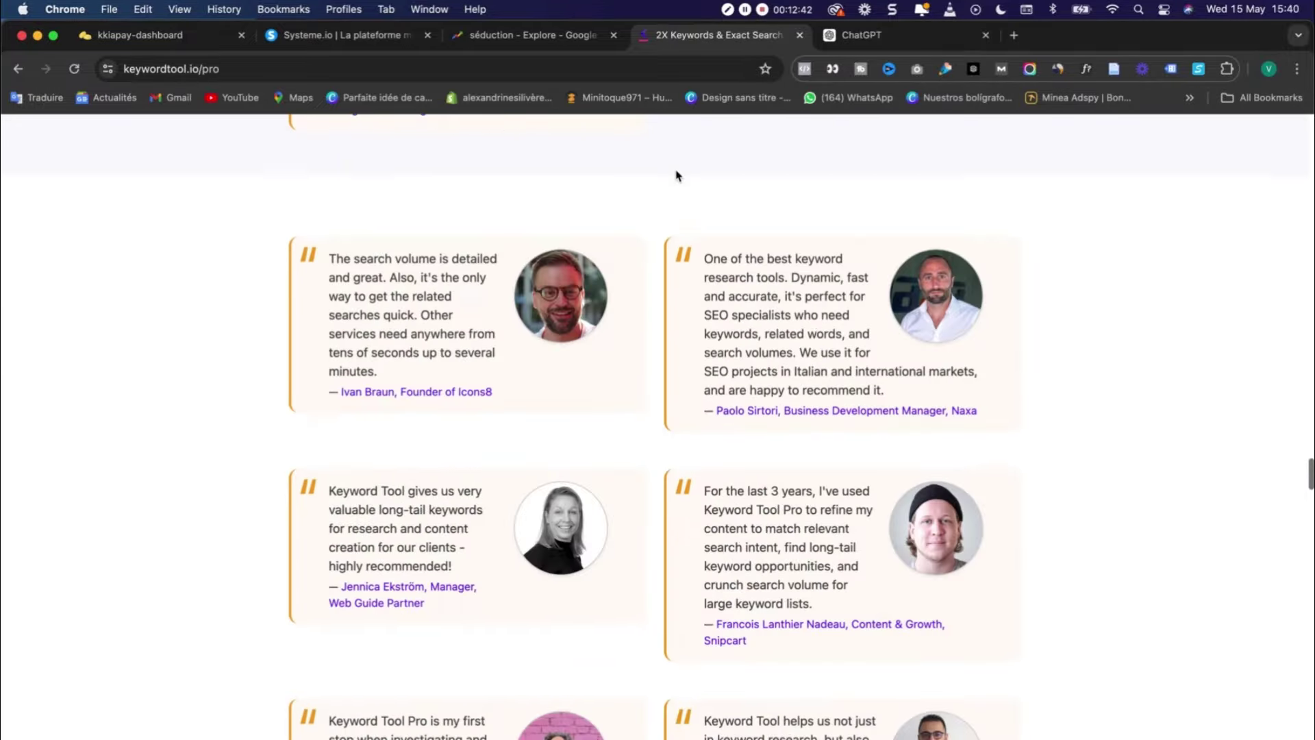
pyautogui.scroll(-20, 676, 176)
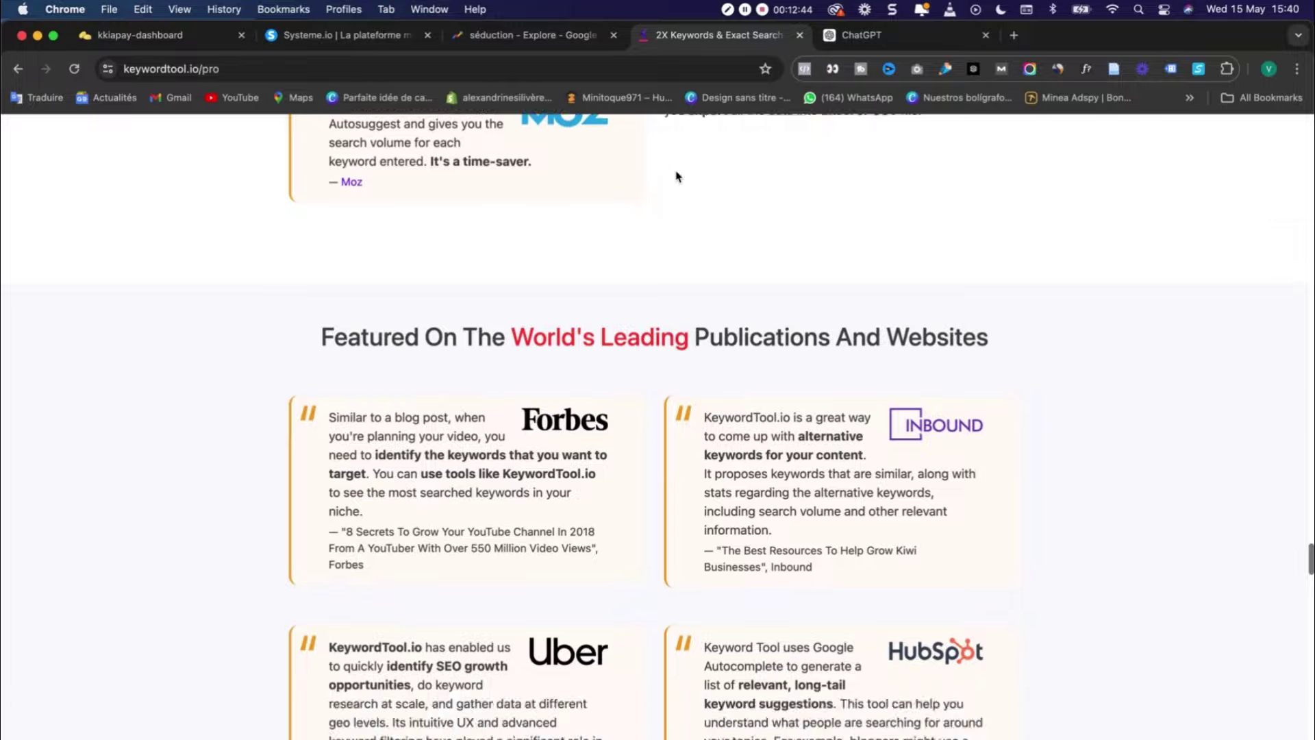
pyautogui.scroll(-10, 676, 176)
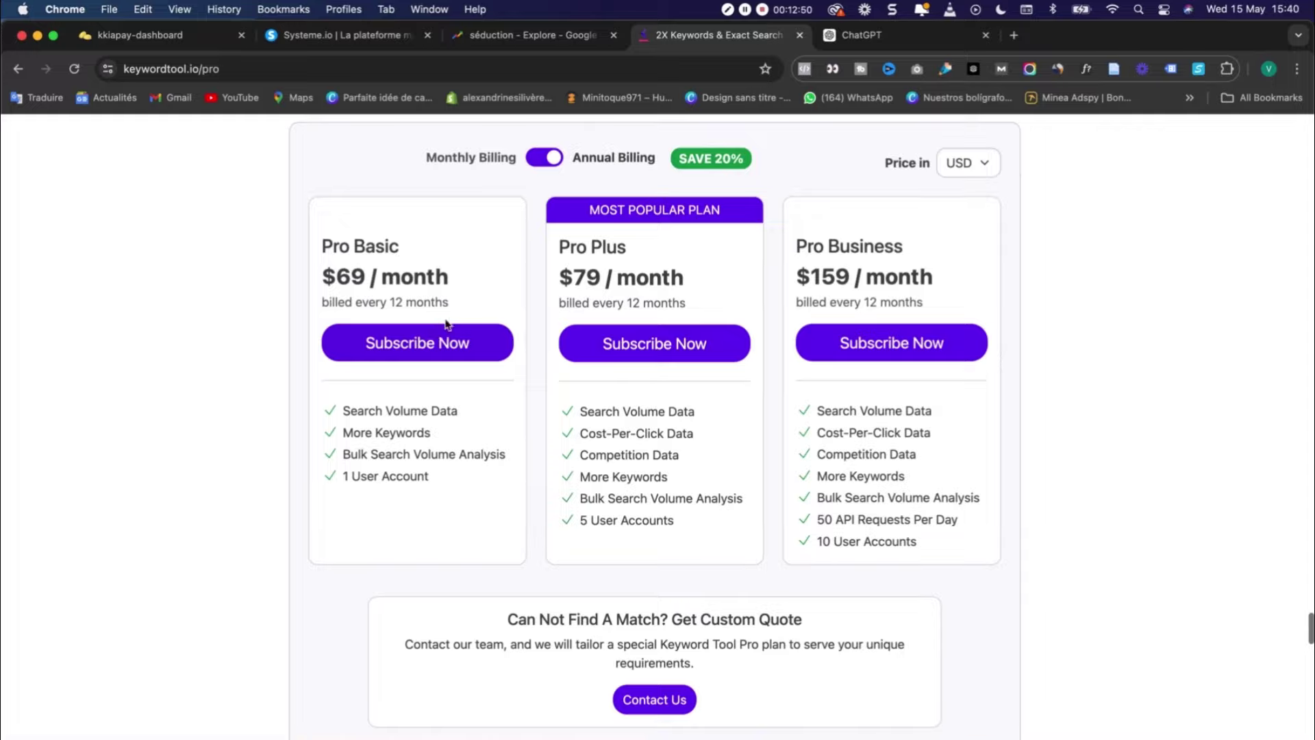
pyautogui.scroll(15, 446, 324)
pyautogui.scroll(20, 446, 324)
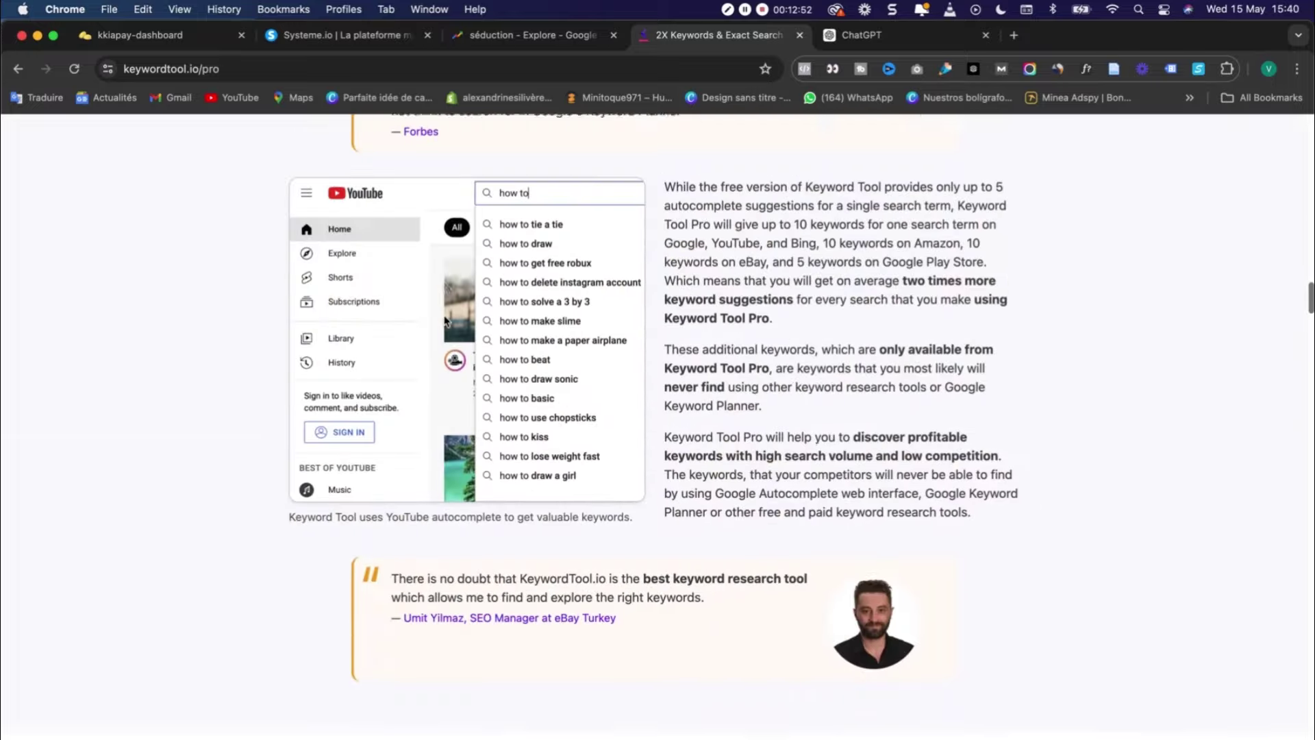
pyautogui.scroll(15, 446, 324)
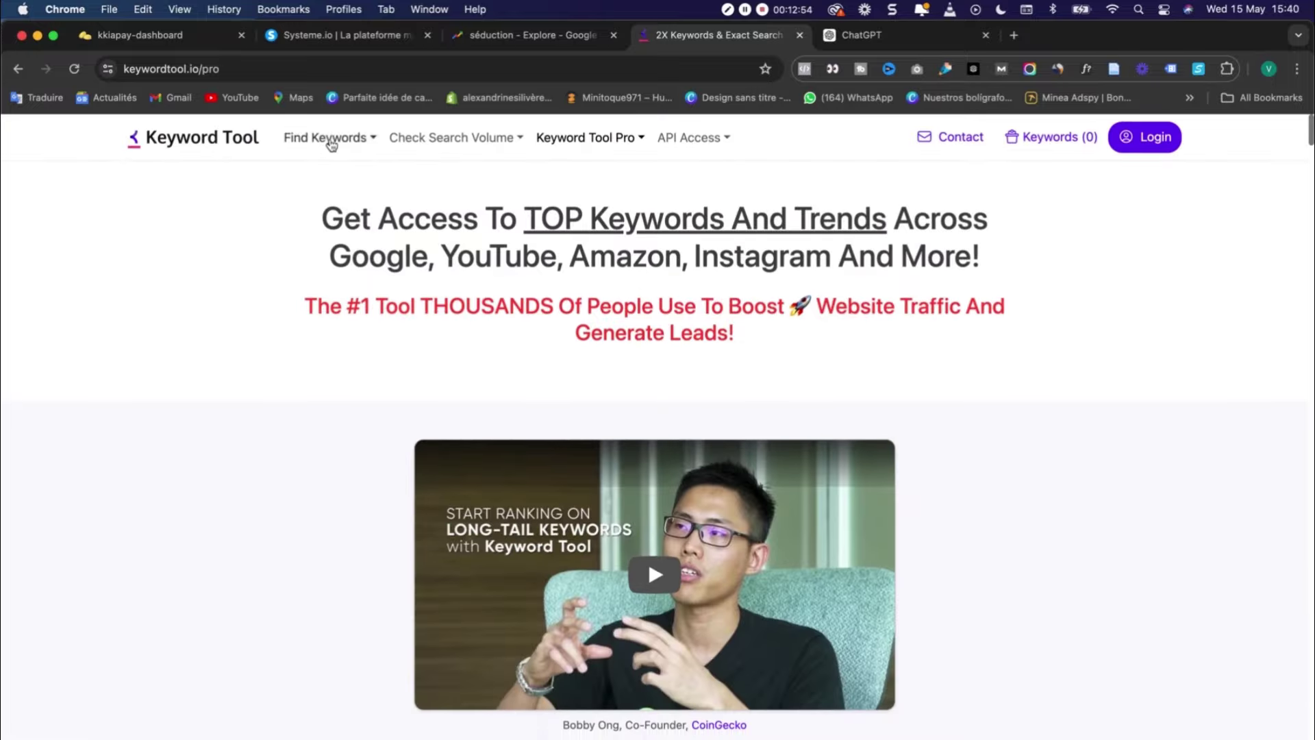
pyautogui.click(189, 143)
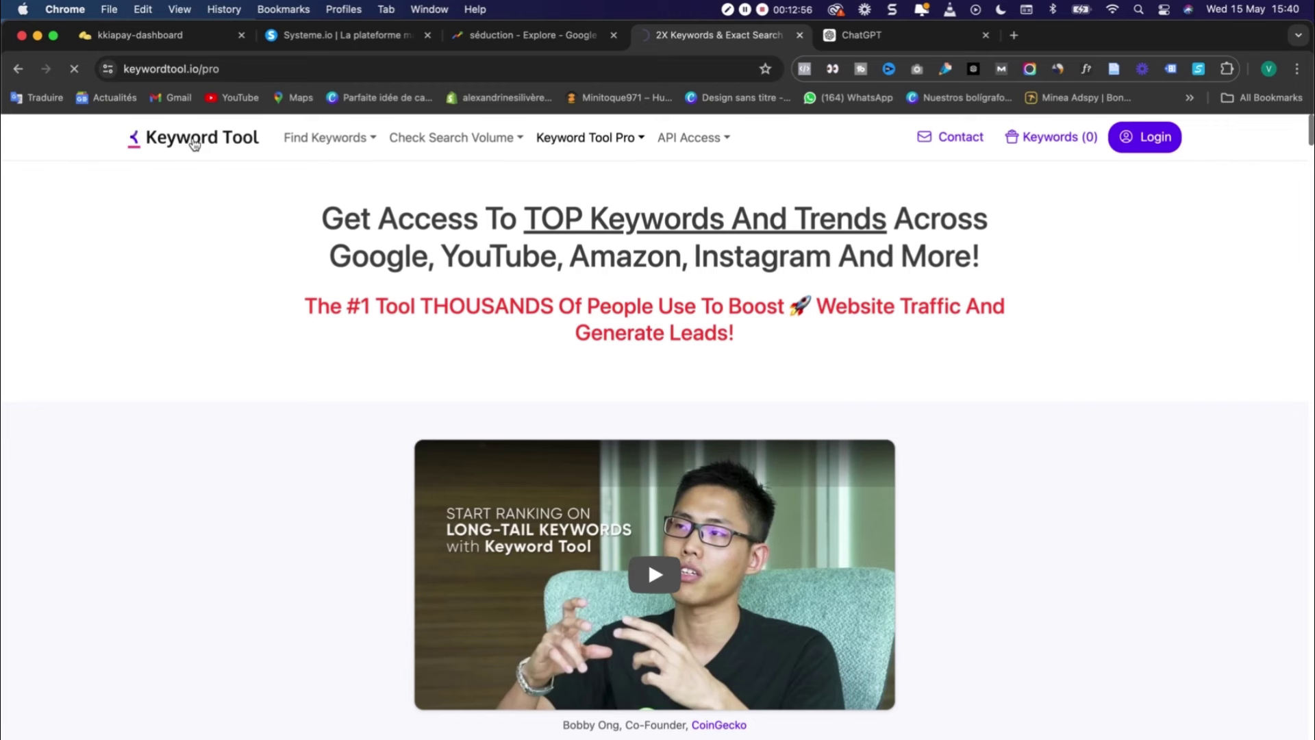
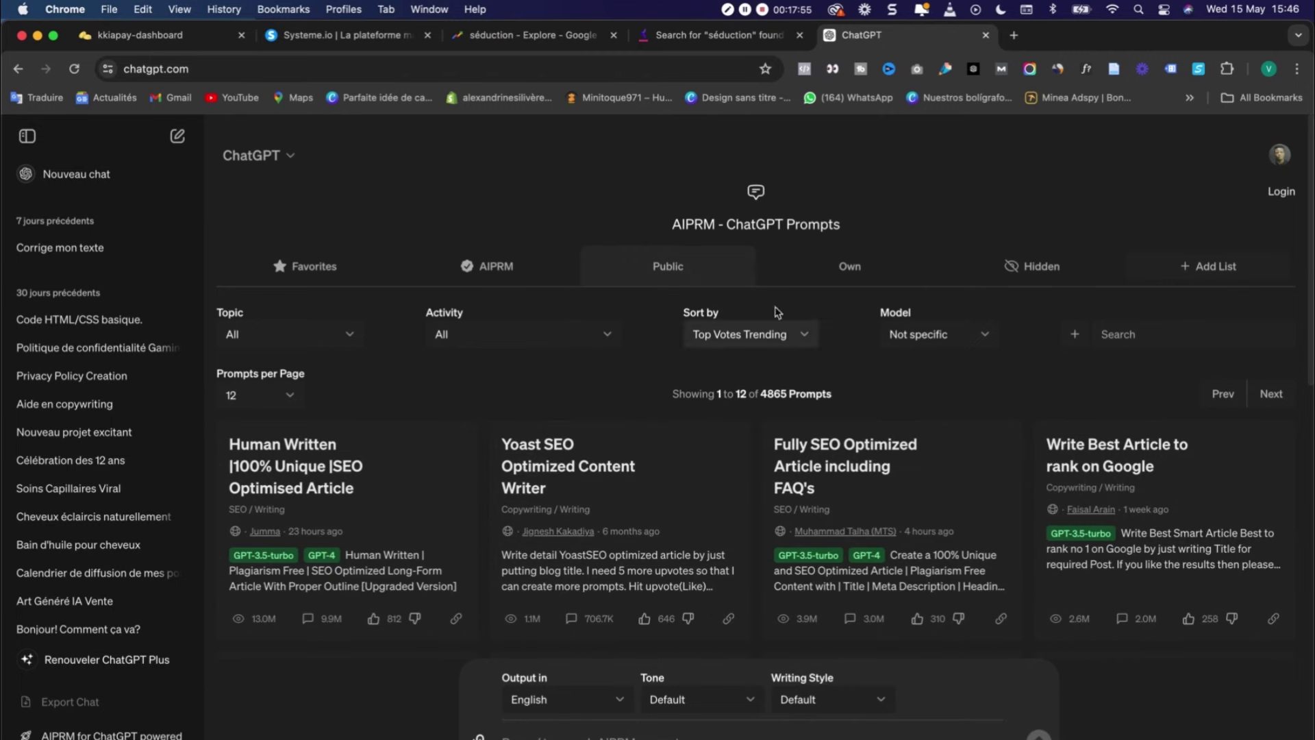
# Step: Google 'extenttion AIPRM' in a new tab and open the AIPRM for ChatGPT Chrome Web Store page
pyautogui.click(1013, 34)
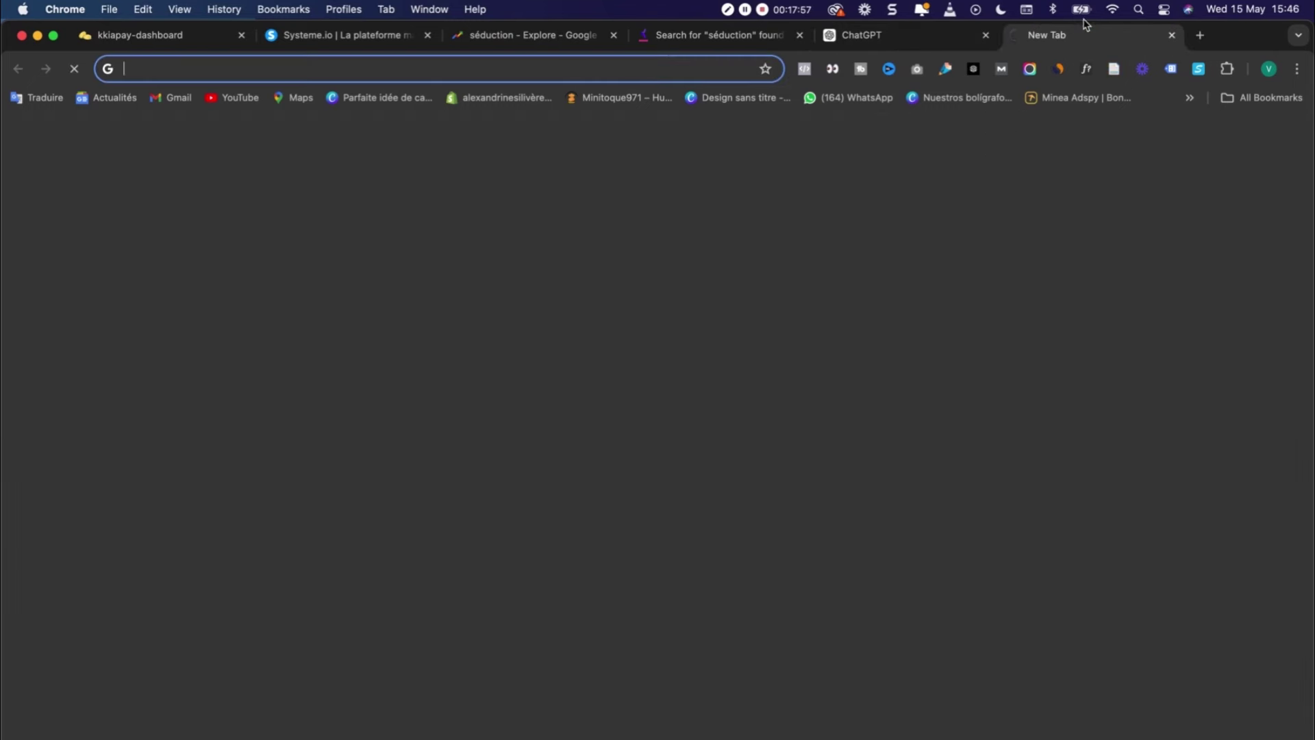
pyautogui.click(618, 64)
pyautogui.write('e')
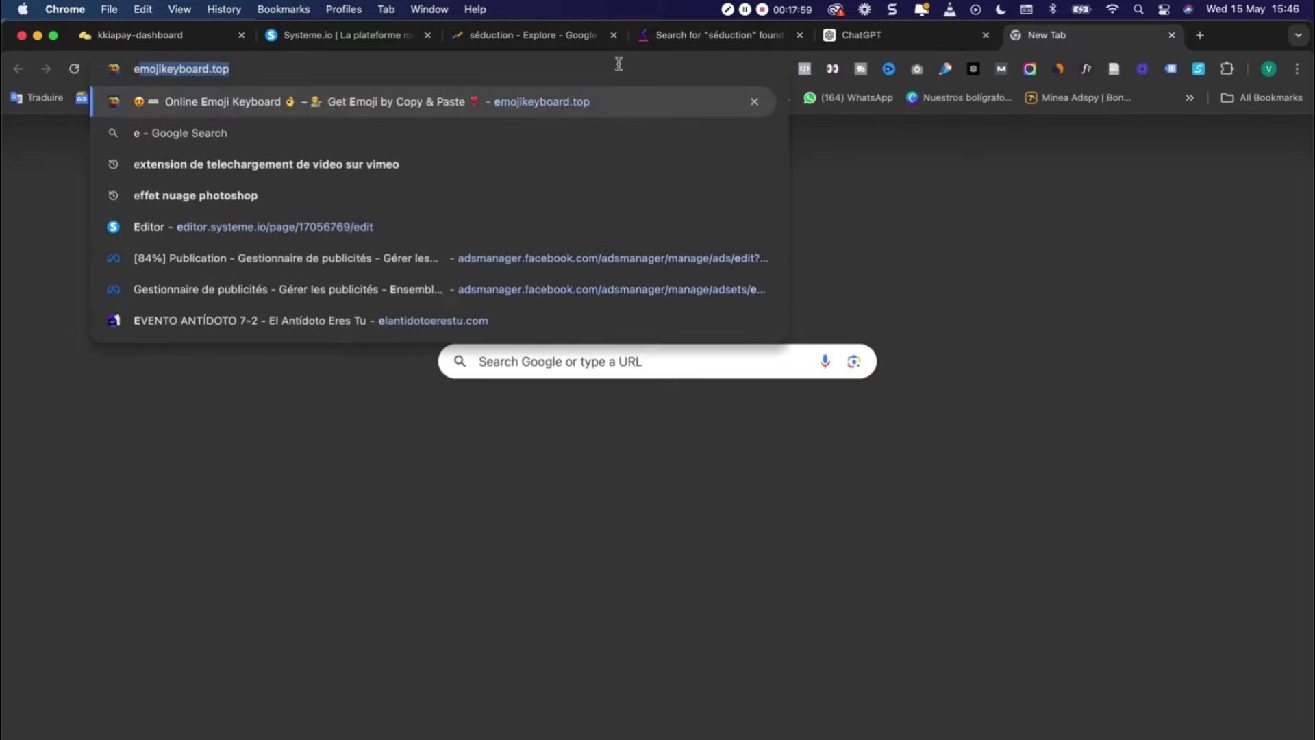
pyautogui.write('xtenttion AI')
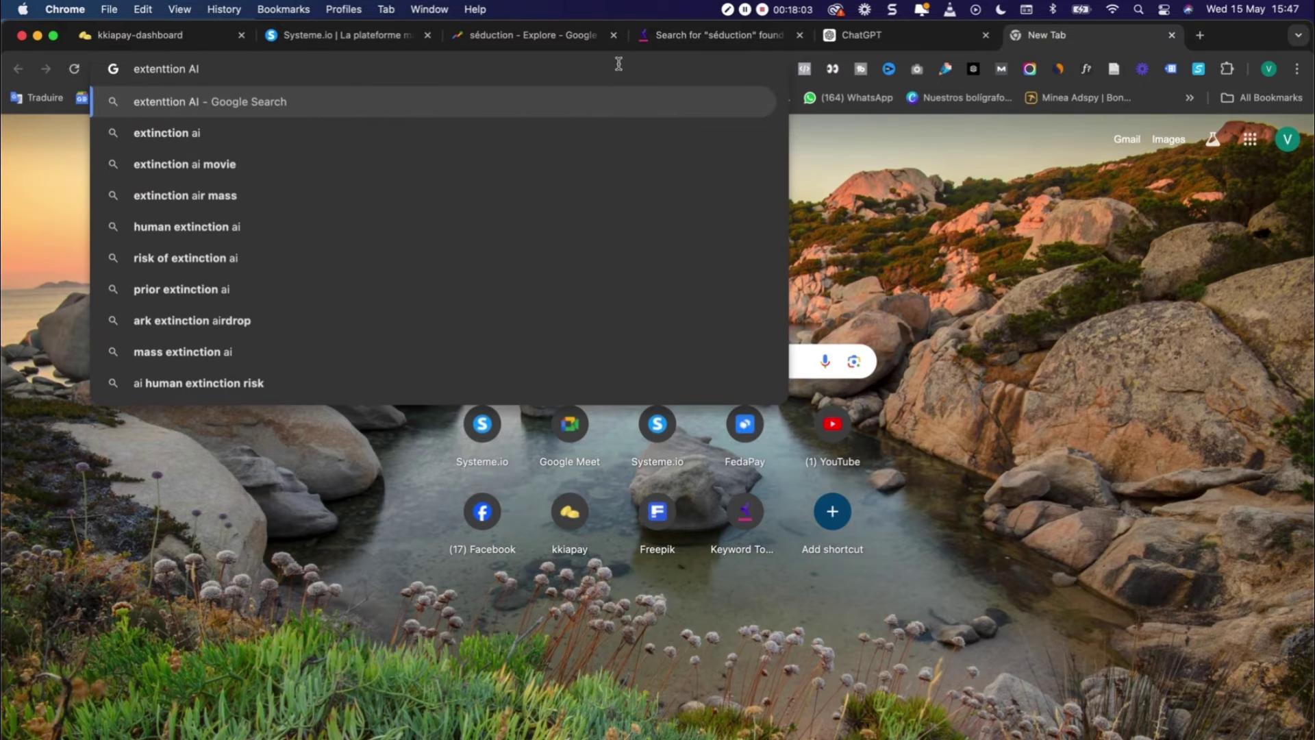
pyautogui.write('PRM')
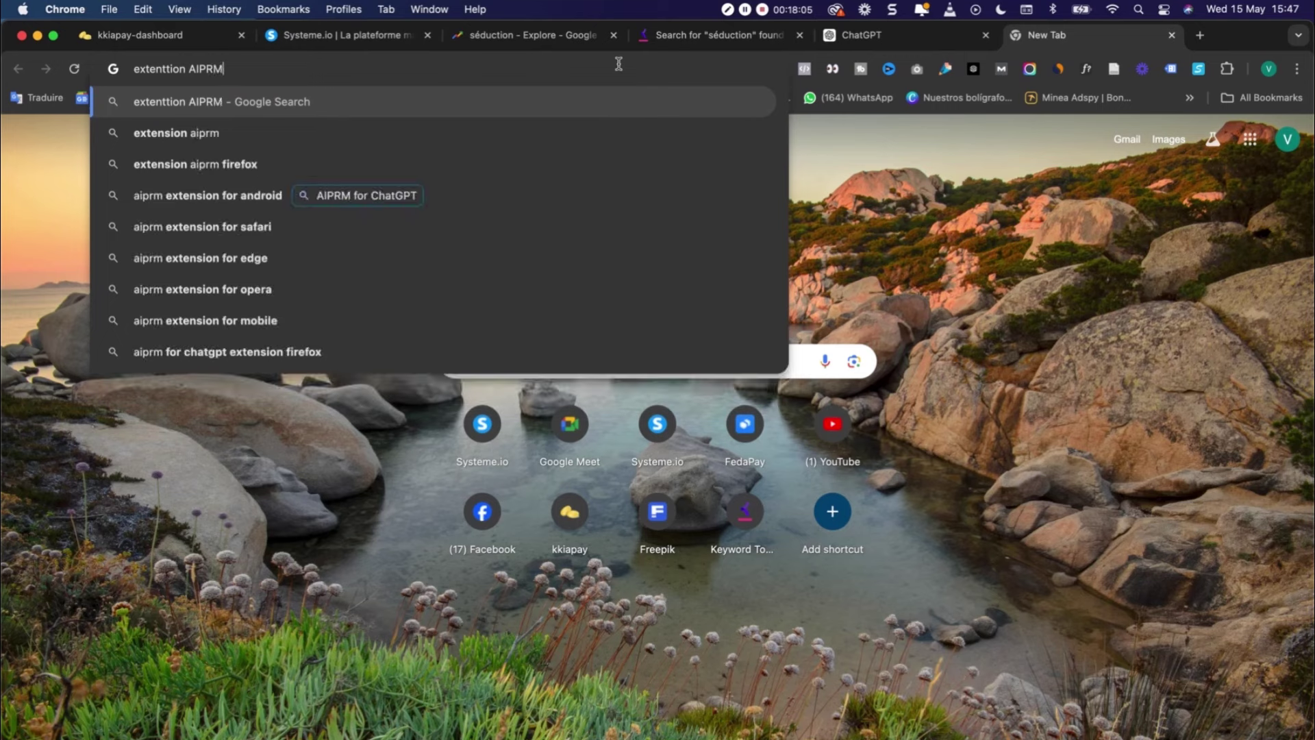
pyautogui.press('Return')
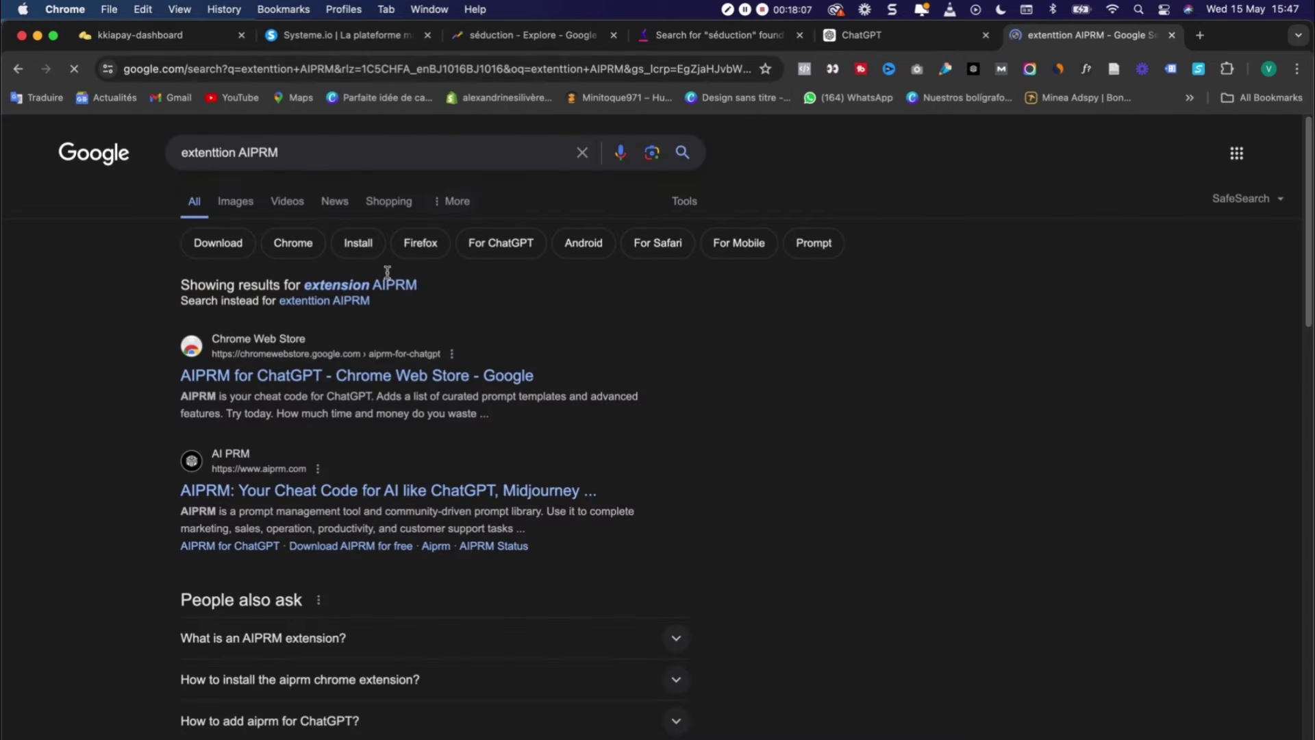
pyautogui.click(295, 377)
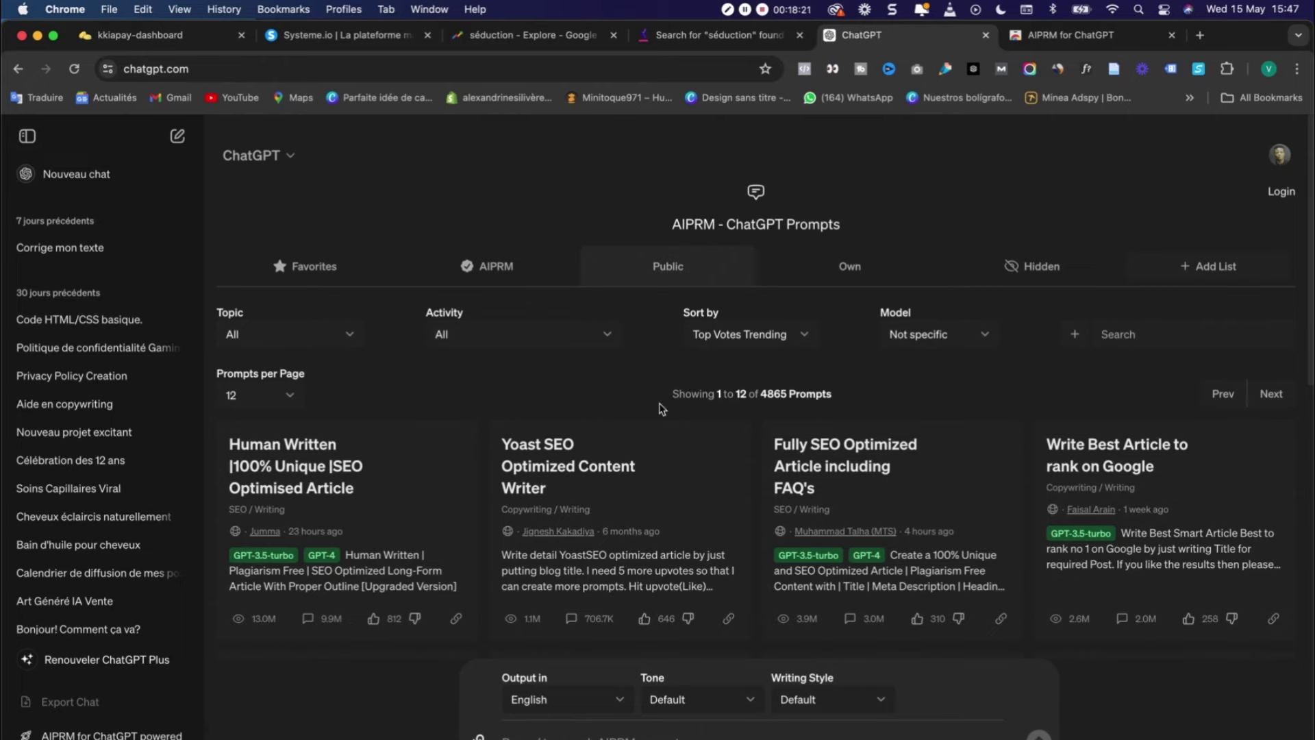
# Step: Switch the AIPRM output language to Français and paste a request for seduction course or eBook titles
pyautogui.scroll(-5, 536, 532)
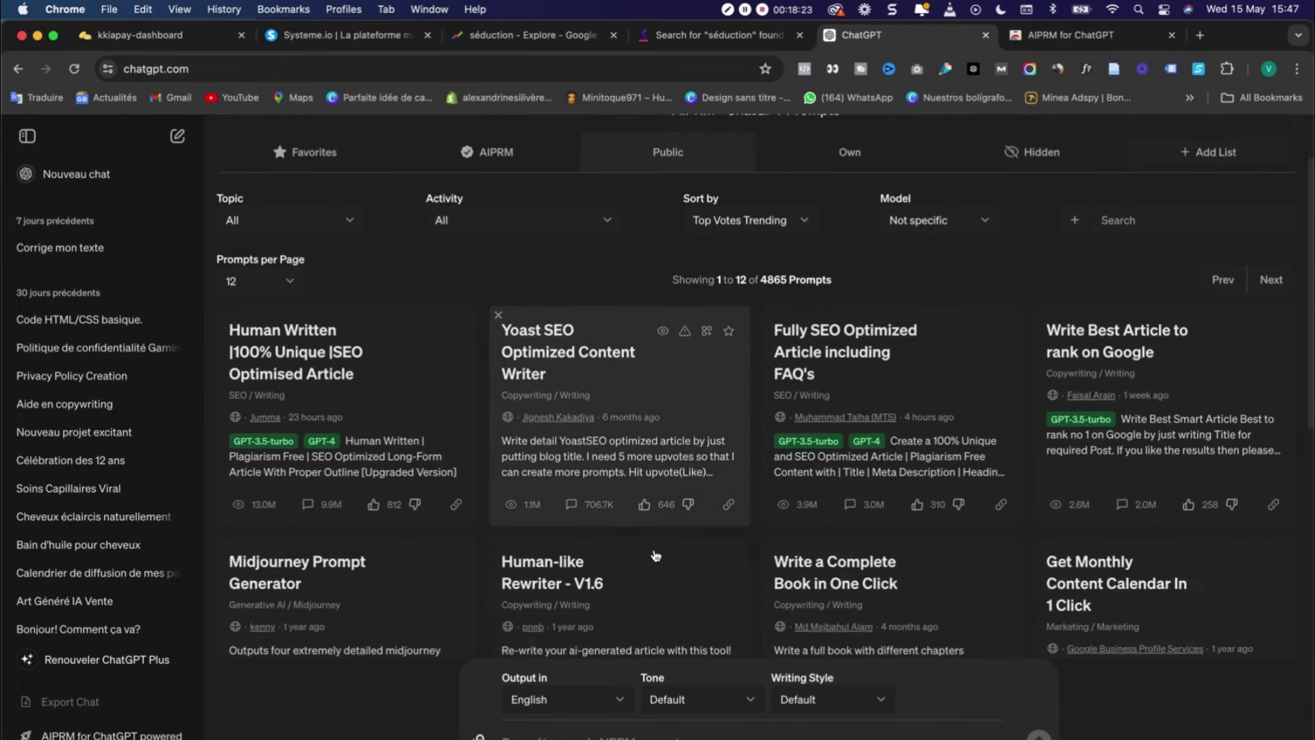
pyautogui.scroll(5, 652, 535)
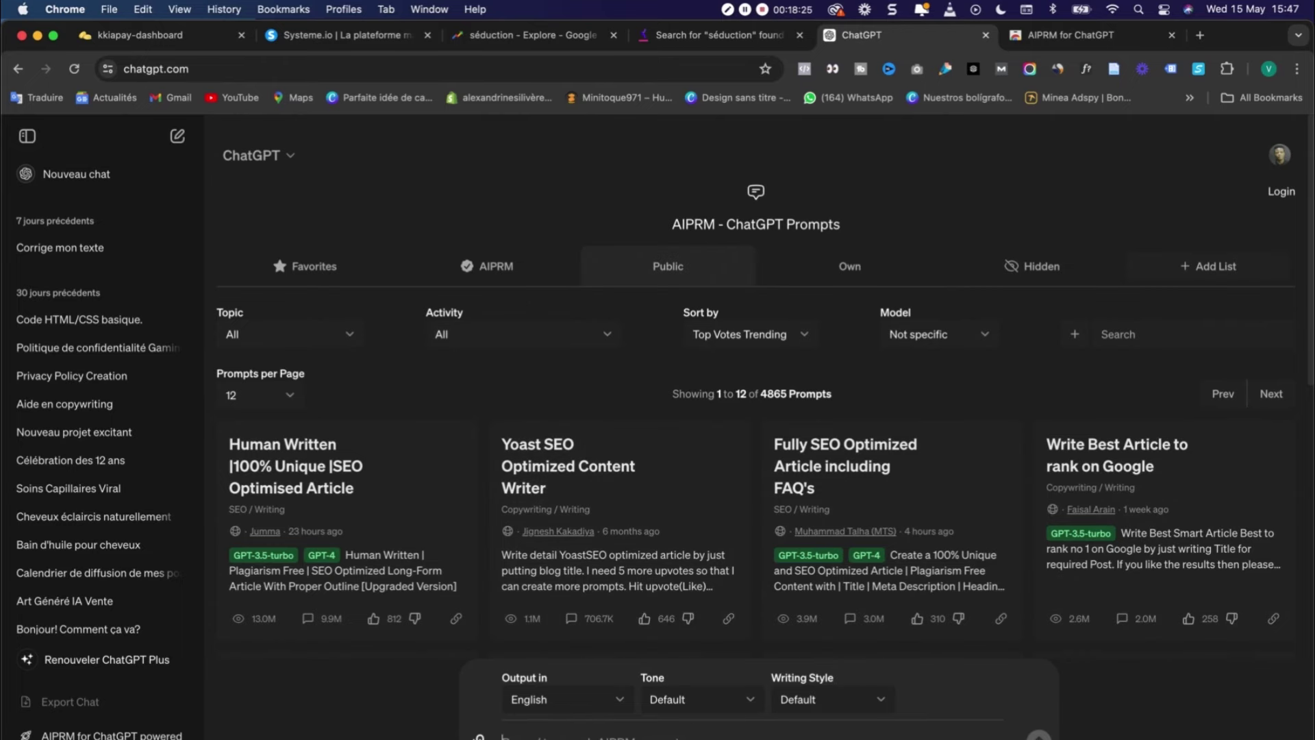
pyautogui.click(552, 699)
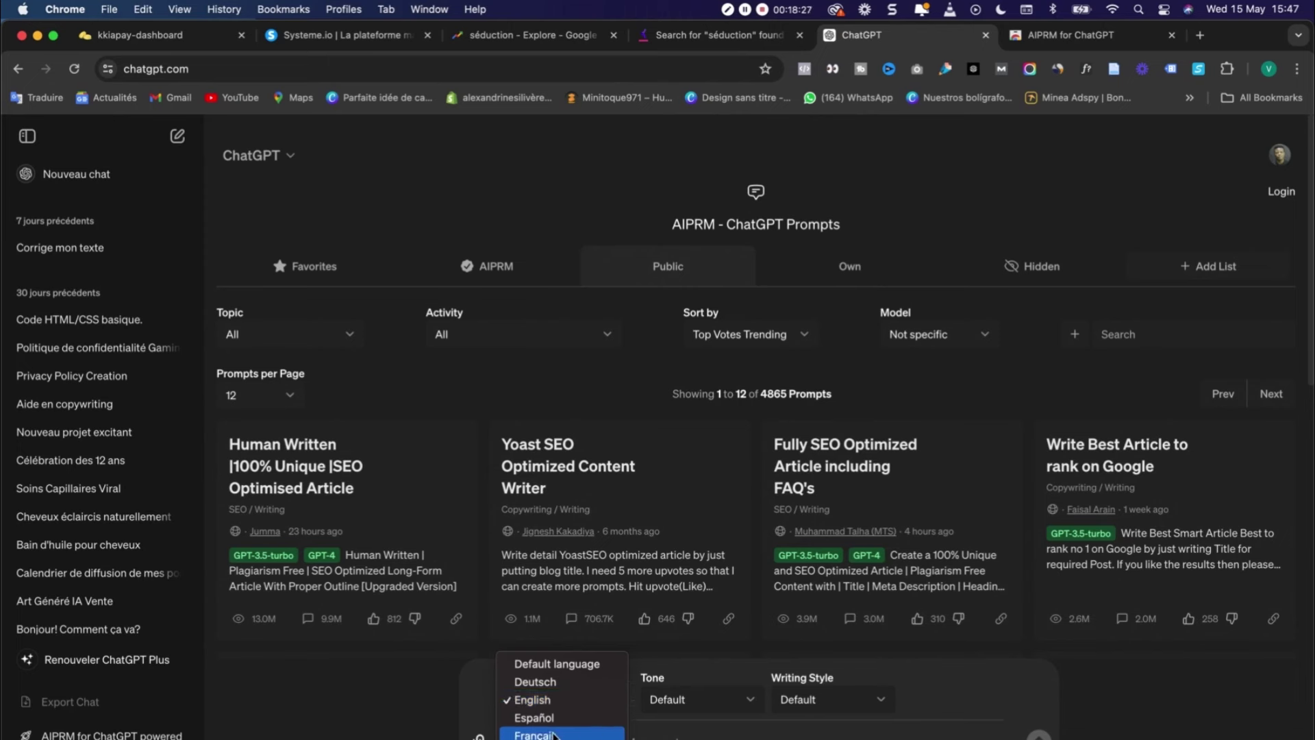
pyautogui.click(598, 735)
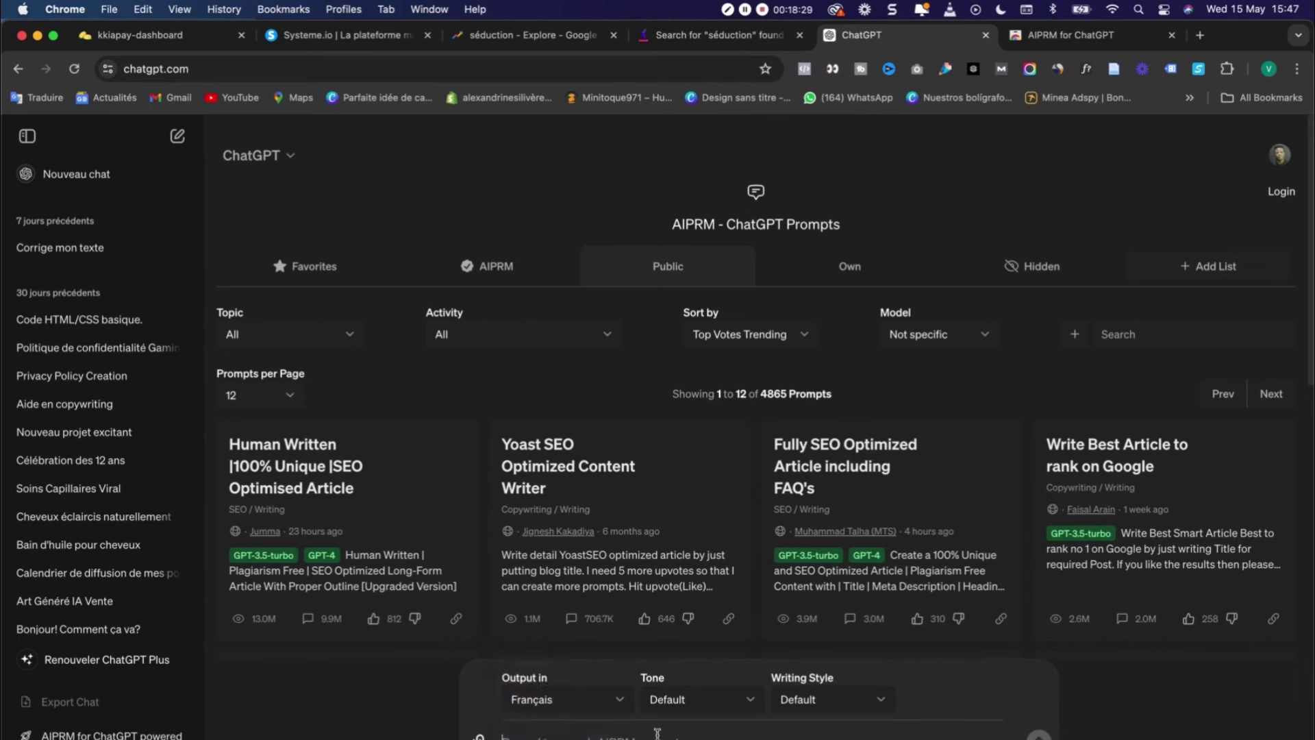
pyautogui.press('super+v')
# Step: Send the title request and copy 'Séduire avec Confiance : Stratégies et Astuces' from the reply
pyautogui.press('Return')
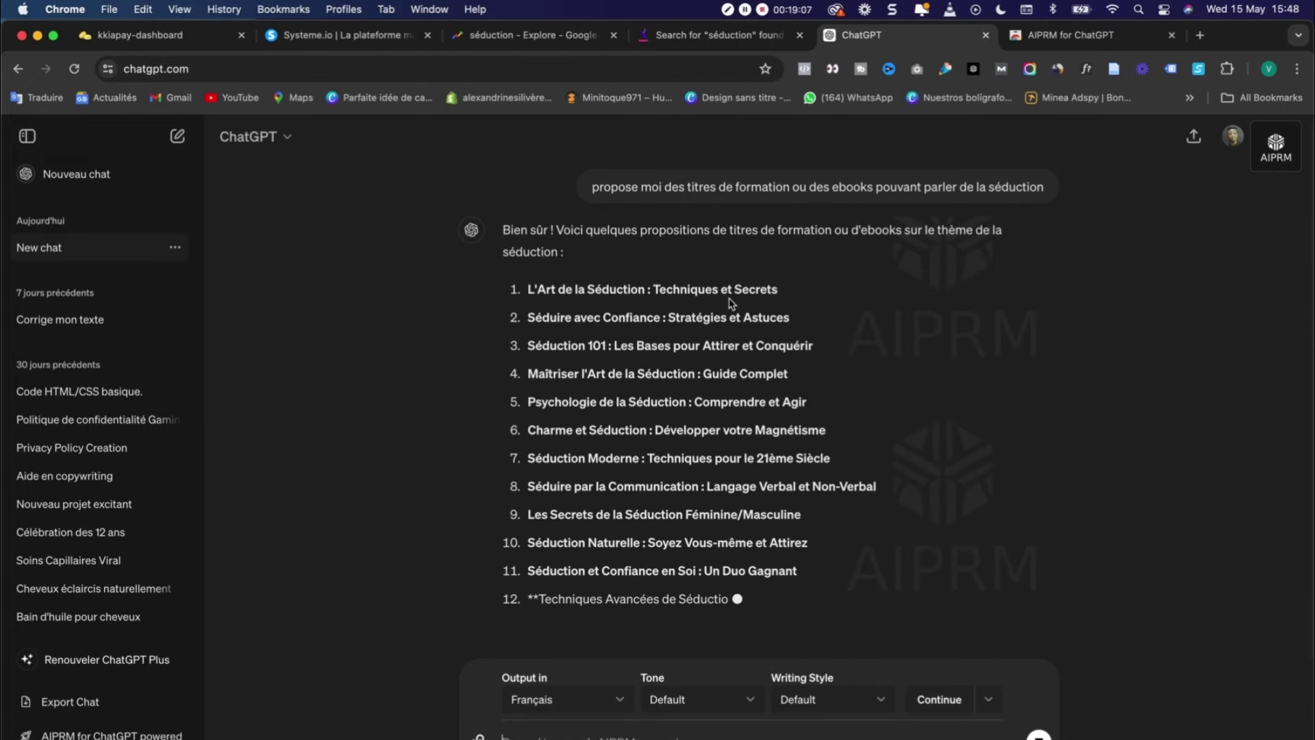
pyautogui.scroll(2, 649, 308)
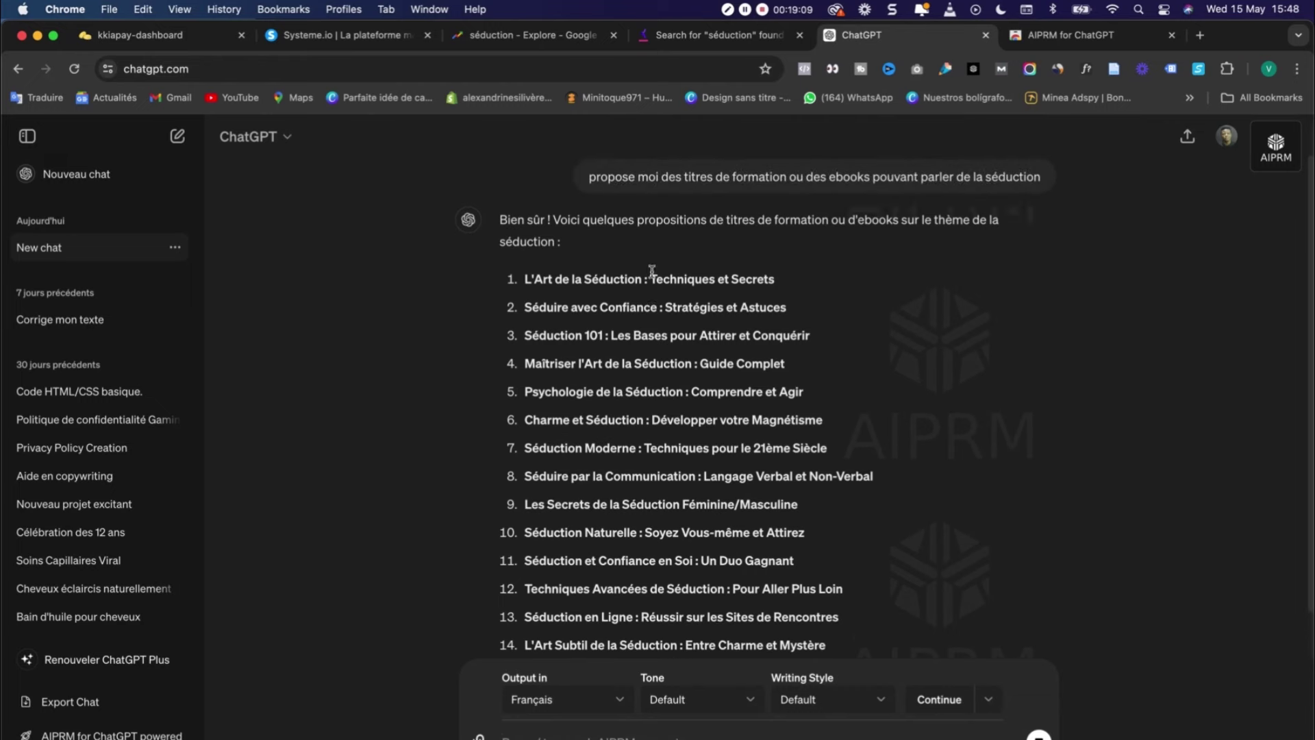
pyautogui.scroll(-5, 652, 277)
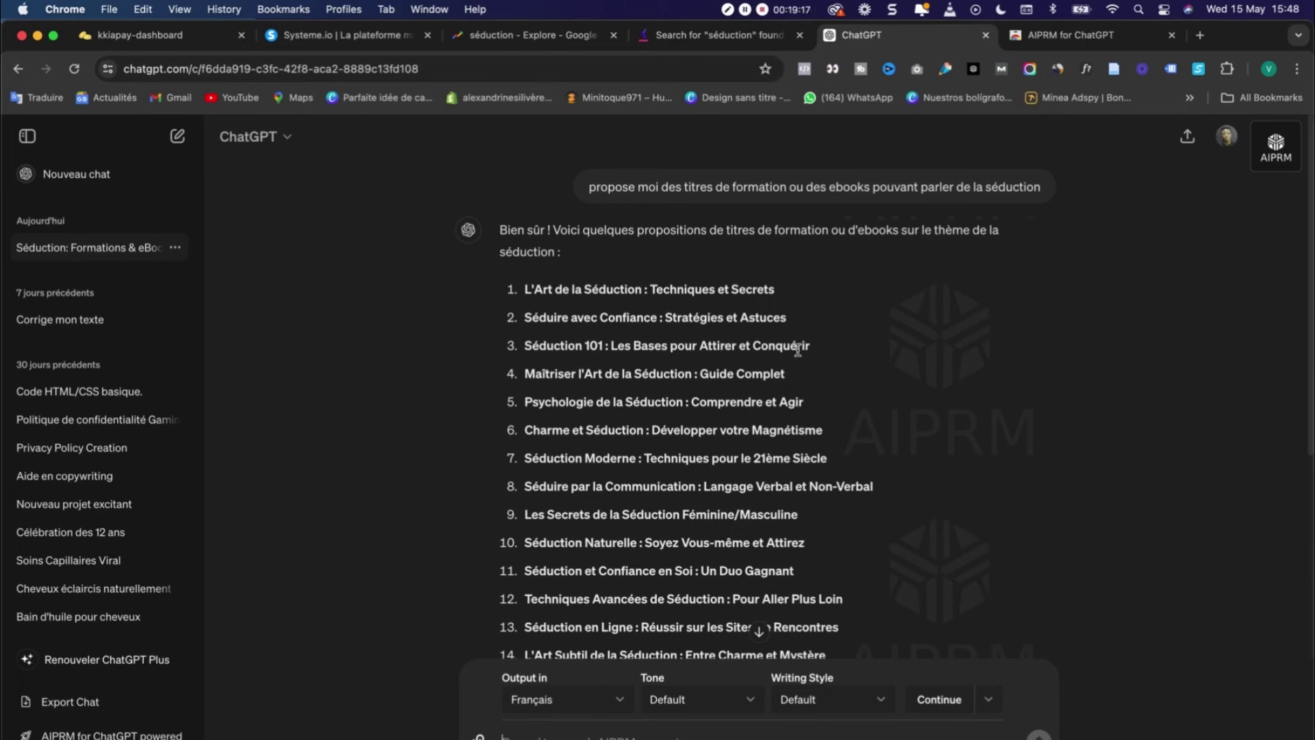
pyautogui.moveTo(818, 350); pyautogui.dragTo(796, 319)
pyautogui.click(554, 328)
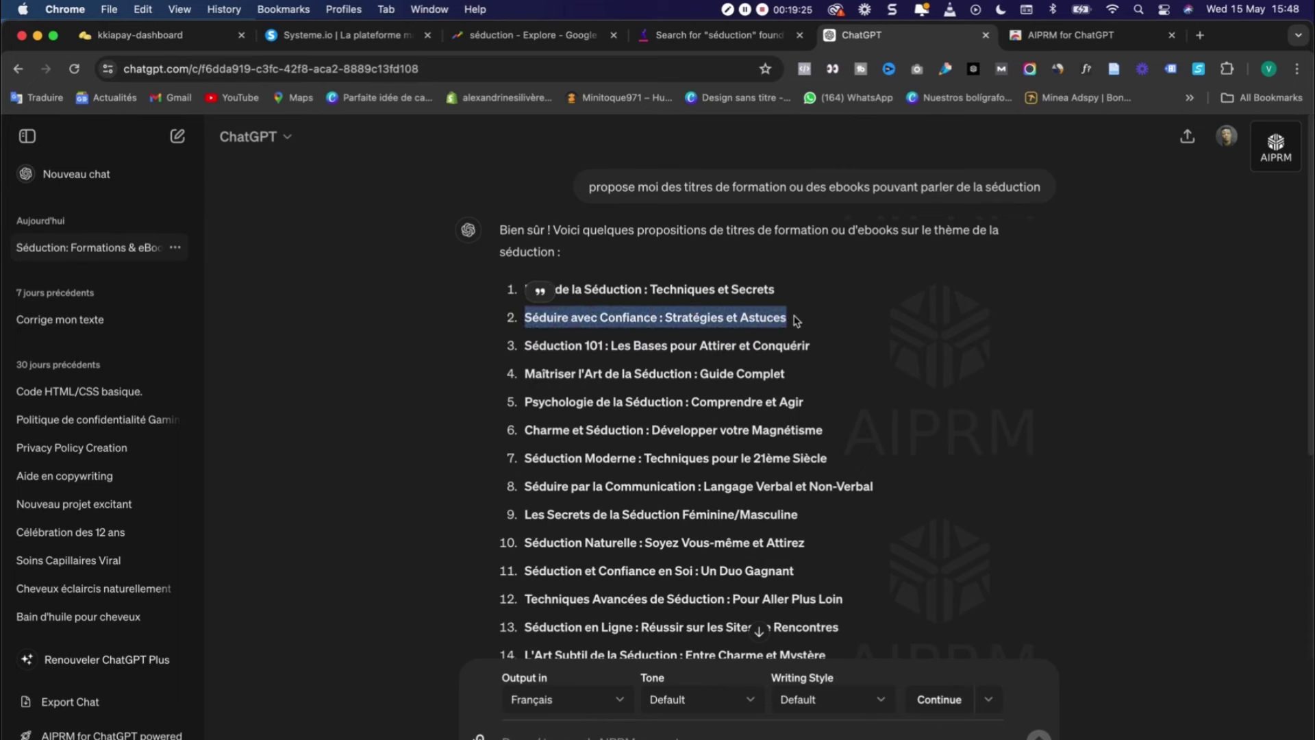
pyautogui.press('super+c')
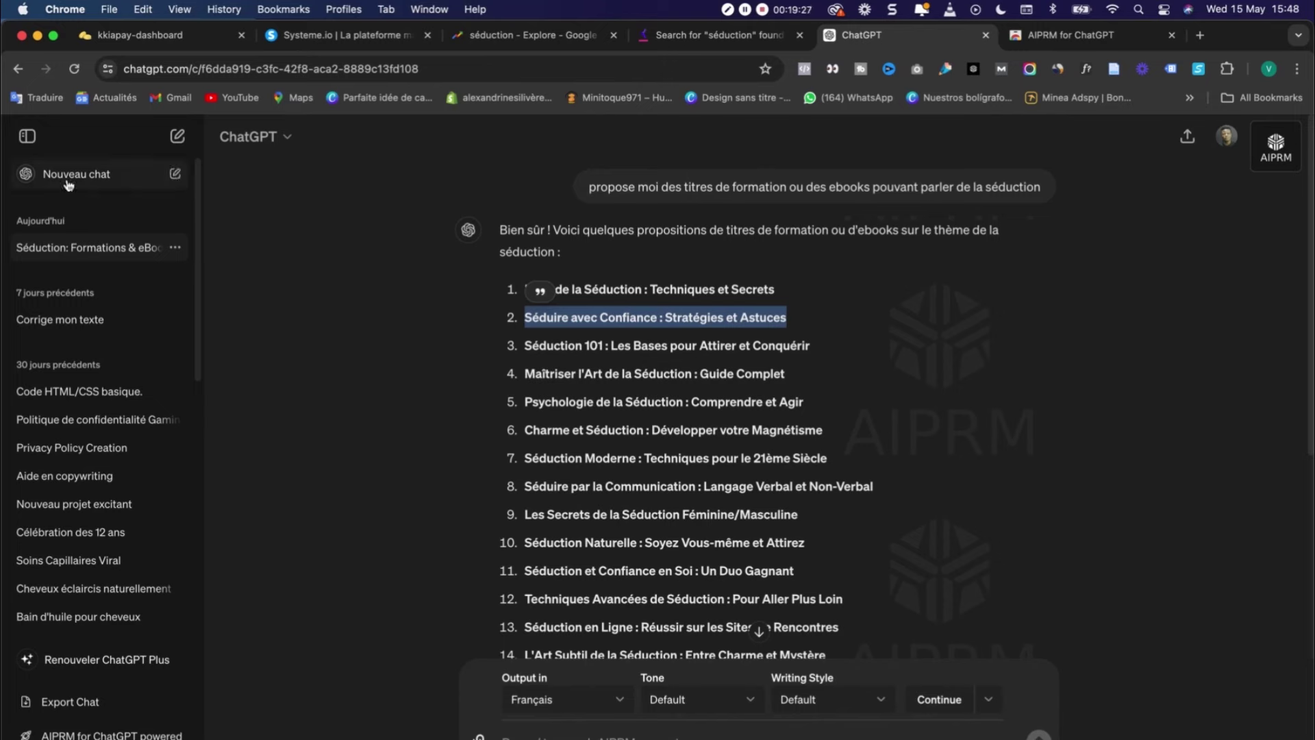
# Step: In a new chat, search AIPRM for 'book', paste the copied title, and select eBook Outline Generator
pyautogui.click(68, 181)
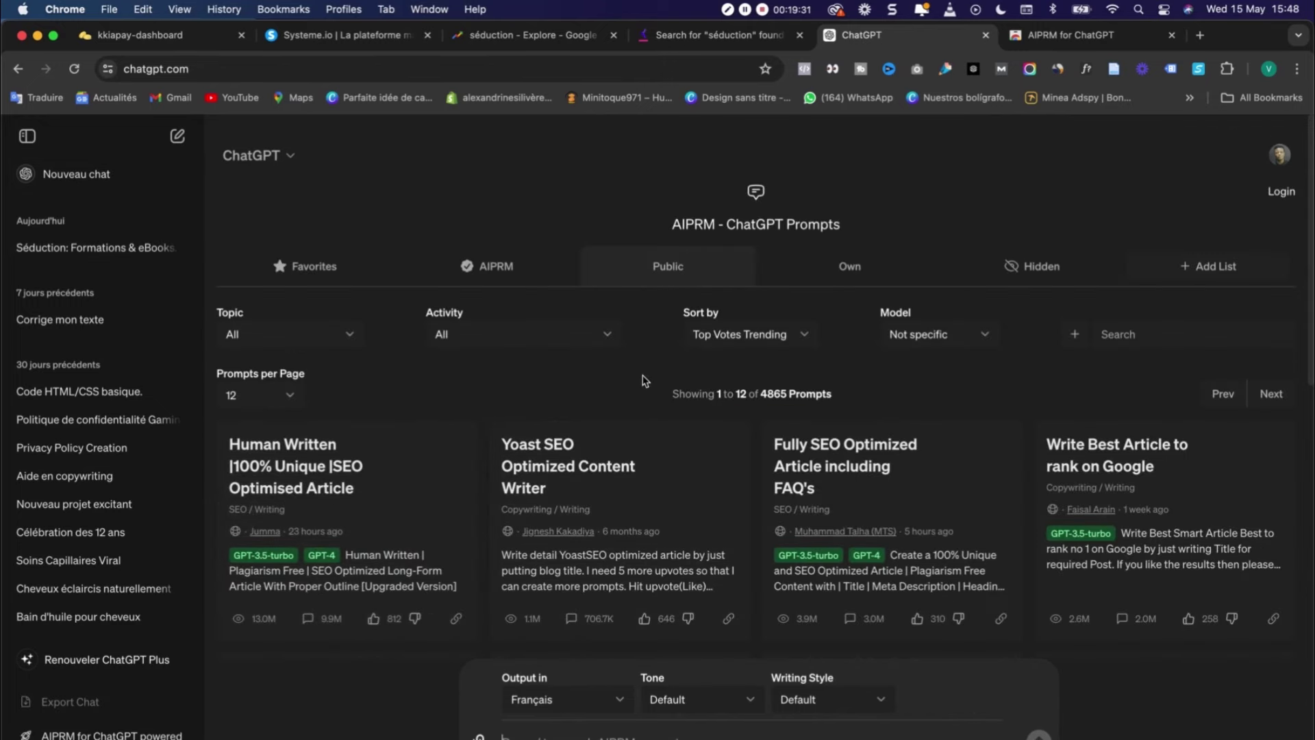
pyautogui.click(1162, 334)
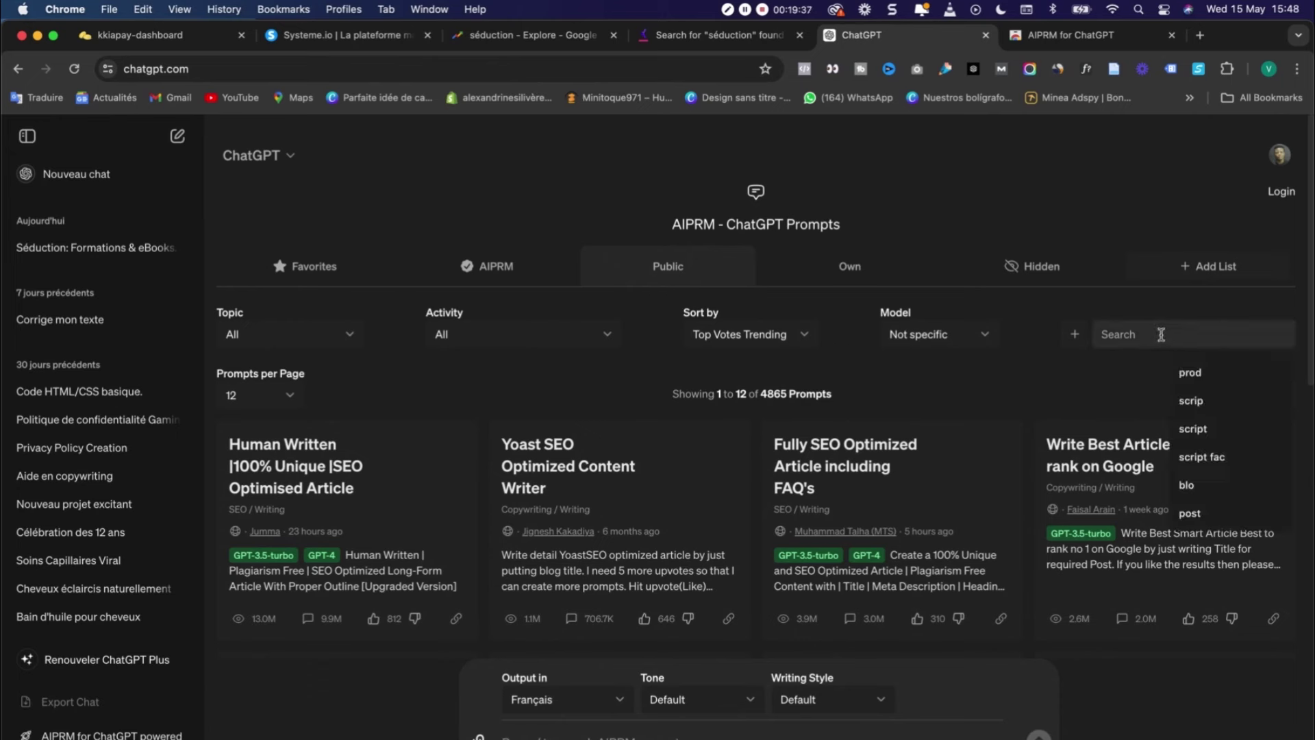
pyautogui.write('book')
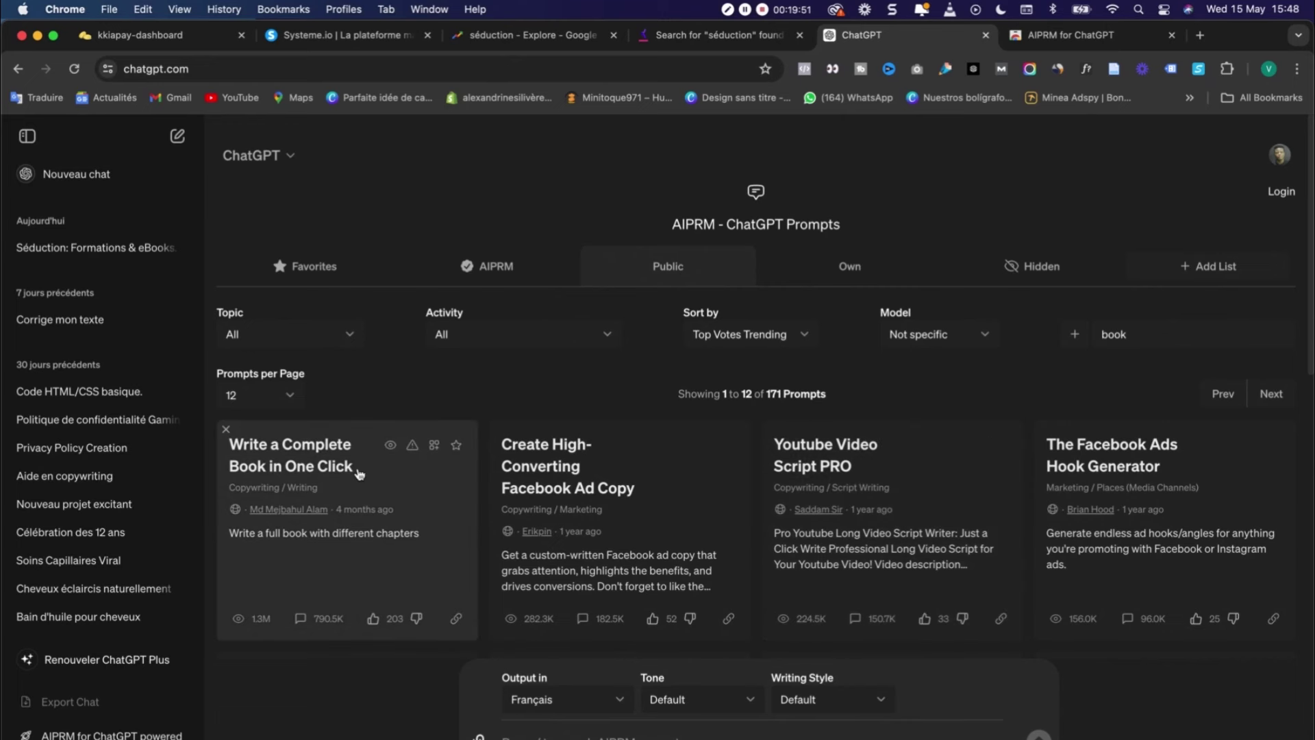
pyautogui.click(359, 473)
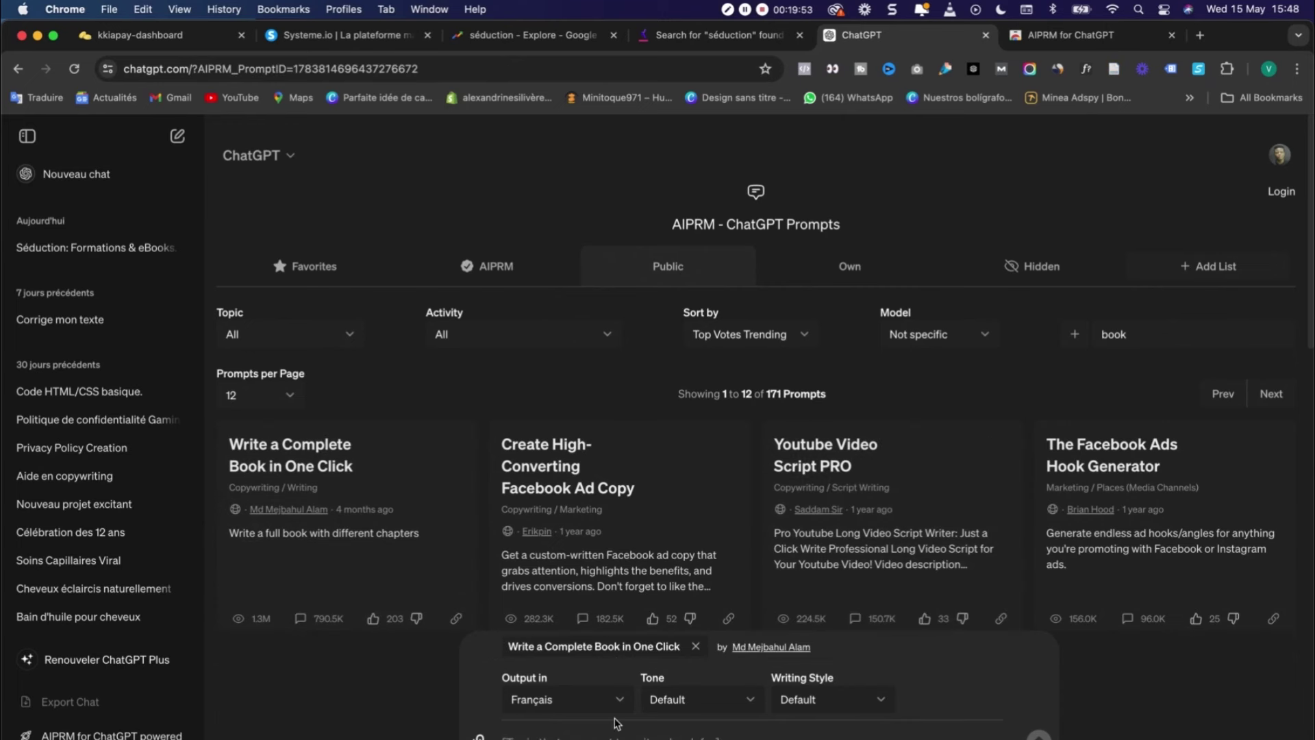
pyautogui.press('super+v')
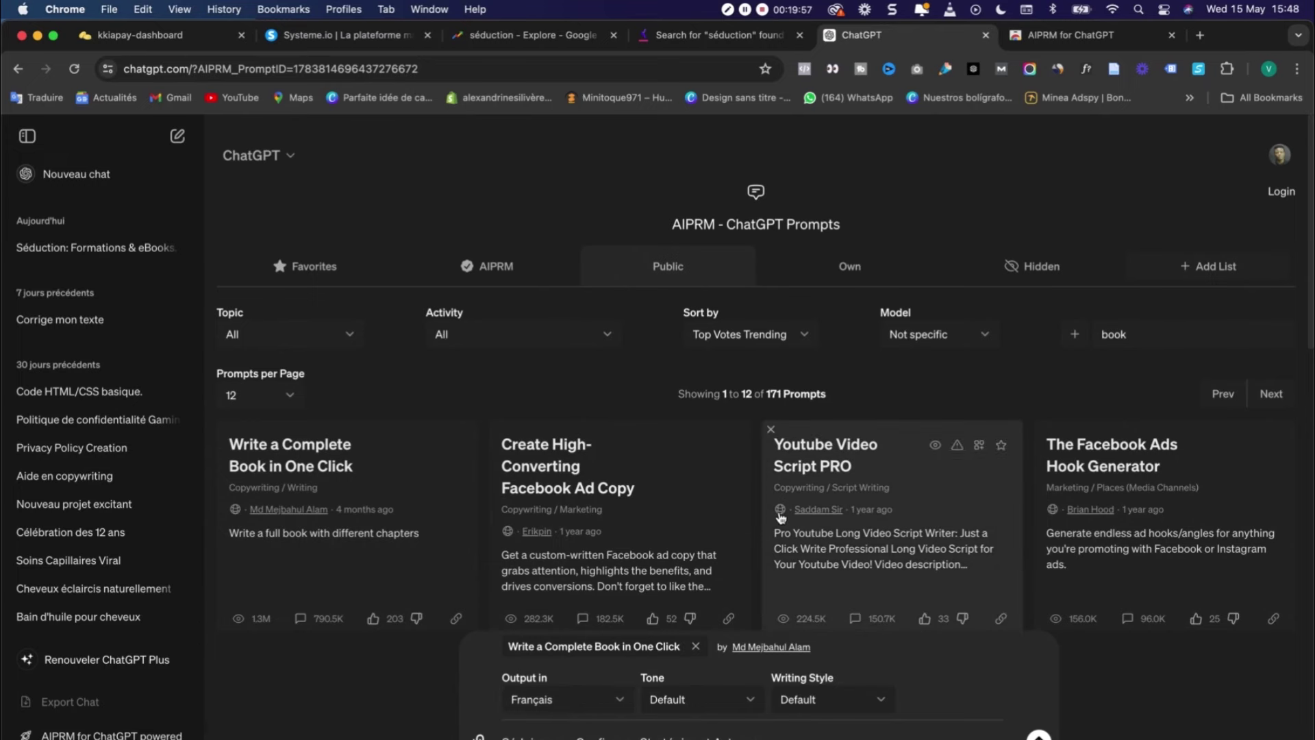
pyautogui.scroll(-5, 781, 517)
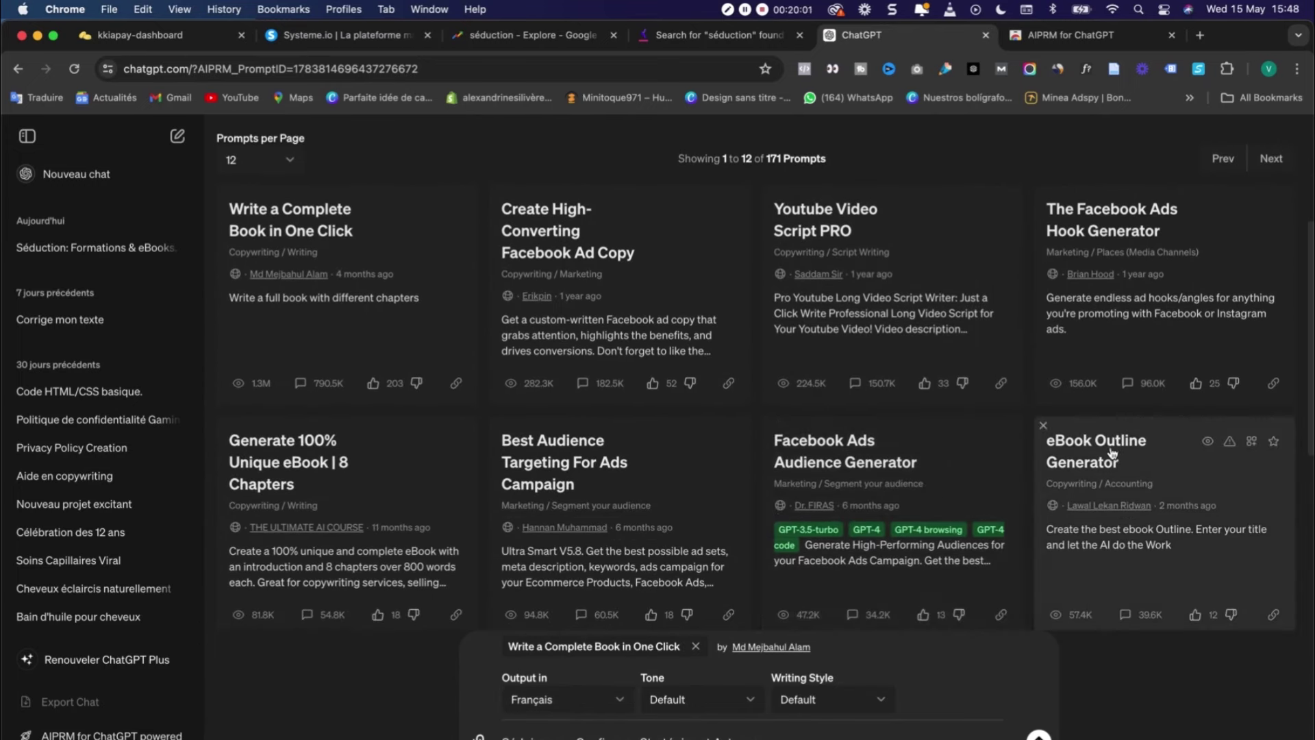
pyautogui.click(1168, 467)
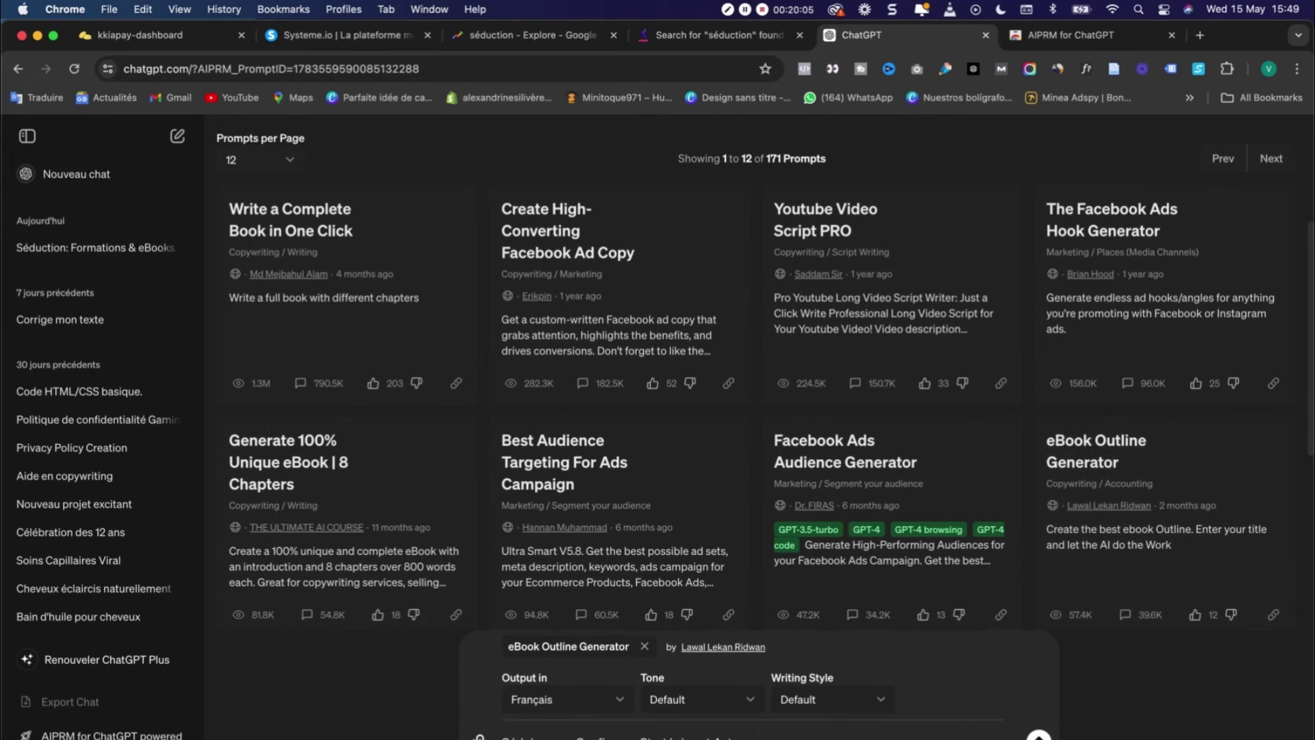
# Step: Generate the French eBook outline for 'Séduire avec Confiance' and look over its chapters
pyautogui.press('Return')
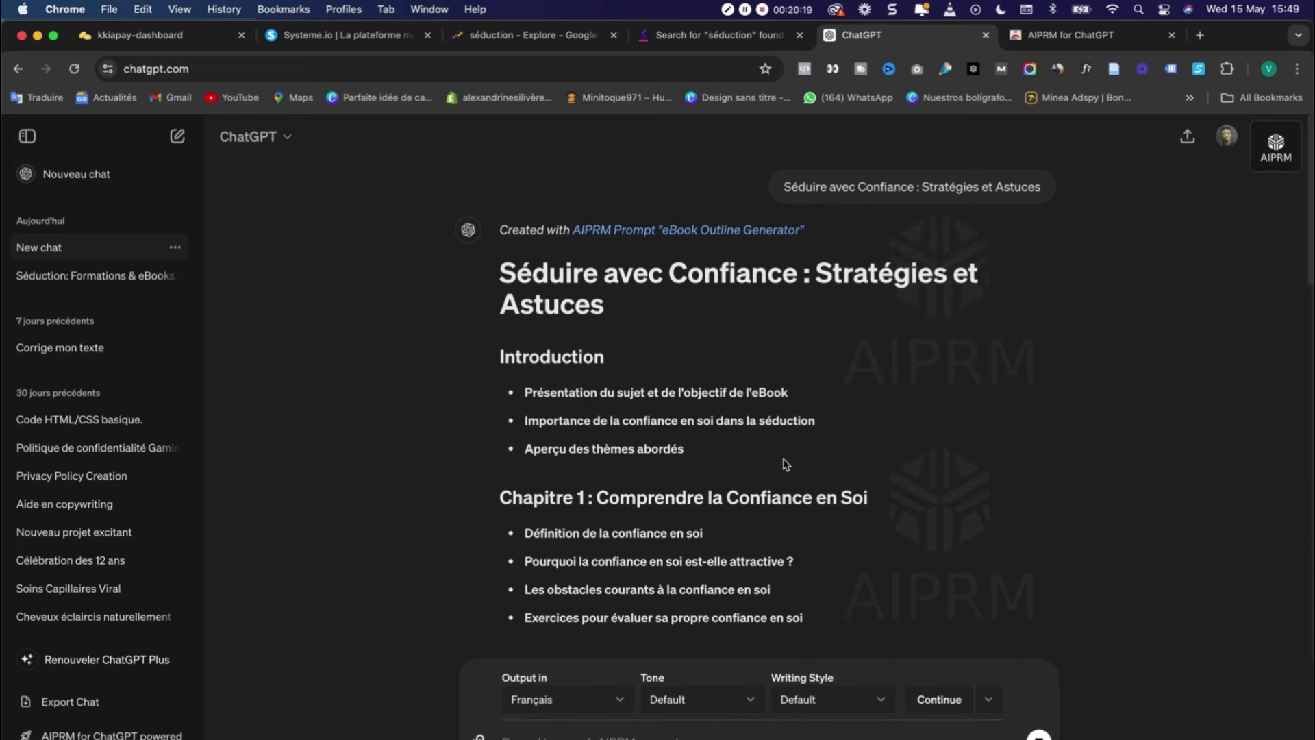
pyautogui.scroll(-20, 785, 463)
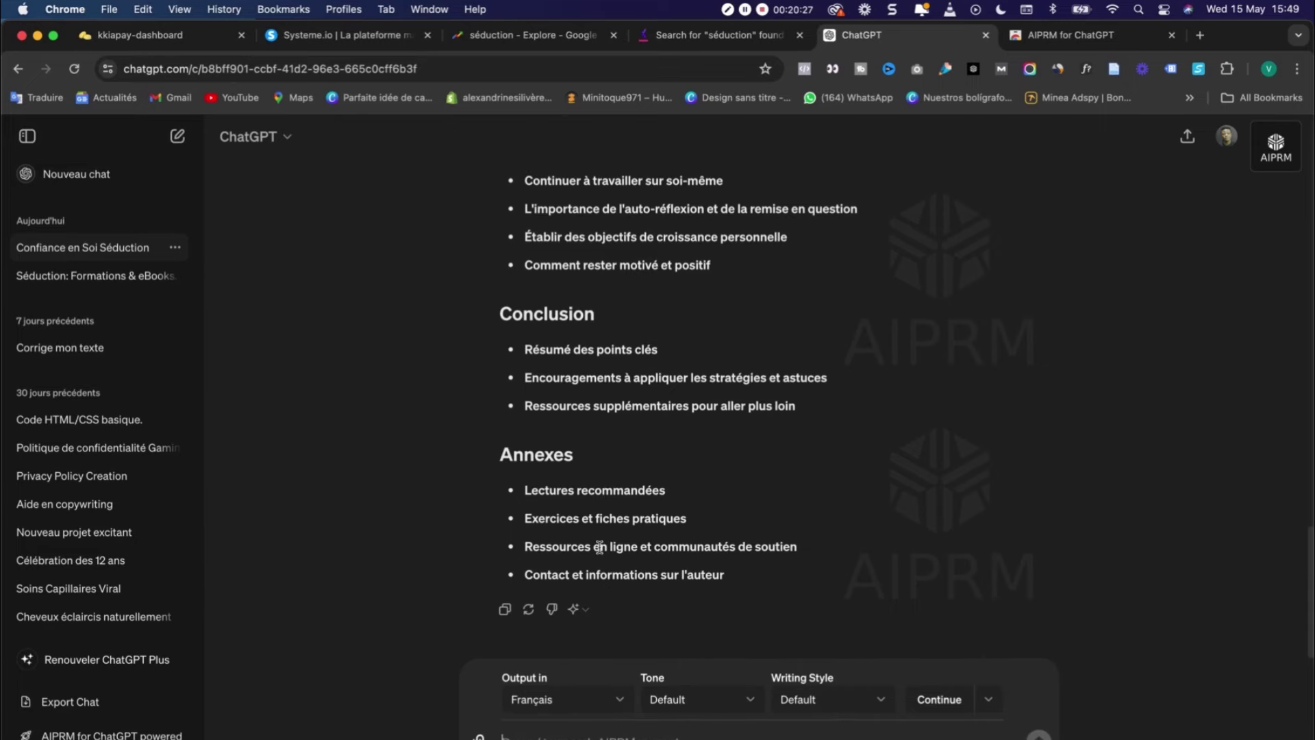
pyautogui.scroll(20, 529, 491)
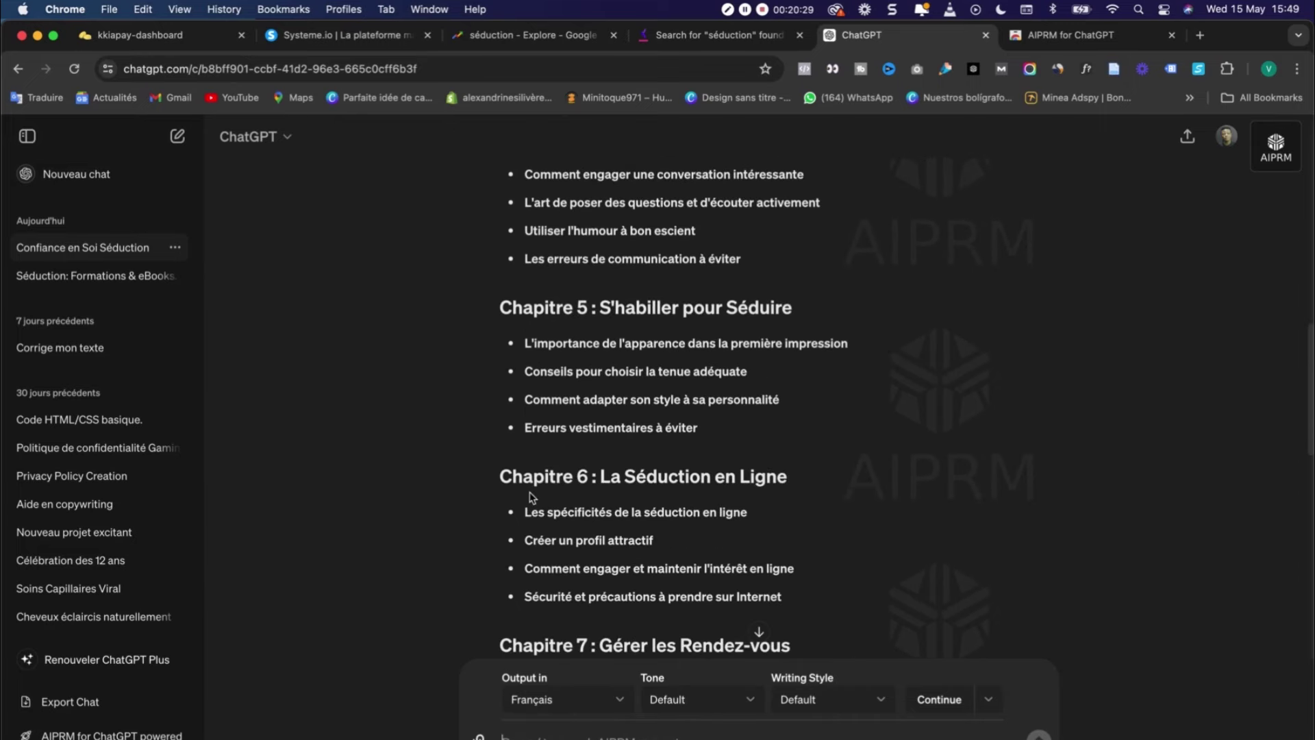
pyautogui.scroll(-10, 529, 491)
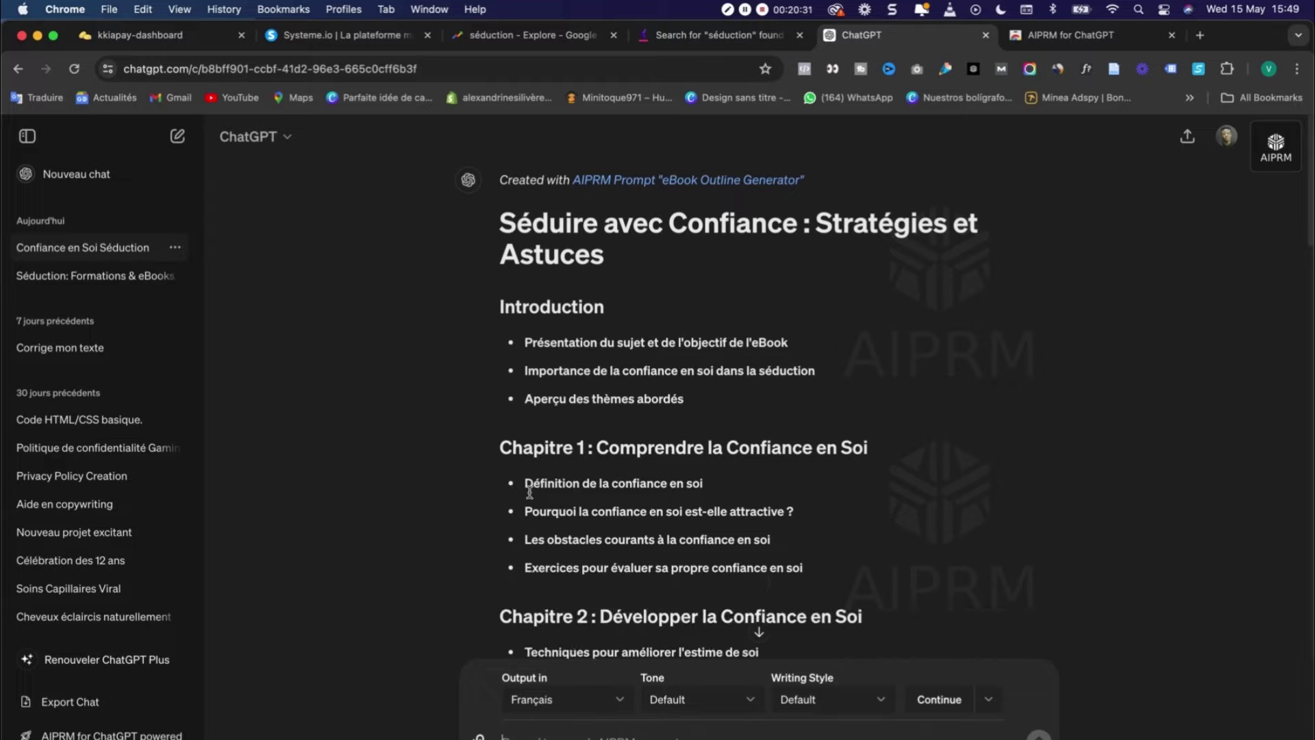
pyautogui.scroll(-7, 530, 491)
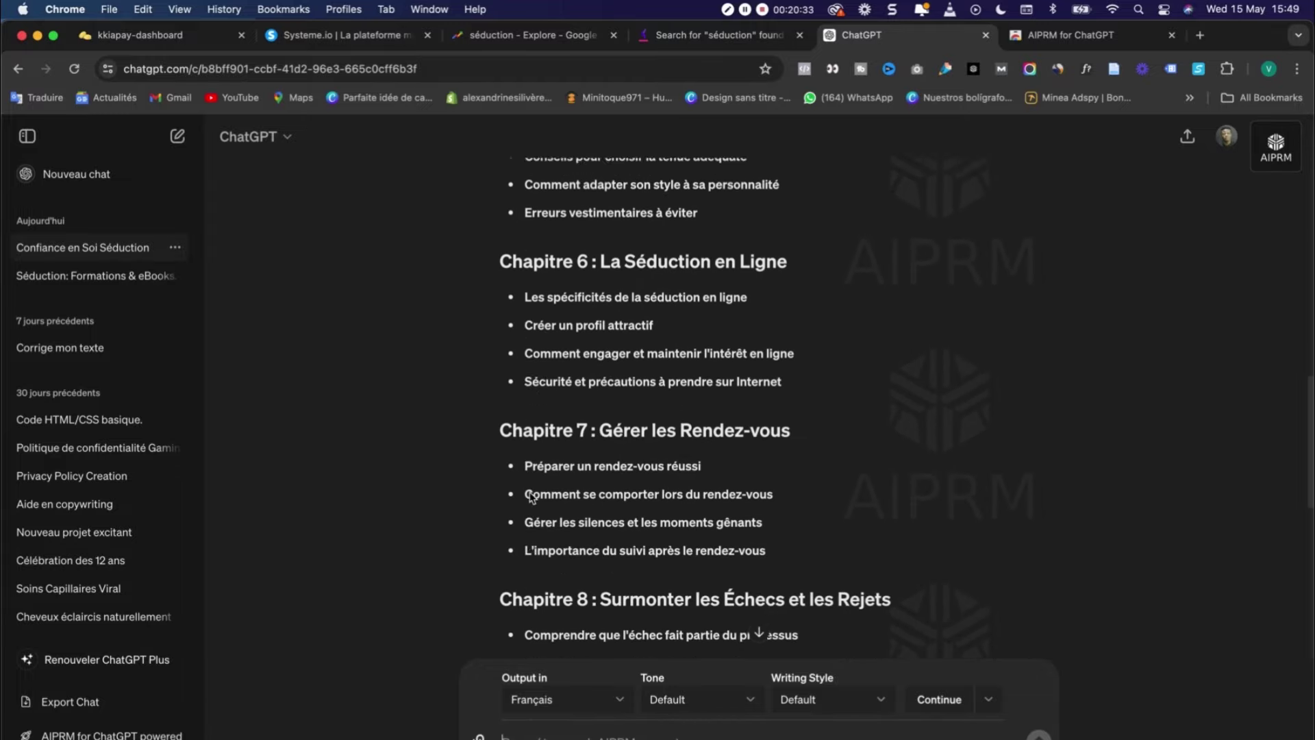
pyautogui.scroll(17, 530, 491)
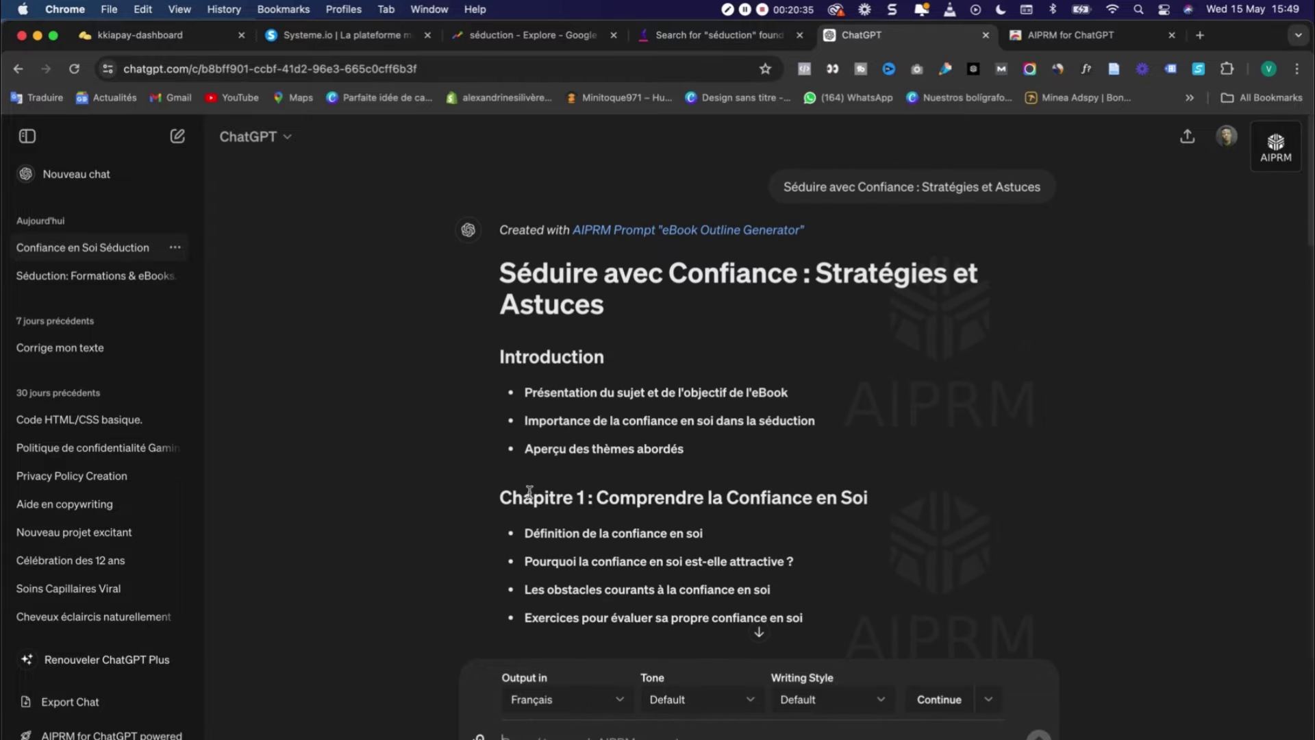
pyautogui.scroll(-12, 529, 491)
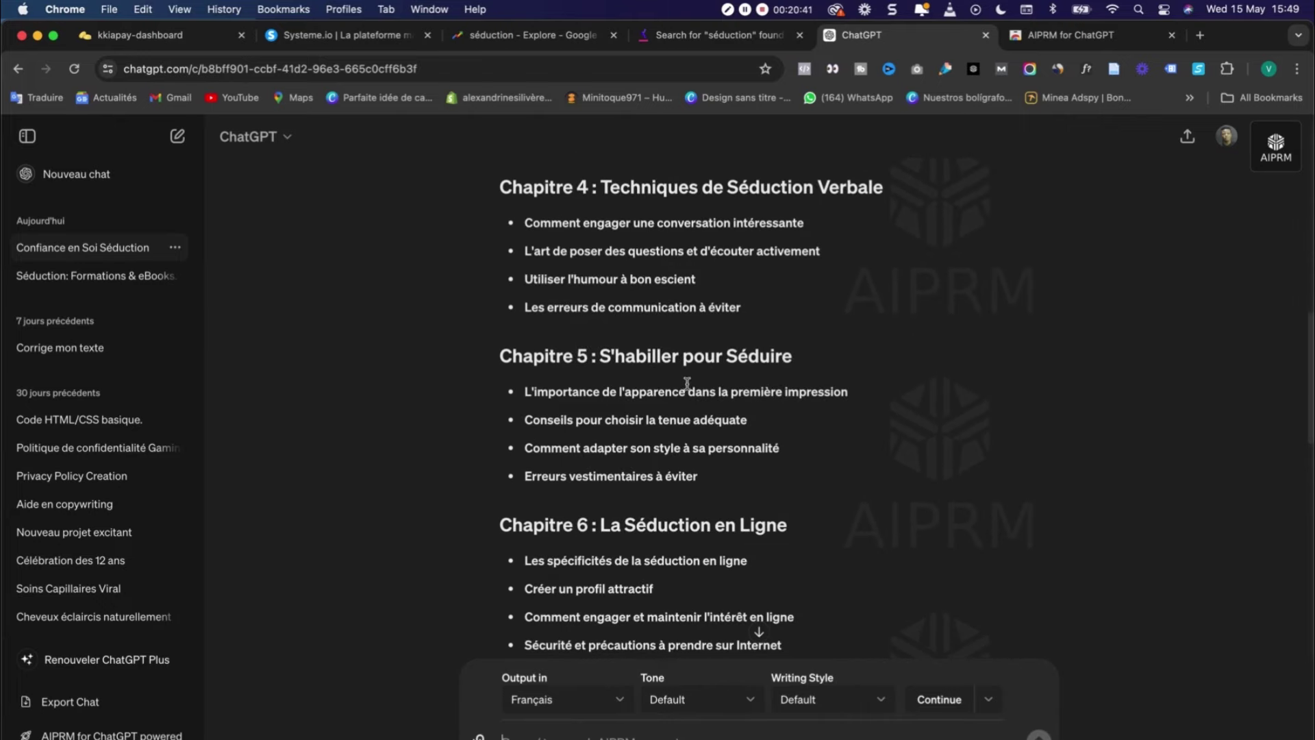
pyautogui.scroll(-2, 687, 384)
pyautogui.scroll(12, 687, 383)
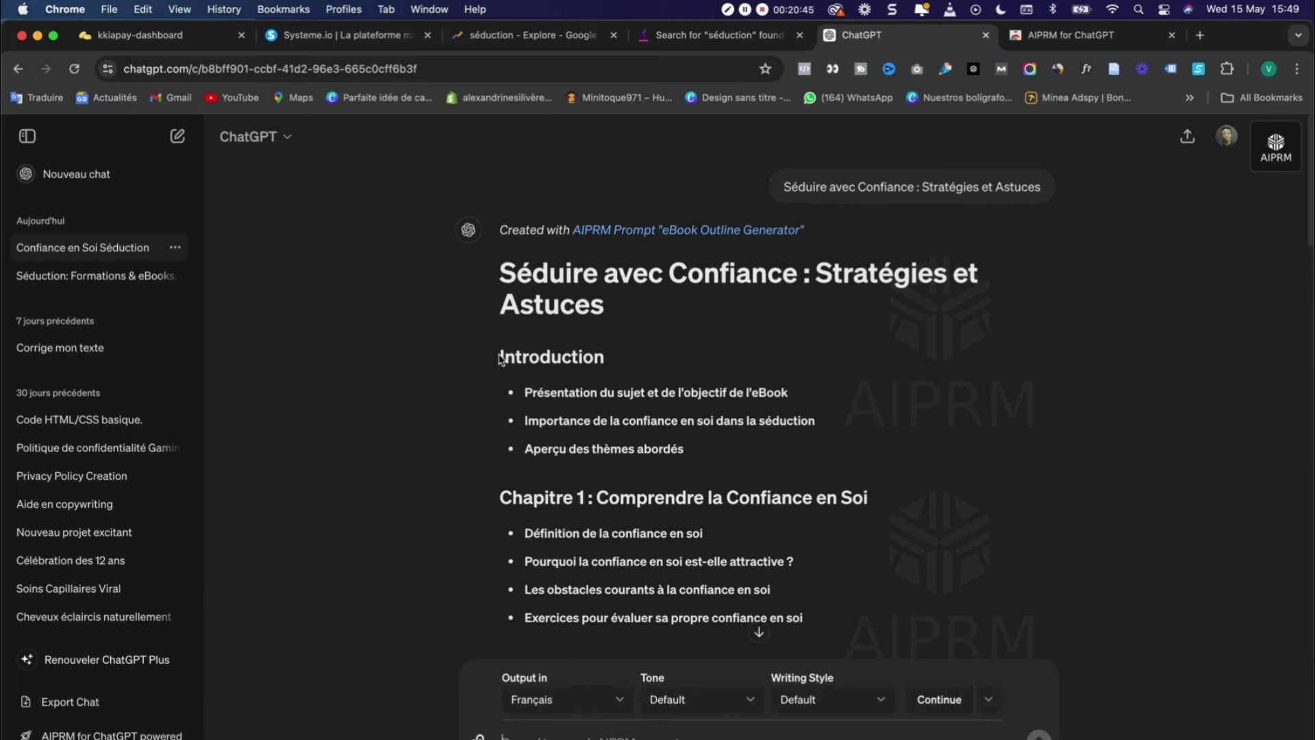
# Step: Select the outline's Introduction heading together with its three bullet points
pyautogui.moveTo(501, 356); pyautogui.dragTo(639, 385)
pyautogui.click(689, 386)
pyautogui.moveTo(499, 357); pyautogui.dragTo(727, 452)
pyautogui.press('super+c')
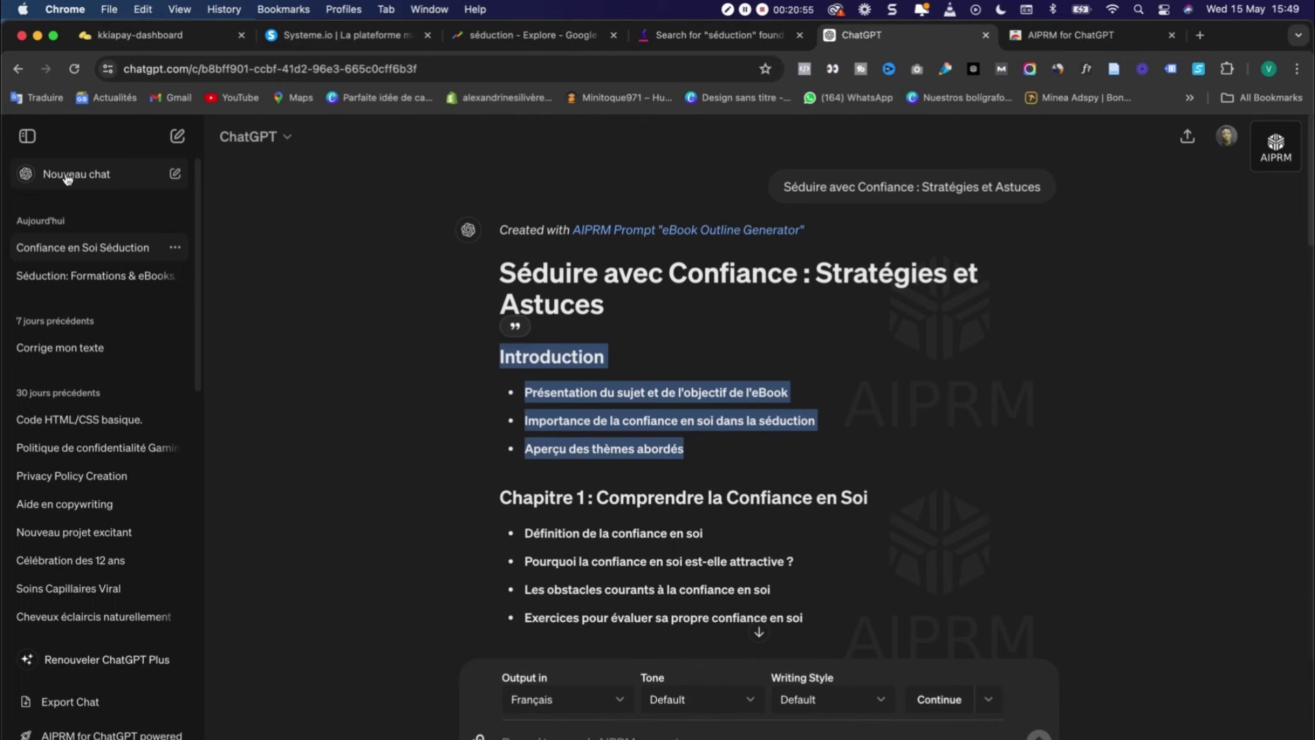
# Step: In a new chat, send the Introduction outline plus a colon to Write a Complete Book in One Click
pyautogui.click(84, 177)
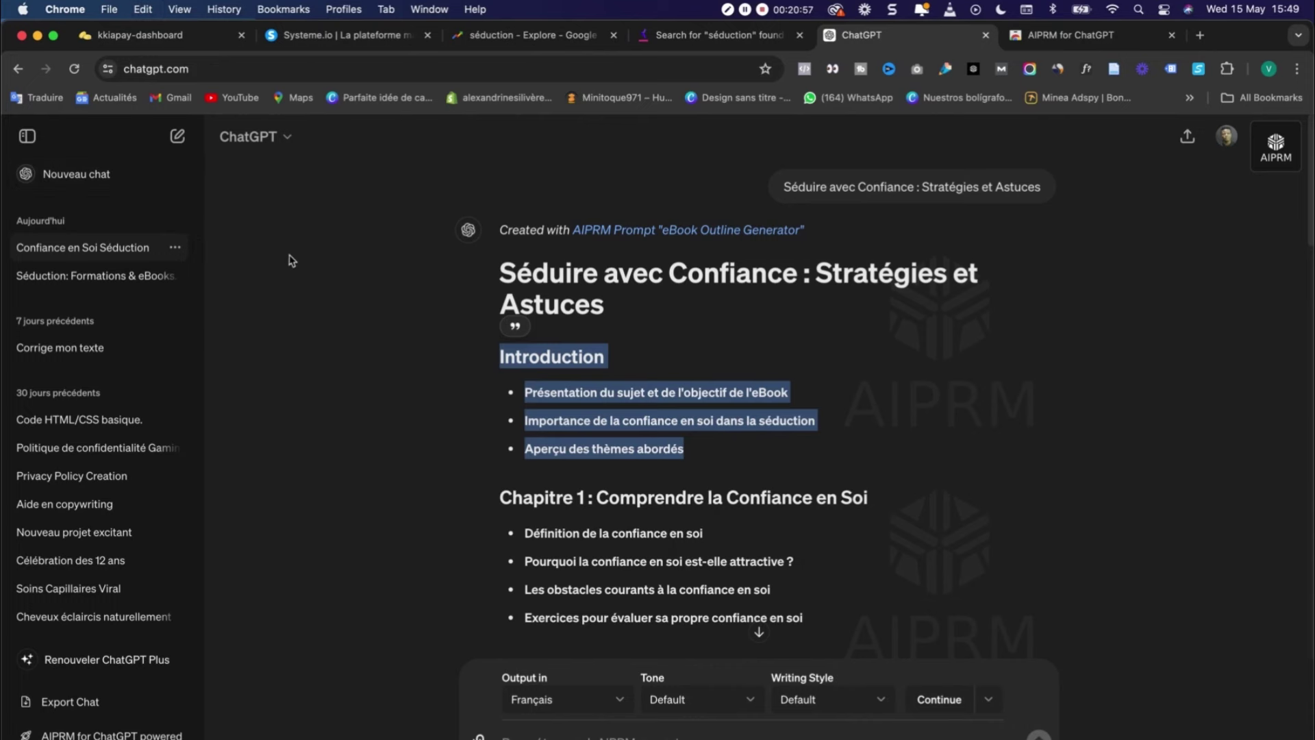
pyautogui.click(95, 179)
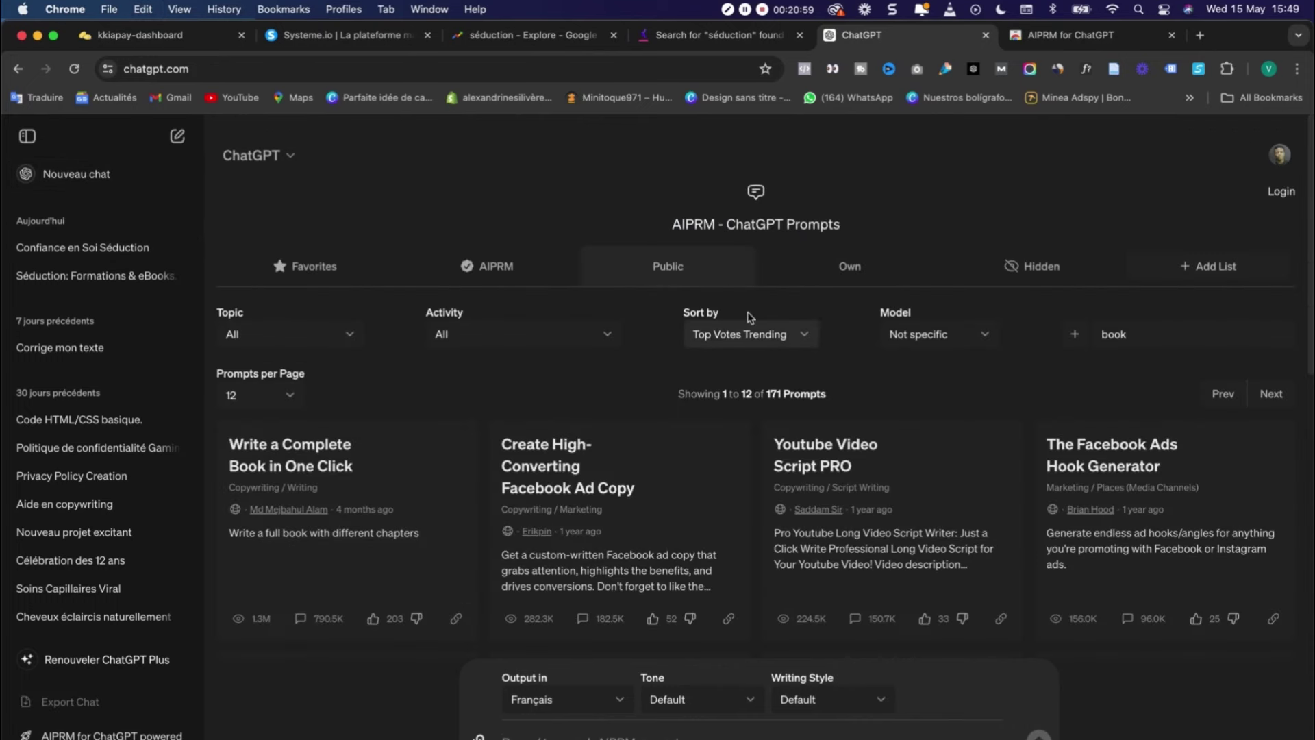
pyautogui.click(1135, 336)
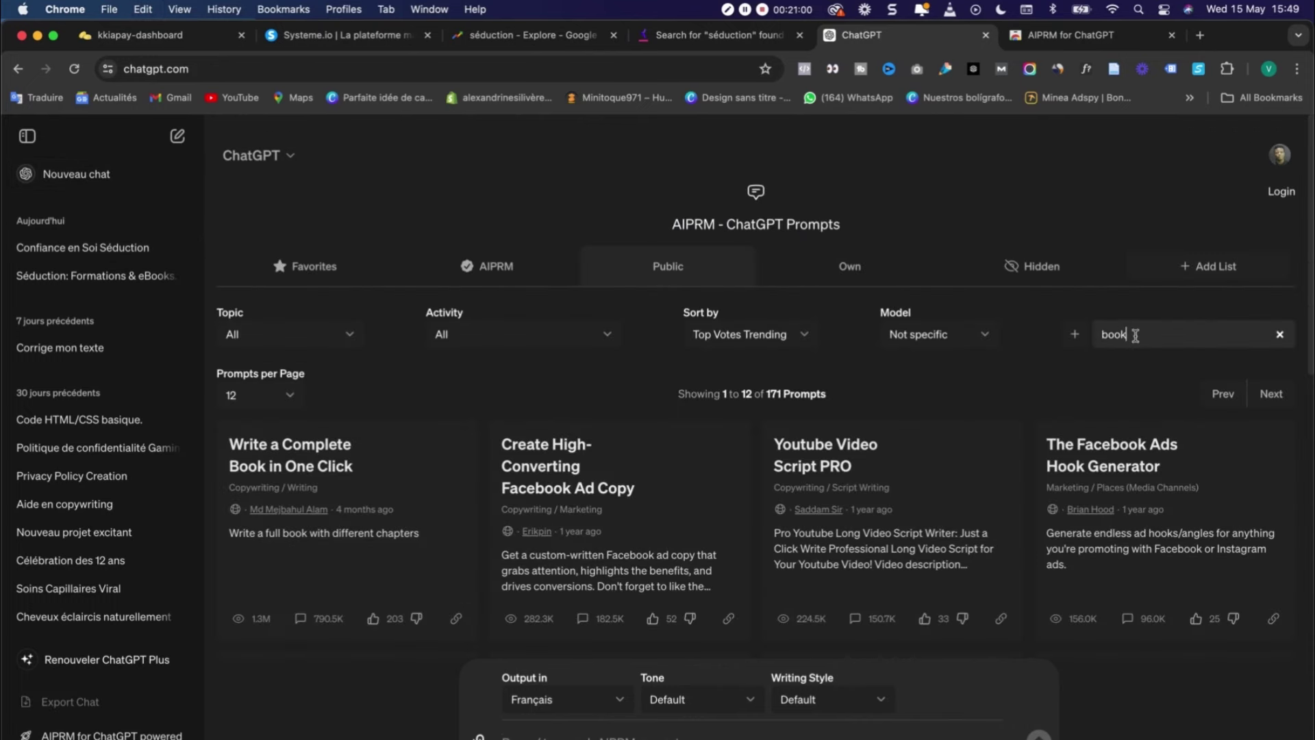
pyautogui.click(365, 493)
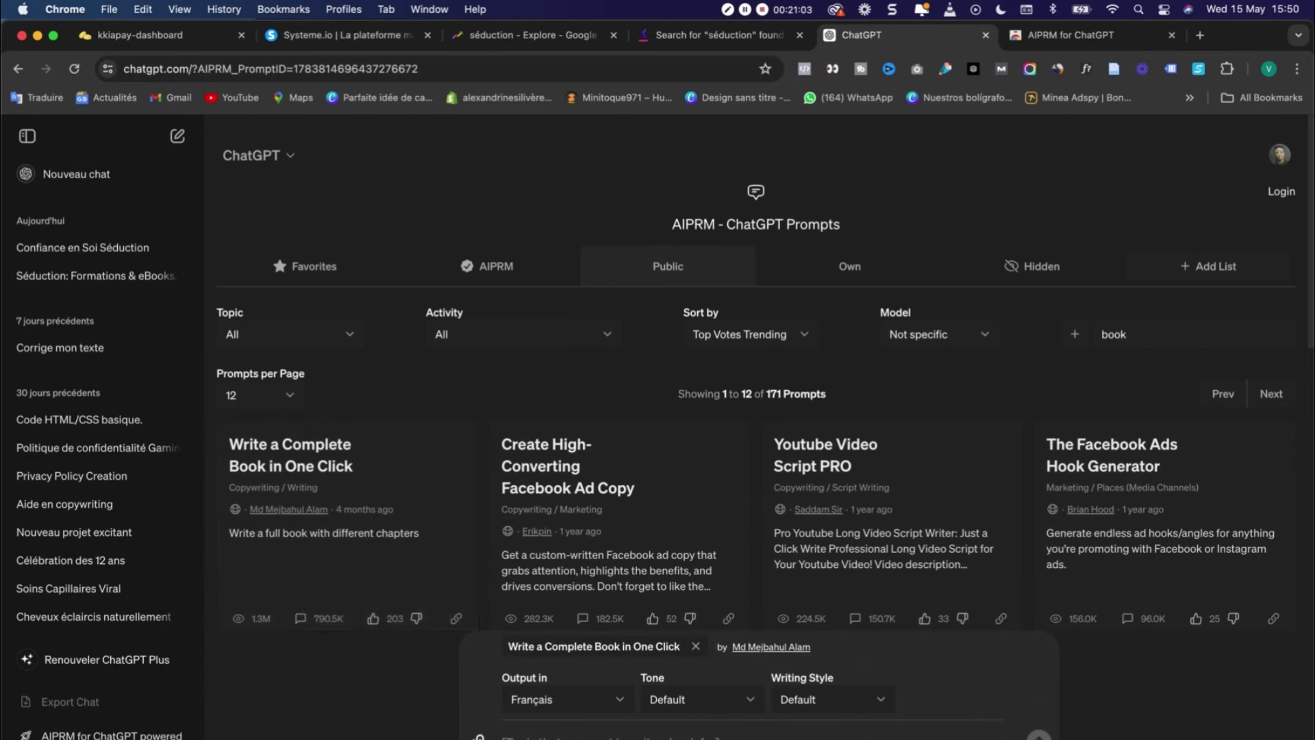
pyautogui.press('super+v')
pyautogui.click(574, 688)
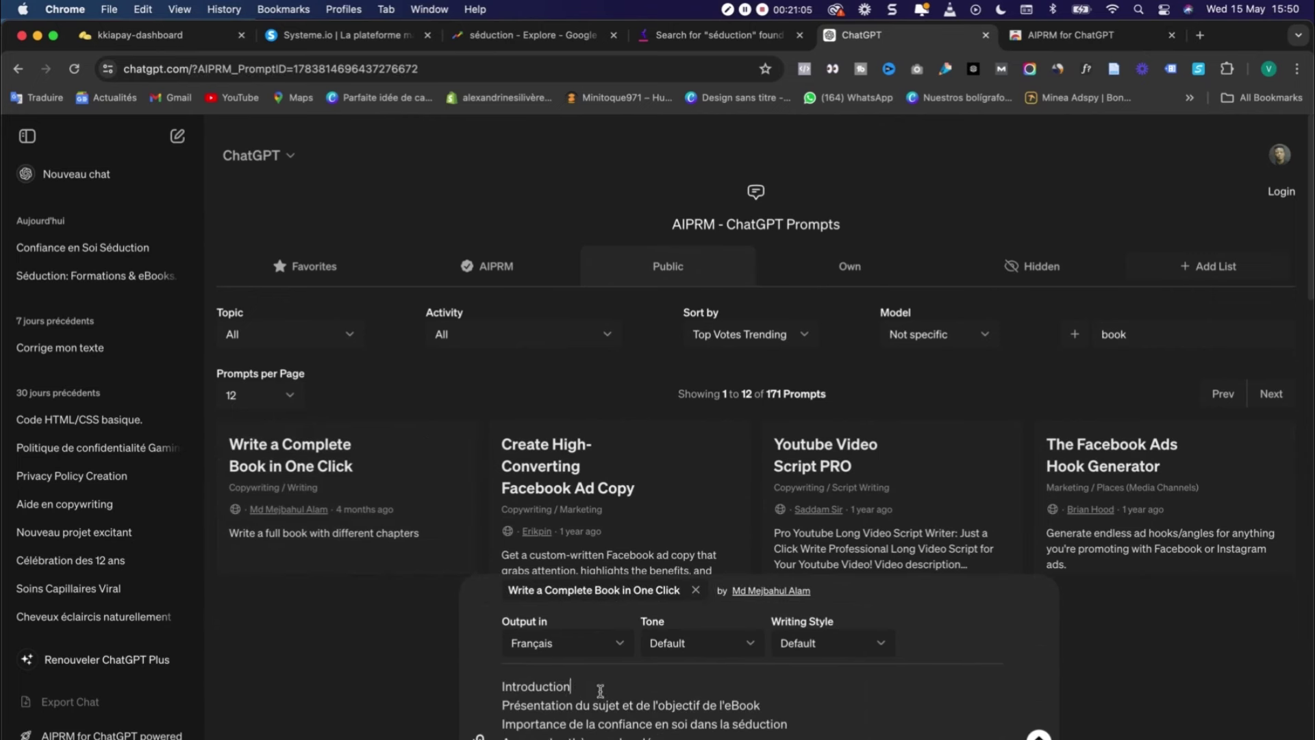
pyautogui.write(':')
pyautogui.press('Return')
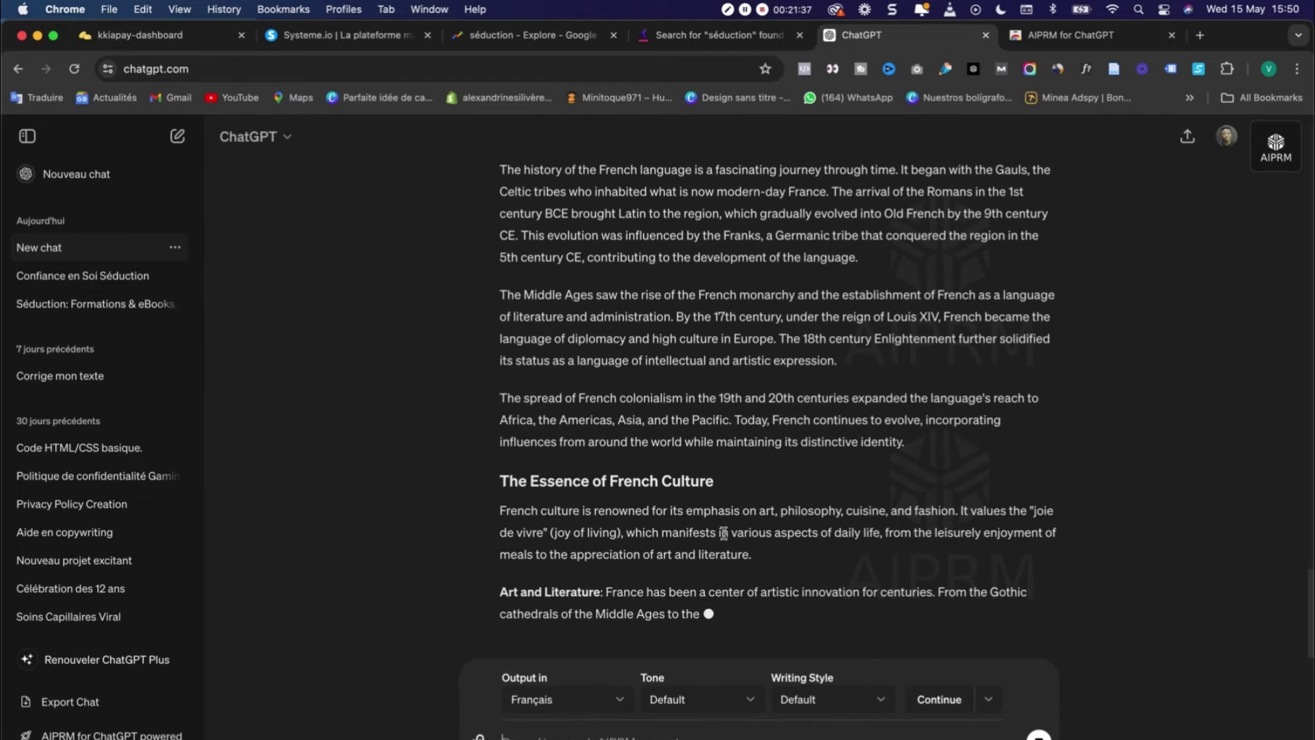
pyautogui.scroll(10, 725, 535)
pyautogui.scroll(15, 725, 537)
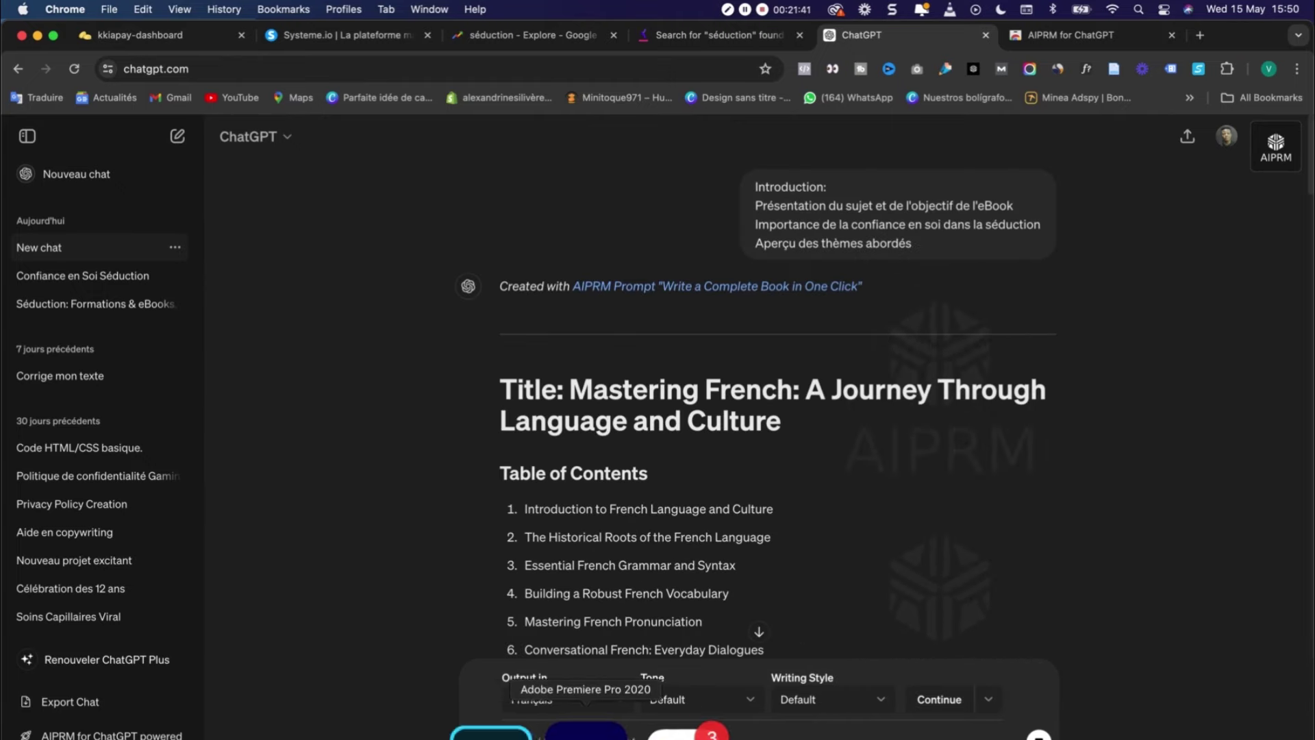
# Step: In a new chat, ask for help creating a seduction e-book, then say the plan and title exist
pyautogui.click(80, 176)
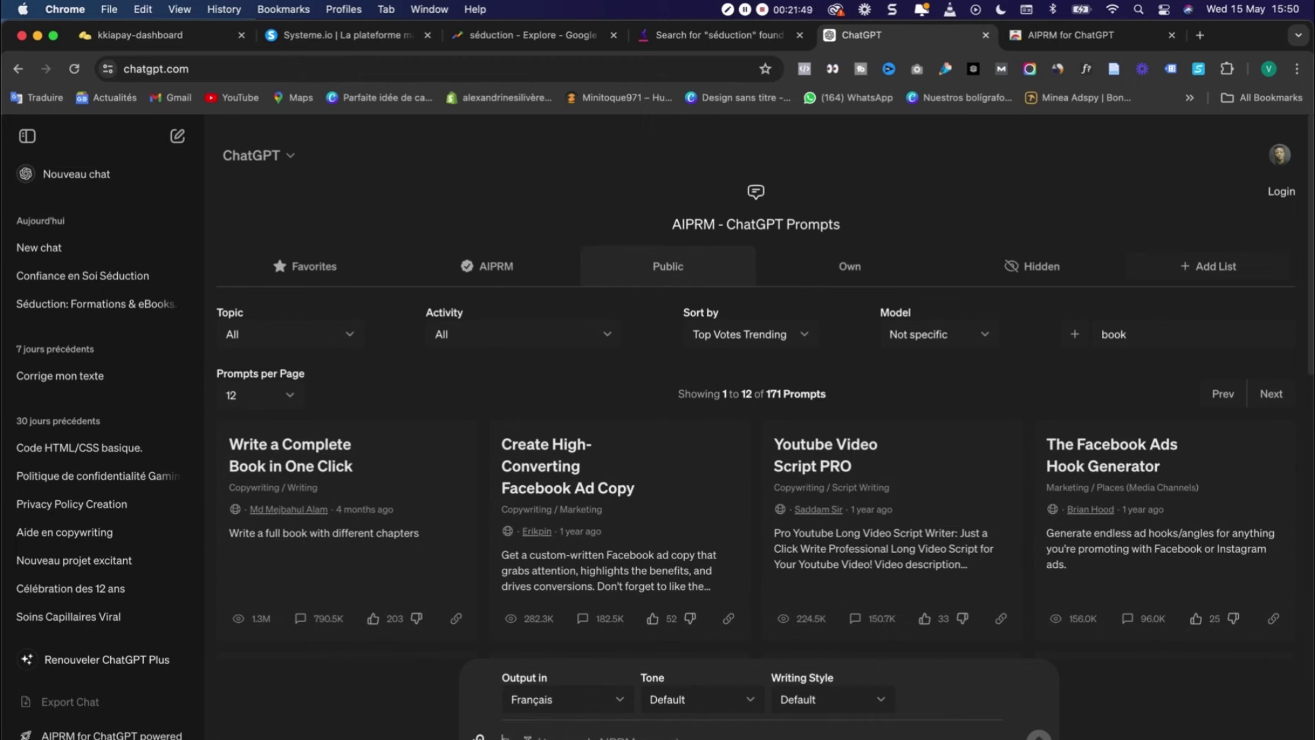
pyautogui.write('a')
pyautogui.press('super+a')
pyautogui.write('Je créer un e-book dans la séduction')
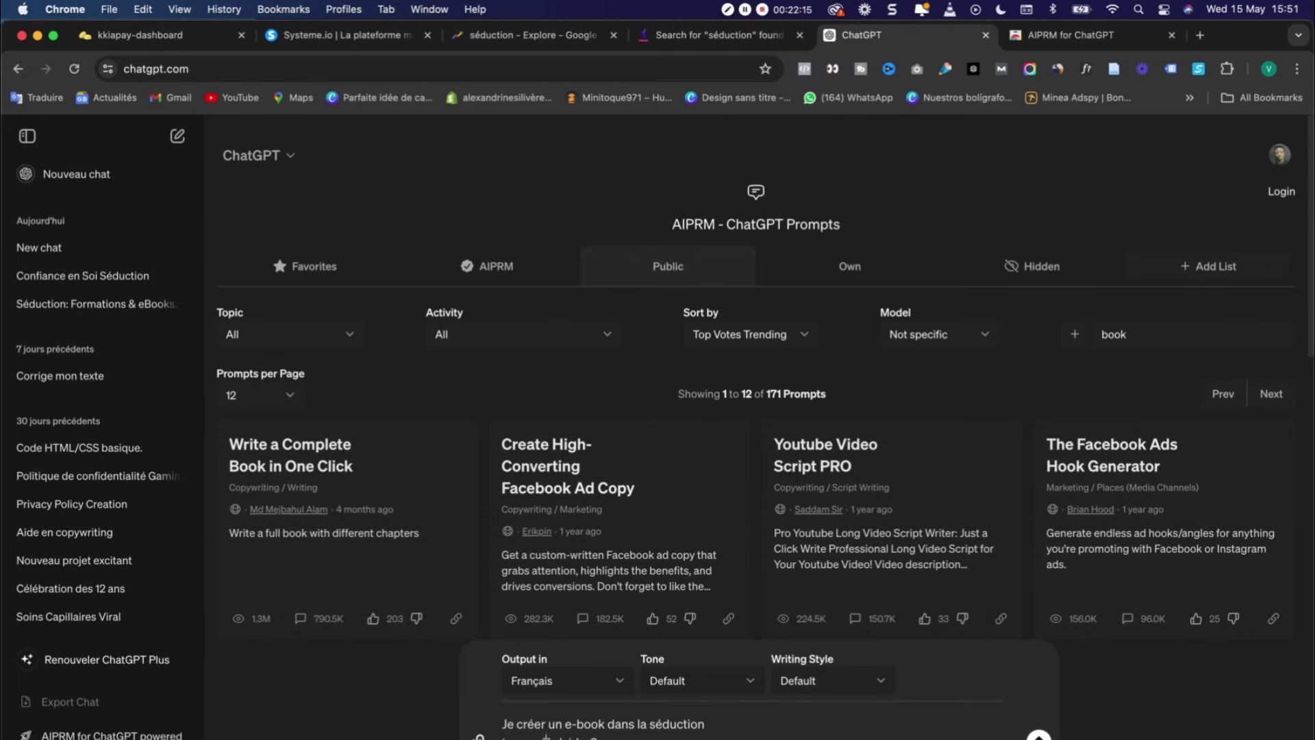
pyautogui.press('Return')
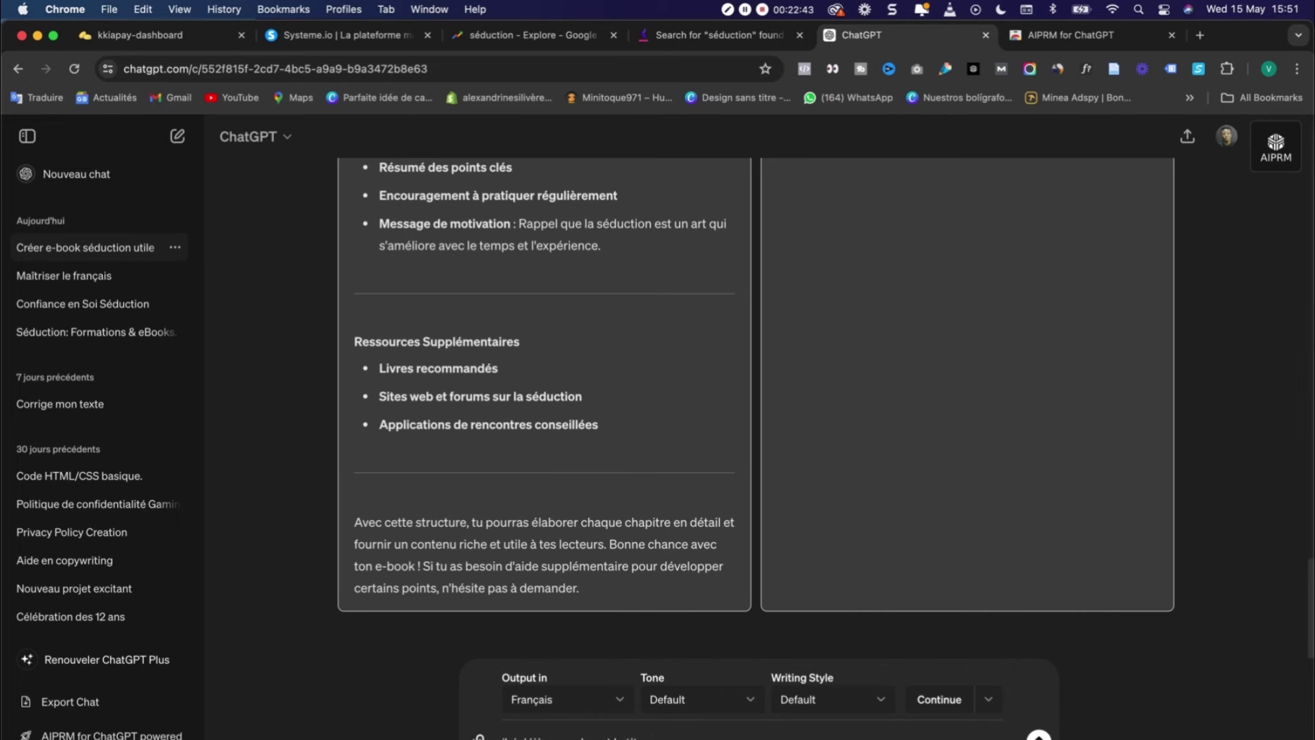
pyautogui.press('Return')
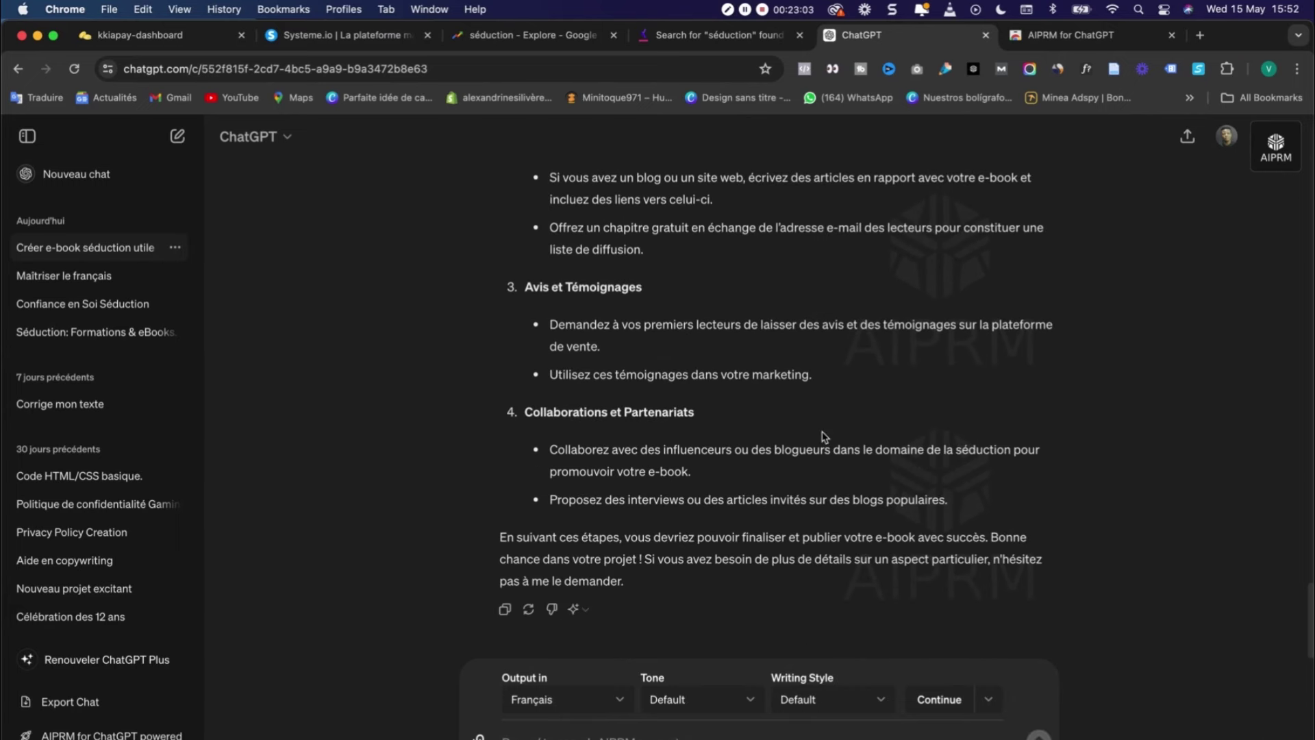
# Step: Copy the full 'Séduire avec Confiance' outline and paste it into the Créer e-book séduction utile chat
pyautogui.click(81, 277)
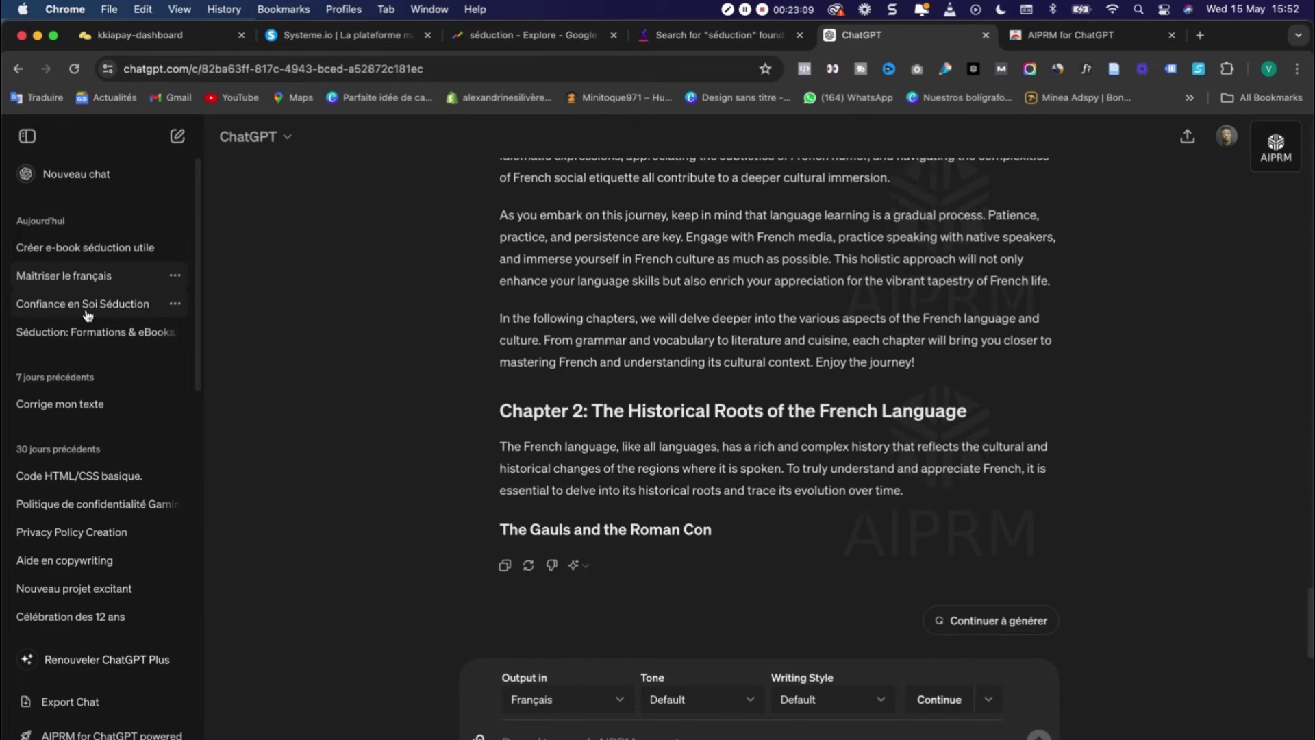
pyautogui.click(86, 308)
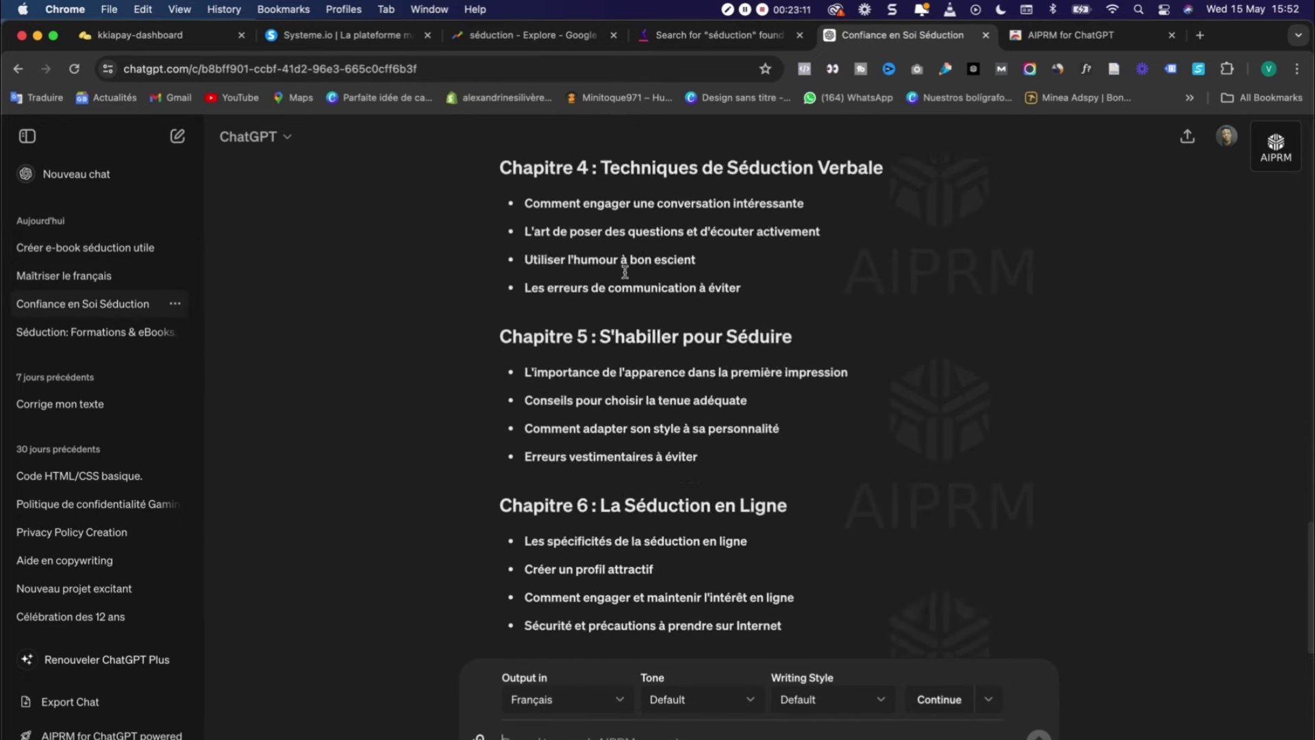
pyautogui.scroll(12, 624, 272)
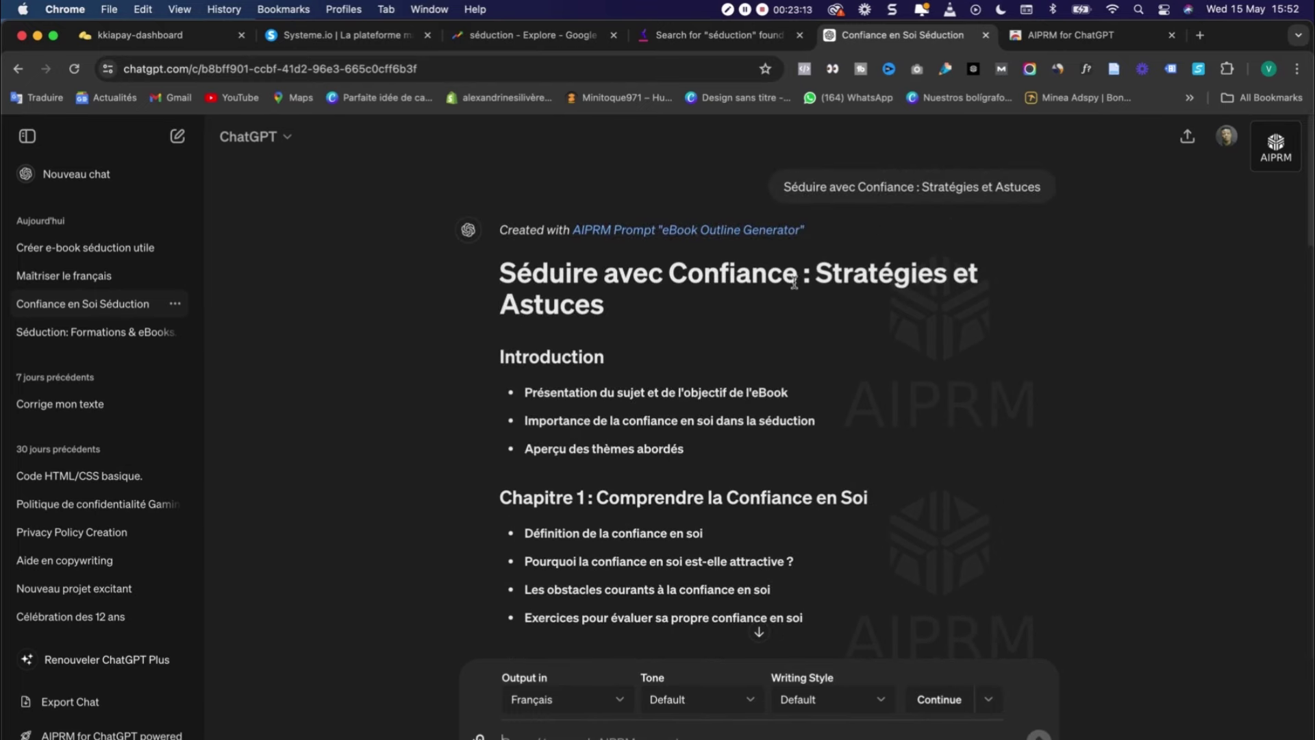
pyautogui.moveTo(500, 269); pyautogui.dragTo(602, 308)
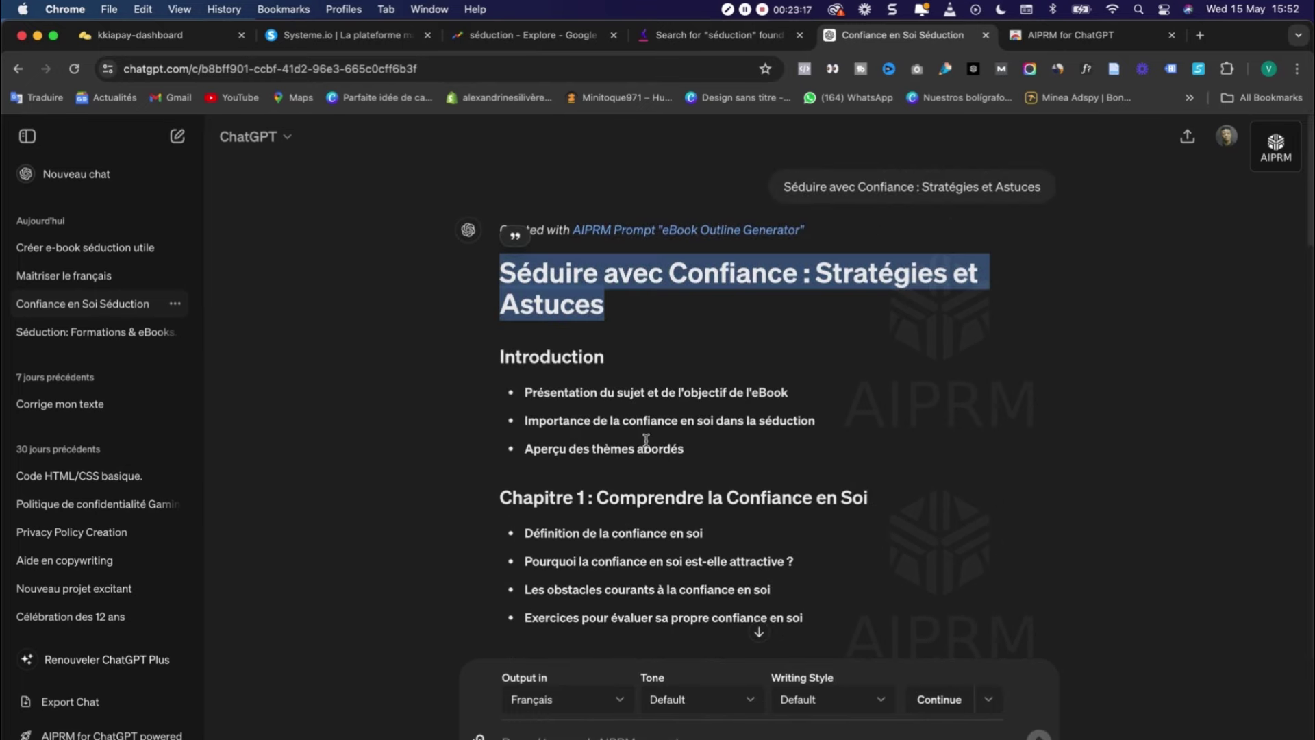
pyautogui.keyDown('shift'); pyautogui.click(688, 456); pyautogui.keyUp('shift')
pyautogui.scroll(-20, 690, 457)
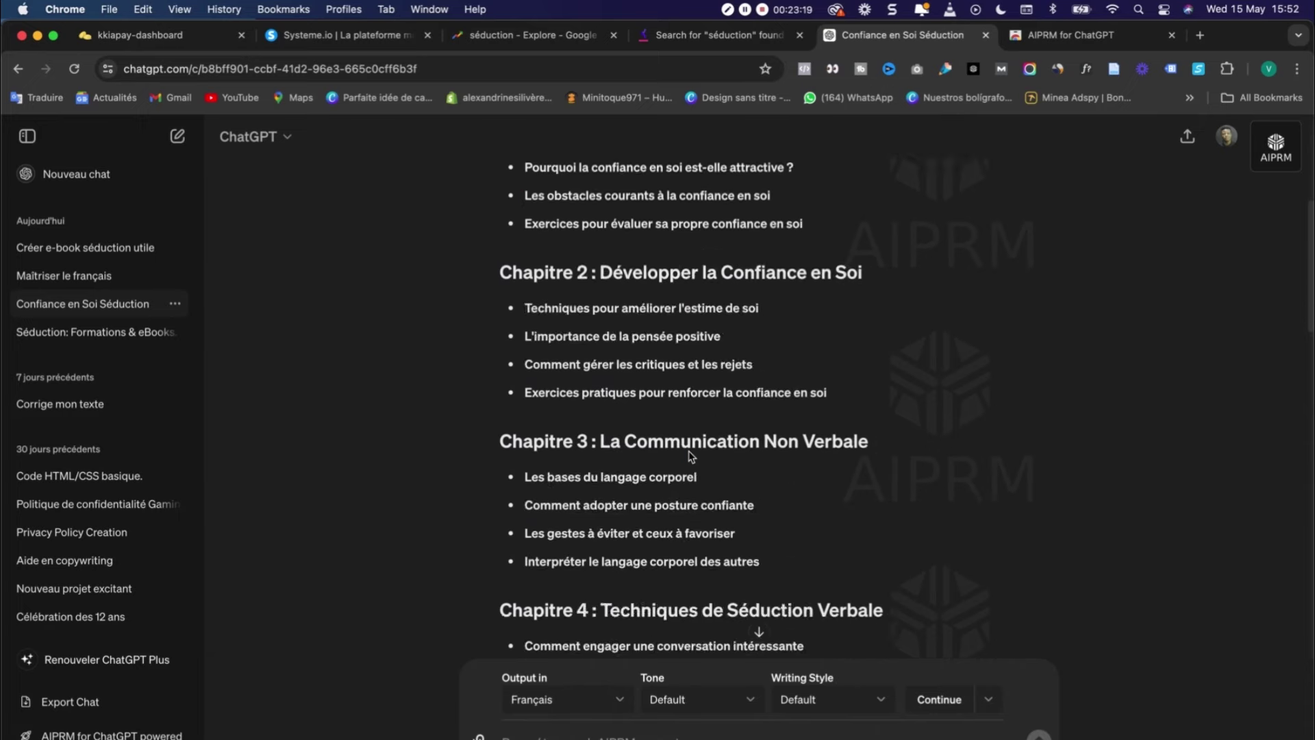
pyautogui.scroll(-2, 690, 457)
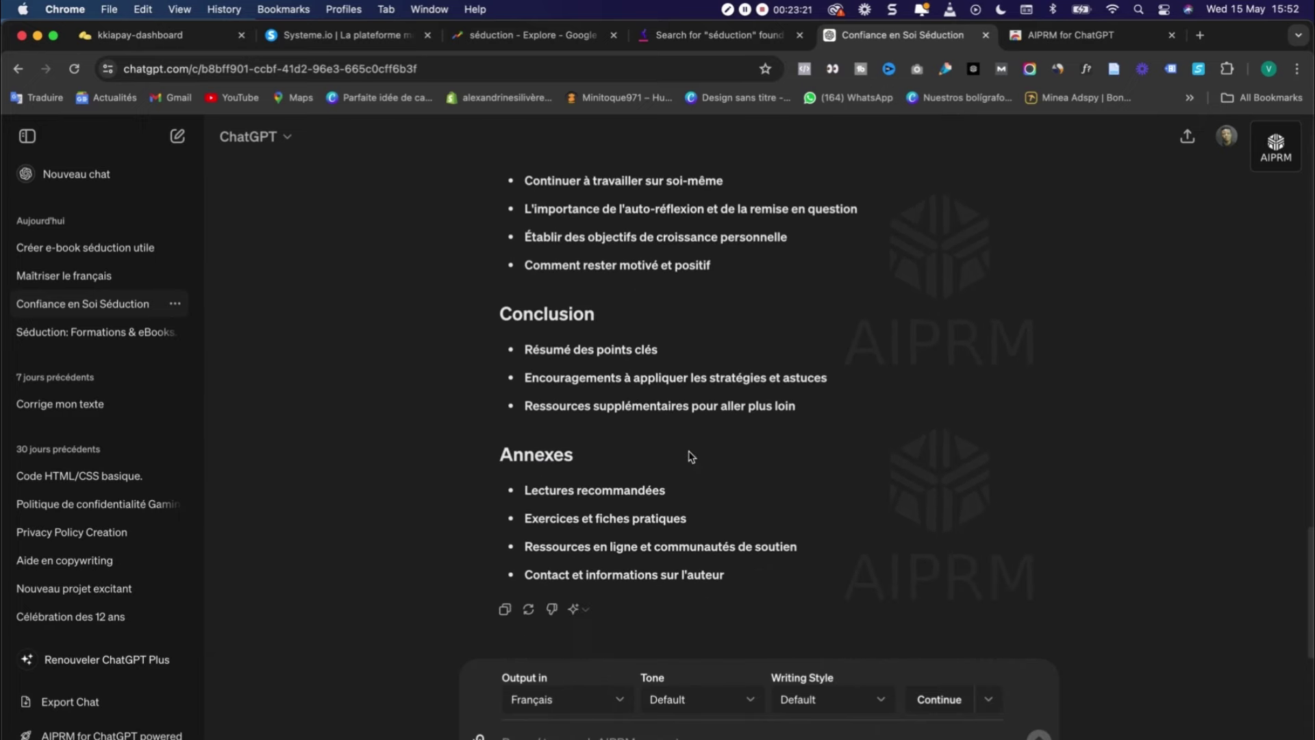
pyautogui.keyDown('shift'); pyautogui.click(738, 583); pyautogui.keyUp('shift')
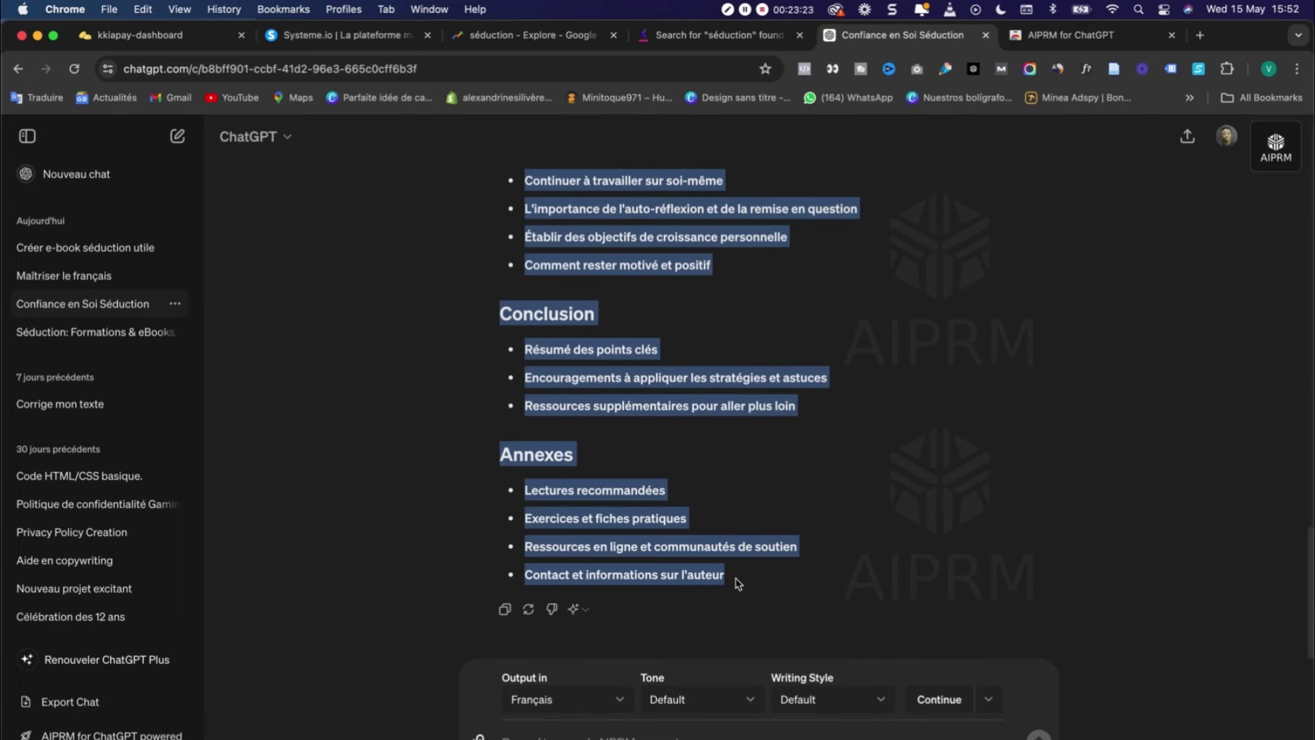
pyautogui.press('super+c')
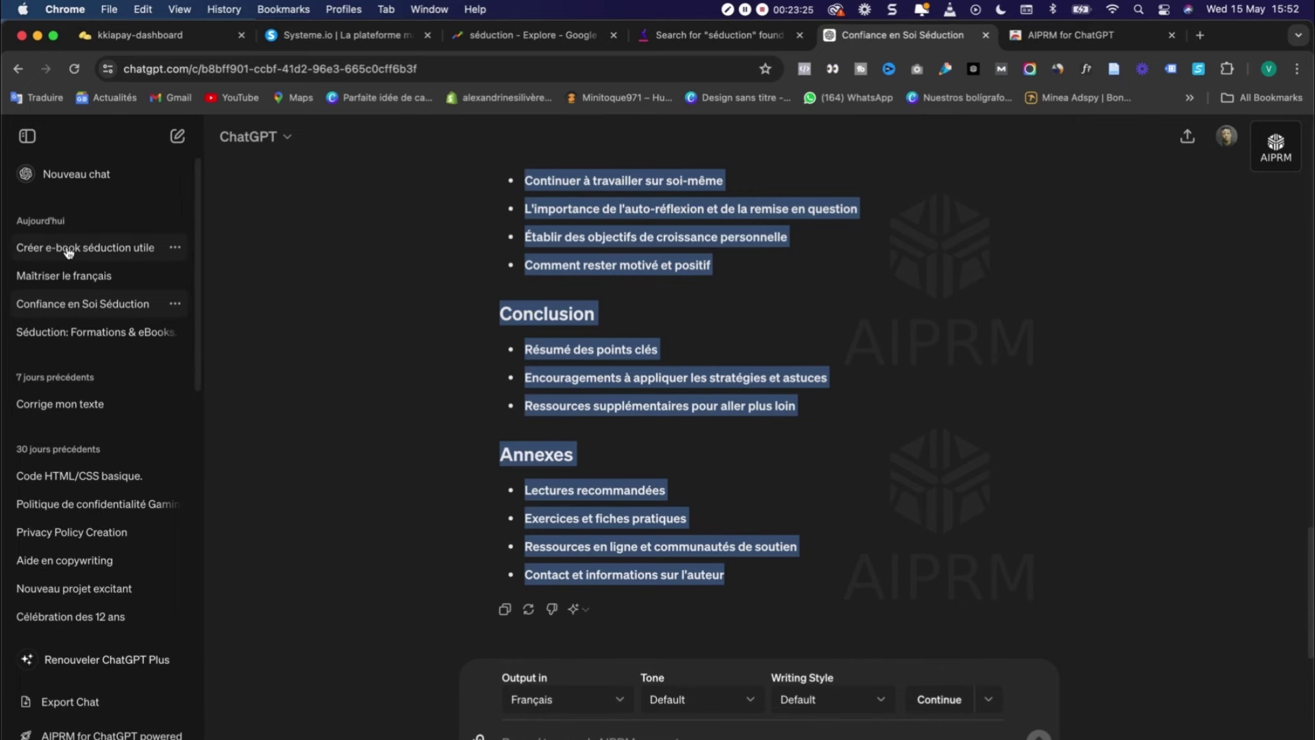
pyautogui.click(68, 250)
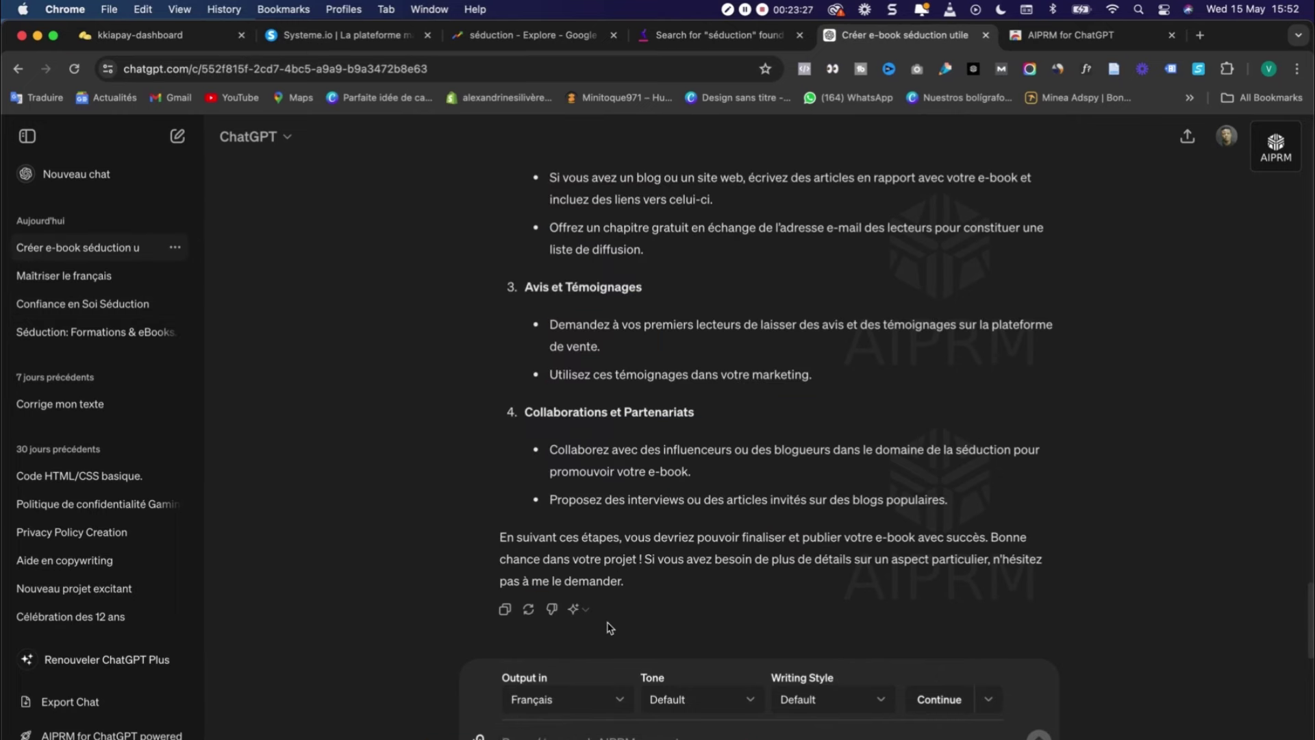
pyautogui.press('super+v')
# Step: Preface the pasted outline with 'Le ttitre de mon e-book est:' before the title
pyautogui.scroll(5, 552, 726)
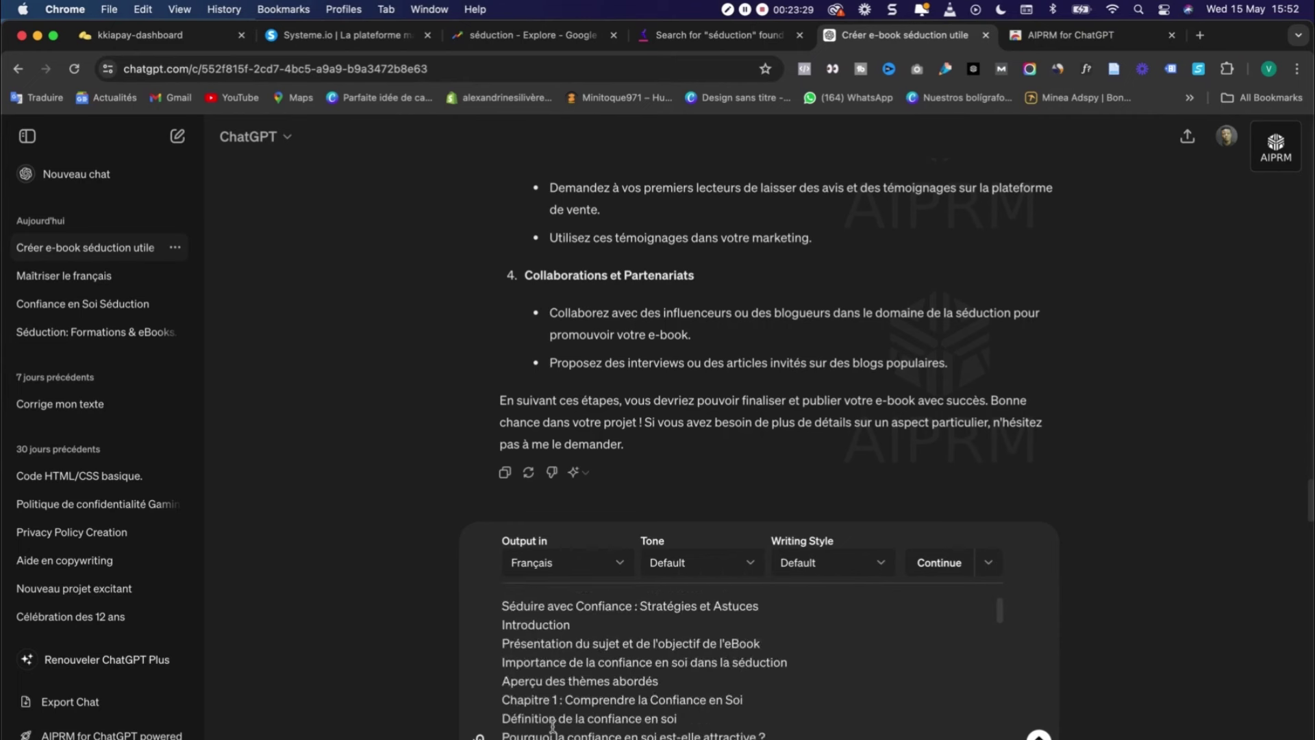
pyautogui.click(503, 605)
pyautogui.write('Le ttitre ')
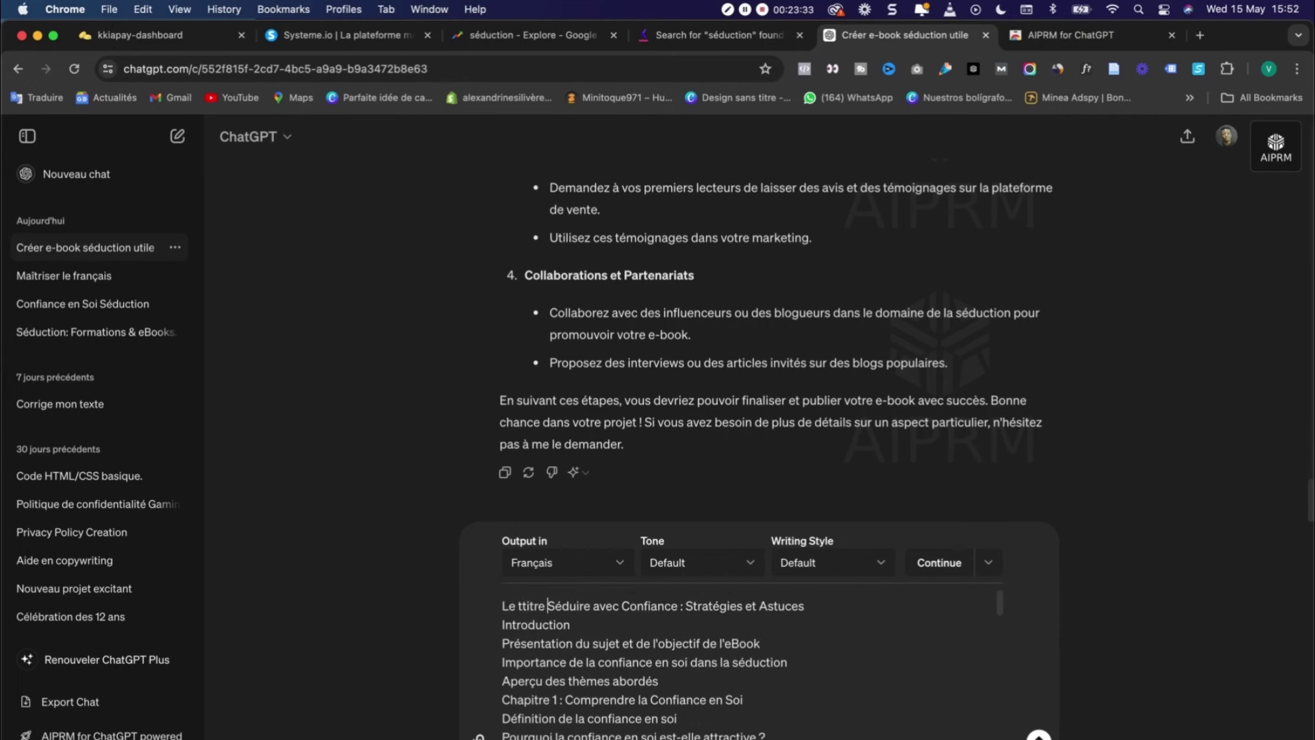
pyautogui.write('de ma')
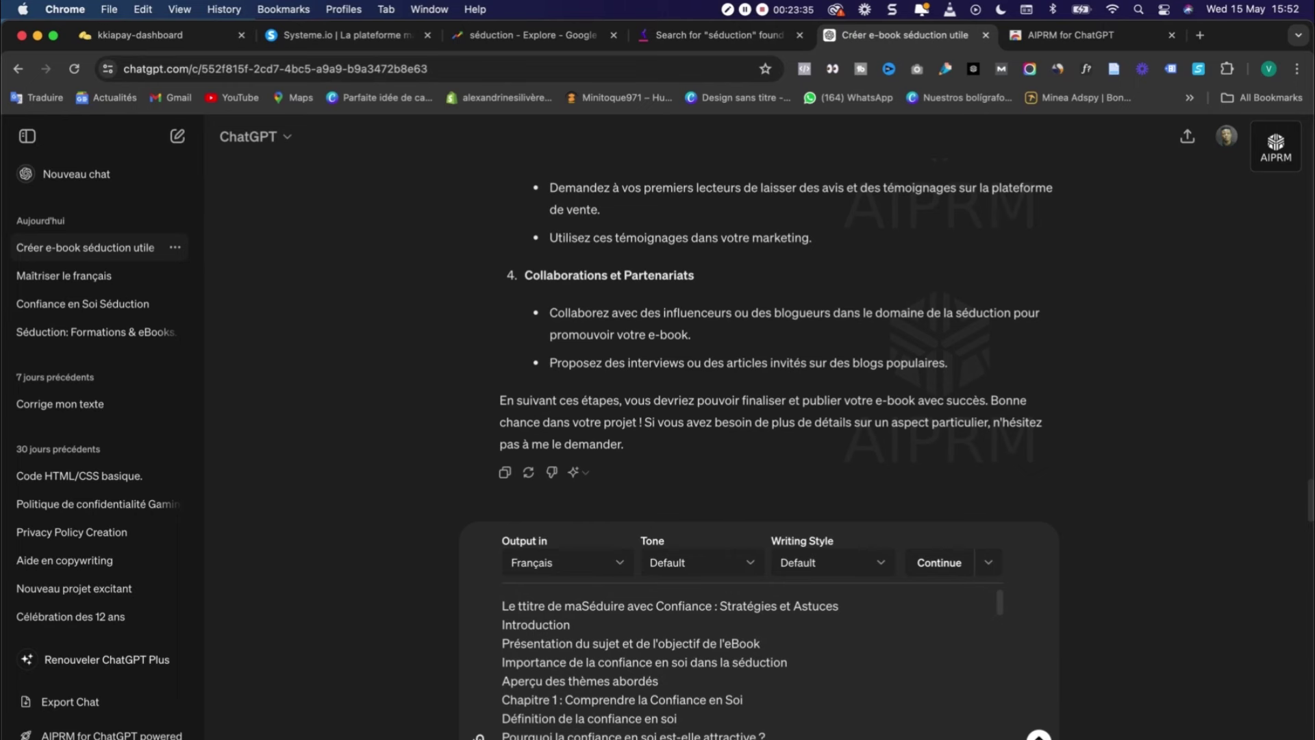
pyautogui.press('BackSpace')
pyautogui.write('on e')
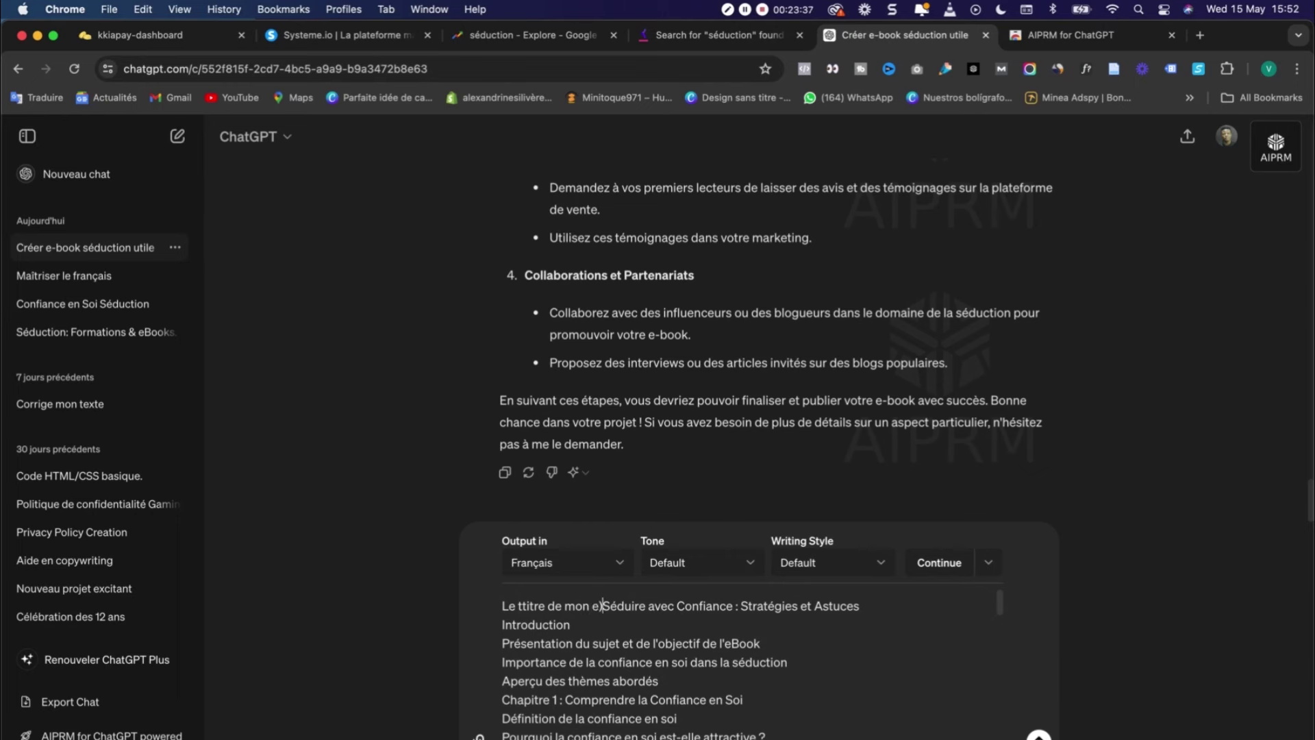
pyautogui.write('-boo')
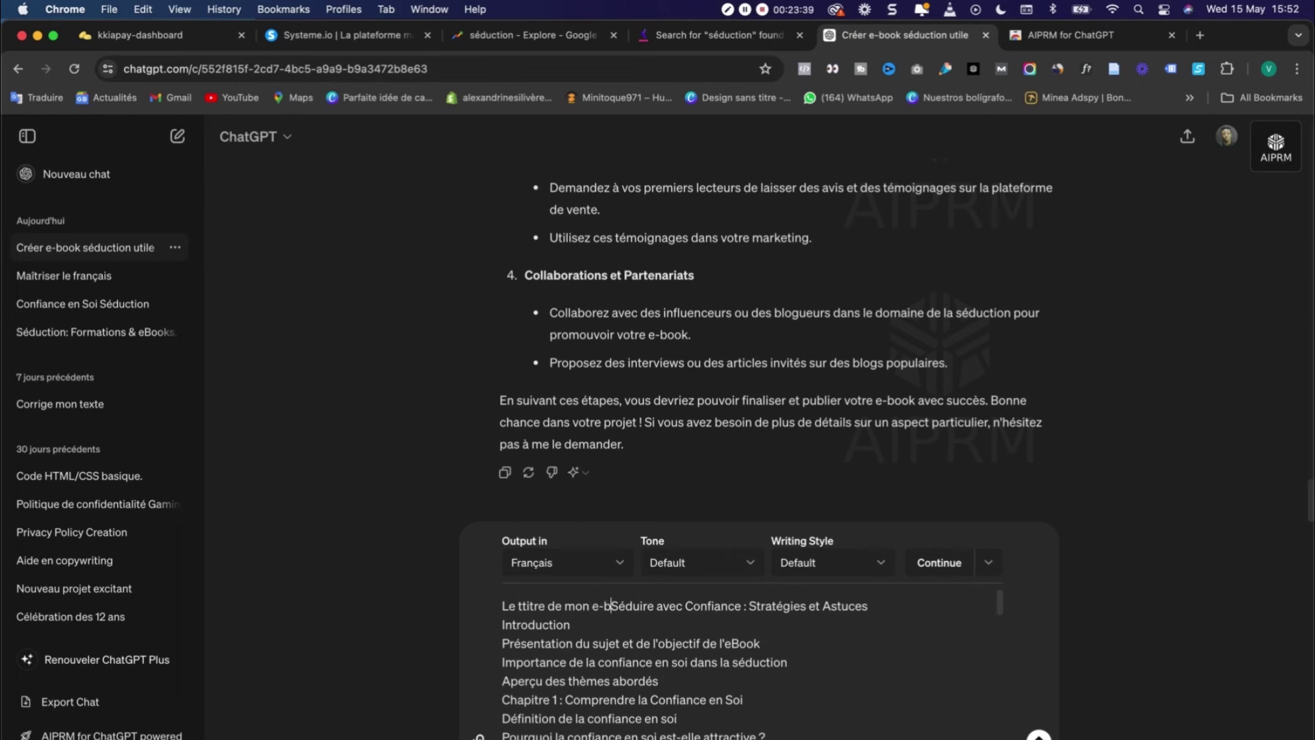
pyautogui.write('k est:')
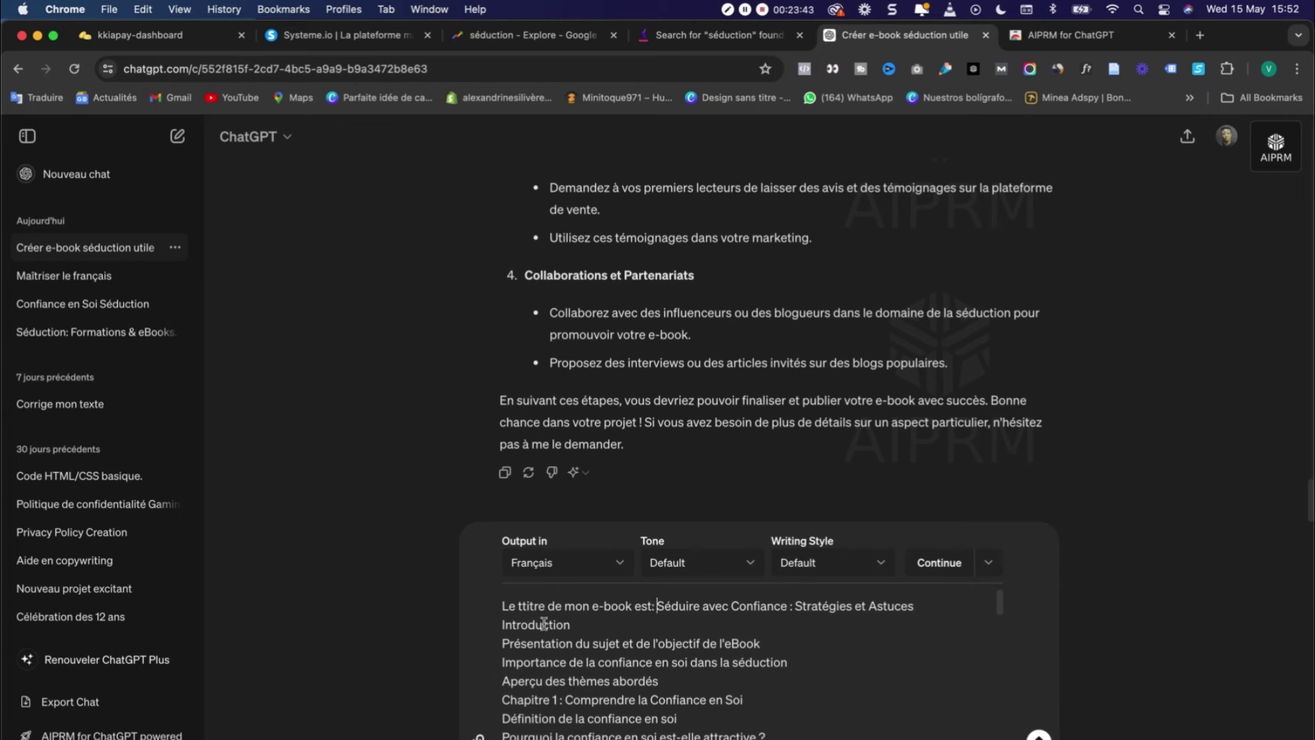
pyautogui.scroll(-2, 538, 625)
pyautogui.scroll(1, 543, 624)
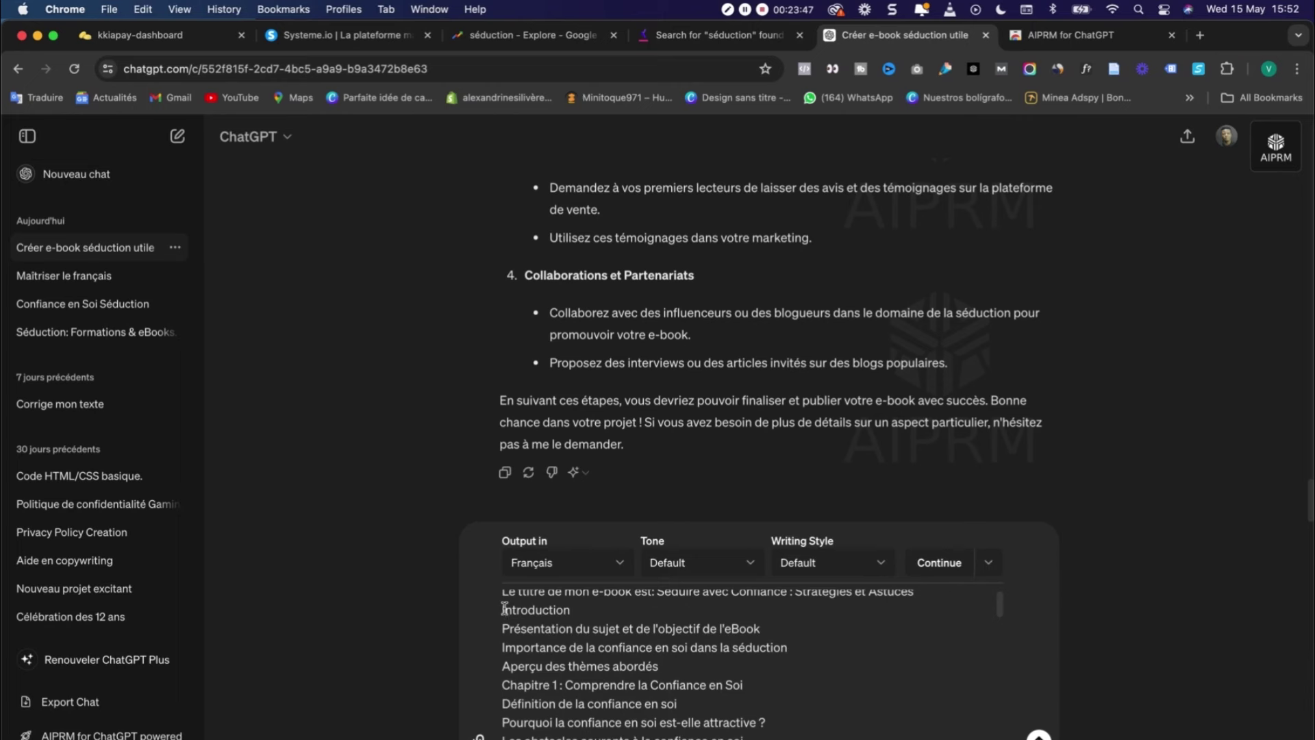
# Step: Clean up the stray phrase after the title line and send the titled outline to ChatGPT
pyautogui.press('super+Right')
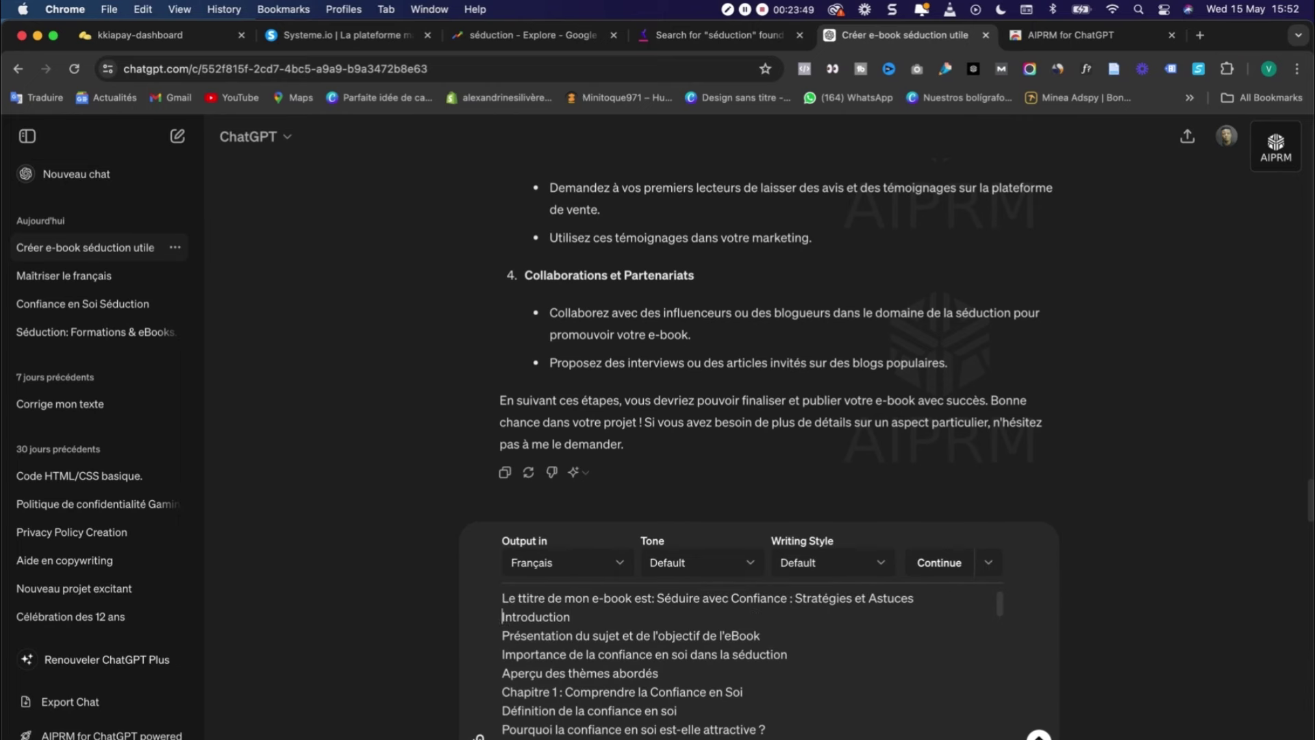
pyautogui.scroll(-1, 705, 665)
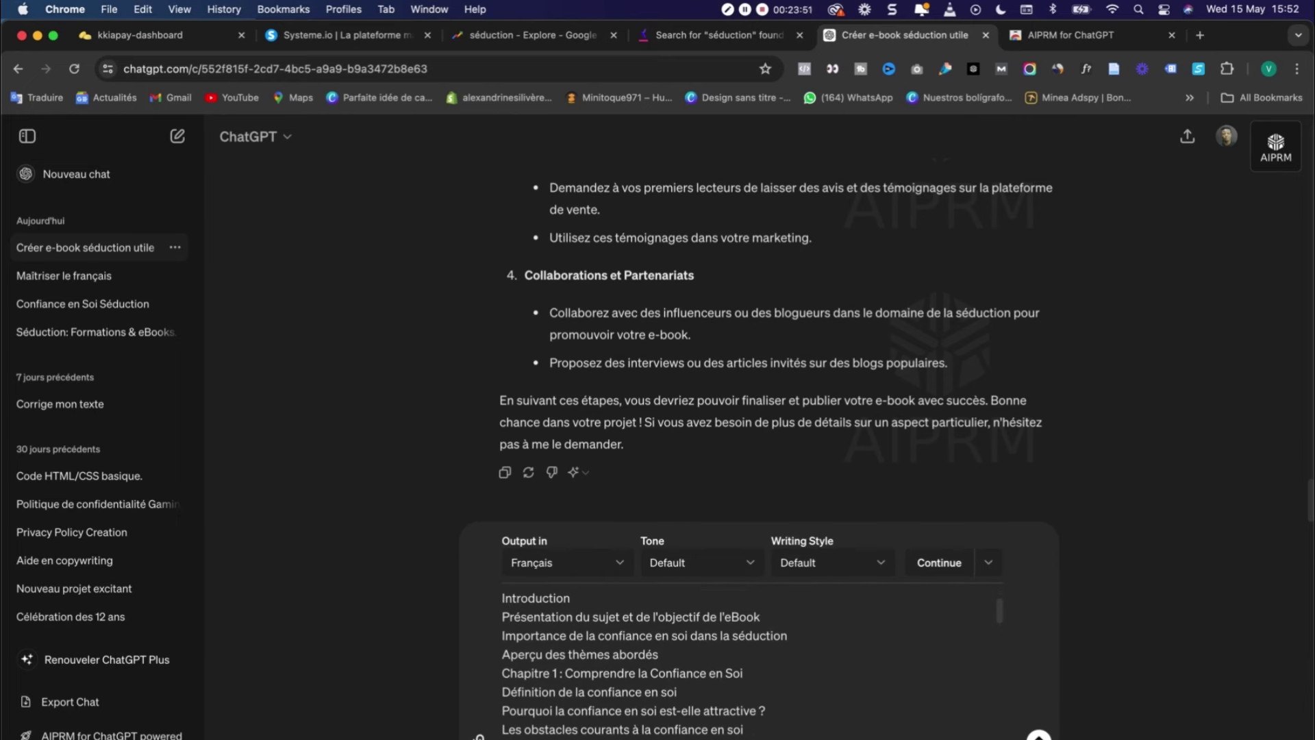
pyautogui.write('Voici le. PAN ')
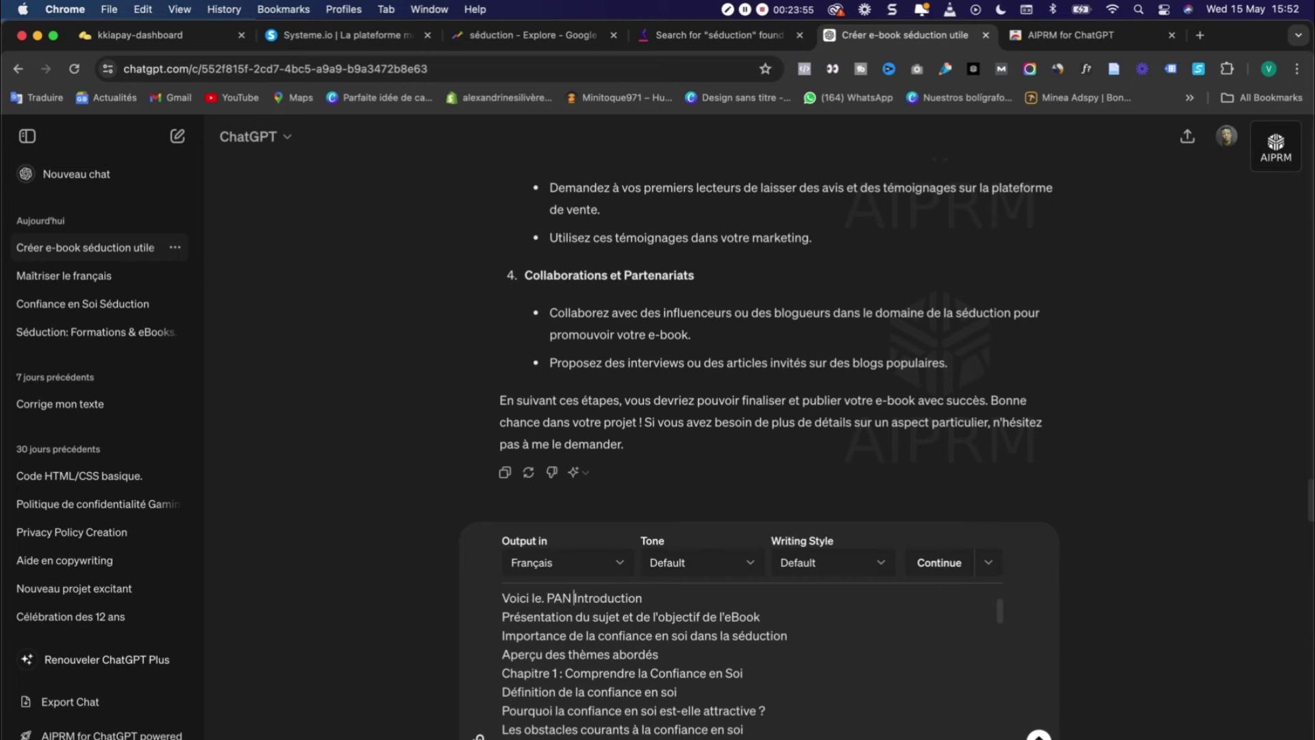
pyautogui.write('de')
pyautogui.write('taille')
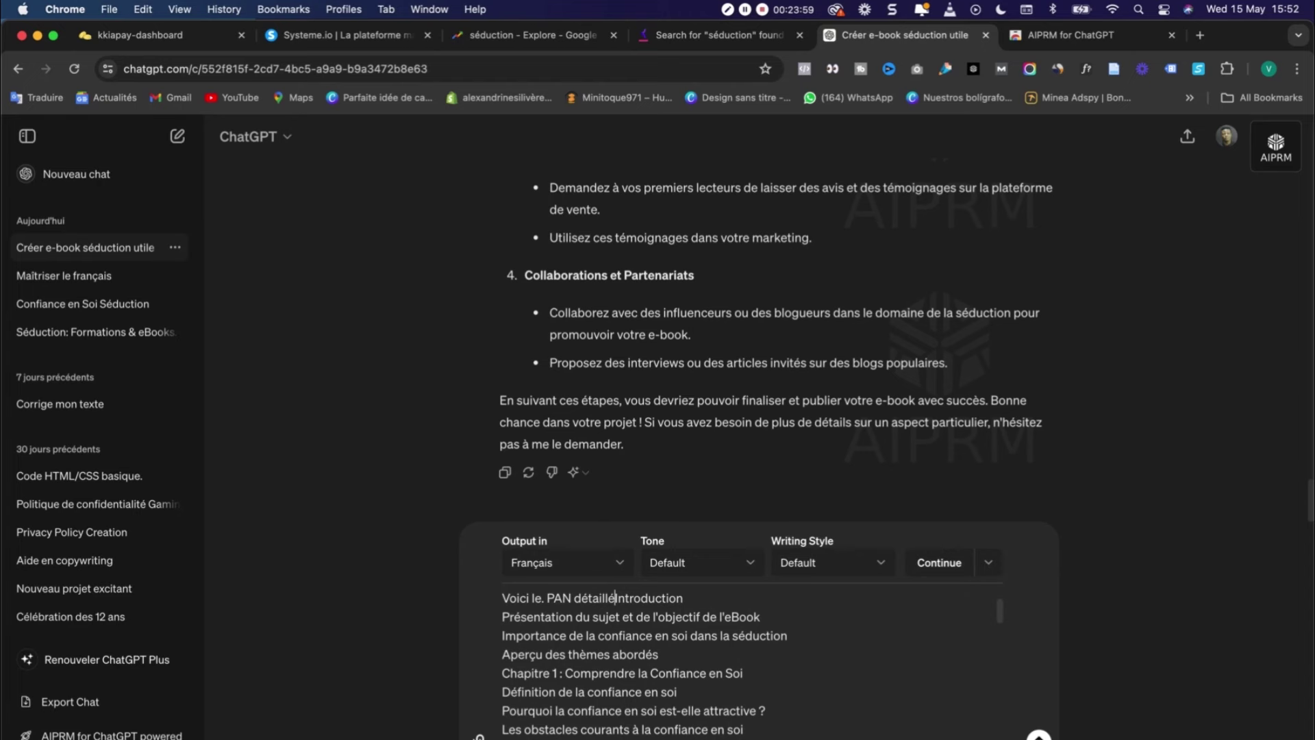
pyautogui.write('=')
pyautogui.press('BackSpace')
pyautogui.press('BackSpace')
pyautogui.press('BackSpace')
pyautogui.press('BackSpace')
pyautogui.press('BackSpace')
pyautogui.press('BackSpace')
pyautogui.press('BackSpace')
pyautogui.press('BackSpace')
pyautogui.press('BackSpace')
pyautogui.press('BackSpace')
pyautogui.press('BackSpace')
pyautogui.press('BackSpace')
pyautogui.press('BackSpace')
pyautogui.press('BackSpace')
pyautogui.press('BackSpace')
pyautogui.press('BackSpace')
pyautogui.press('BackSpace')
pyautogui.press('BackSpace')
pyautogui.press('BackSpace')
pyautogui.press('BackSpace')
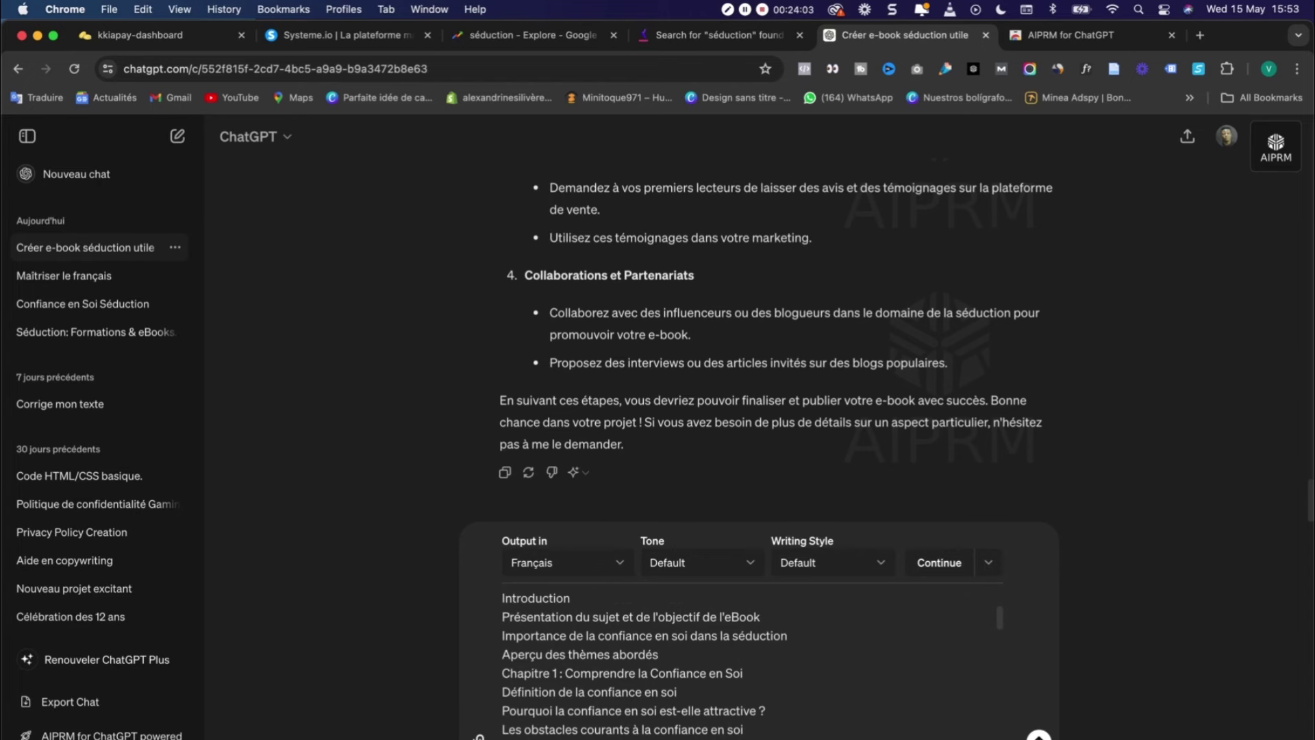
pyautogui.scroll(-10, 591, 674)
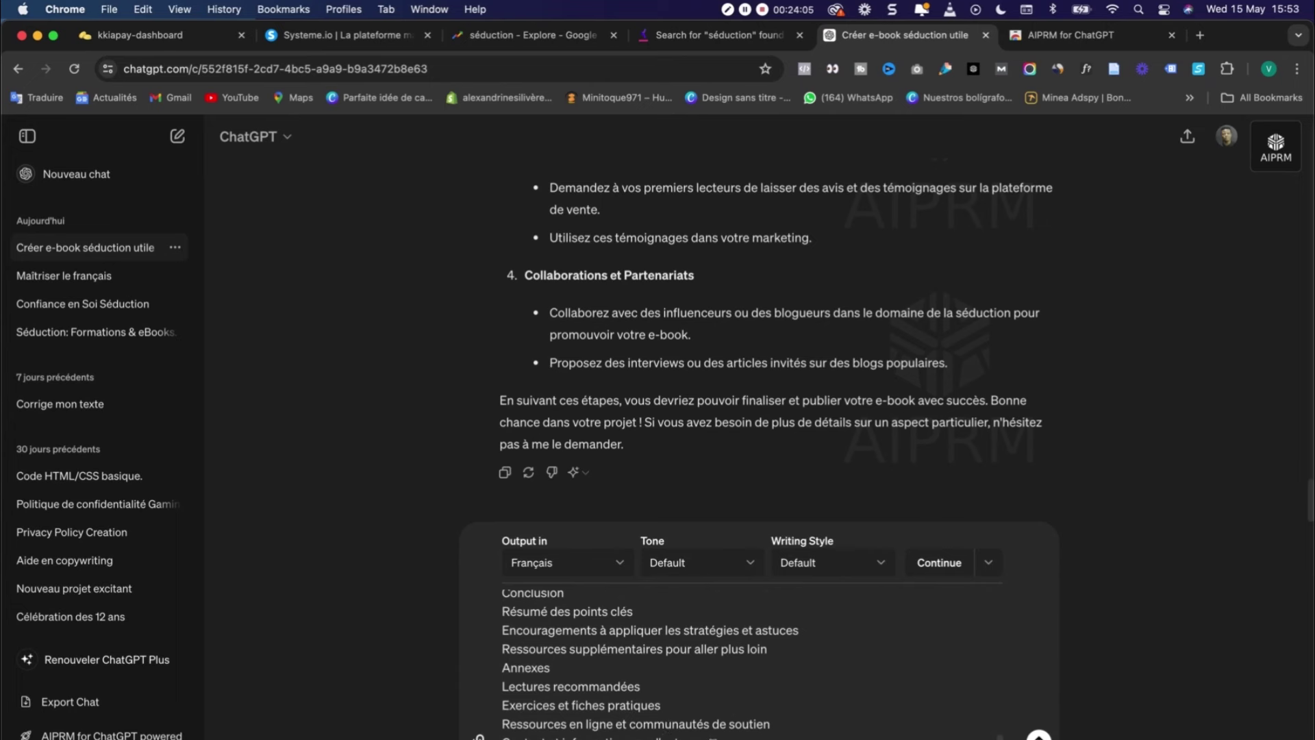
pyautogui.scroll(-3, 650, 664)
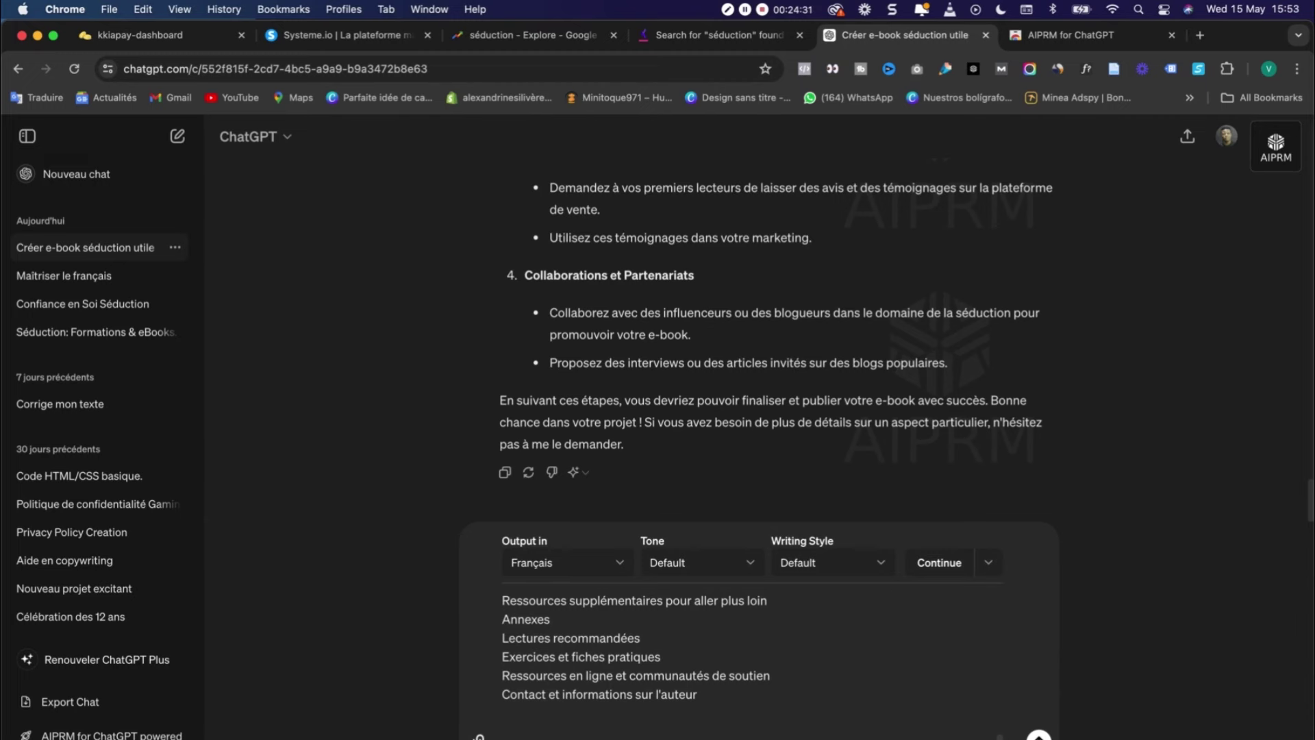
pyautogui.press('Return')
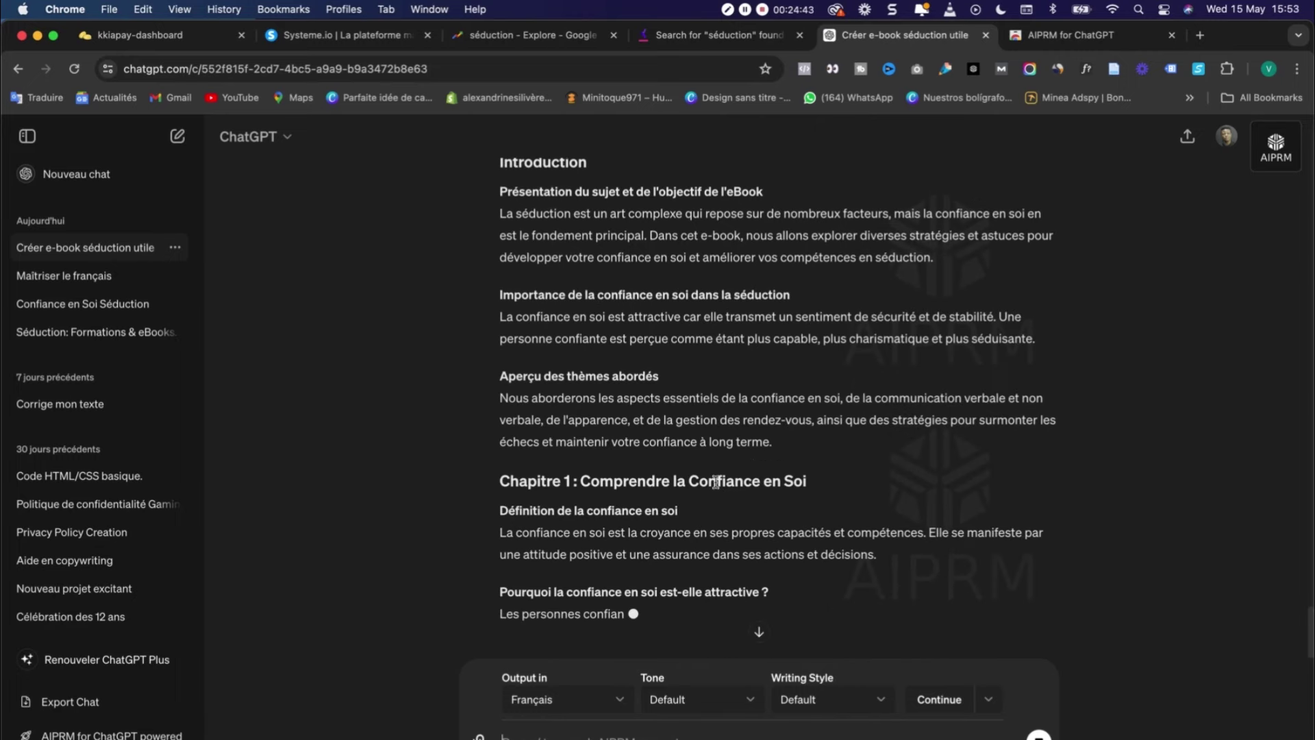
# Step: Scroll the streaming reply as it drafts the Introduction through Chapitre 2 and begins Chapitre 3
pyautogui.scroll(3, 715, 481)
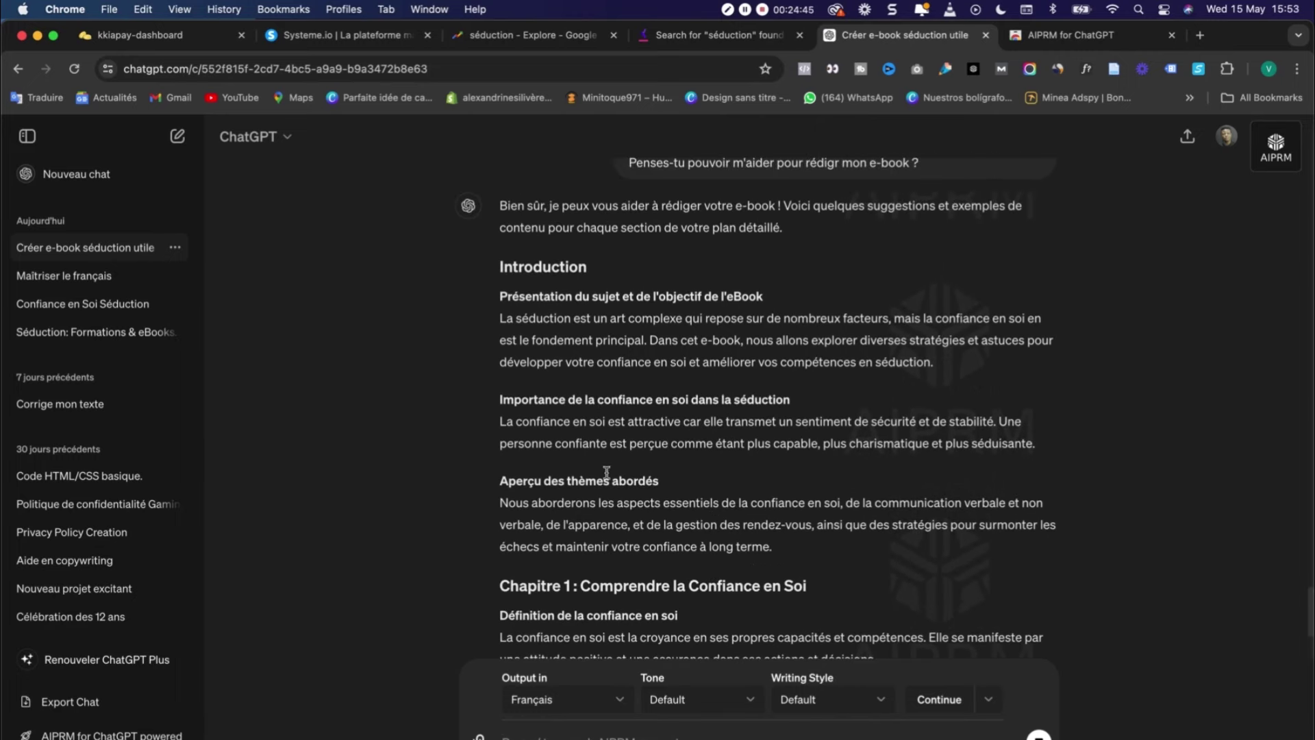
pyautogui.scroll(-10, 494, 415)
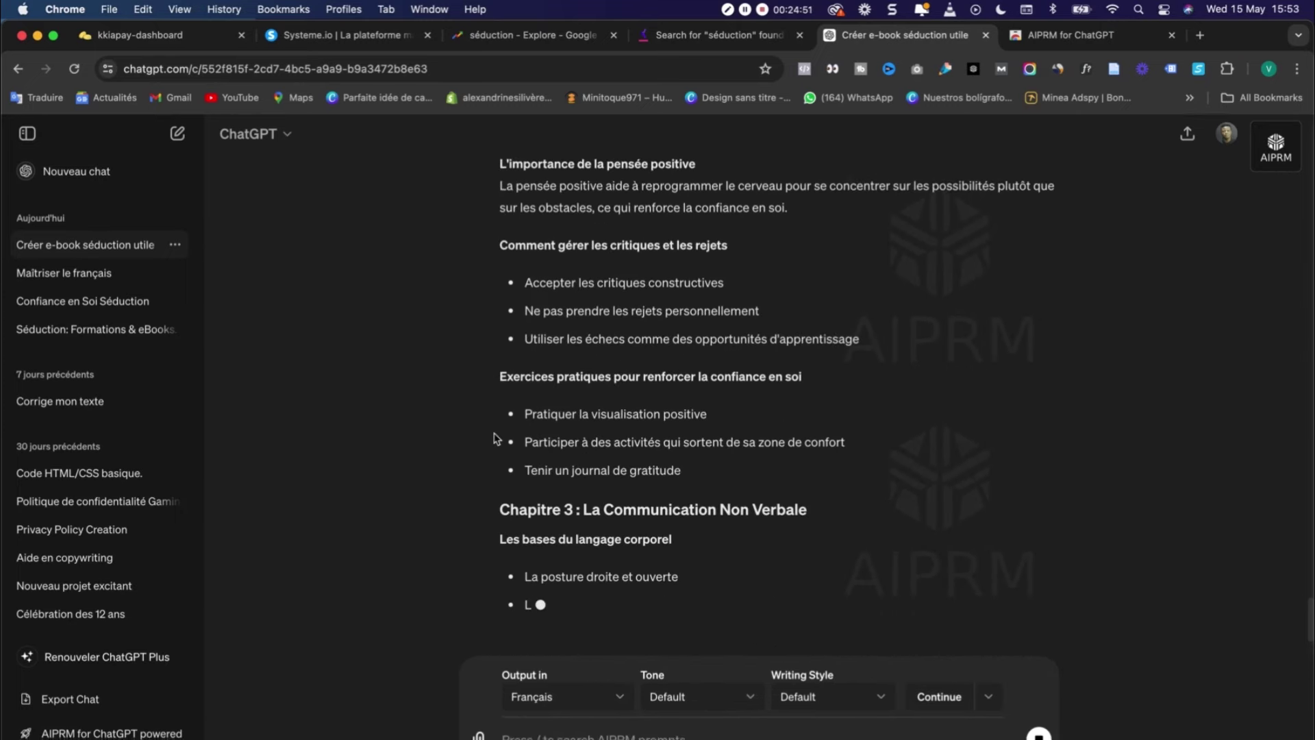
pyautogui.scroll(15, 703, 569)
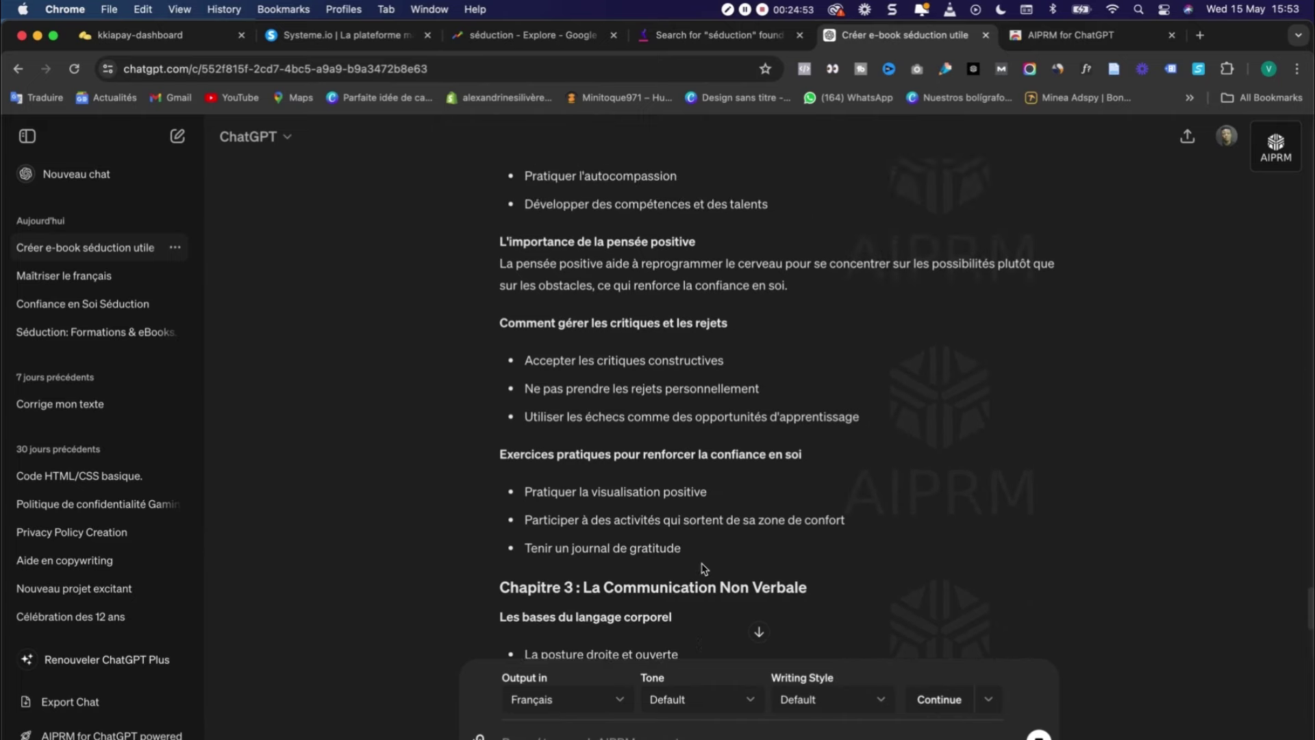
pyautogui.scroll(-6, 703, 569)
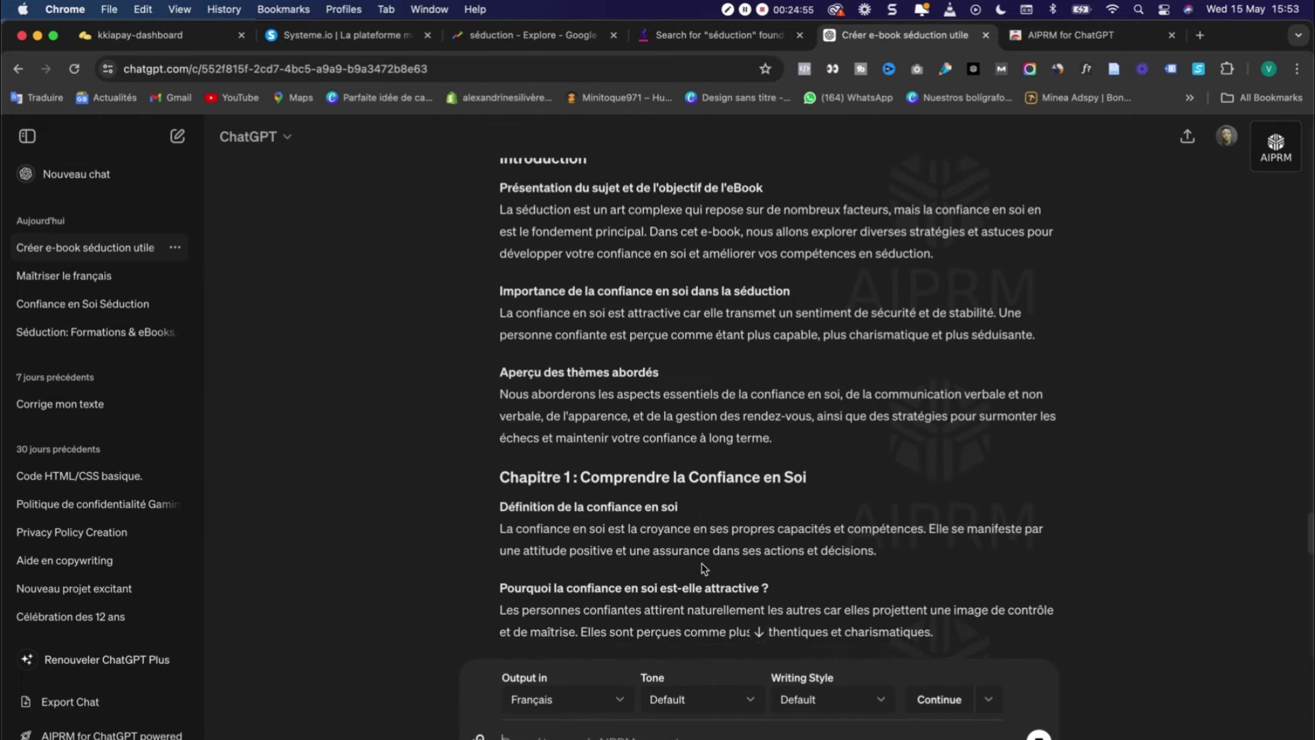
pyautogui.scroll(3, 704, 568)
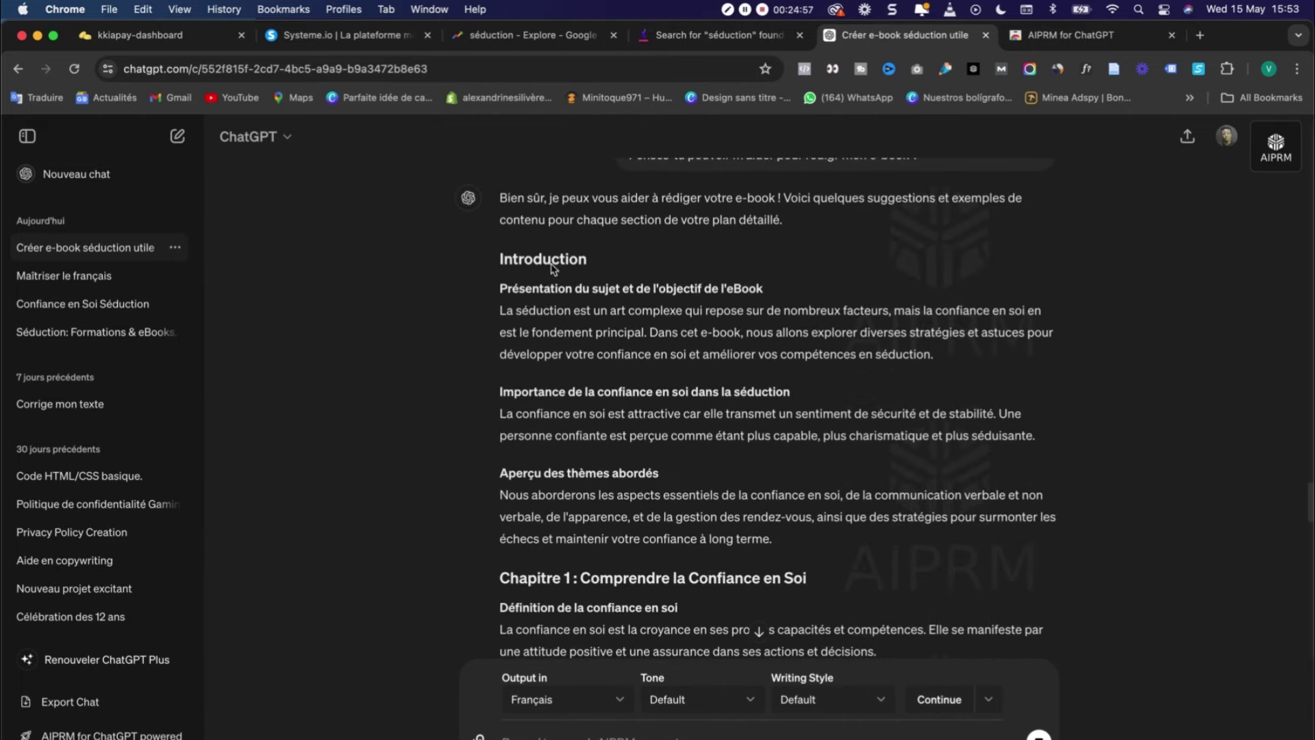
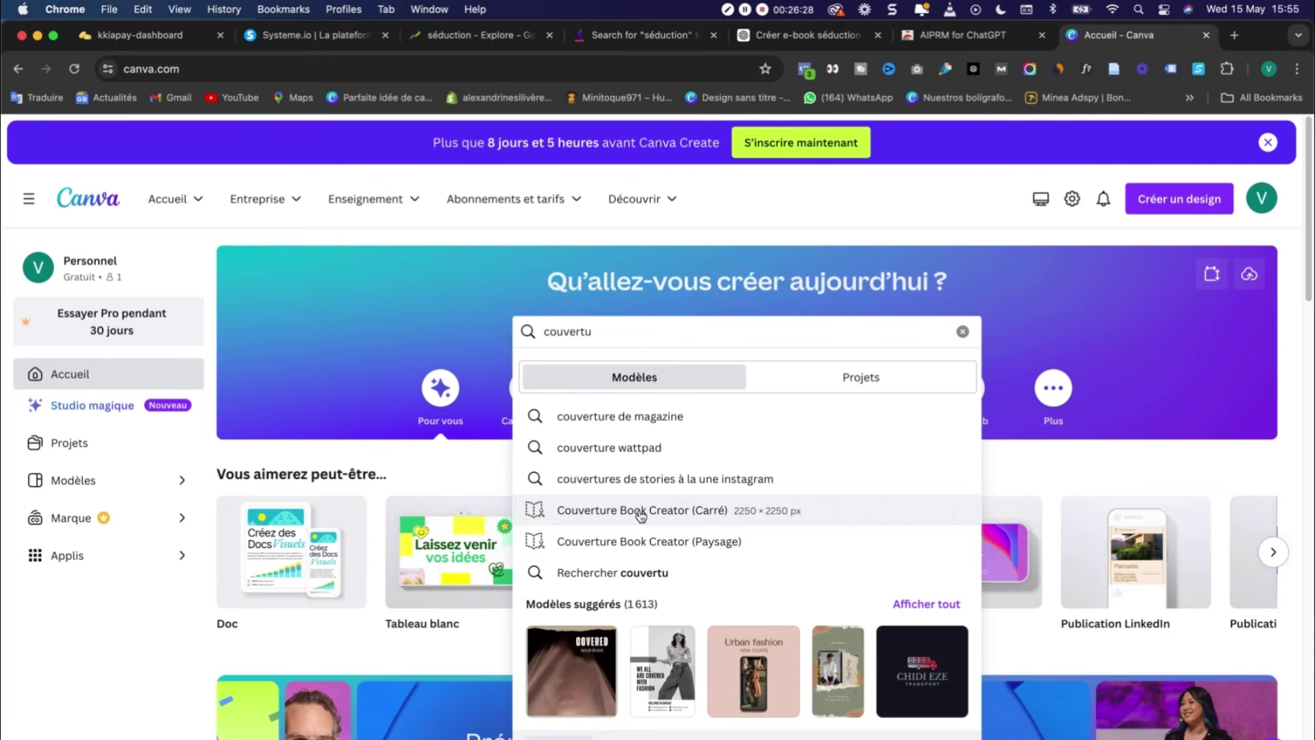
# Step: Show all Canva template results for 'couvertu' and browse the cover, story and post templates
pyautogui.scroll(-1, 641, 515)
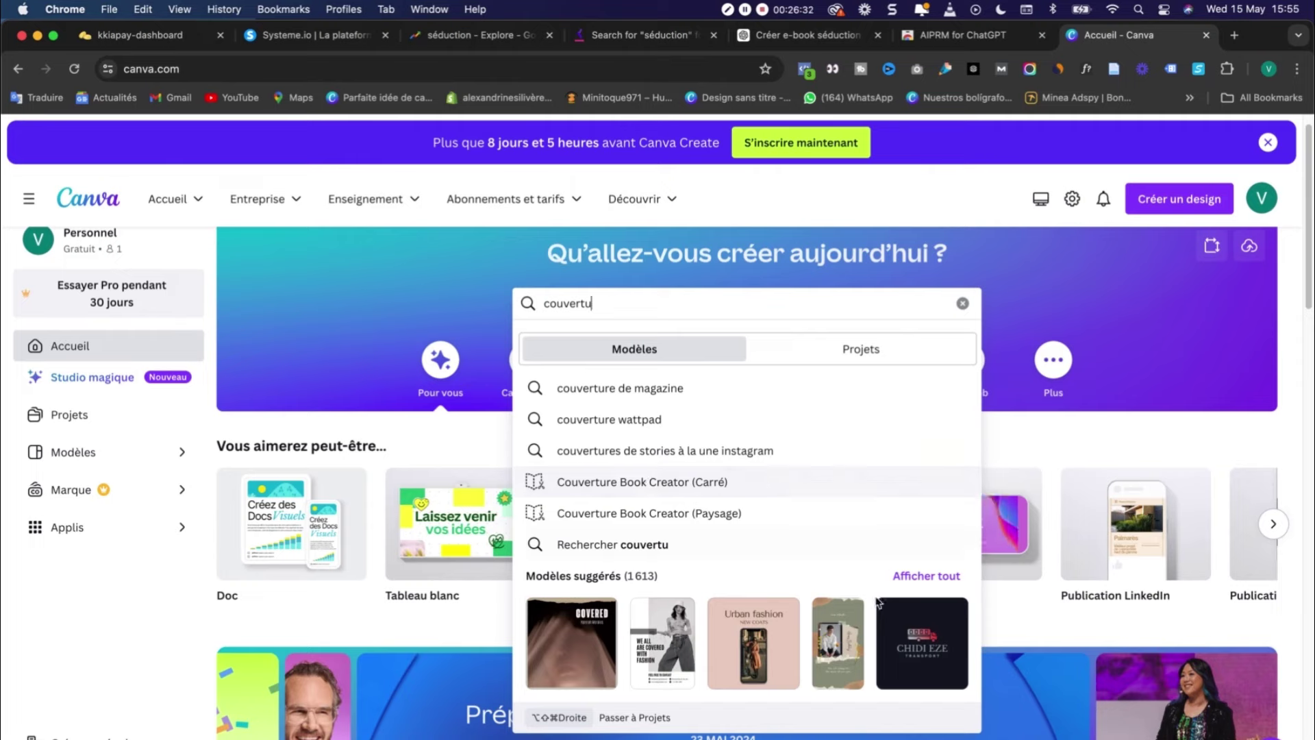
pyautogui.click(928, 574)
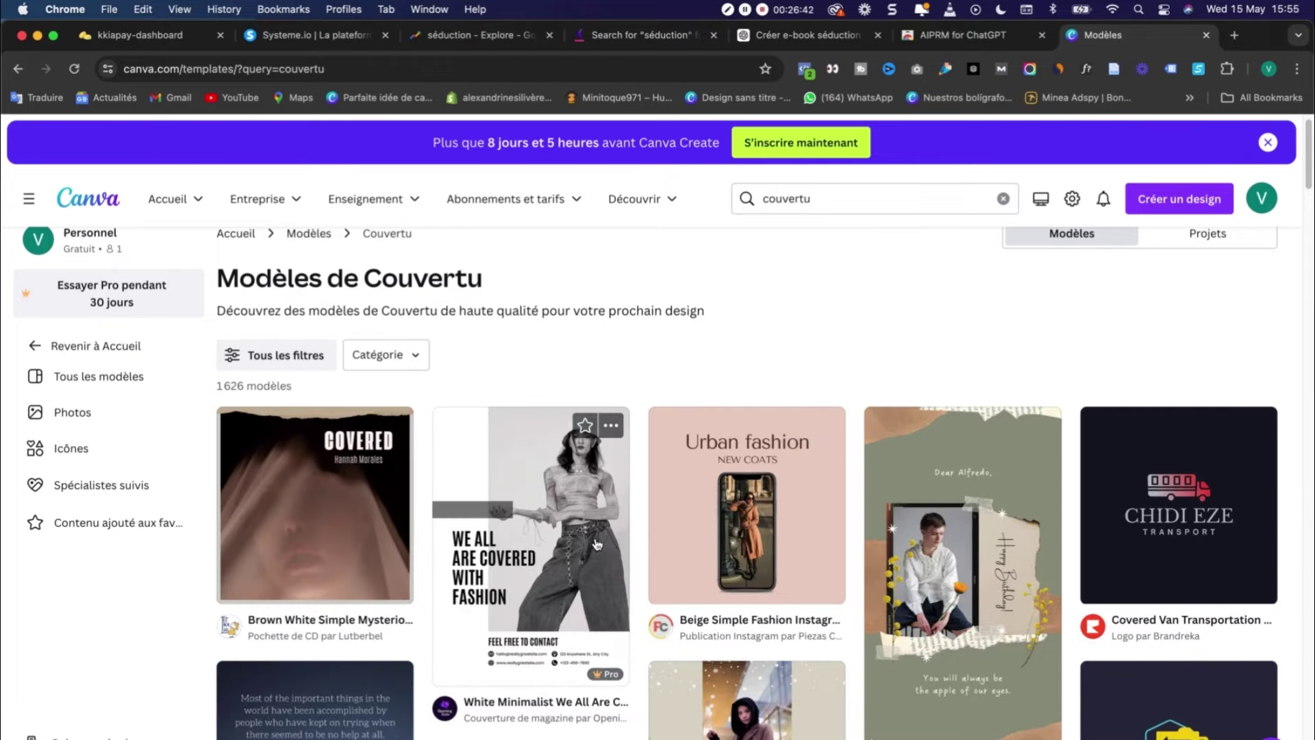
pyautogui.scroll(-5, 596, 544)
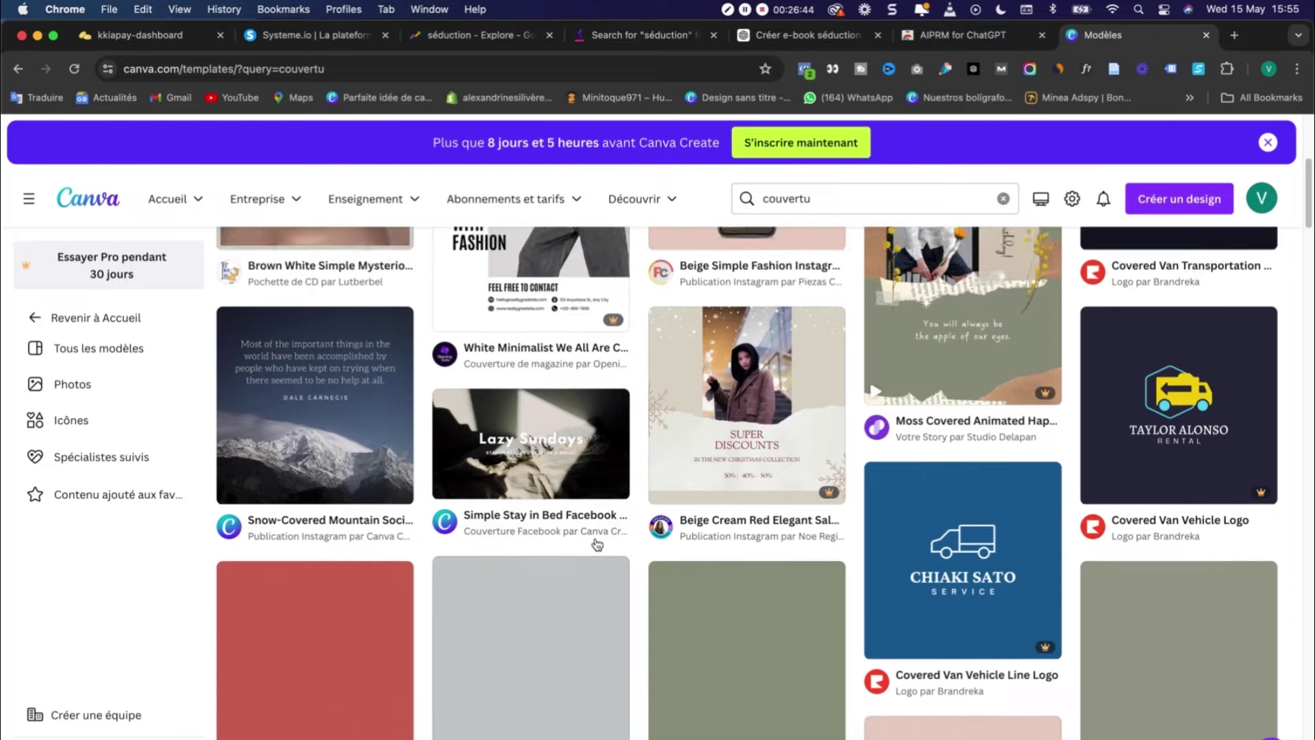
pyautogui.scroll(-3, 595, 541)
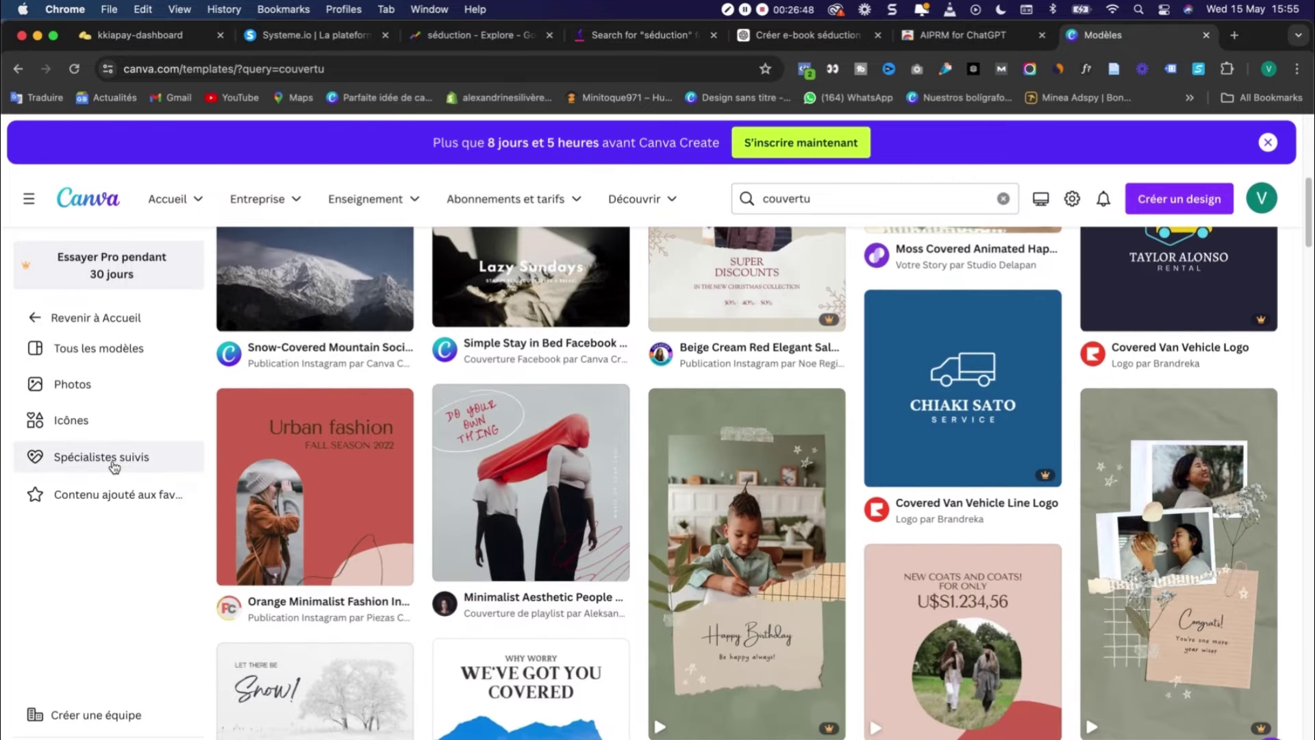
pyautogui.scroll(-2, 625, 618)
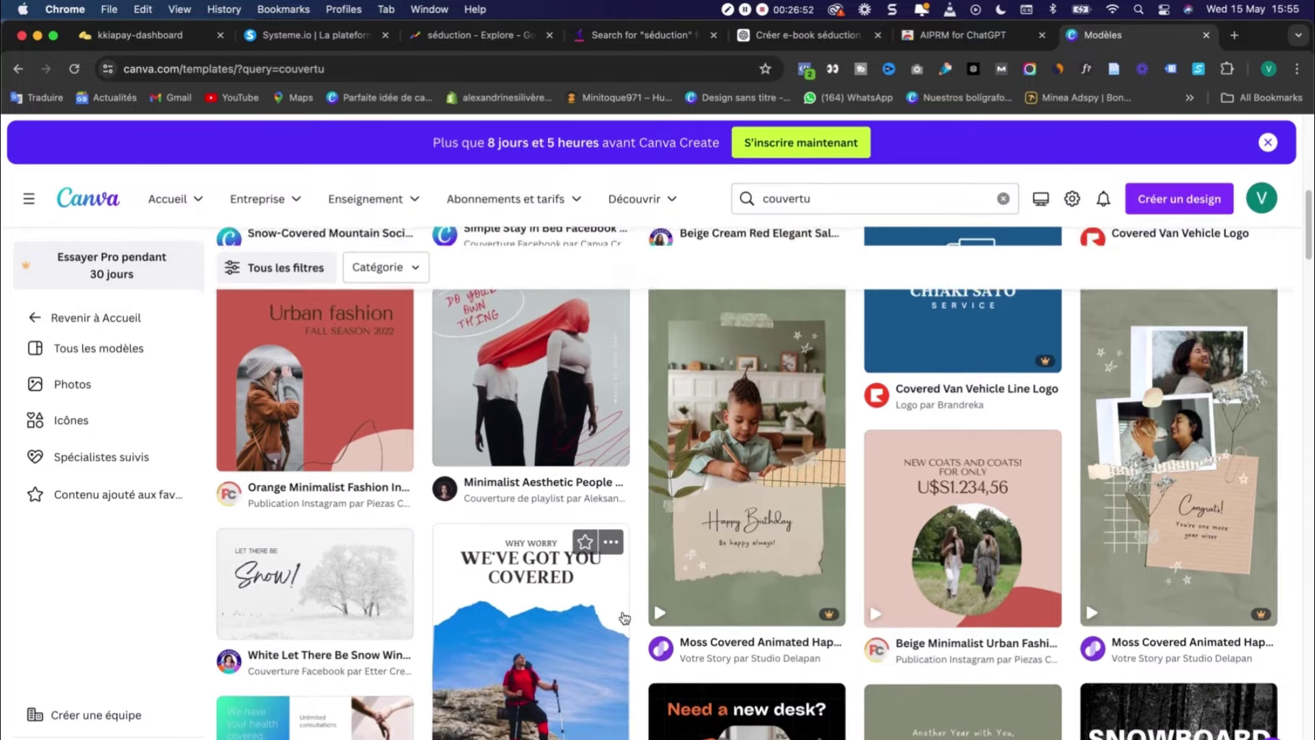
pyautogui.scroll(3, 625, 619)
pyautogui.scroll(-5, 624, 619)
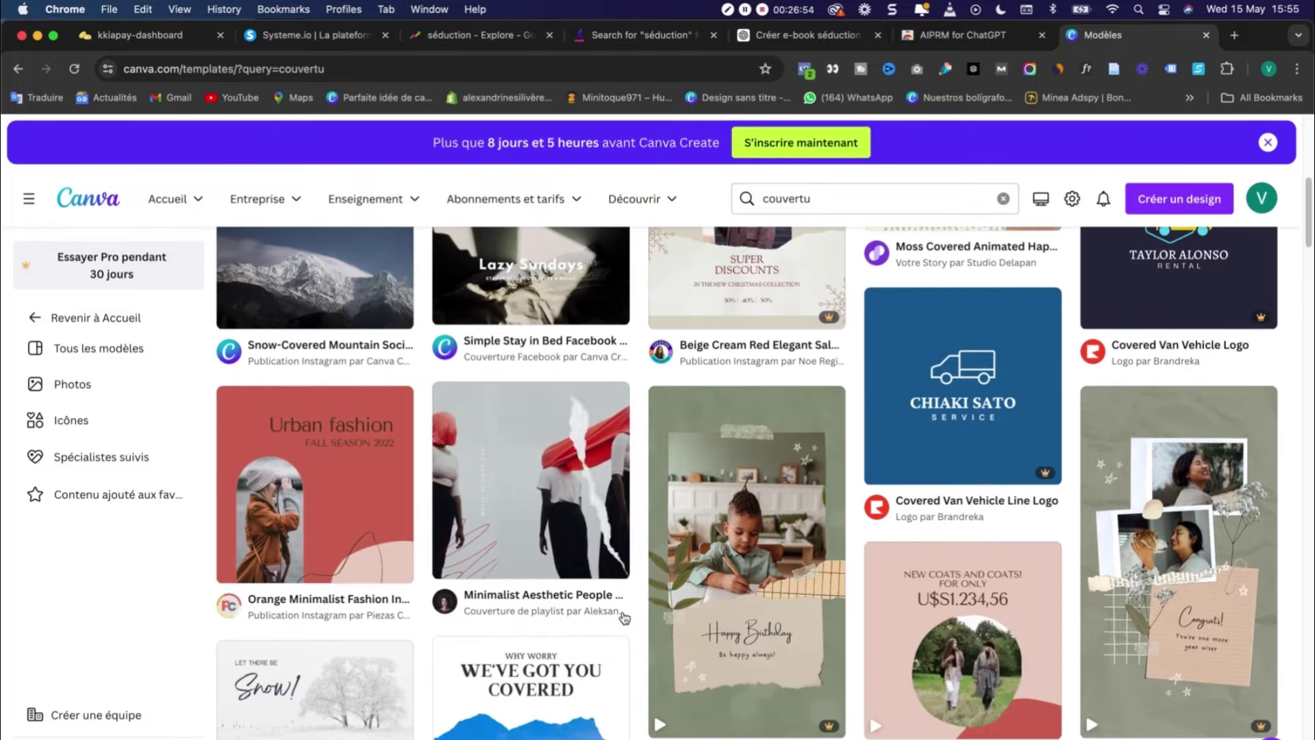
pyautogui.scroll(-3, 624, 618)
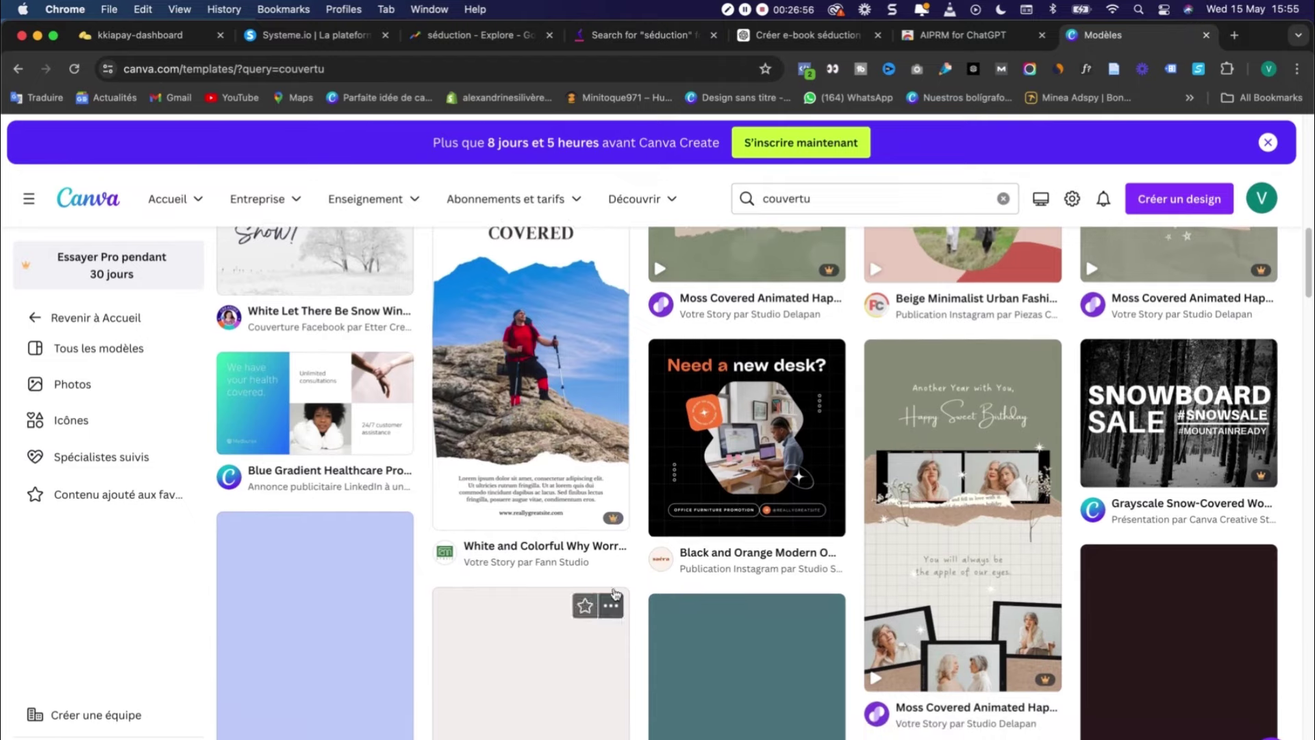
pyautogui.scroll(-5, 586, 485)
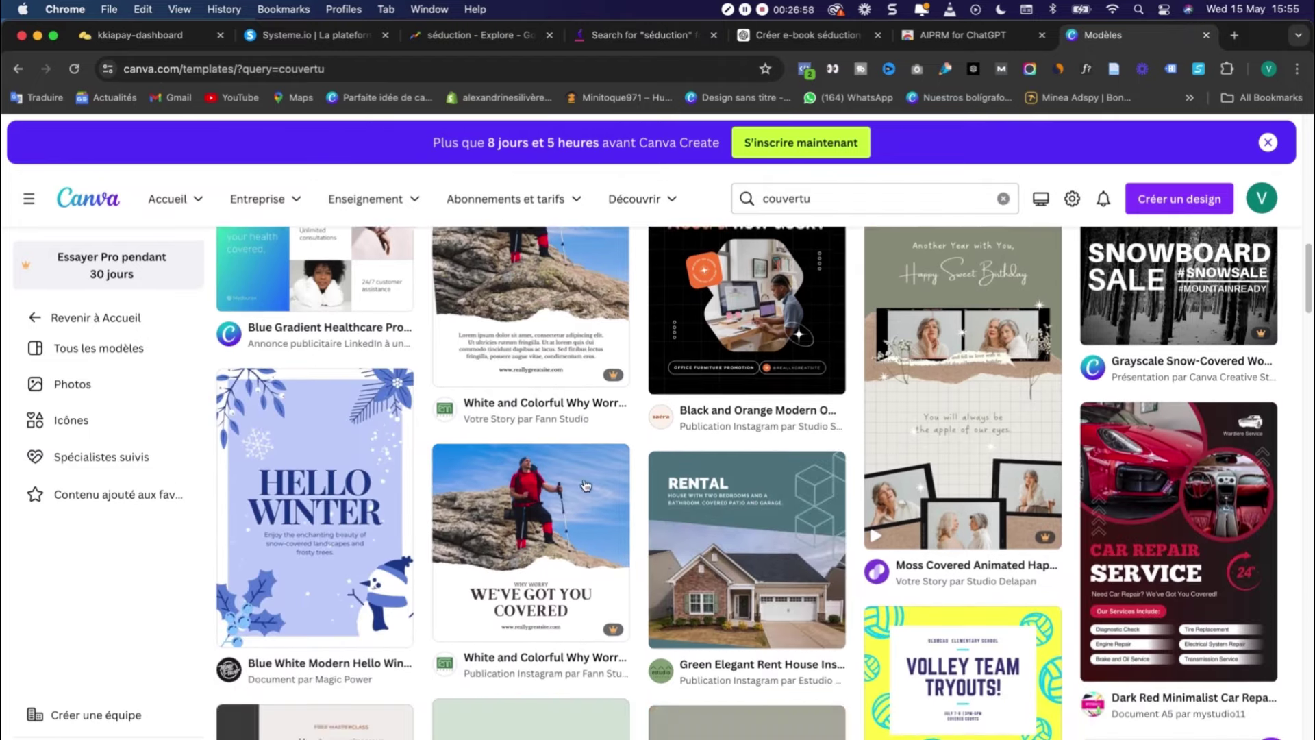
pyautogui.scroll(4, 586, 485)
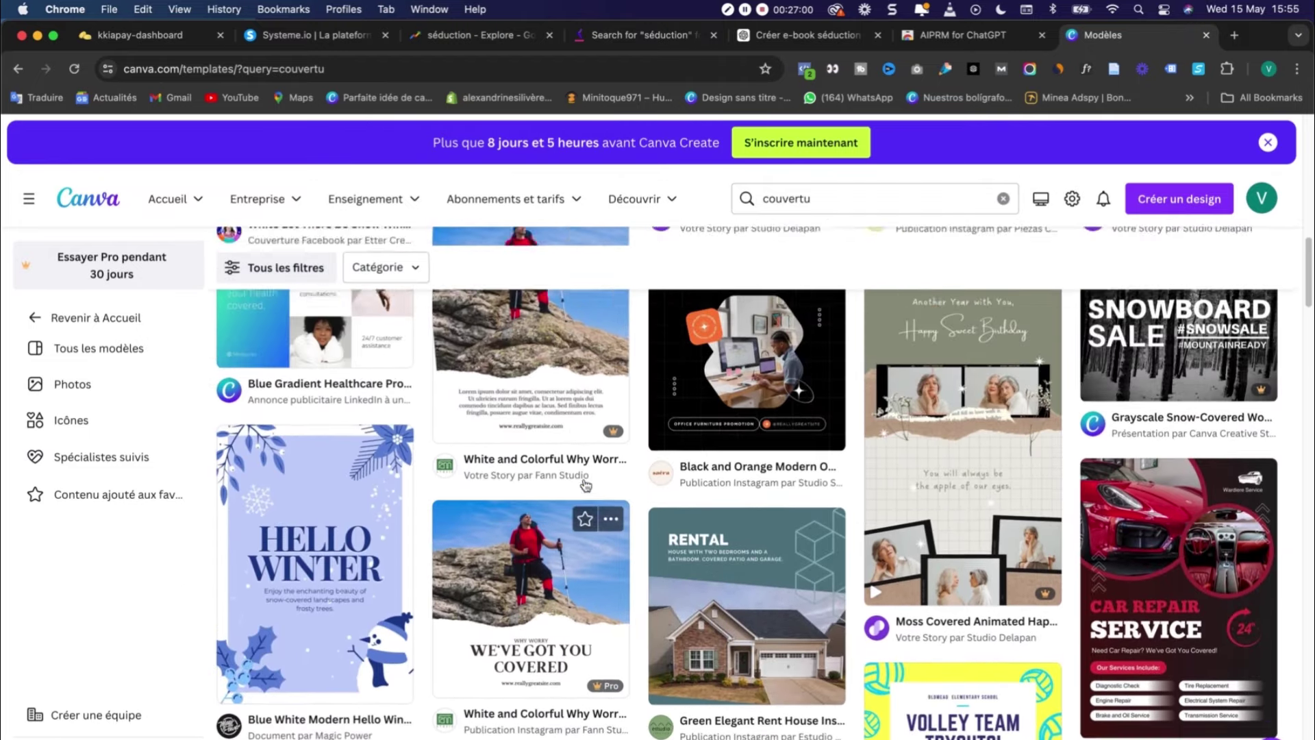
pyautogui.scroll(2, 534, 485)
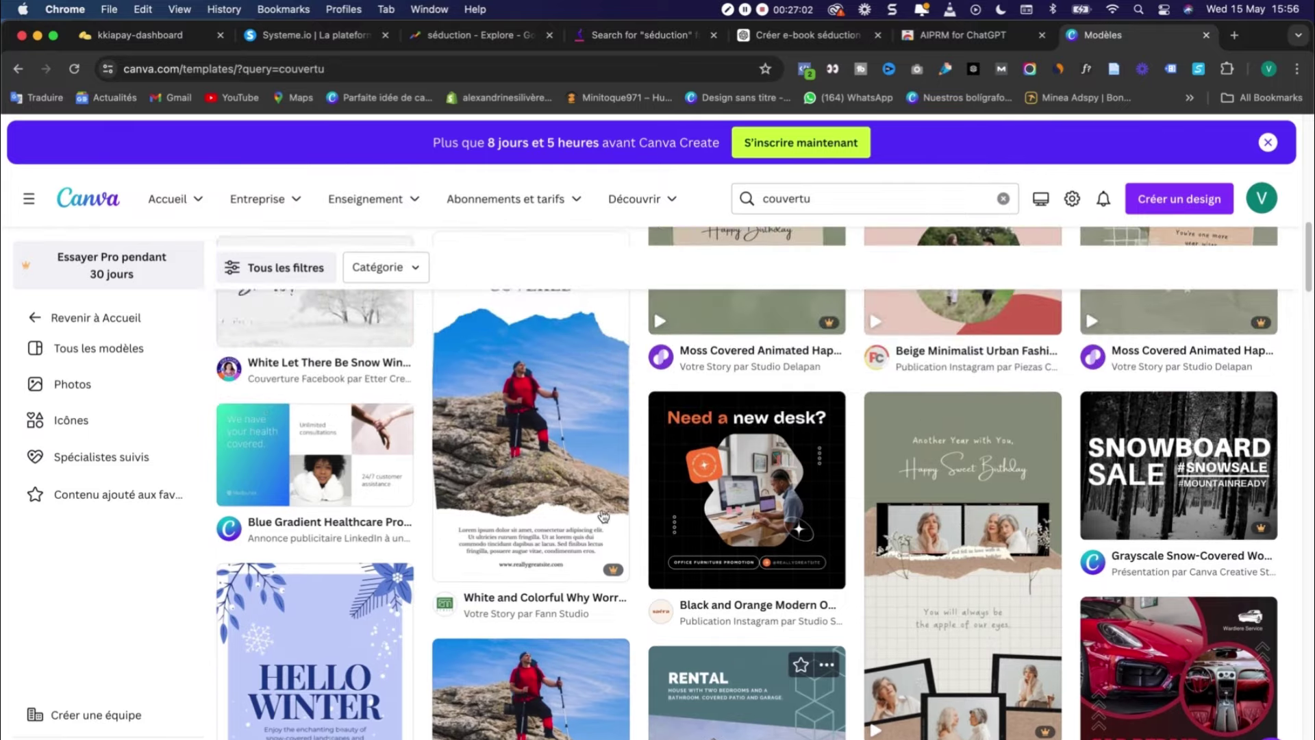
pyautogui.click(535, 485)
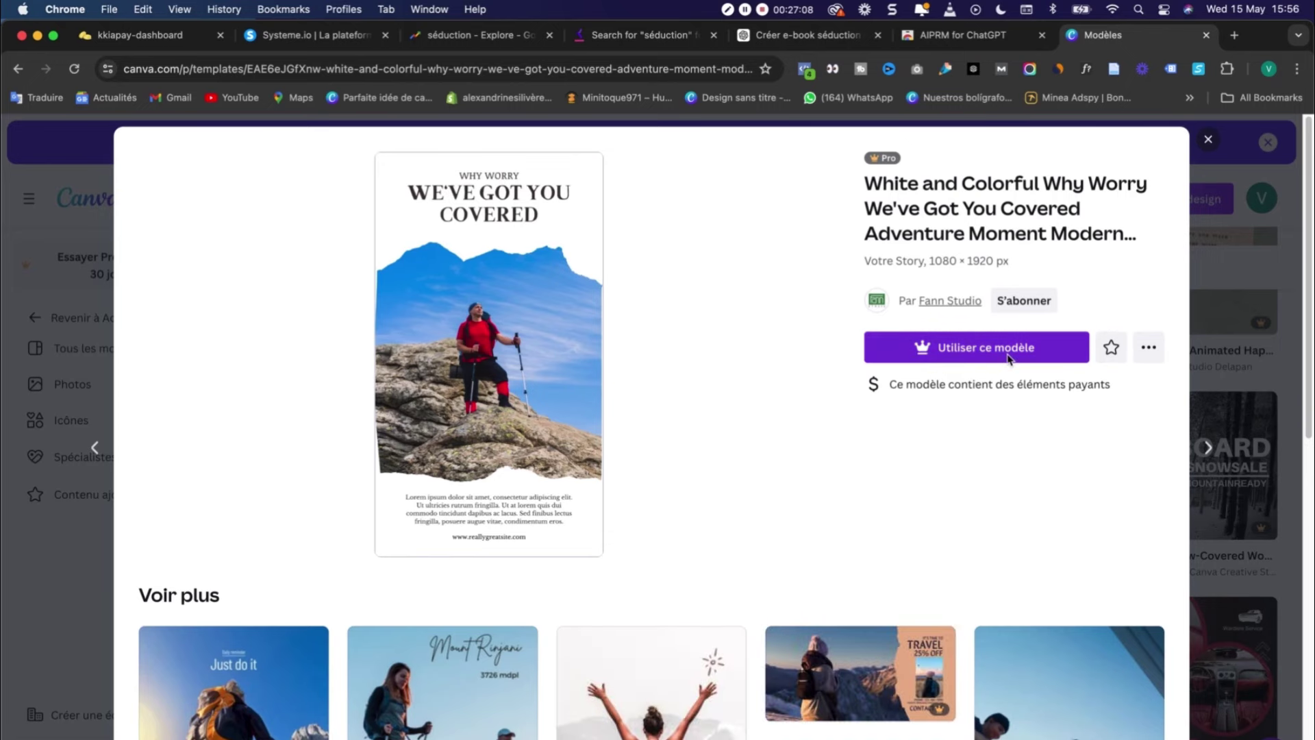
pyautogui.click(1008, 357)
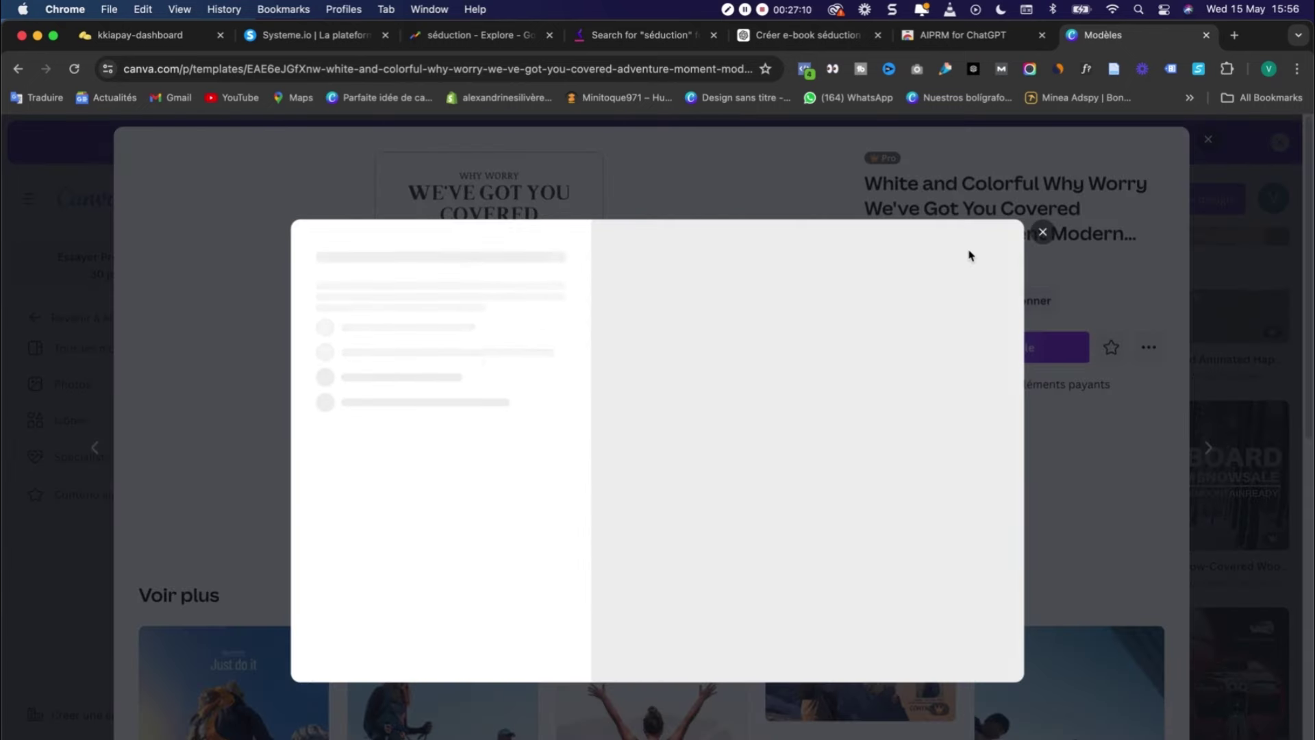
pyautogui.click(1041, 232)
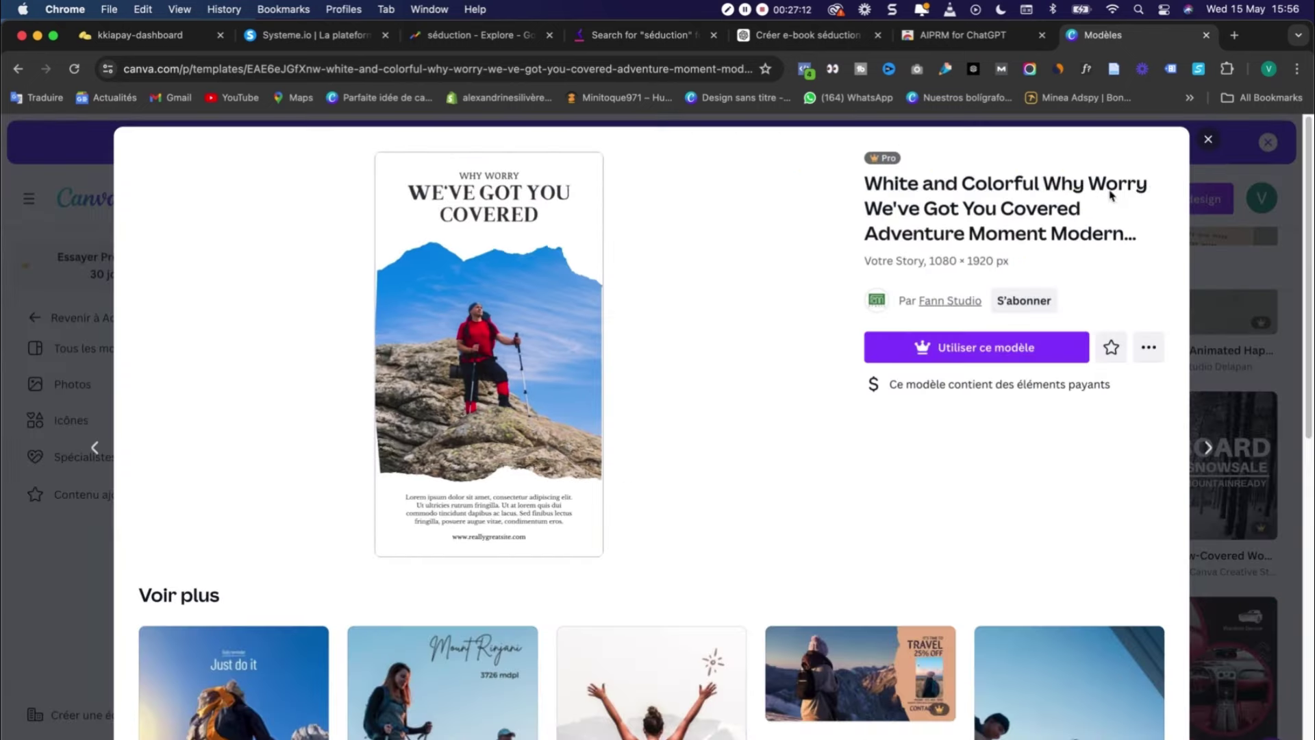
pyautogui.click(1208, 143)
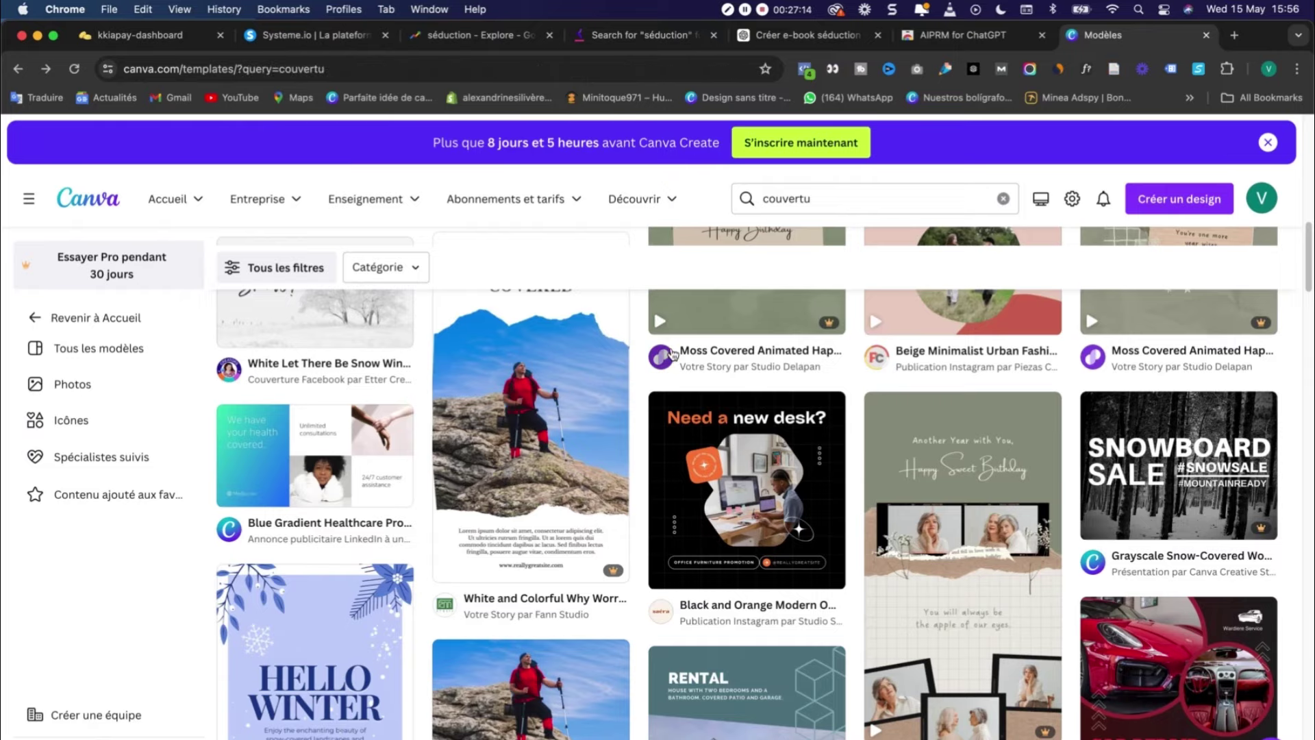
pyautogui.scroll(-5, 672, 353)
pyautogui.scroll(-10, 672, 353)
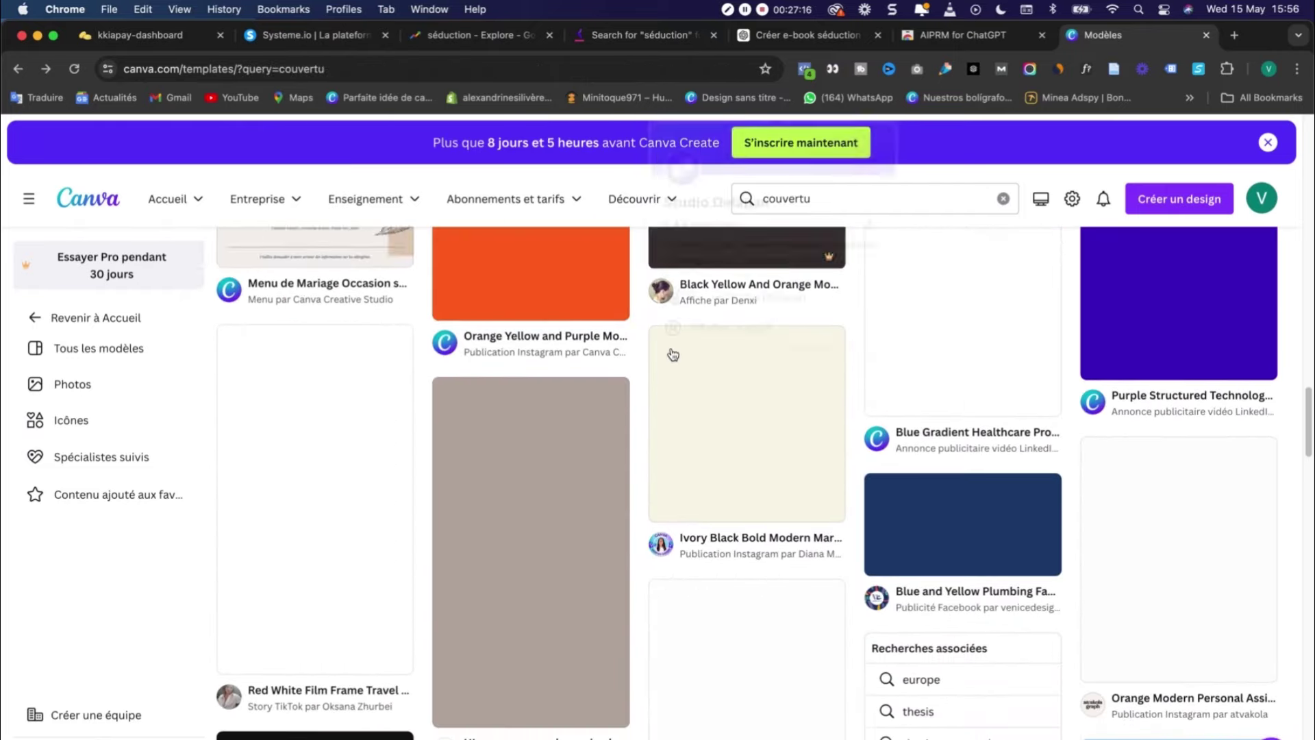
pyautogui.scroll(8, 672, 354)
pyautogui.scroll(-6, 672, 353)
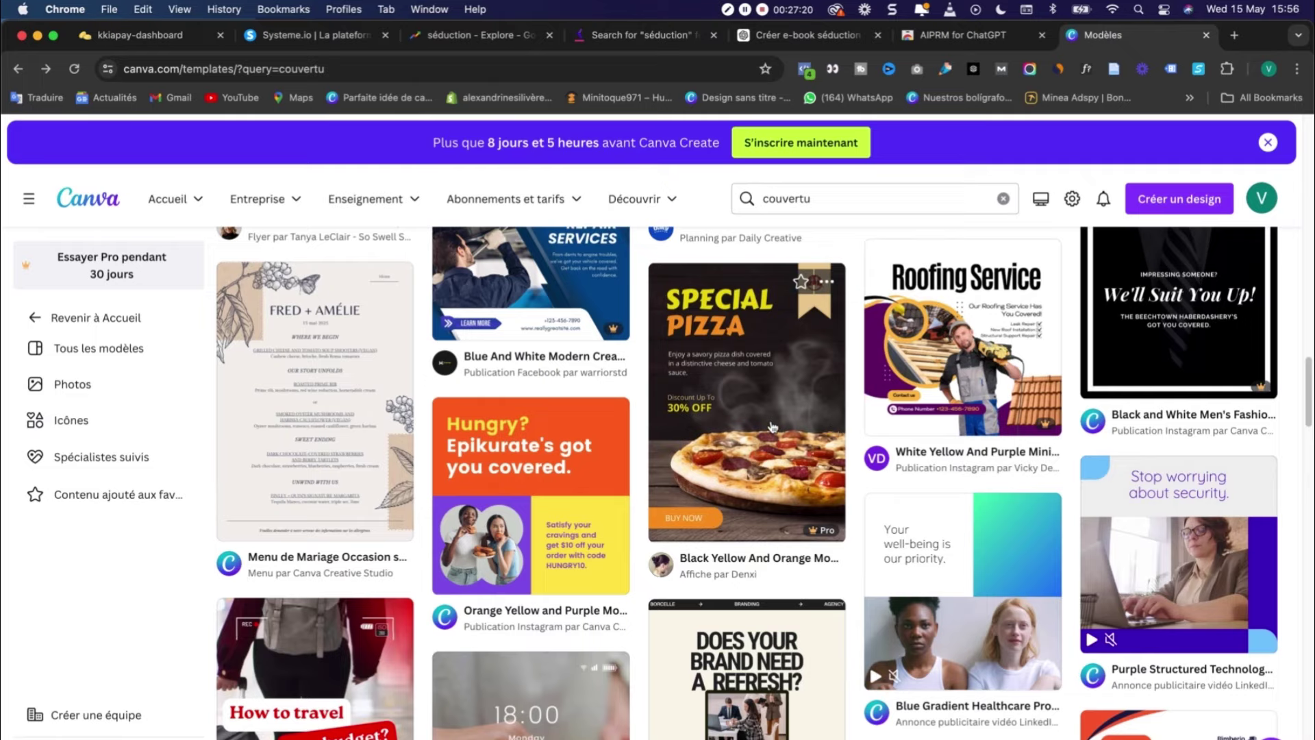
pyautogui.scroll(-6, 767, 395)
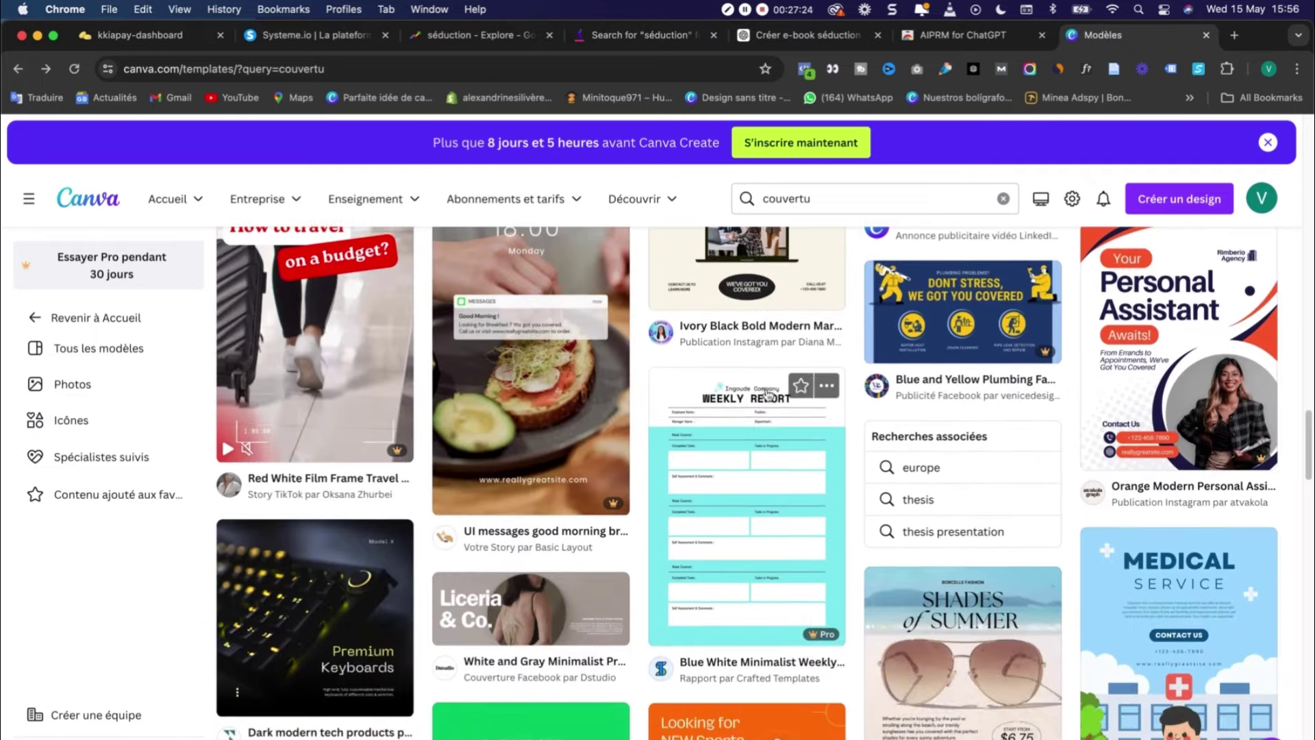
pyautogui.scroll(15, 231, 293)
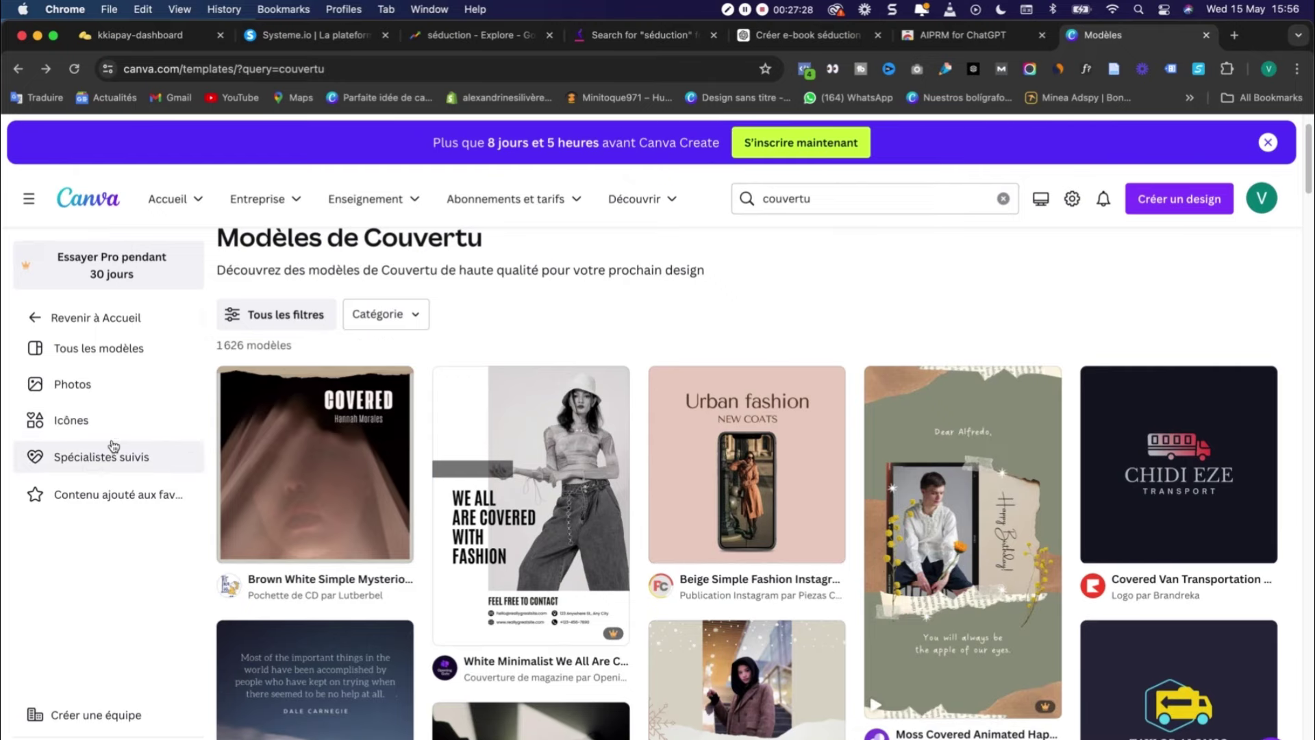
# Step: Filter the couvertu templates by Prix to 'Gratuit', leaving 597 free designs, and browse them
pyautogui.click(288, 315)
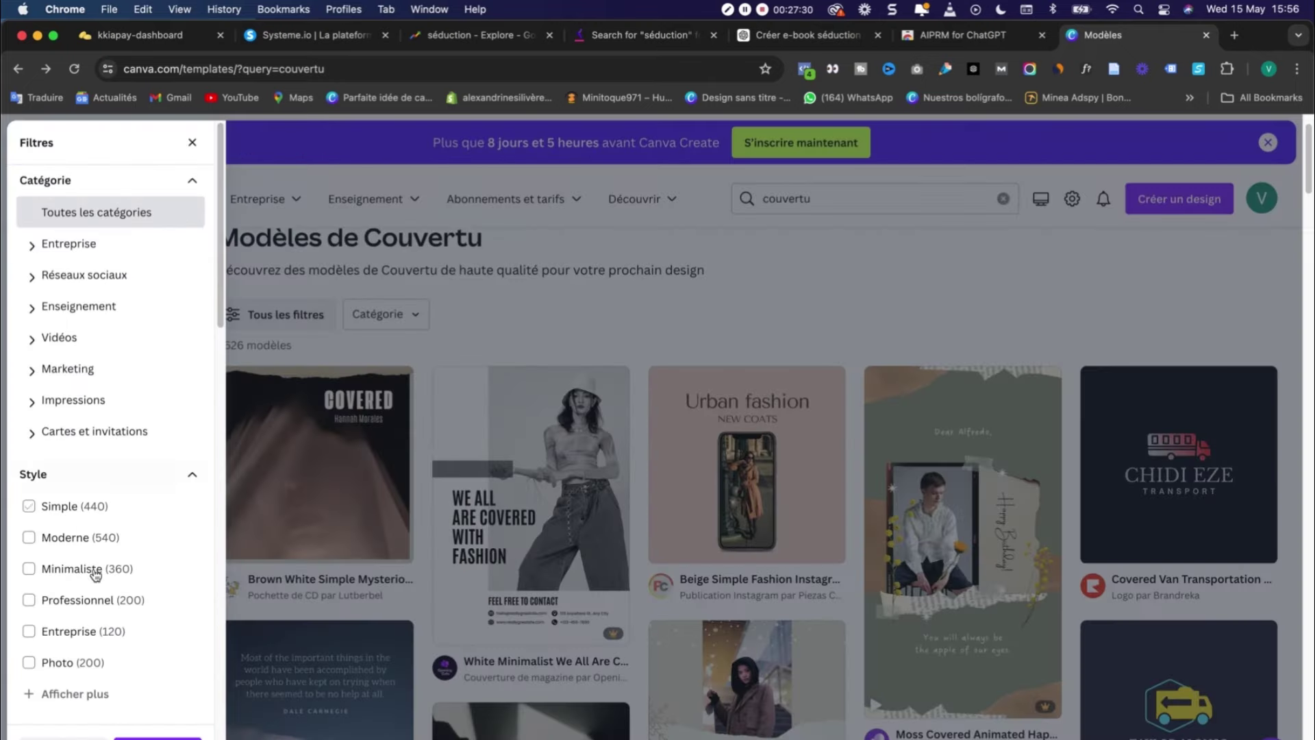
pyautogui.scroll(-10, 96, 575)
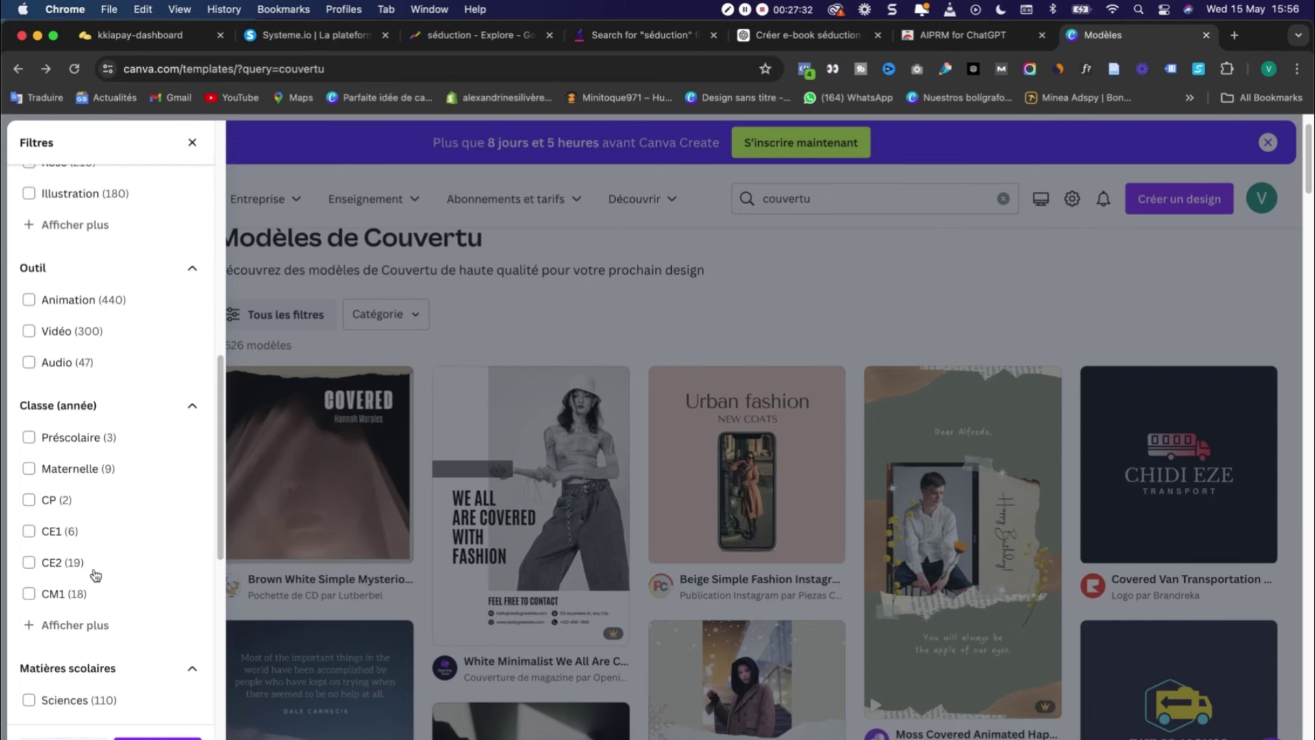
pyautogui.scroll(-15, 95, 575)
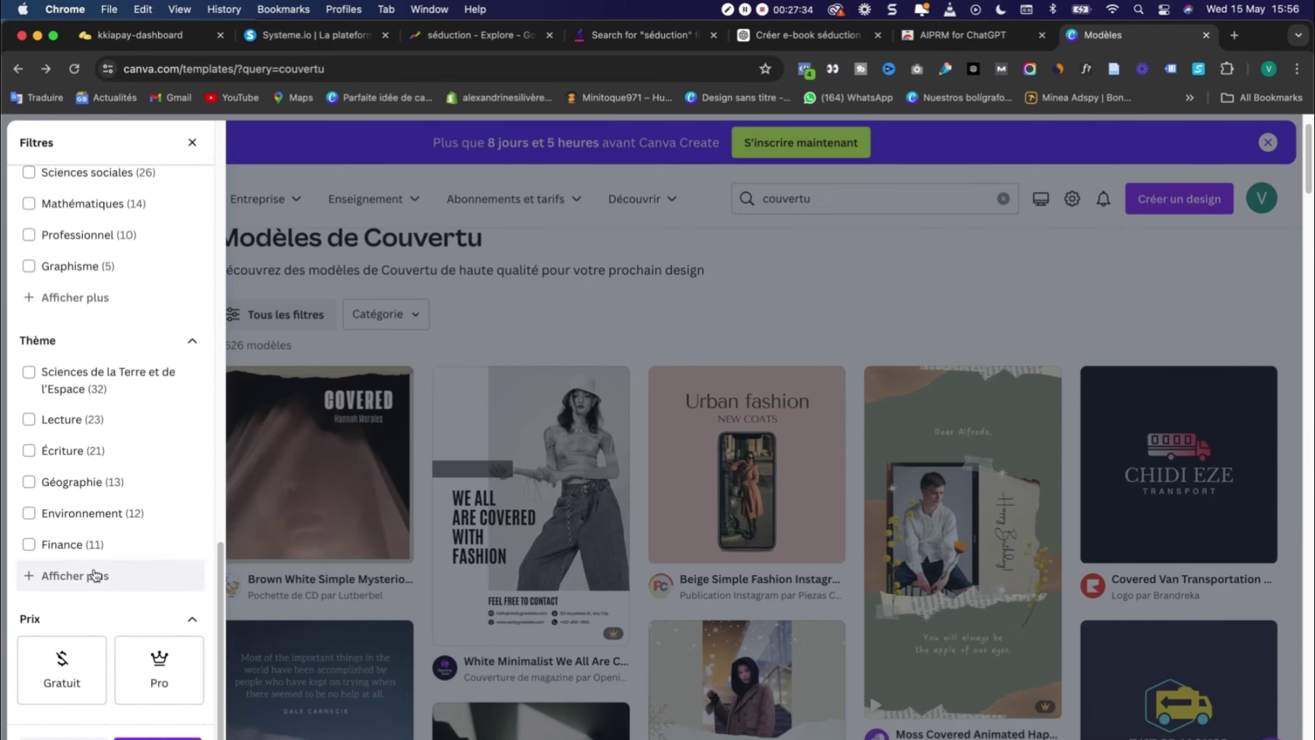
pyautogui.click(55, 574)
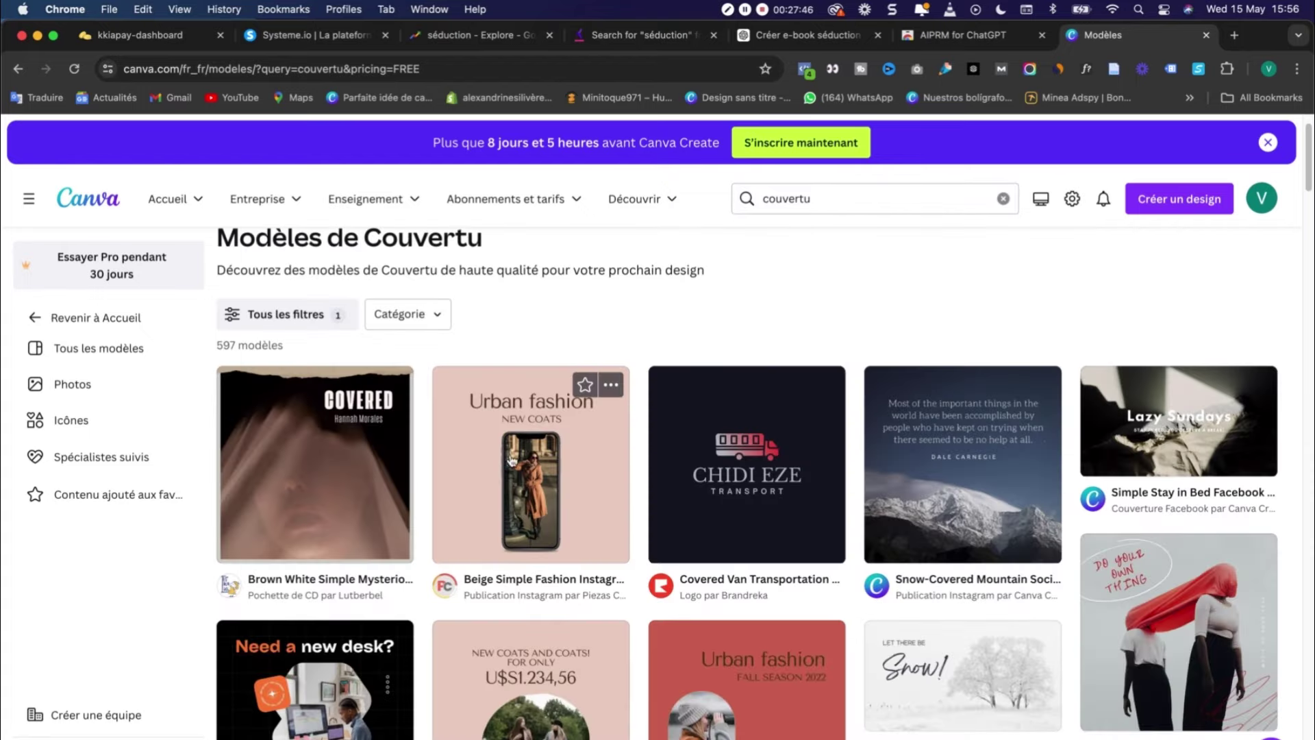
pyautogui.scroll(-7, 617, 372)
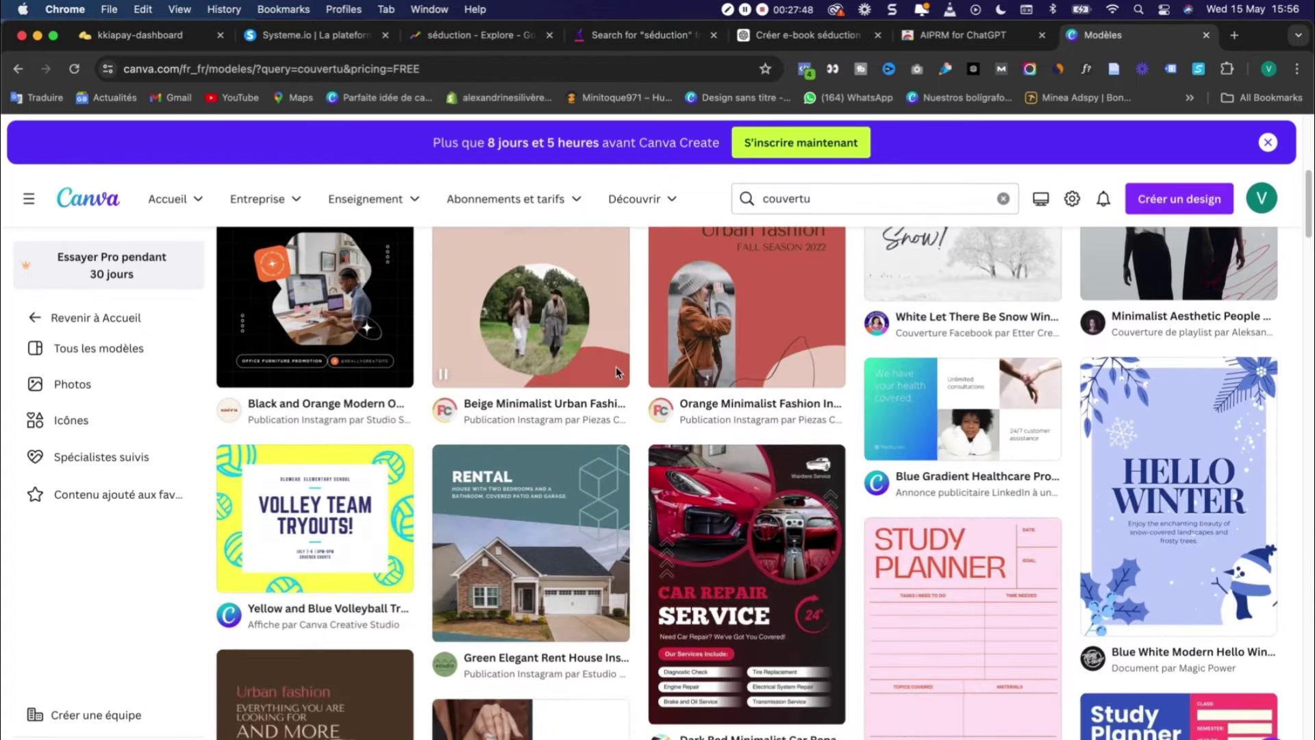
pyautogui.scroll(-3, 617, 372)
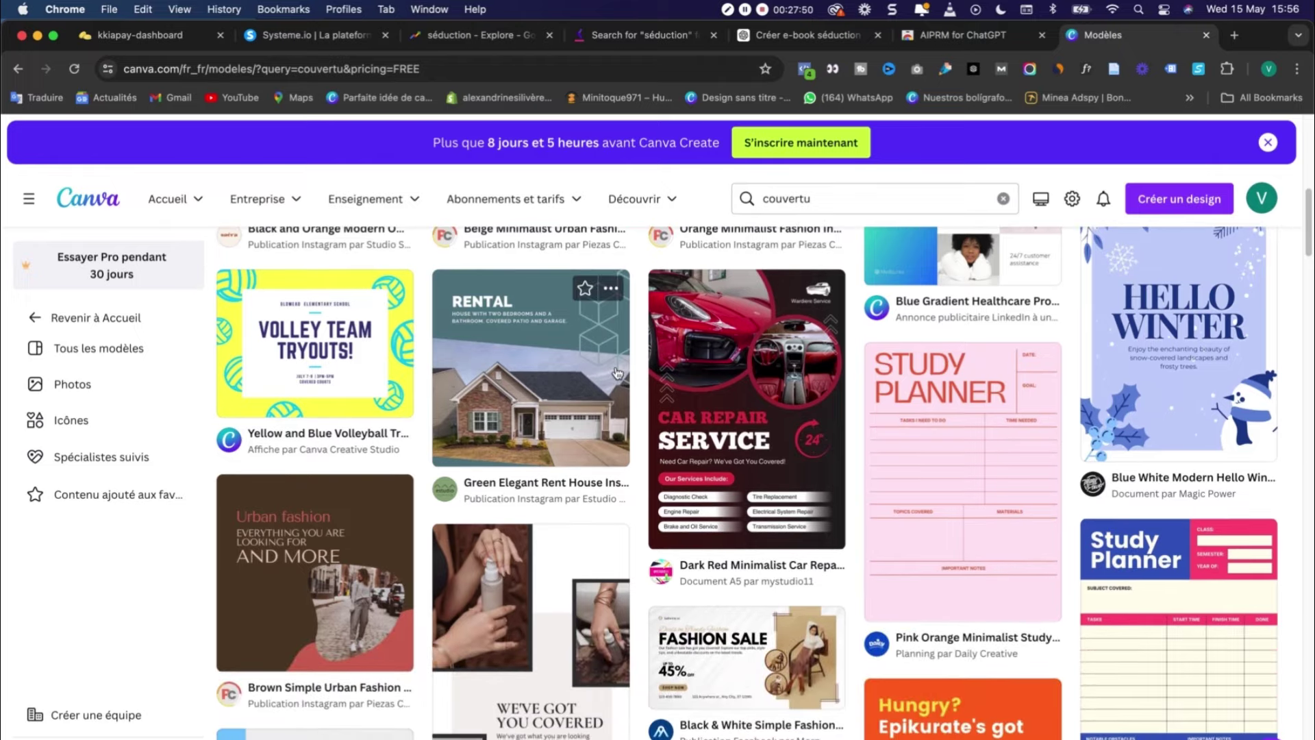
pyautogui.scroll(2, 615, 367)
pyautogui.scroll(-8, 615, 367)
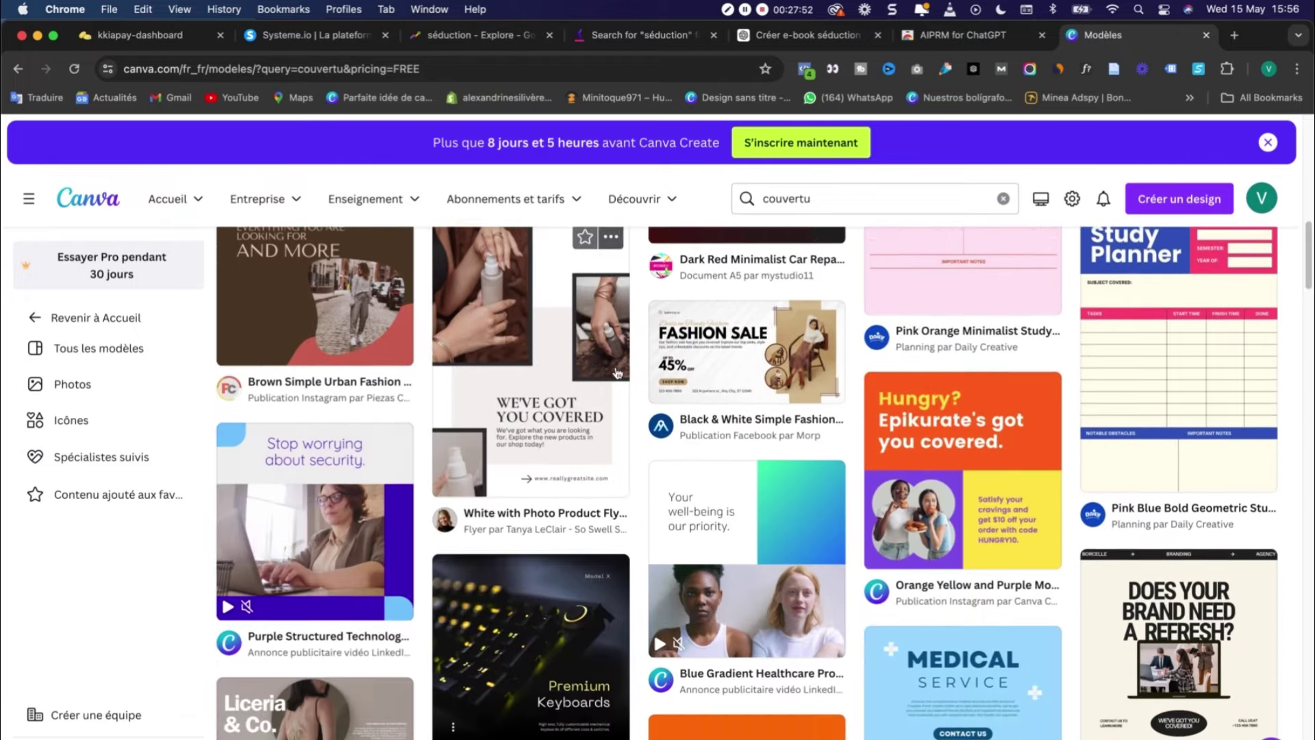
pyautogui.scroll(-7, 617, 370)
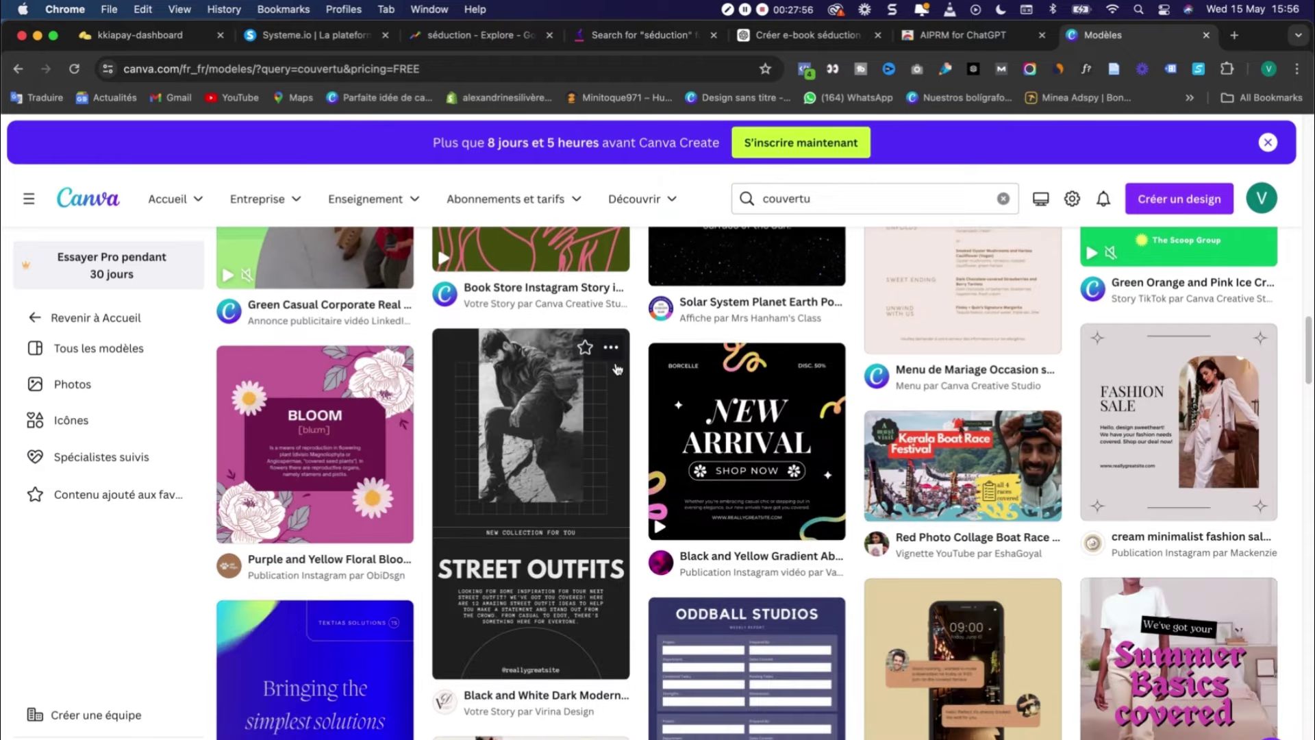
# Step: Preview the Street Outfits story template and open it for editing
pyautogui.click(532, 530)
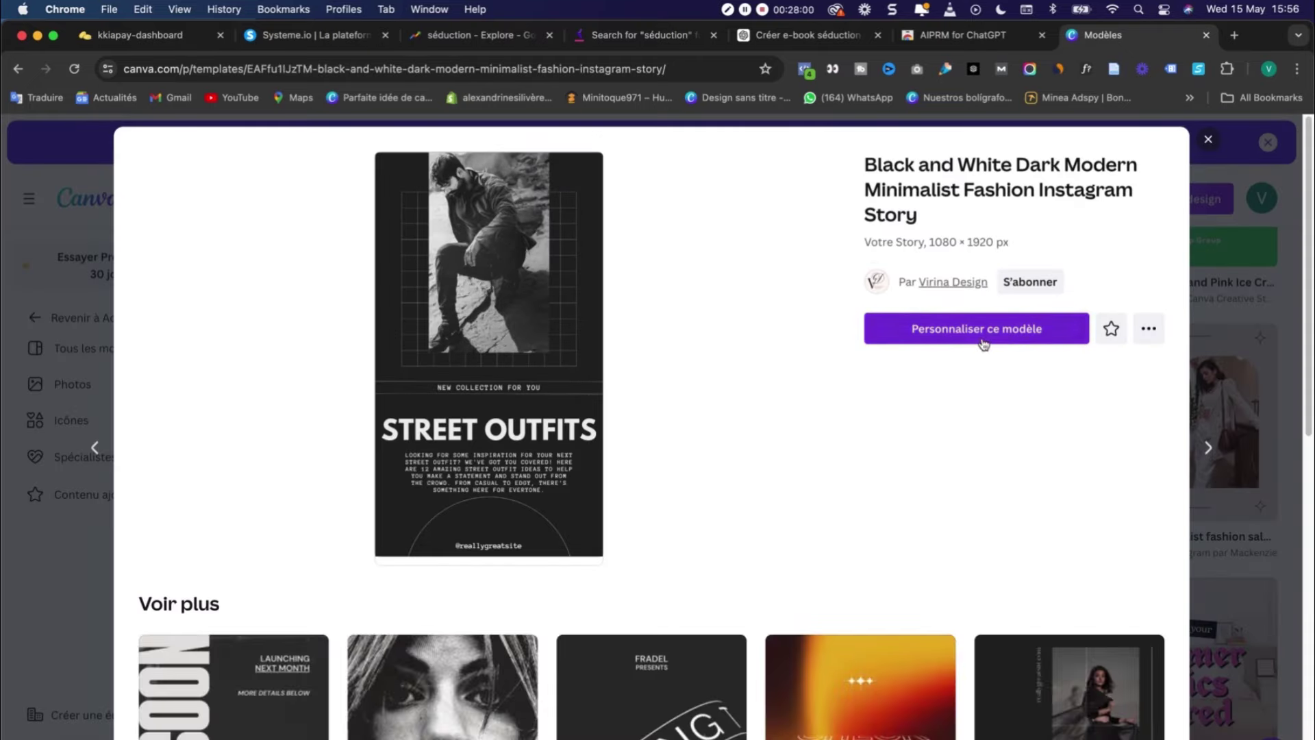
pyautogui.click(981, 339)
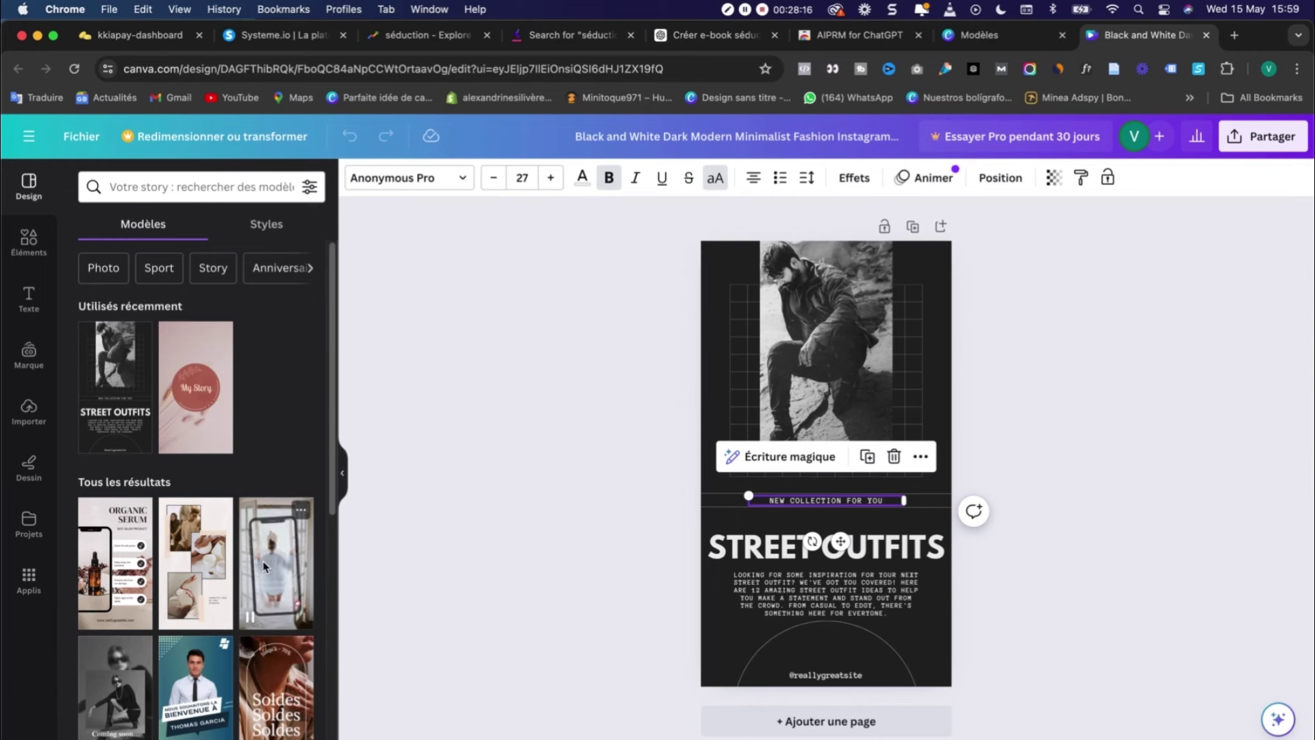
pyautogui.scroll(-7, 266, 556)
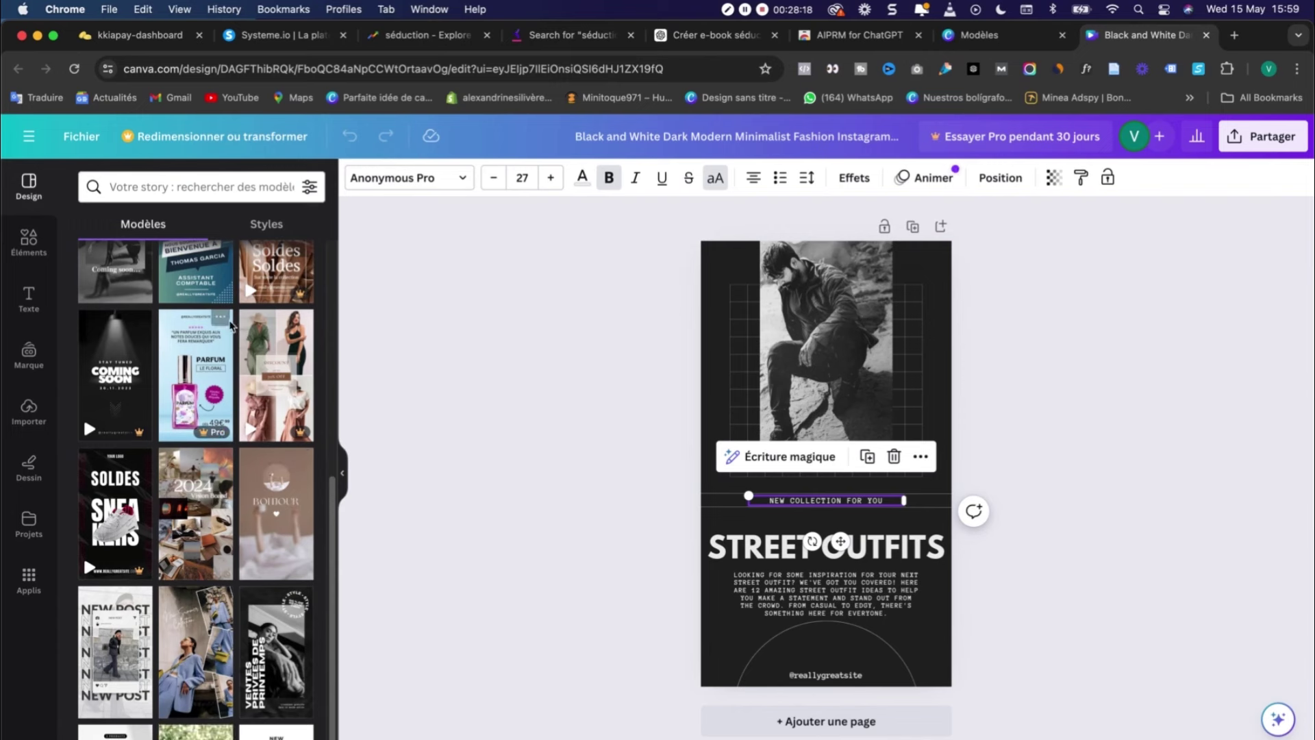
pyautogui.scroll(1, 220, 354)
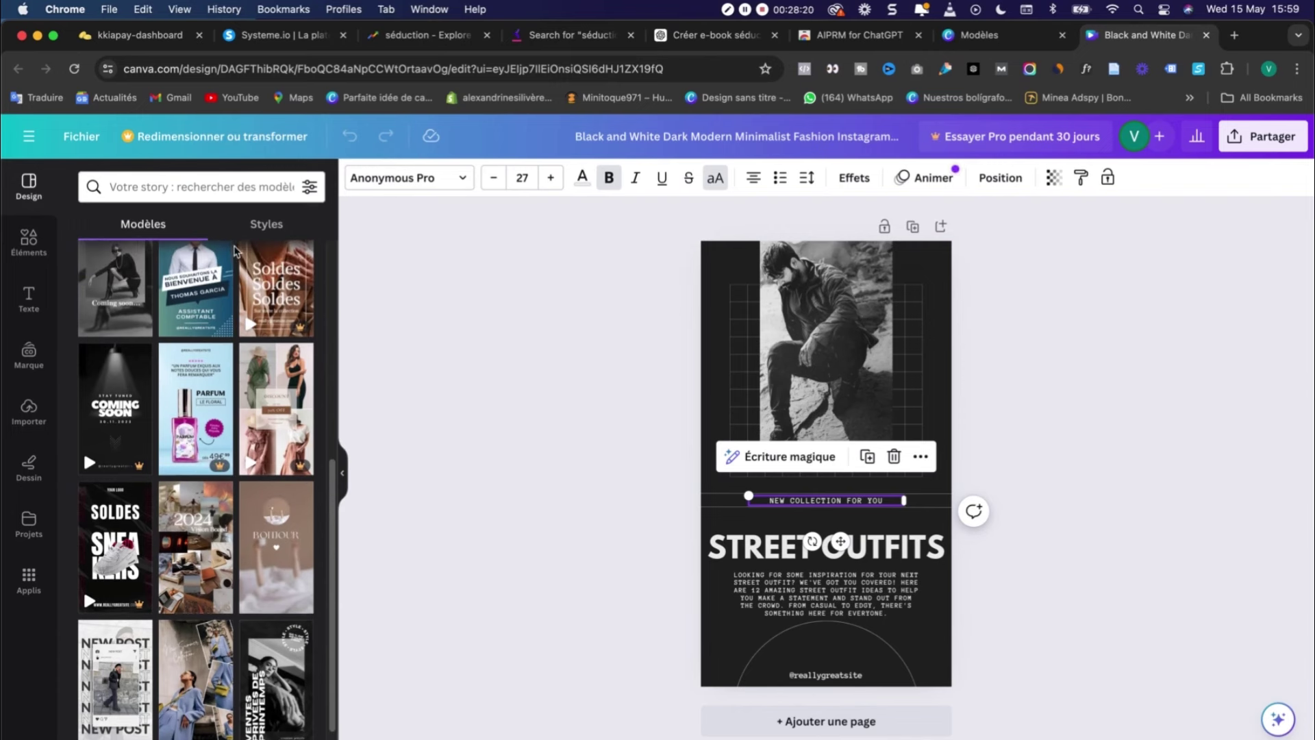
pyautogui.scroll(3, 192, 288)
# Step: Search the templates for 'séduction', view the single match, then clear the search field
pyautogui.click(160, 187)
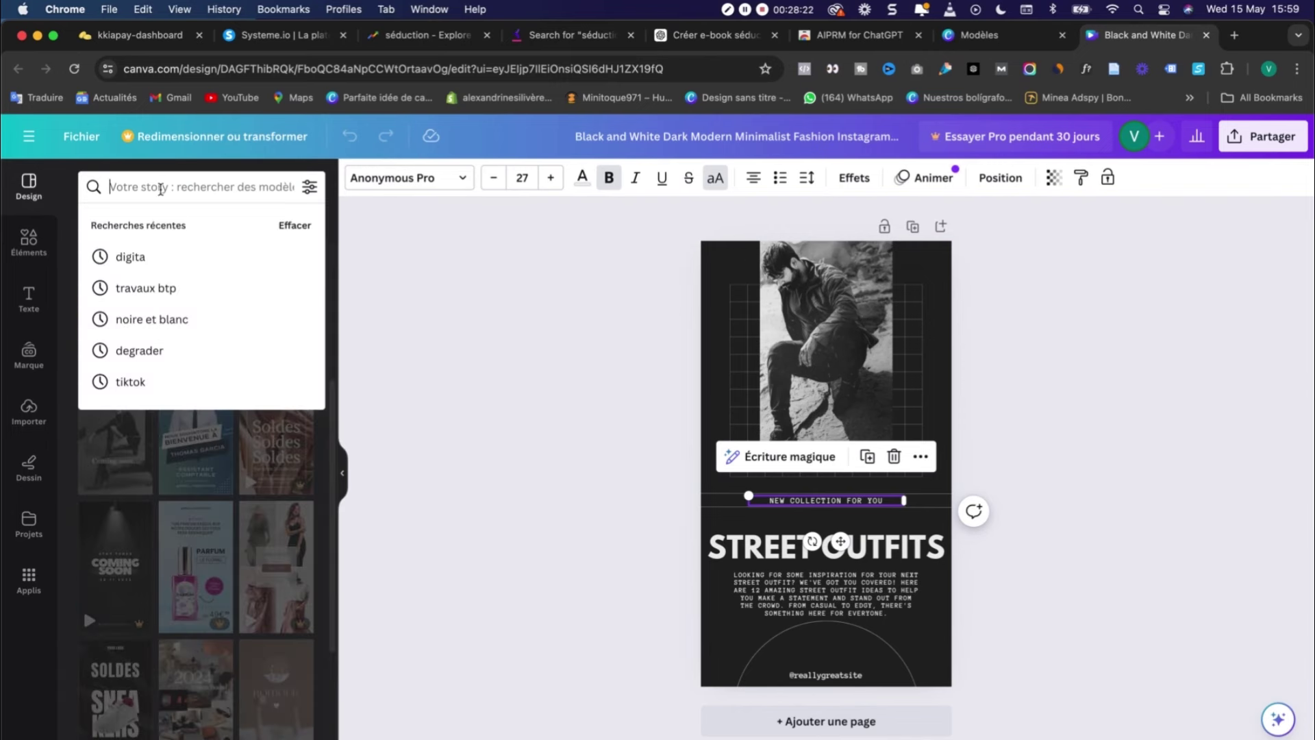
pyautogui.write('sé')
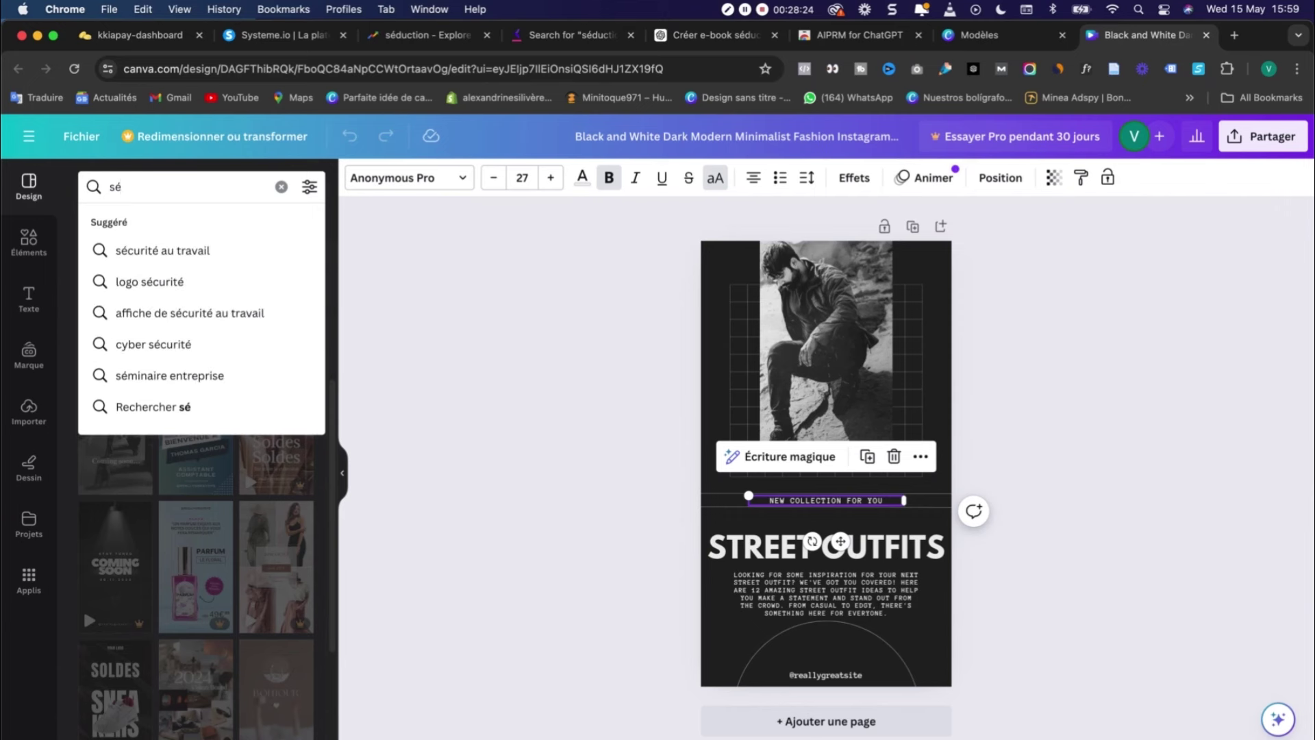
pyautogui.write('duction')
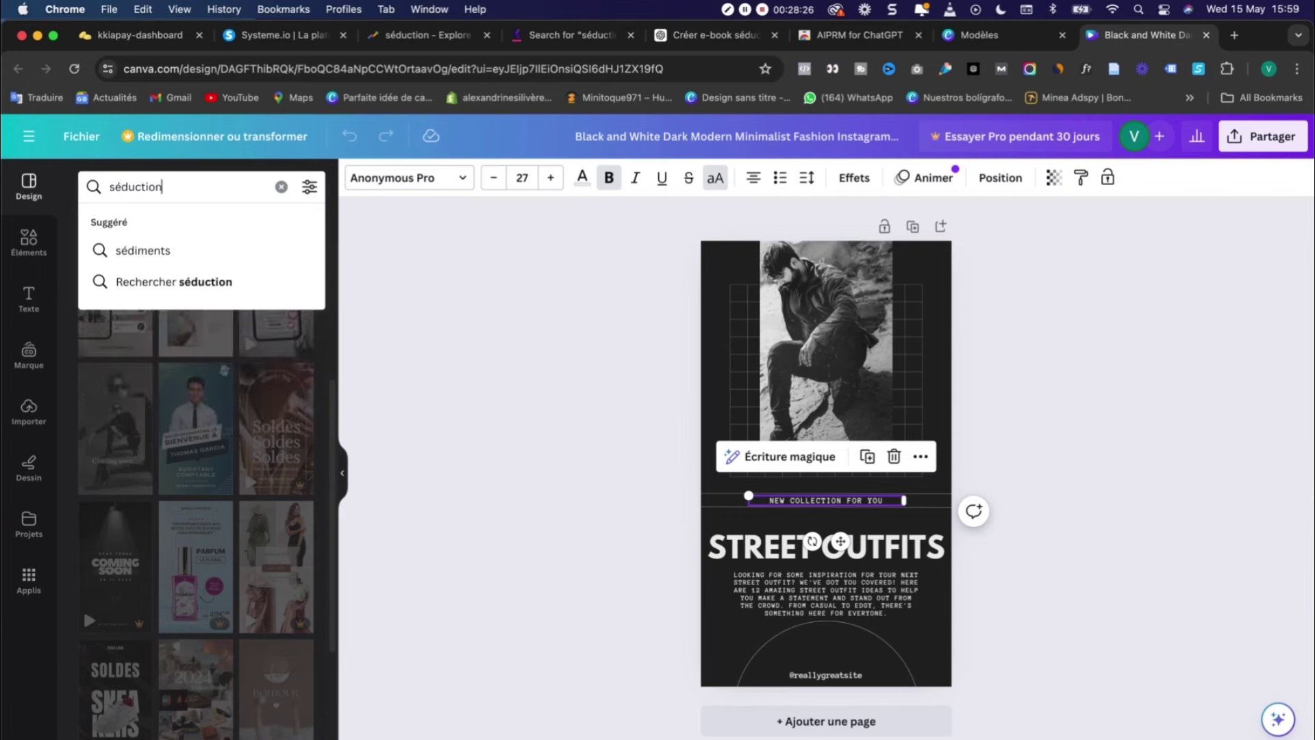
pyautogui.press('Return')
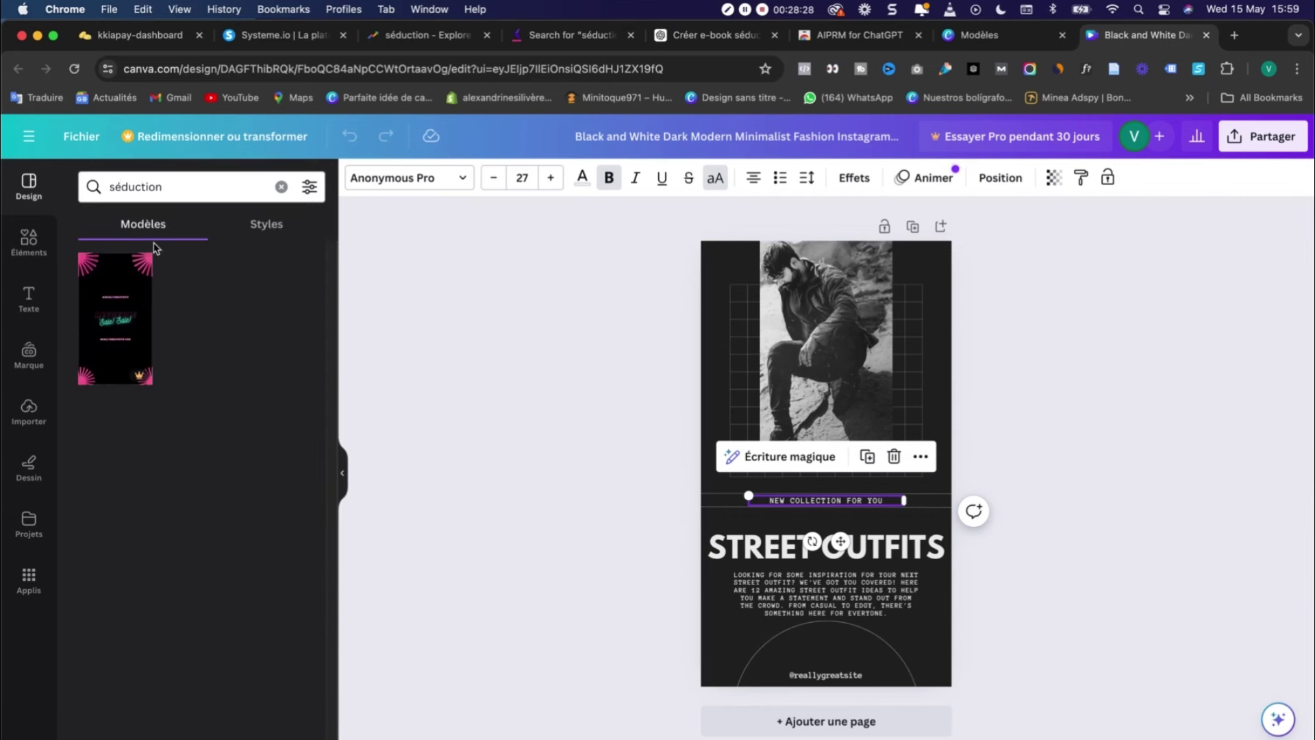
pyautogui.doubleClick(218, 196)
pyautogui.press('super+c')
pyautogui.press('BackSpace')
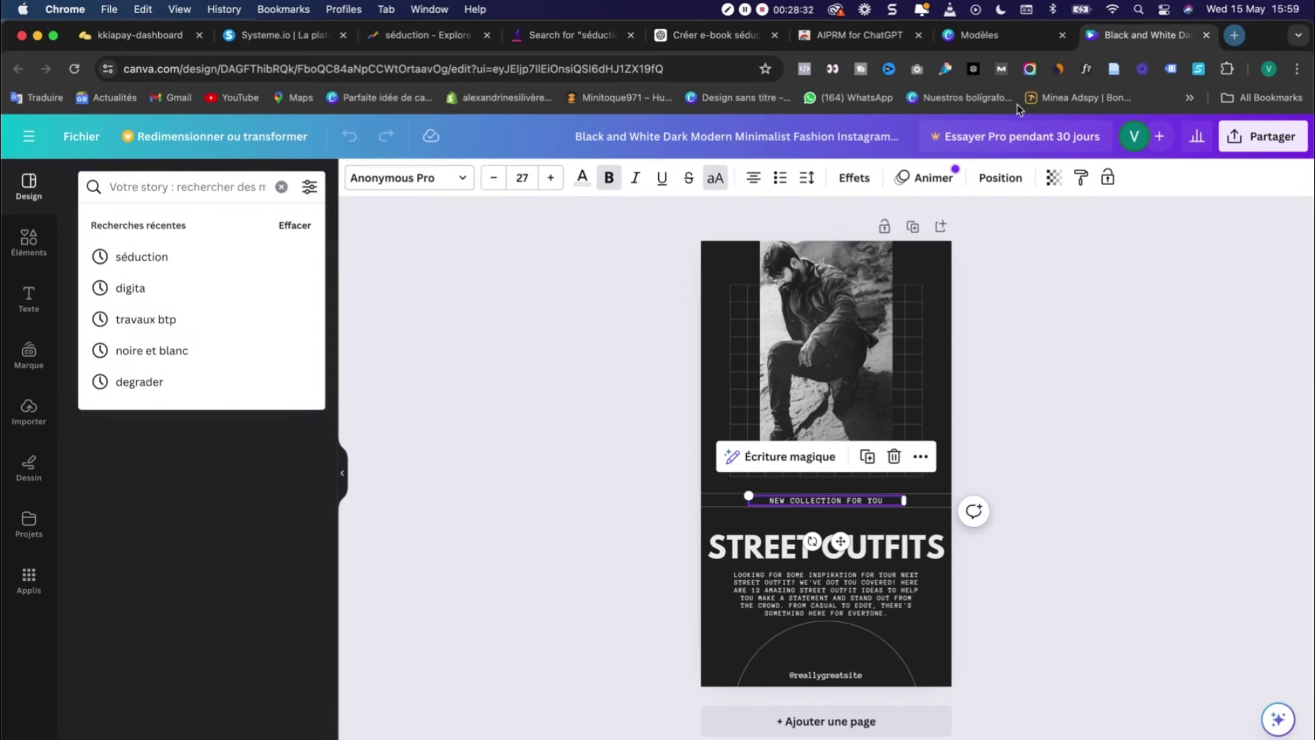
pyautogui.click(1234, 36)
# Step: Go to freepik.com and search its assets for 'séduction'
pyautogui.write('freepik.com')
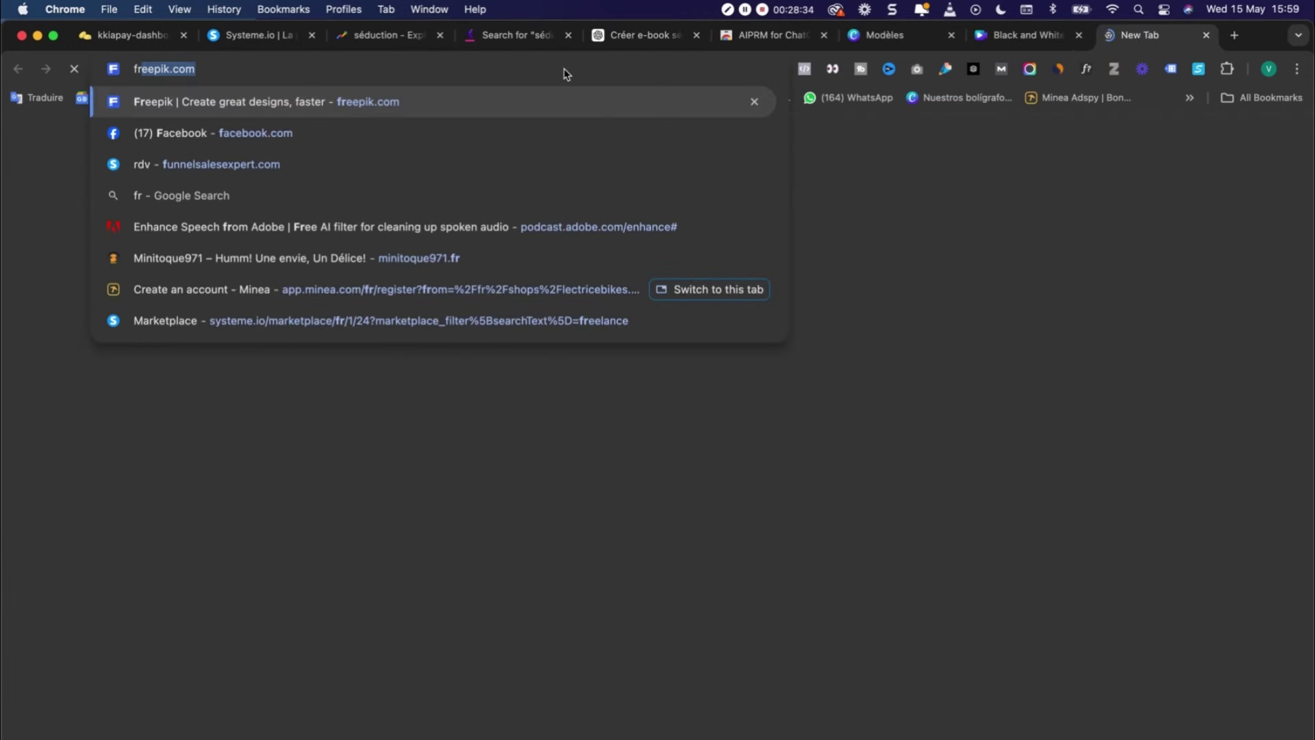
pyautogui.press('Return')
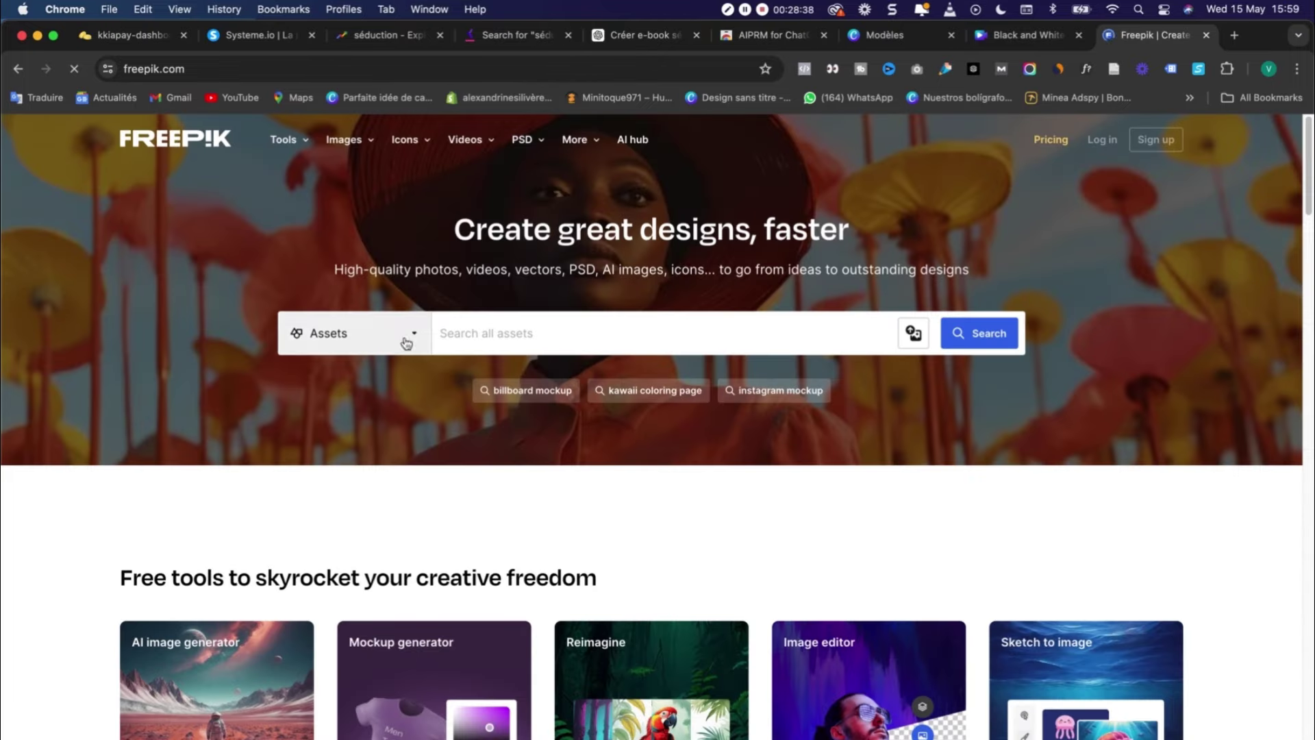
pyautogui.click(506, 336)
pyautogui.press('super+v')
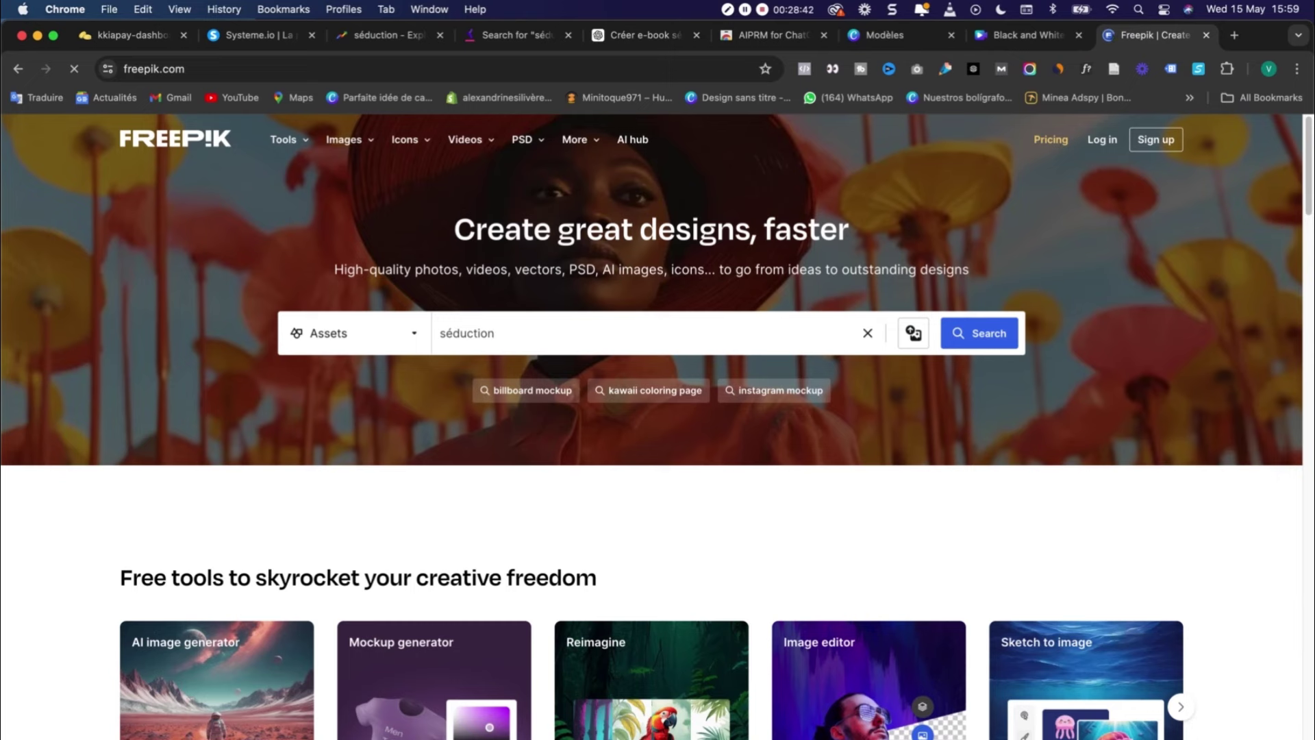
pyautogui.press('Return')
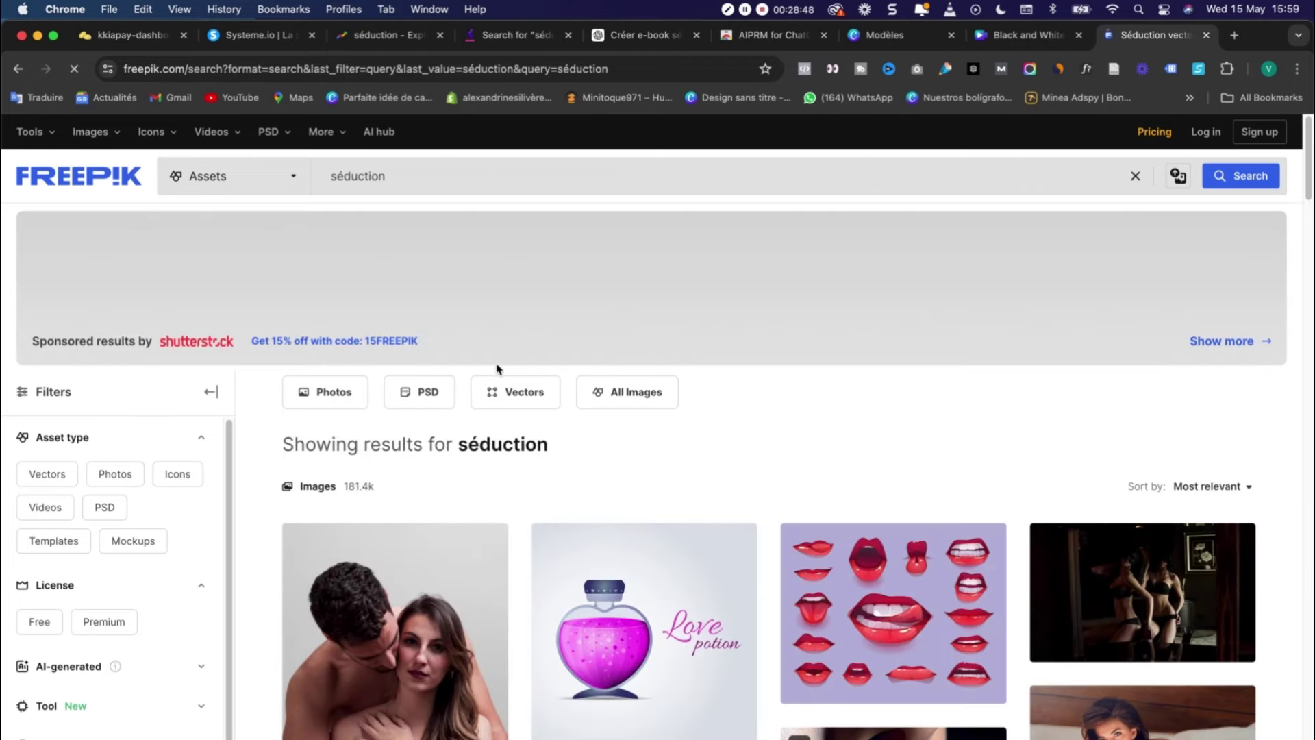
# Step: Browse the Freepik séduction image results
pyautogui.scroll(-3, 478, 469)
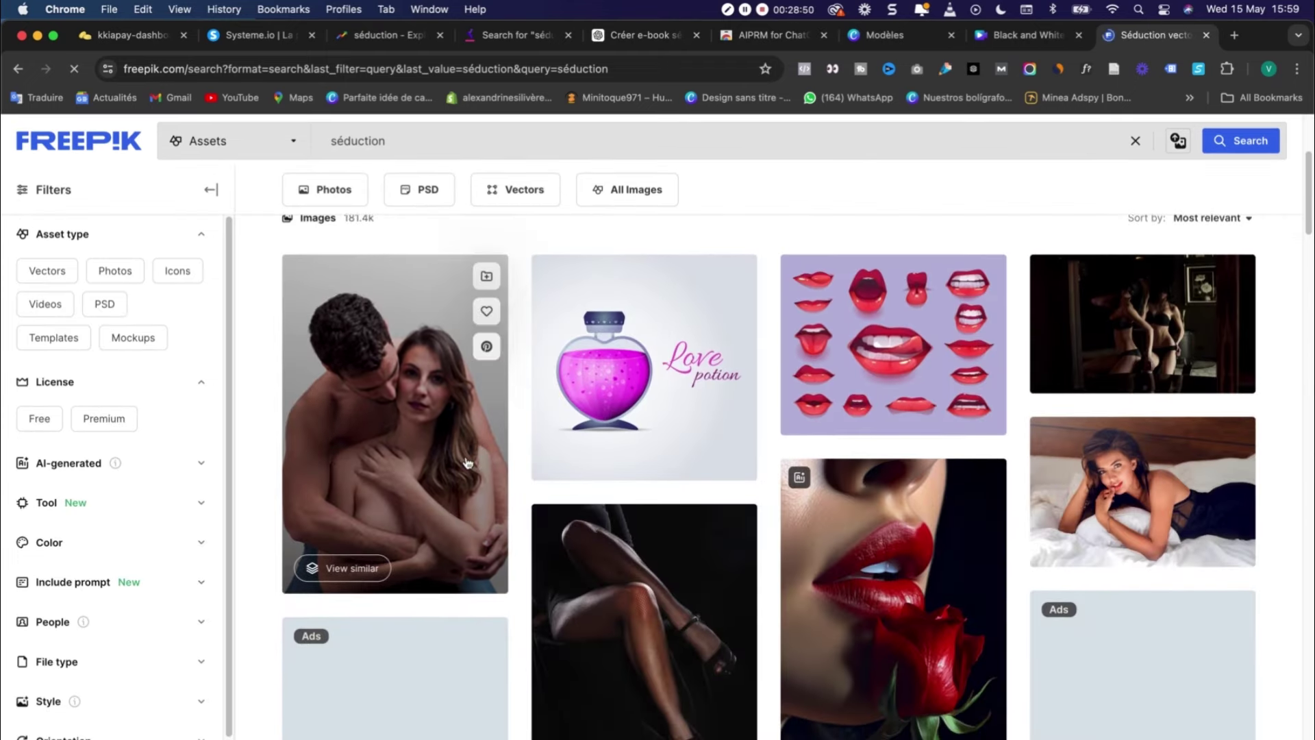
pyautogui.scroll(-3, 394, 414)
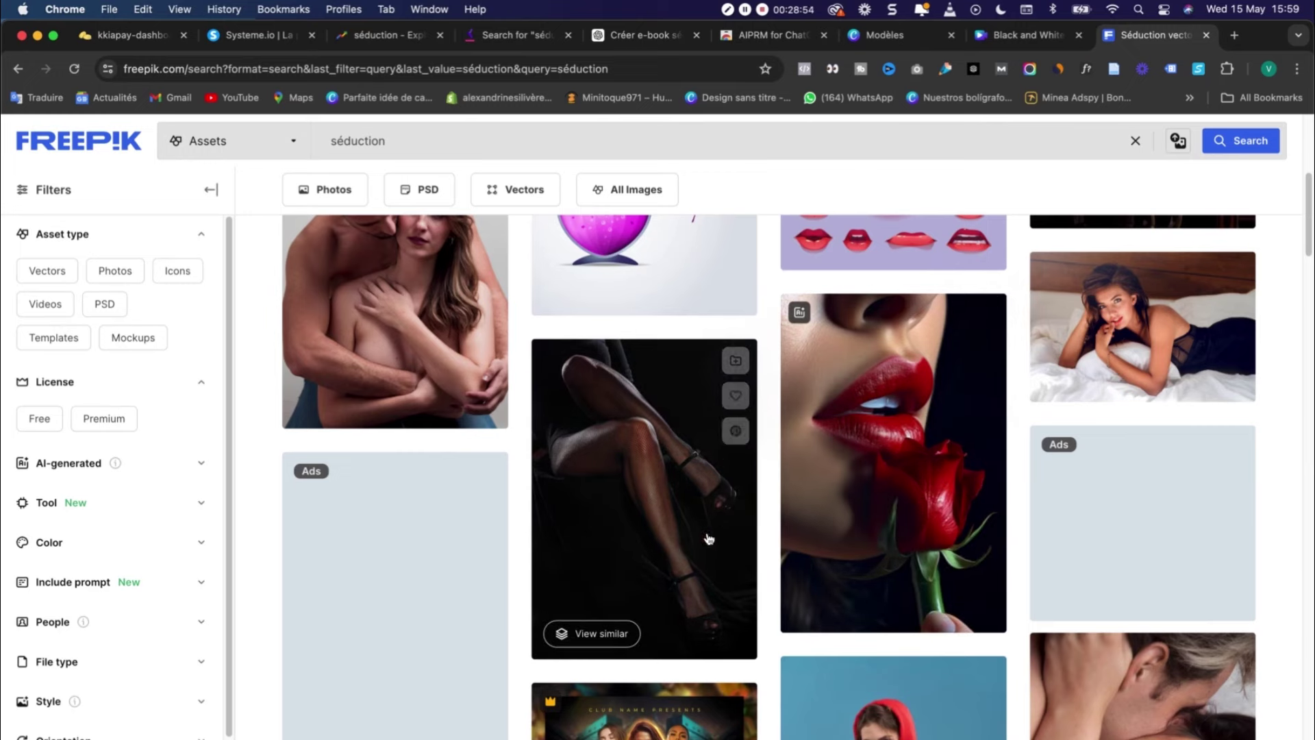
pyautogui.scroll(-3, 703, 444)
pyautogui.scroll(-2, 703, 444)
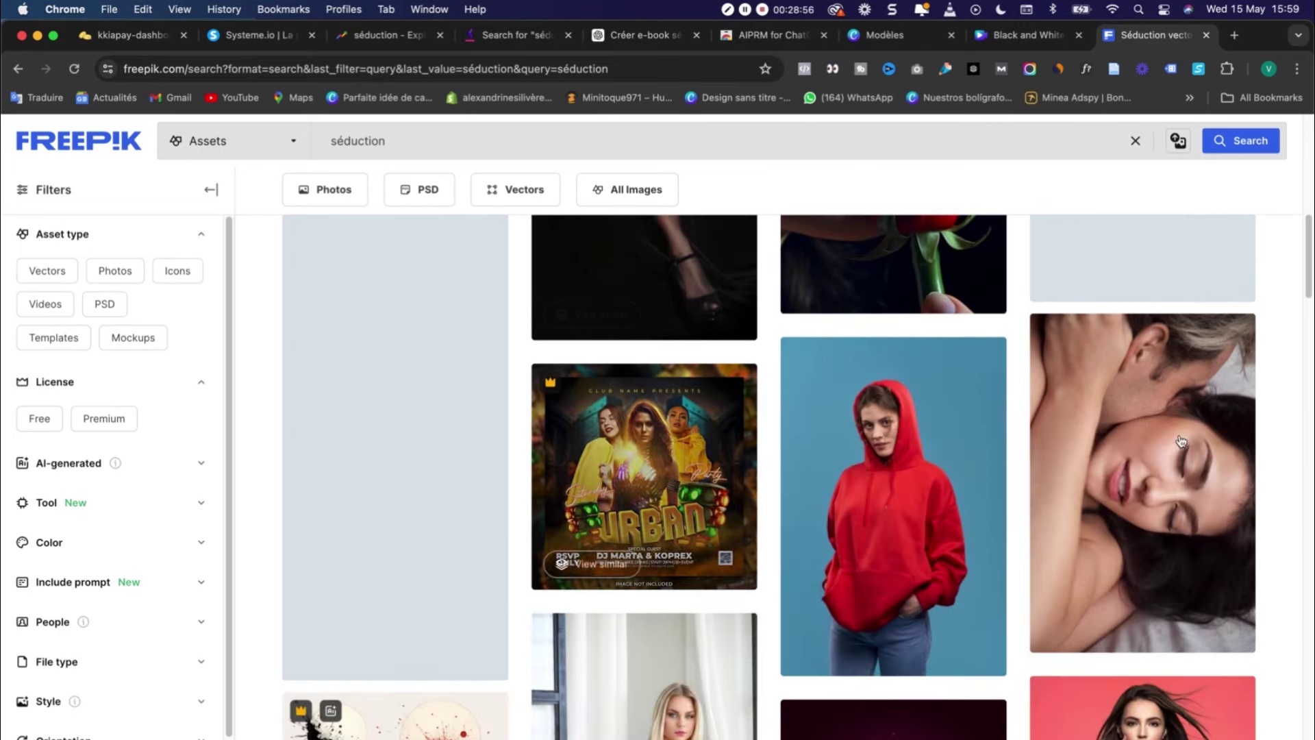
pyautogui.scroll(-8, 1190, 462)
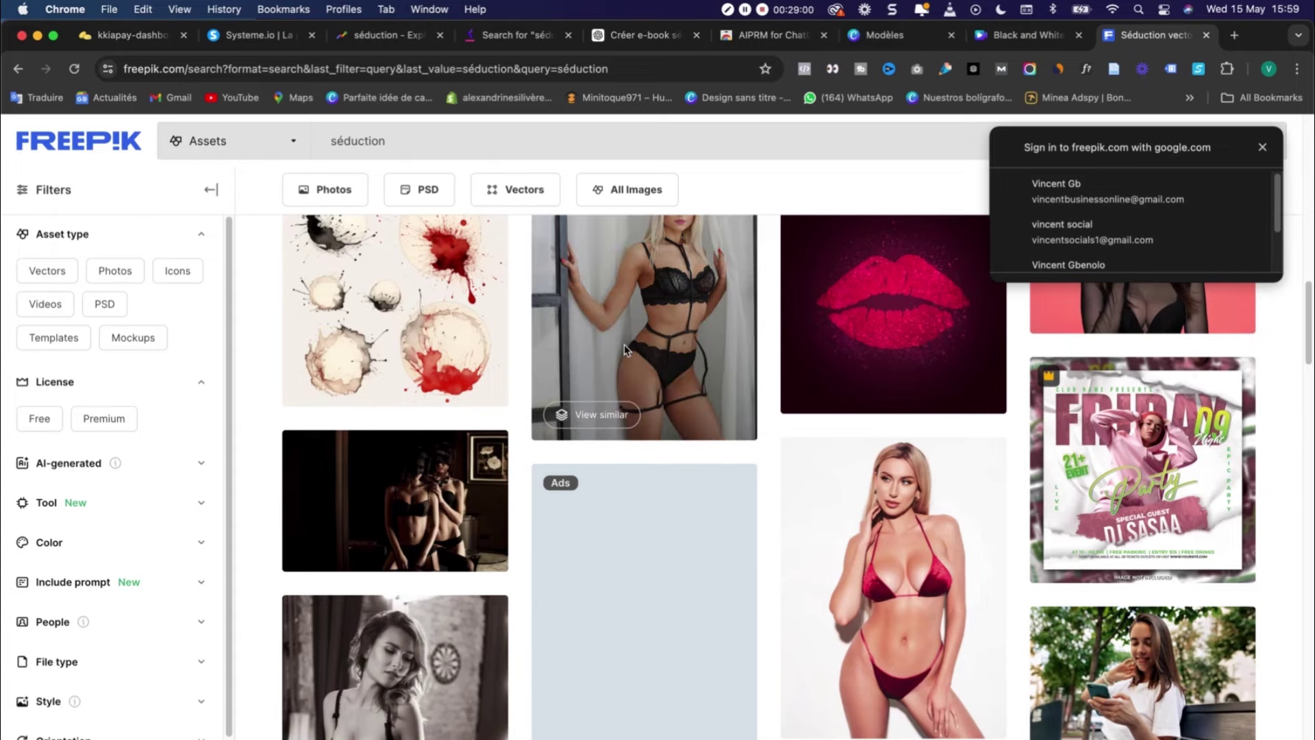
pyautogui.scroll(-4, 623, 344)
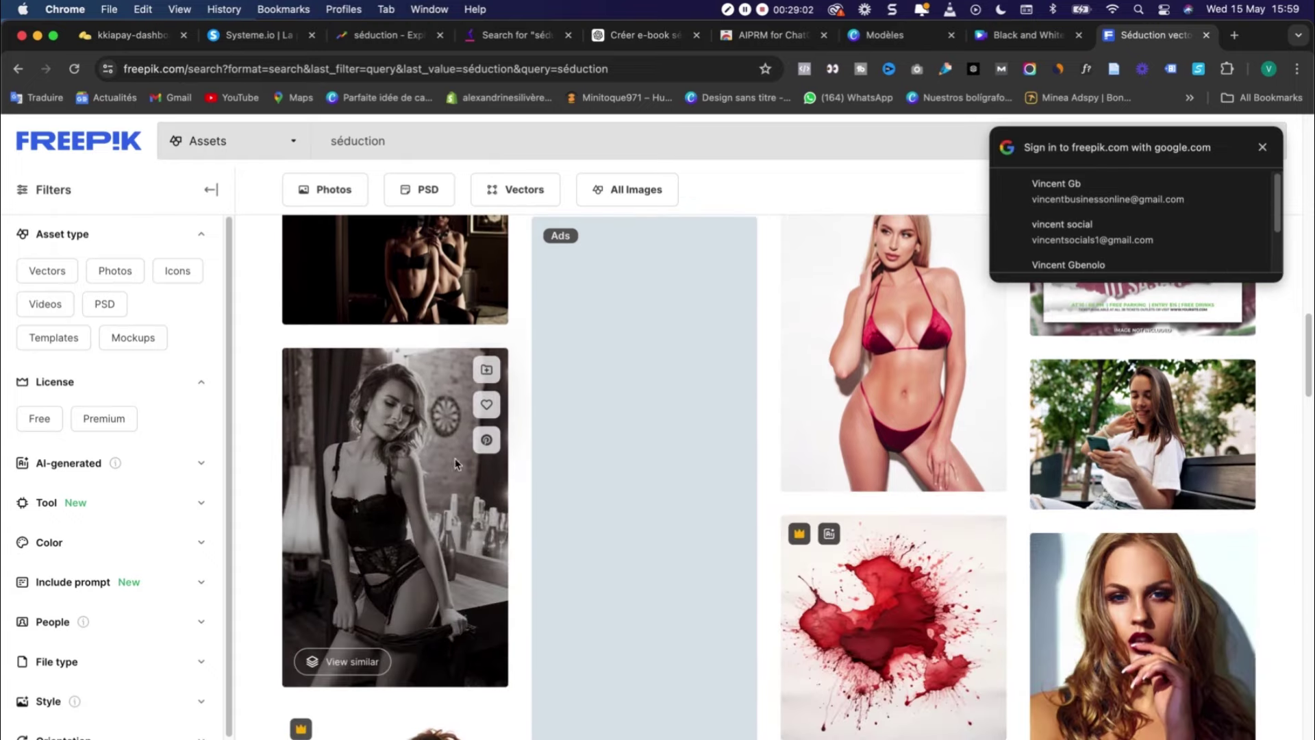
pyautogui.scroll(12, 399, 523)
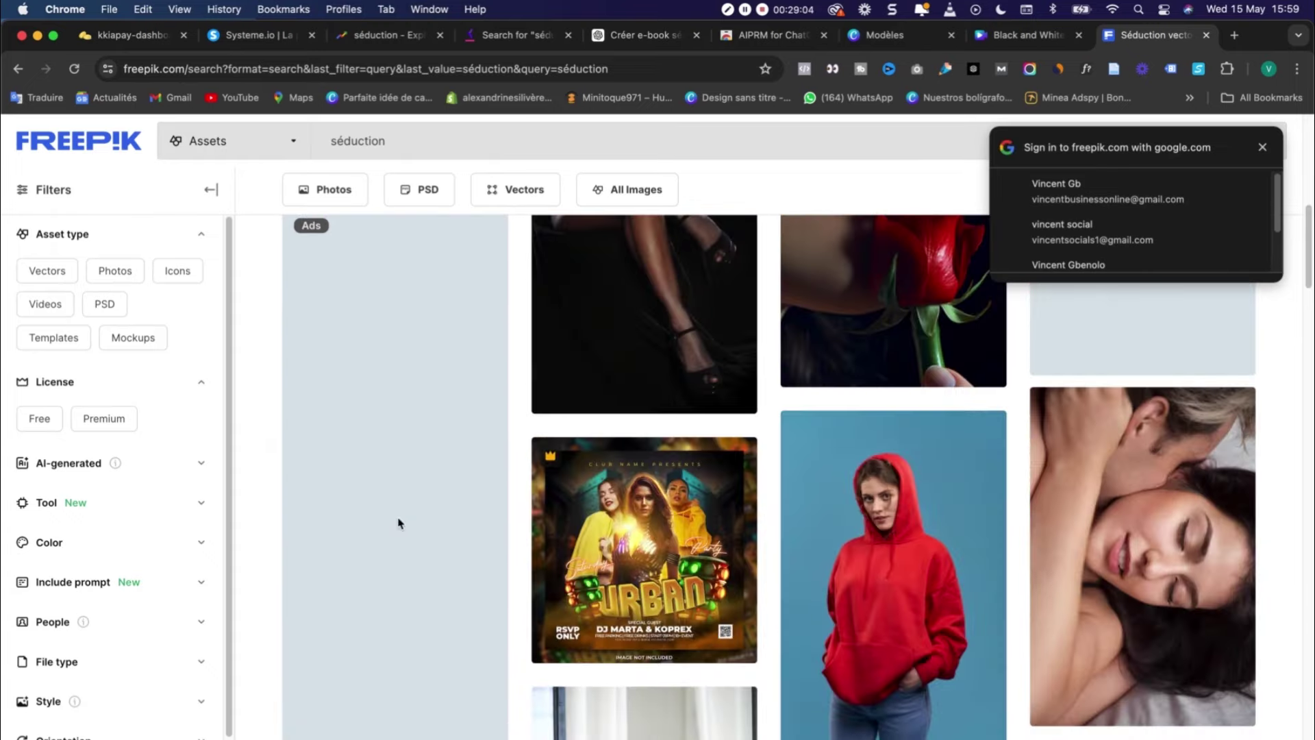
pyautogui.scroll(-1, 399, 522)
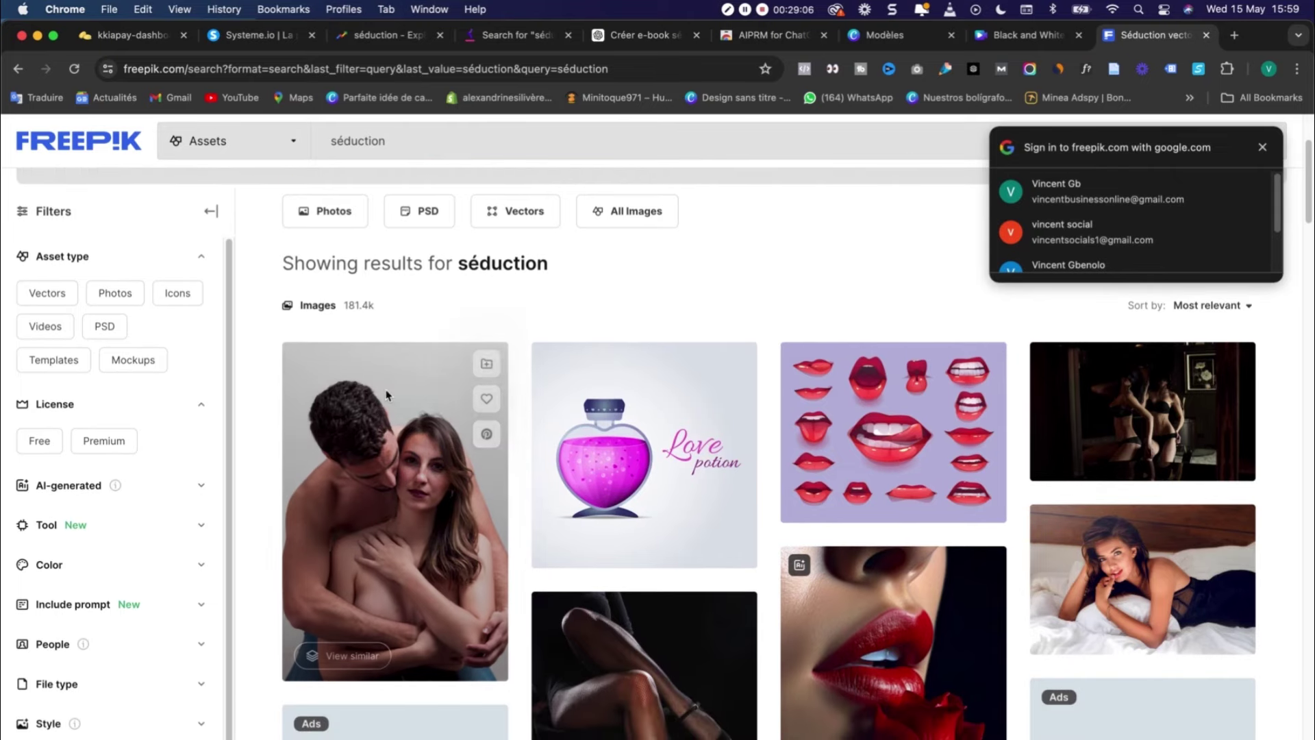
pyautogui.rightClick(389, 493)
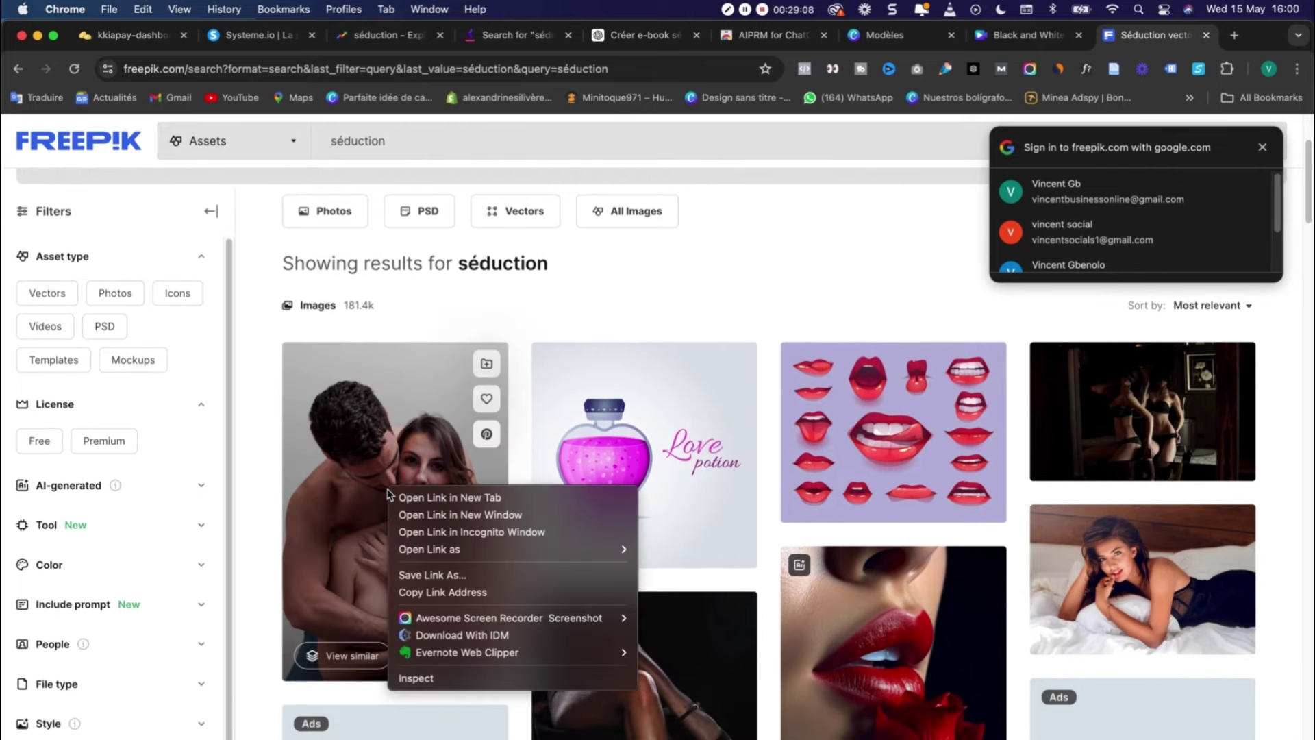
pyautogui.click(666, 282)
# Step: Download the red lips with rose photo for free and return to the Canva tab
pyautogui.scroll(-5, 743, 436)
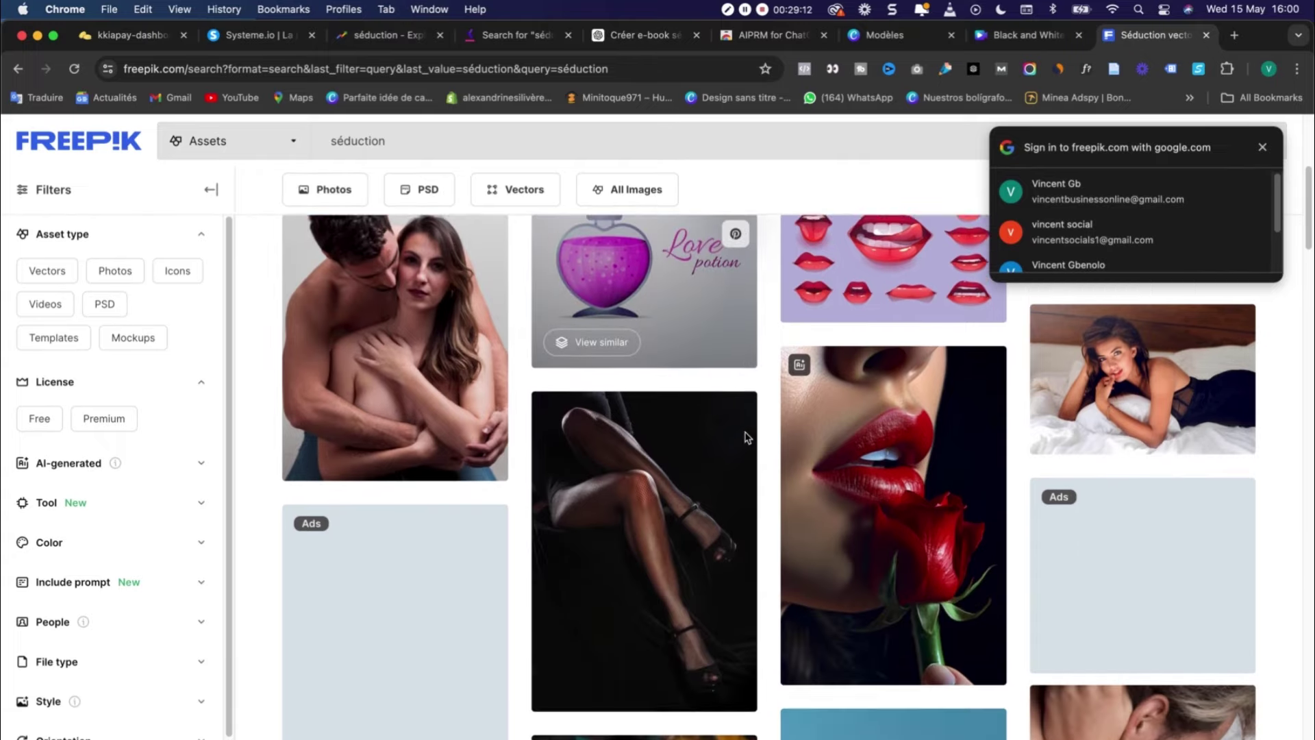
pyautogui.scroll(-3, 746, 436)
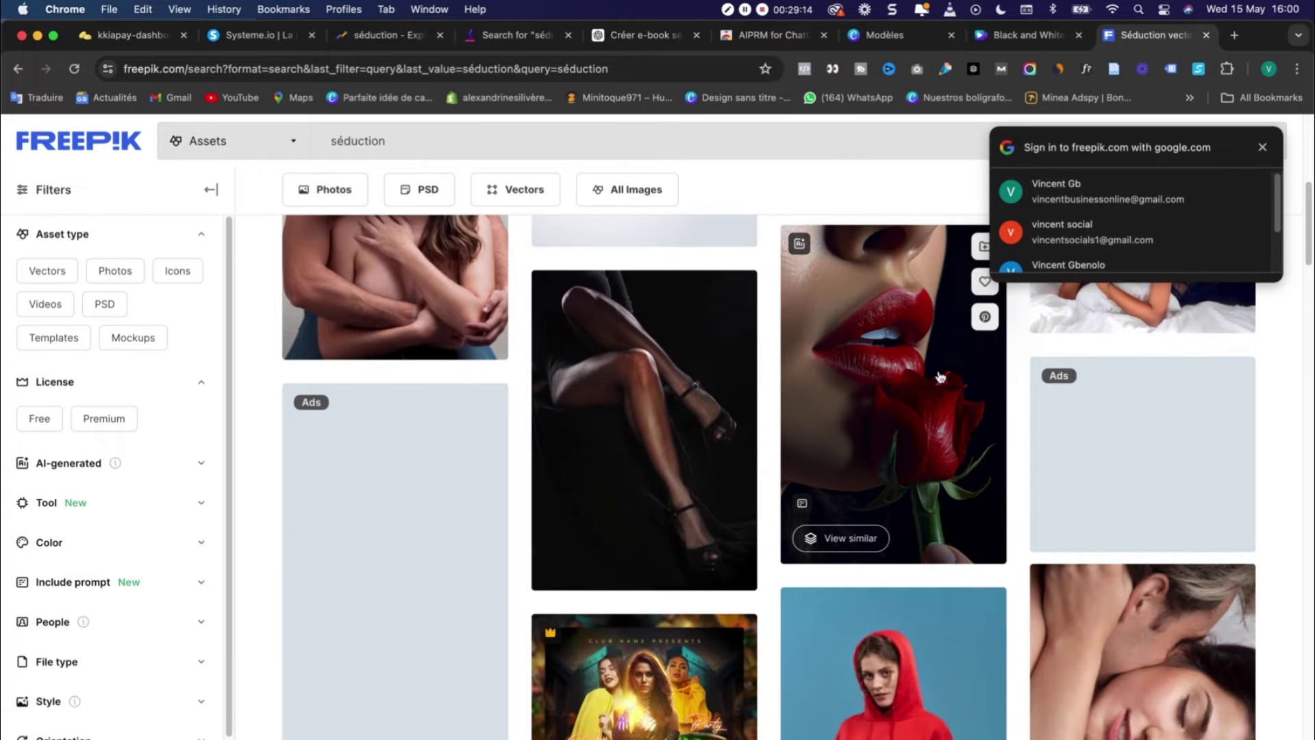
pyautogui.click(895, 398)
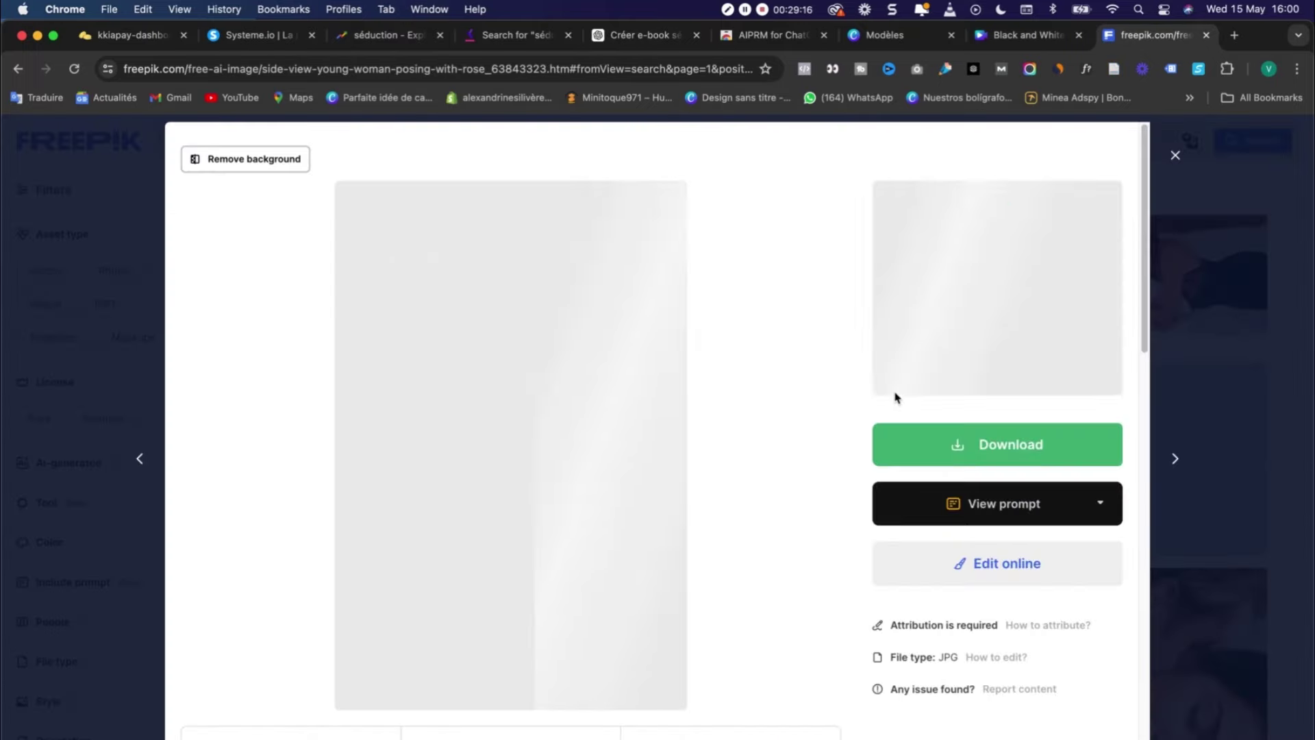
pyautogui.click(1024, 444)
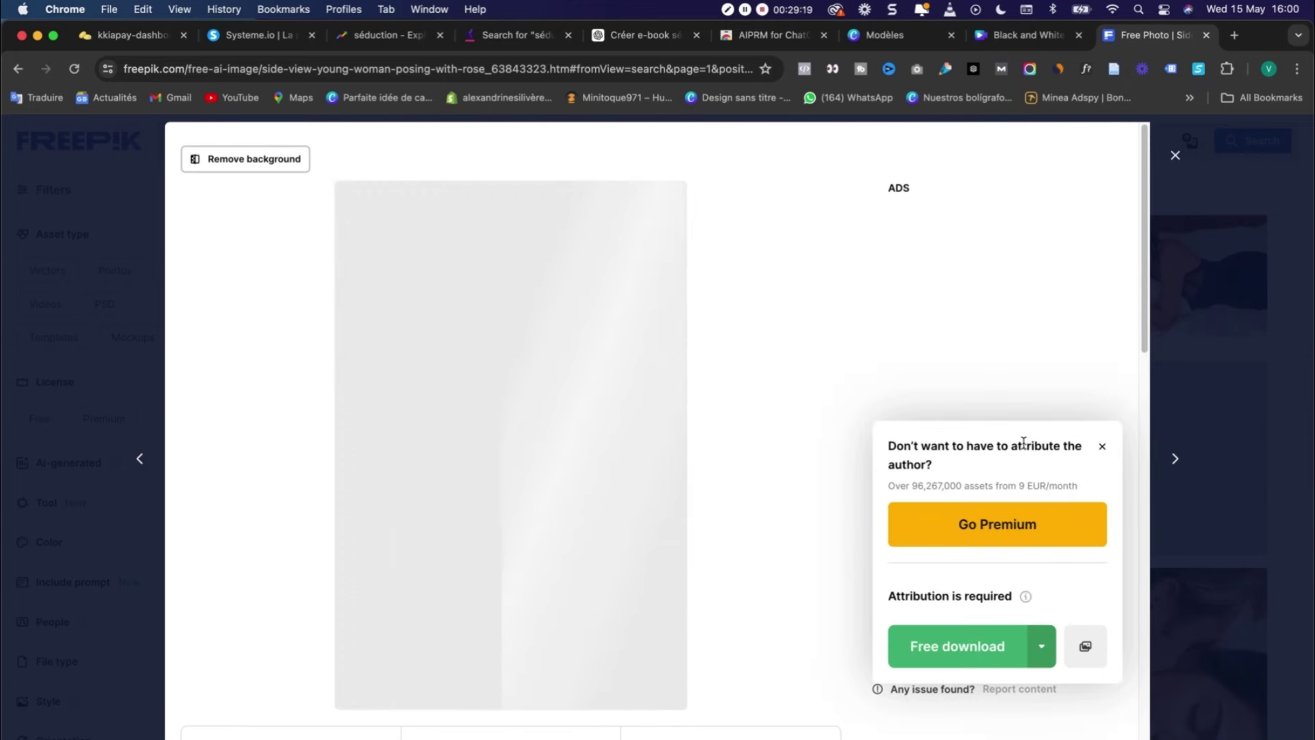
pyautogui.click(975, 650)
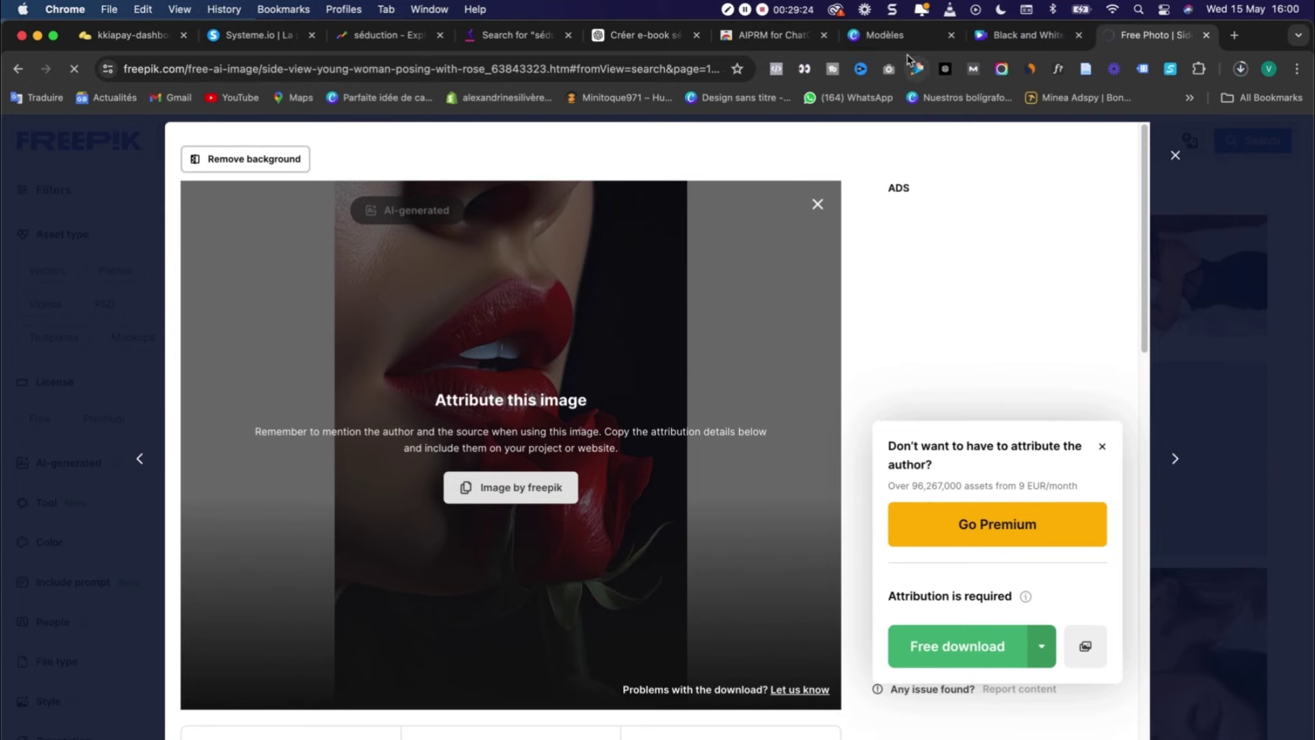
pyautogui.click(884, 45)
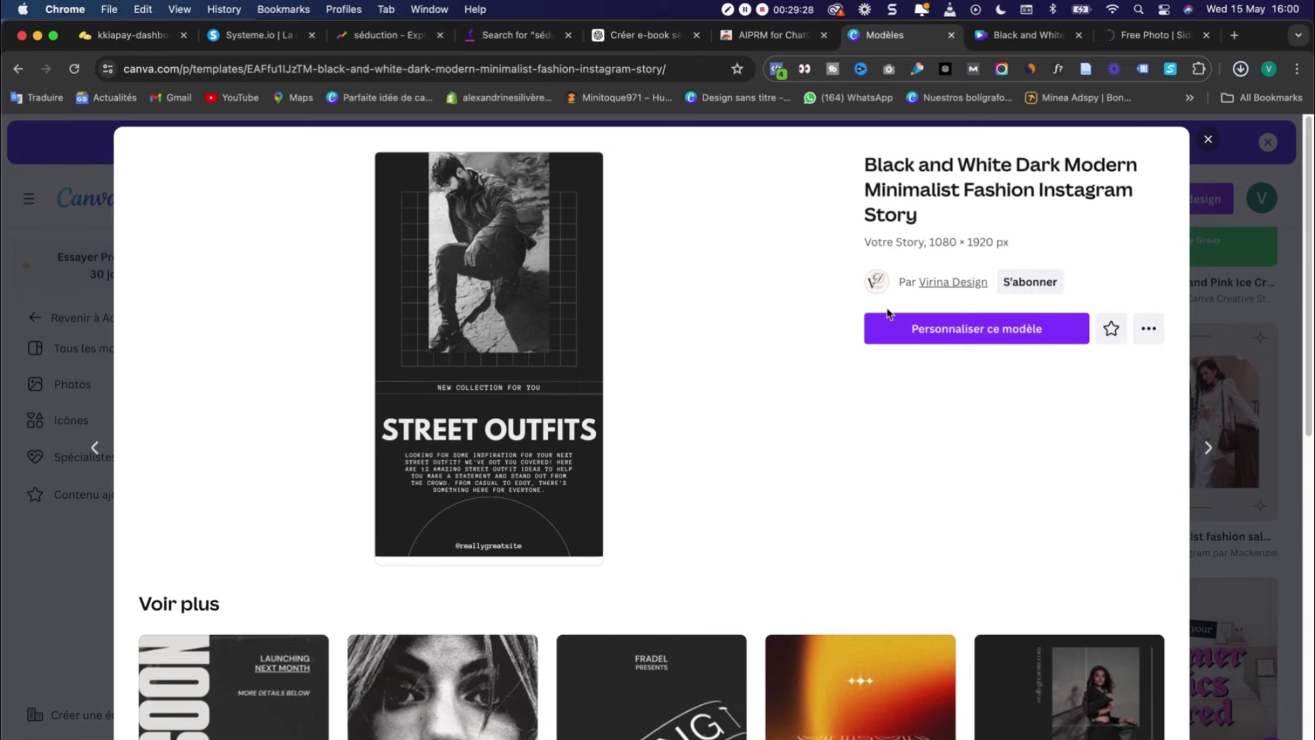
pyautogui.click(1010, 32)
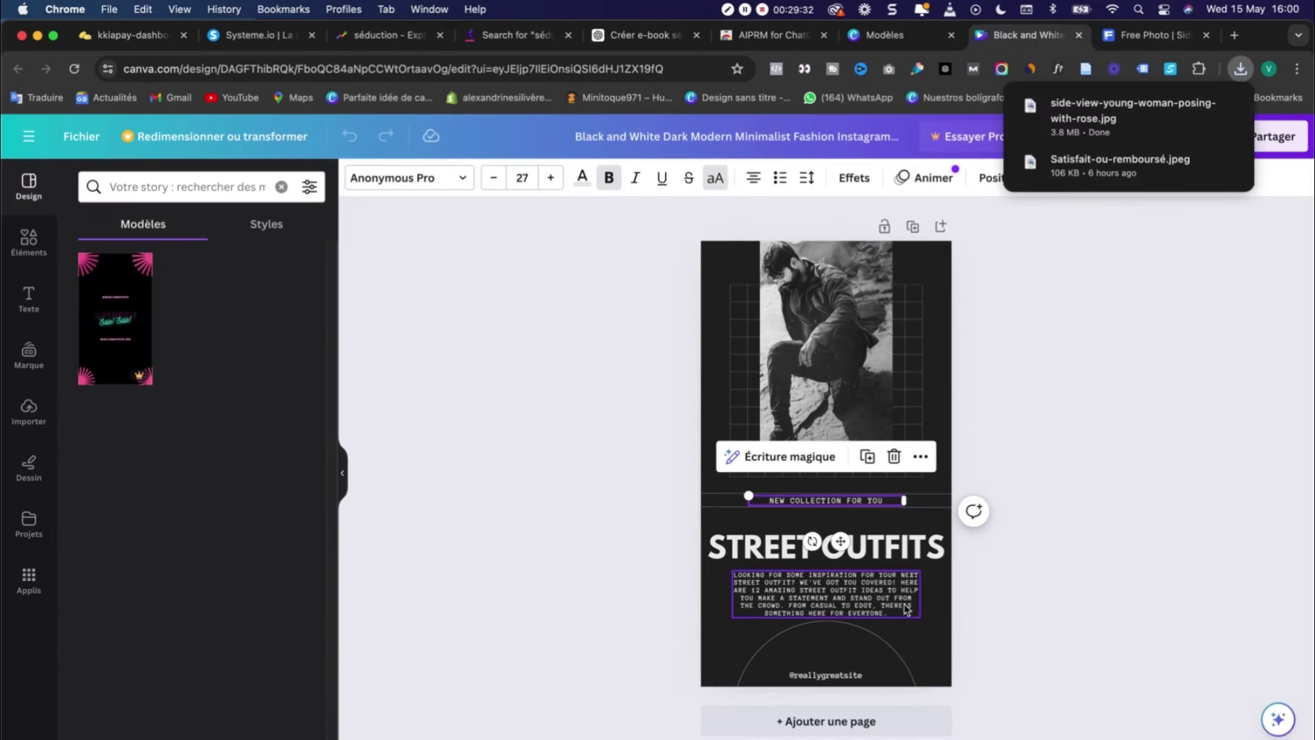
pyautogui.click(868, 616)
pyautogui.press('Delete')
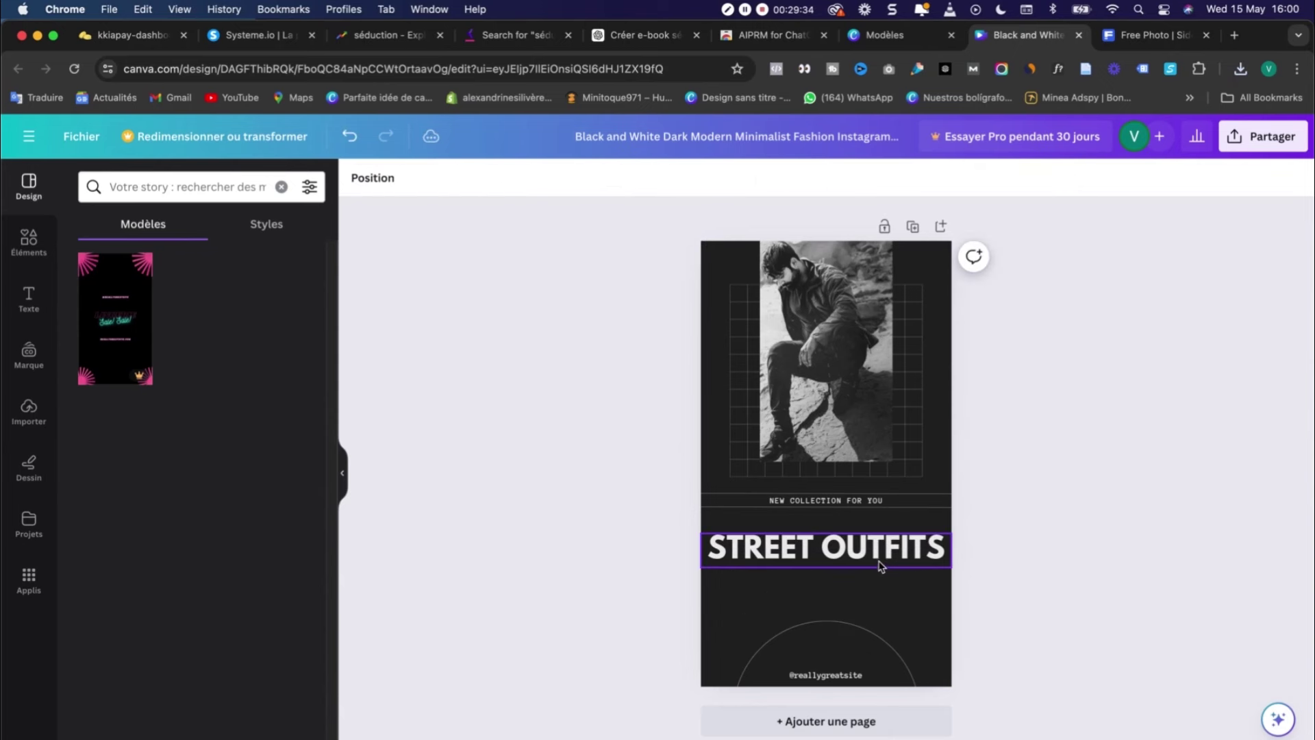
pyautogui.press('Delete')
pyautogui.click(856, 644)
pyautogui.press('Delete')
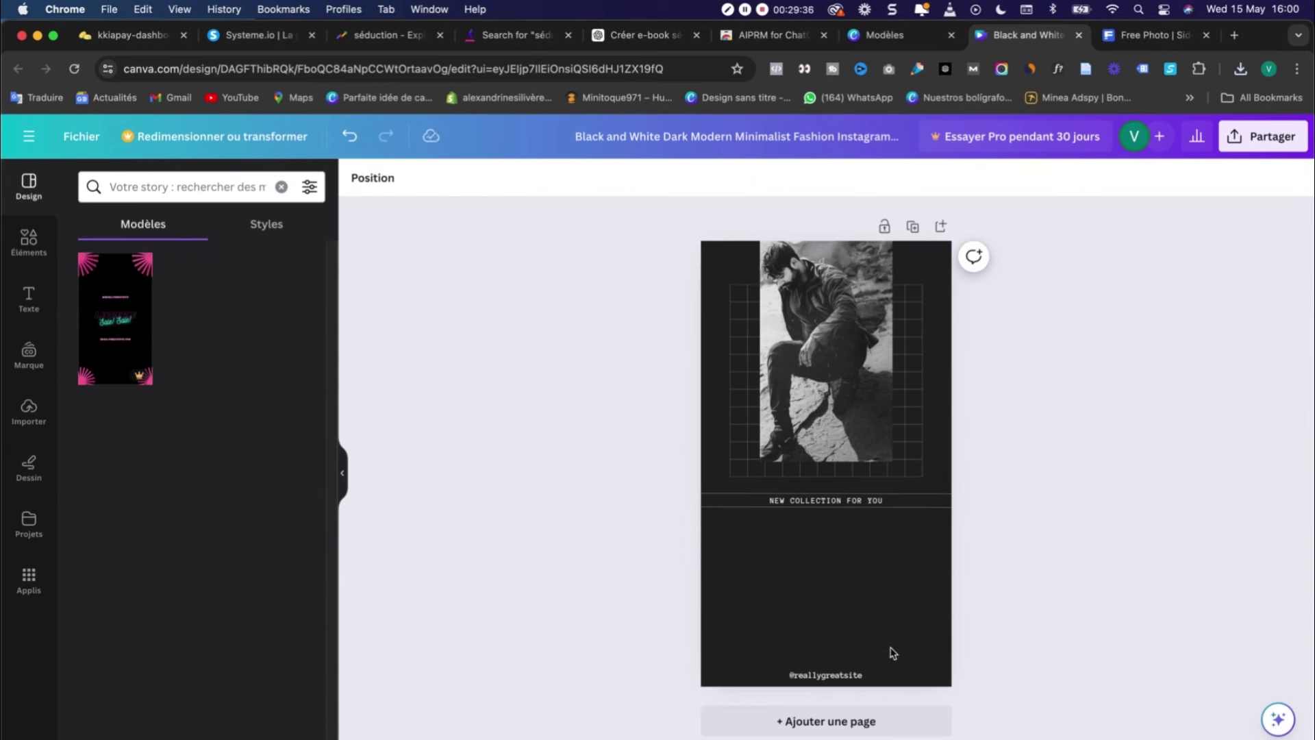
pyautogui.click(825, 675)
pyautogui.press('Delete')
pyautogui.click(825, 502)
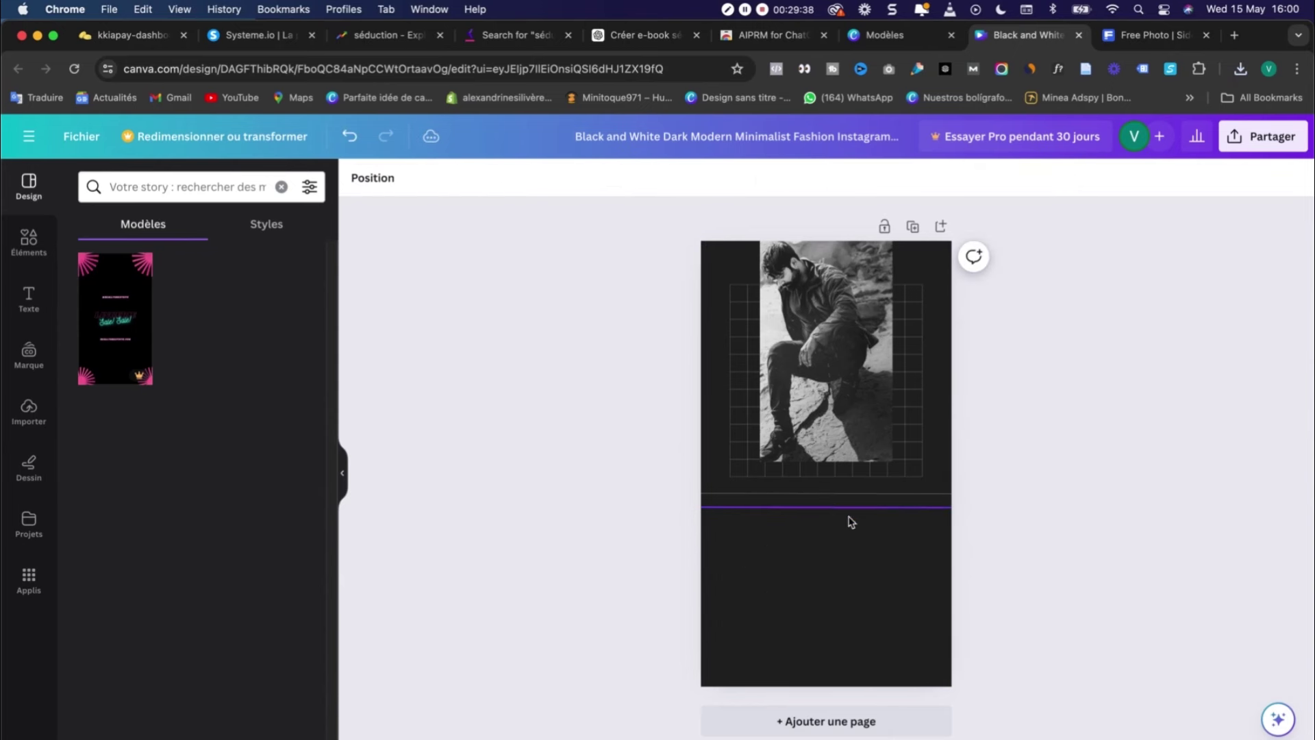
pyautogui.press('Delete')
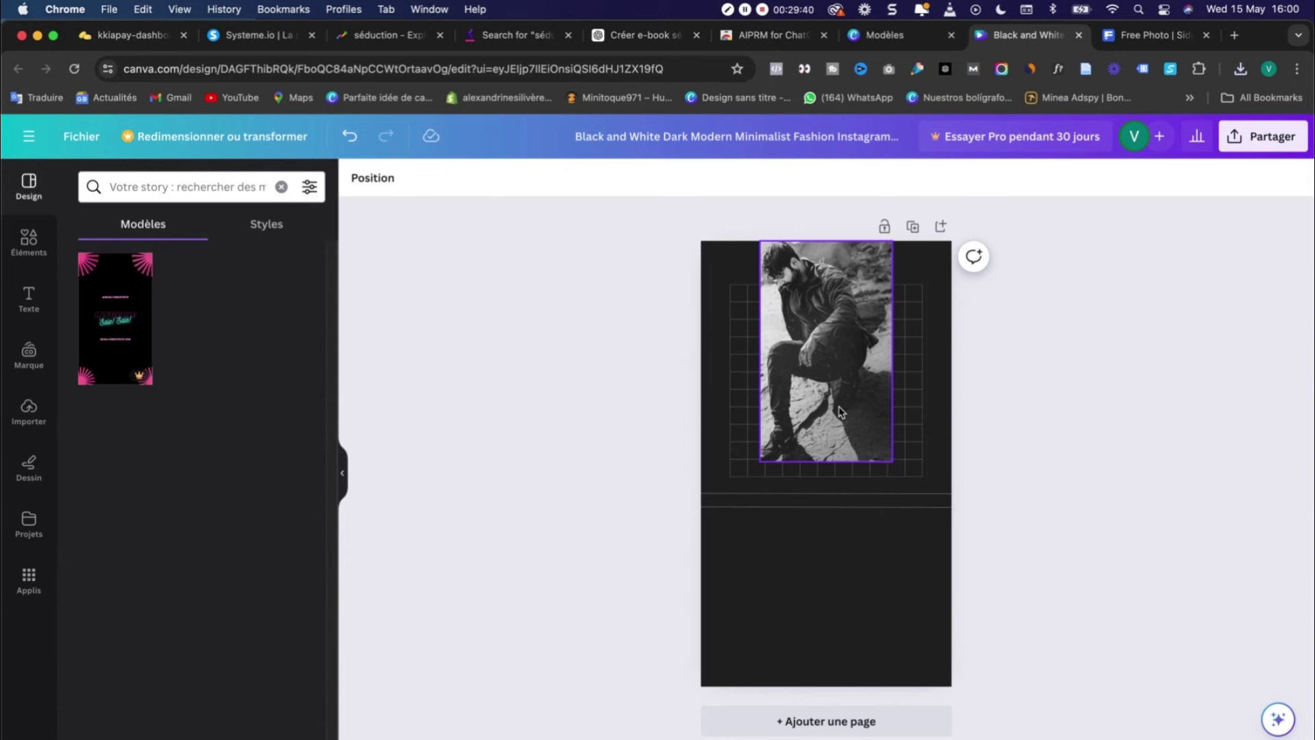
# Step: Remove the man's photo and the grid, leaving a blank dark page
pyautogui.click(841, 411)
pyautogui.press('Delete')
pyautogui.press('Delete')
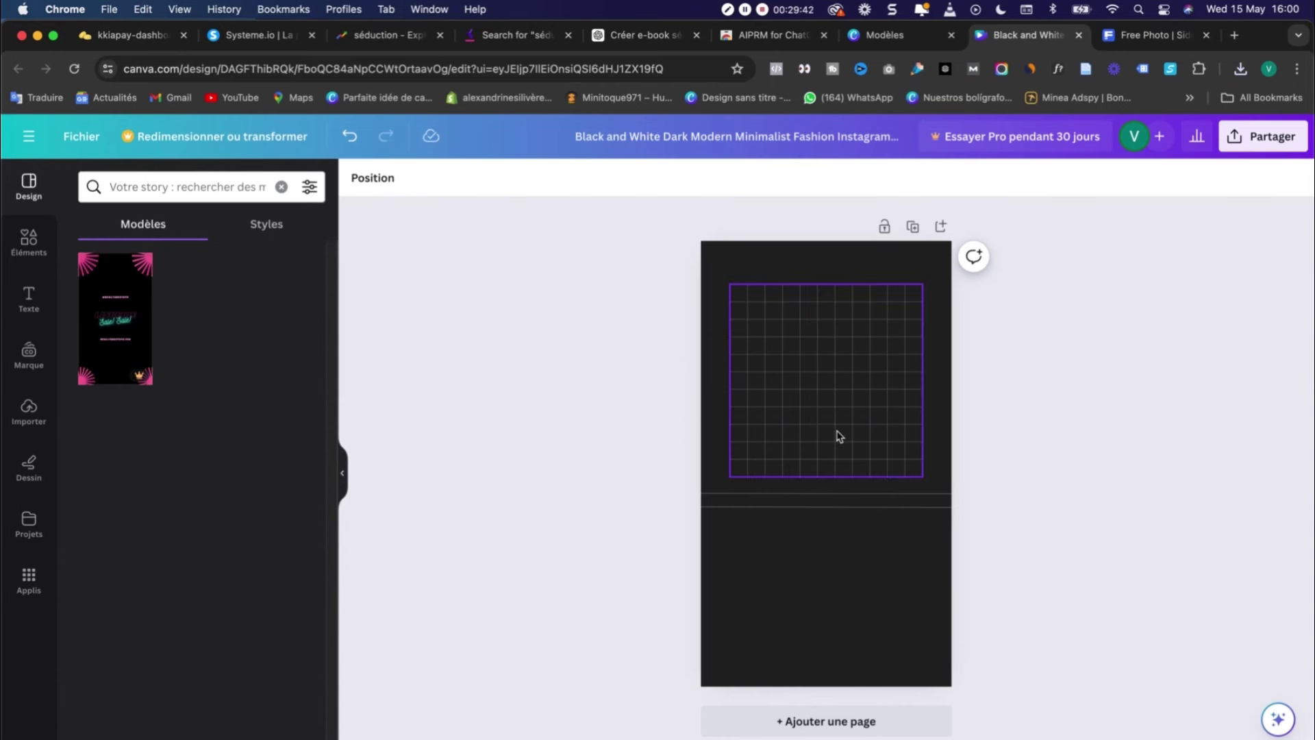
pyautogui.click(854, 450)
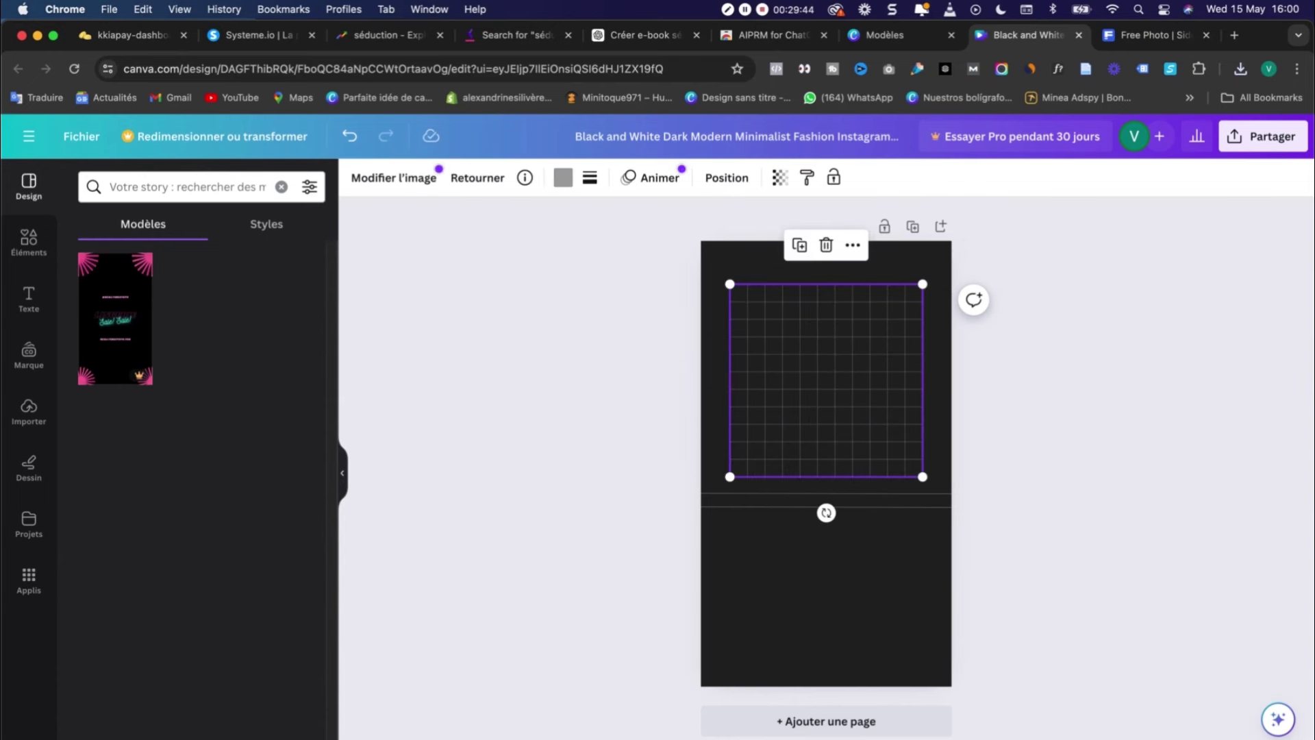
pyautogui.press('Delete')
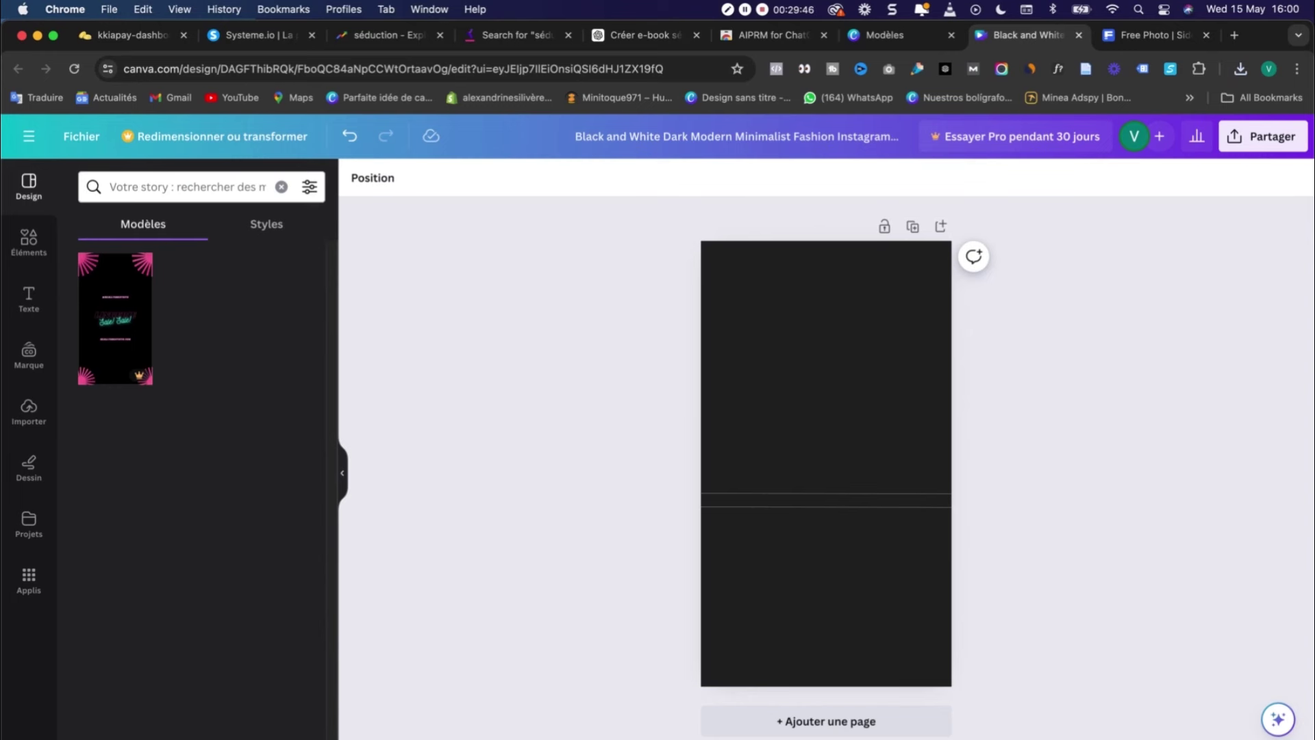
pyautogui.click(335, 727)
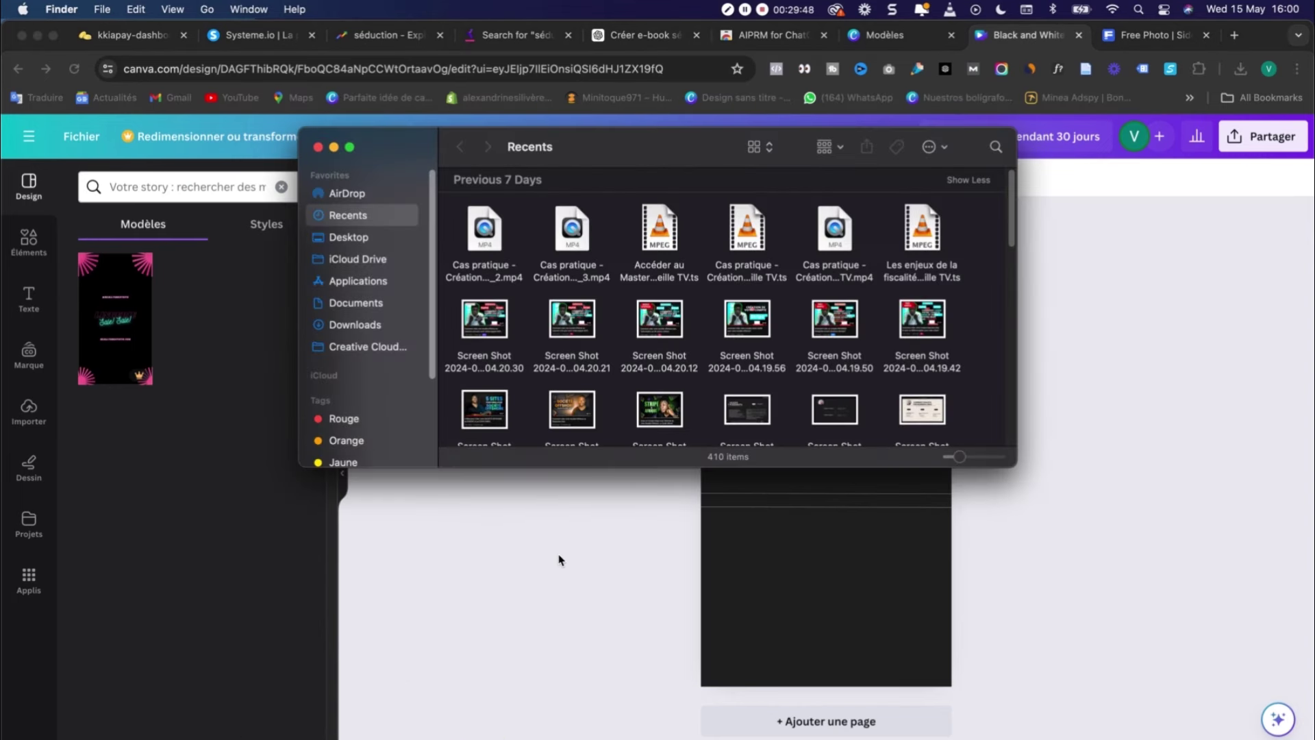
# Step: Drag the downloaded lips-and-rose photo from Downloads into Canva and enlarge it to cover the page
pyautogui.click(352, 326)
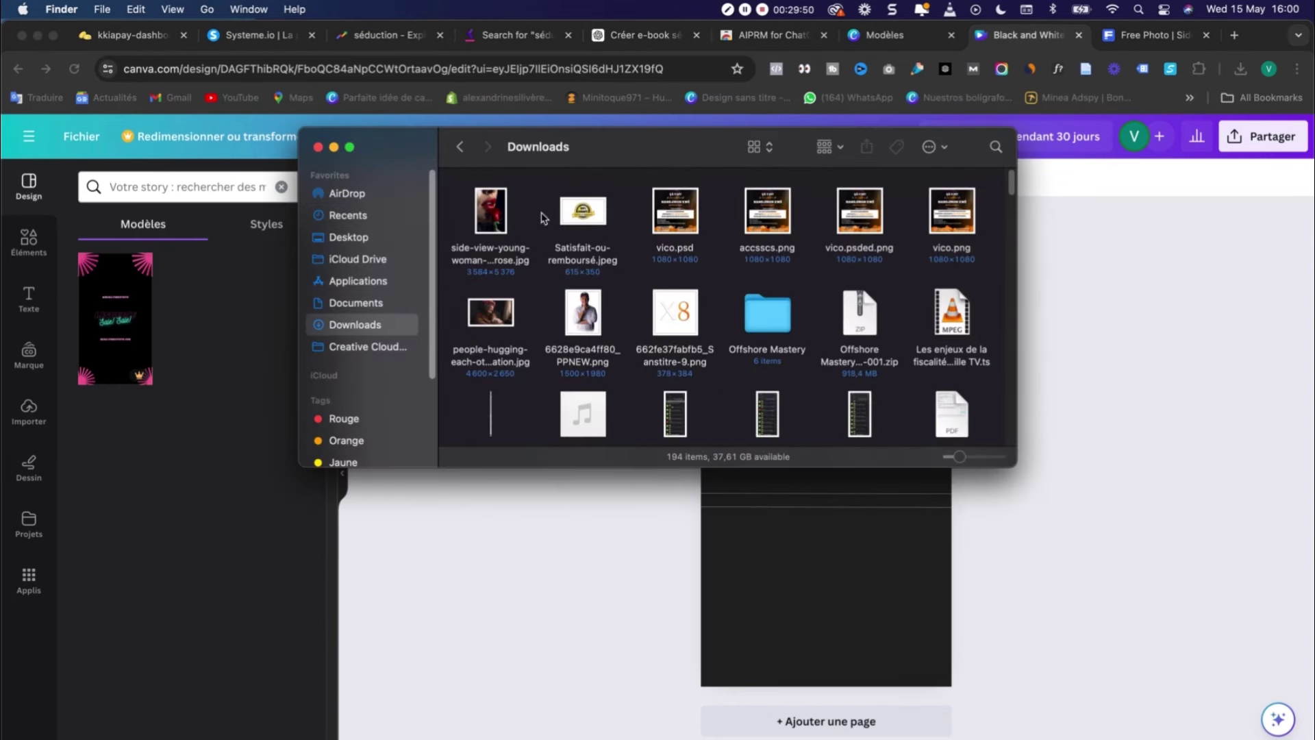
pyautogui.moveTo(504, 216); pyautogui.dragTo(819, 548)
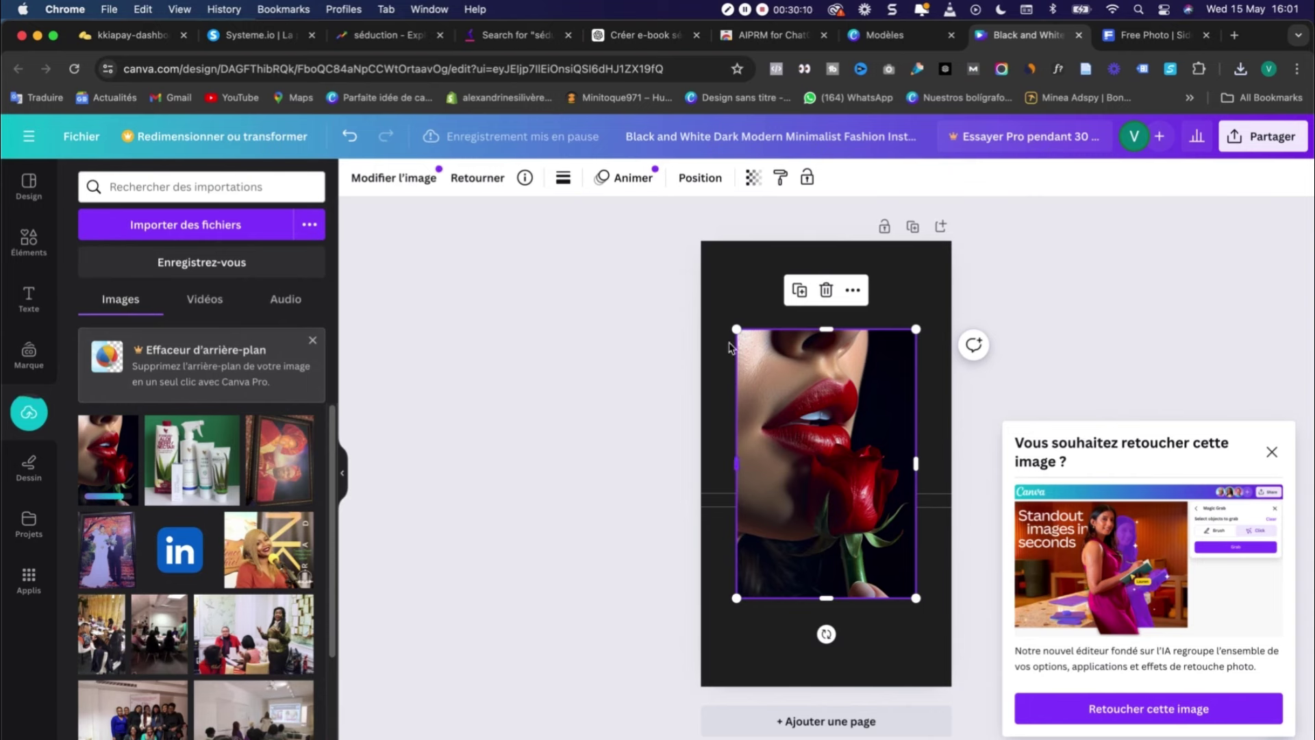
pyautogui.moveTo(736, 330); pyautogui.dragTo(711, 275)
pyautogui.moveTo(916, 281); pyautogui.dragTo(973, 234)
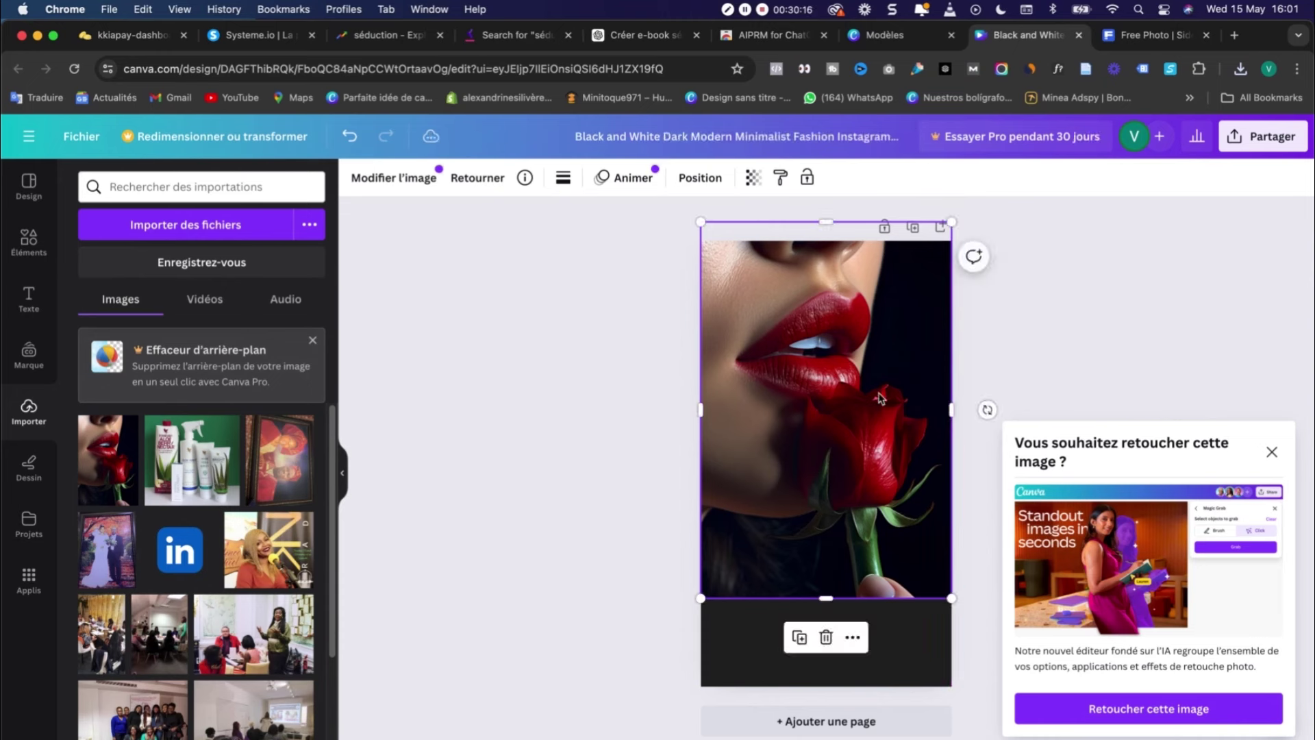
pyautogui.moveTo(879, 398); pyautogui.dragTo(847, 337)
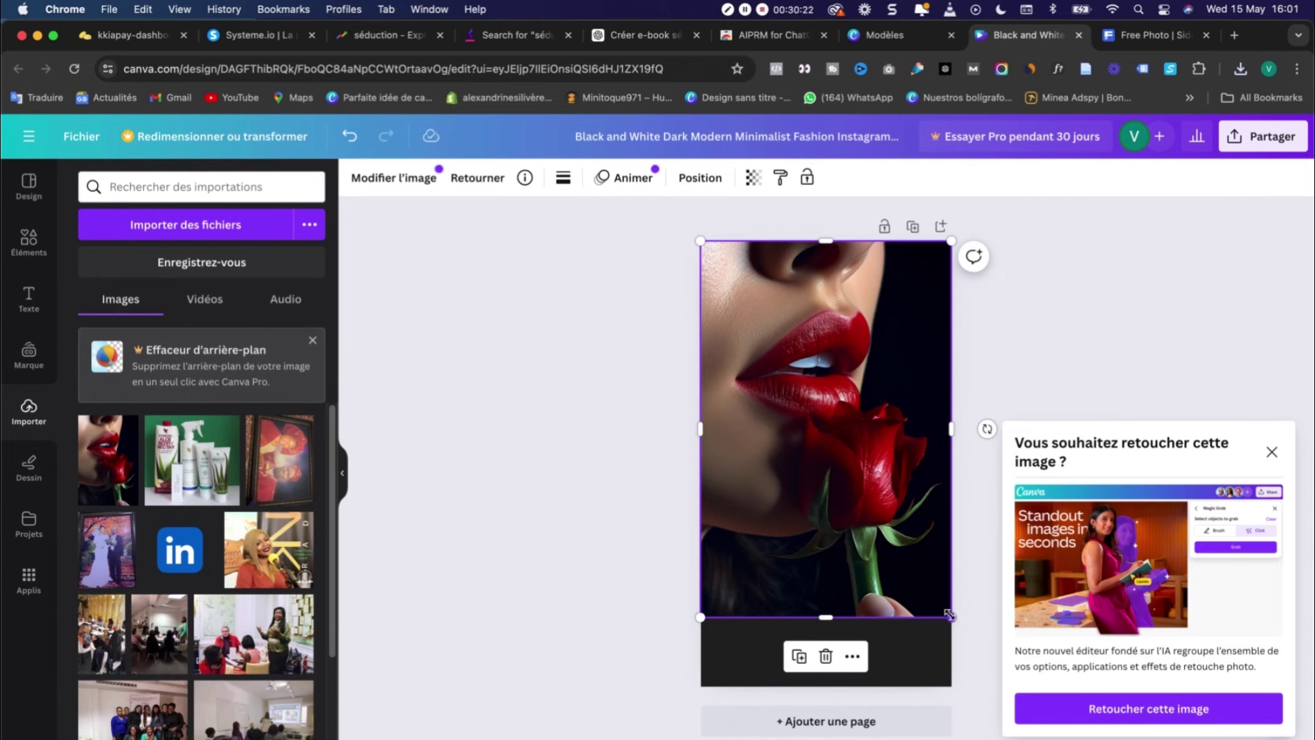
pyautogui.moveTo(951, 617); pyautogui.dragTo(997, 685)
pyautogui.moveTo(797, 643); pyautogui.dragTo(785, 643)
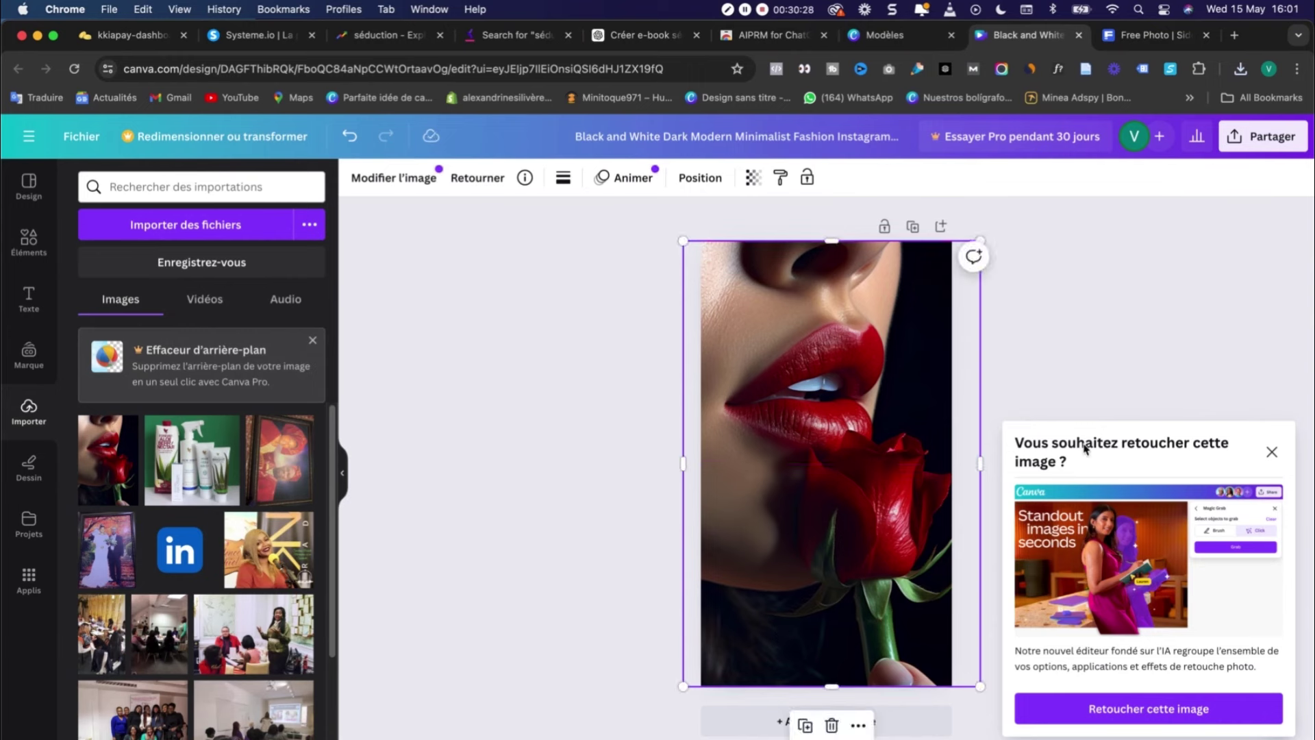
pyautogui.click(1073, 378)
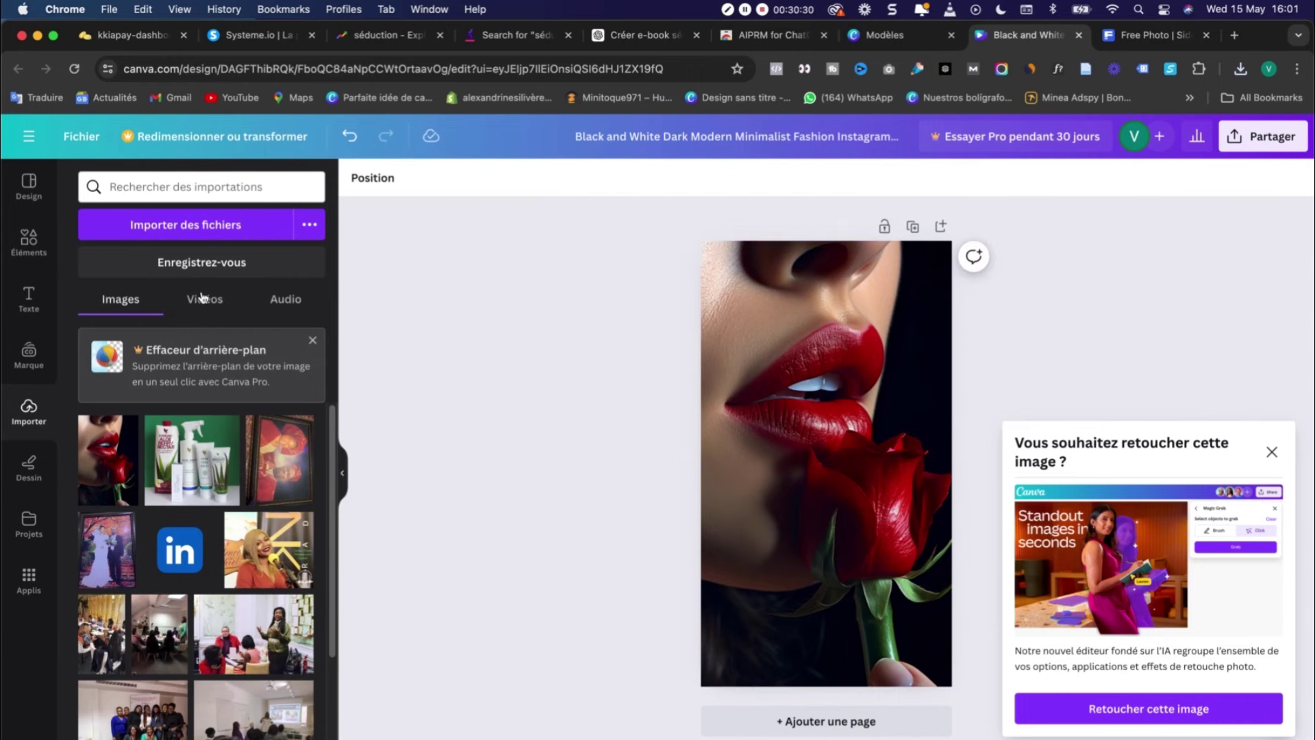
# Step: Add a default 'Ajouter un titre' heading to the cover from the Texte panel
pyautogui.click(29, 298)
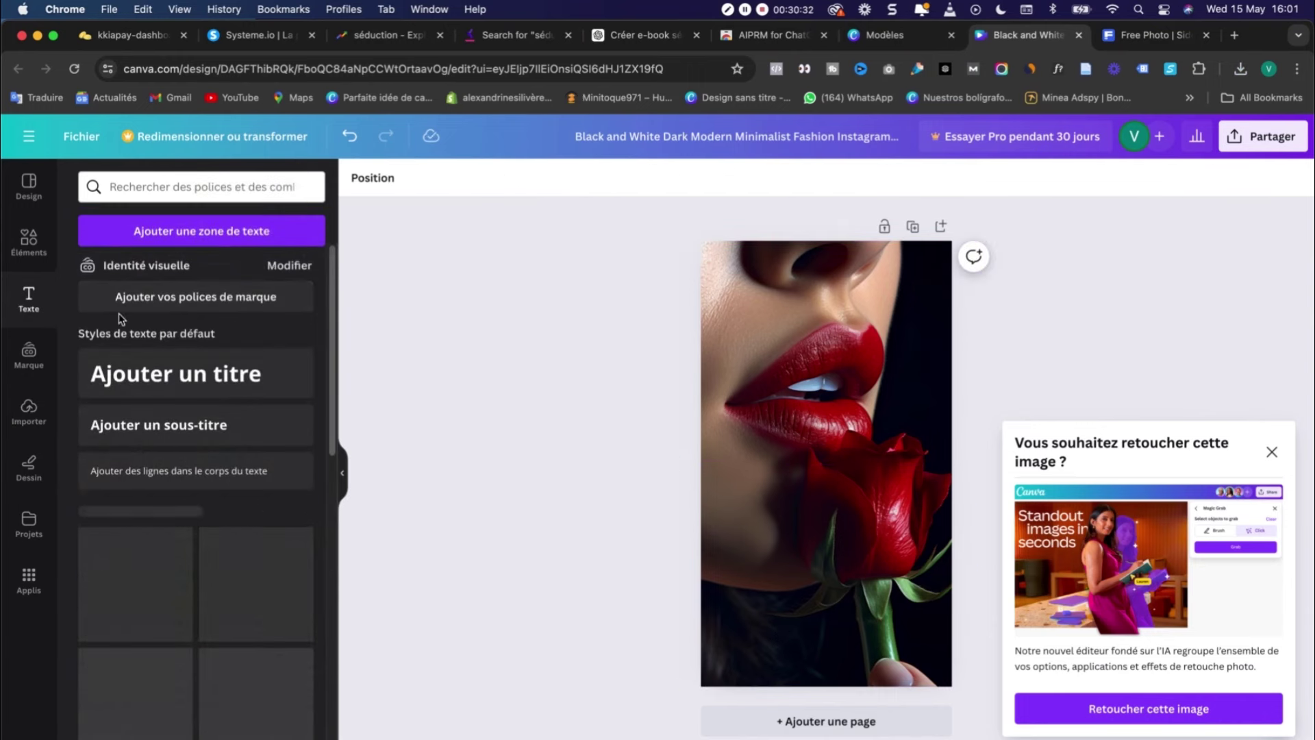
pyautogui.click(177, 379)
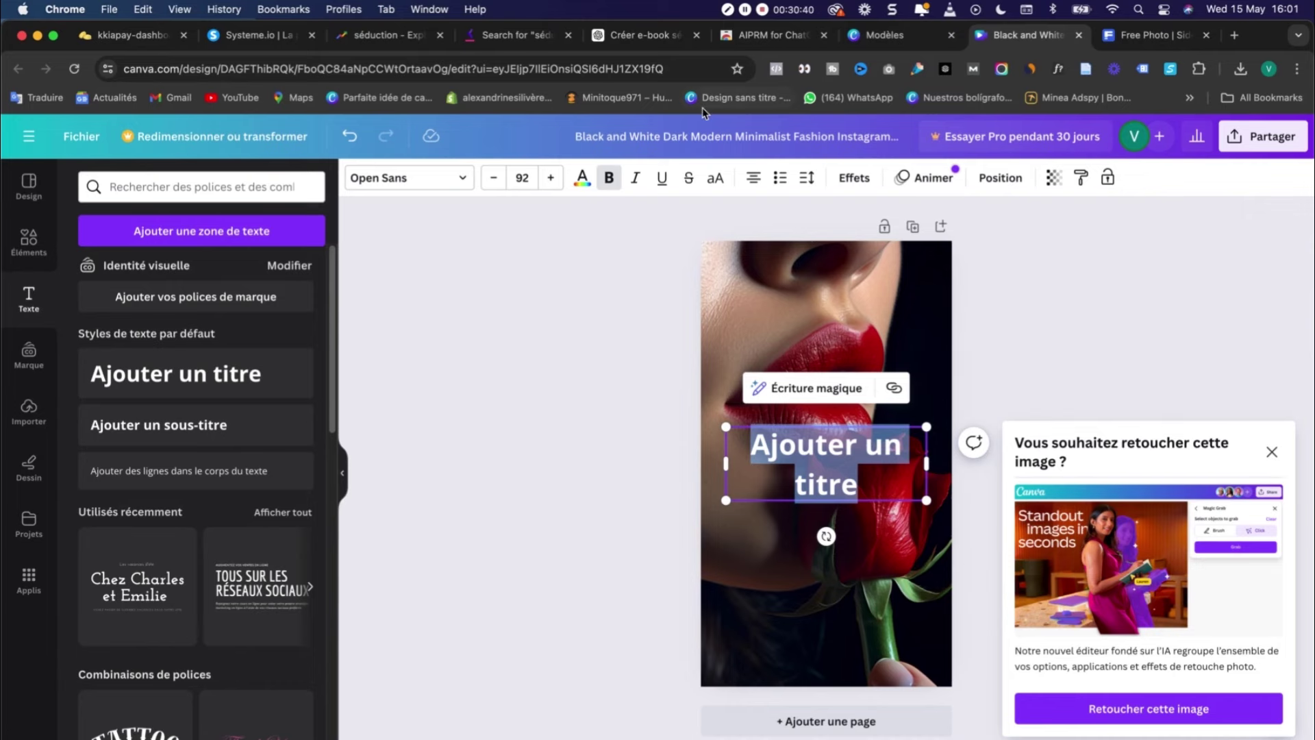
pyautogui.click(628, 38)
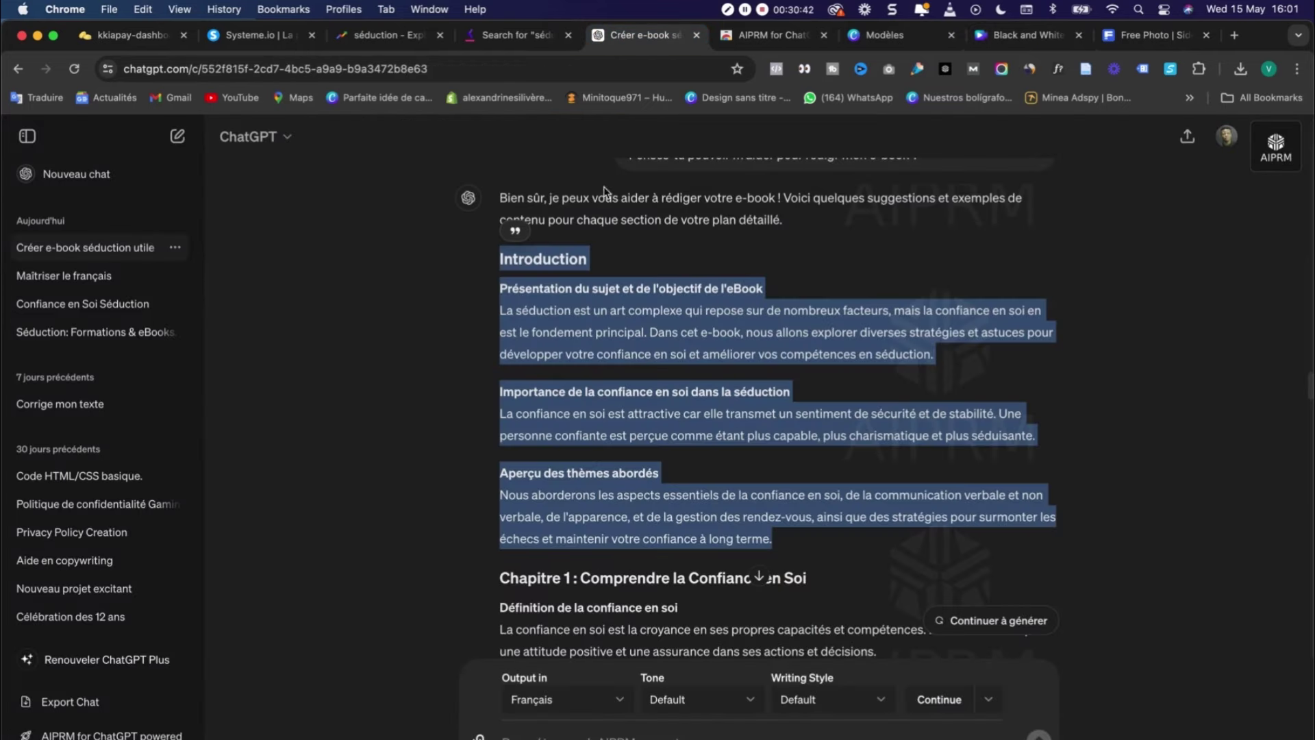
# Step: Select the title 'Séduire avec Confiance : Stratégies et Astuces' in ChatGPT, then edit Canva's placeholder title
pyautogui.scroll(10, 554, 300)
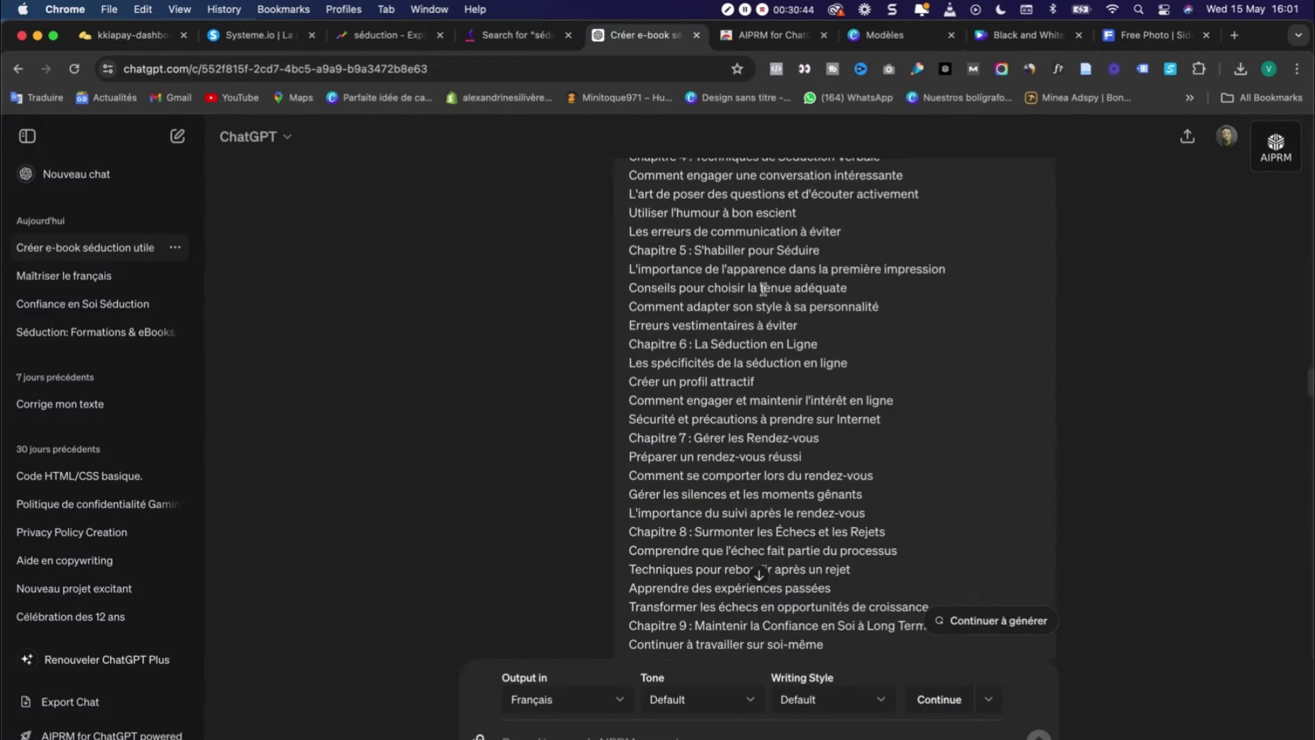
pyautogui.scroll(8, 762, 287)
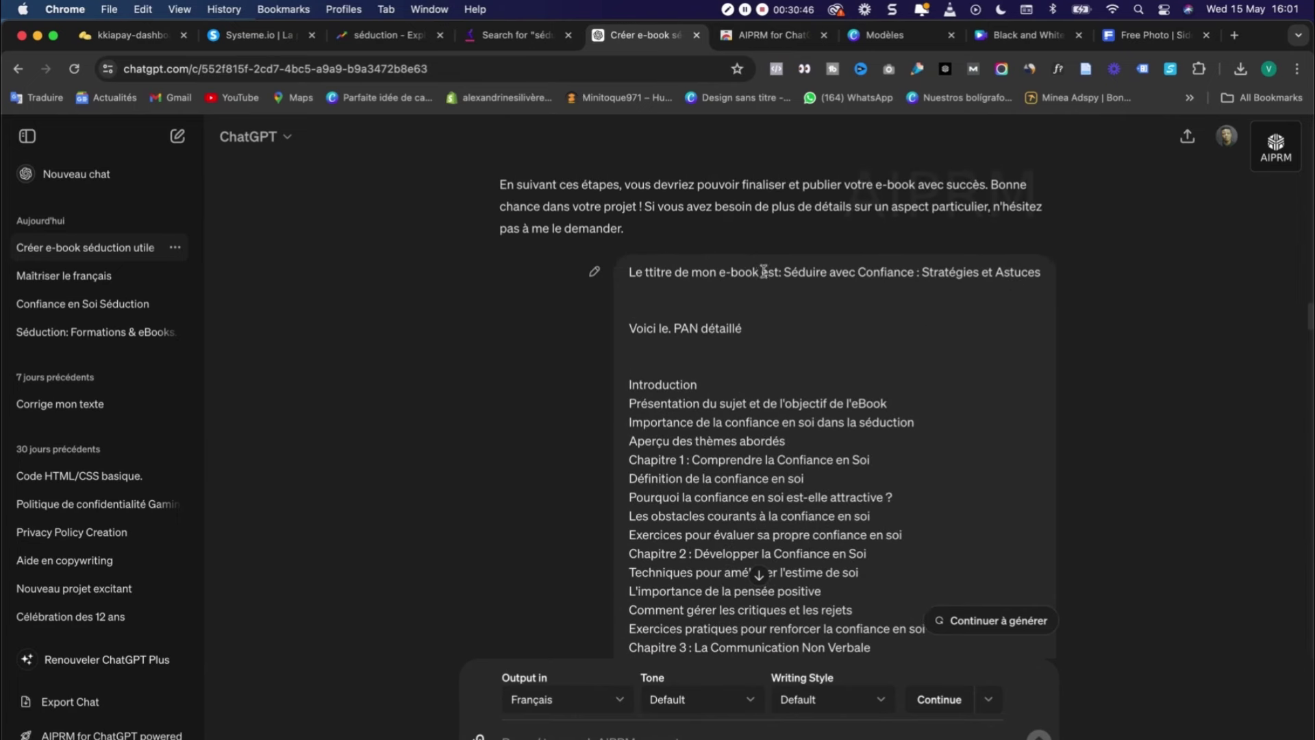
pyautogui.moveTo(783, 272); pyautogui.dragTo(1044, 269)
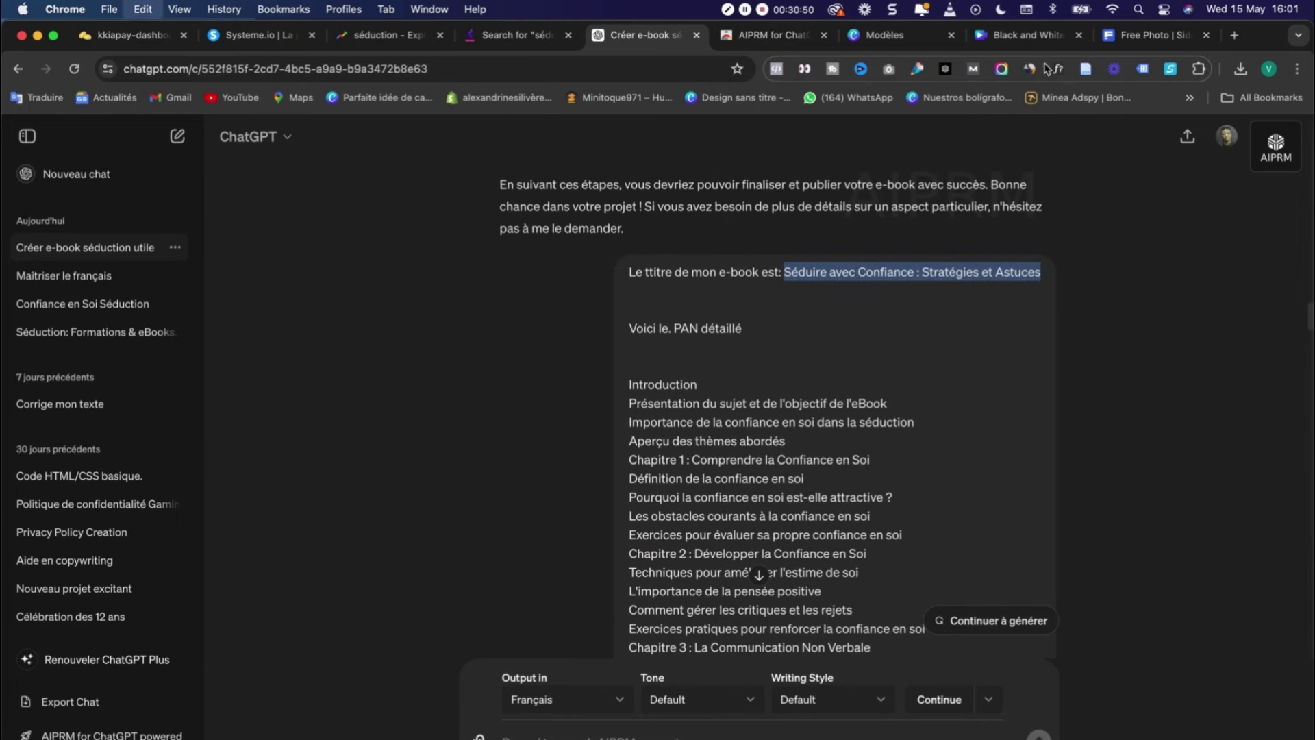
pyautogui.click(1028, 35)
pyautogui.doubleClick(825, 476)
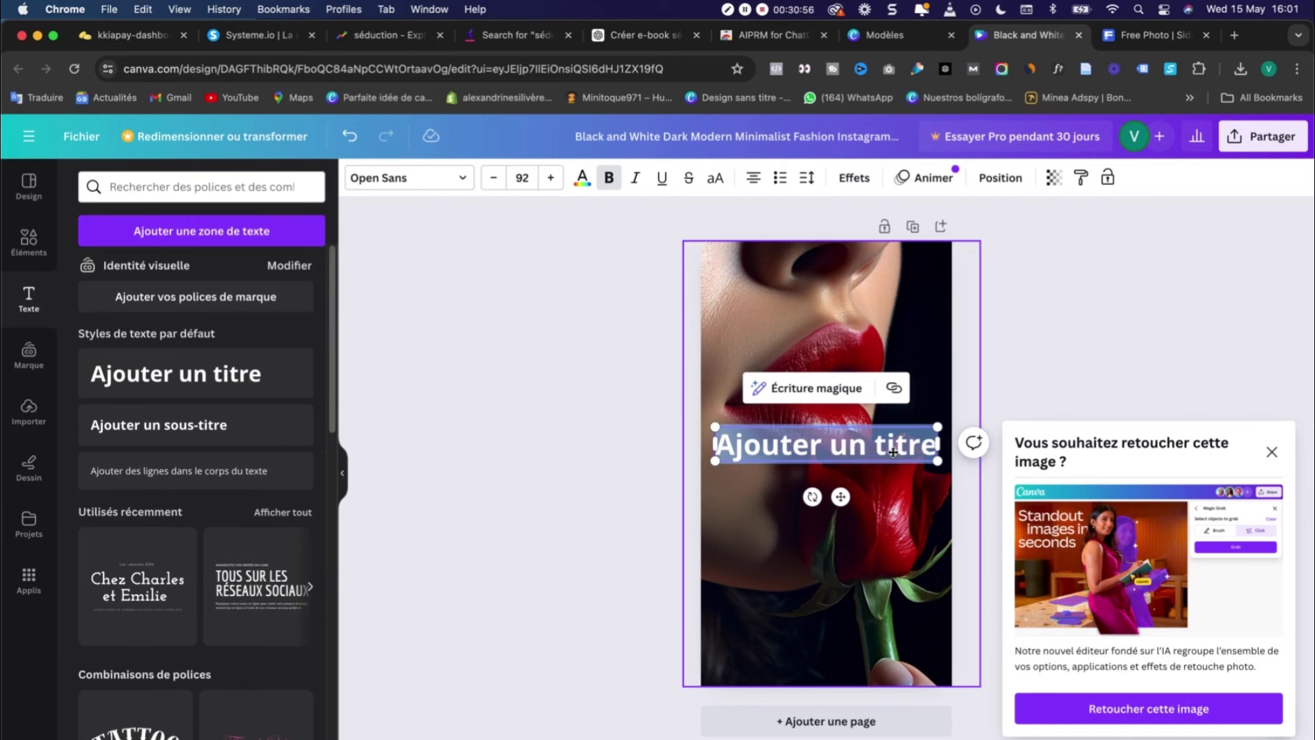
# Step: Paste the e-book title, make it uppercase and set its font to Gagalin
pyautogui.press('Delete')
pyautogui.doubleClick(895, 452)
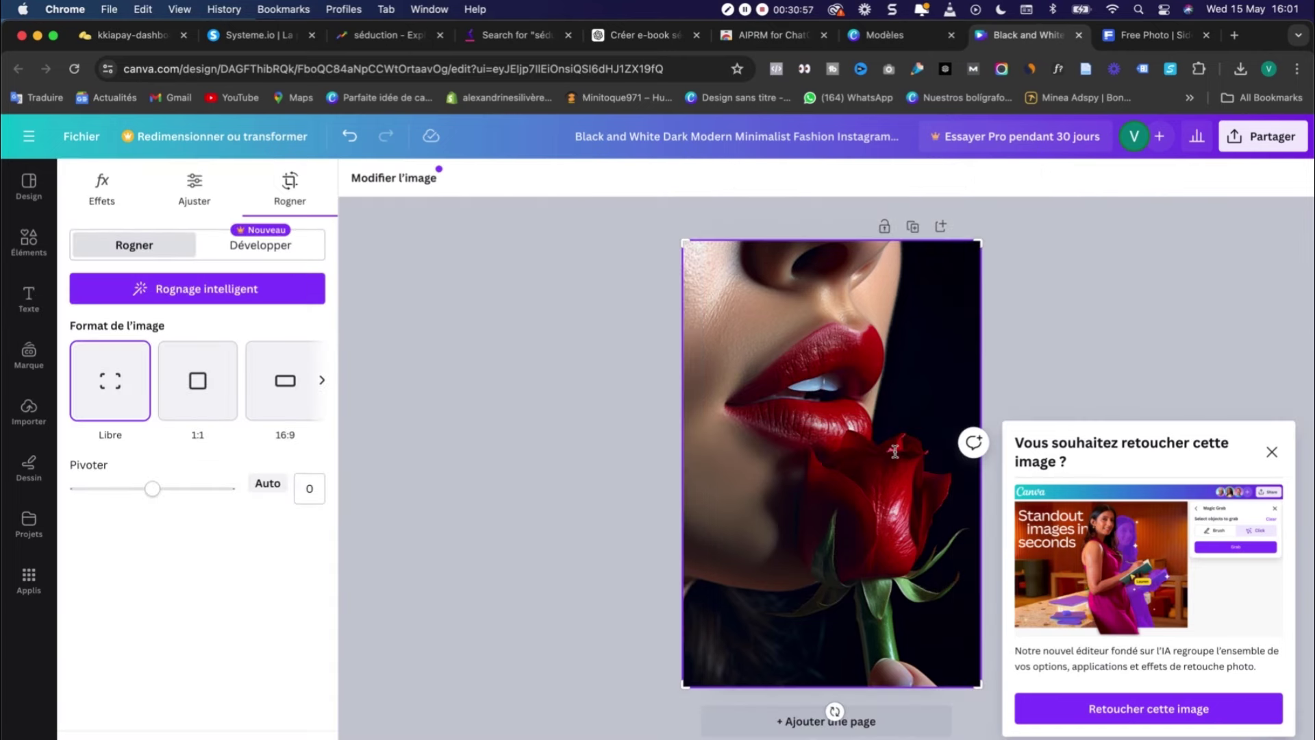
pyautogui.hotkey('ctrl', 'z')
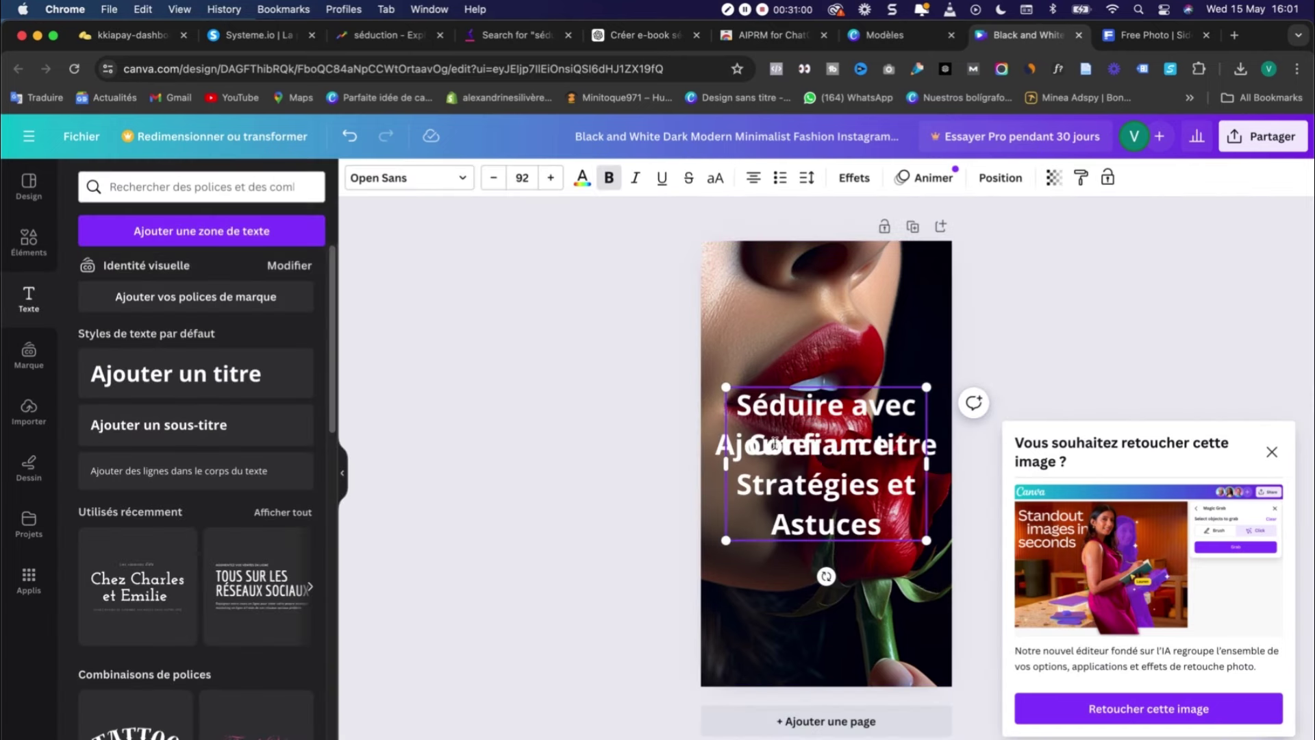
pyautogui.doubleClick(778, 442)
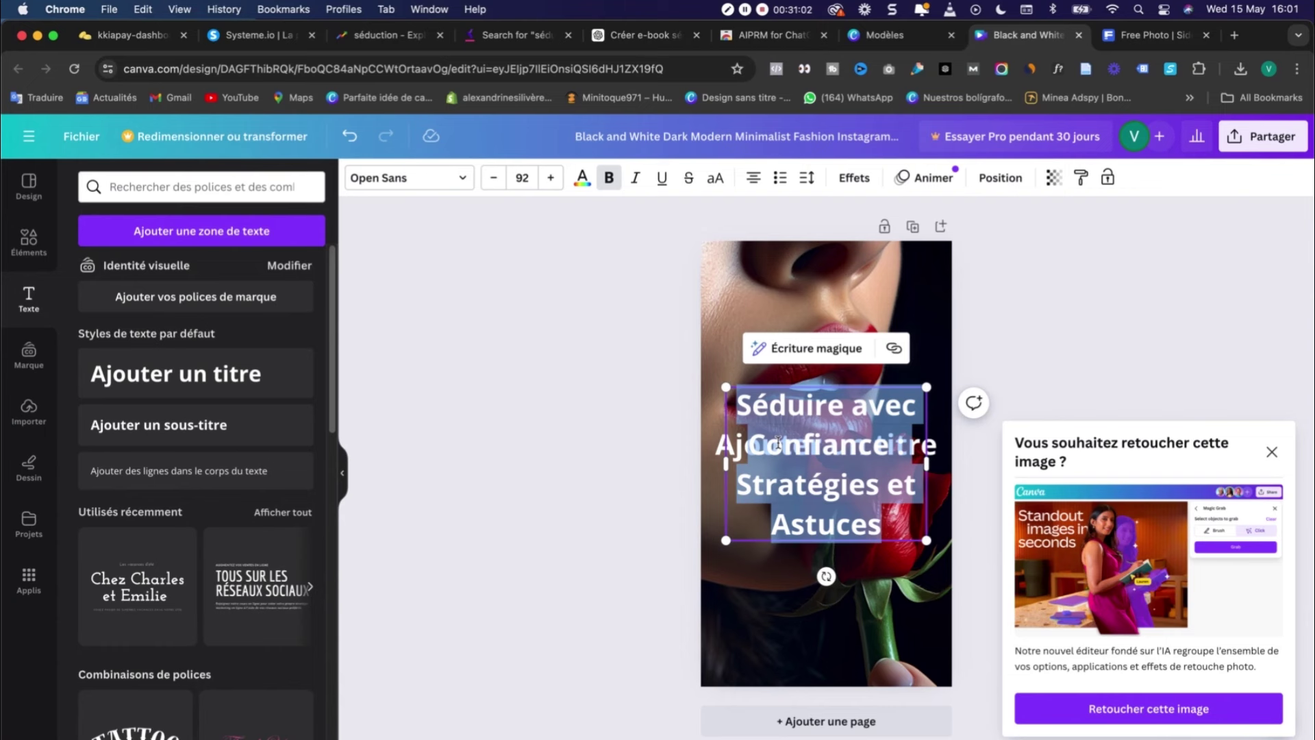
pyautogui.click(725, 185)
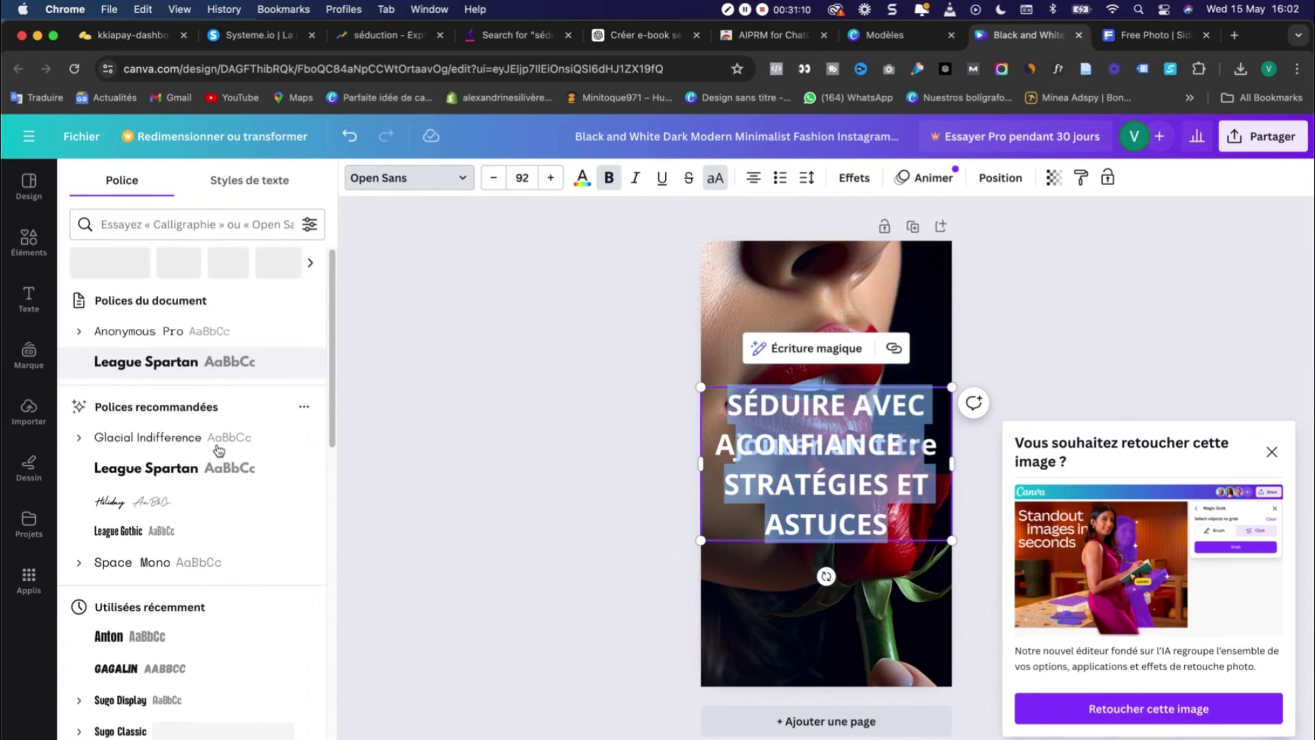
pyautogui.scroll(-4, 260, 471)
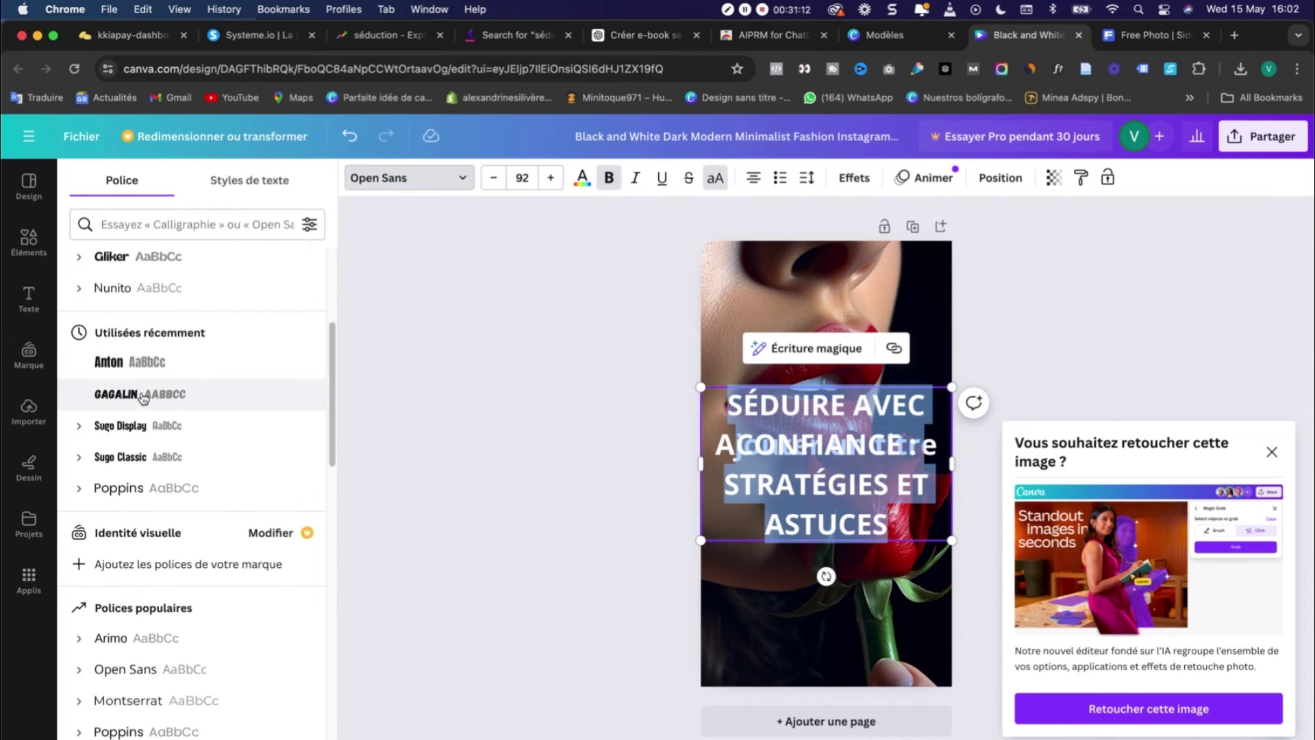
pyautogui.click(141, 399)
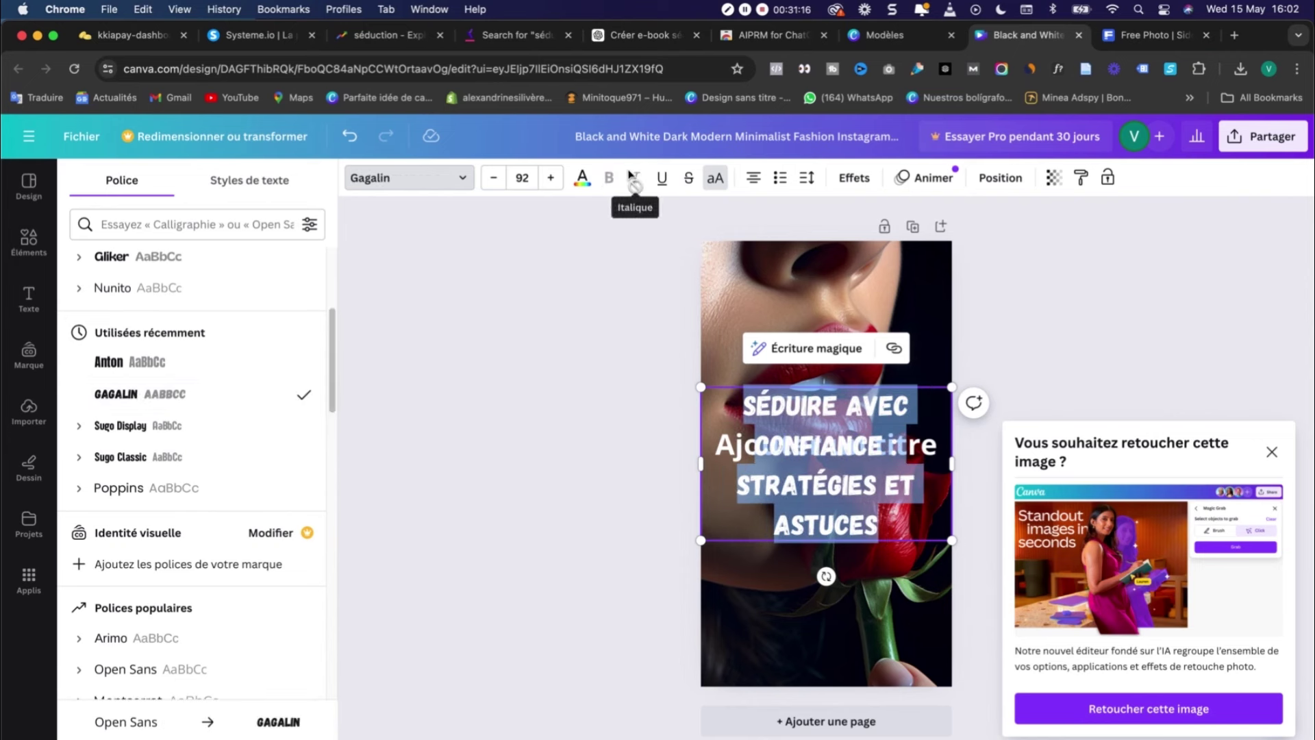
# Step: Tighten the title's letter spacing and set its line spacing to 0.88
pyautogui.click(806, 183)
pyautogui.moveTo(840, 243); pyautogui.dragTo(842, 245)
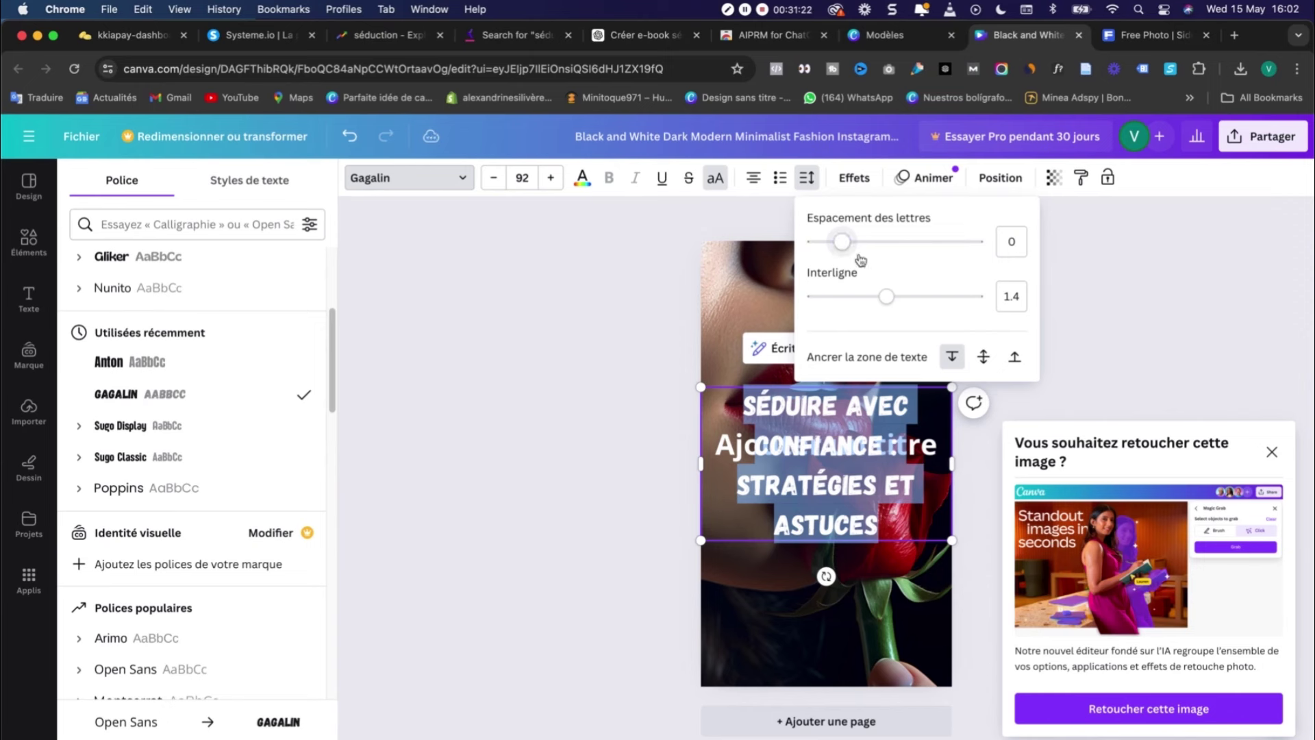
pyautogui.moveTo(868, 300); pyautogui.dragTo(842, 302)
pyautogui.click(1091, 334)
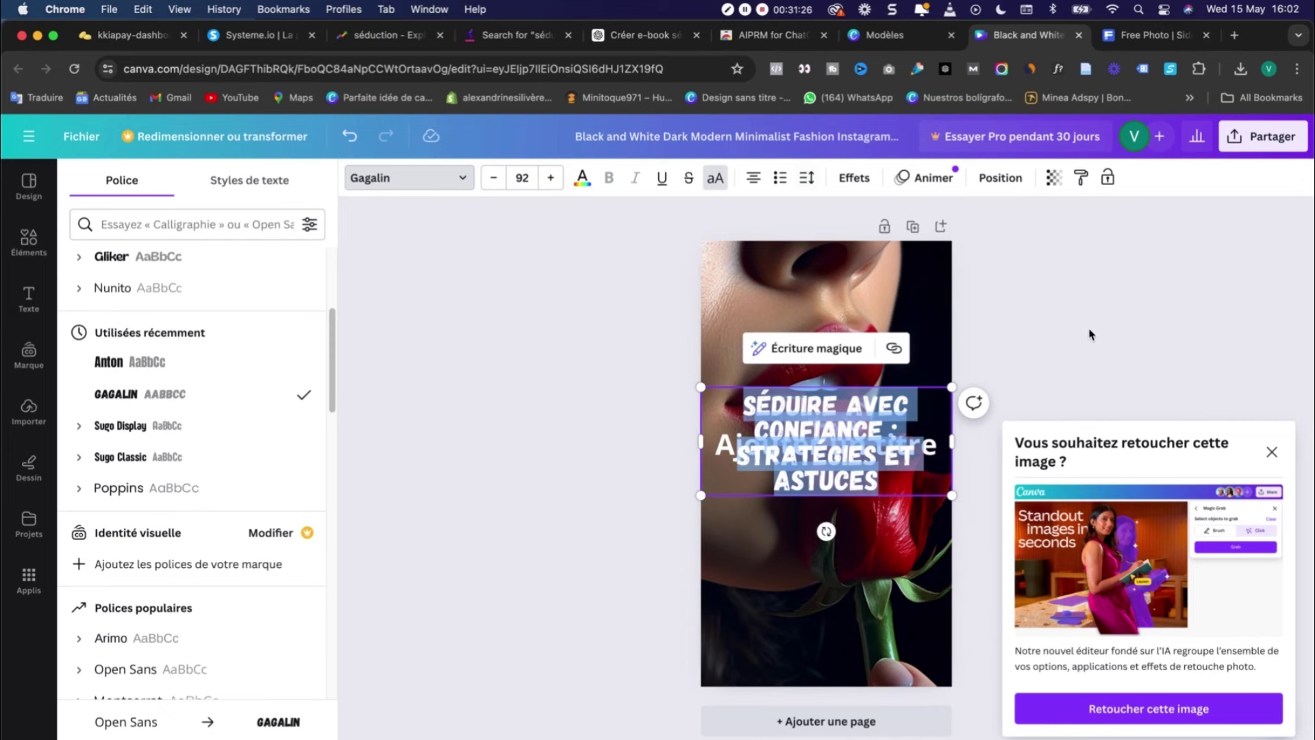
pyautogui.press('Escape')
pyautogui.press('Escape')
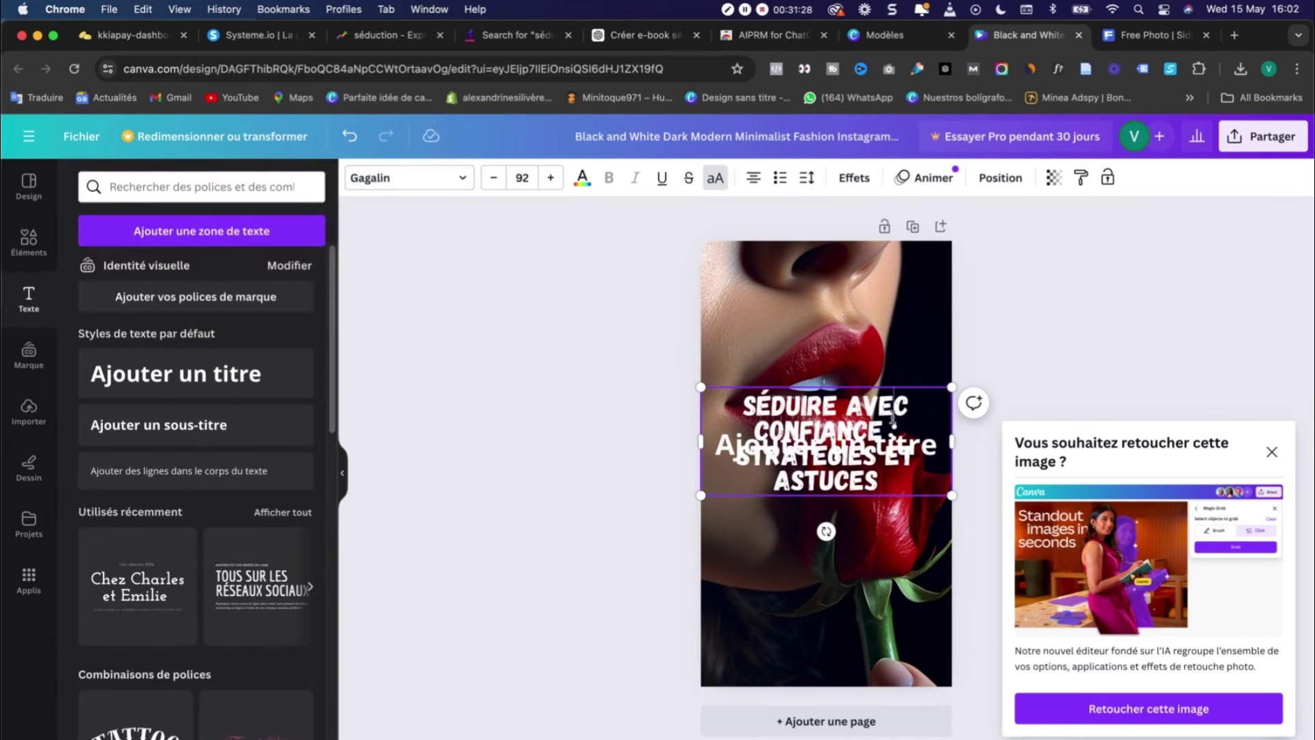
# Step: Move the title to the top of the page and delete the leftover placeholder heading
pyautogui.click(627, 404)
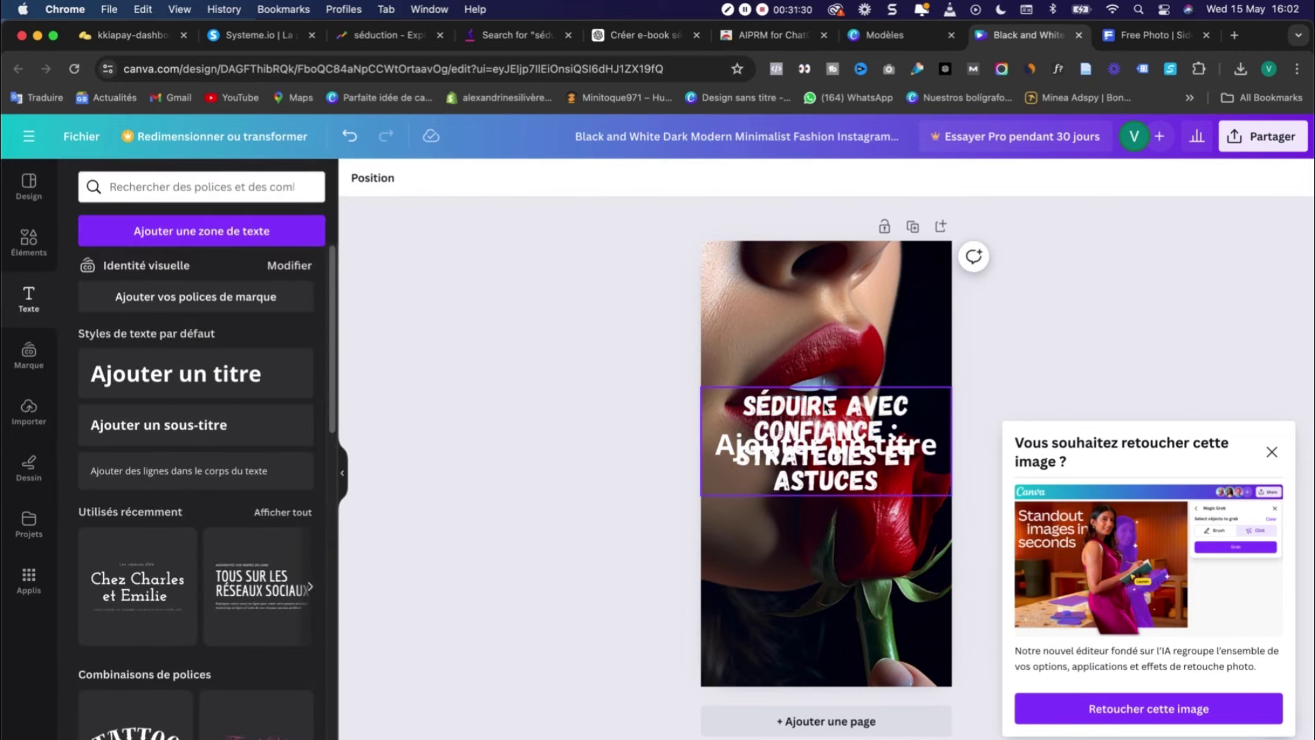
pyautogui.click(826, 410)
pyautogui.moveTo(825, 404); pyautogui.dragTo(825, 283)
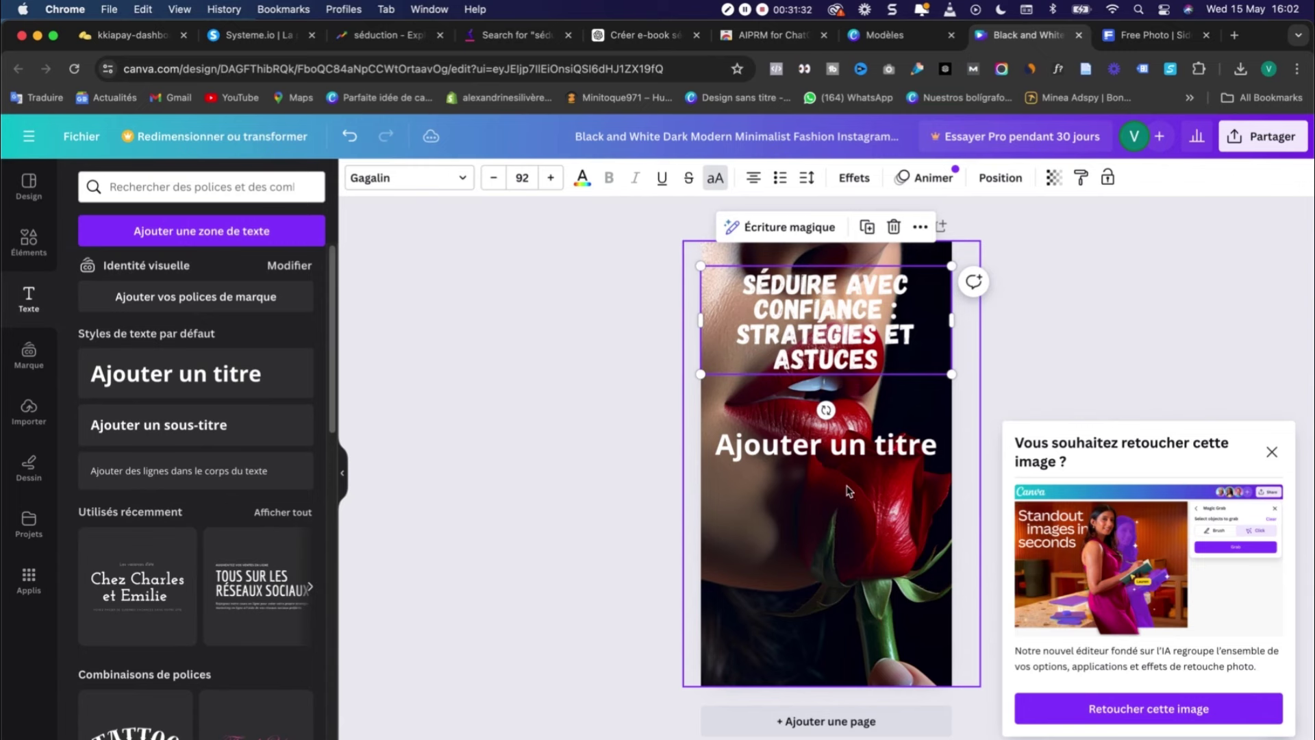
pyautogui.click(883, 443)
pyautogui.press('Delete')
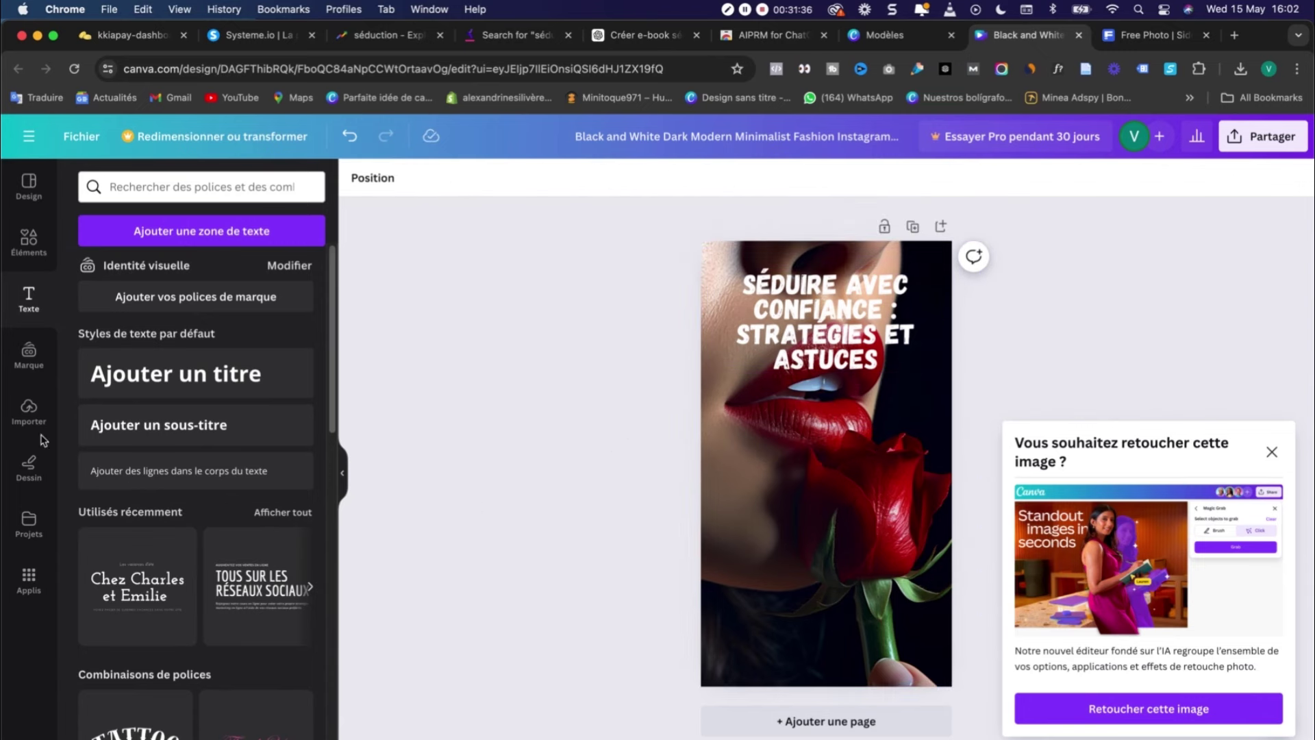
pyautogui.click(29, 241)
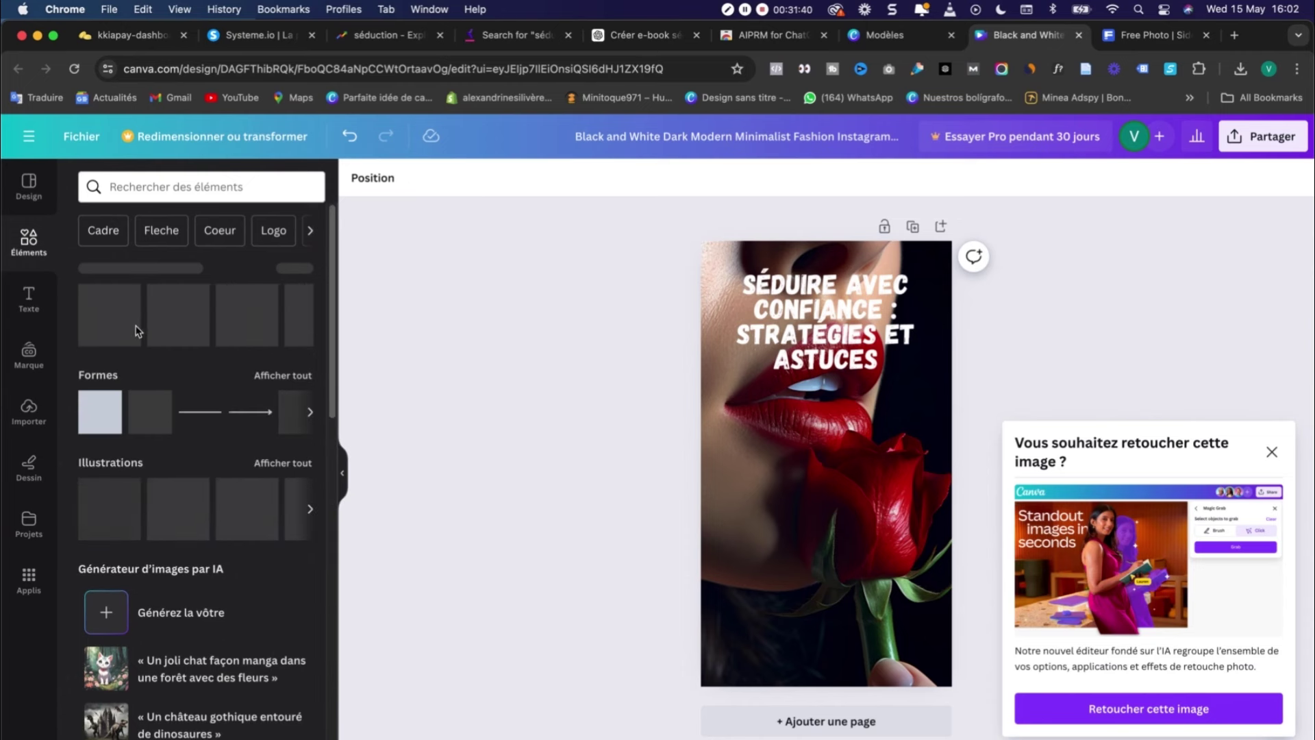
# Step: Stretch a black square over the page at transparency 87 and nudge the title slightly down
pyautogui.click(99, 414)
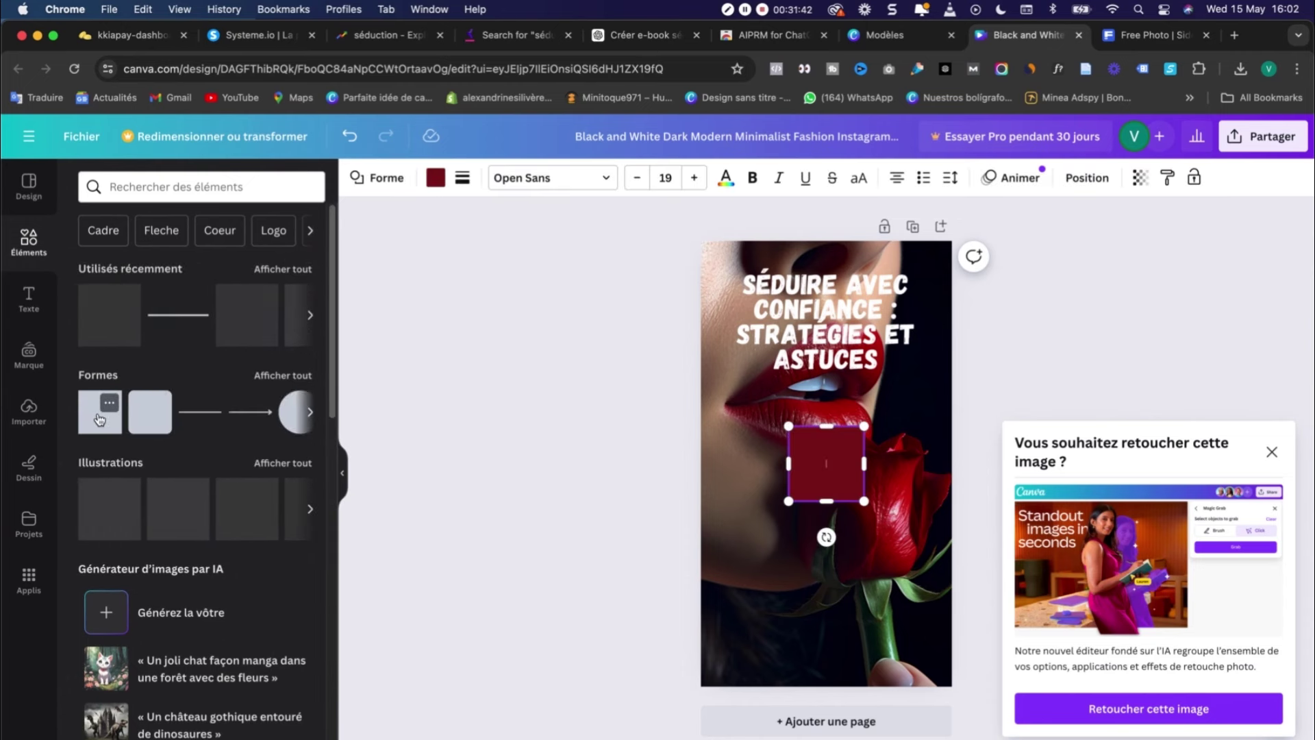
pyautogui.moveTo(788, 426); pyautogui.dragTo(654, 187)
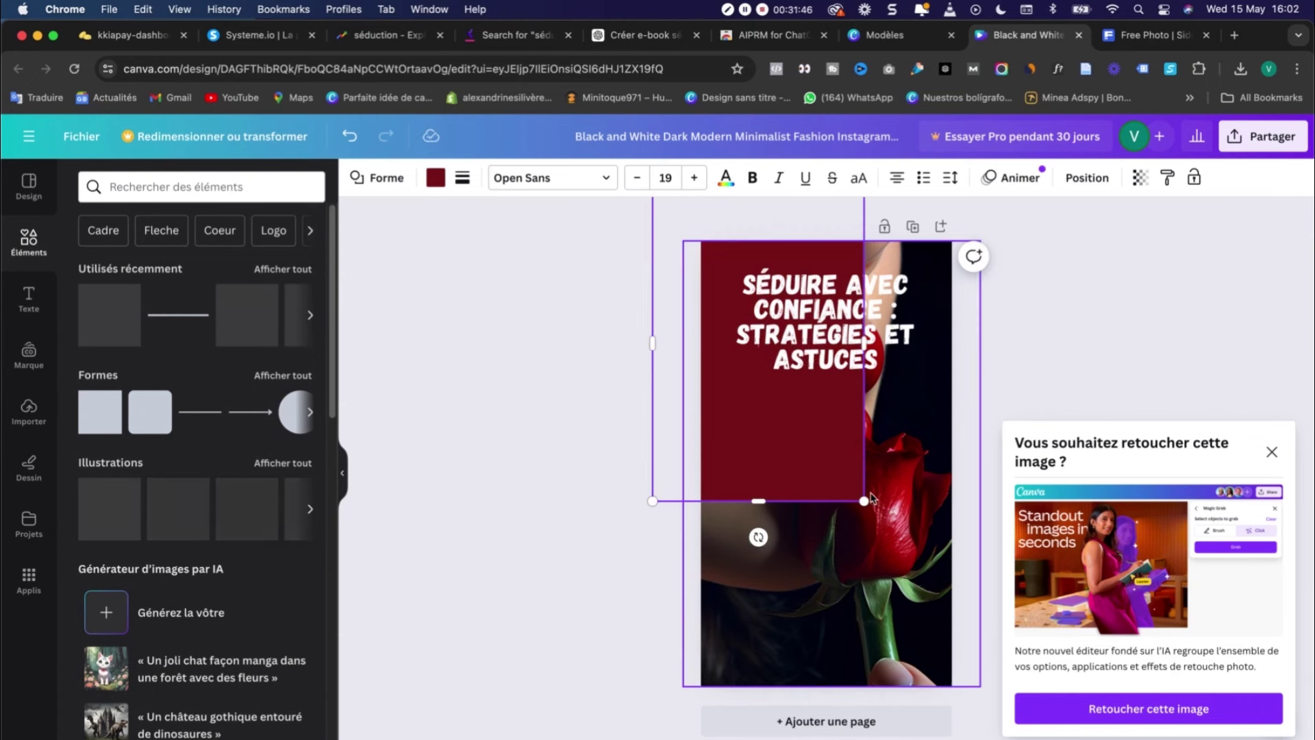
pyautogui.moveTo(863, 500); pyautogui.dragTo(1021, 713)
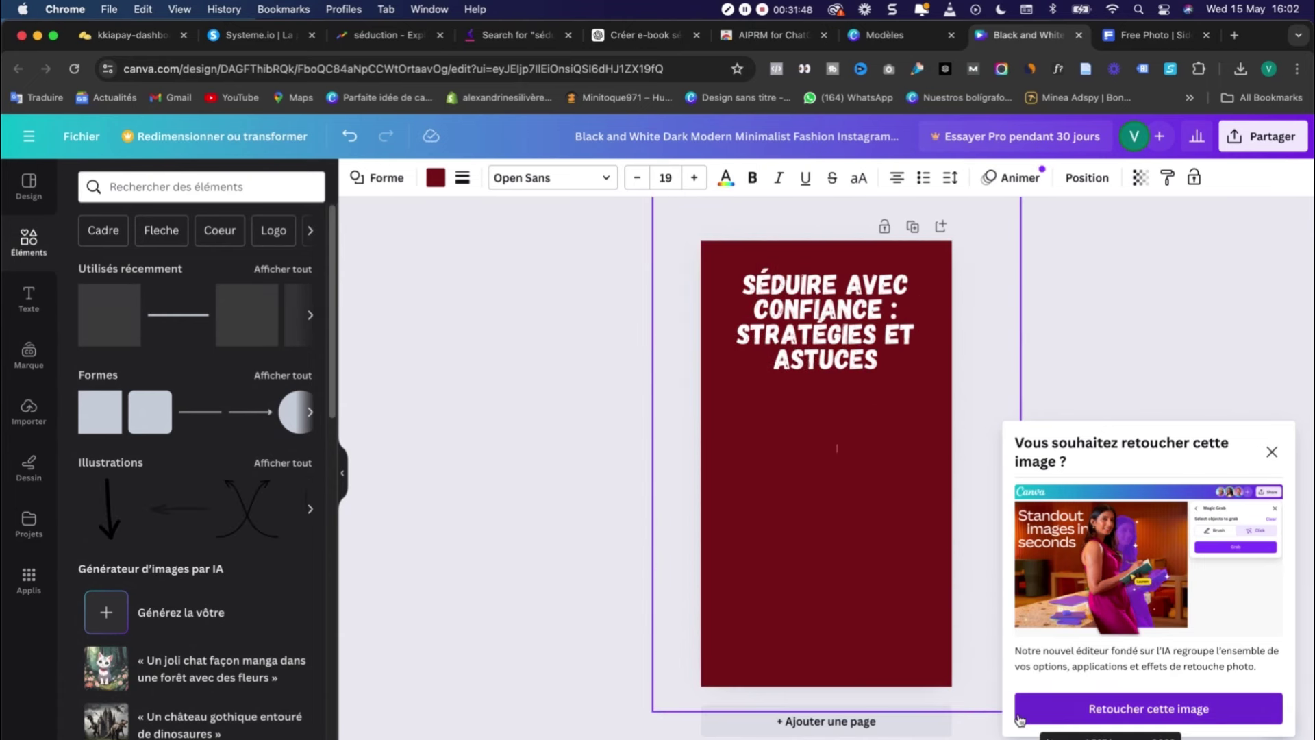
pyautogui.click(435, 178)
pyautogui.click(171, 271)
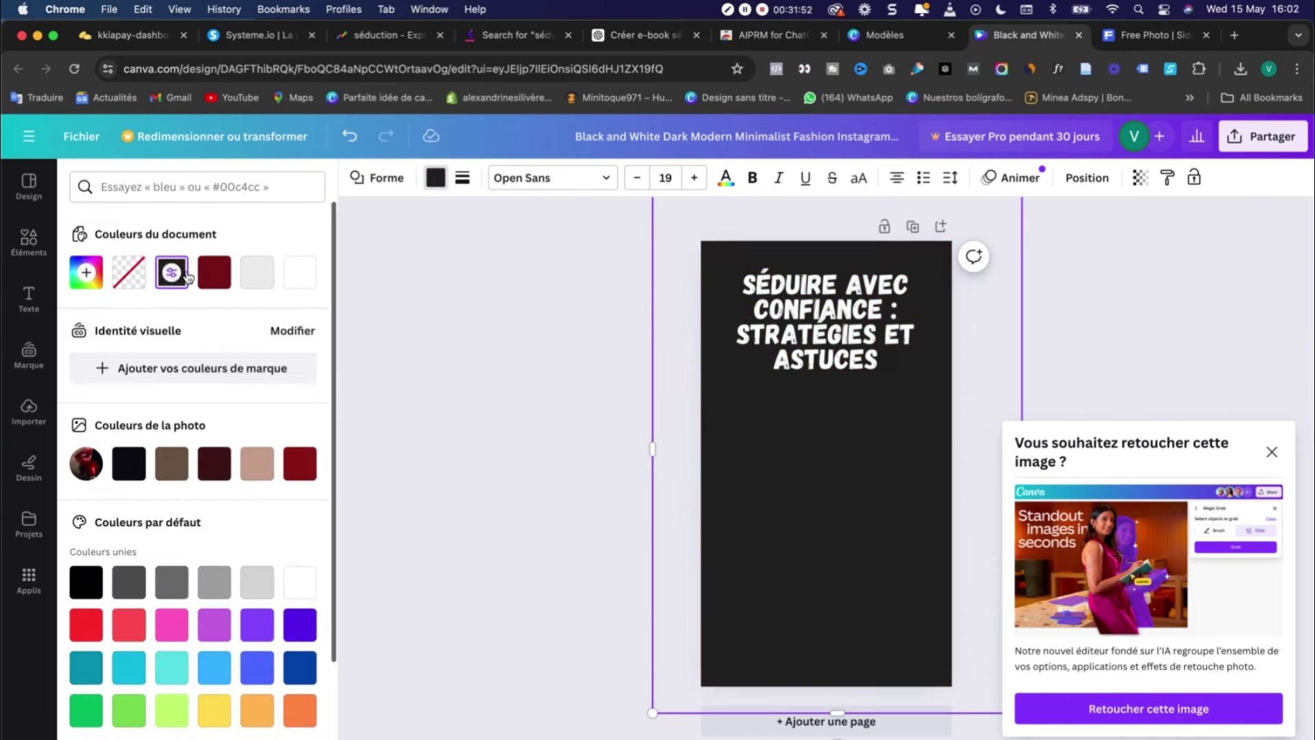
pyautogui.click(1140, 178)
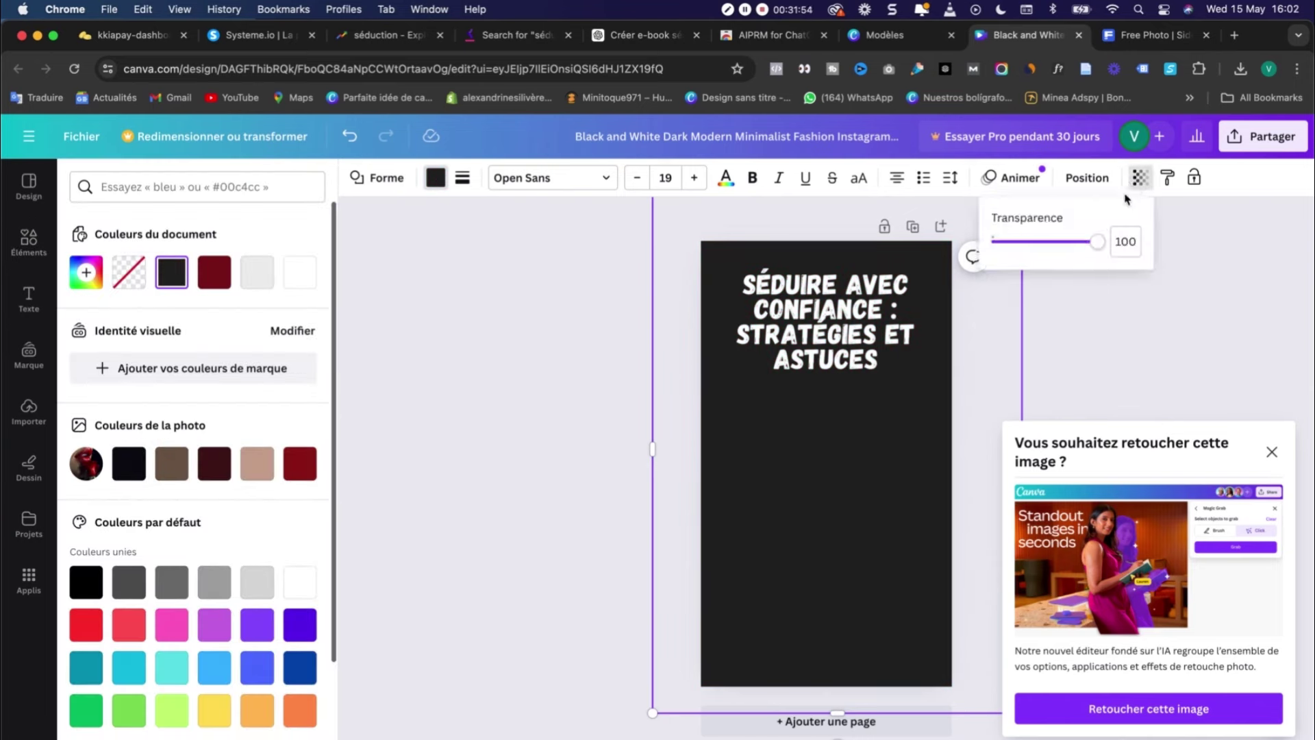
pyautogui.moveTo(1094, 241); pyautogui.dragTo(1062, 254)
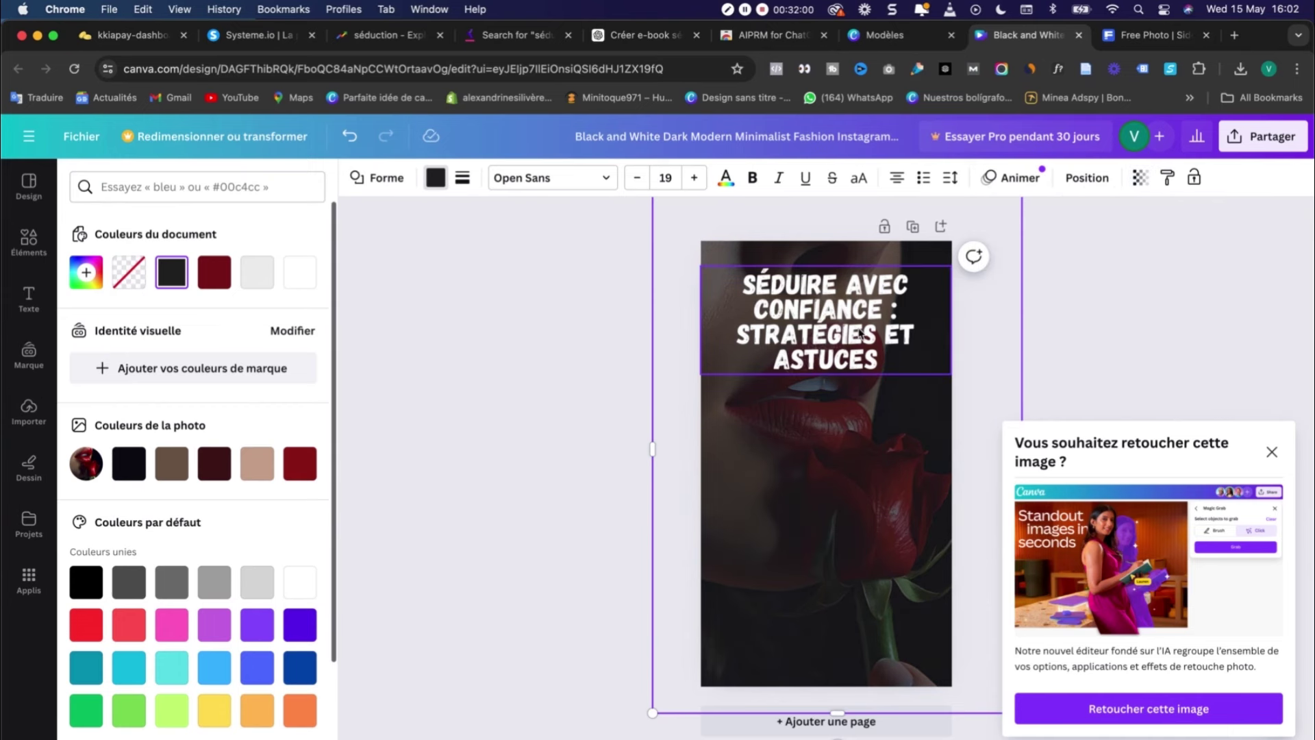
pyautogui.moveTo(861, 335); pyautogui.dragTo(861, 361)
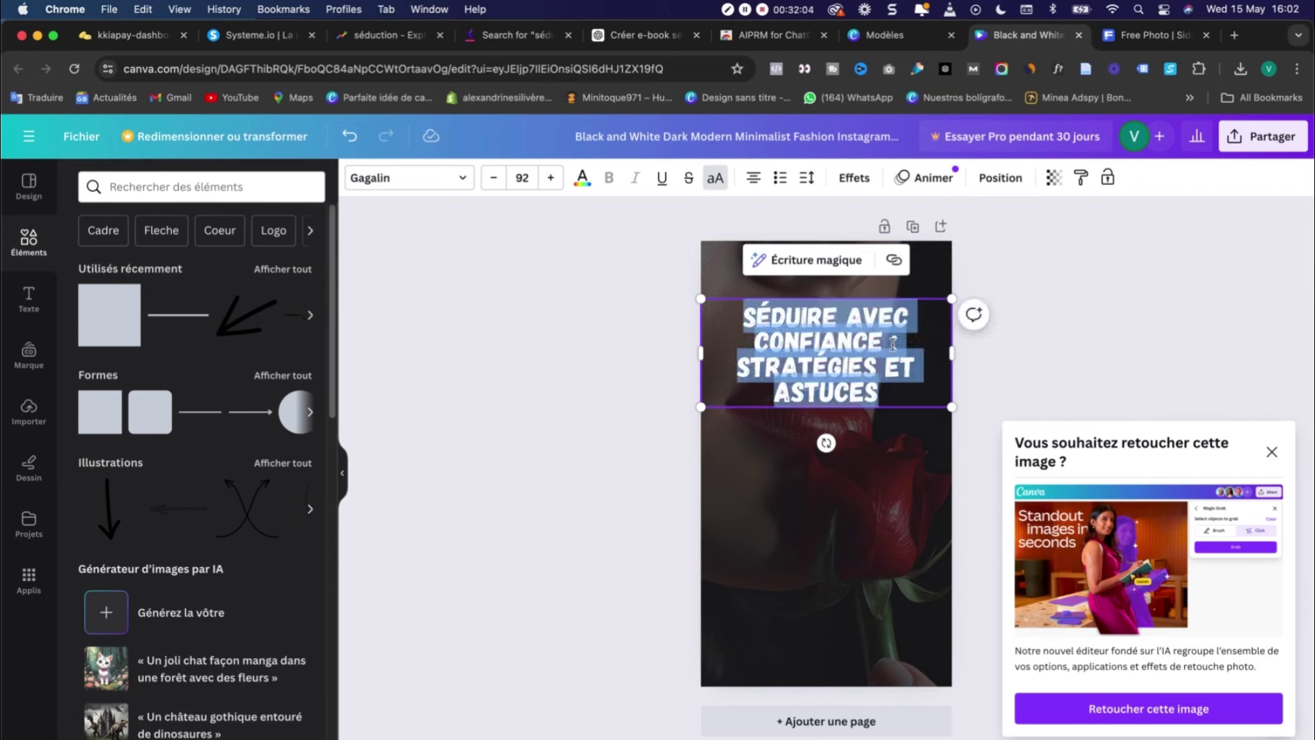
# Step: Shorten the cover title to SÉDUIRE AVEC CONFIANCE by deleting the Stratégies et Astuces part
pyautogui.moveTo(894, 348); pyautogui.dragTo(909, 389)
pyautogui.press('BackSpace')
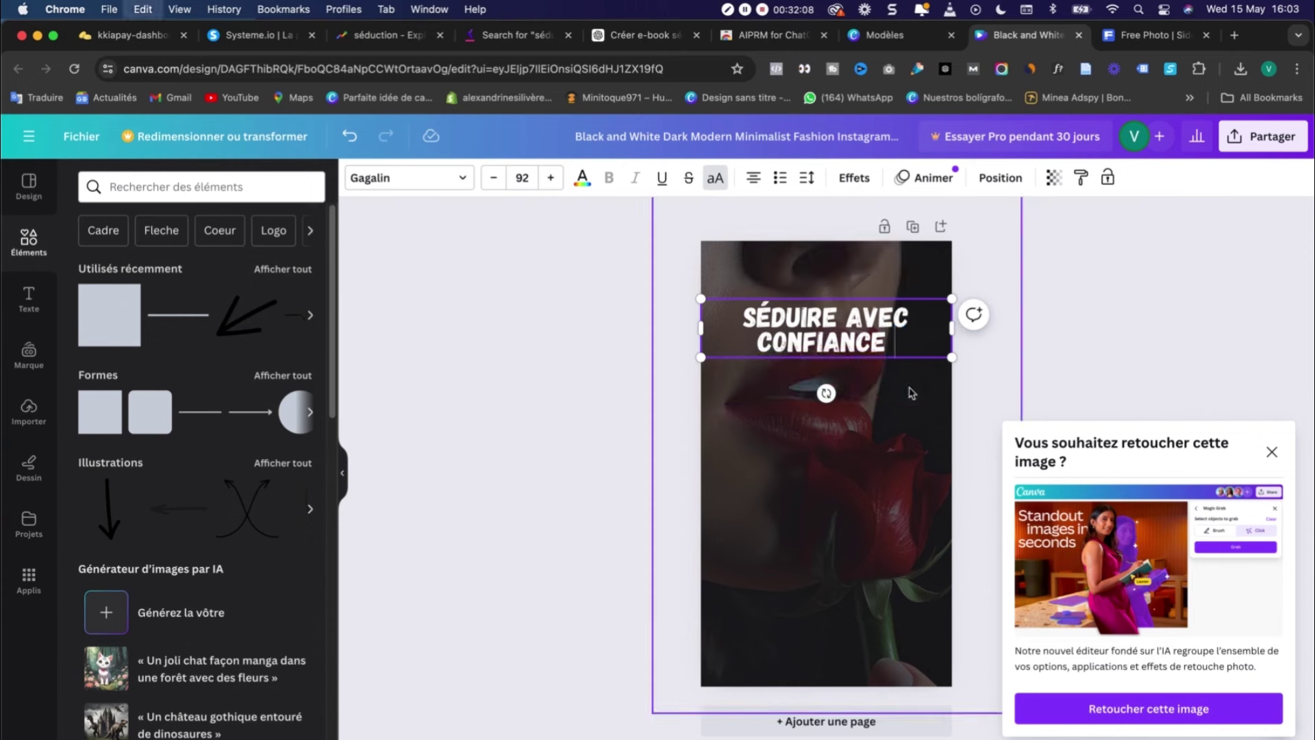
pyautogui.click(1142, 315)
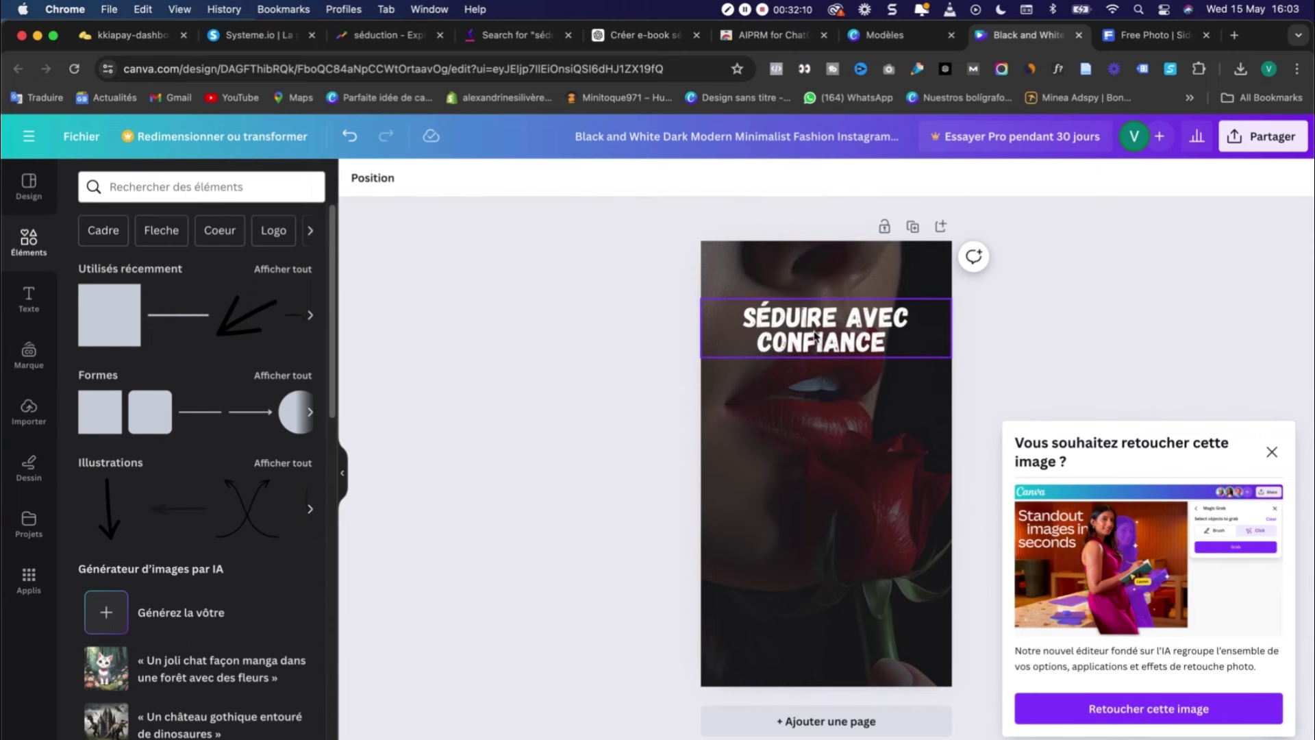
# Step: Add a subtitle box with the pasted 'Stratégies et Astuces' text, removing its leading colon
pyautogui.click(29, 296)
pyautogui.click(171, 423)
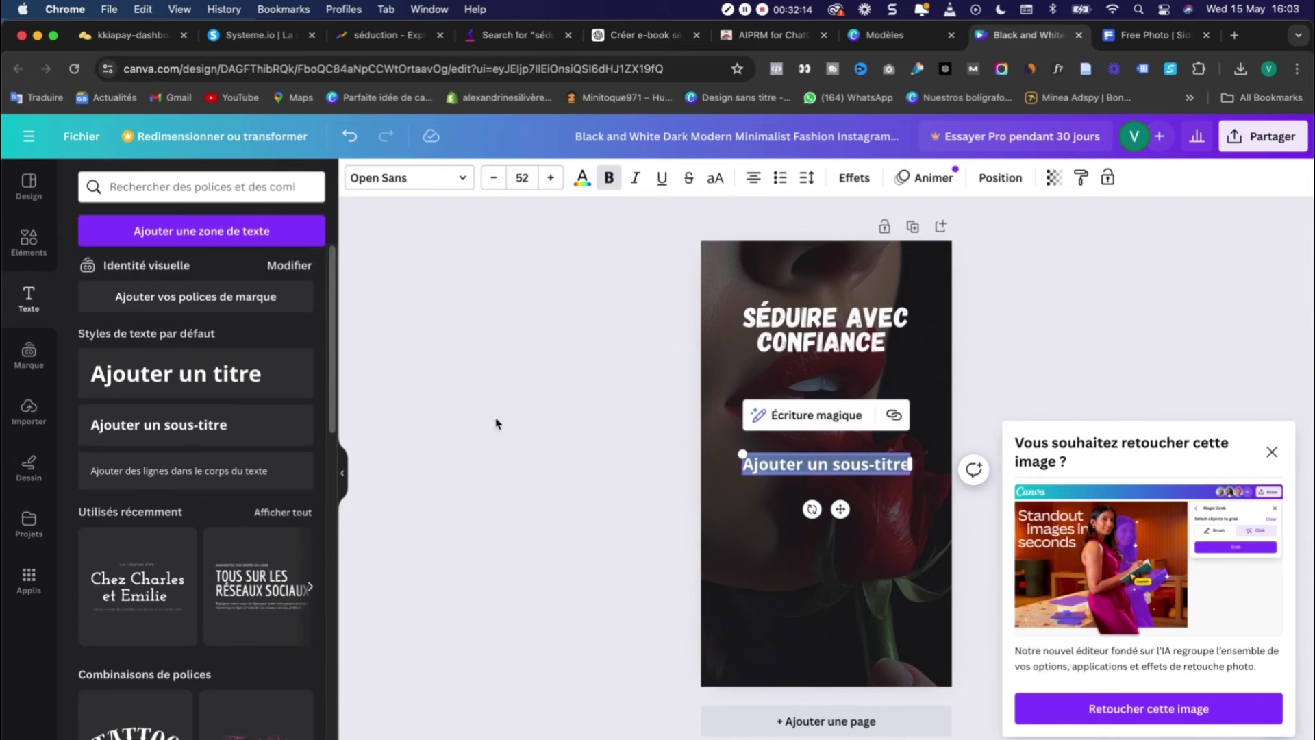
pyautogui.write(': Stratégies et Astuces')
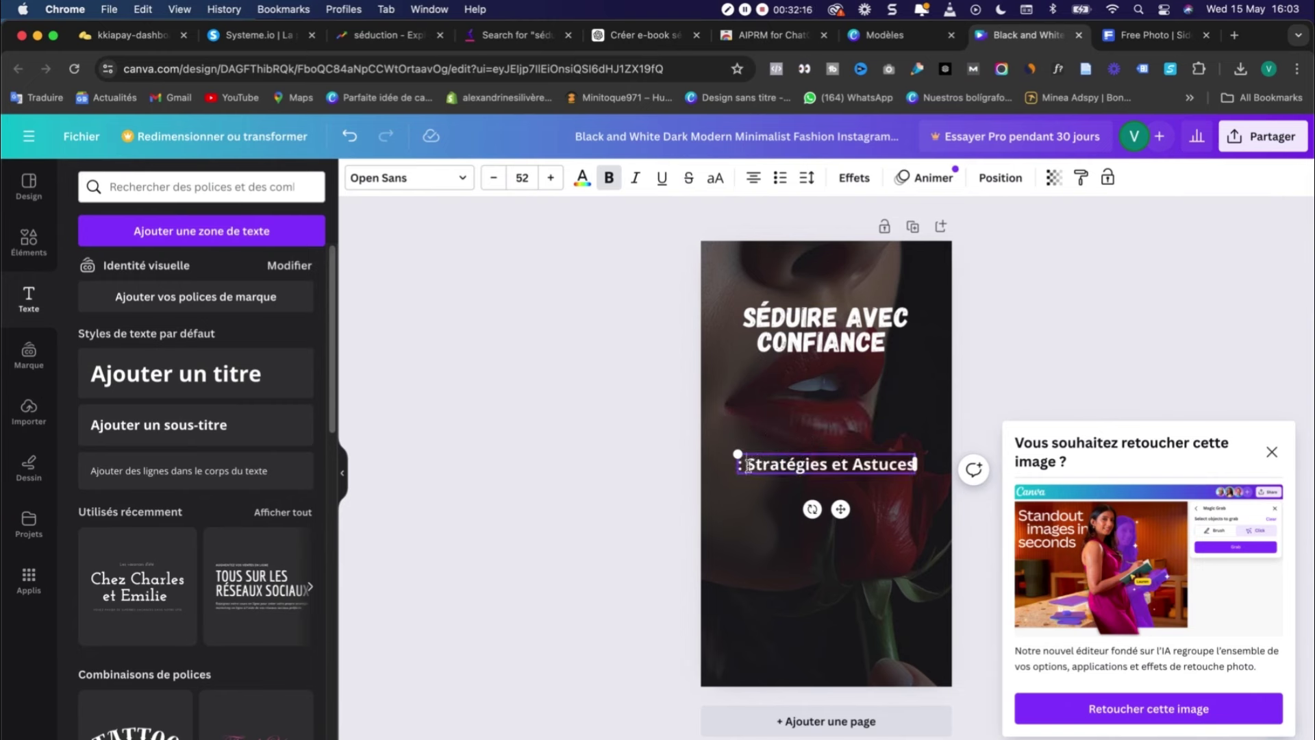
pyautogui.moveTo(748, 466)
pyautogui.mouseDown()
pyautogui.moveTo(783, 469)
pyautogui.moveTo(740, 465)
pyautogui.mouseUp()
pyautogui.click(743, 468)
pyautogui.click(749, 468)
pyautogui.press('BackSpace')
# Step: Colour the subtitle bright red #FF0000 and move it just below the title
pyautogui.tripleClick(825, 464)
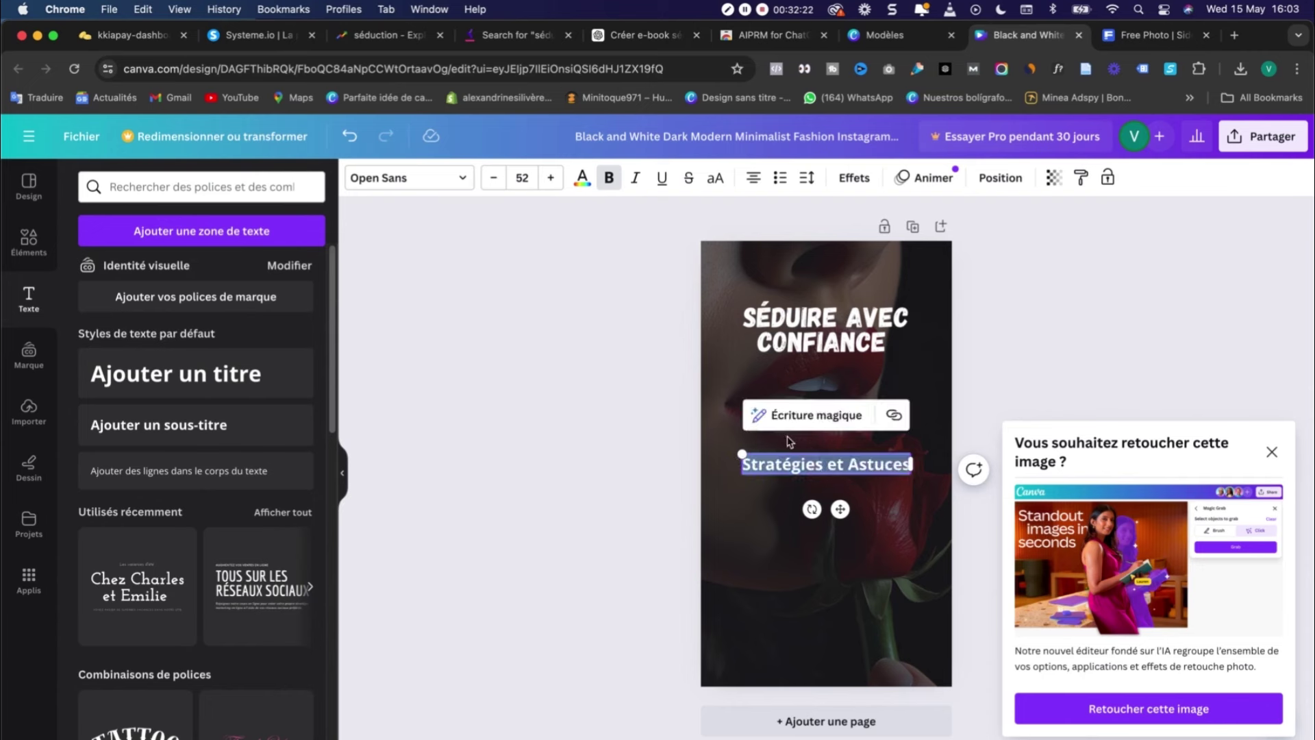
pyautogui.click(583, 178)
pyautogui.click(86, 272)
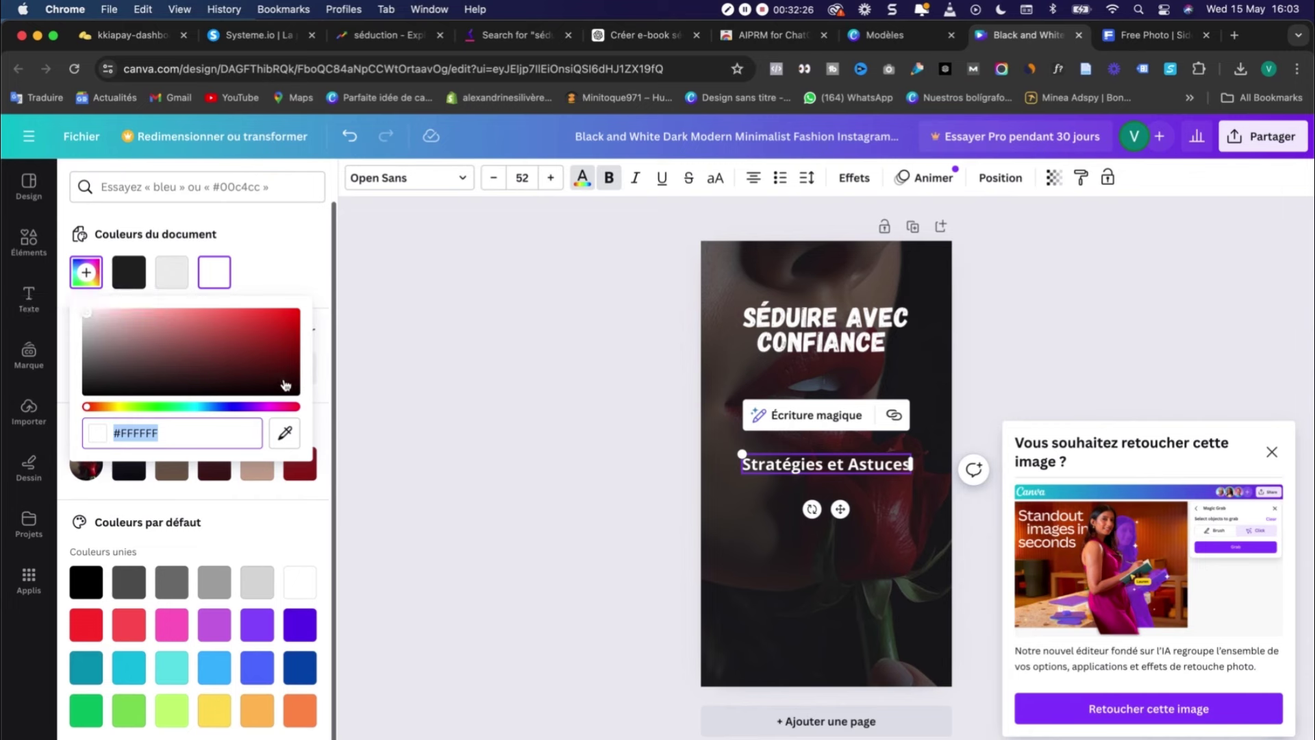
pyautogui.click(291, 324)
pyautogui.moveTo(291, 323); pyautogui.dragTo(333, 294)
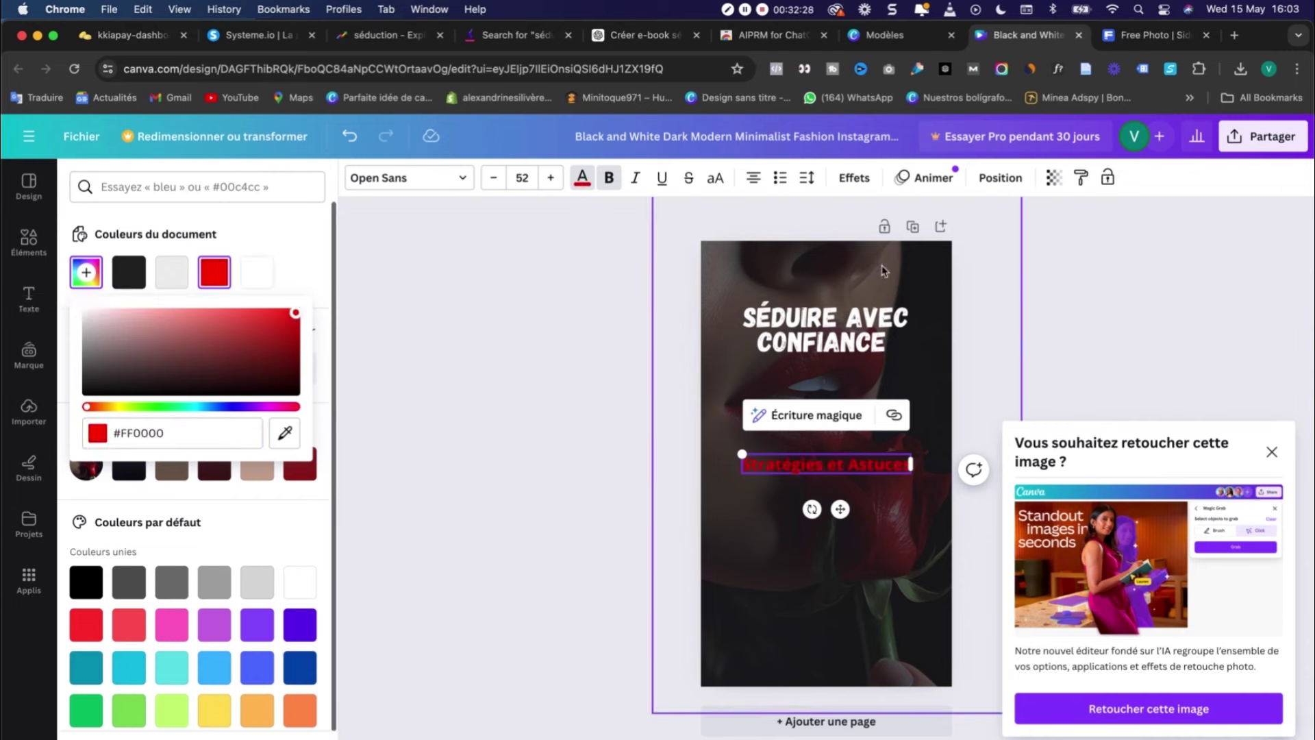
pyautogui.press('Escape')
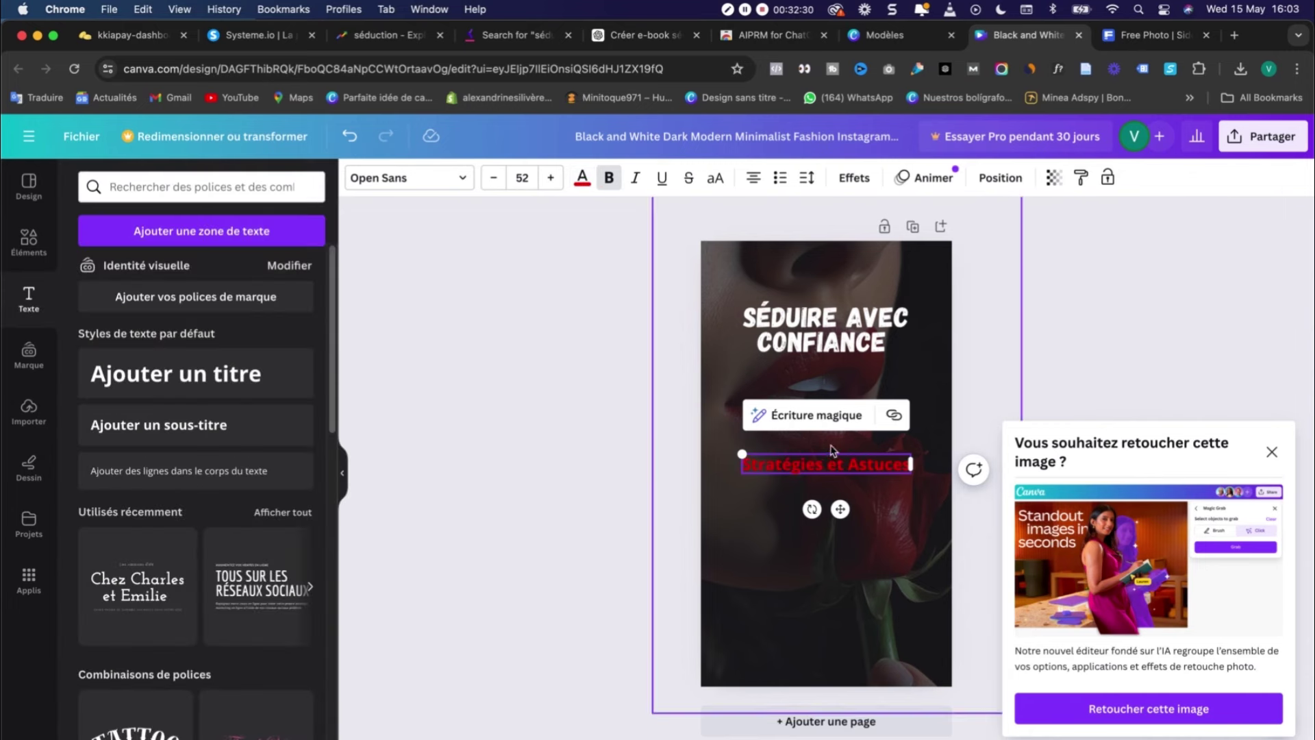
pyautogui.click(625, 441)
pyautogui.moveTo(837, 470); pyautogui.dragTo(840, 396)
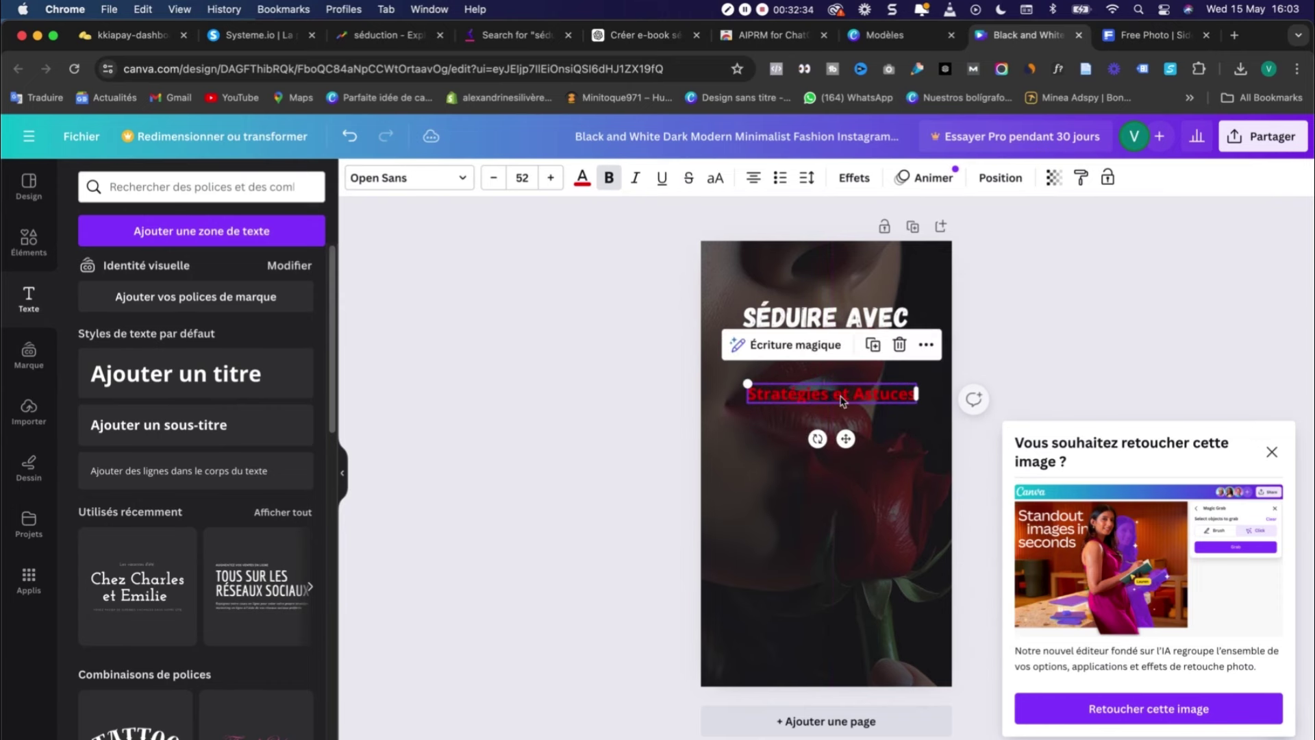
pyautogui.click(1089, 291)
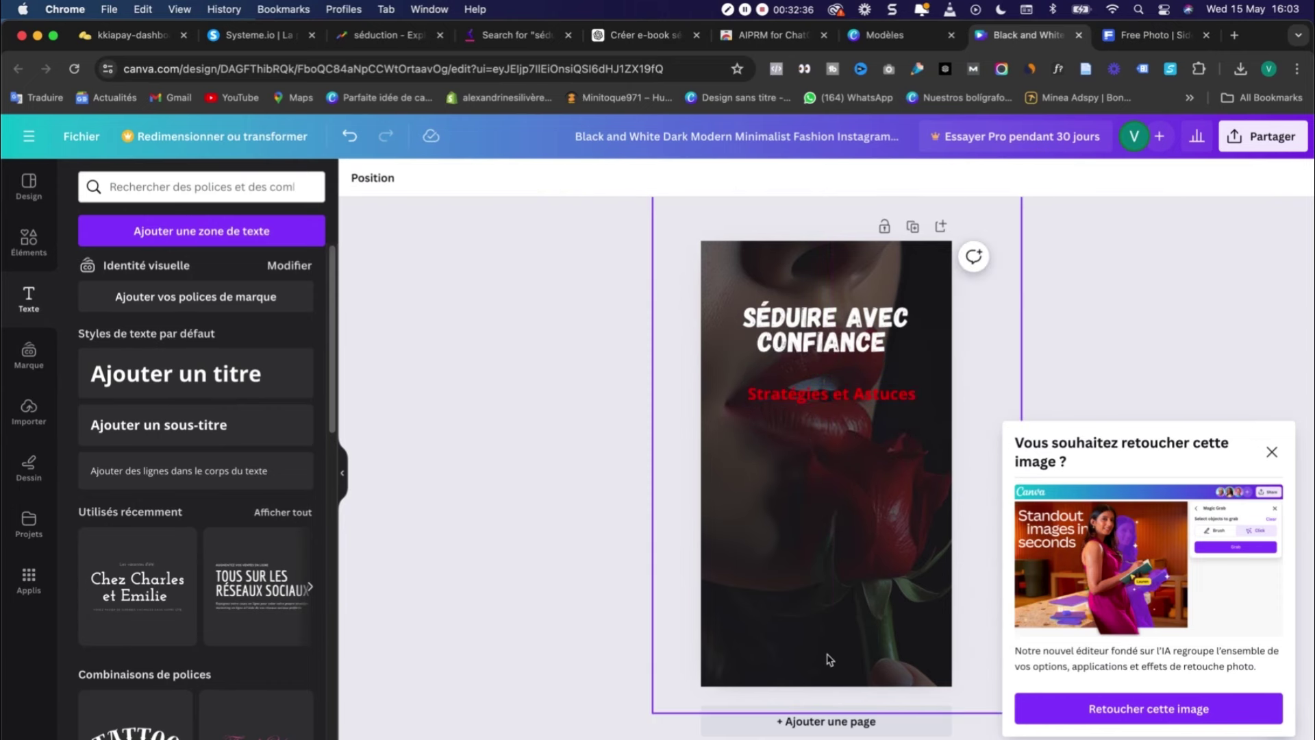
# Step: Add a small 'créer par' credit line with the author's name at the cover's bottom-right
pyautogui.click(182, 297)
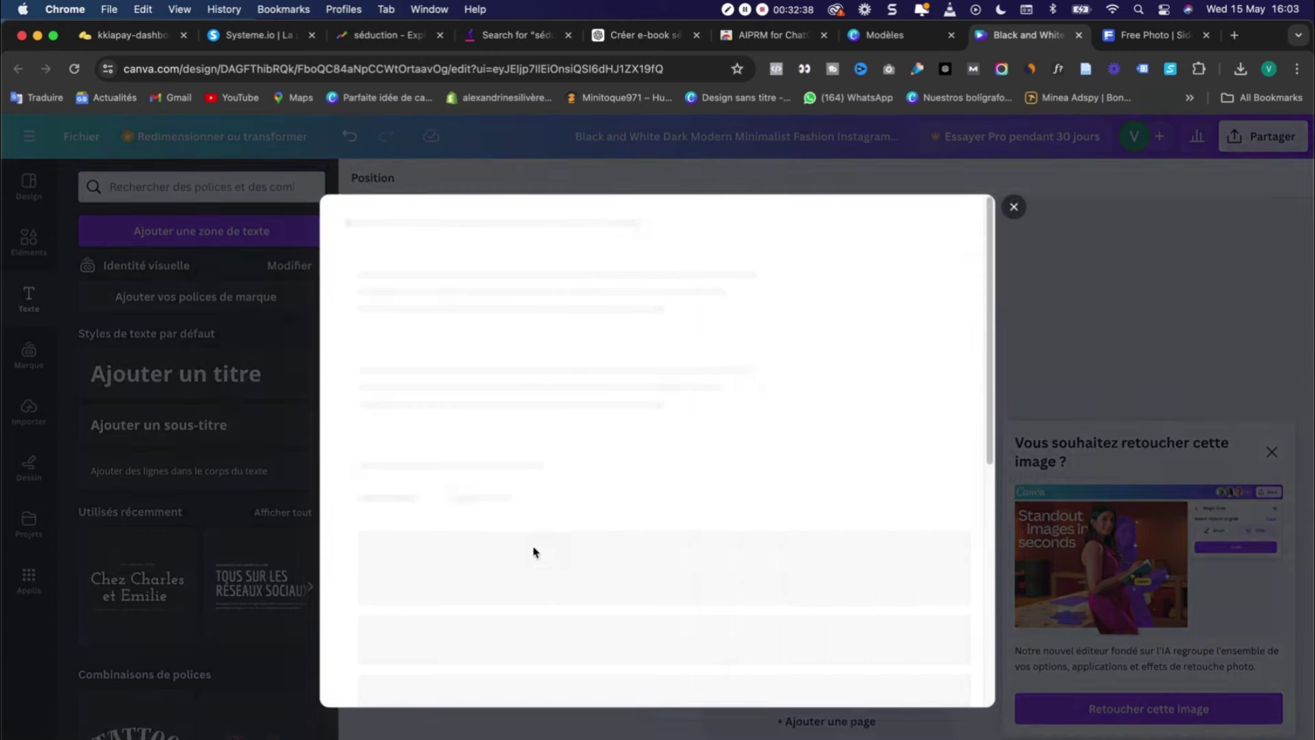
pyautogui.click(1014, 207)
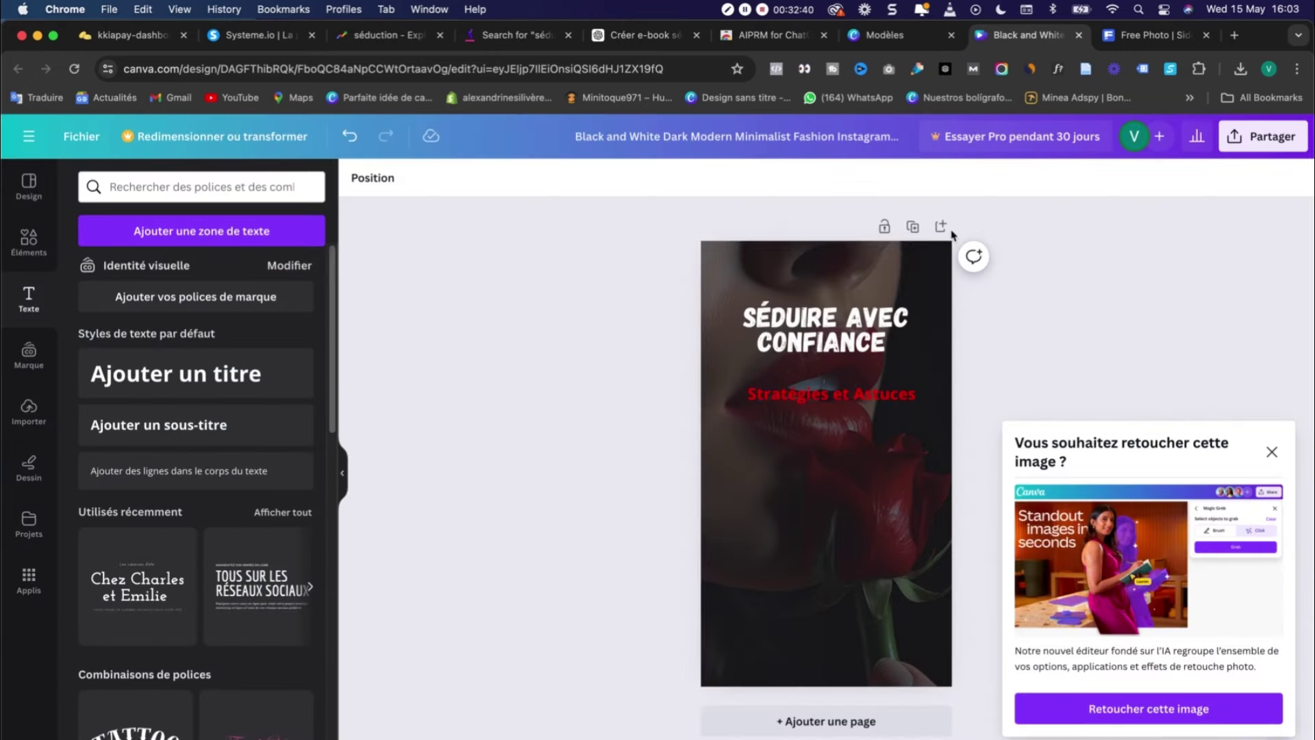
pyautogui.click(192, 432)
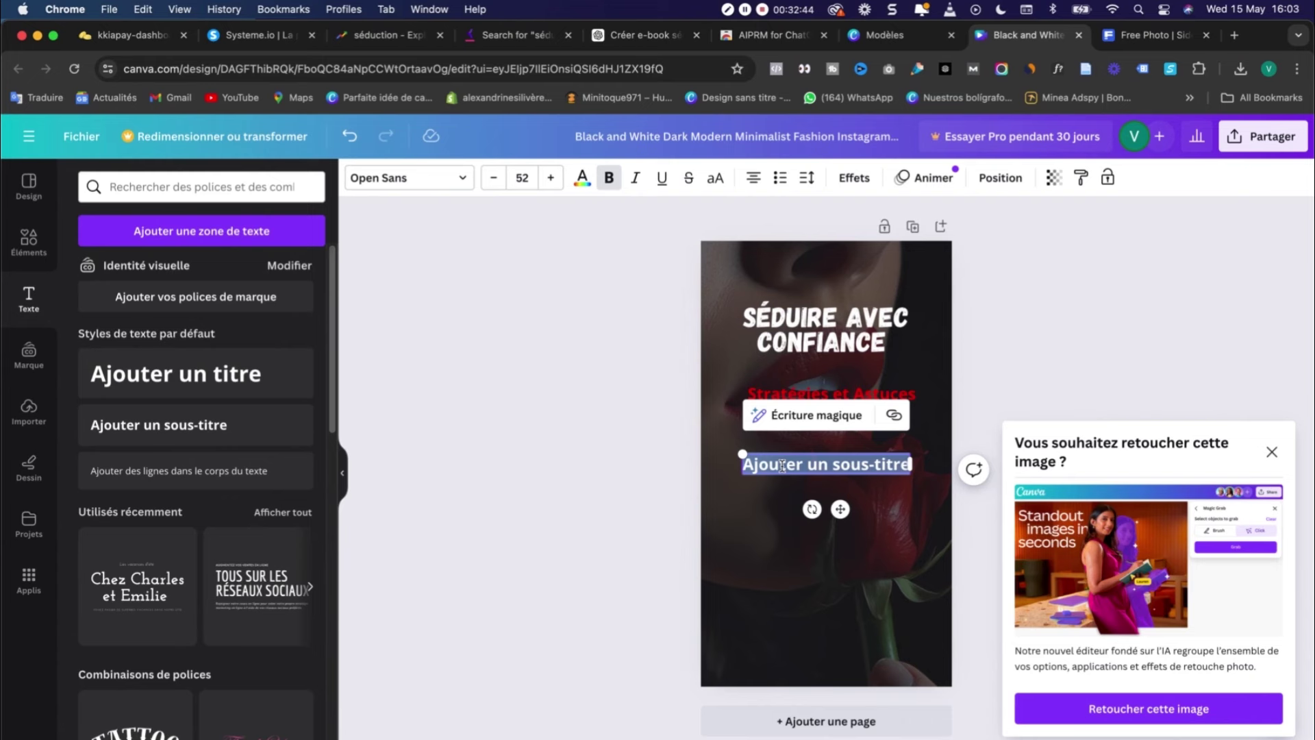
pyautogui.write('cr')
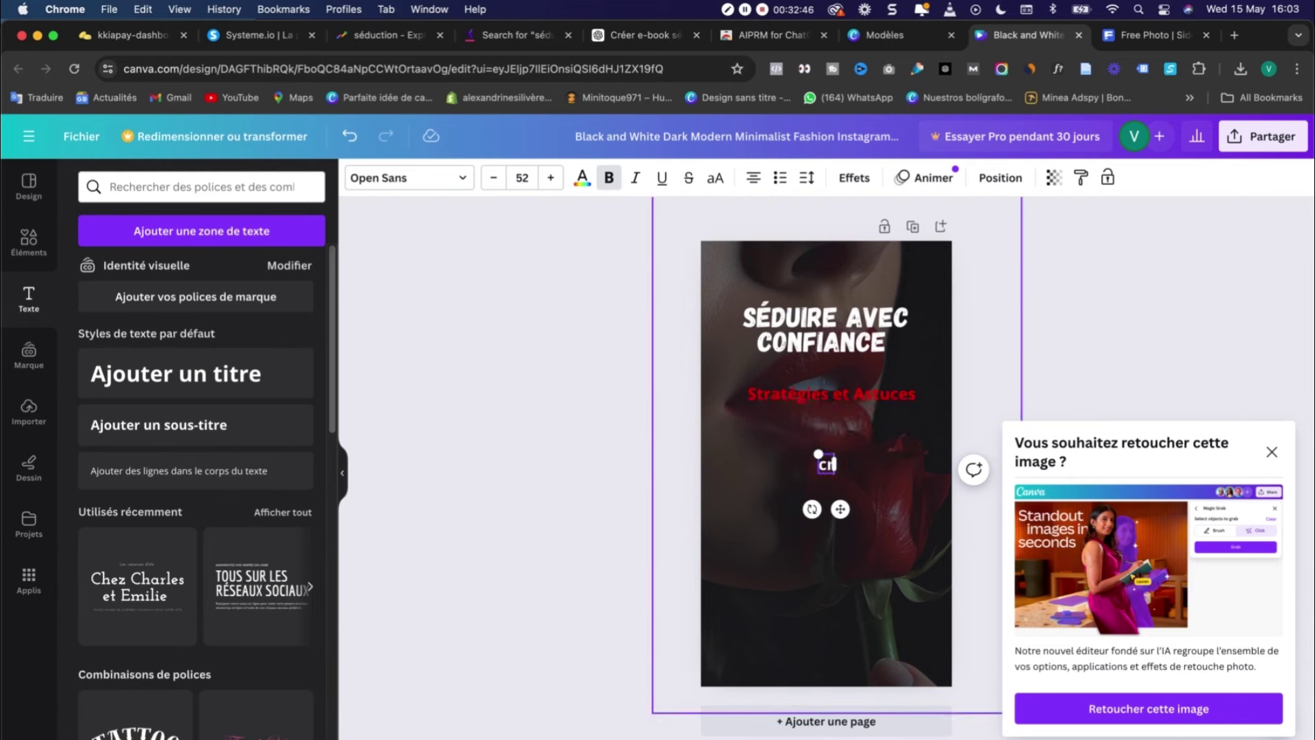
pyautogui.write('éer par')
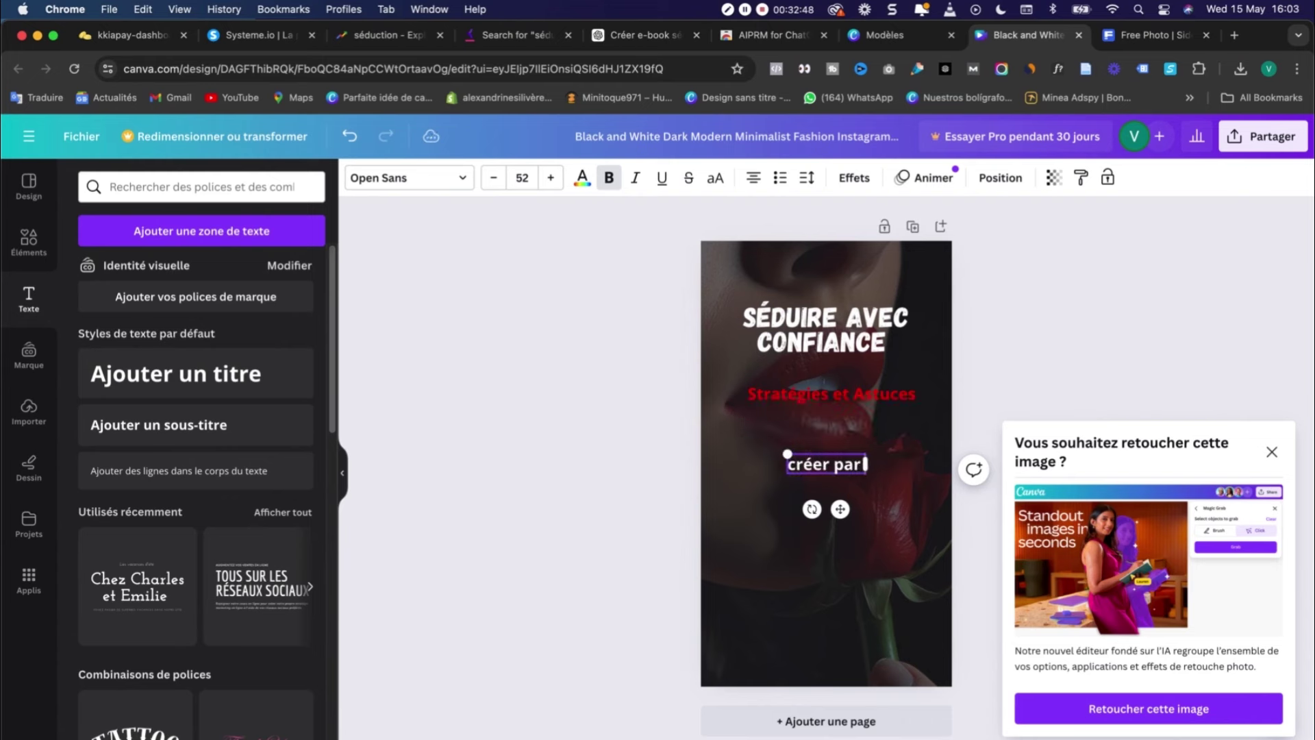
pyautogui.write(' Vincentt')
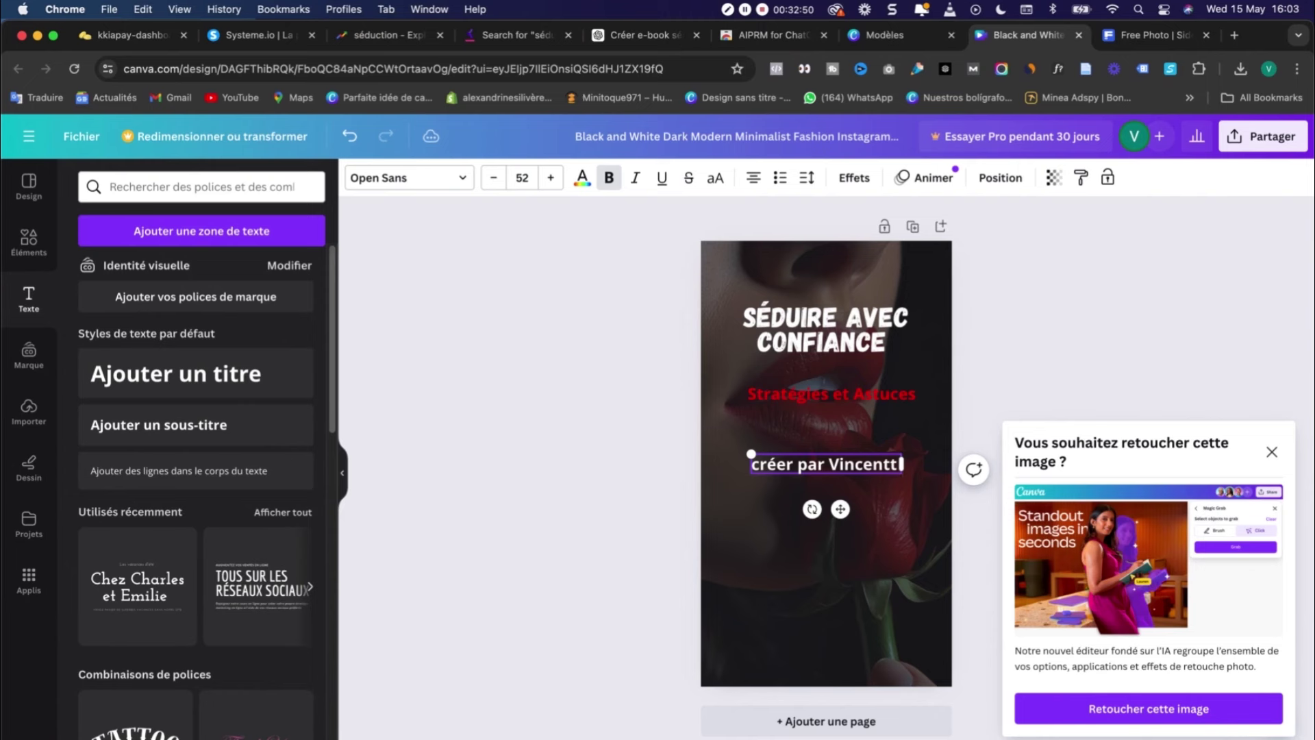
pyautogui.press('BackSpace')
pyautogui.write('GBENO')
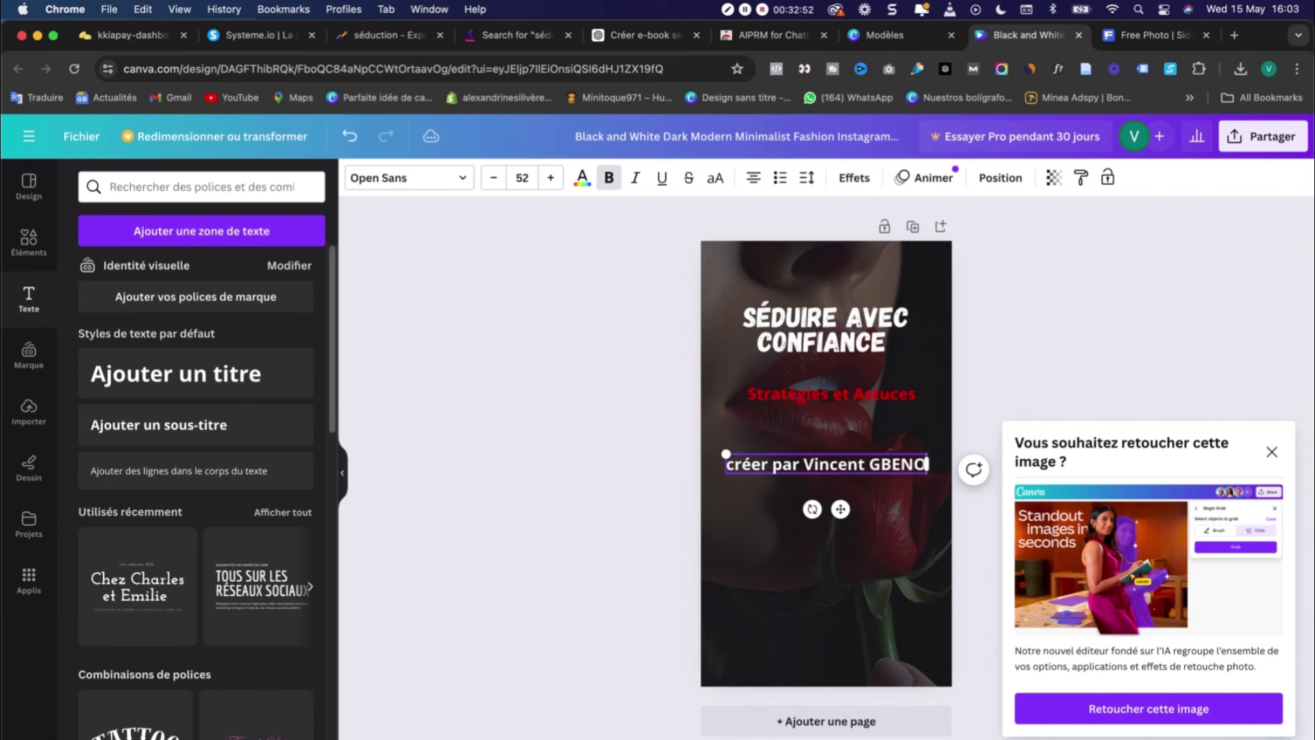
pyautogui.write('LO')
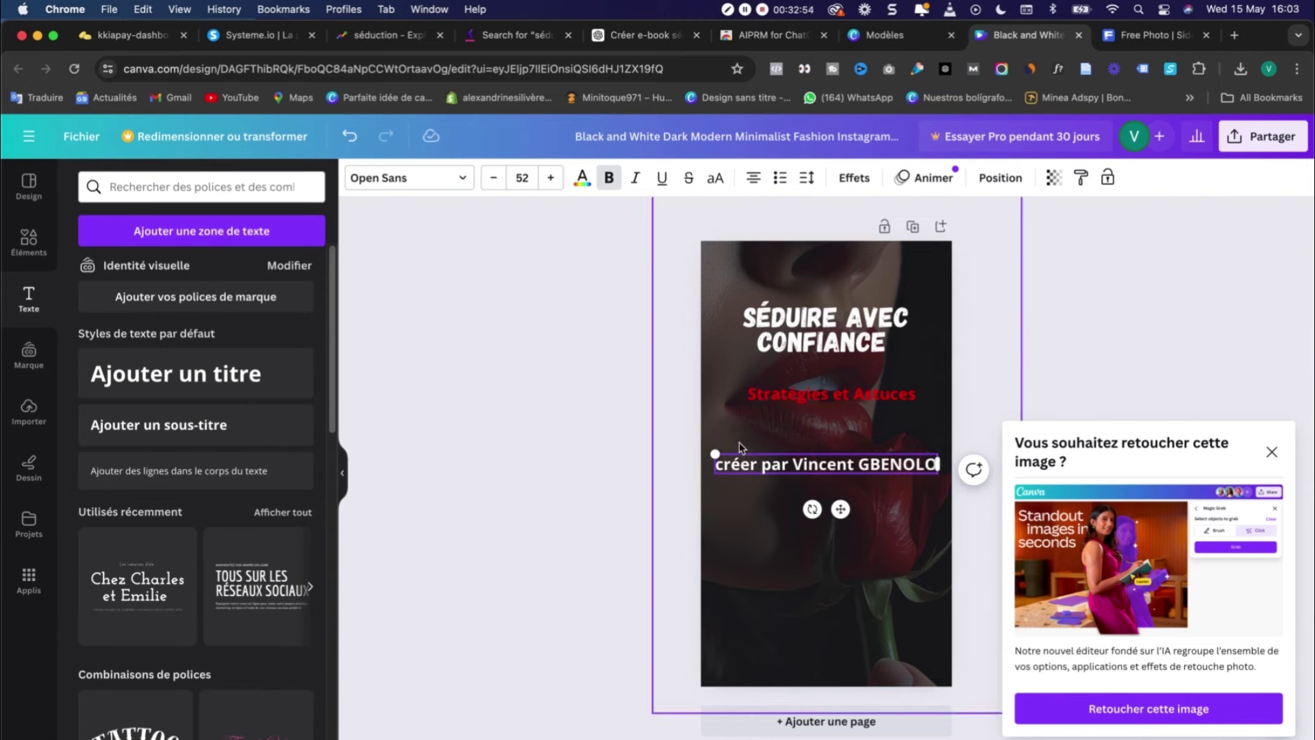
pyautogui.moveTo(715, 454); pyautogui.dragTo(918, 676)
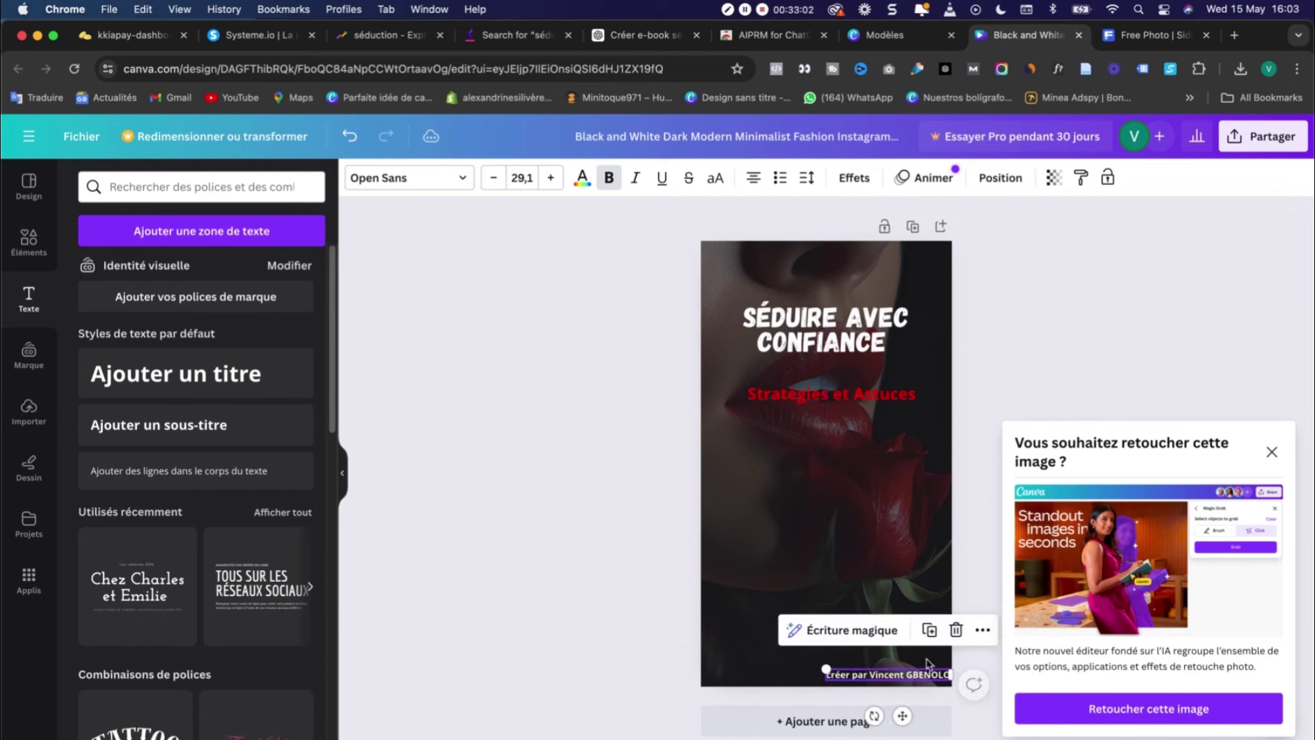
pyautogui.click(1079, 363)
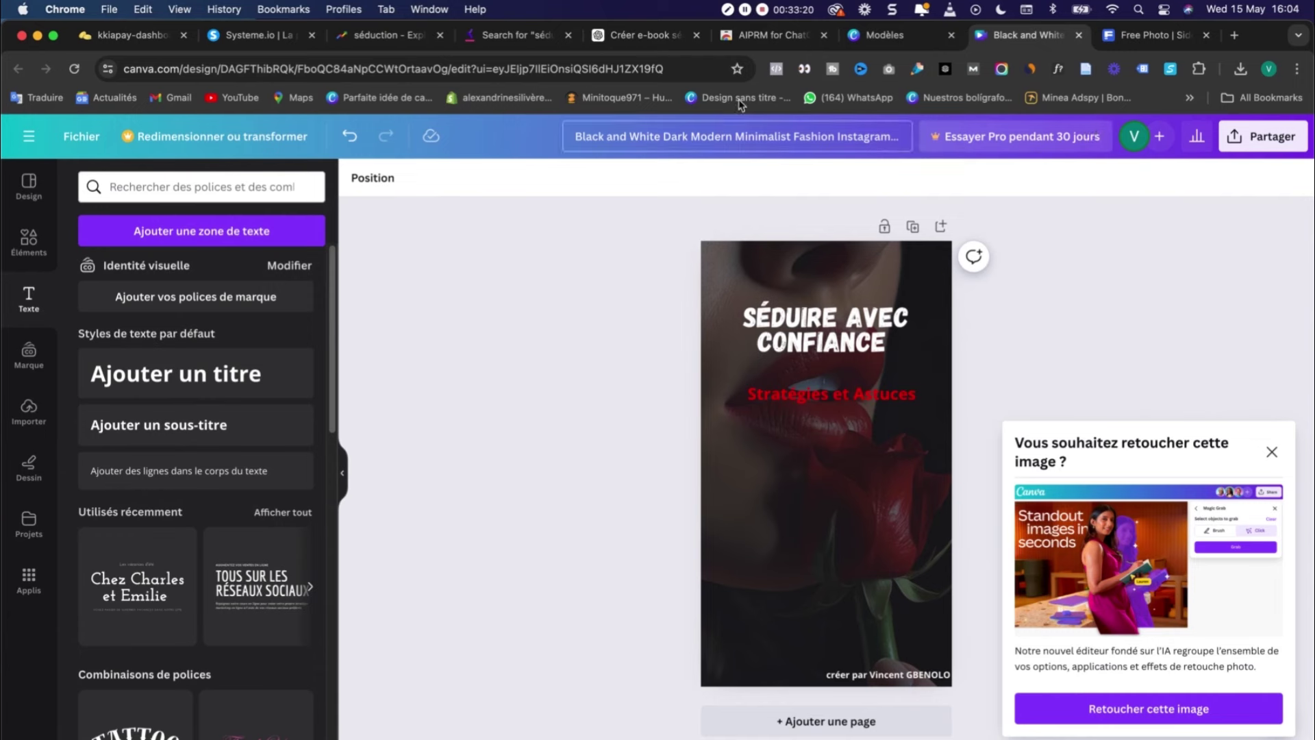
# Step: Sign out of the current systeme.io account from the avatar menu
pyautogui.click(253, 35)
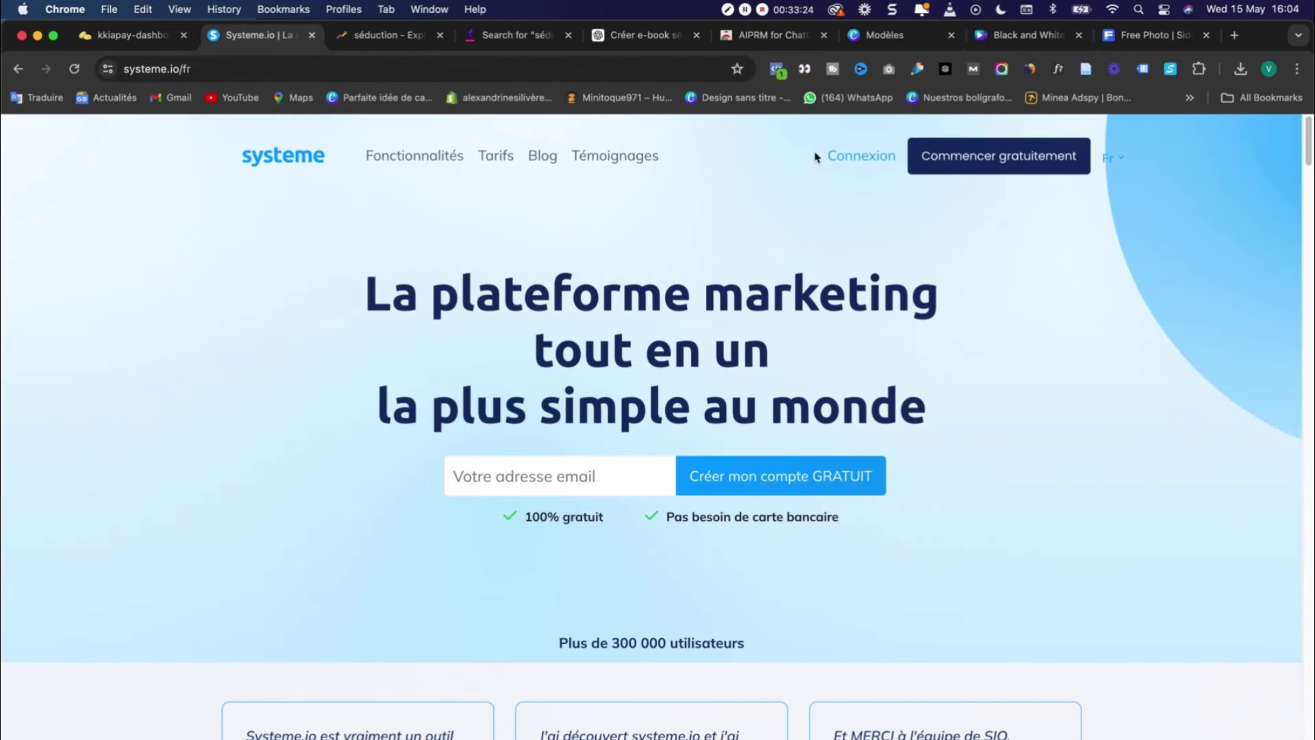
pyautogui.click(860, 163)
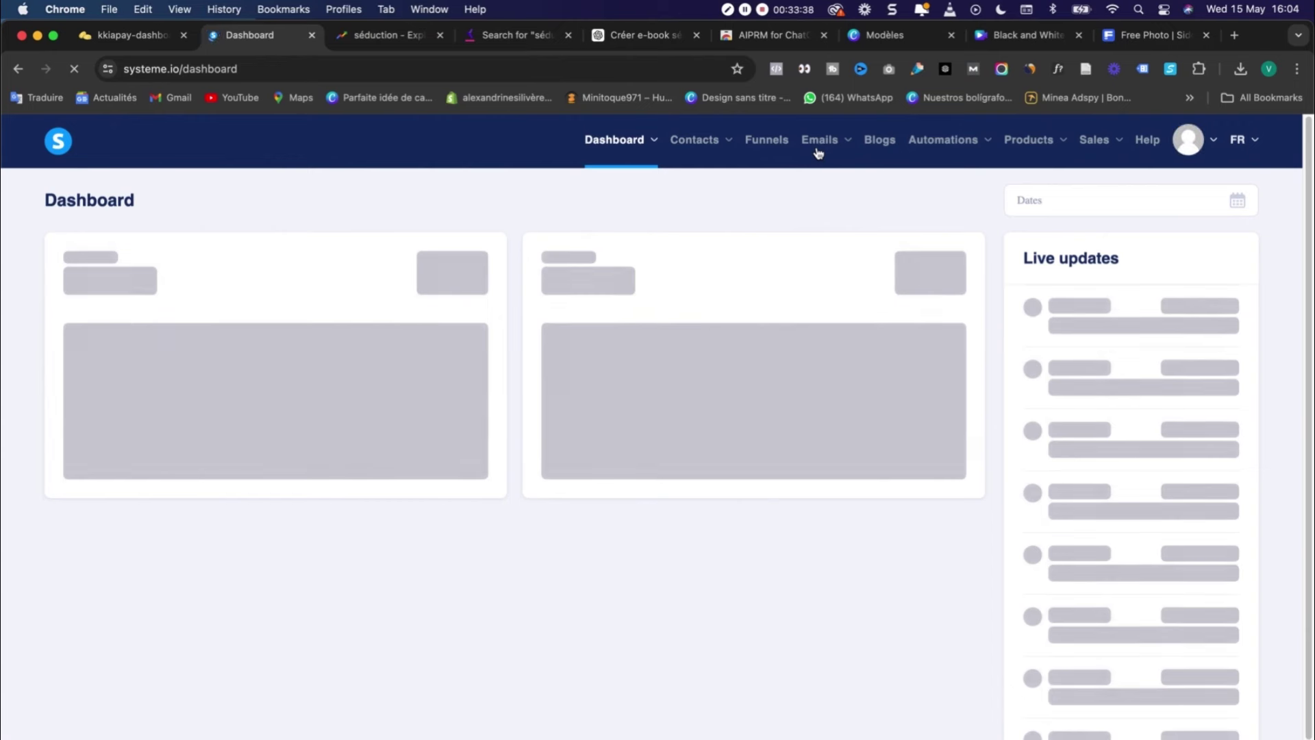
pyautogui.moveTo(817, 153)
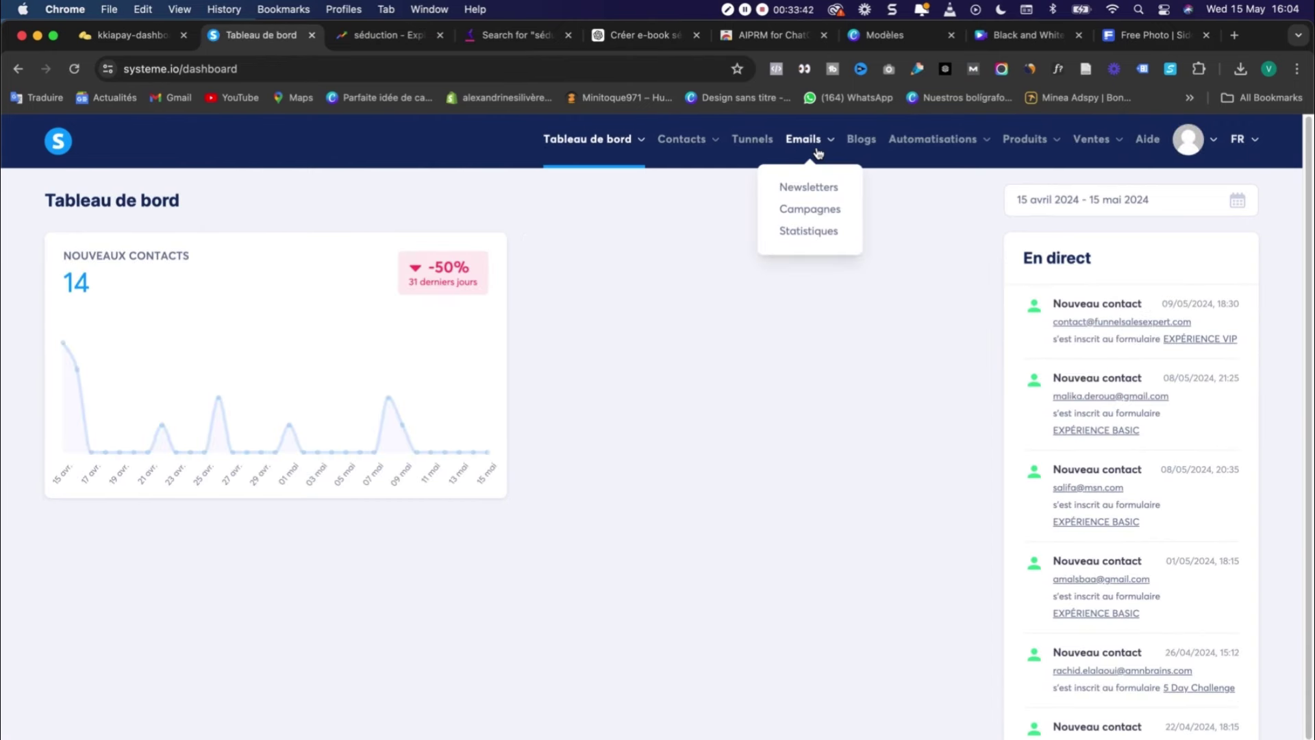
pyautogui.moveTo(1215, 143)
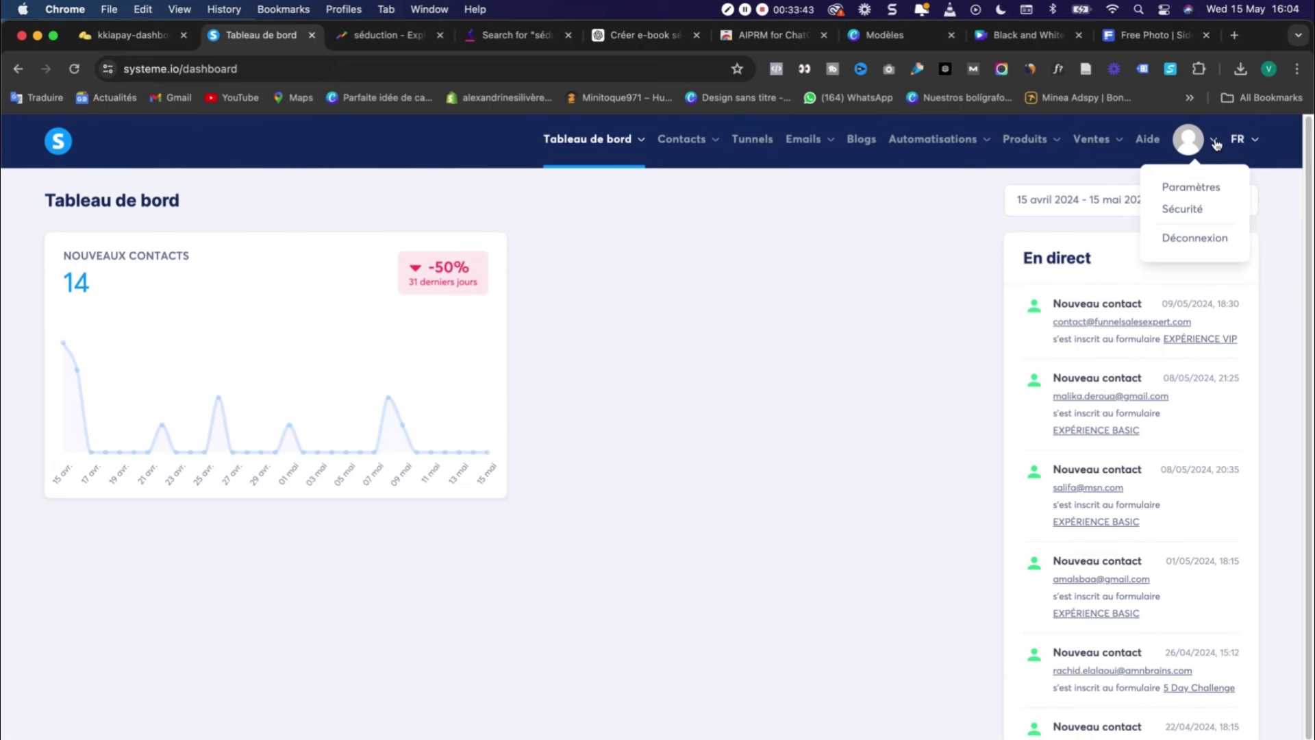
pyautogui.click(1197, 245)
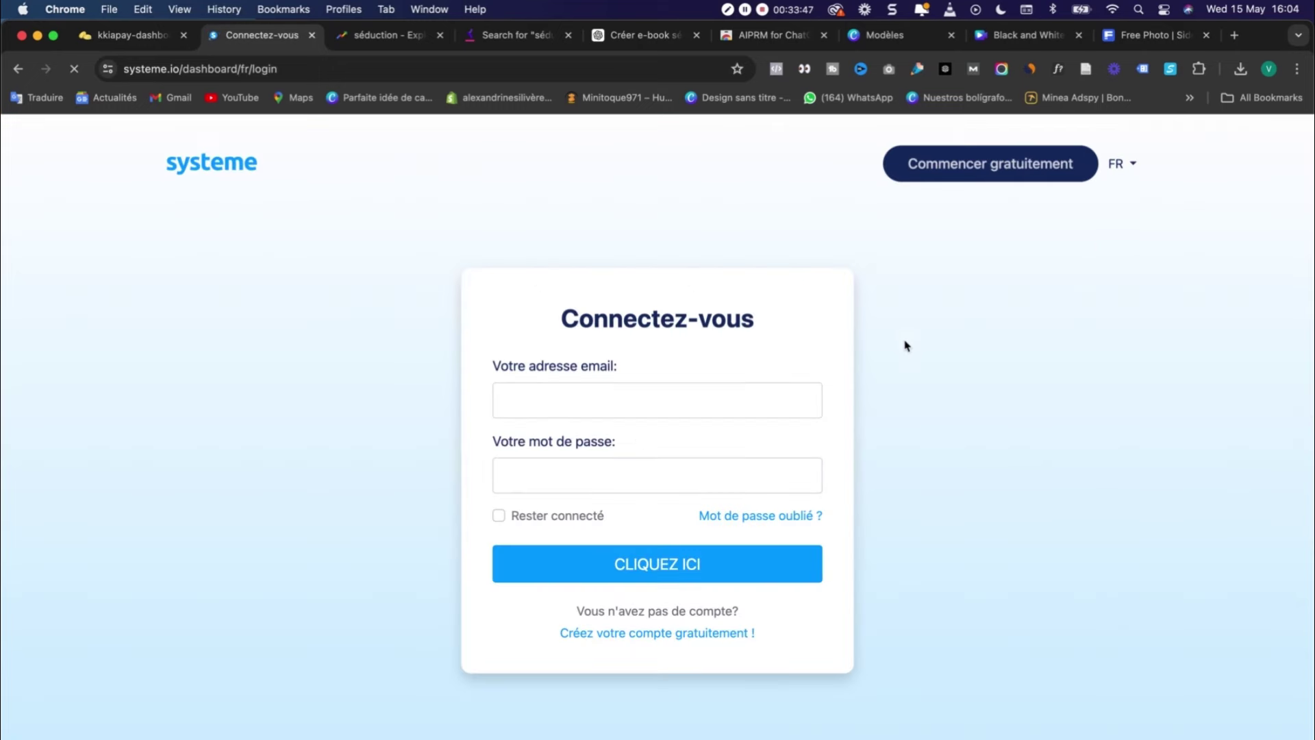
# Step: Log back in using a different saved account from autofill
pyautogui.click(726, 400)
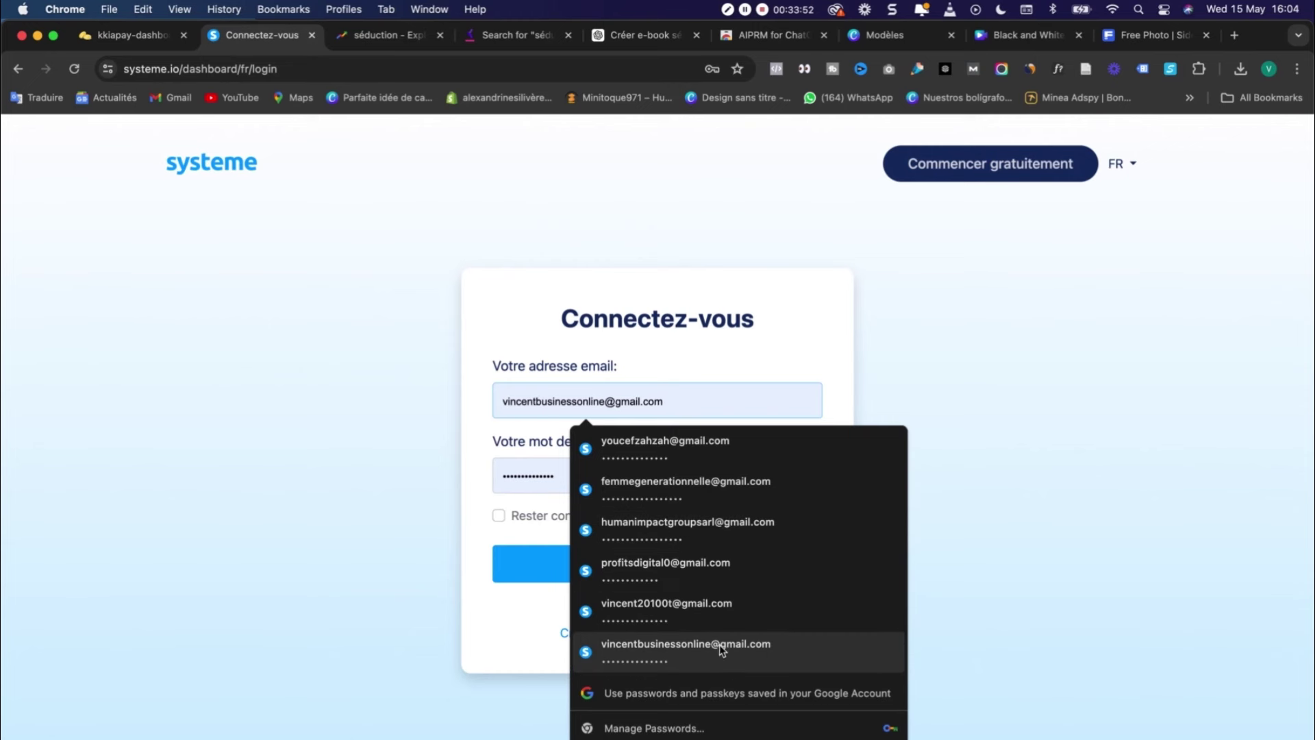
pyautogui.click(668, 610)
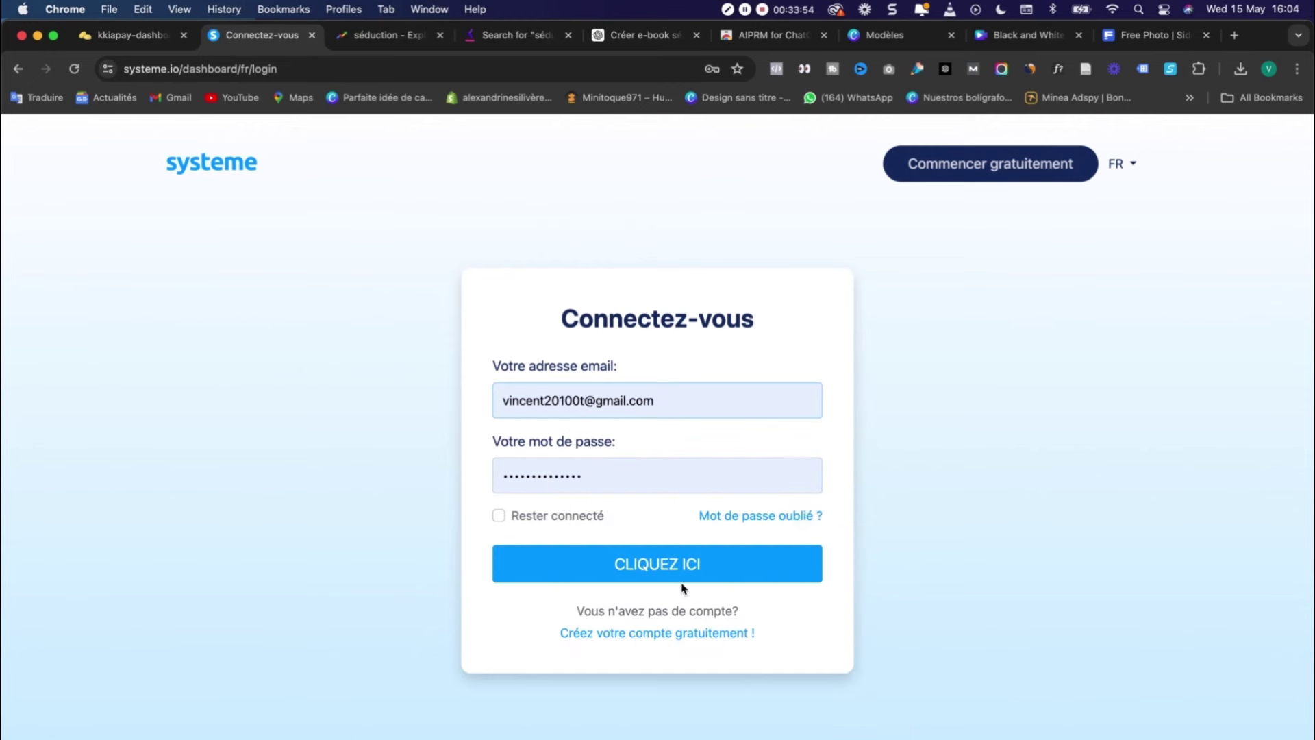
pyautogui.click(675, 579)
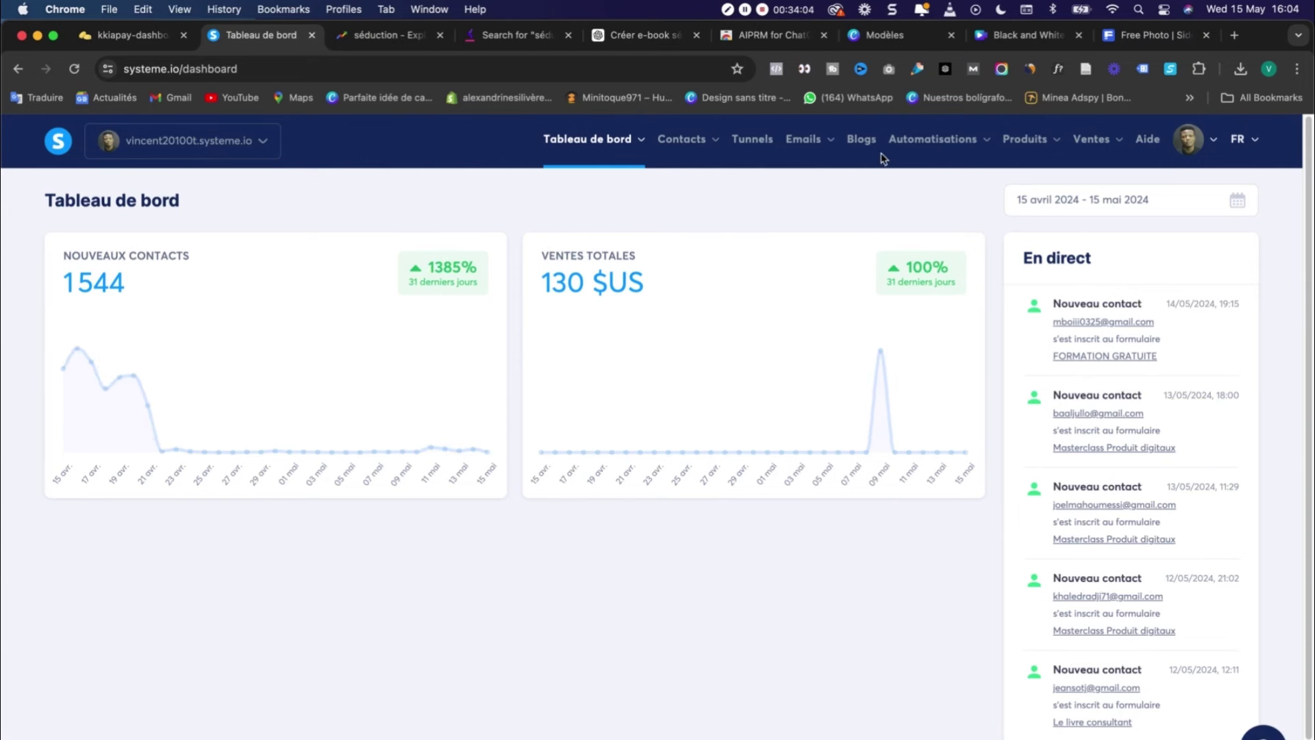
# Step: Open the Ma boutique pour les Produit digitaux funnel, preview its sales page, and start editing it
pyautogui.click(753, 142)
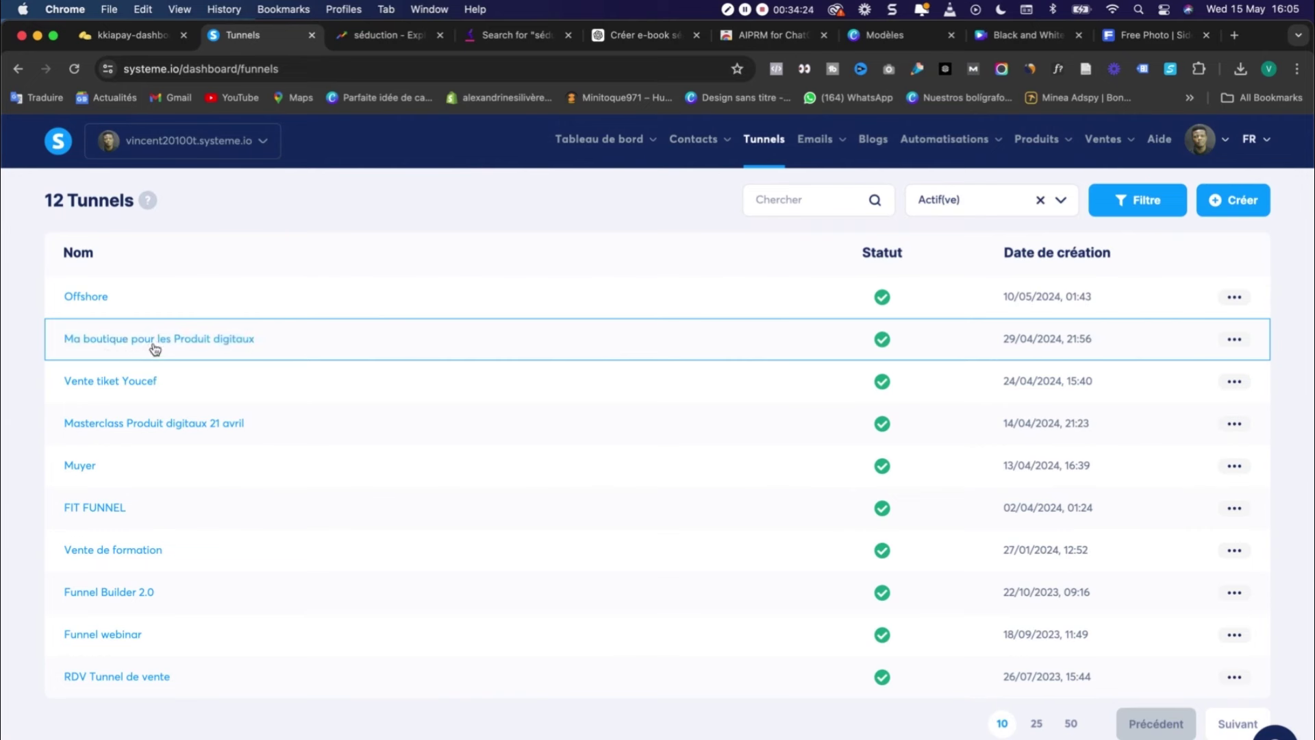
pyautogui.click(194, 346)
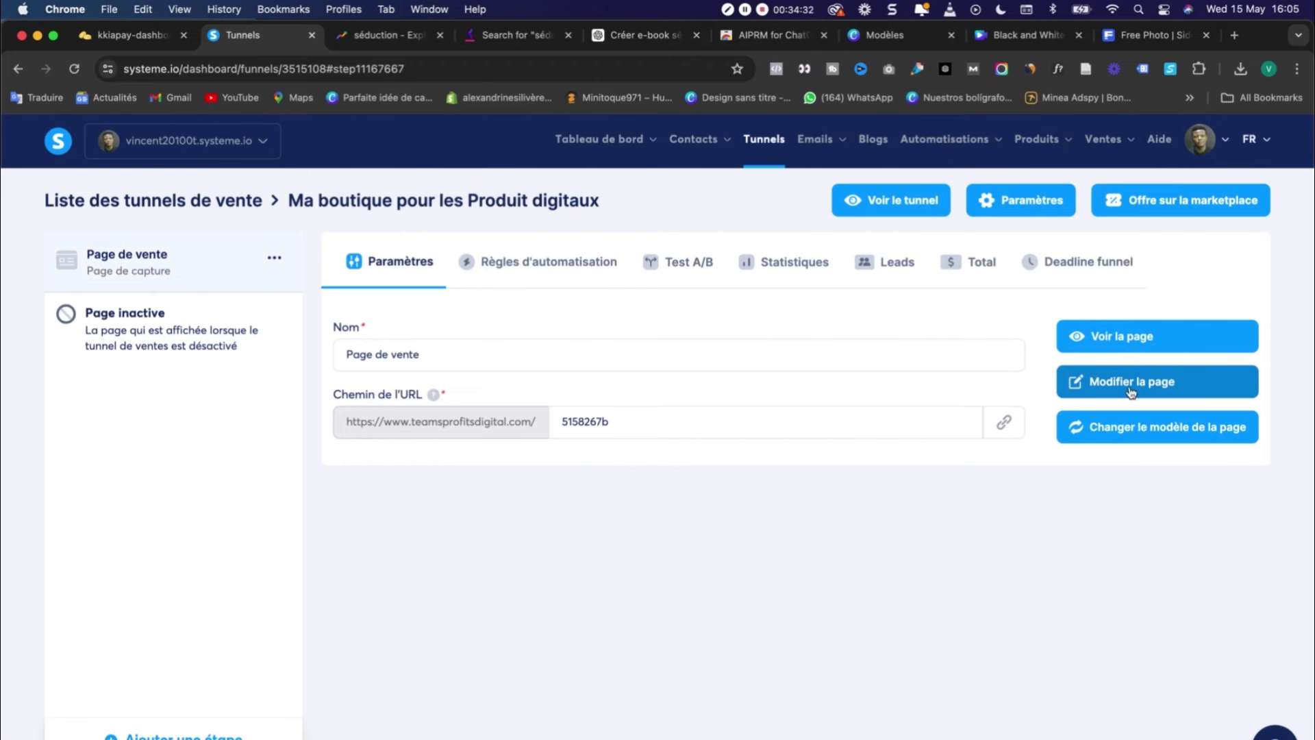
pyautogui.click(1126, 343)
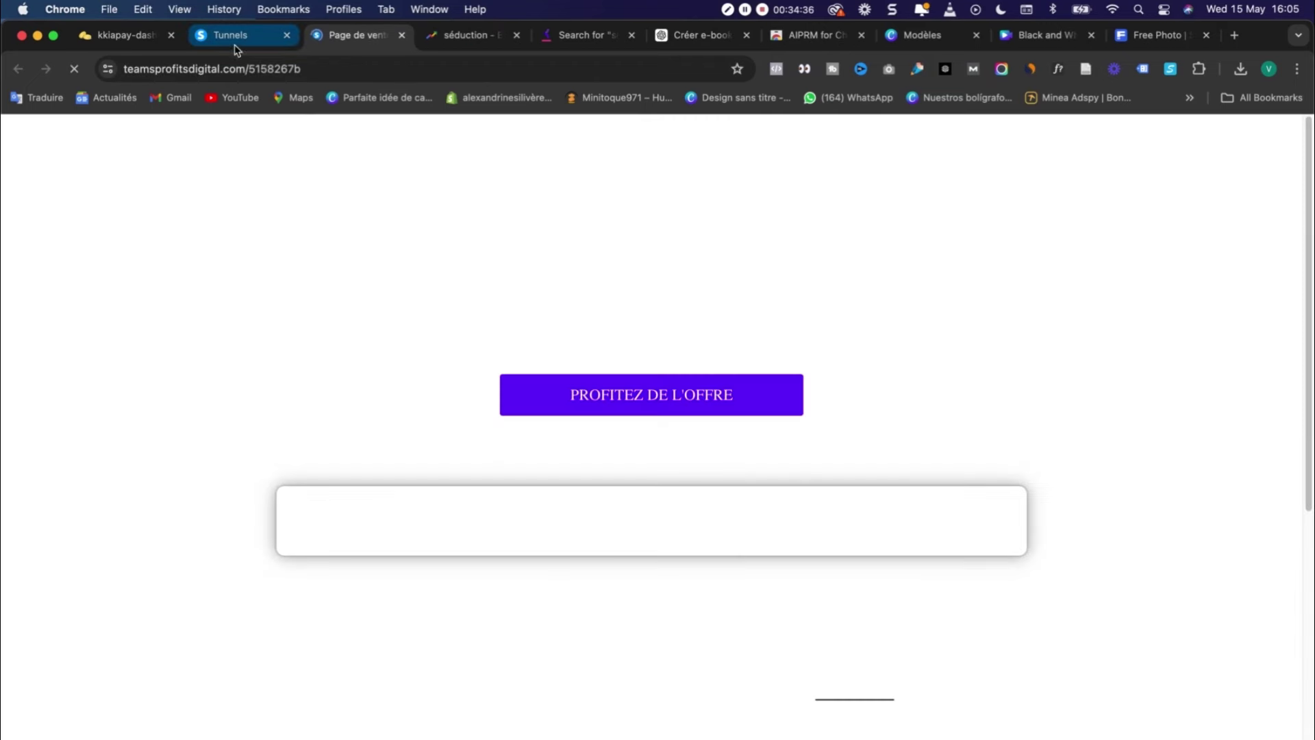
pyautogui.click(234, 43)
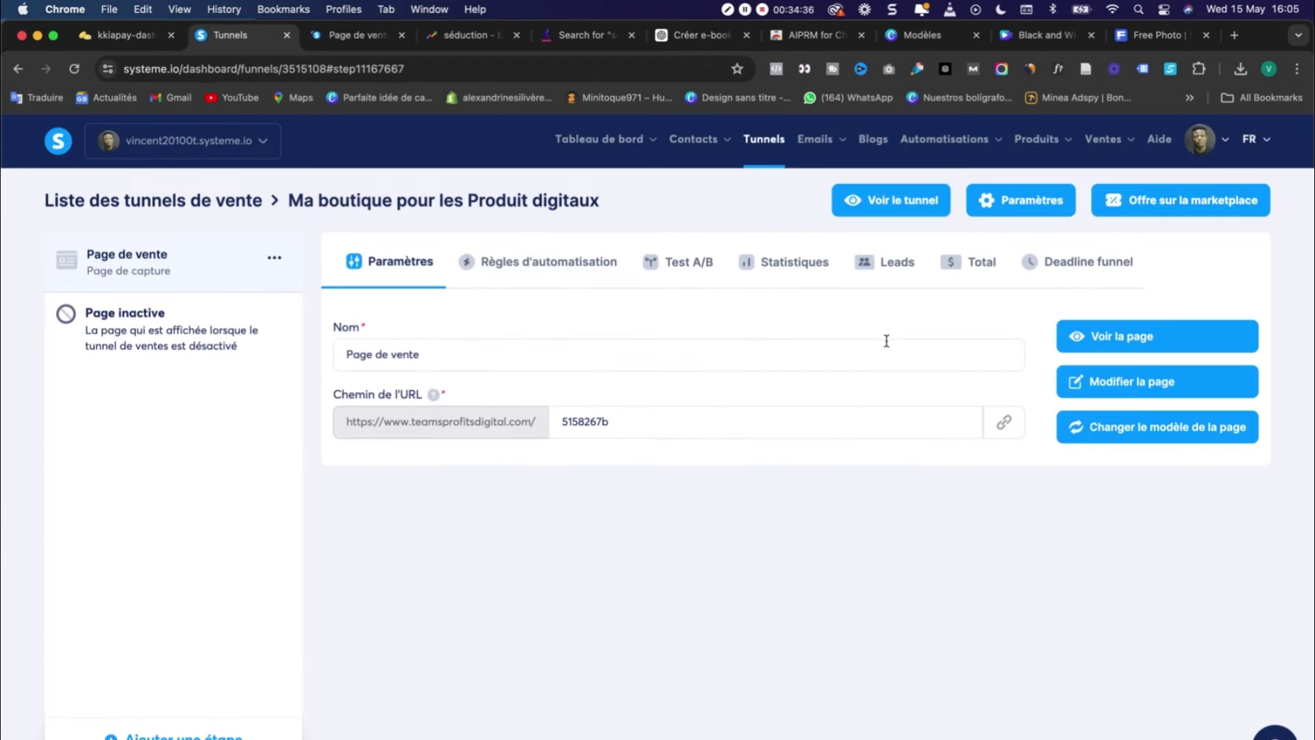
pyautogui.click(1180, 381)
# Step: Download the Canva cover as a 1080 × 1920 PNG and return to the systeme.io editor
pyautogui.click(1031, 40)
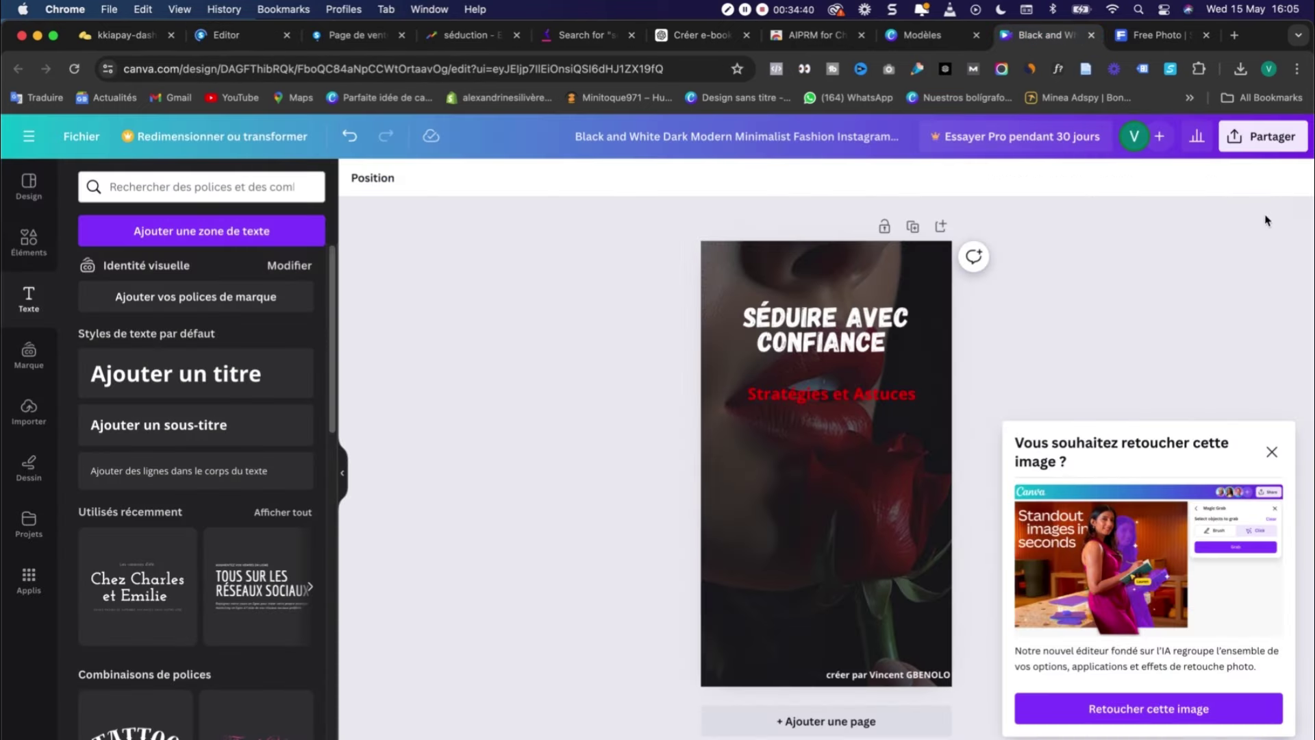
pyautogui.click(1273, 140)
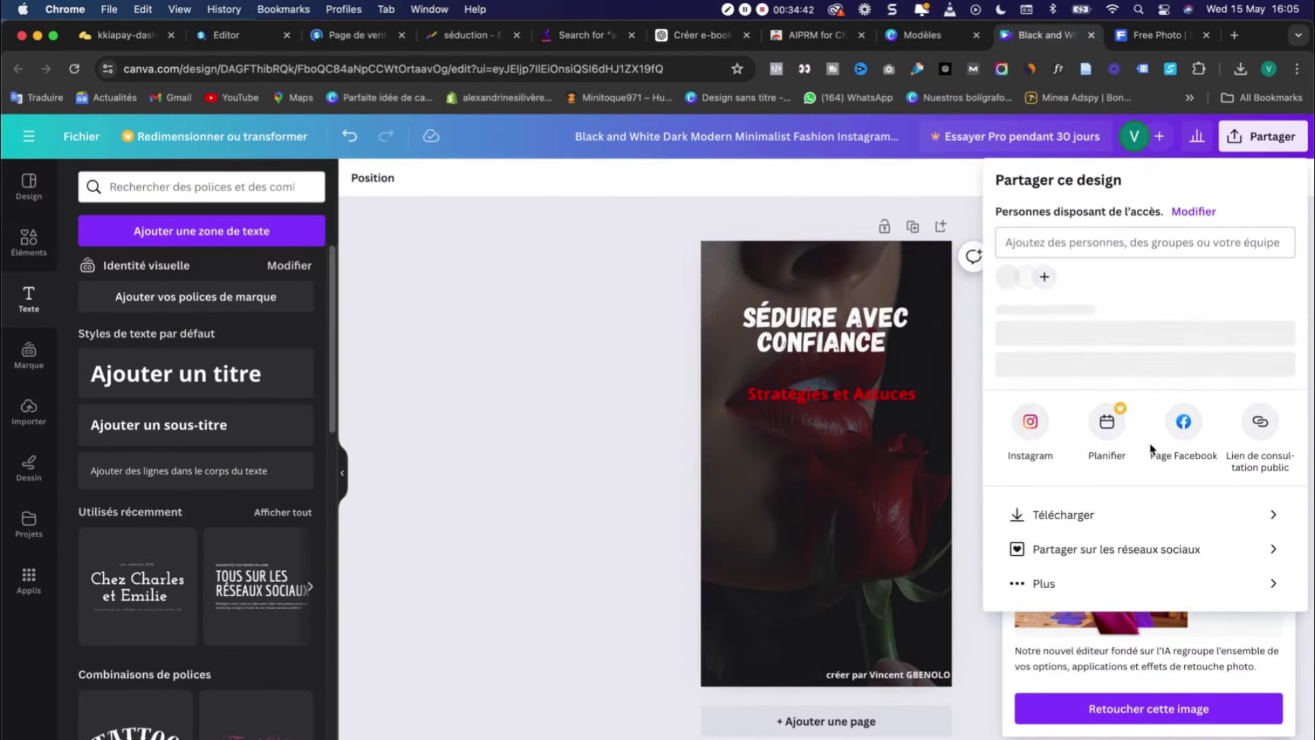
pyautogui.click(1052, 517)
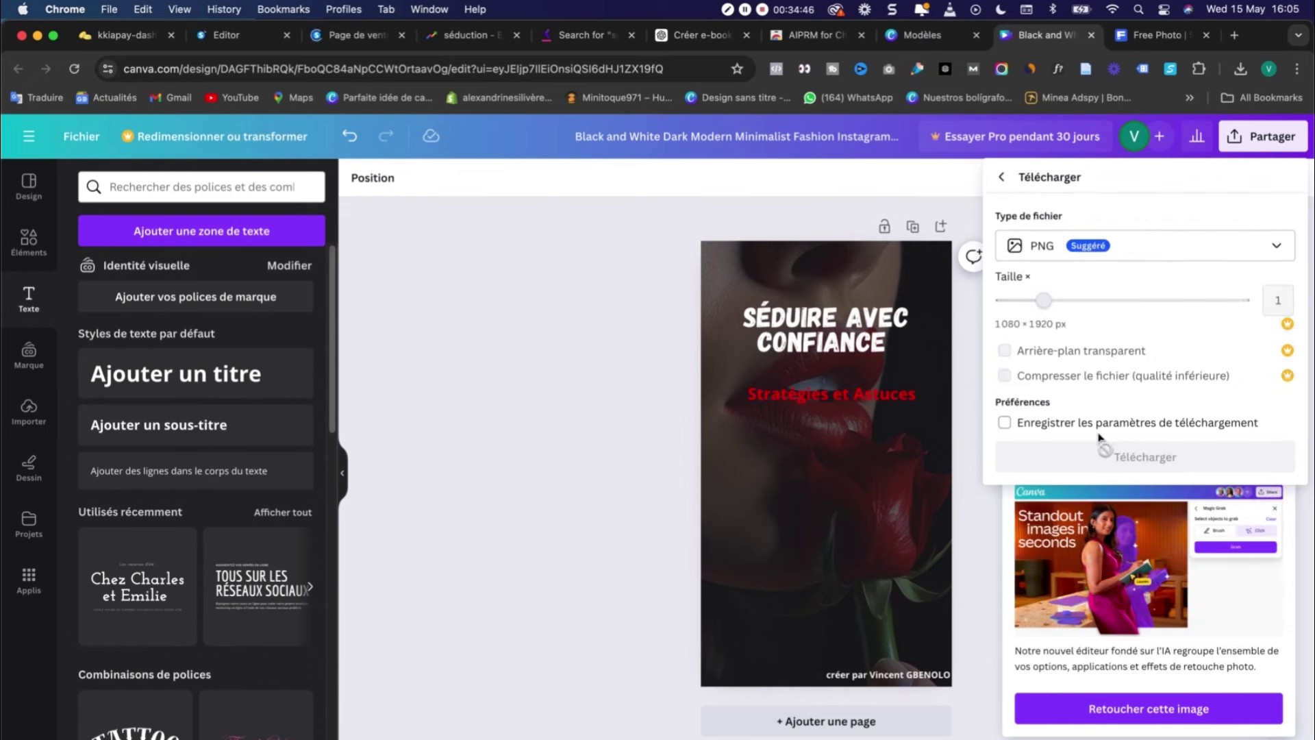
pyautogui.click(1114, 458)
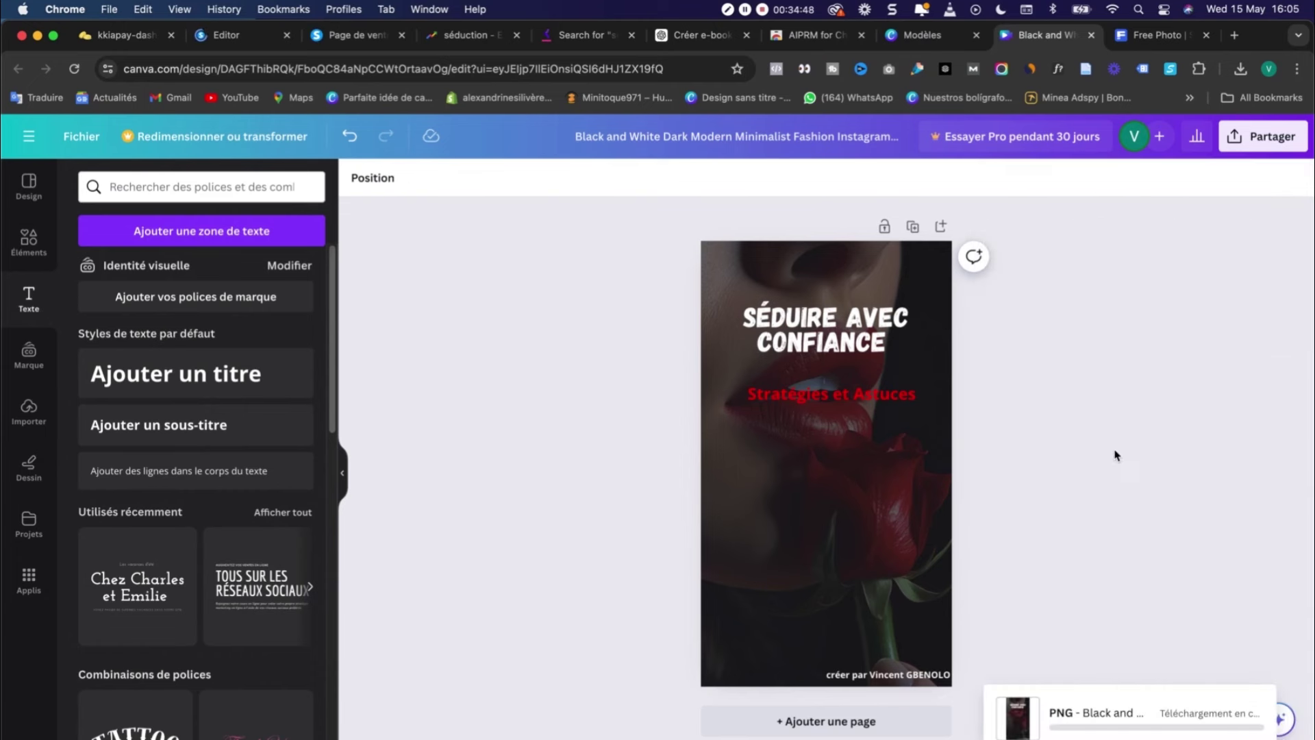
pyautogui.click(234, 43)
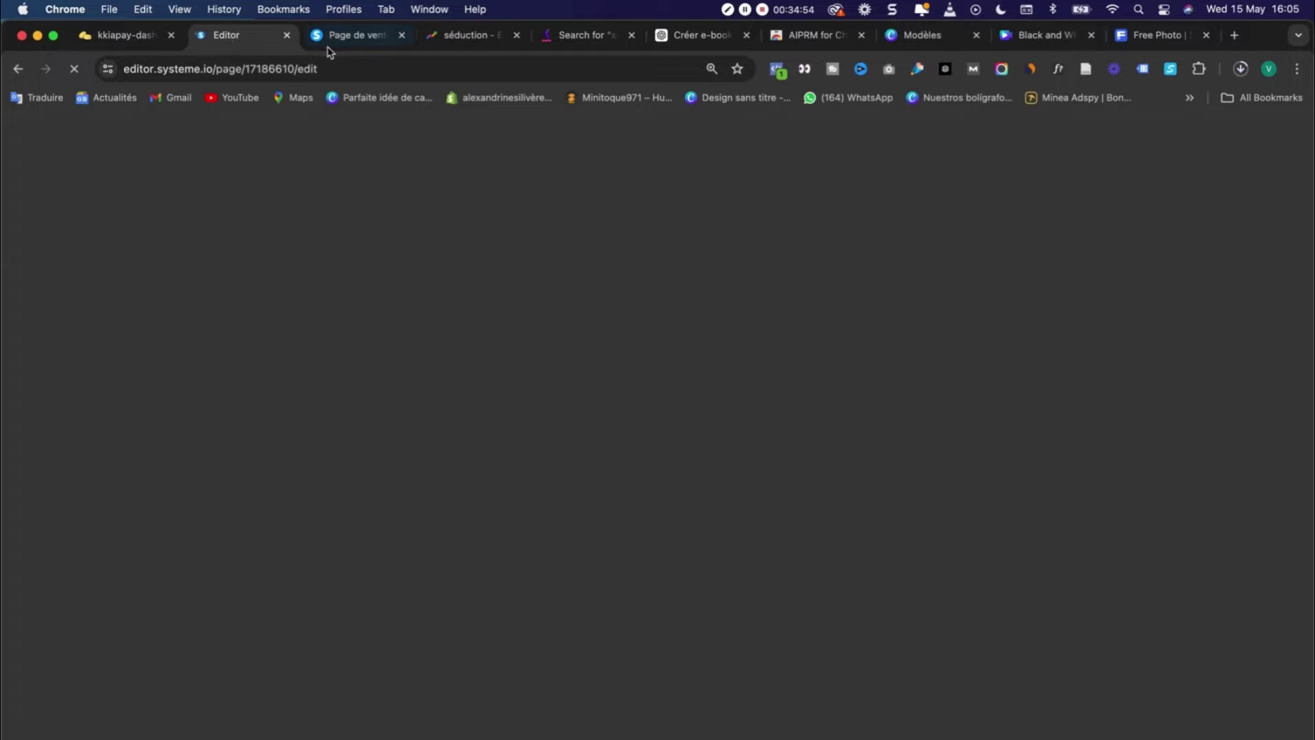
pyautogui.click(348, 35)
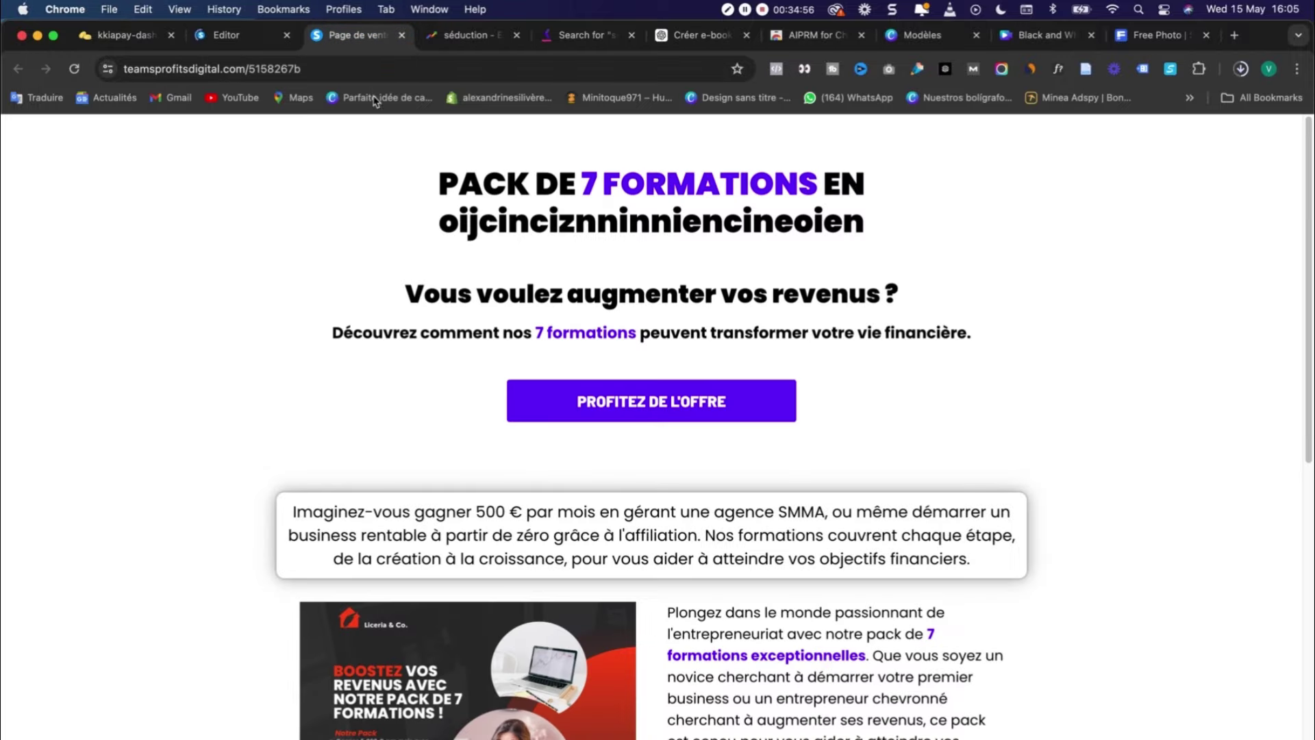
pyautogui.scroll(-10, 531, 343)
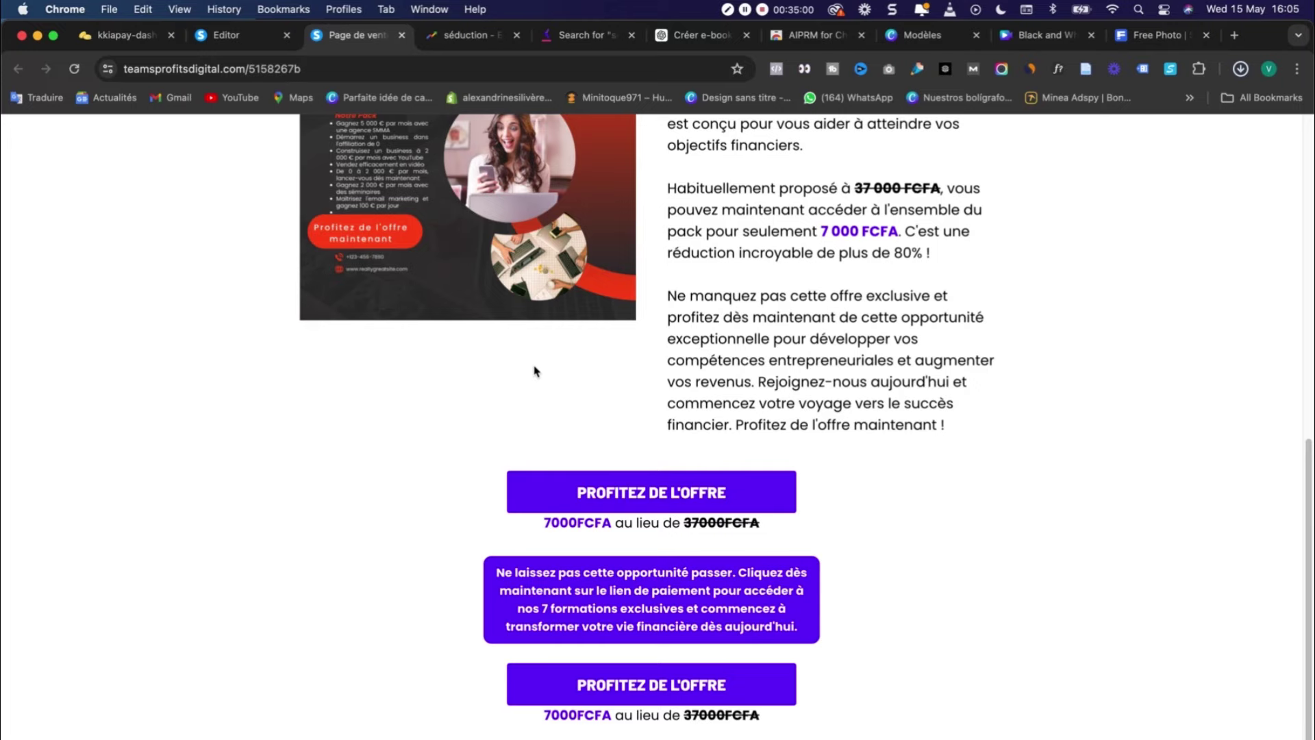
pyautogui.scroll(10, 534, 370)
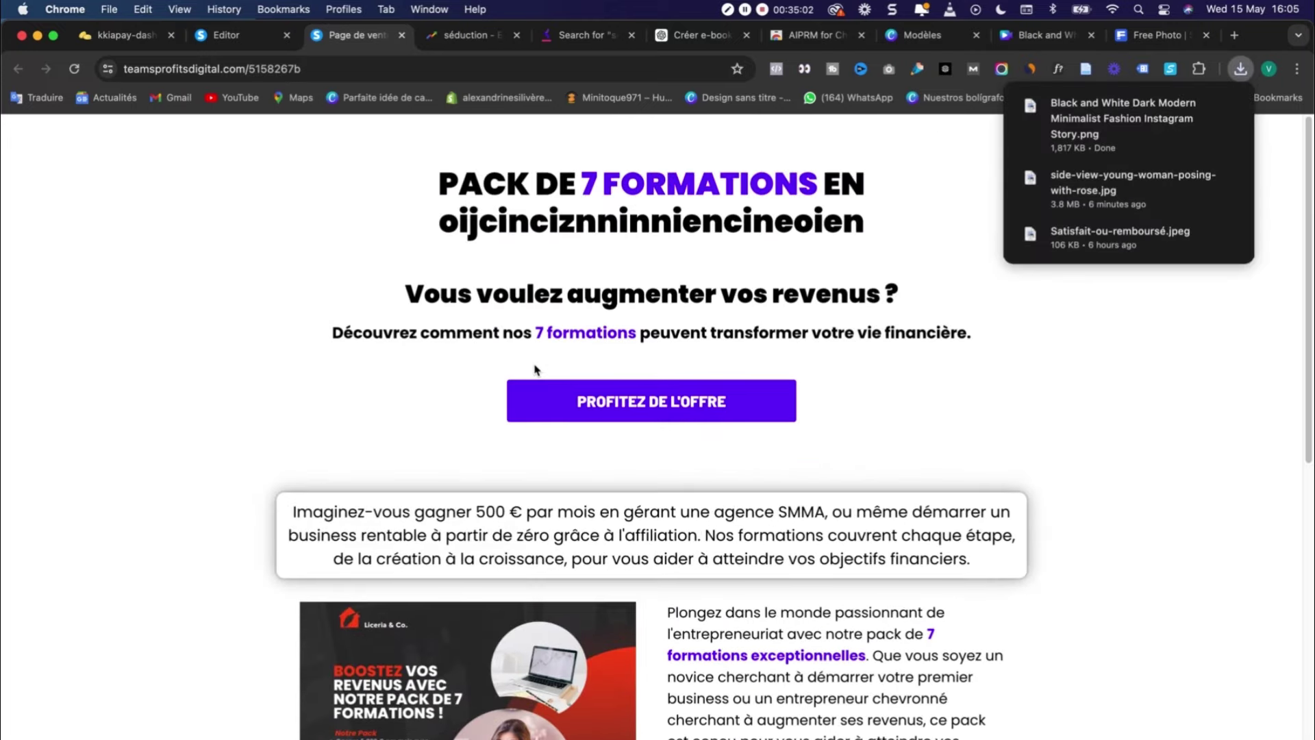
pyautogui.scroll(-7, 535, 370)
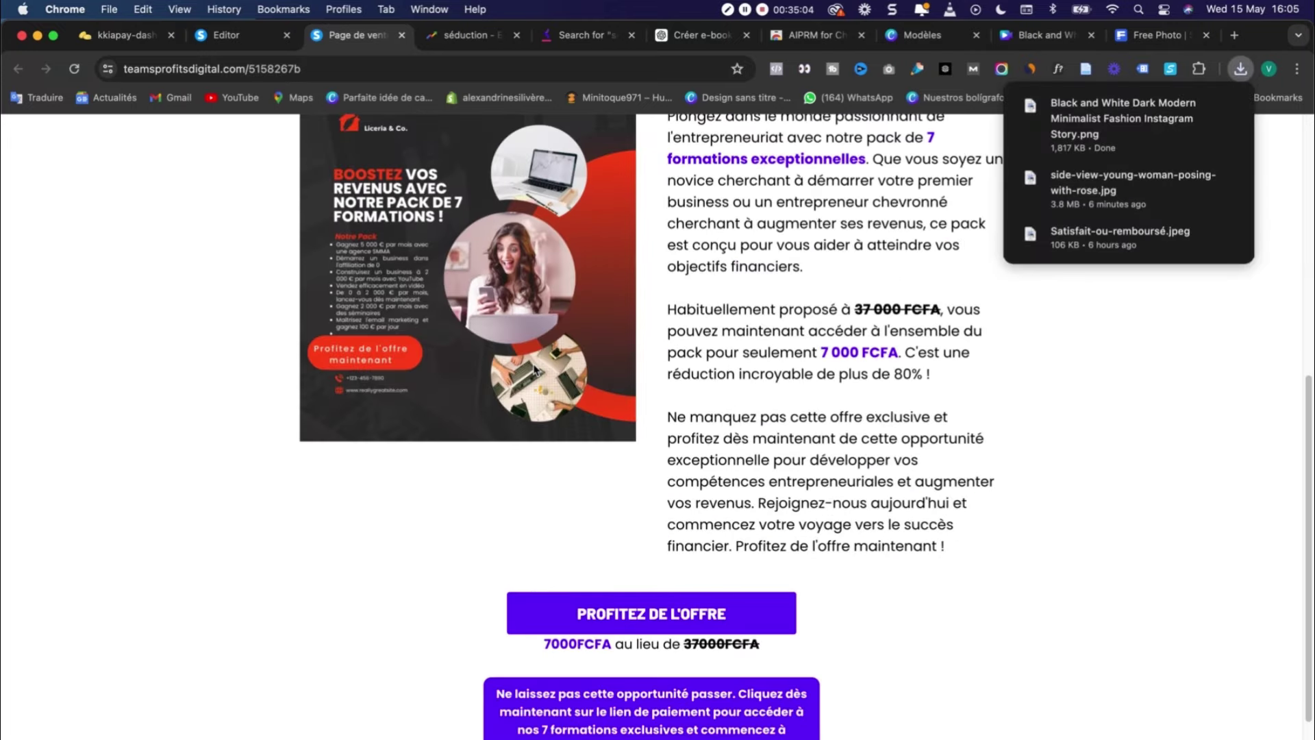
pyautogui.scroll(7, 535, 370)
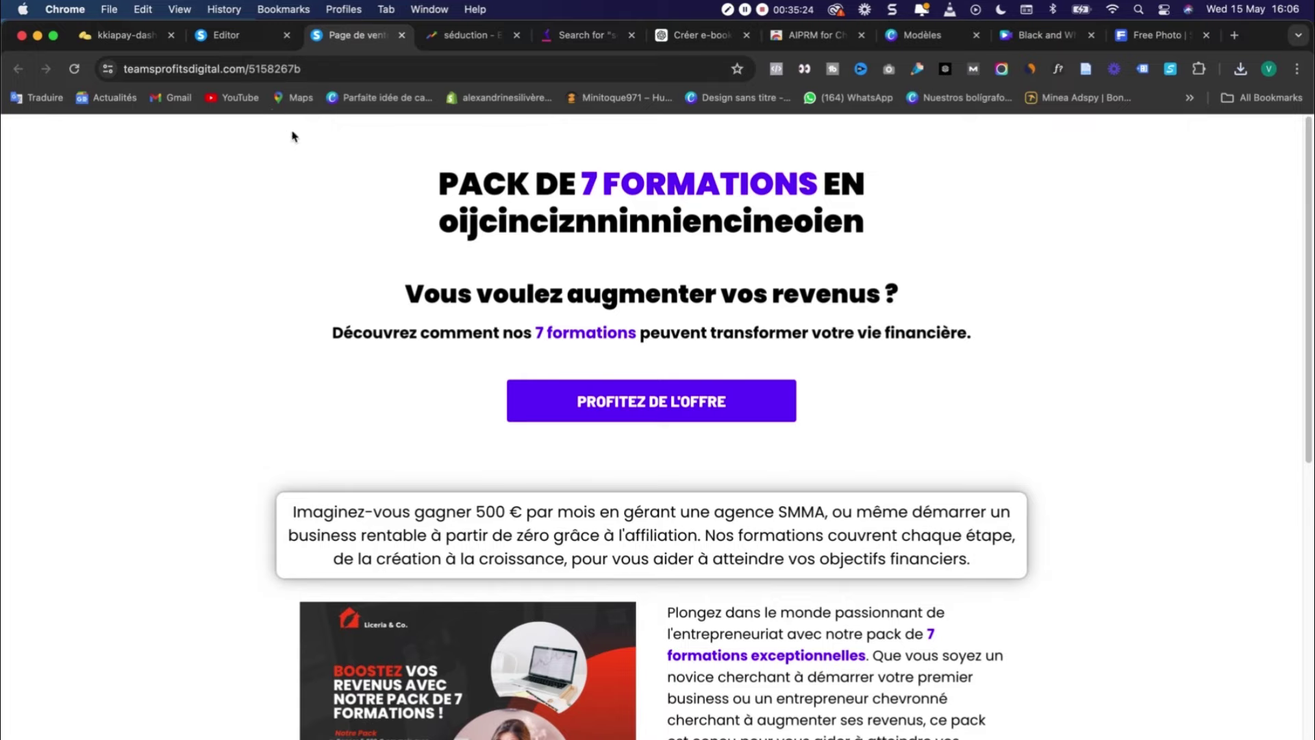
pyautogui.click(219, 35)
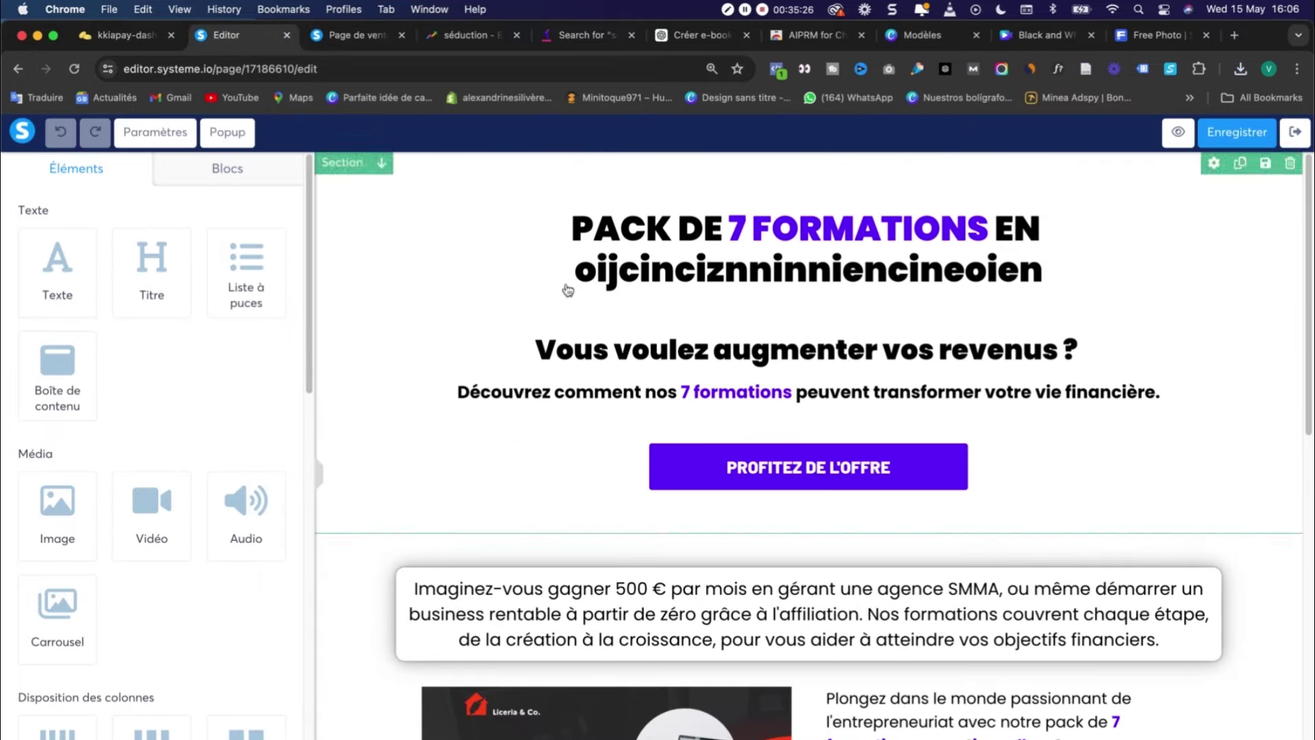
# Step: Open the Image settings of the pack flyer beside the 7 000 FCFA offer text
pyautogui.scroll(-10, 568, 290)
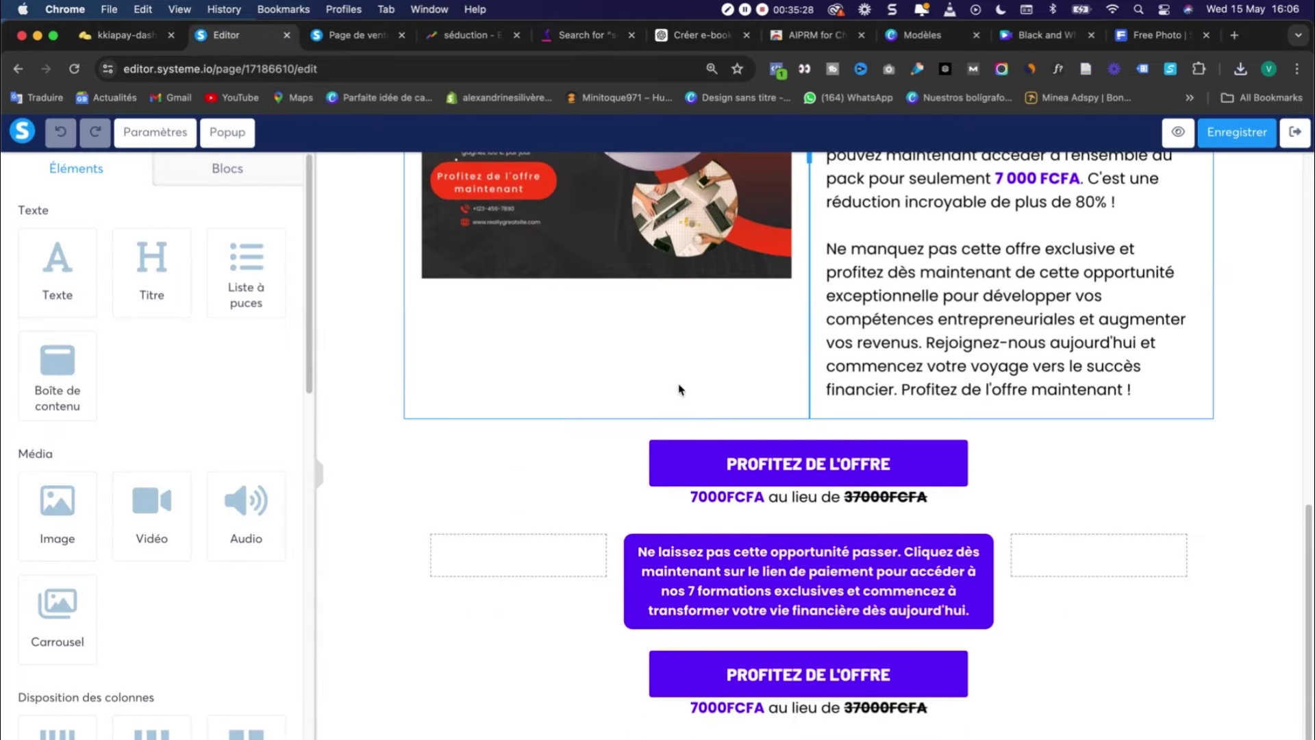
pyautogui.scroll(10, 926, 364)
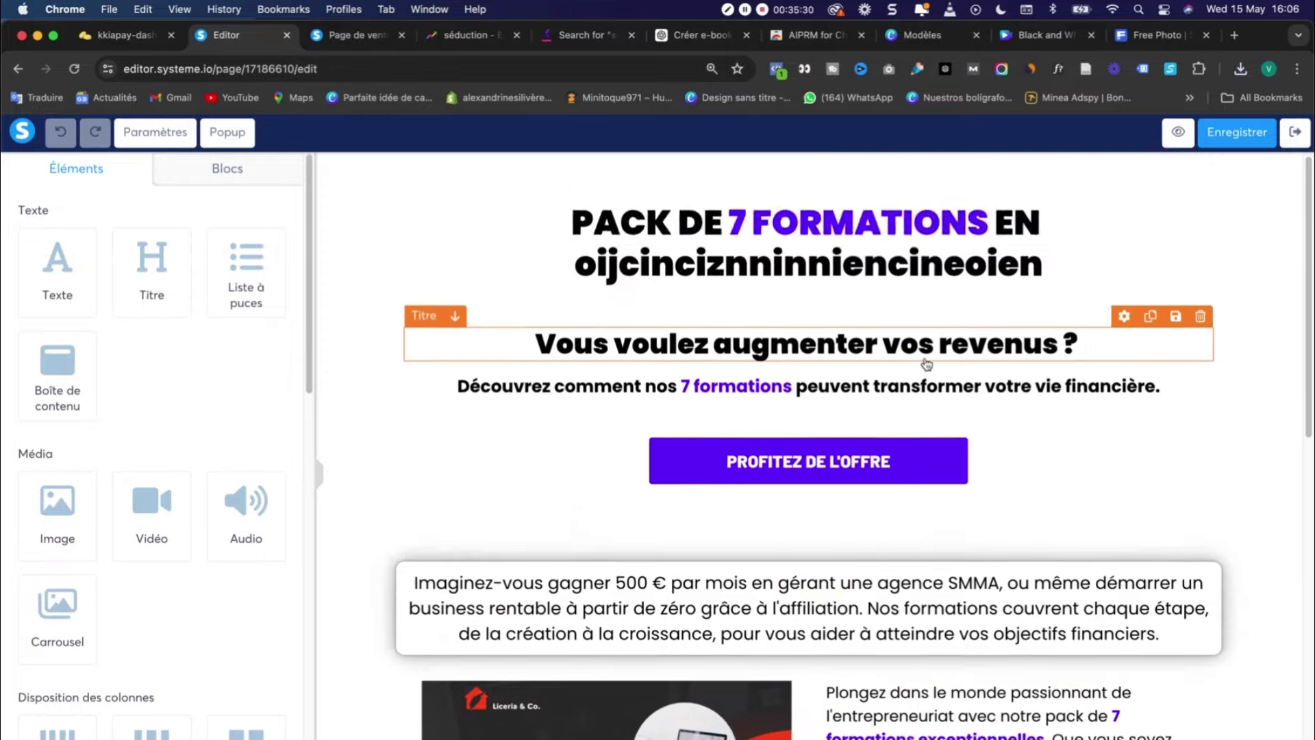
pyautogui.scroll(-8, 925, 364)
pyautogui.scroll(3, 926, 364)
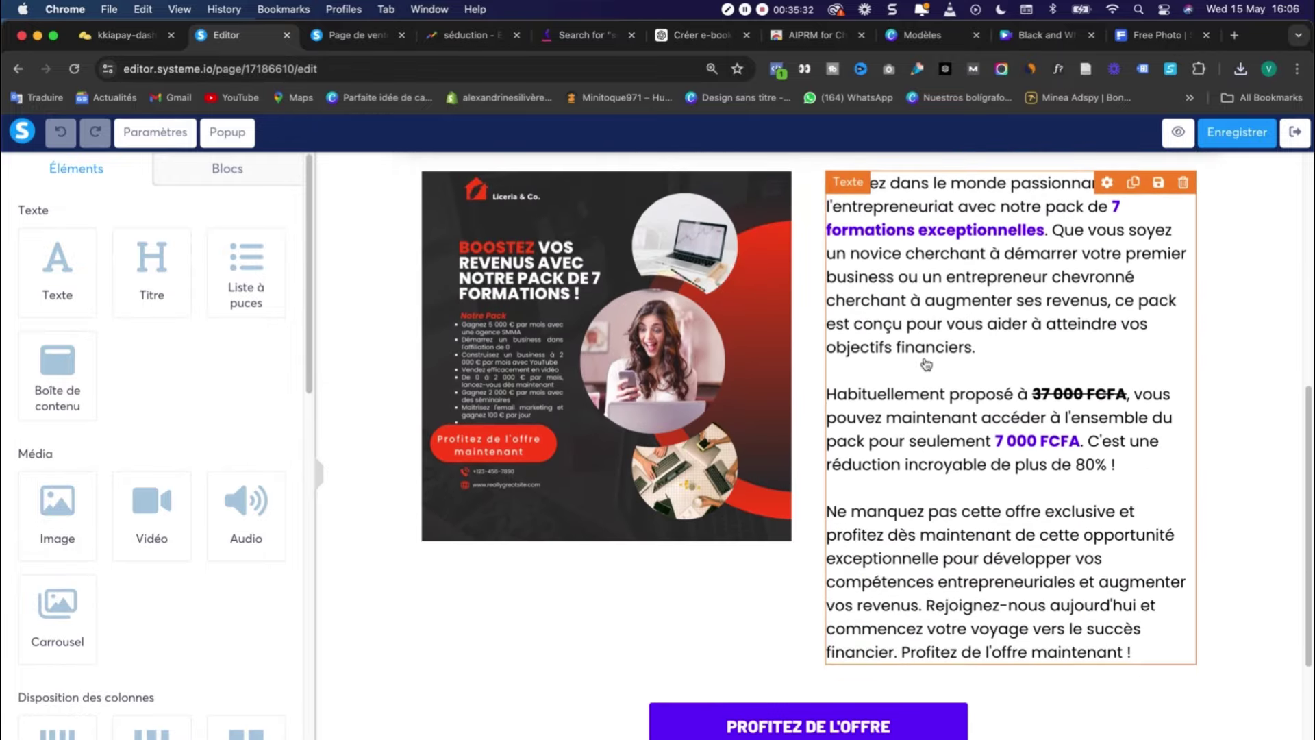
pyautogui.click(700, 419)
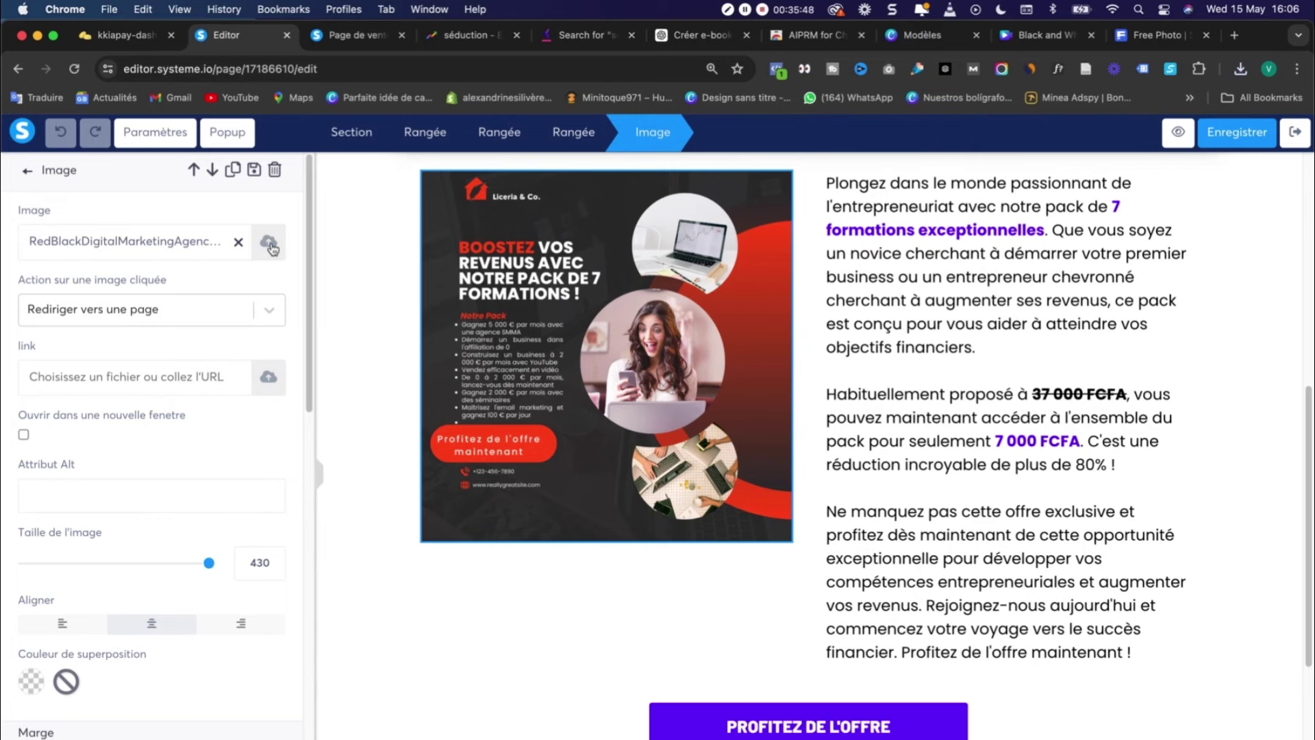
# Step: Upload the downloaded Séduire avec confiance PNG from Downloads and insert it in place of the flyer
pyautogui.click(270, 246)
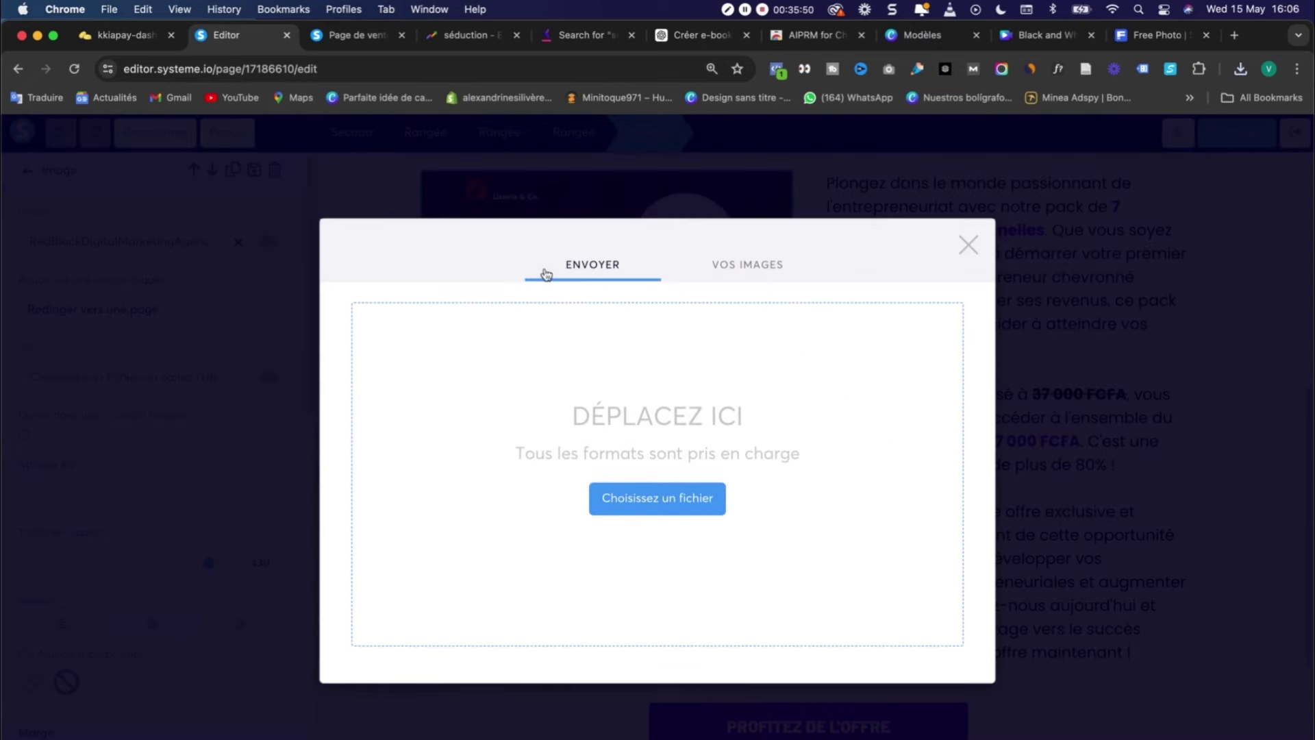
pyautogui.click(264, 716)
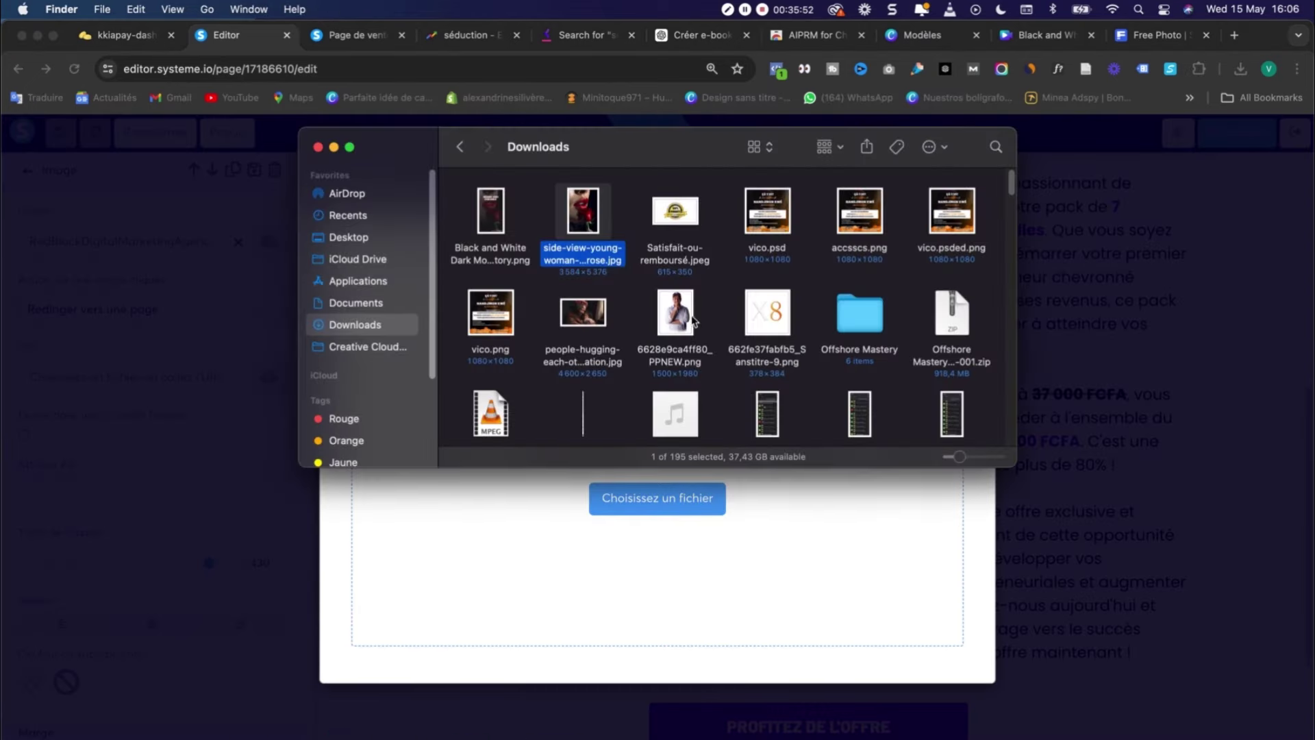
pyautogui.click(489, 213)
pyautogui.moveTo(489, 213); pyautogui.dragTo(517, 524)
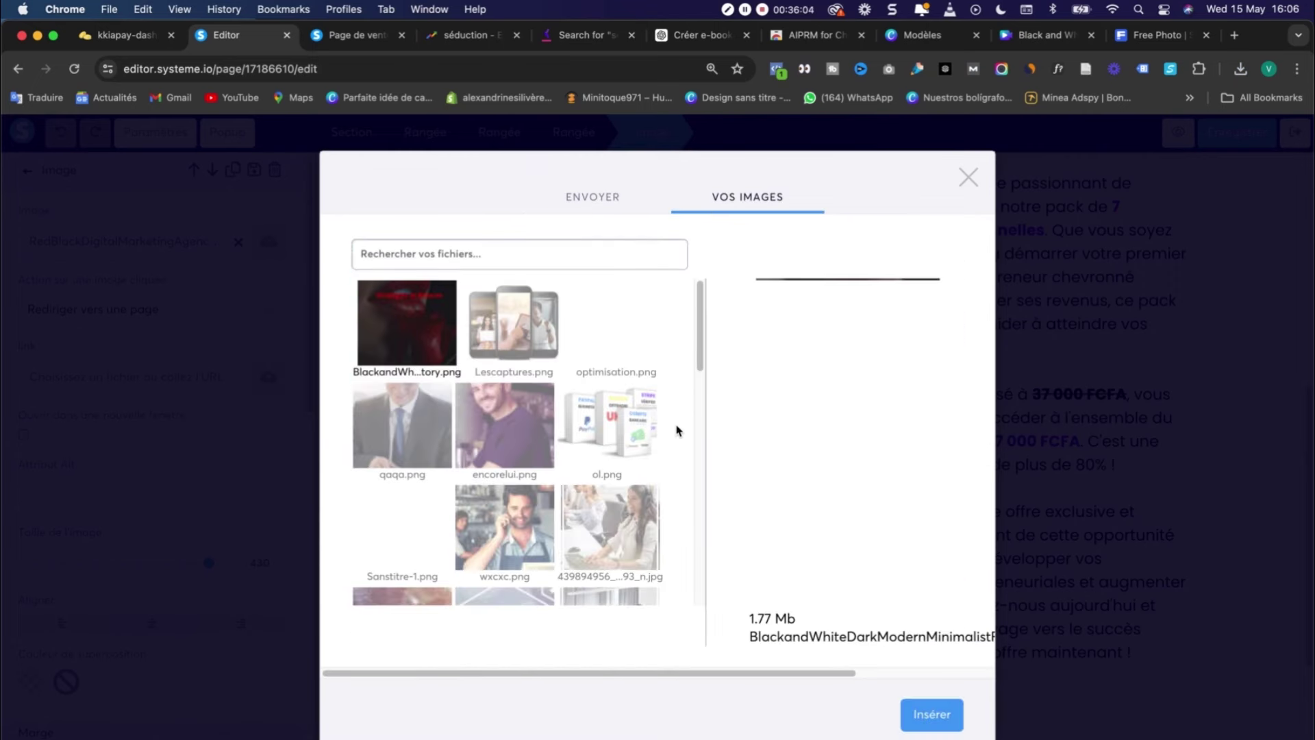
pyautogui.click(931, 716)
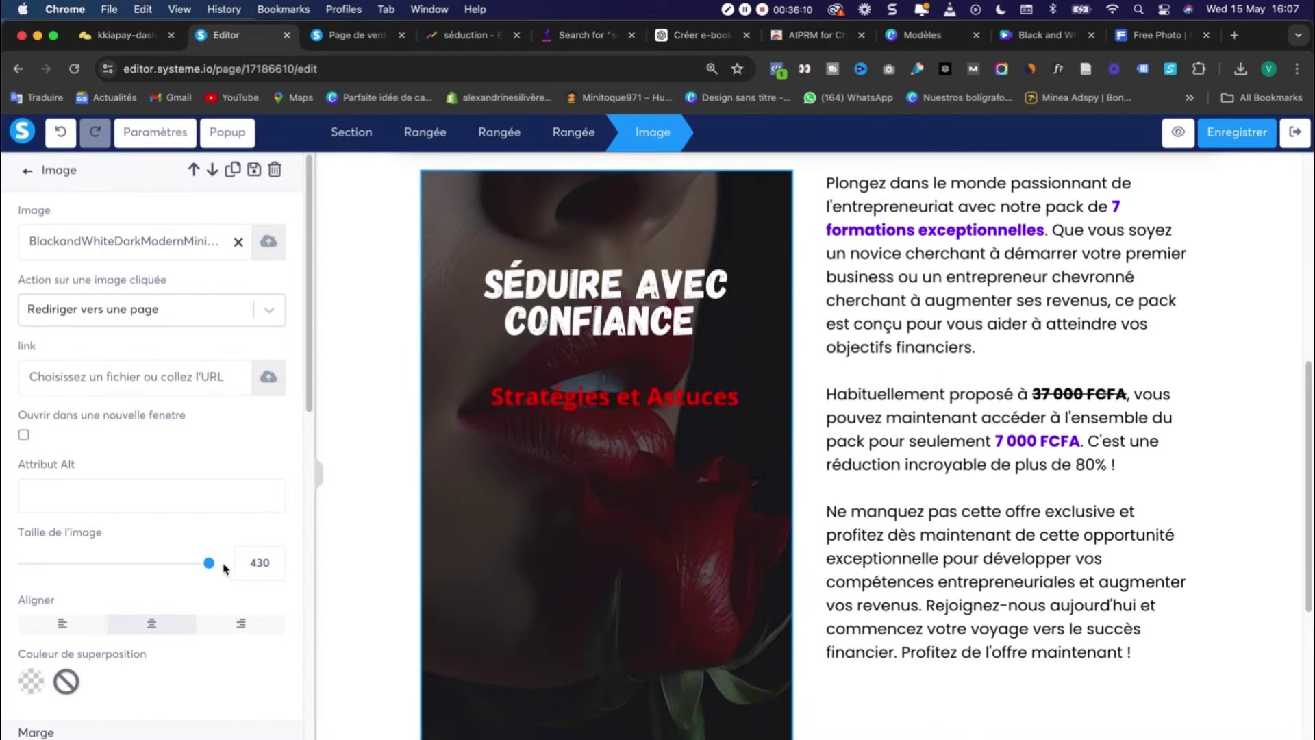
# Step: Set the cover image size to 366, align it right, and save the page
pyautogui.moveTo(209, 563); pyautogui.dragTo(183, 577)
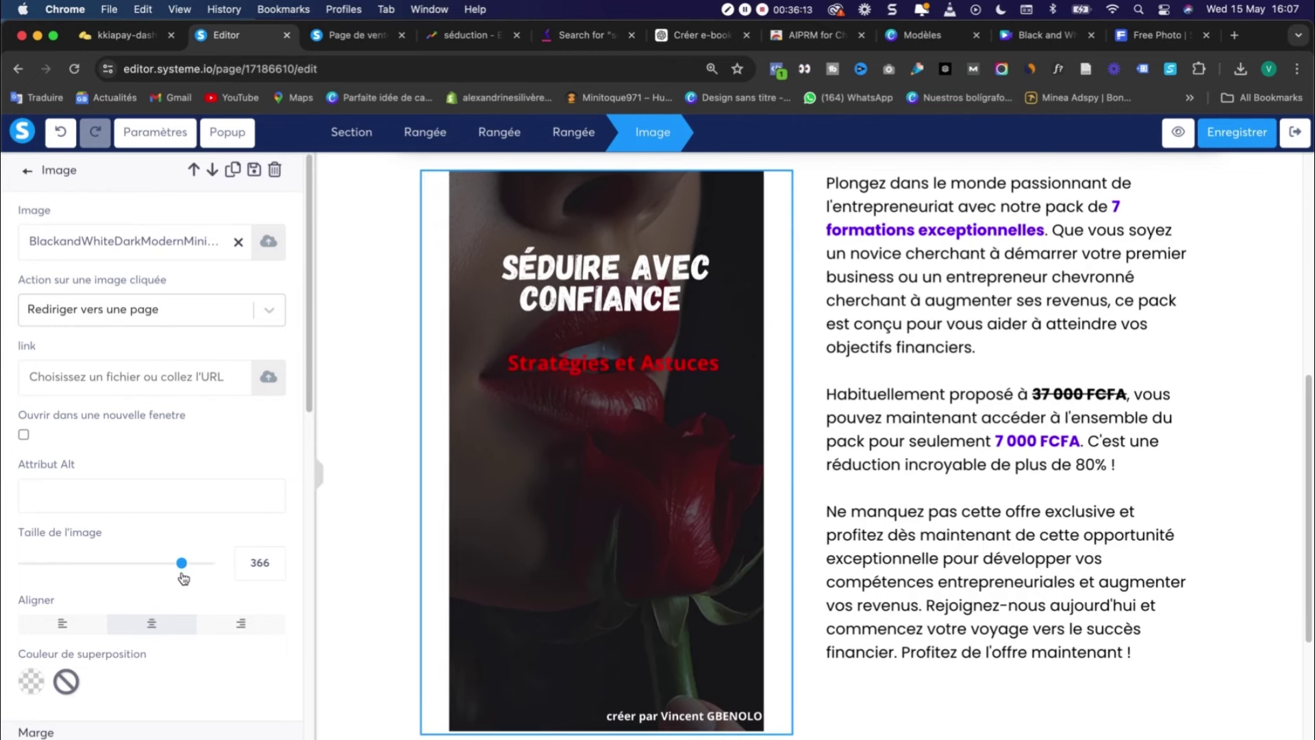
pyautogui.click(244, 624)
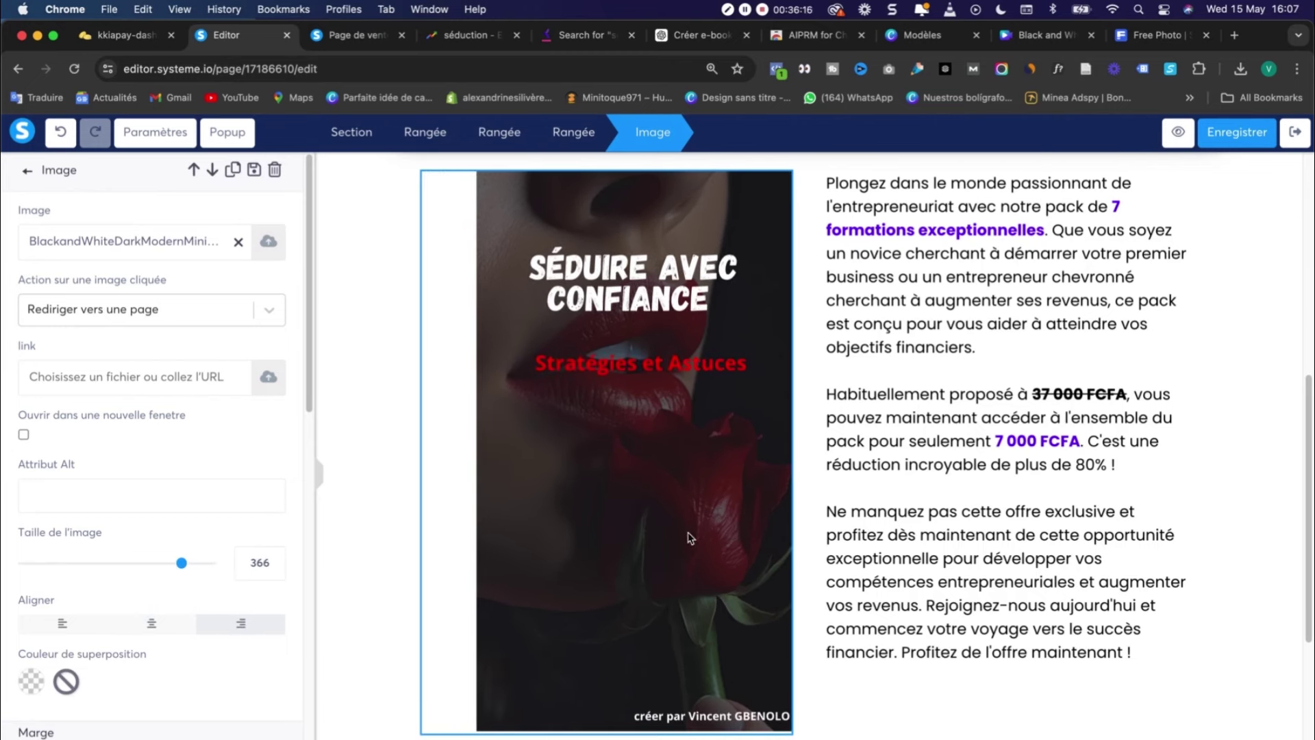
pyautogui.click(931, 547)
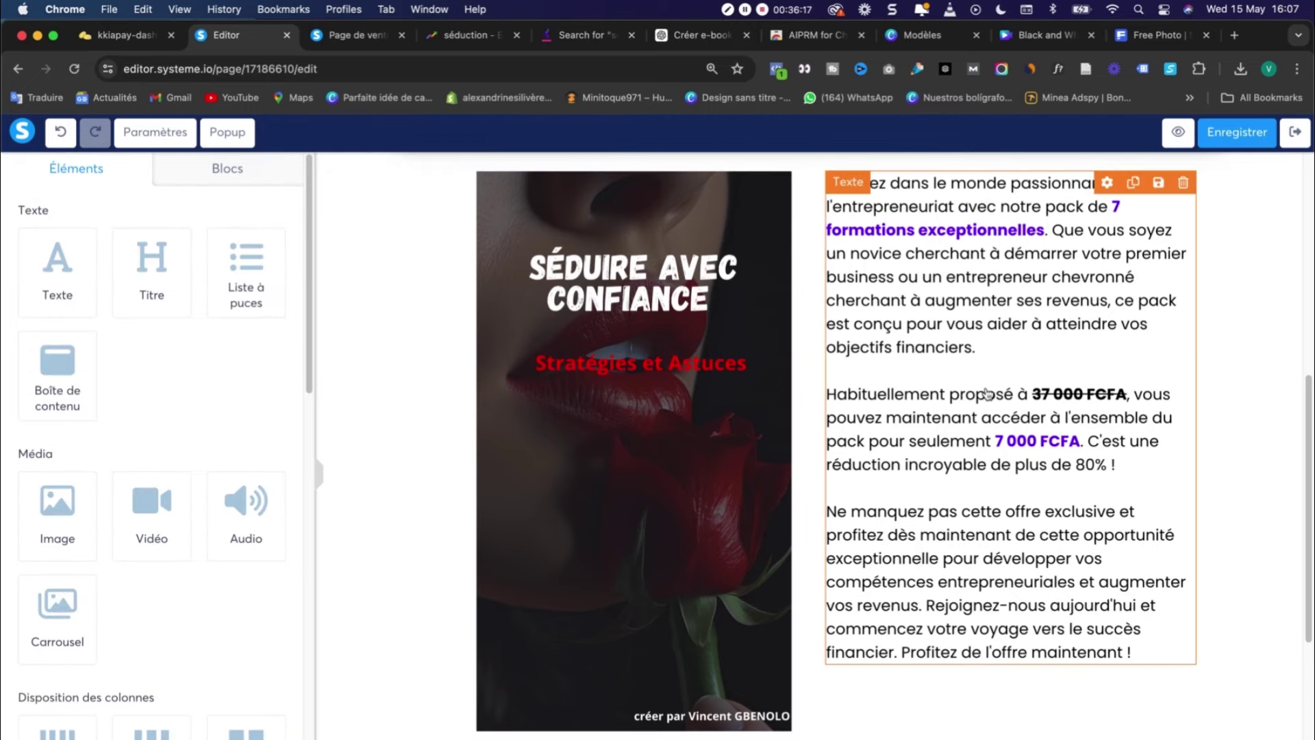
pyautogui.click(1240, 132)
# Step: Reload the live sales page to check the new cover, then go back to the editor's headline
pyautogui.click(356, 35)
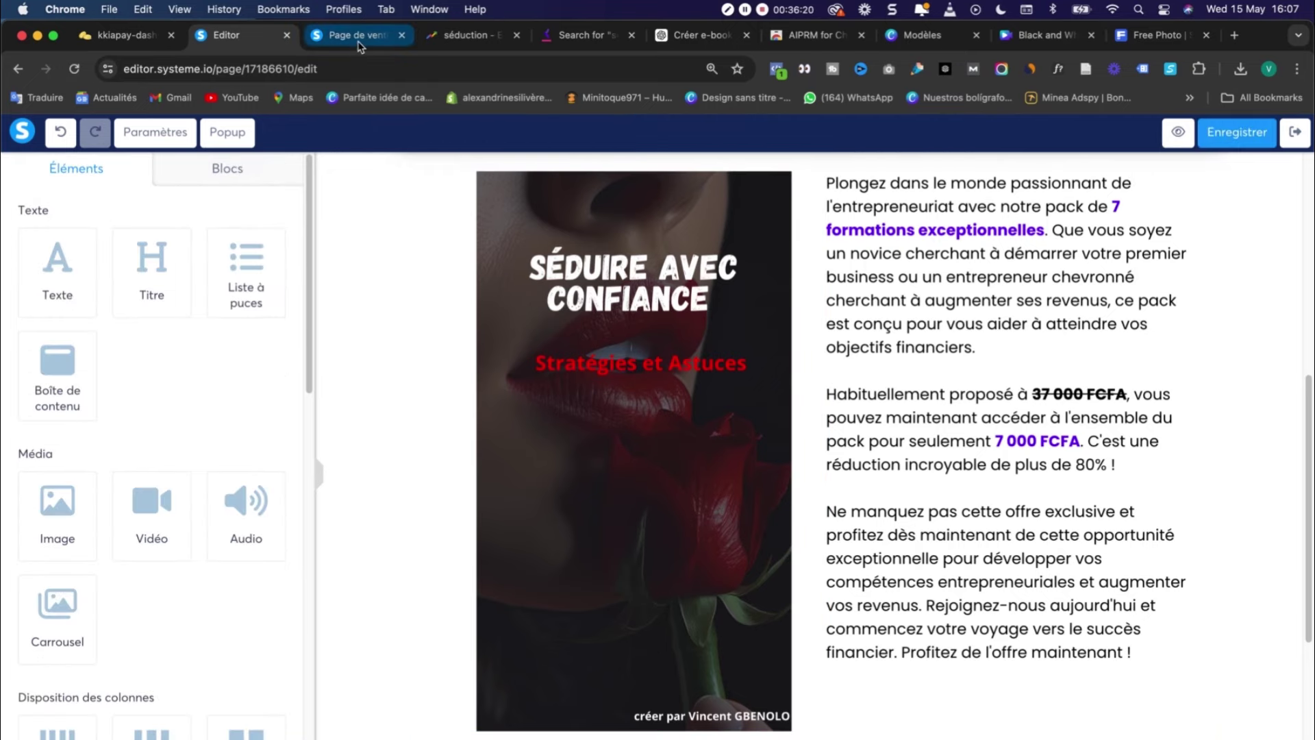
pyautogui.click(76, 72)
pyautogui.click(74, 69)
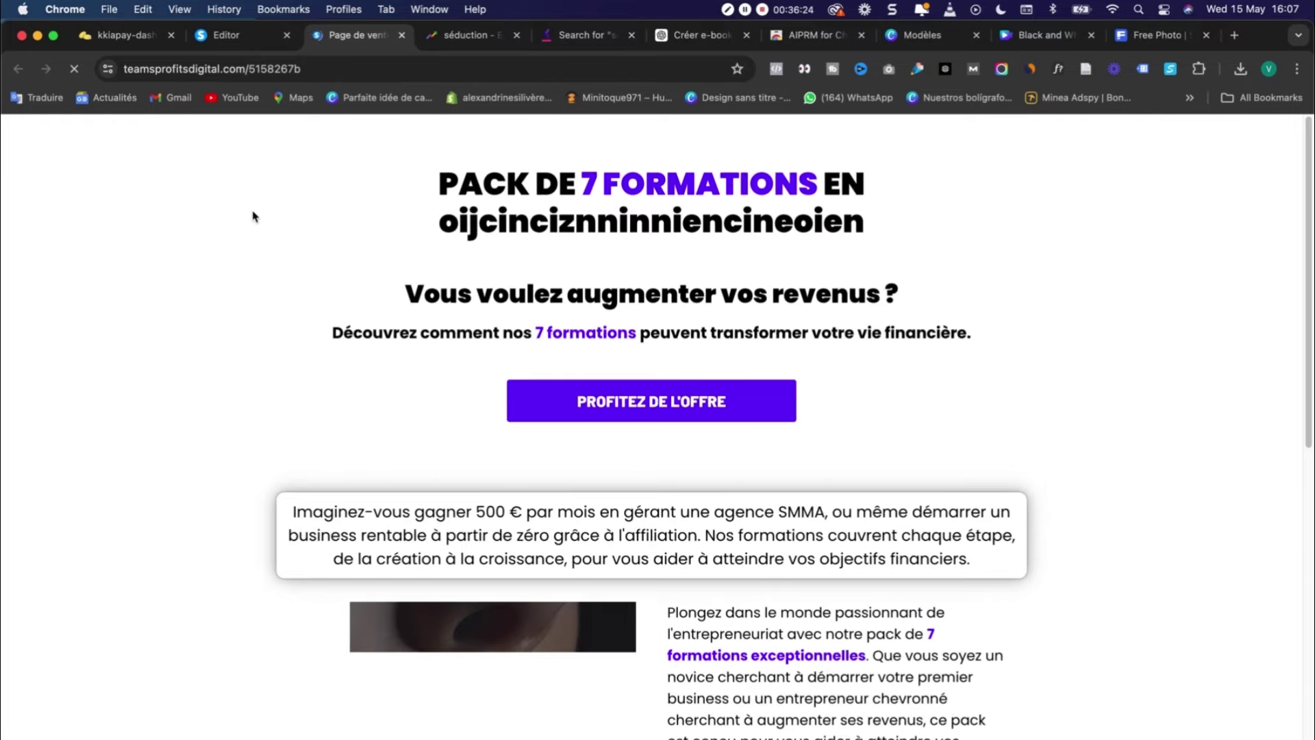
pyautogui.click(232, 35)
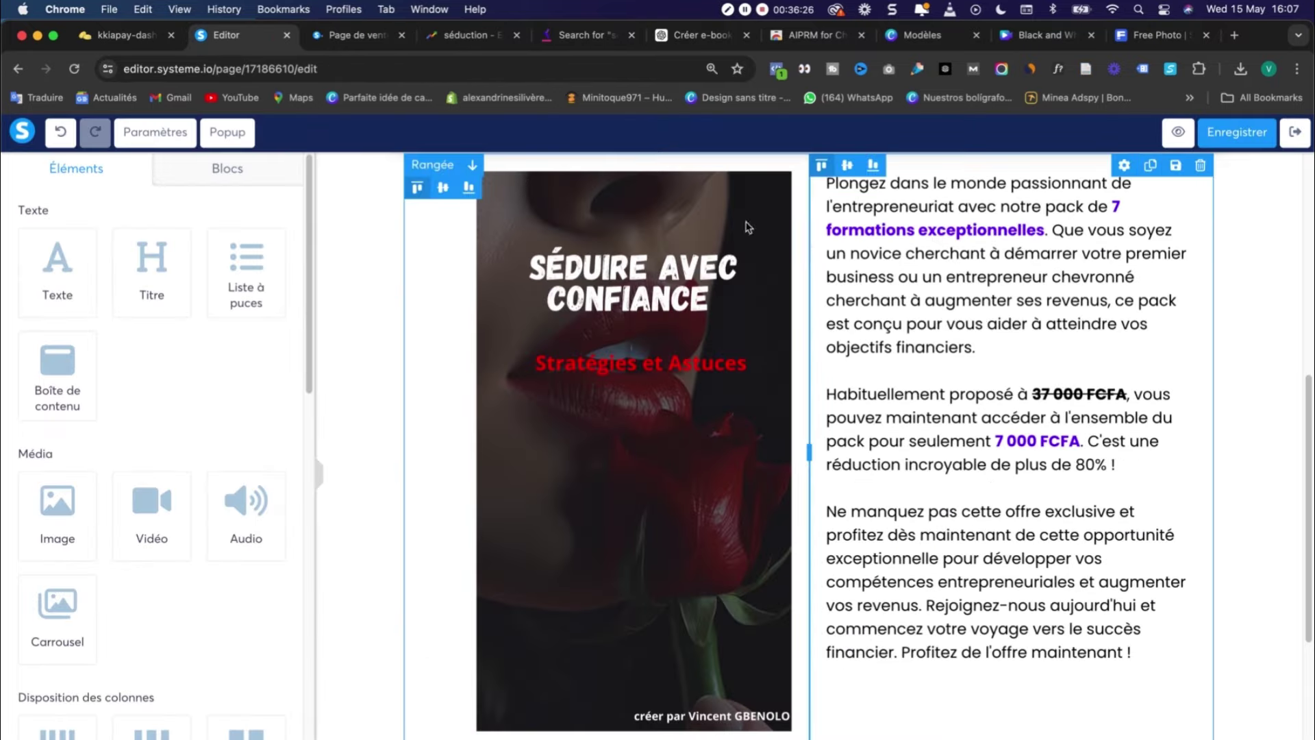
pyautogui.scroll(-2, 805, 243)
pyautogui.scroll(8, 807, 241)
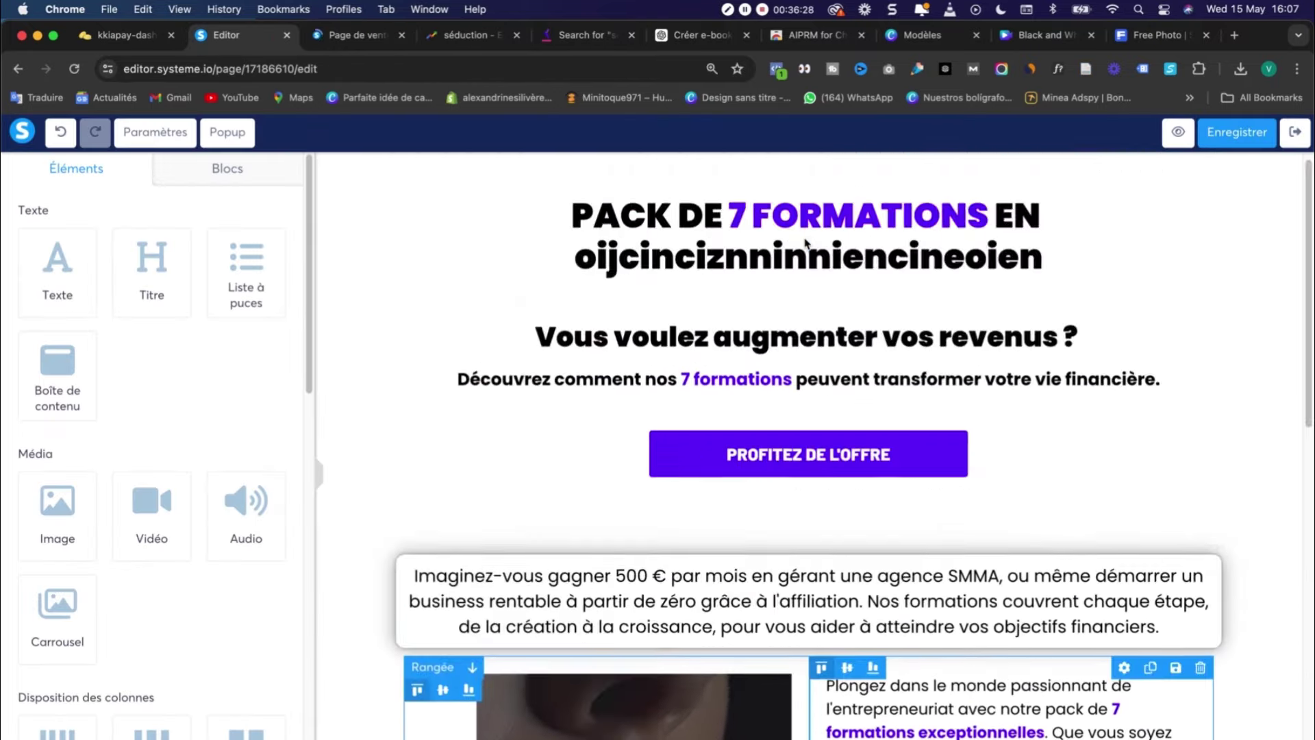
pyautogui.click(747, 218)
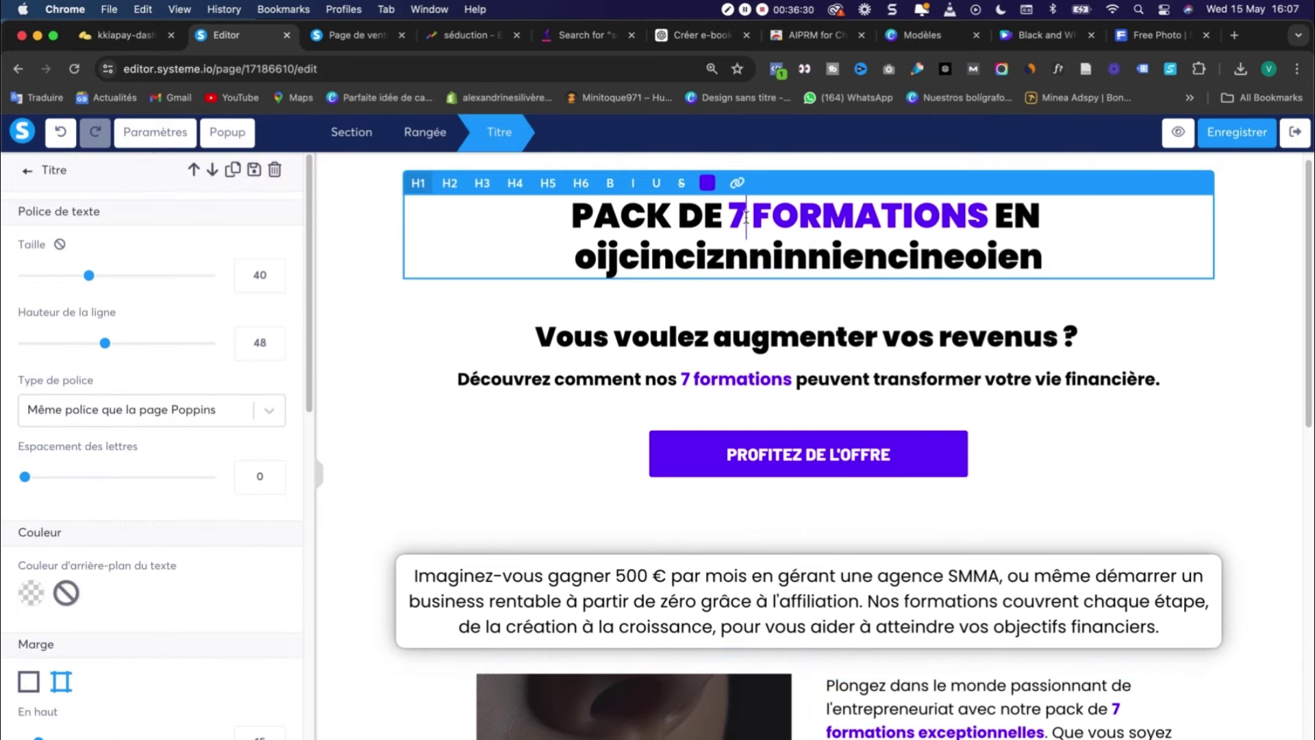
# Step: Replace the 'PACK DE 7 FORMATIONS' headline with 'SÉDUIRE AVEC CONFIANCE:'
pyautogui.press('super+a')
pyautogui.write('S')
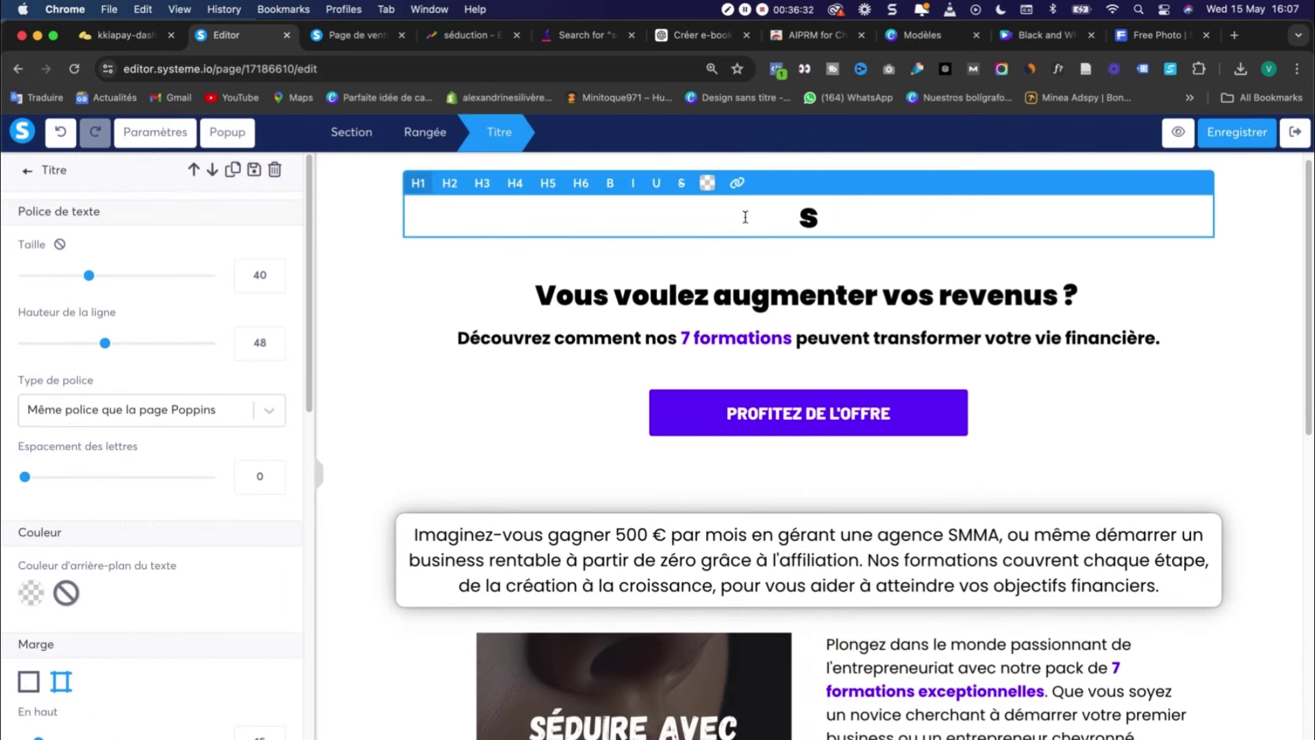
pyautogui.write('ÉD')
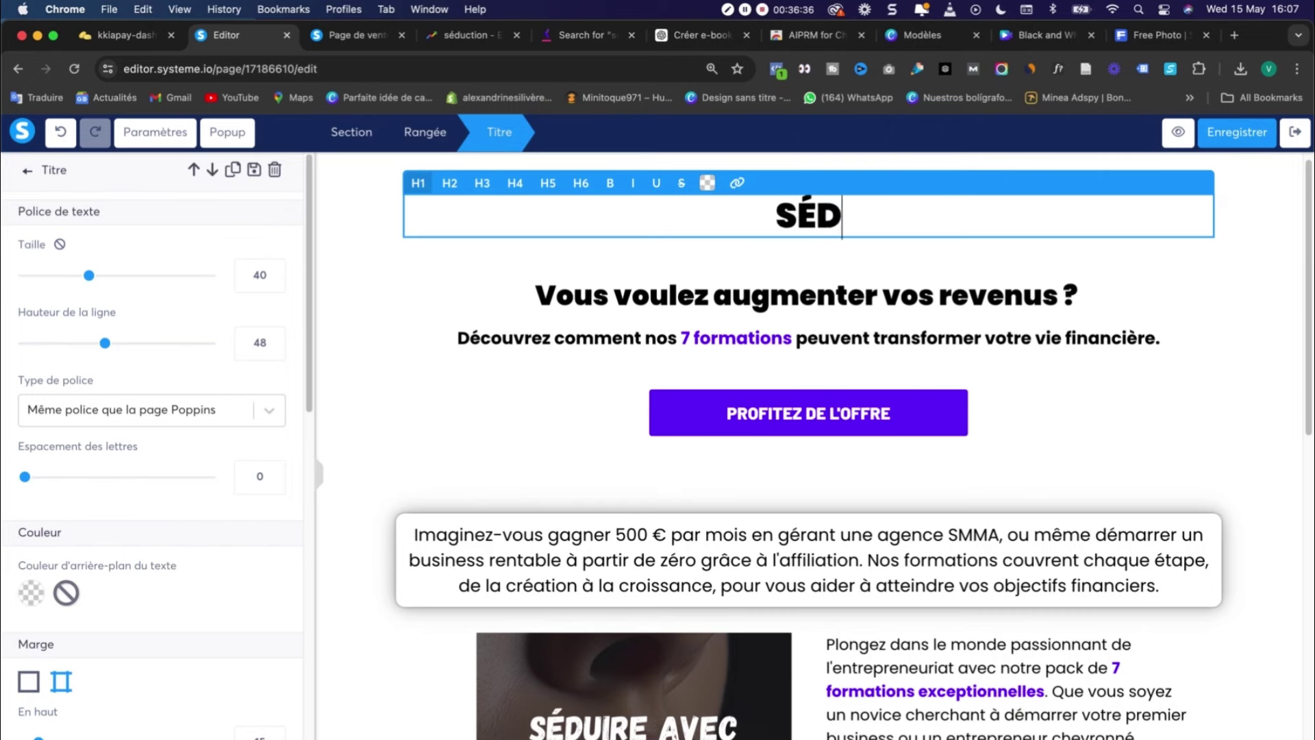
pyautogui.write('UIRE ')
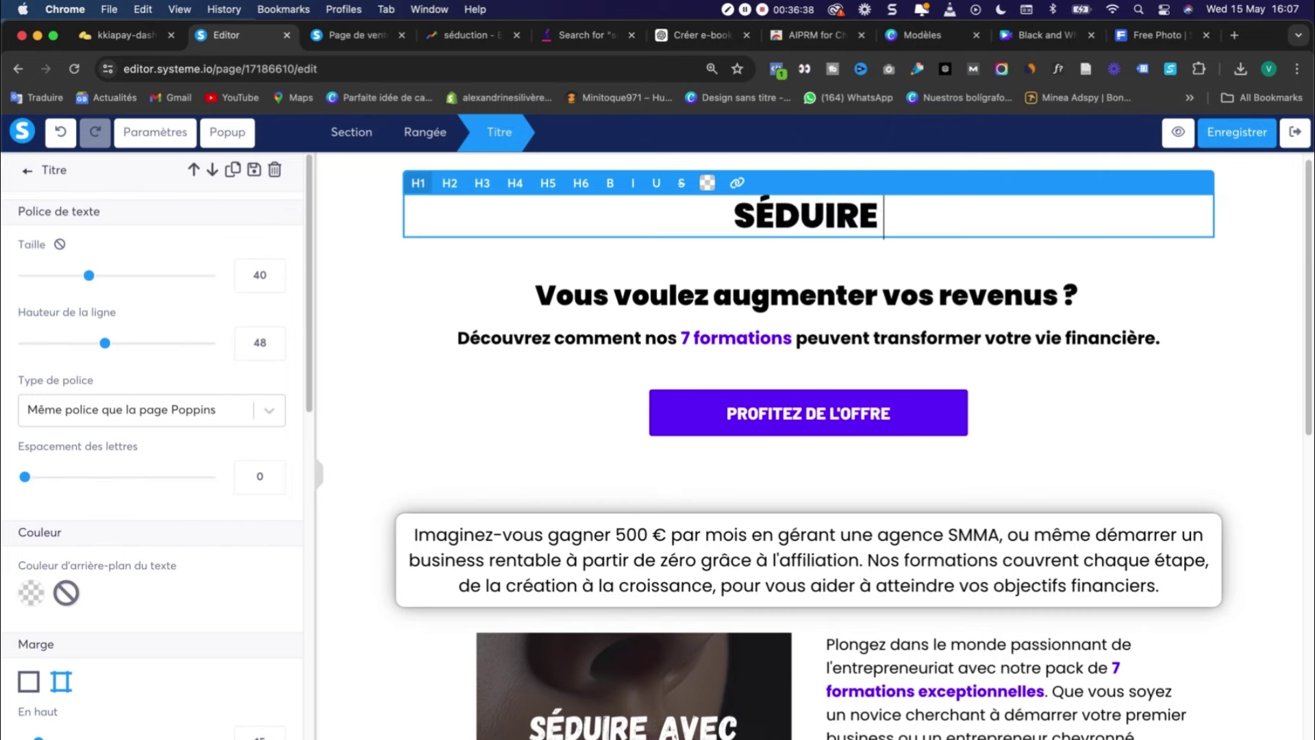
pyautogui.write('AVEC CONFIANCCE')
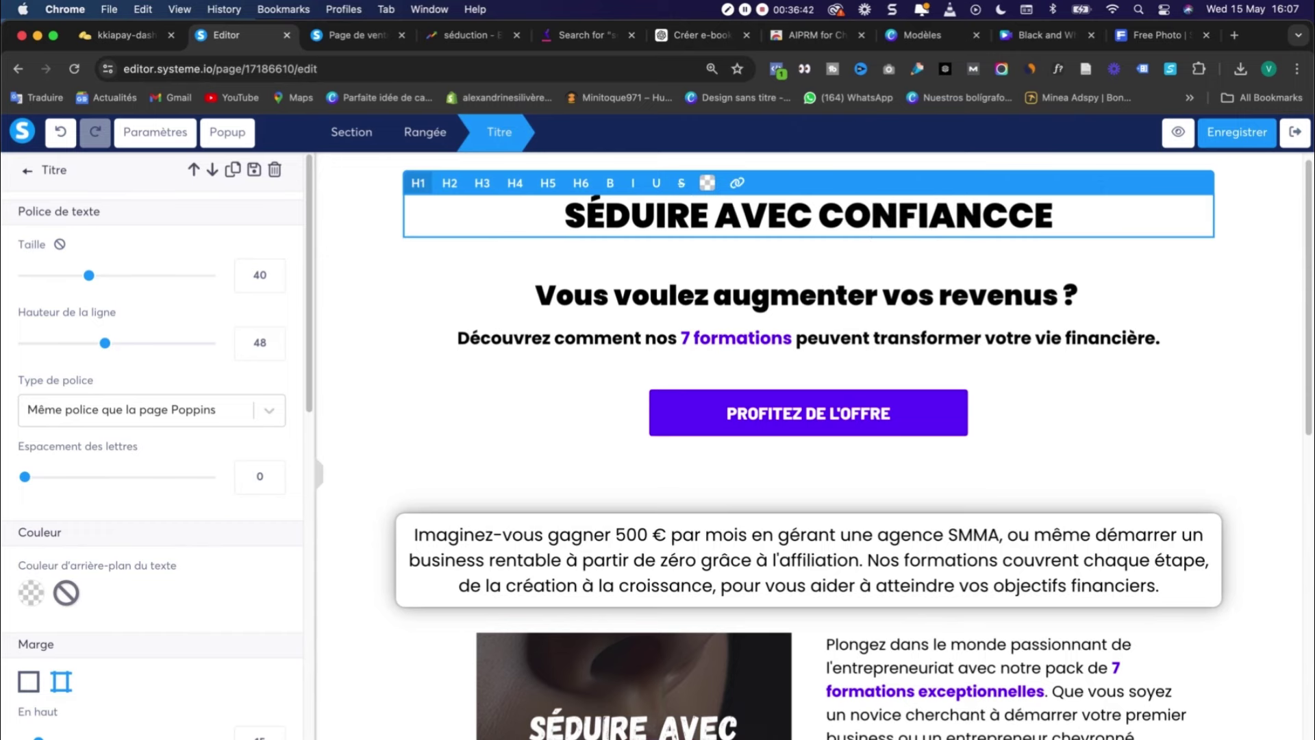
pyautogui.press('BackSpace')
pyautogui.press('BackSpace')
pyautogui.write('E')
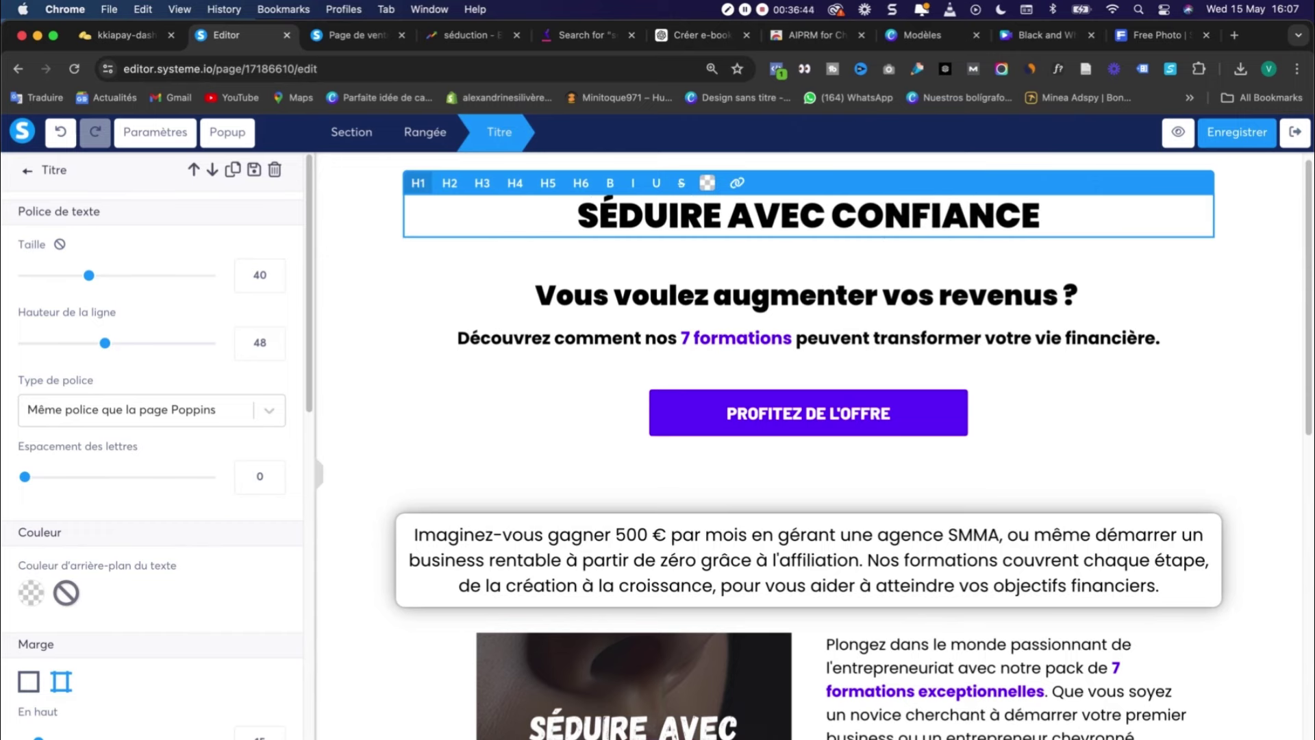
pyautogui.write(':')
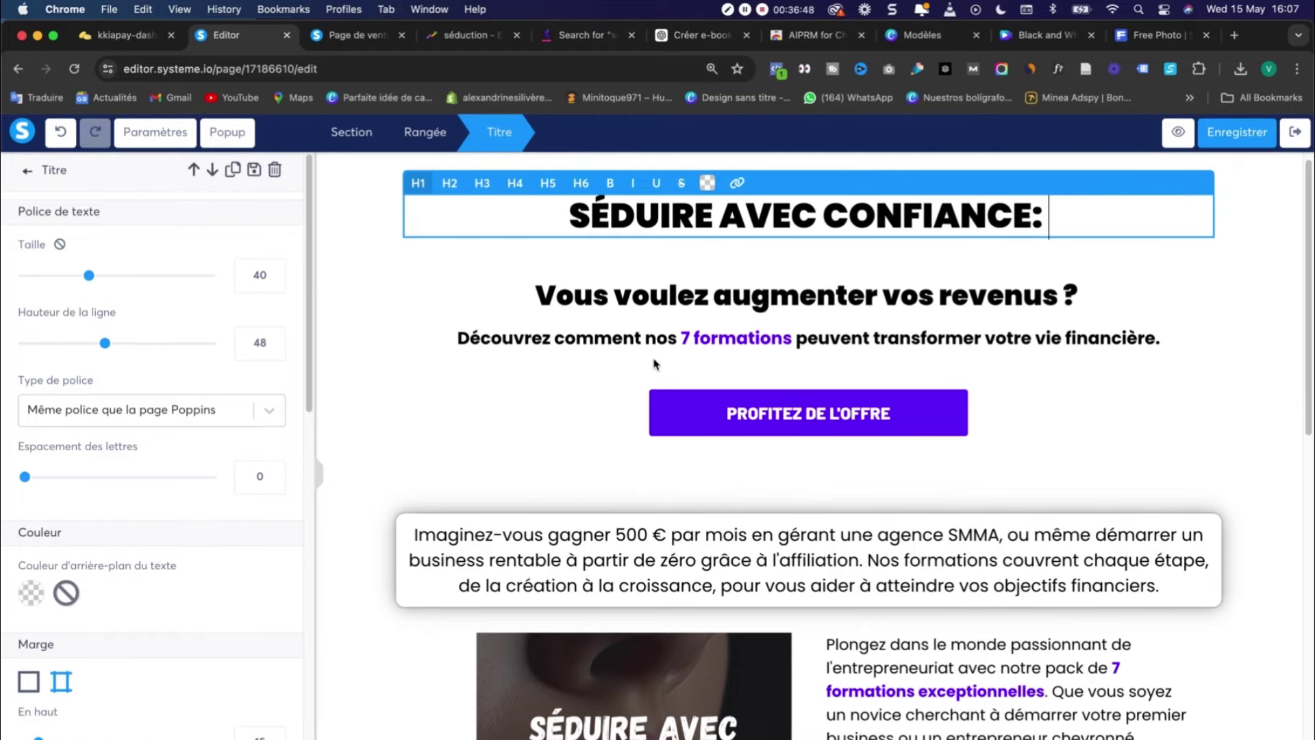
# Step: Append 'STRATÉGIE ET ASTUCES' to the main title and colour it red
pyautogui.click(654, 364)
pyautogui.scroll(-5, 654, 363)
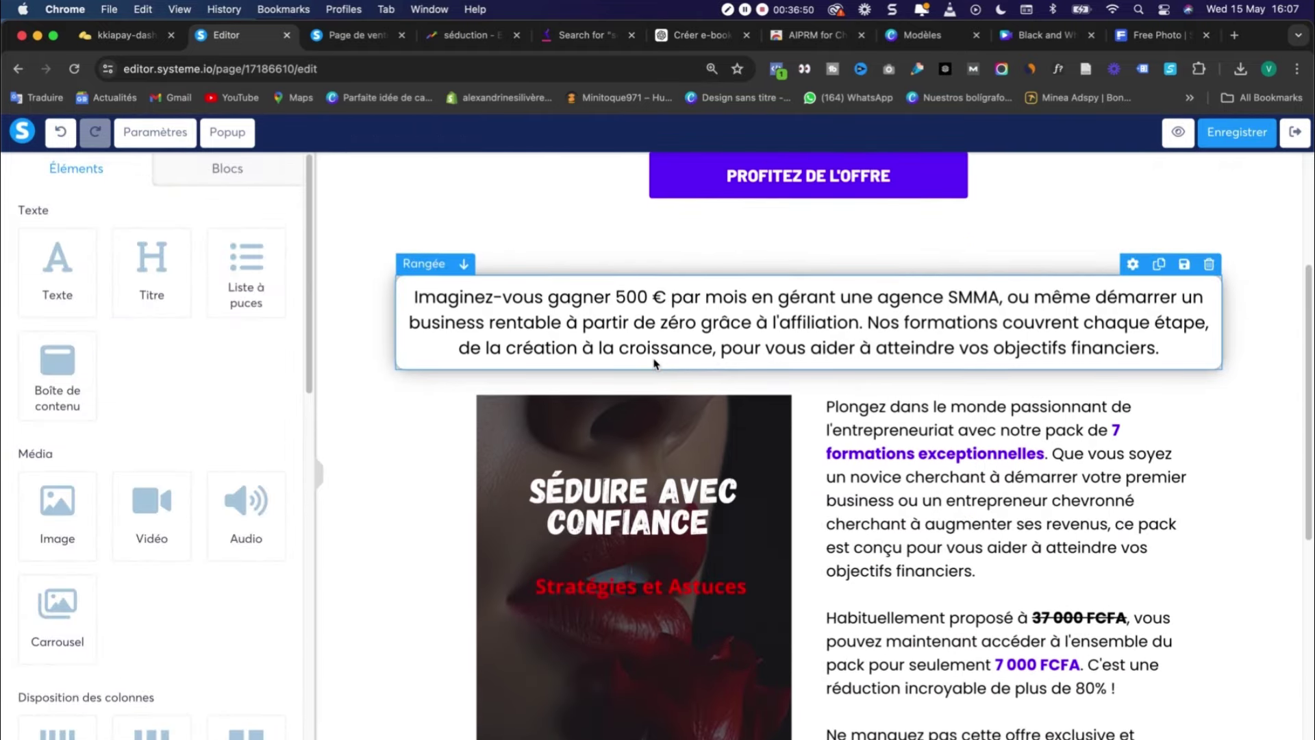
pyautogui.scroll(5, 654, 363)
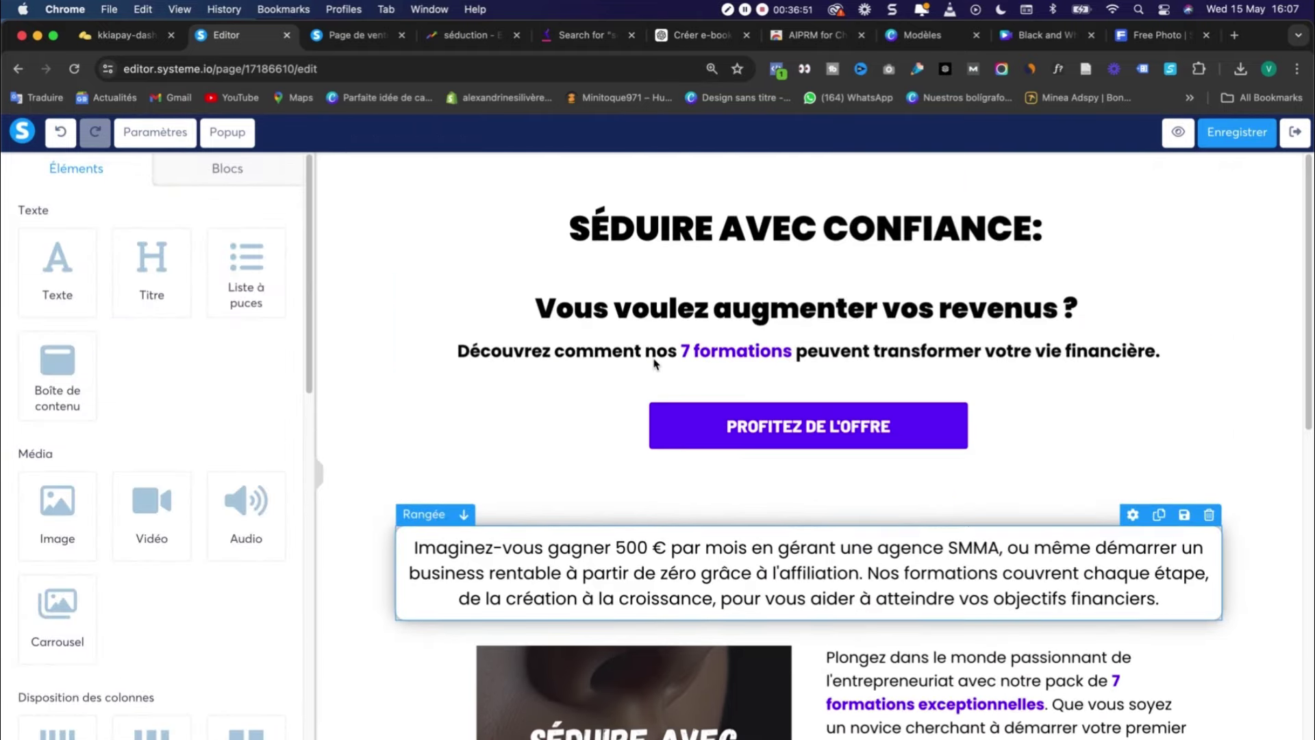
pyautogui.click(1066, 229)
pyautogui.write('STR')
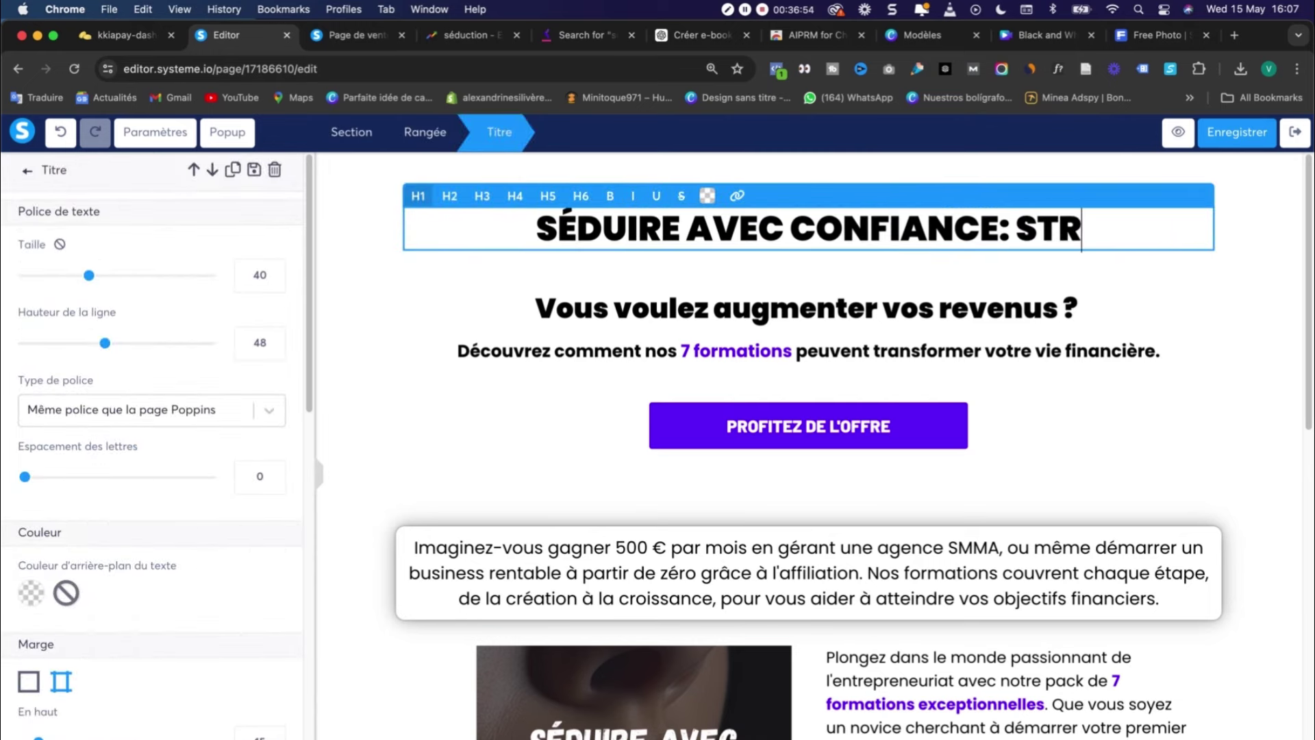
pyautogui.write('ATÉGIE')
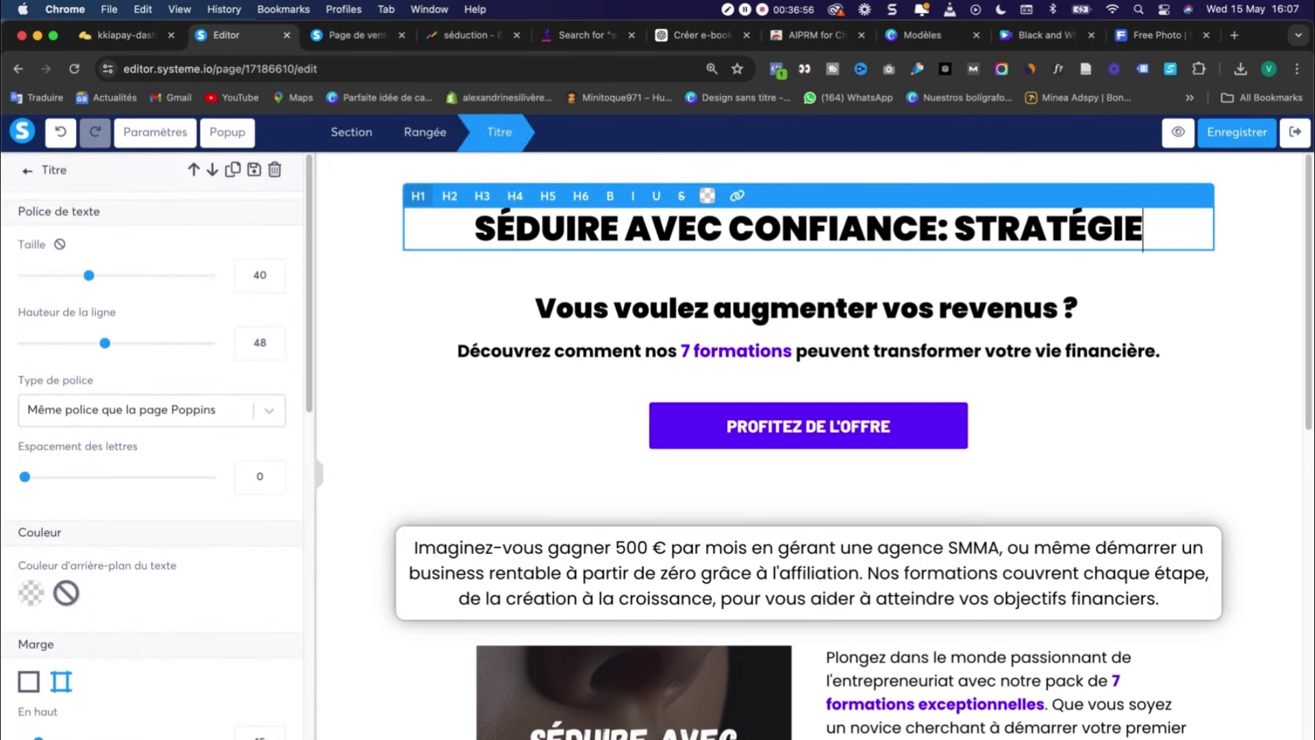
pyautogui.write(' ET ASTUCES')
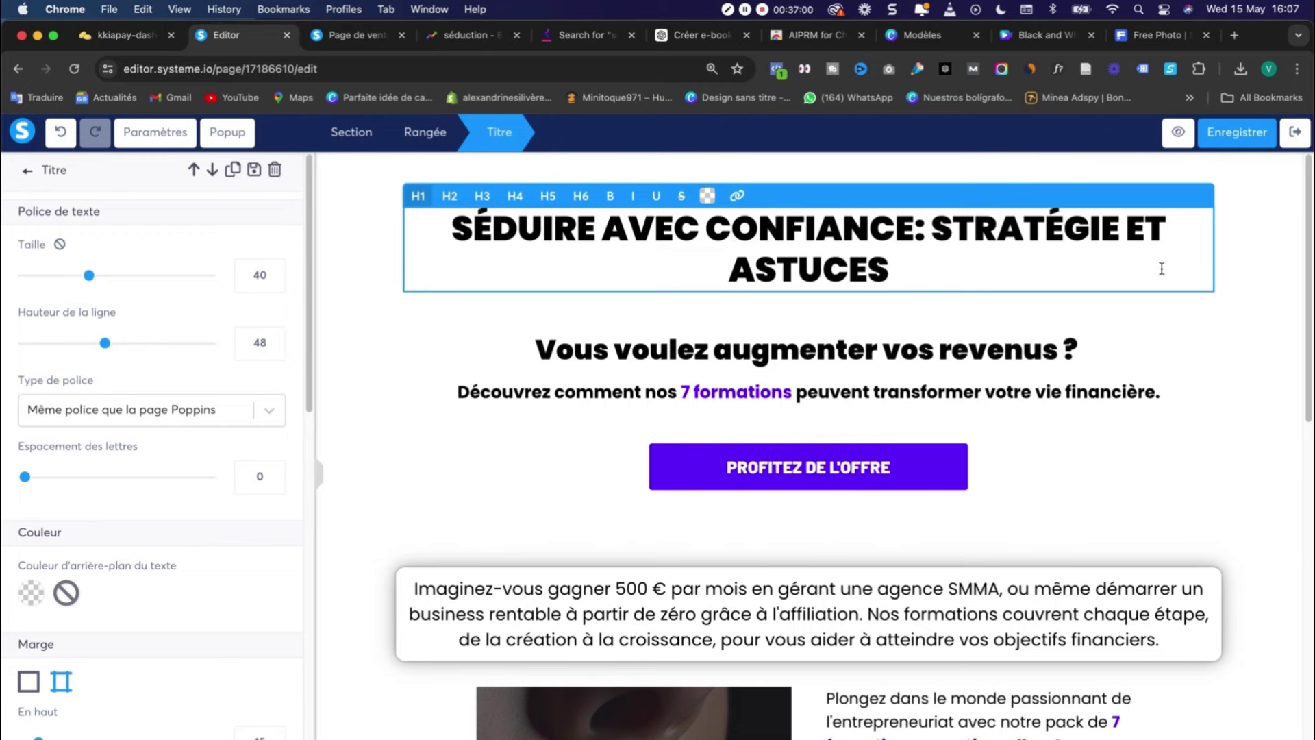
pyautogui.moveTo(931, 230); pyautogui.dragTo(932, 286)
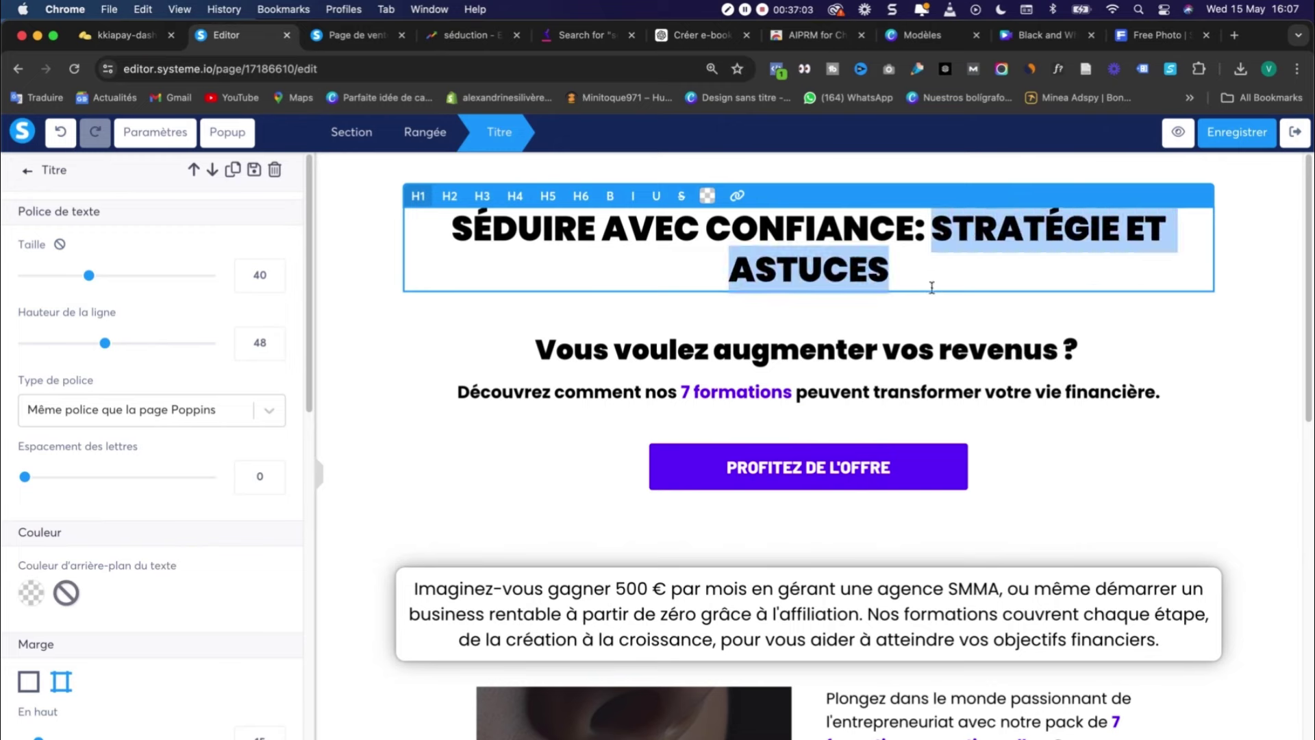
pyautogui.click(707, 196)
pyautogui.click(737, 514)
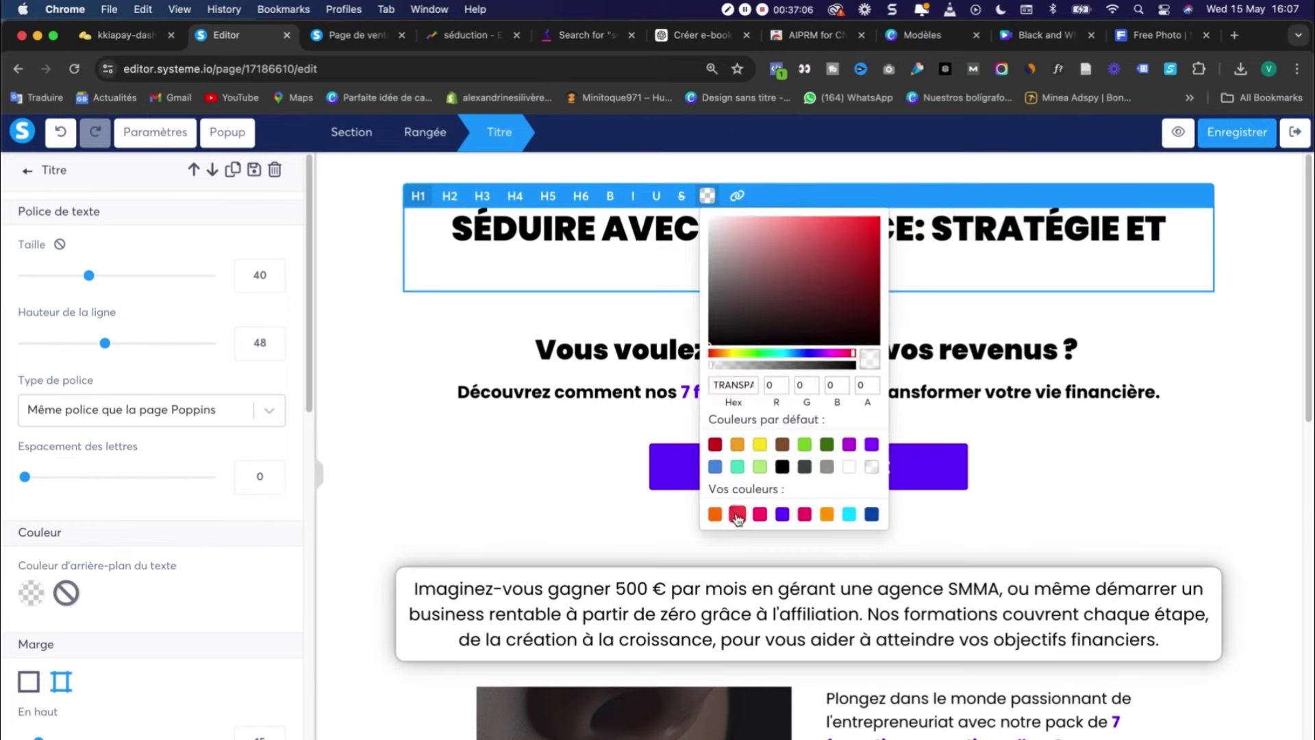
pyautogui.click(1025, 241)
# Step: Move STRATÉGIE ET ASTUCES to a second line, replace ET with '&', and make the '&' black
pyautogui.click(931, 229)
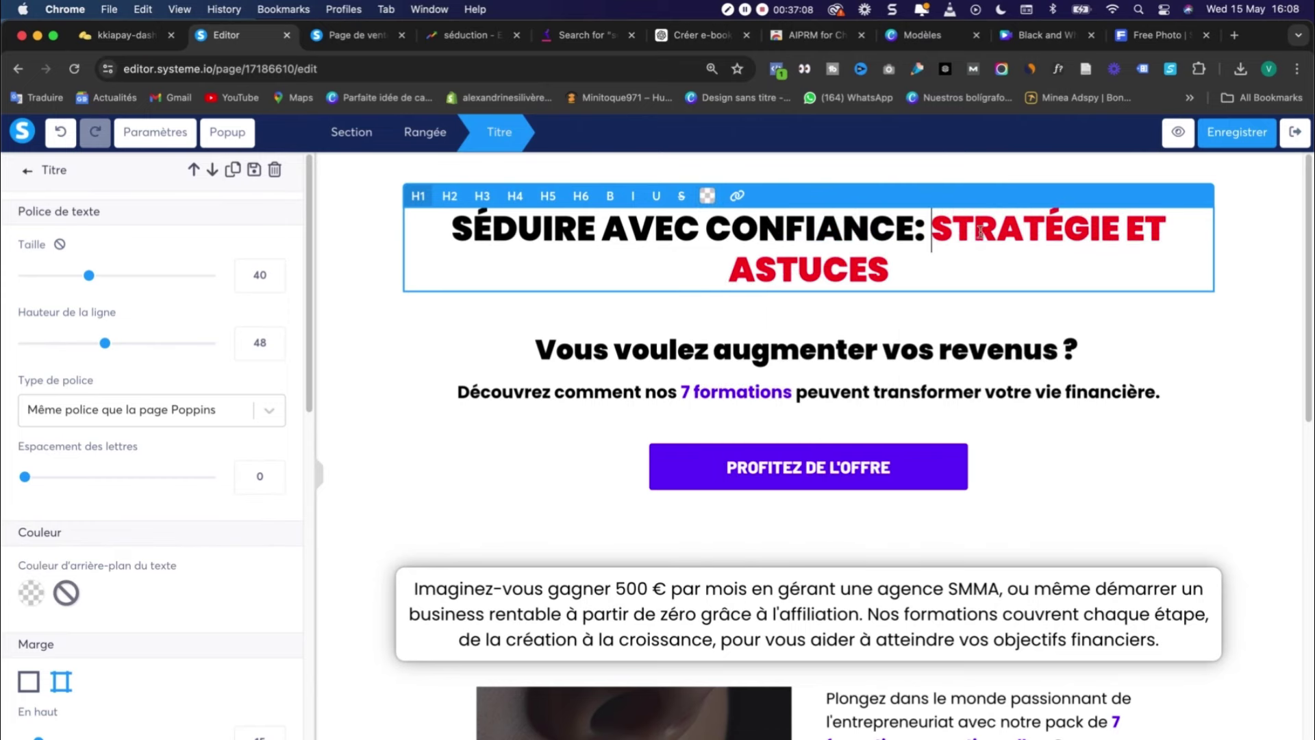
pyautogui.press('Return')
pyautogui.moveTo(843, 269); pyautogui.dragTo(810, 267)
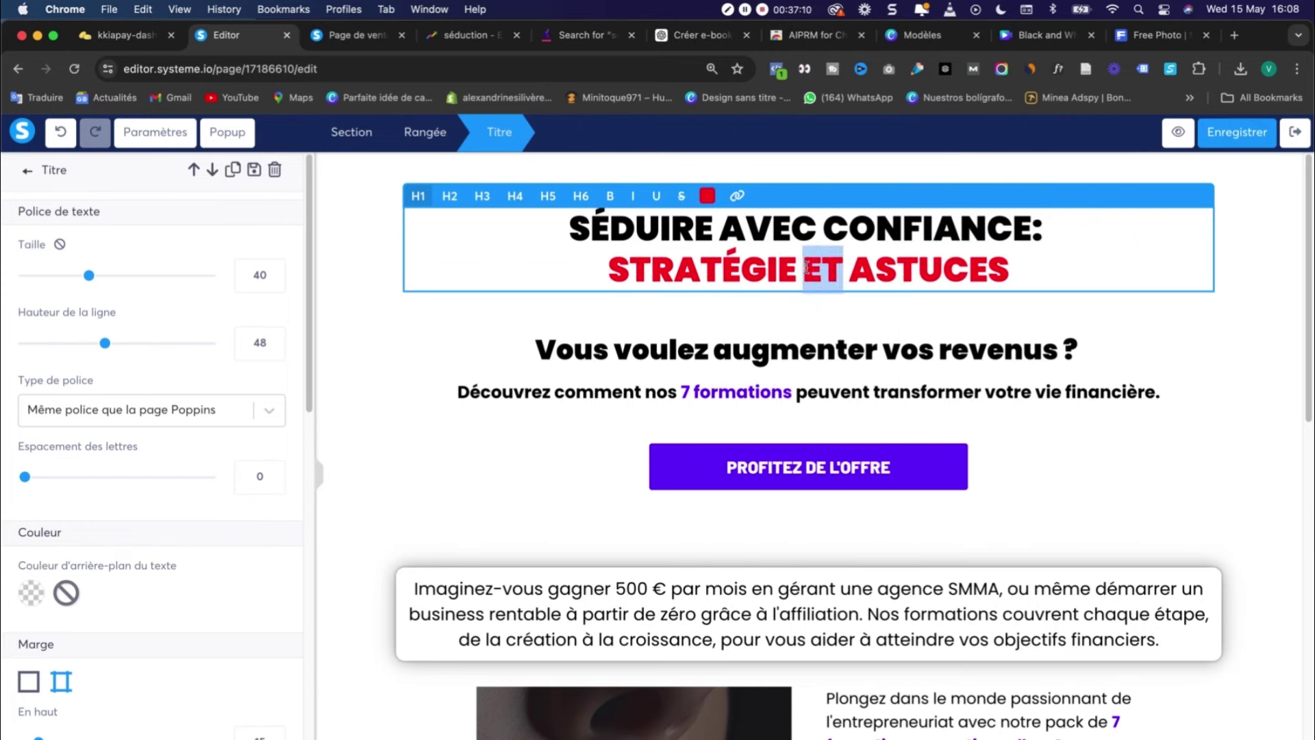
pyautogui.write('<')
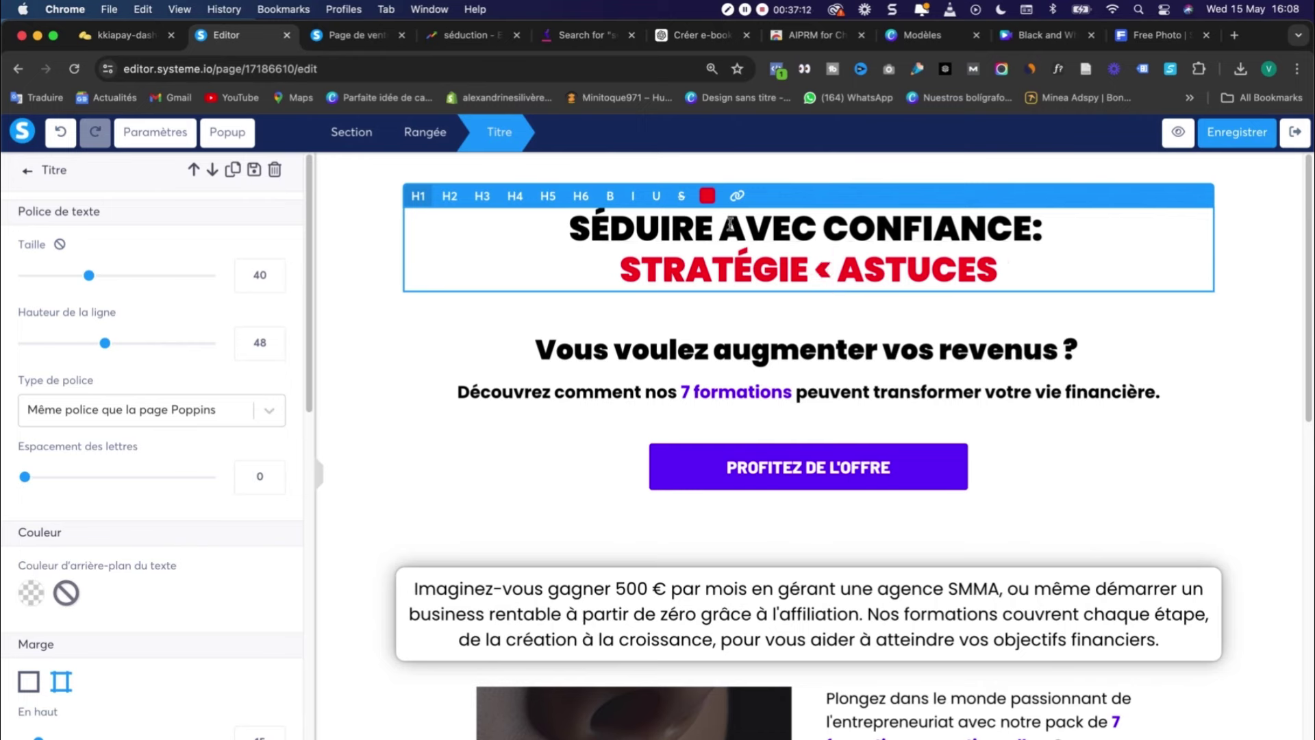
pyautogui.press('BackSpace')
pyautogui.write('&')
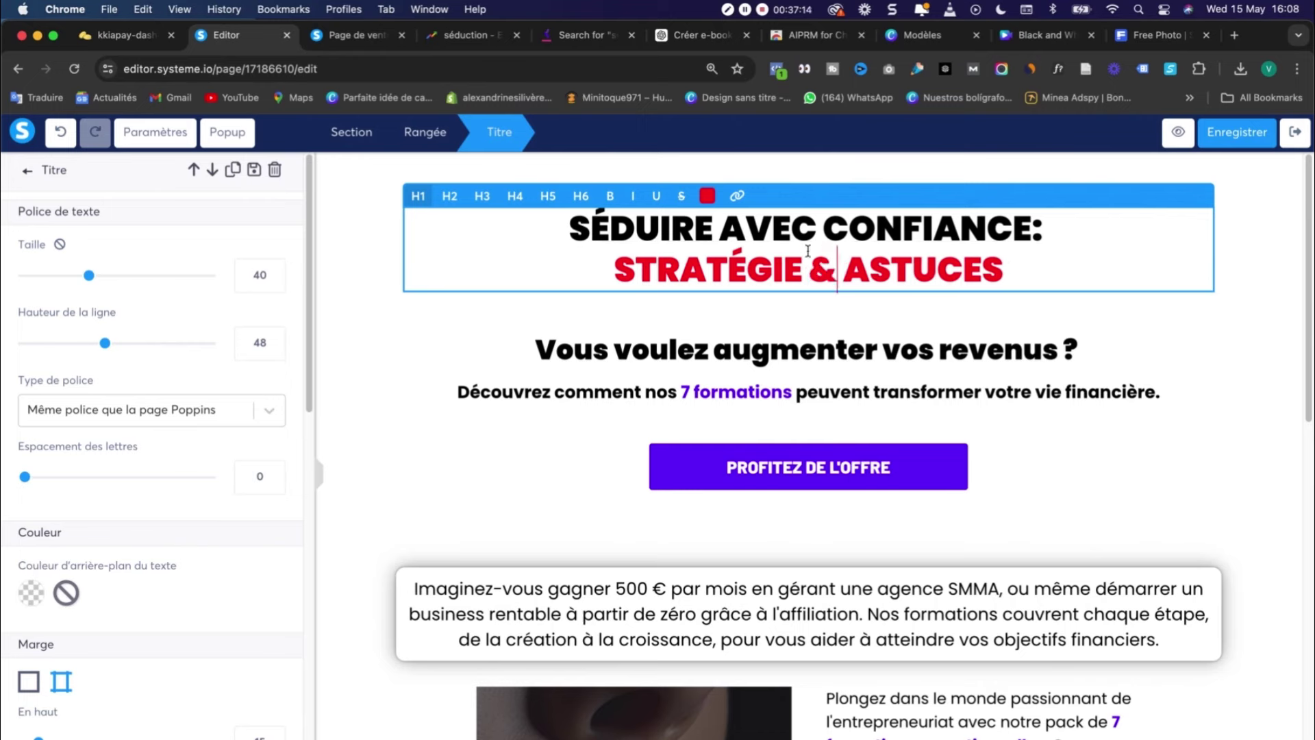
pyautogui.moveTo(838, 268); pyautogui.dragTo(810, 268)
pyautogui.click(707, 199)
pyautogui.click(707, 197)
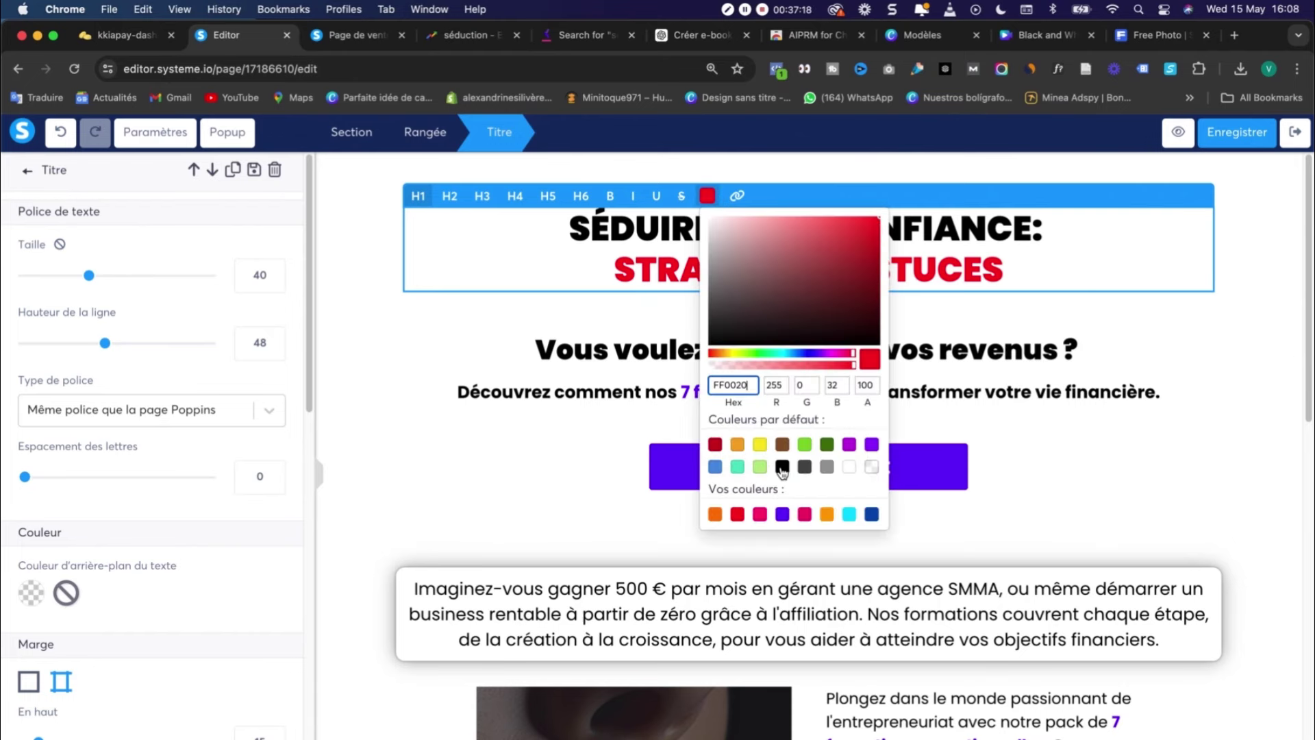
pyautogui.click(782, 466)
pyautogui.click(917, 342)
# Step: Replace the subtitle with the test line 'APPRENEZ À SÉDUIRE DANS…'
pyautogui.click(787, 351)
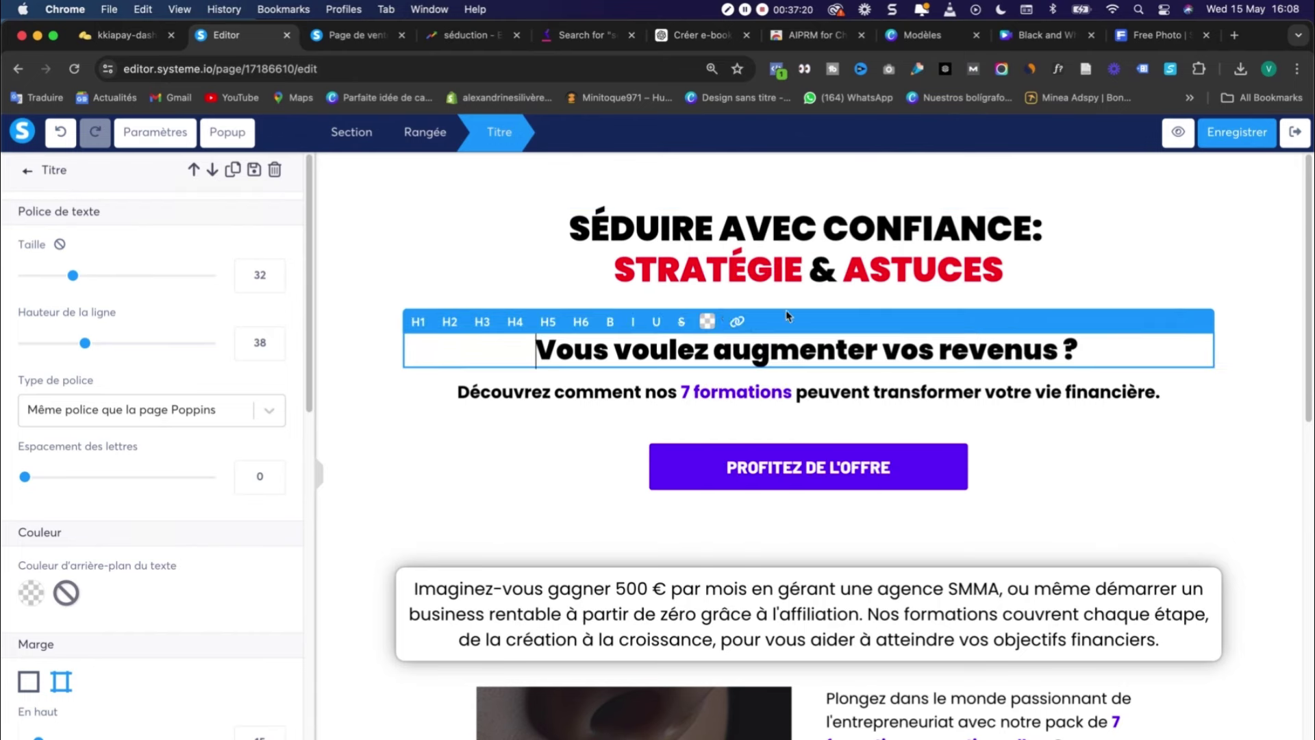
pyautogui.click(866, 289)
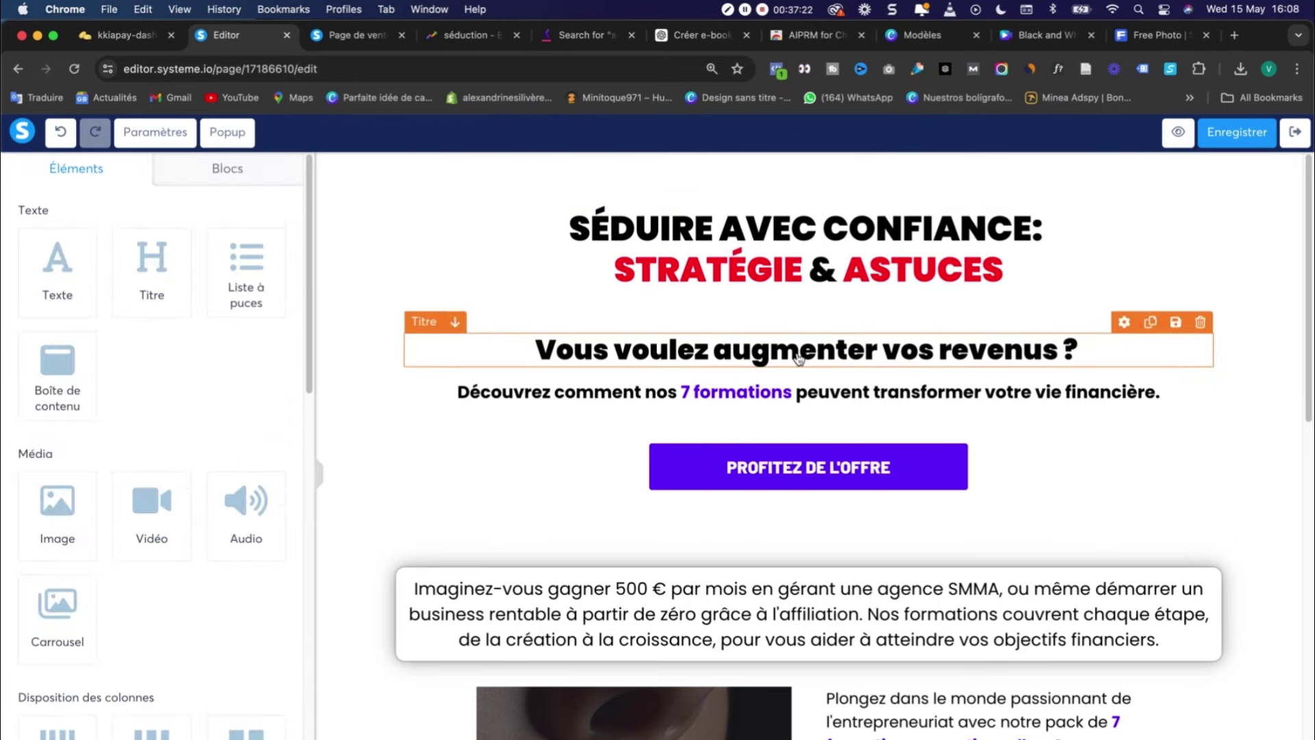
pyautogui.tripleClick(822, 346)
pyautogui.write('APPRENE')
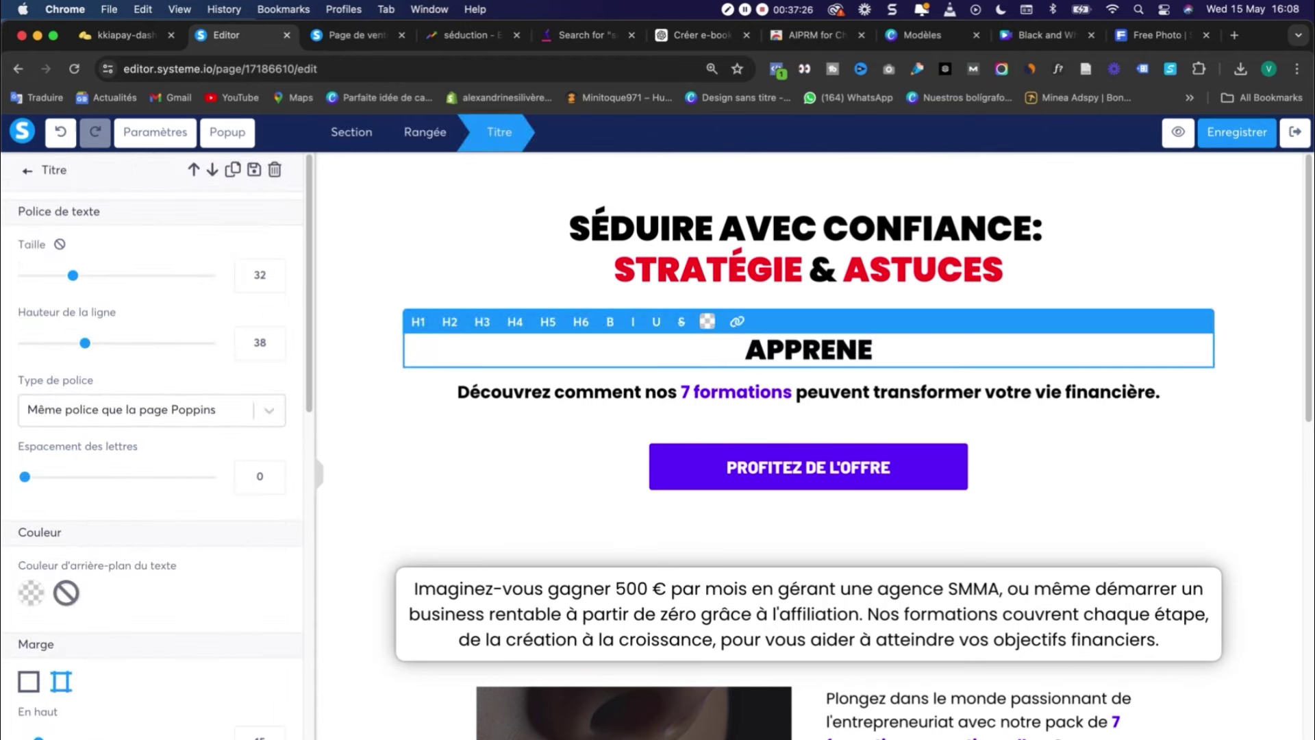
pyautogui.write('Z À')
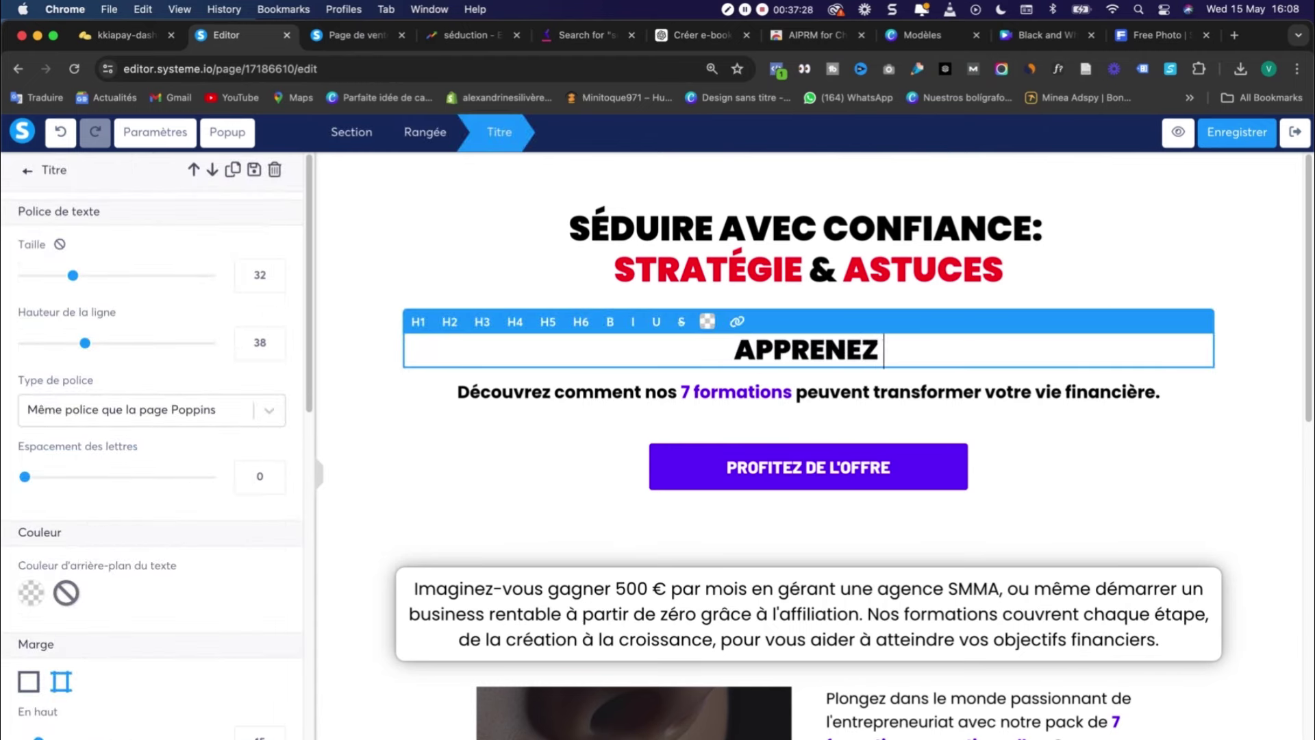
pyautogui.write(' S')
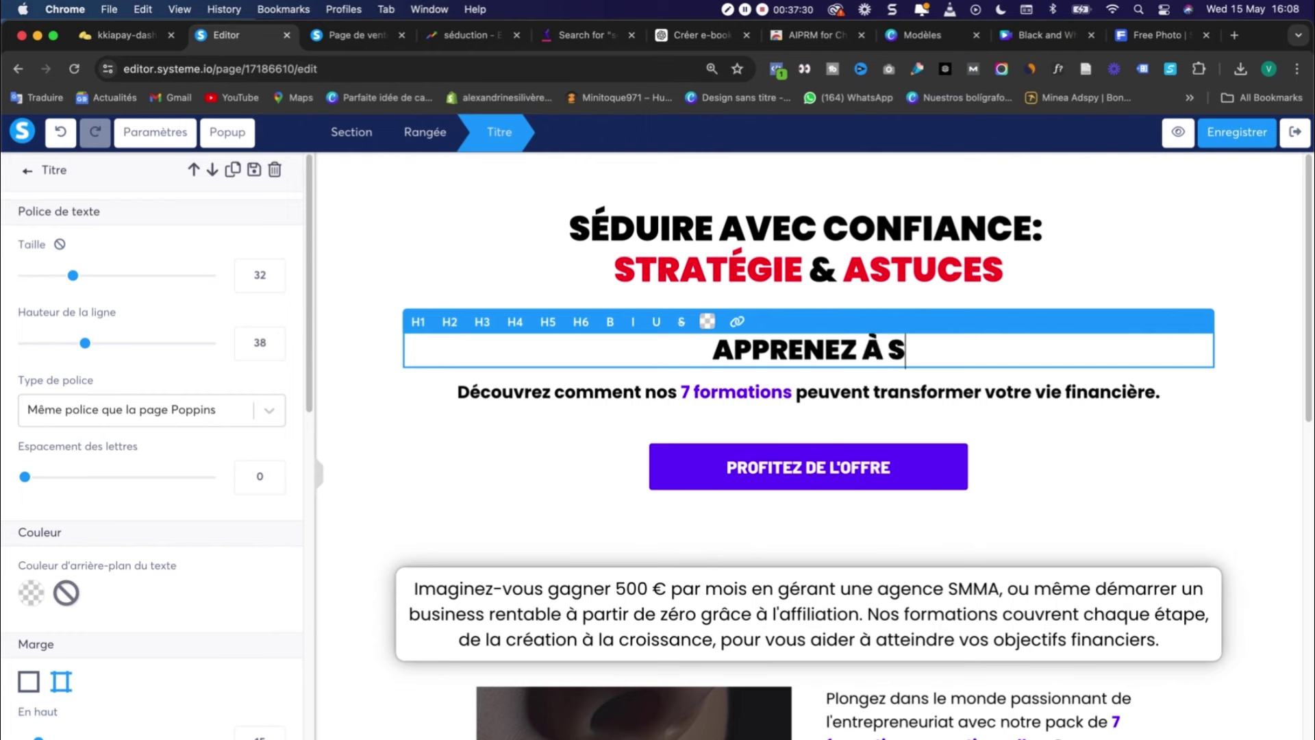
pyautogui.write('ÉDURE')
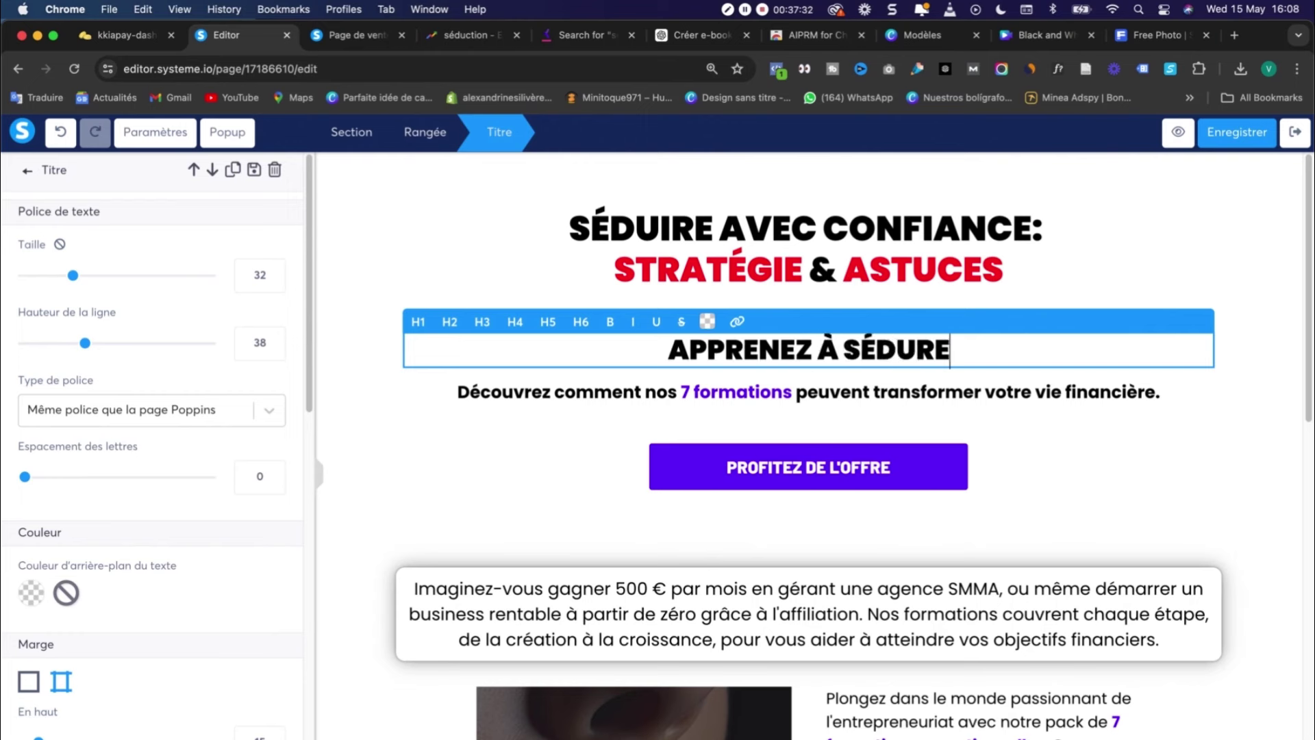
pyautogui.press('BackSpace')
pyautogui.press('BackSpace')
pyautogui.write('IRE')
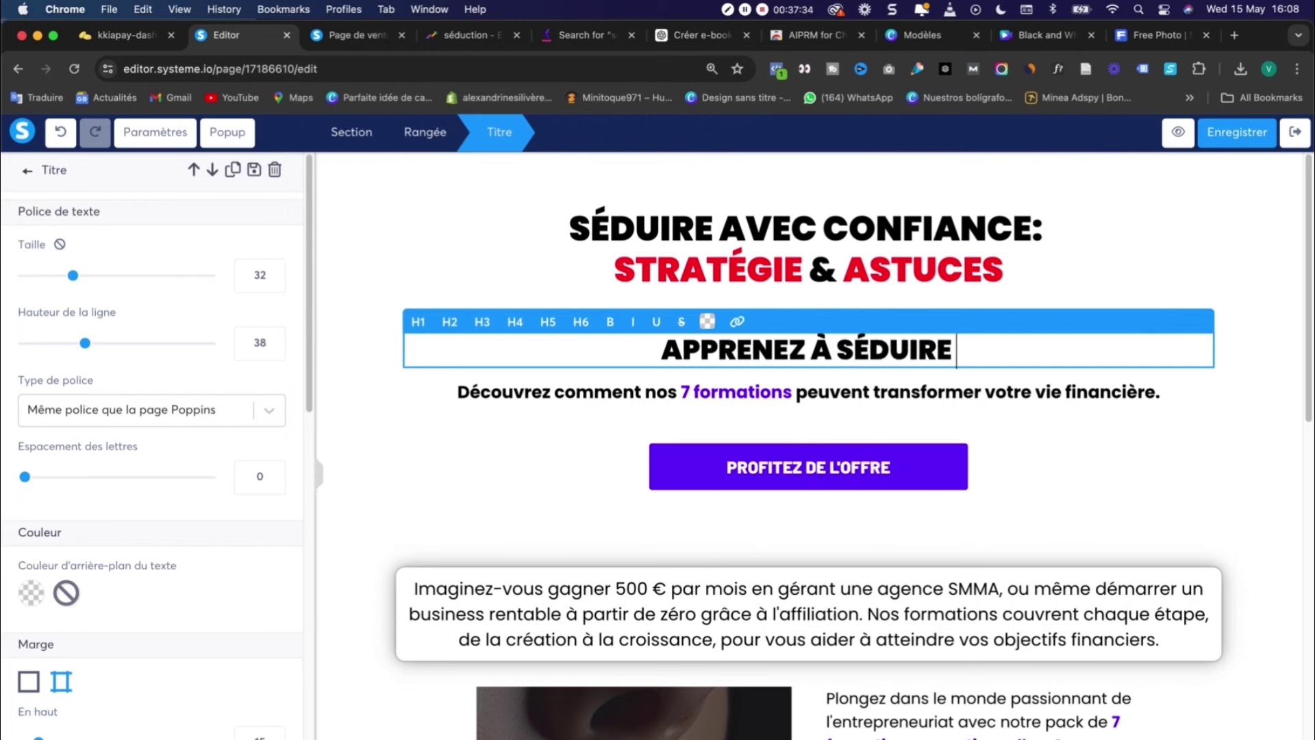
pyautogui.write(' DANS')
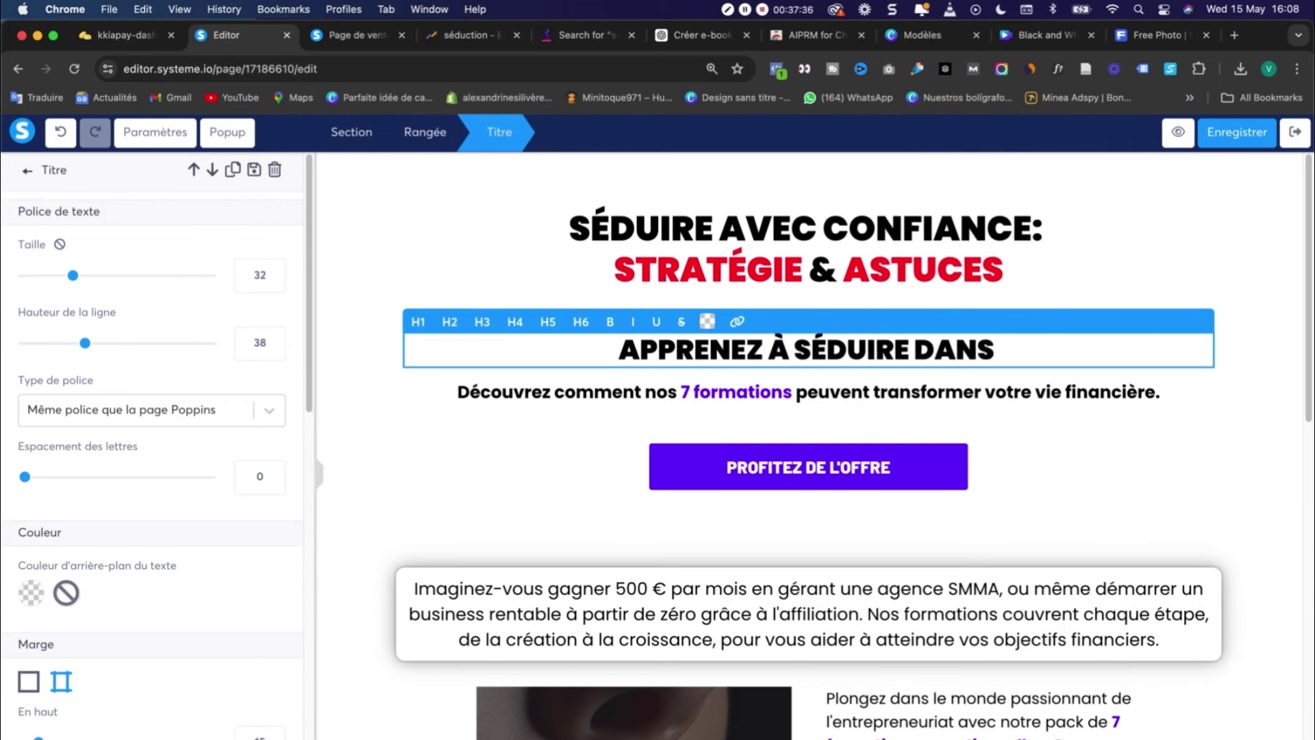
pyautogui.write(' ,; D;:Z K; DCLKZ')
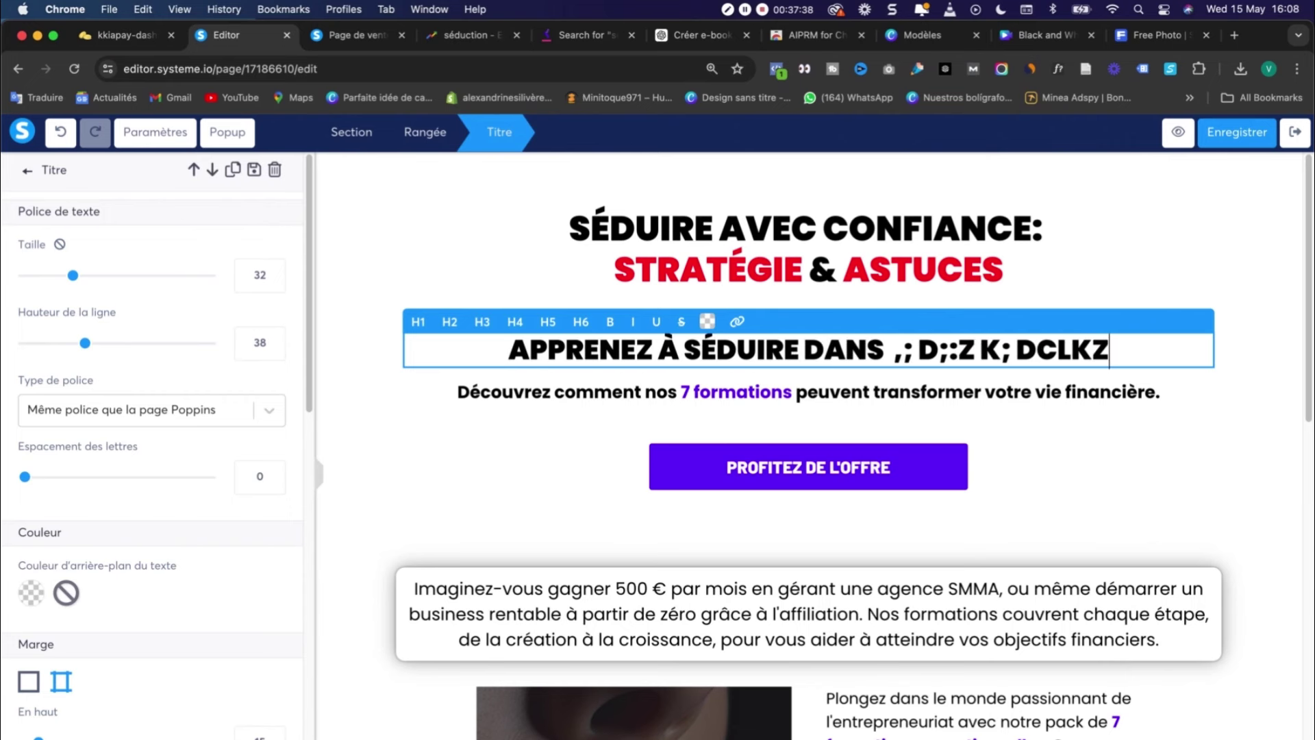
# Step: Undo the edits until no history remains, restoring 'PACK DE 7 FORMATIONS EN…' and 'Vous voulez augmenter vos revenus ?'
pyautogui.press('super+a')
pyautogui.press('super+z')
pyautogui.press('super+z')
pyautogui.press('super+z')
pyautogui.press('super+z')
pyautogui.press('super+z')
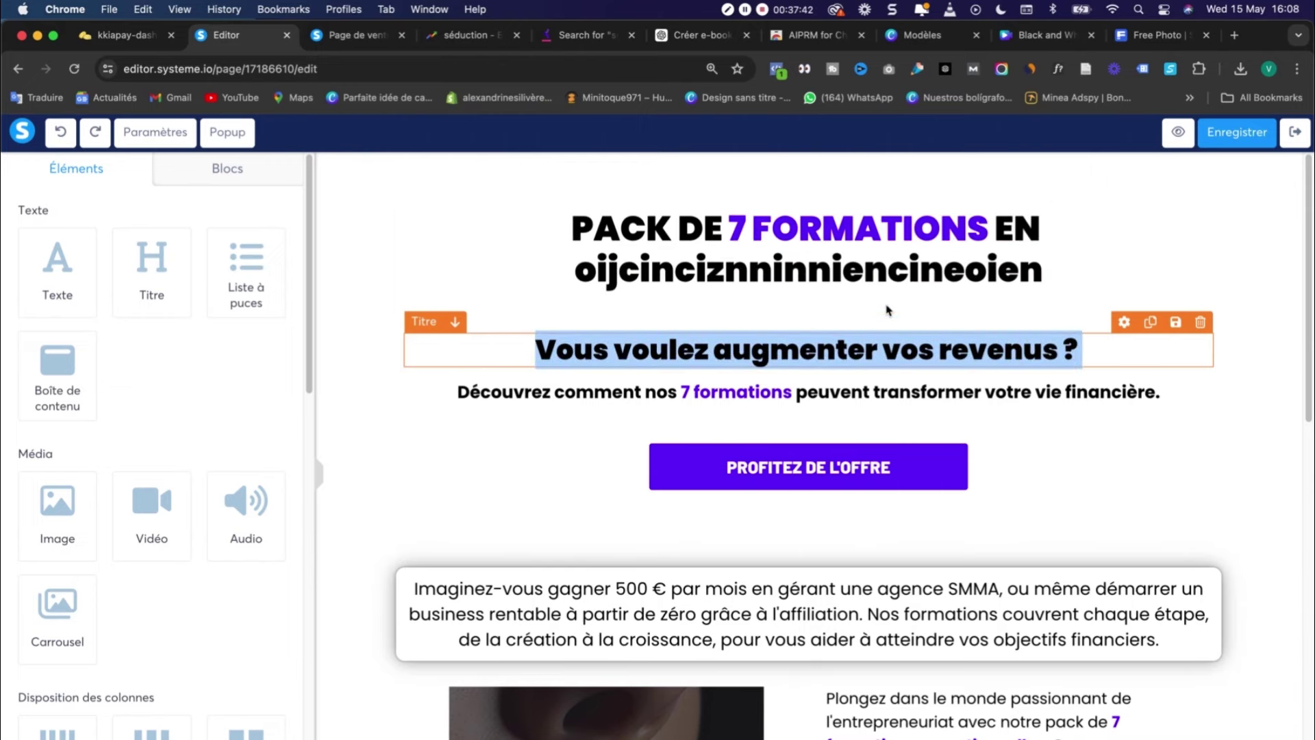
pyautogui.press('super+z')
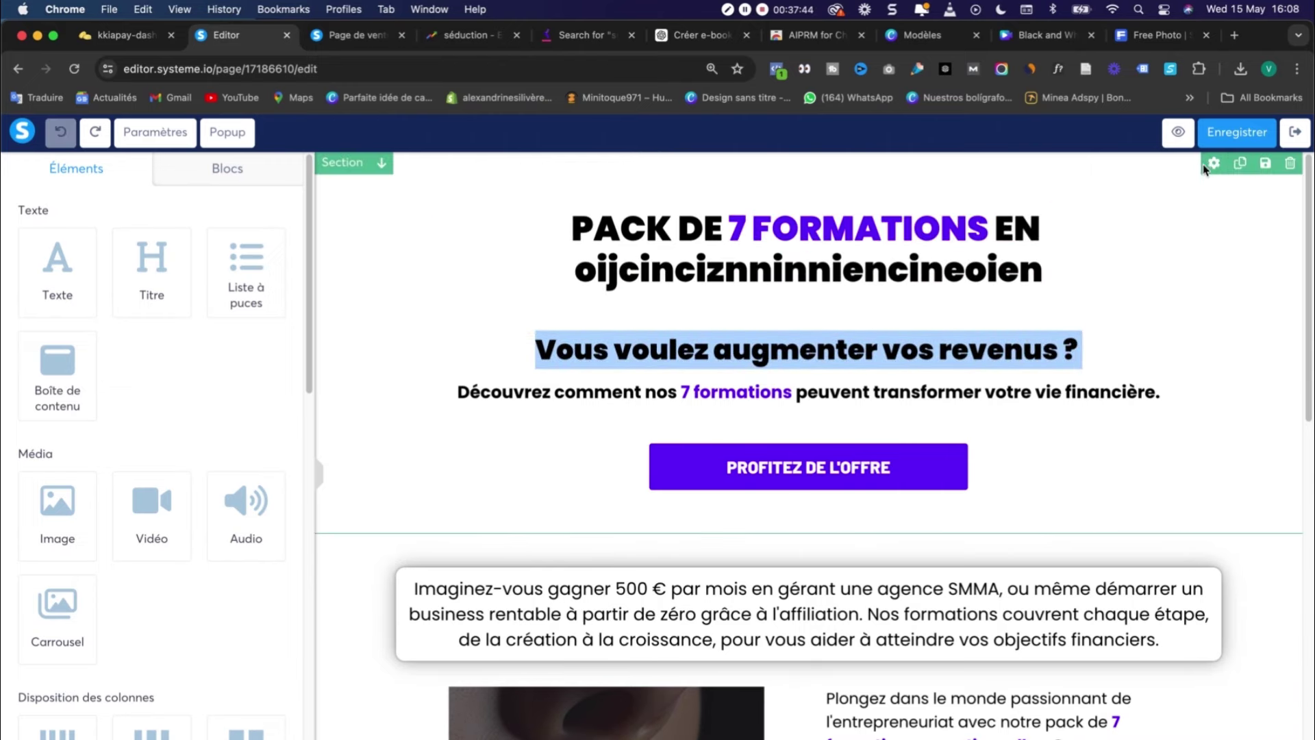
# Step: Save the page and show Popup N°1 for editing
pyautogui.click(1237, 132)
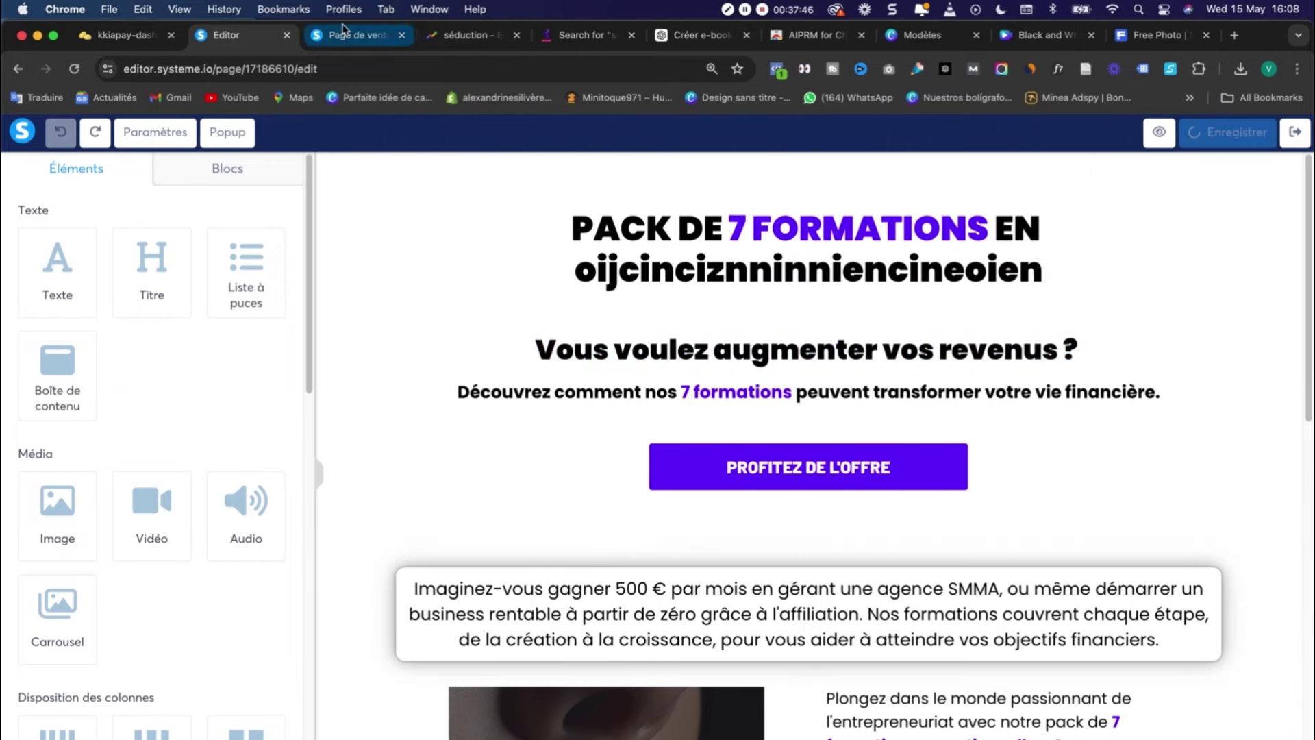
pyautogui.click(875, 476)
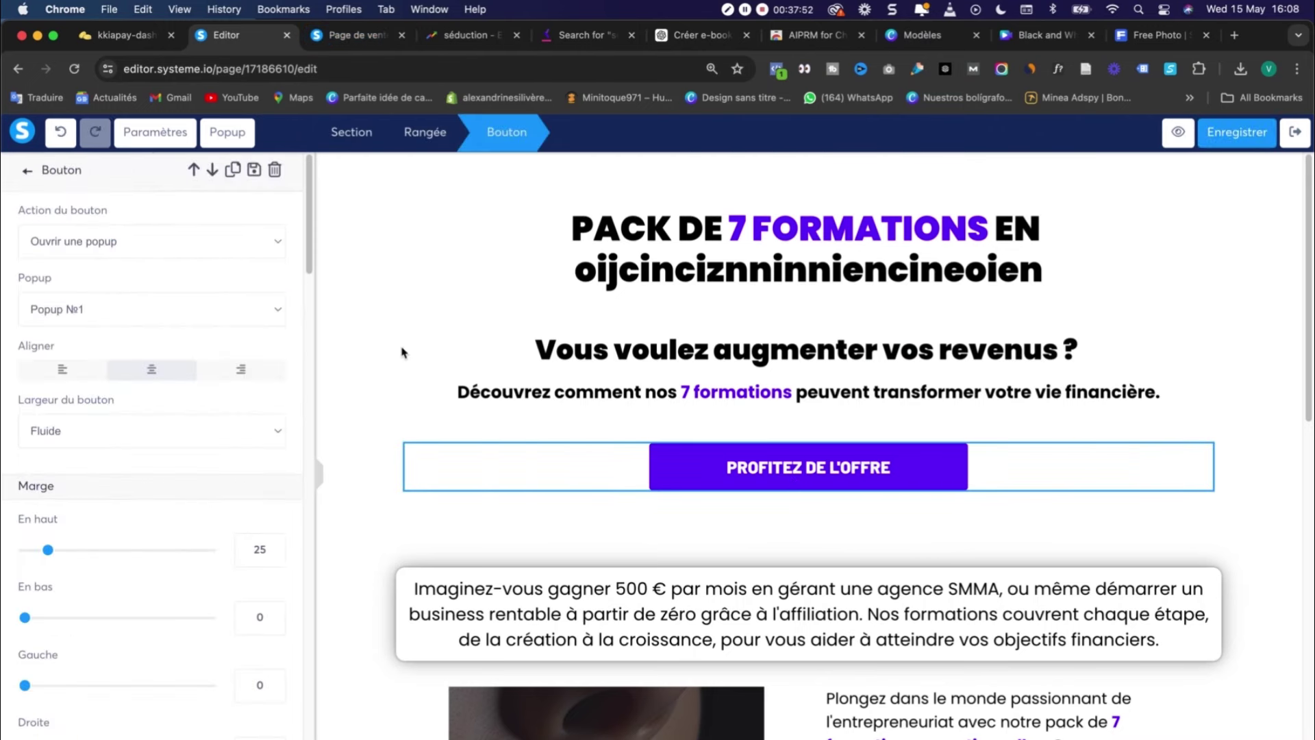
pyautogui.click(222, 133)
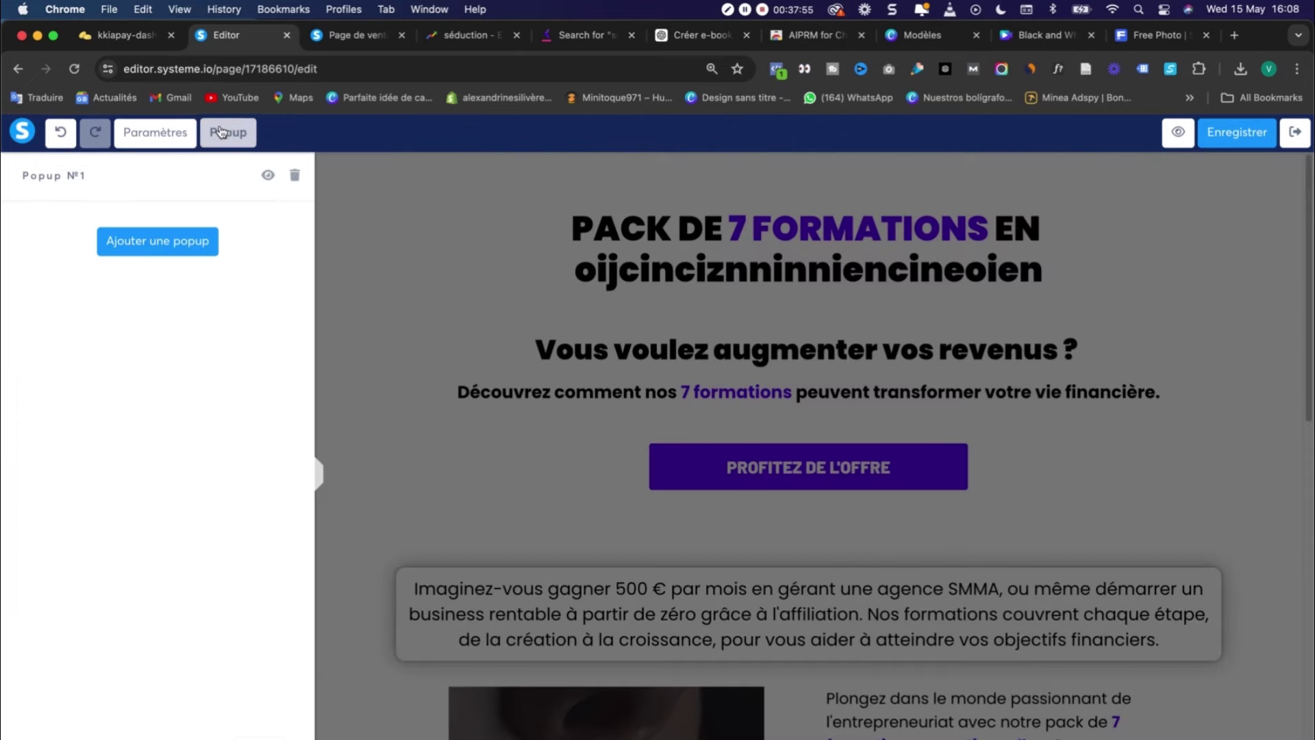
pyautogui.click(269, 176)
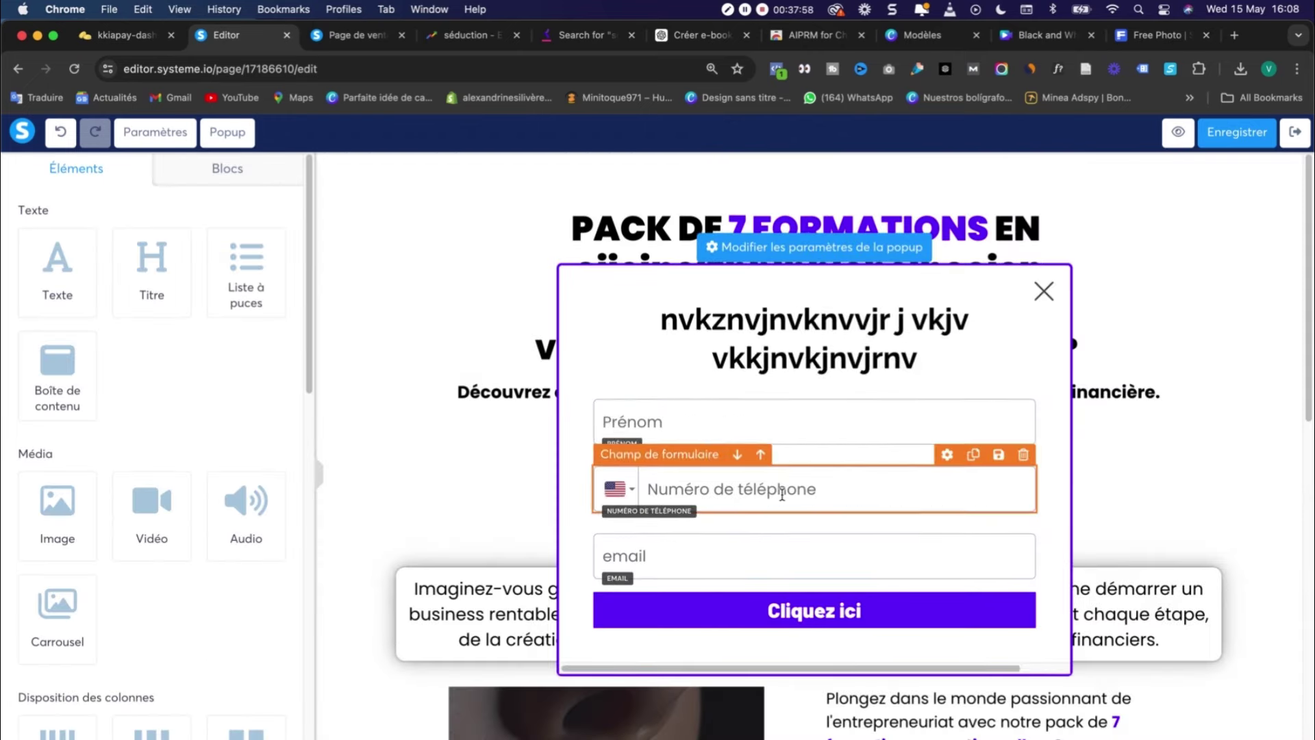
# Step: Change the popup heading to 'REMPLISSEZ LE FORMULAIRE'
pyautogui.click(794, 346)
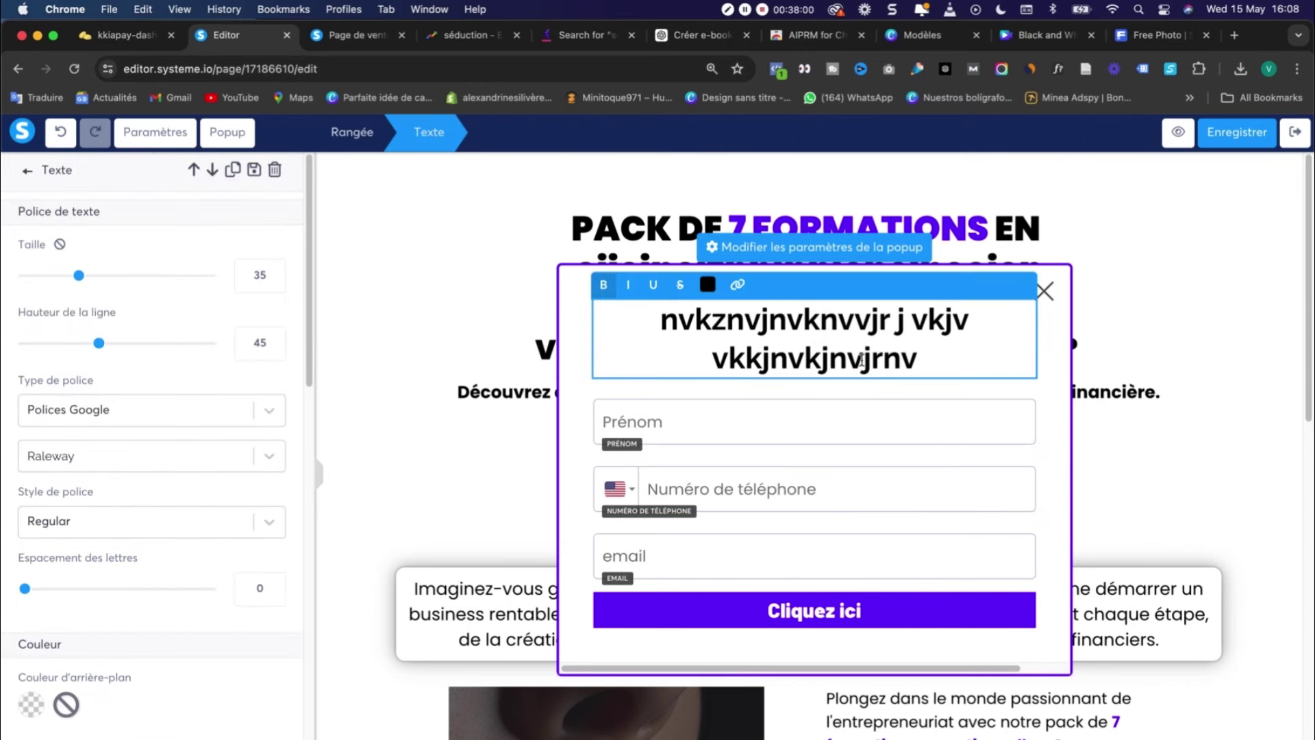
pyautogui.tripleClick(860, 359)
pyautogui.write('R')
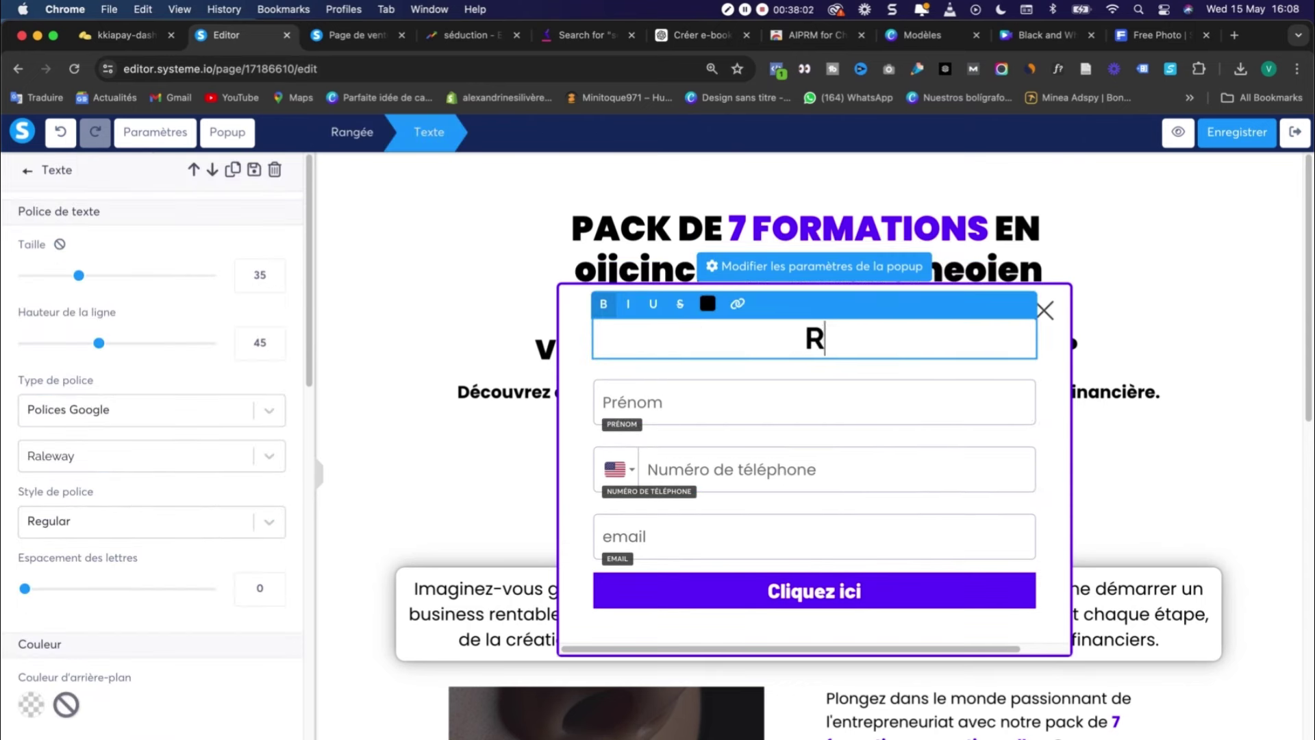
pyautogui.write('EMPLISS')
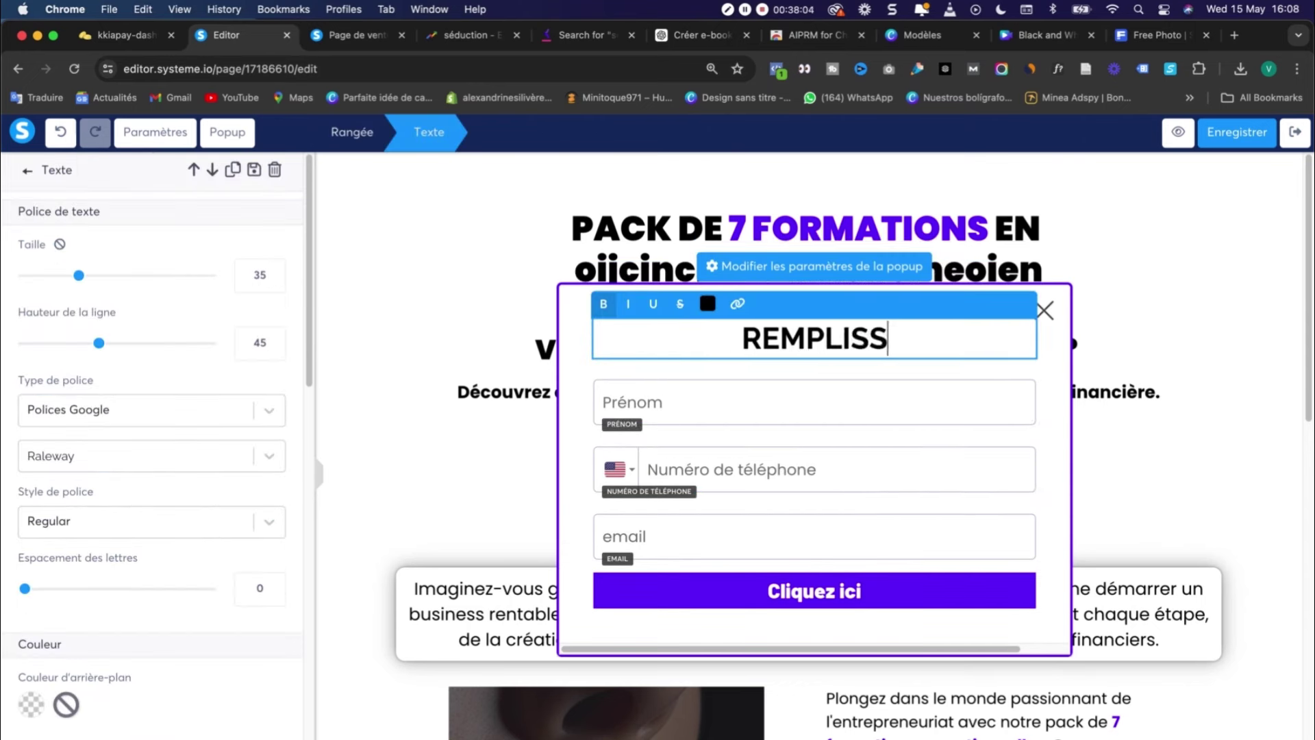
pyautogui.write('EZ LES')
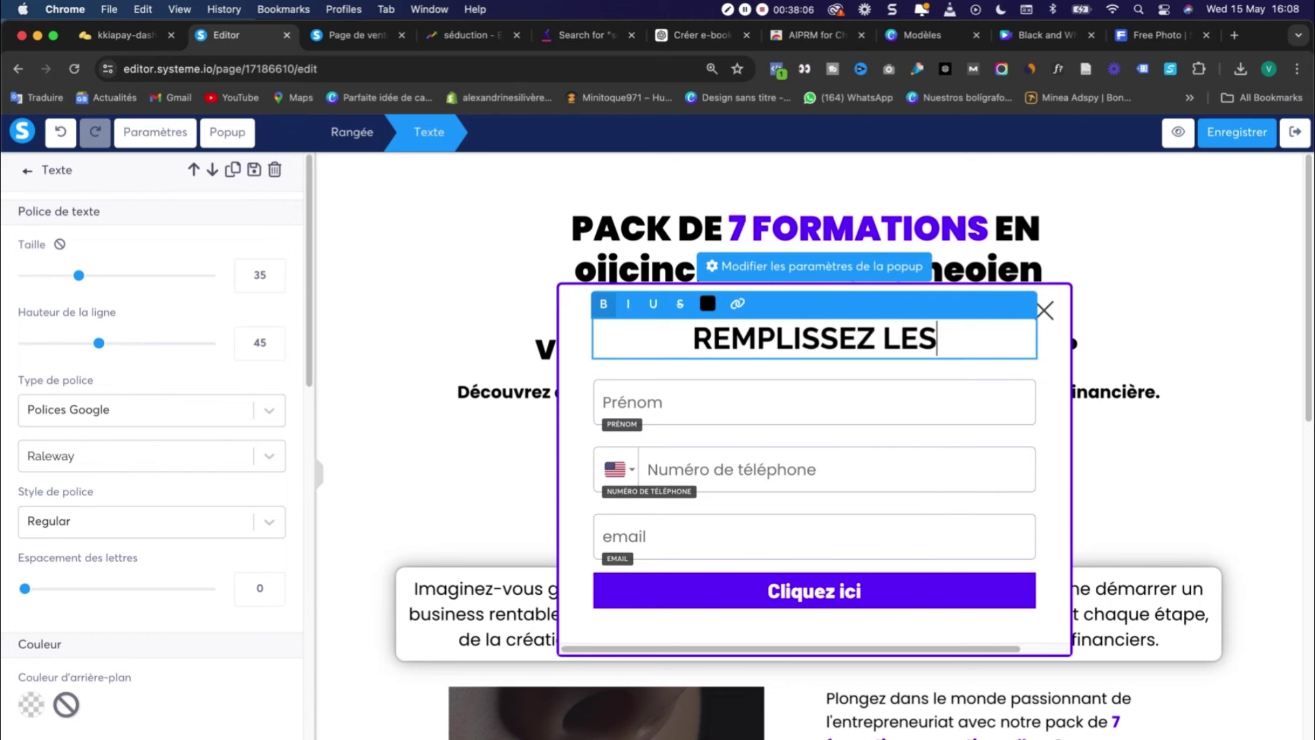
pyautogui.press('BackSpace')
pyautogui.write('FORM')
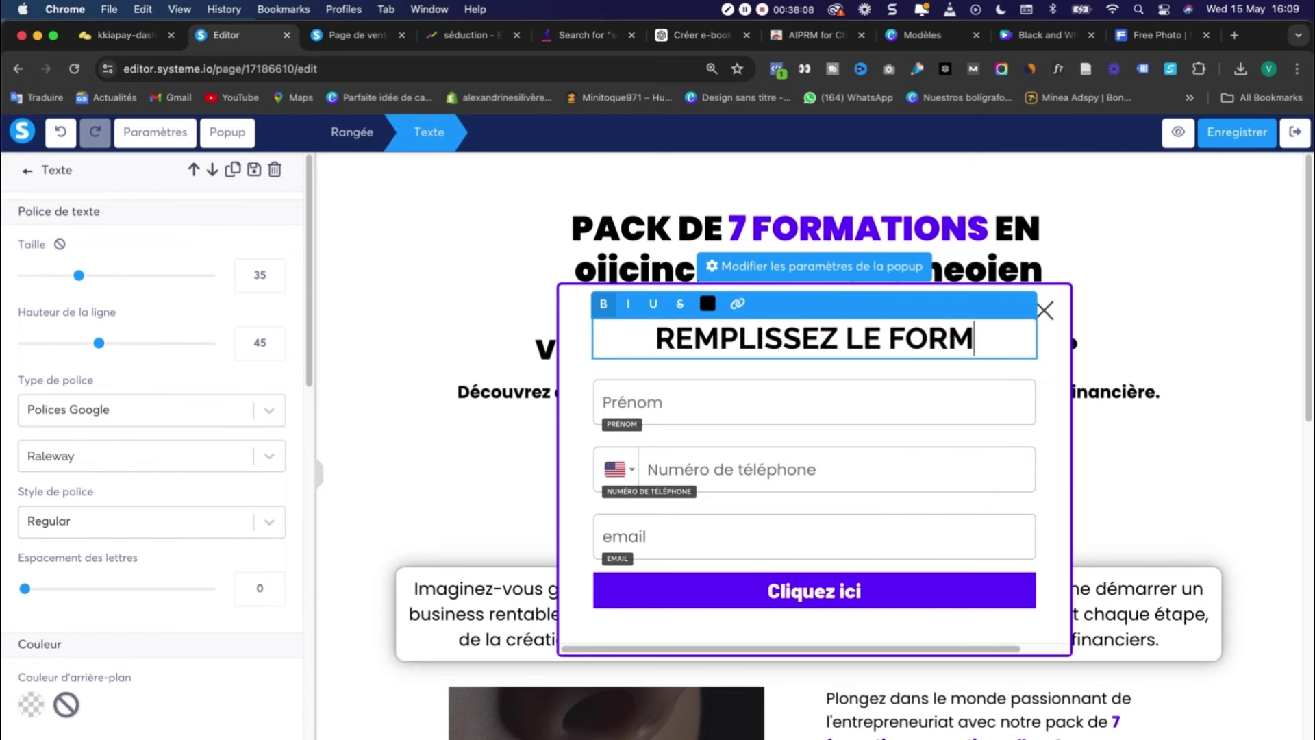
pyautogui.write('ULAIR')
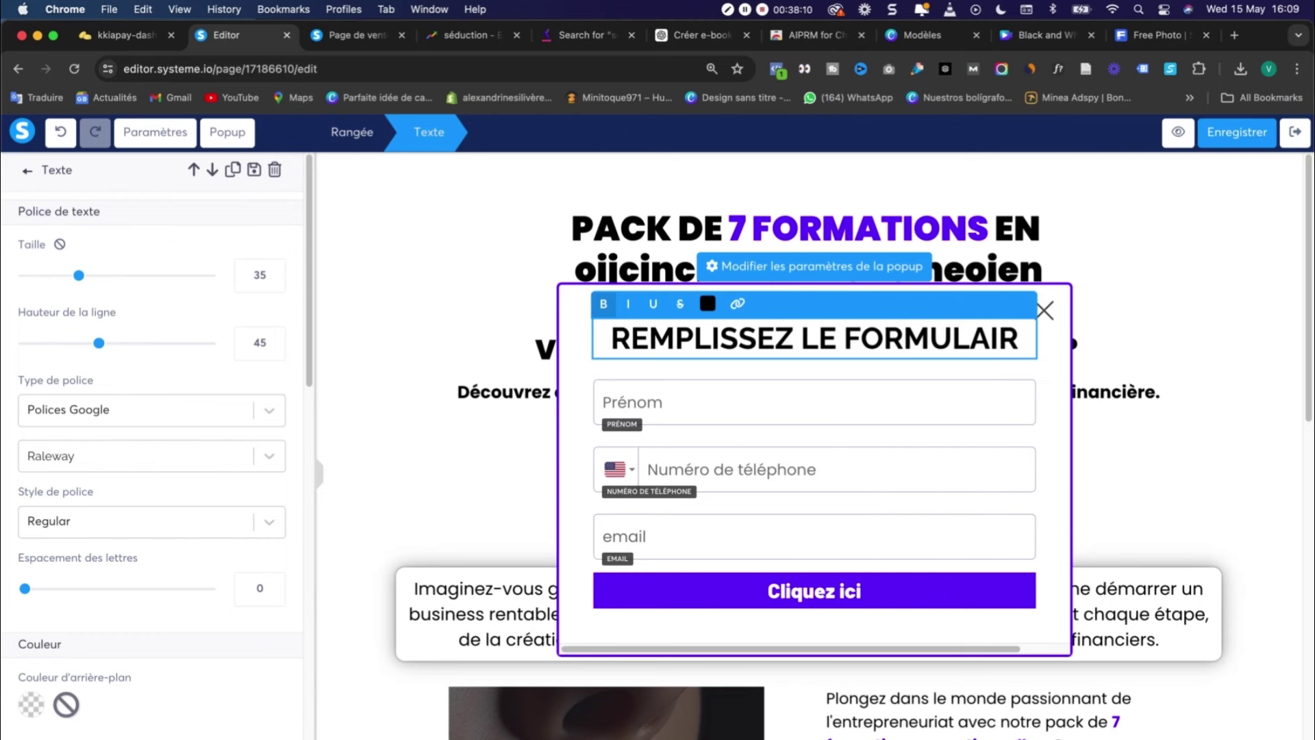
pyautogui.write(' E')
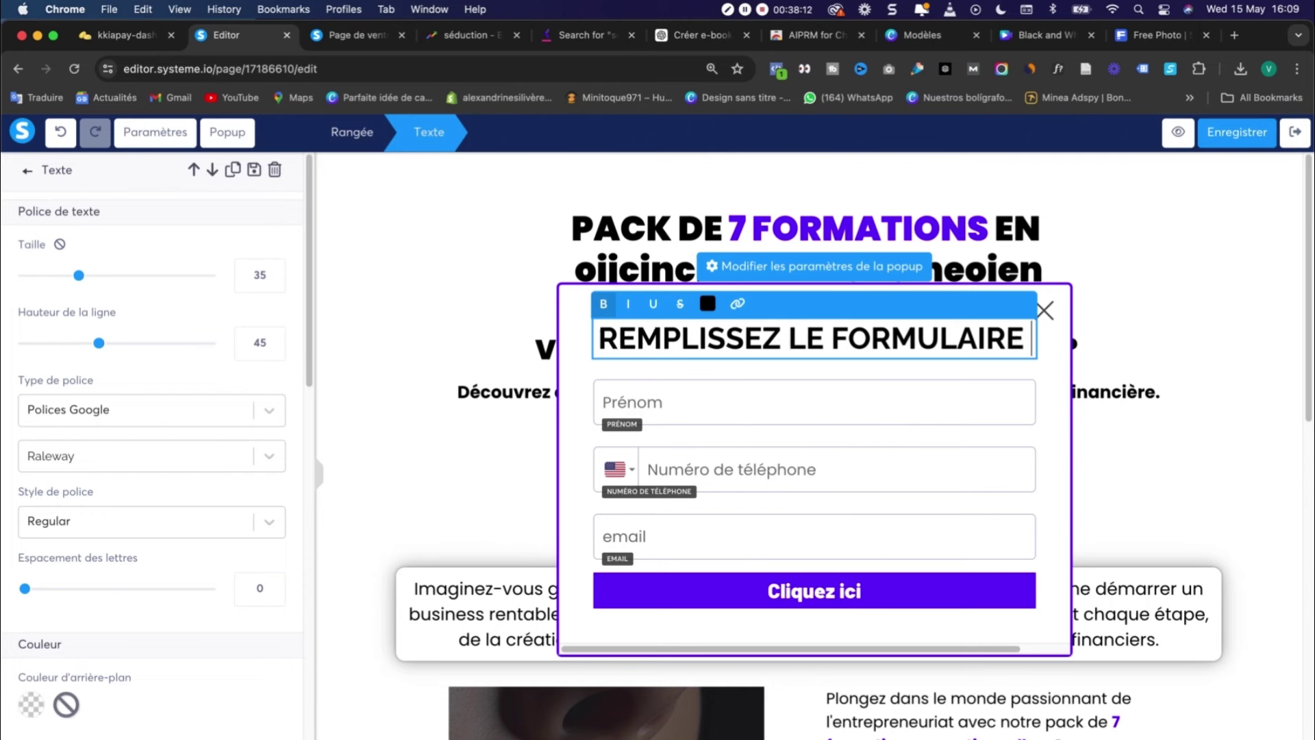
# Step: Select the Cliquez ici button's current FedaPay redirect URL in its settings
pyautogui.click(688, 385)
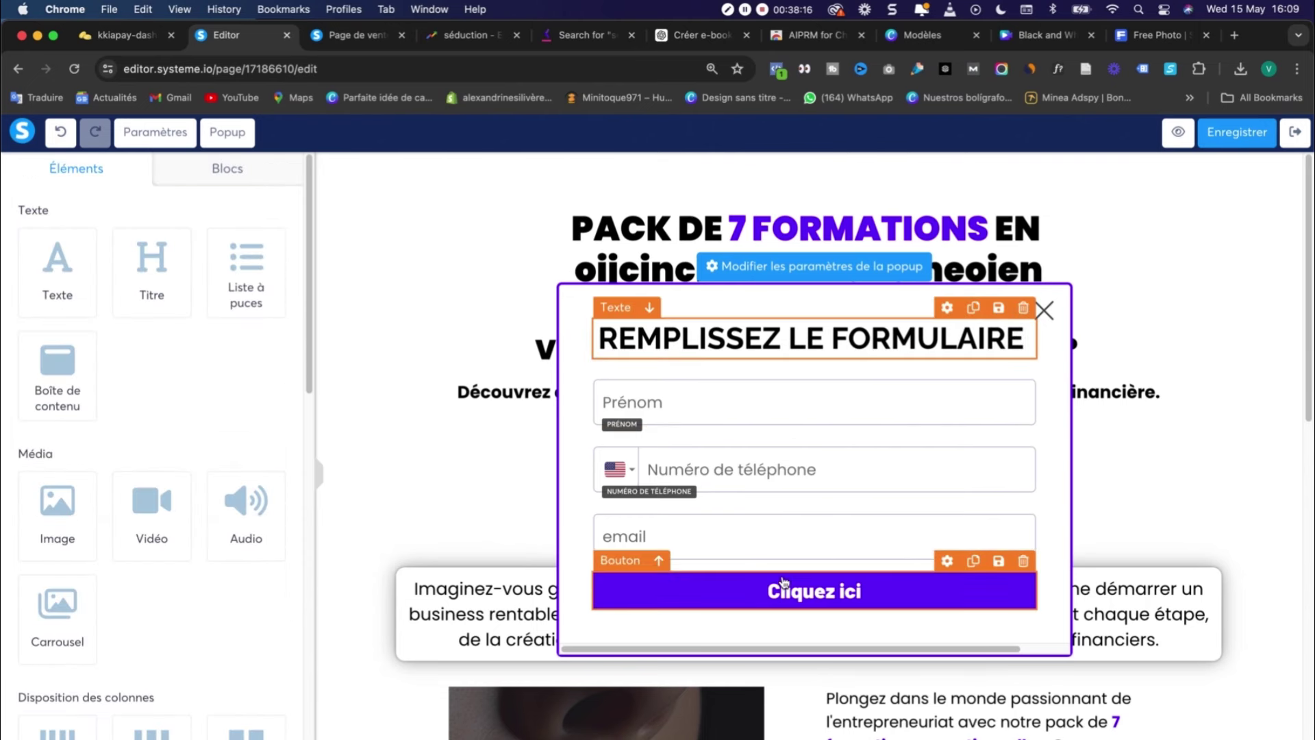
pyautogui.click(846, 598)
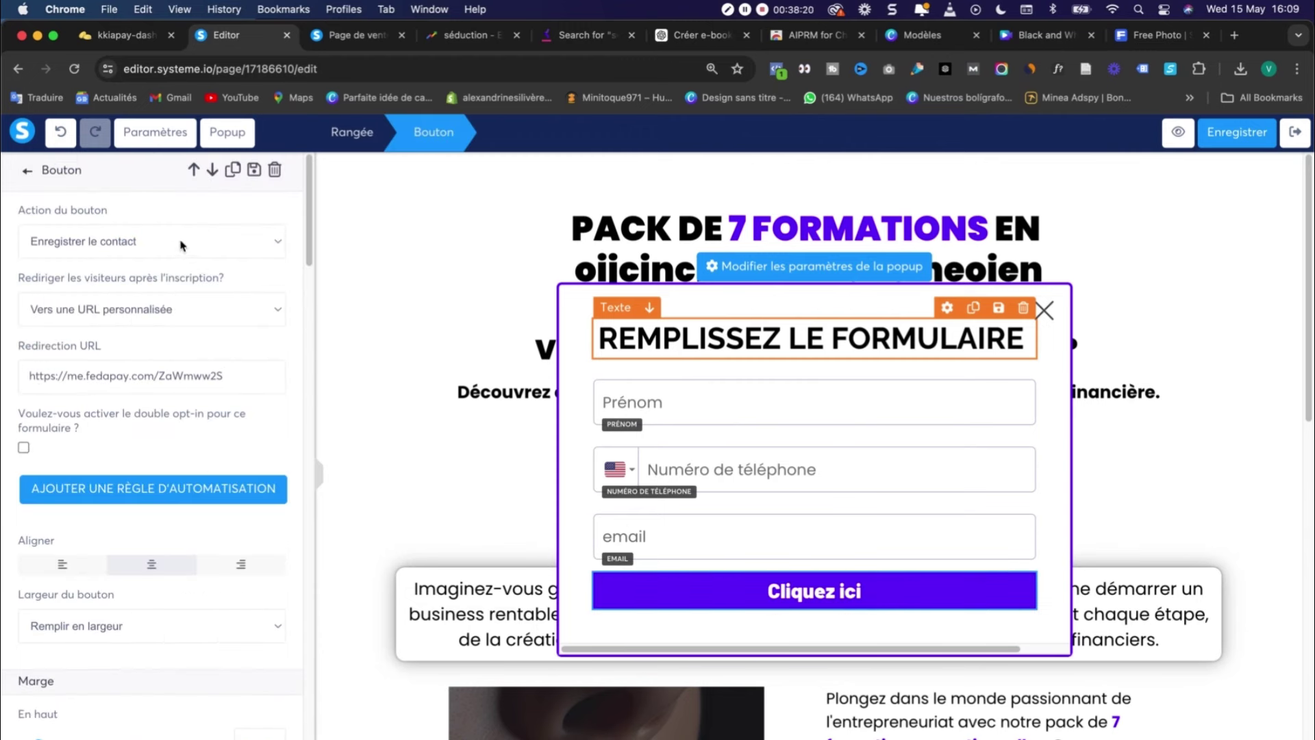
pyautogui.tripleClick(186, 375)
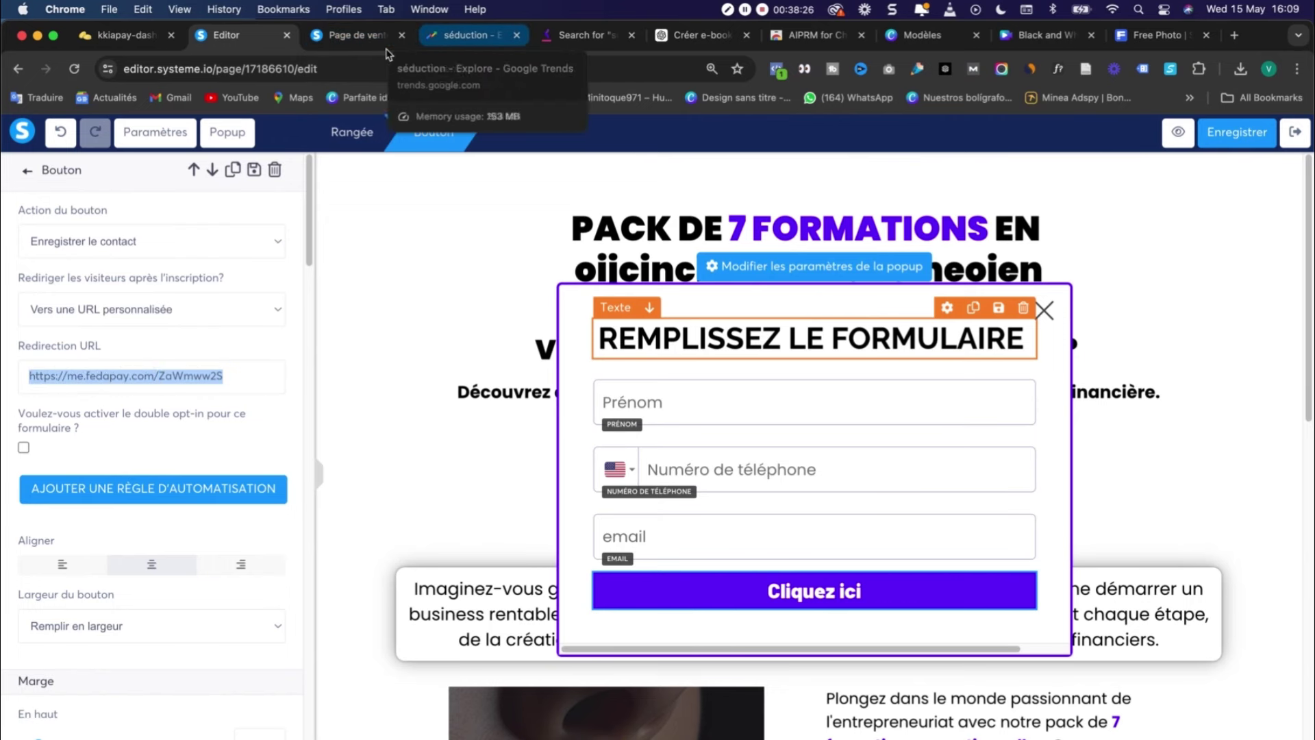
# Step: In KKiaPay Direct, start a reusable multiple-payment link for professional events
pyautogui.click(121, 40)
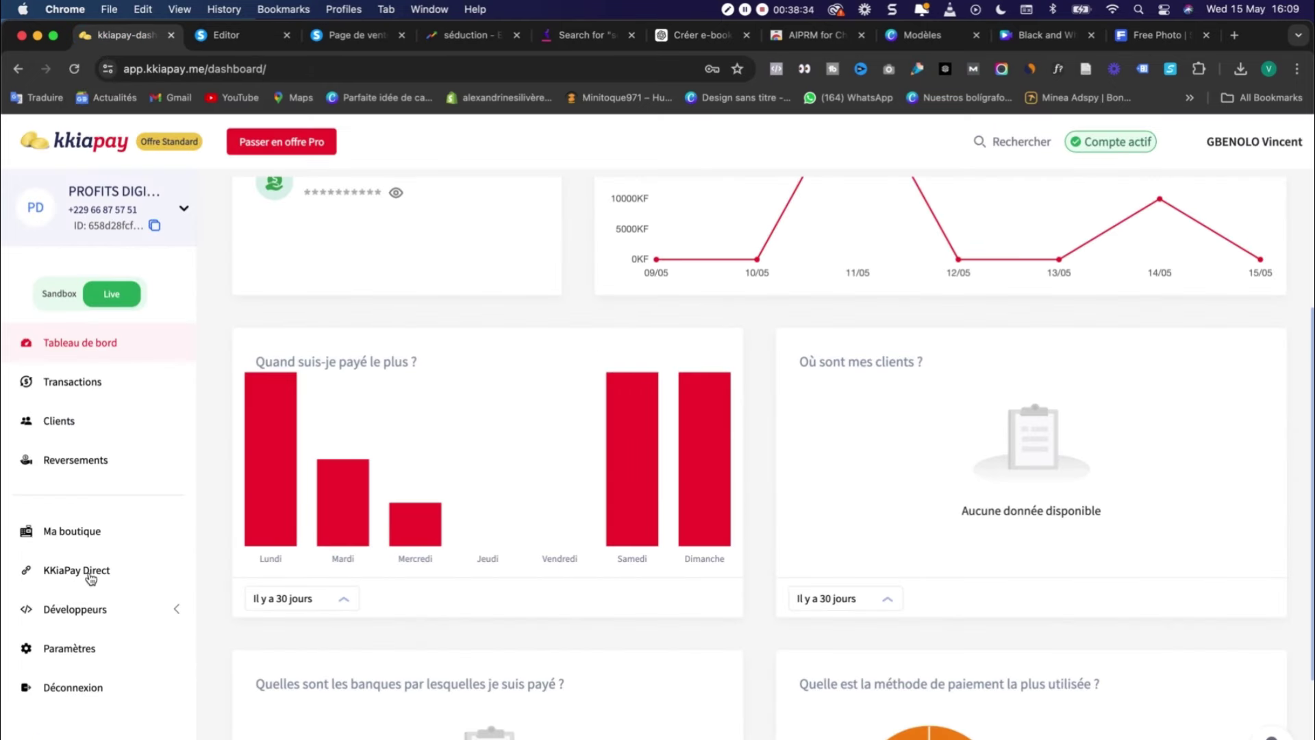
pyautogui.click(90, 579)
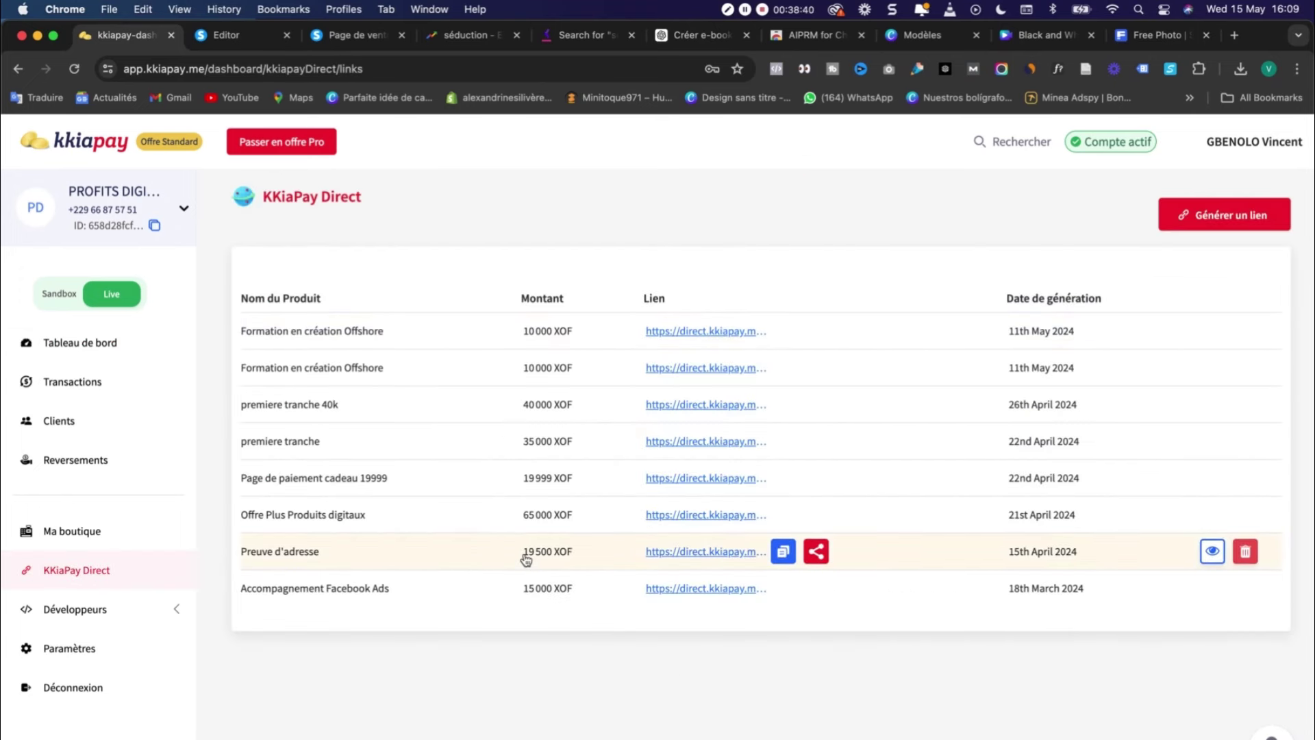
pyautogui.click(1245, 219)
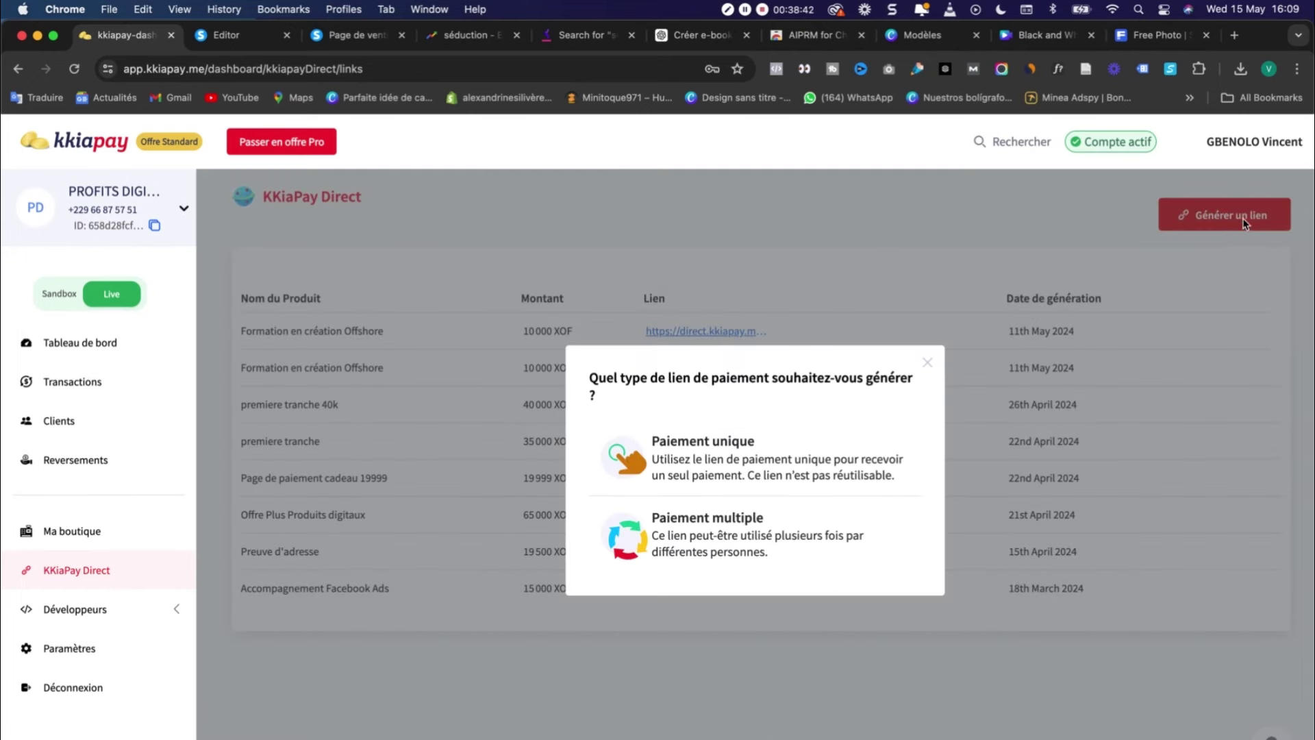
pyautogui.click(726, 542)
pyautogui.click(590, 488)
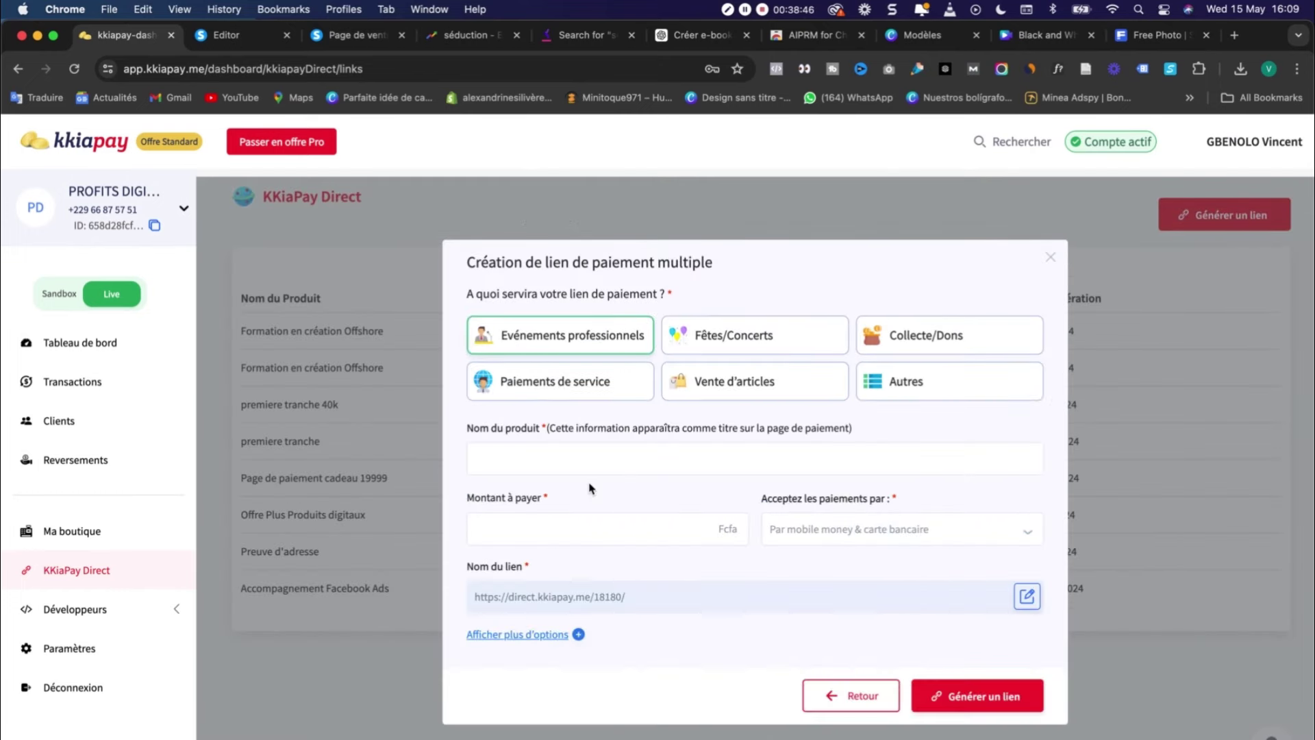
# Step: Enter the product name 'LIVRE DE SÉDUCTION' and the 7000 amount
pyautogui.click(562, 464)
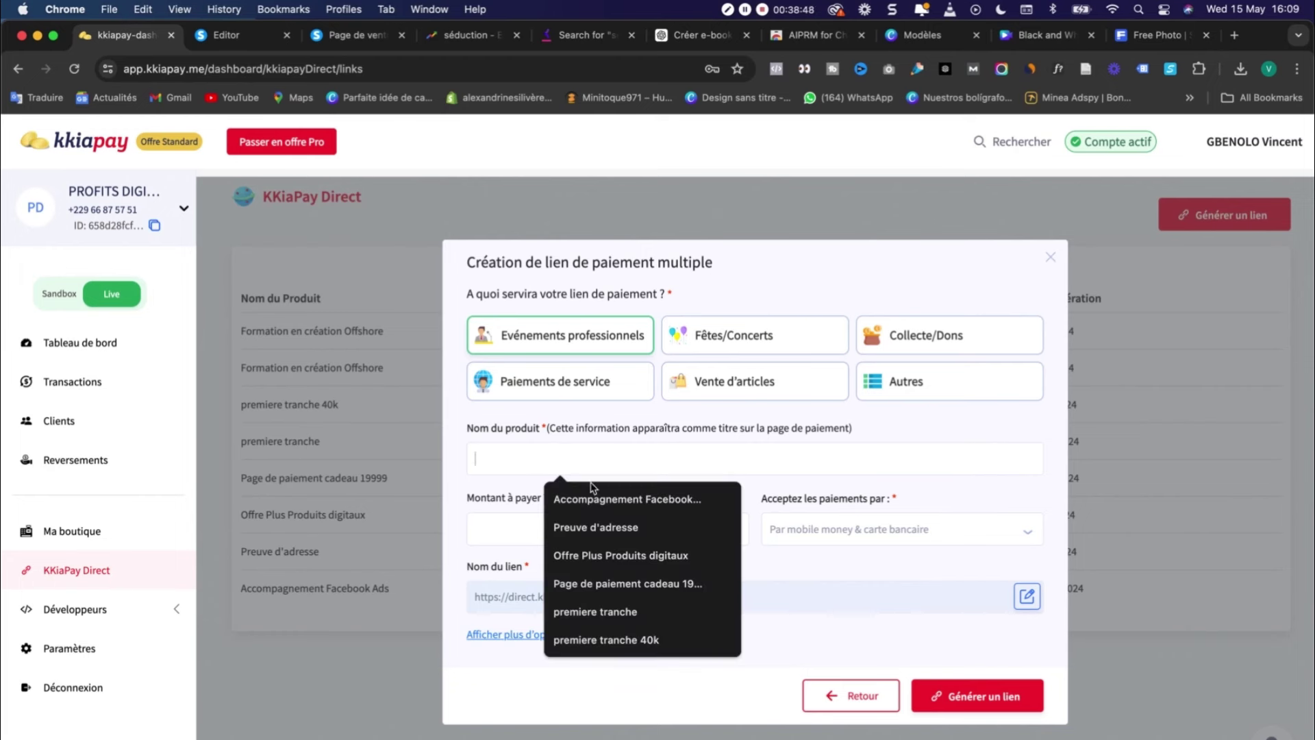
pyautogui.write('LIVRE D SÉ')
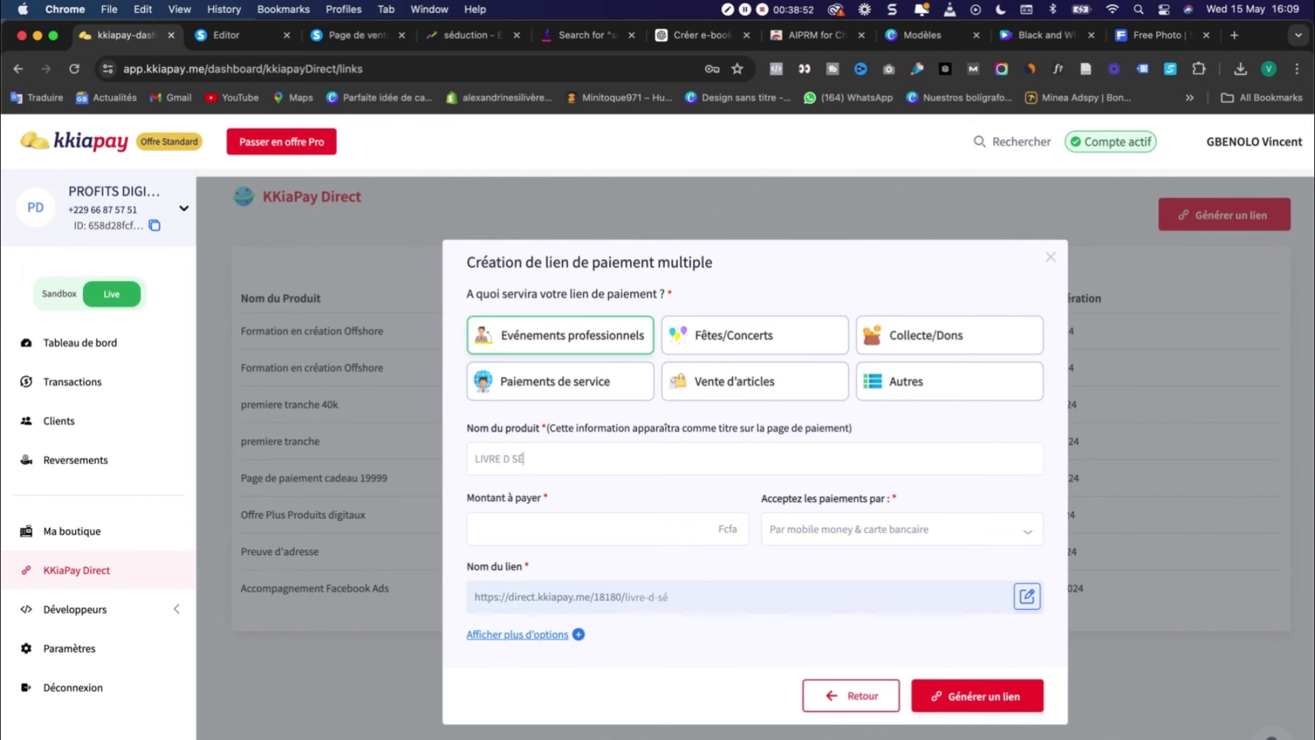
pyautogui.write('DUCTION')
pyautogui.press('super+a')
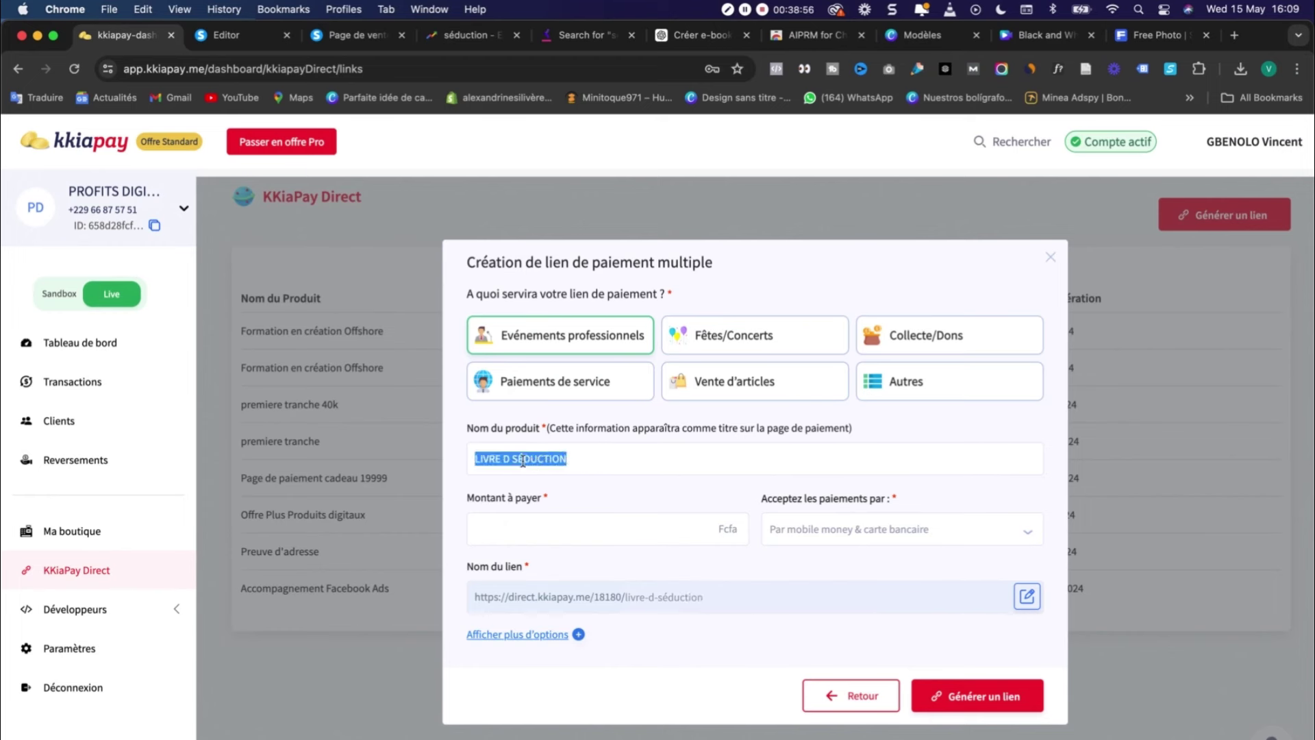
pyautogui.click(512, 459)
pyautogui.write('E')
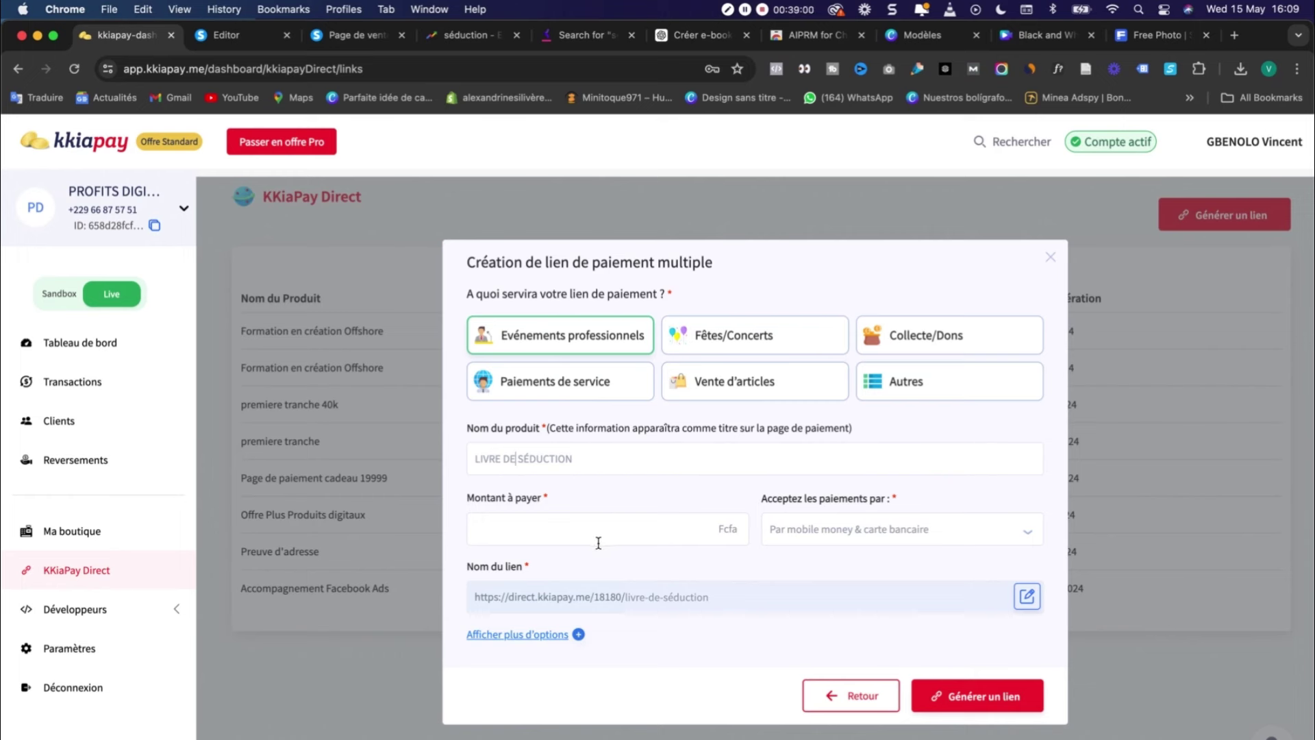
pyautogui.click(580, 535)
pyautogui.write('7000')
pyautogui.tripleClick(556, 462)
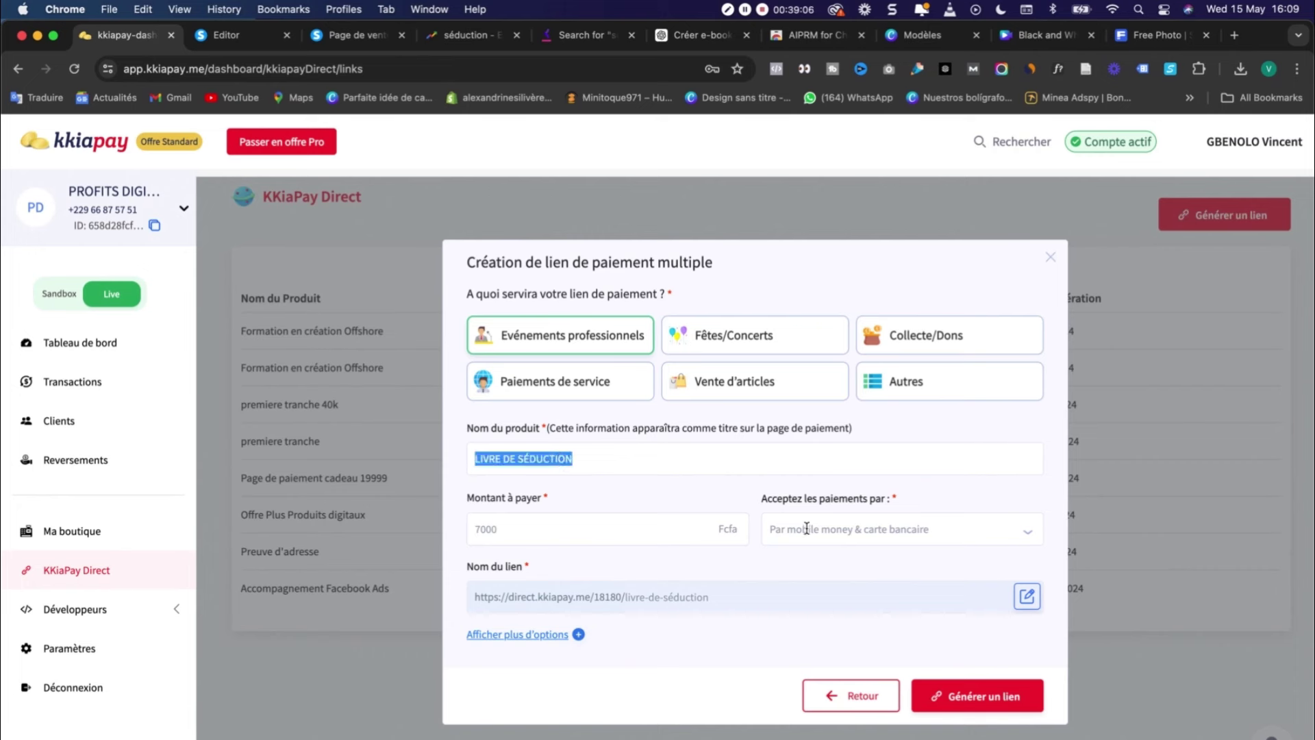
# Step: Keep mobile money and card payments, generate the link, and copy it
pyautogui.click(918, 531)
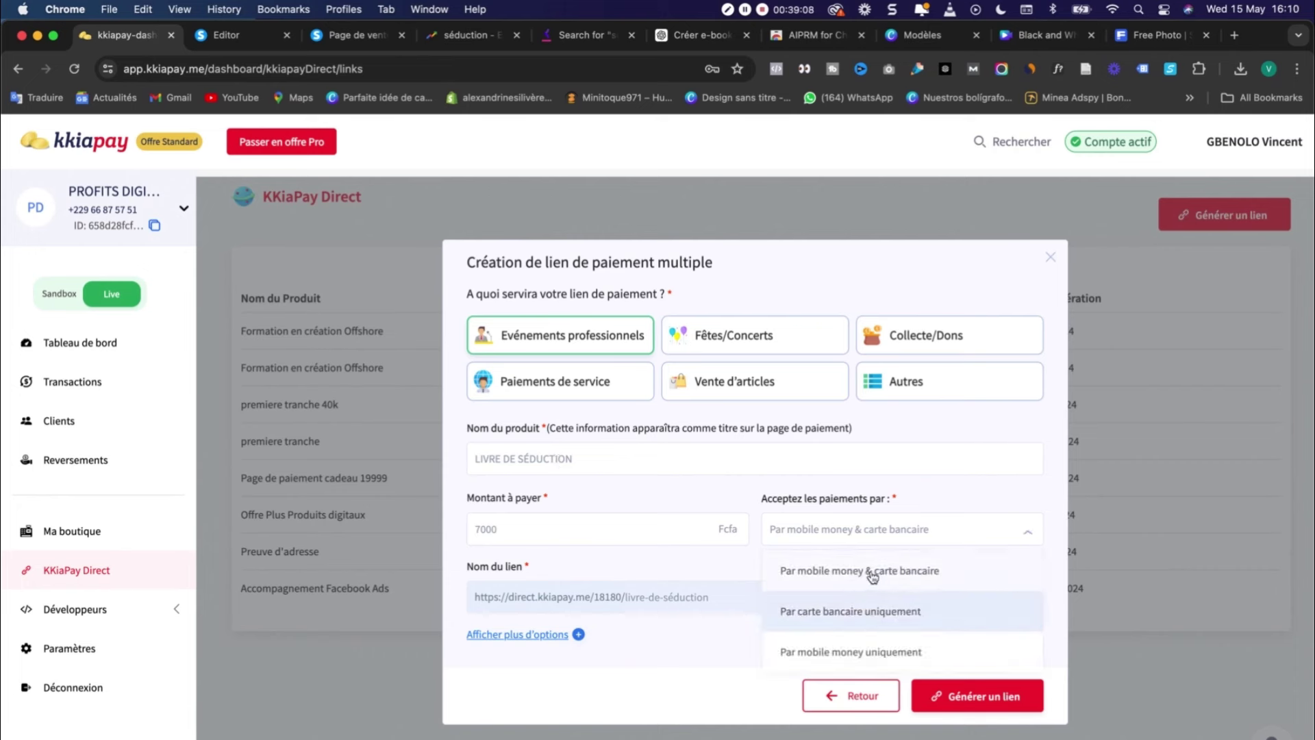
pyautogui.click(873, 574)
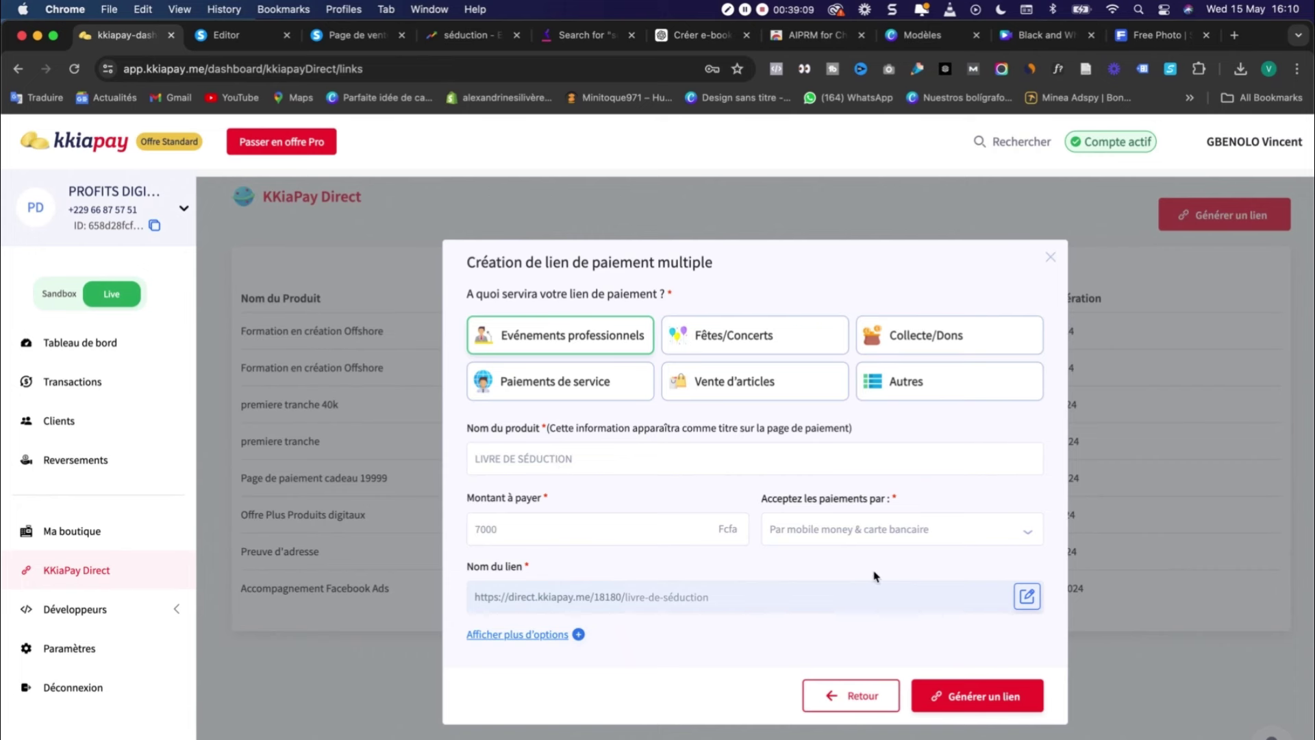
pyautogui.click(986, 699)
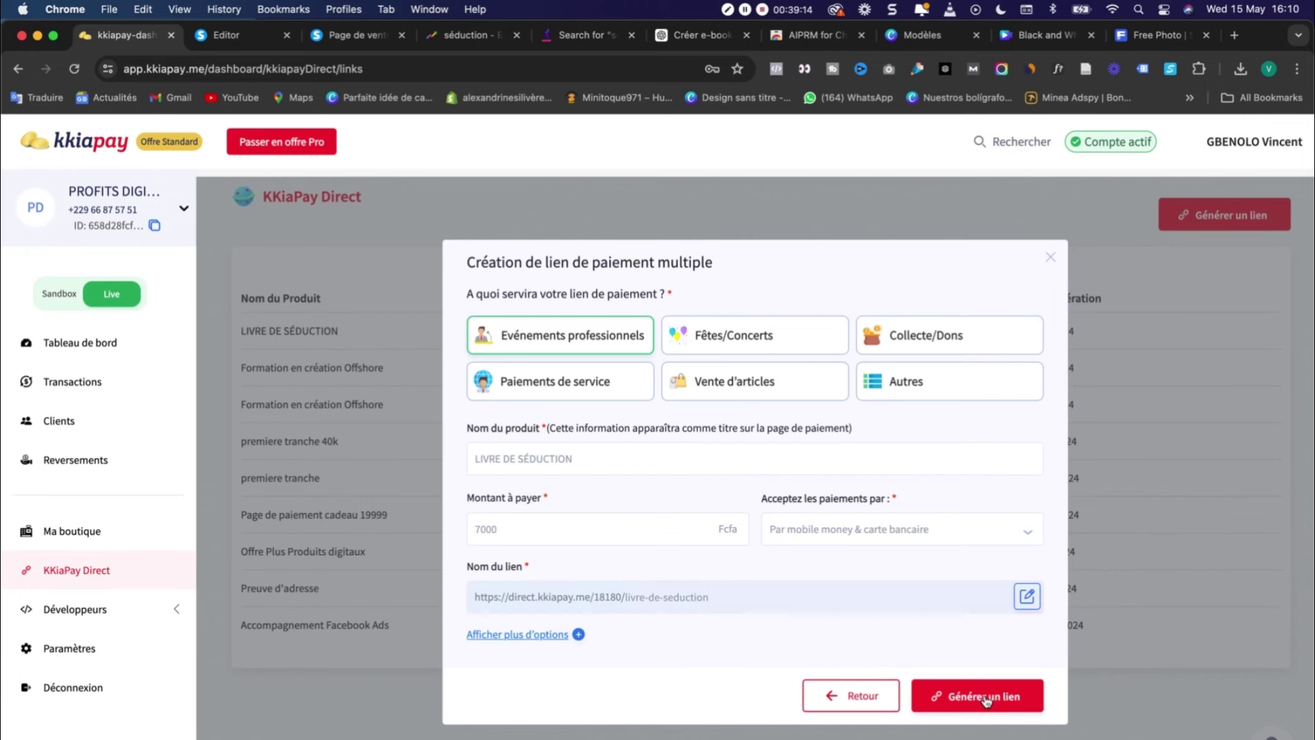
pyautogui.click(993, 698)
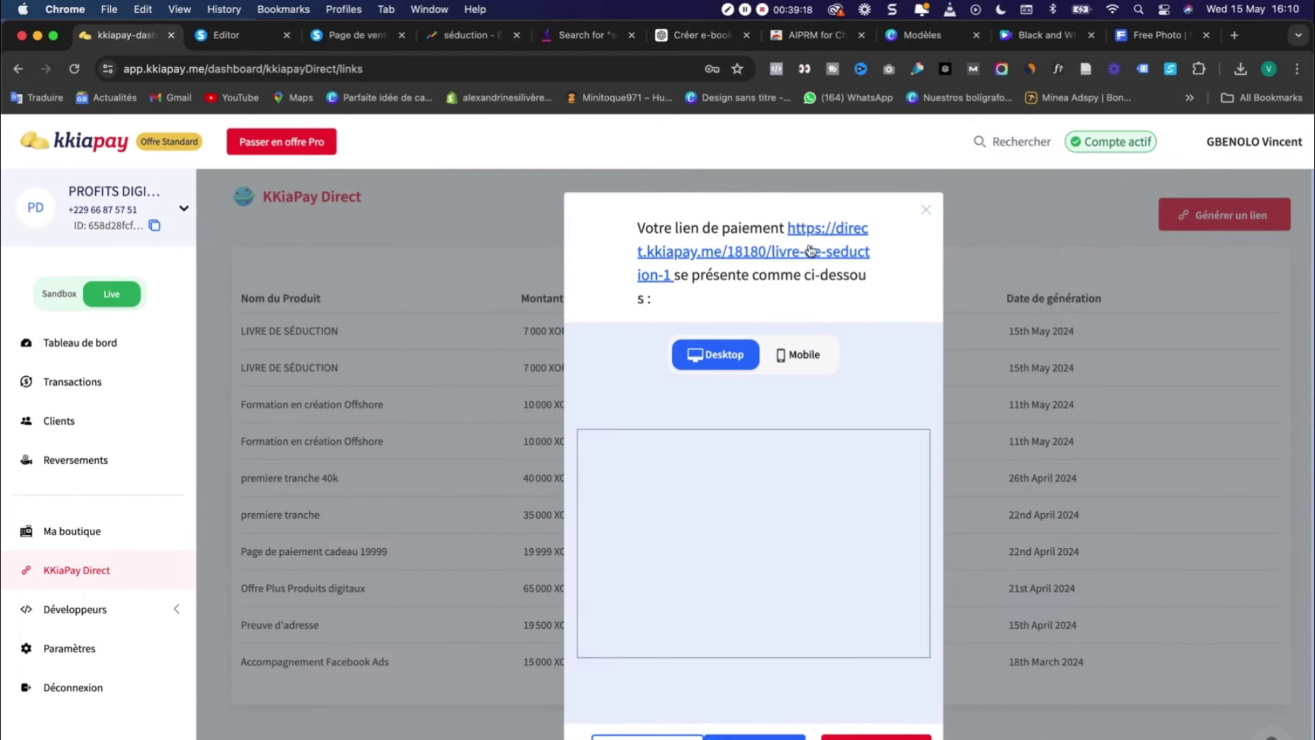
pyautogui.click(778, 734)
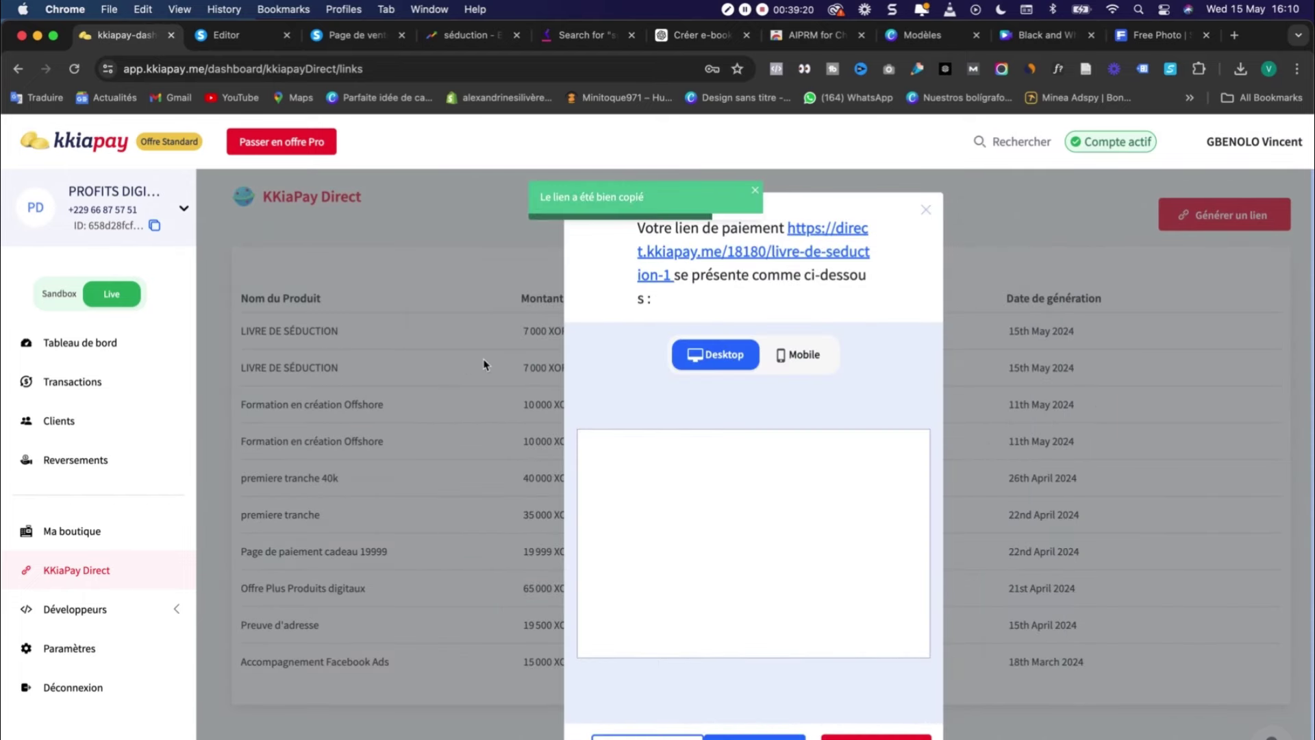
pyautogui.click(226, 35)
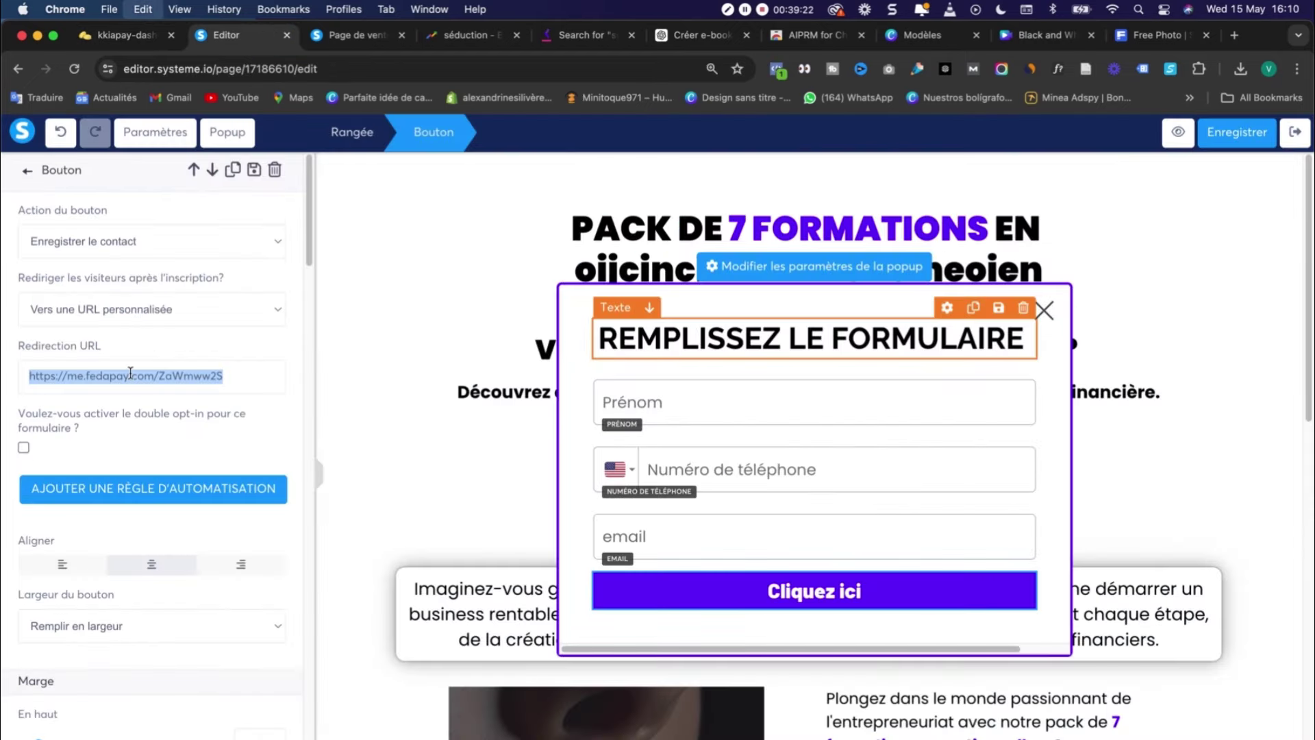
# Step: Paste the KKiaPay link as the button's Redirection URL, save, and open the live page's popup
pyautogui.write('https://direct.kkiapay.me/18180/livre-de-seduction-1')
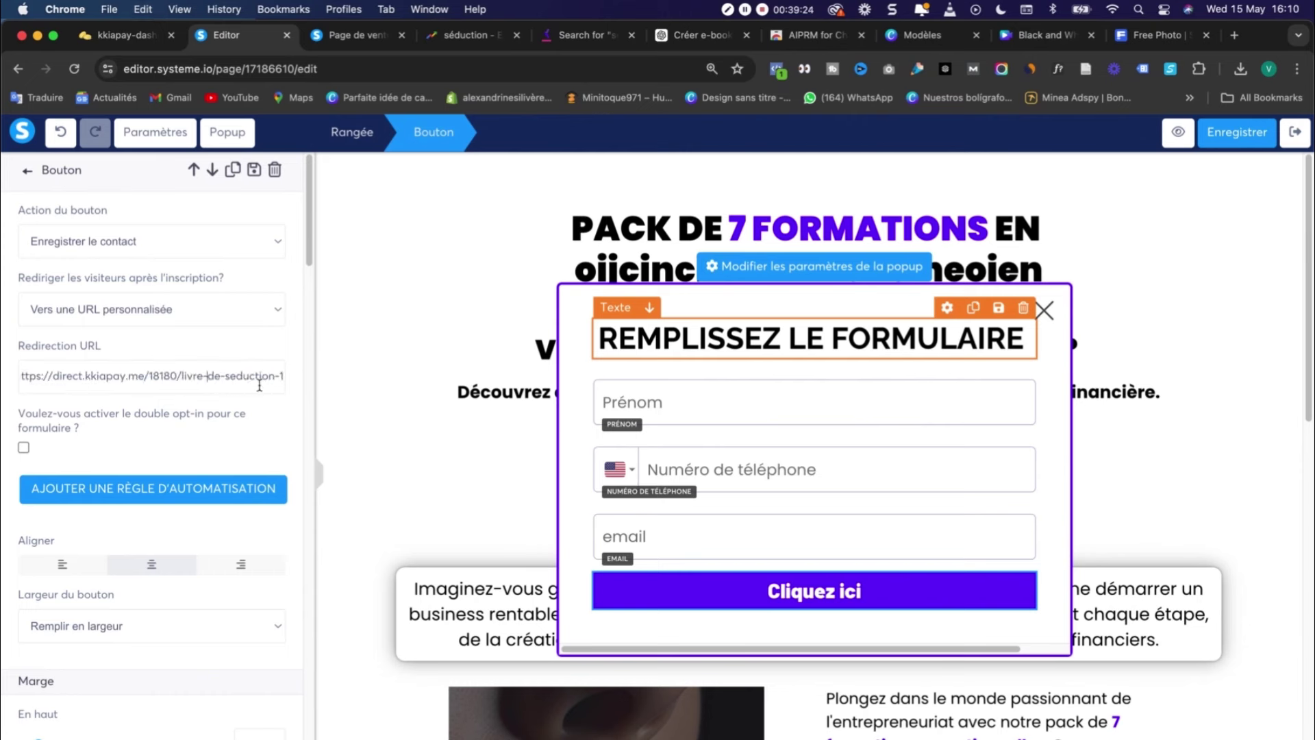
pyautogui.moveTo(236, 376); pyautogui.dragTo(284, 376)
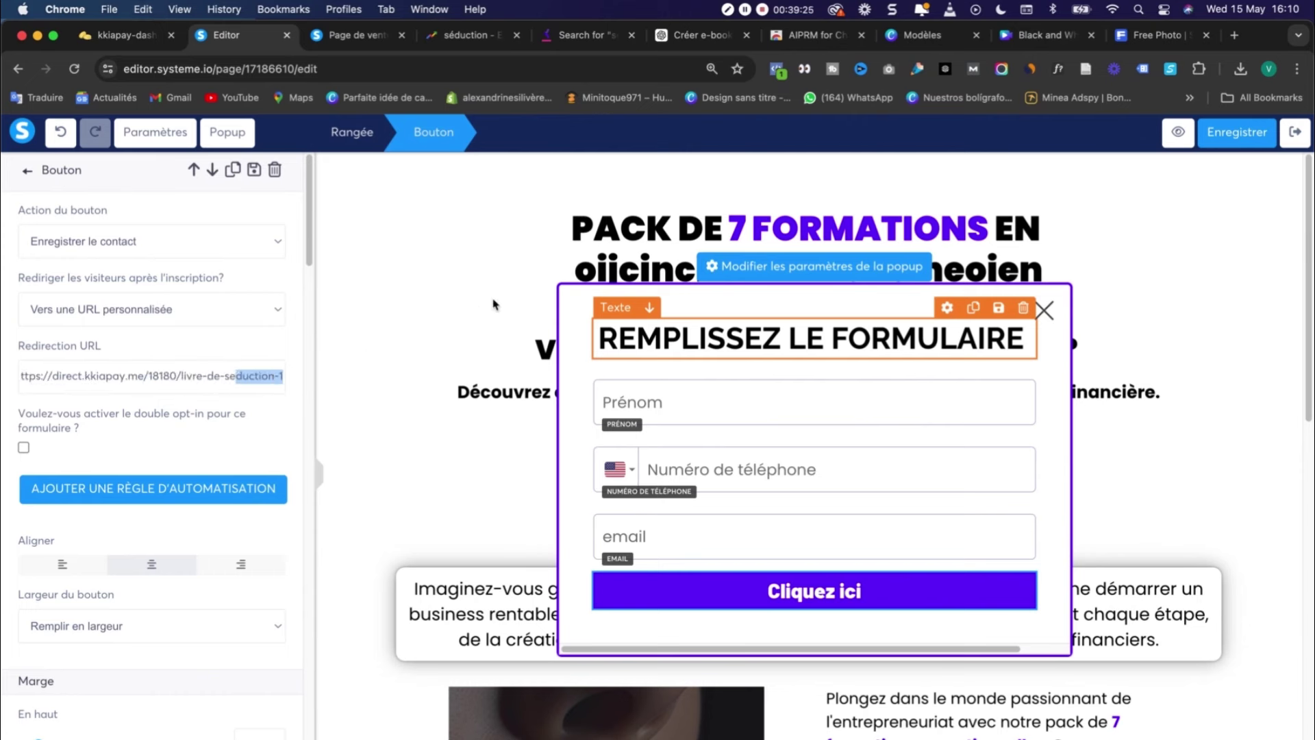
pyautogui.click(1230, 129)
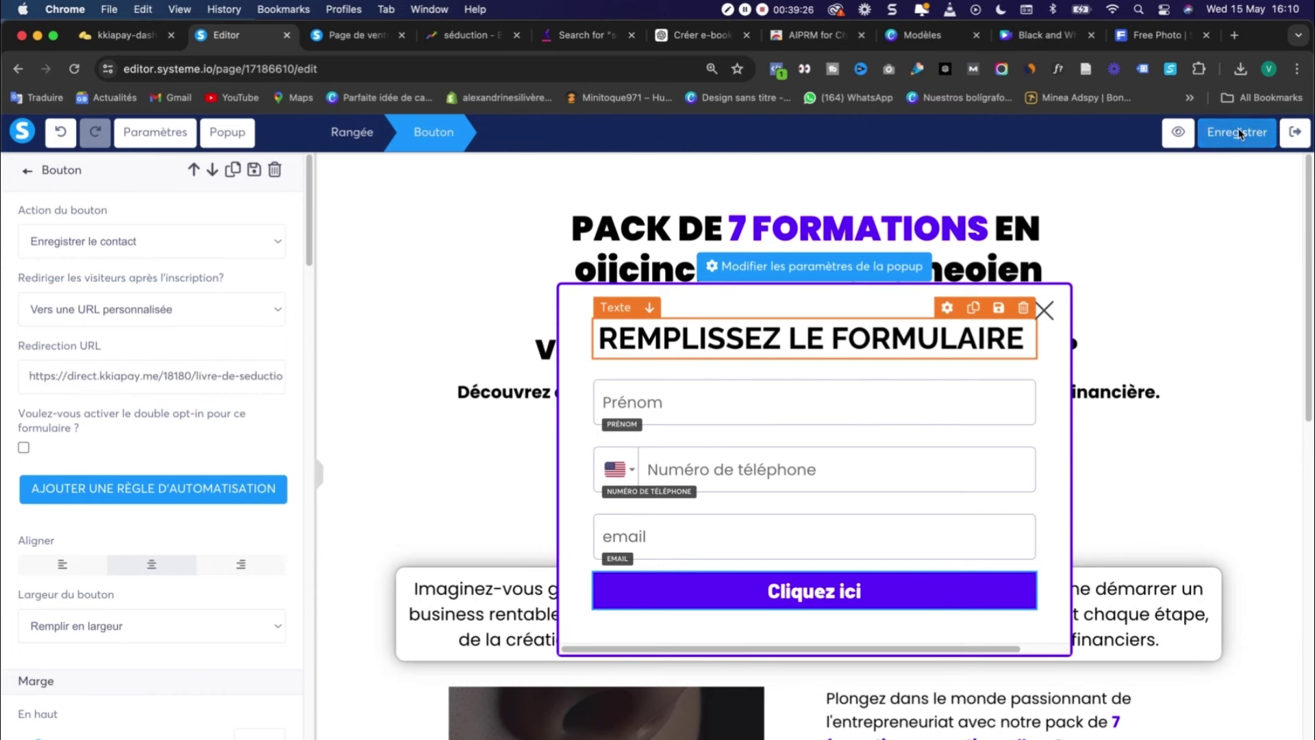
pyautogui.click(368, 45)
pyautogui.click(696, 317)
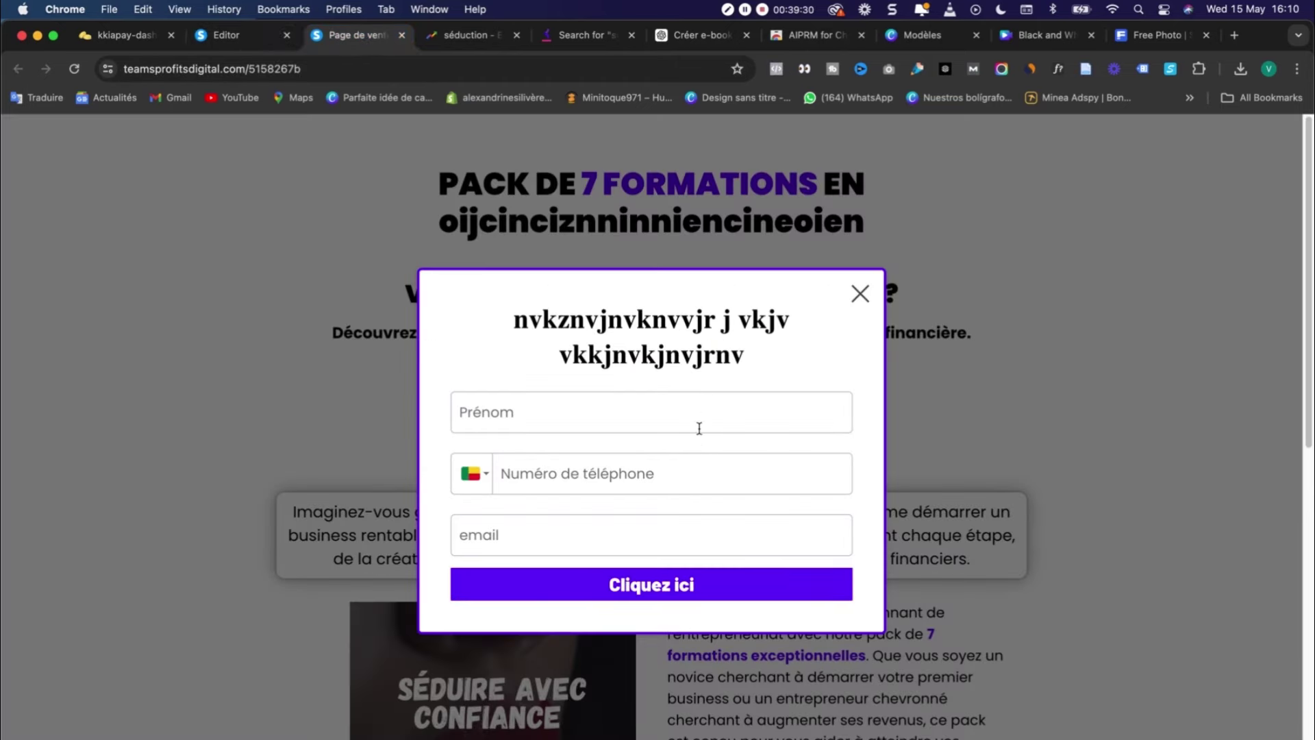
# Step: Autofill the popup's first name, phone number and e-mail fields
pyautogui.click(700, 428)
pyautogui.click(620, 484)
pyautogui.click(618, 473)
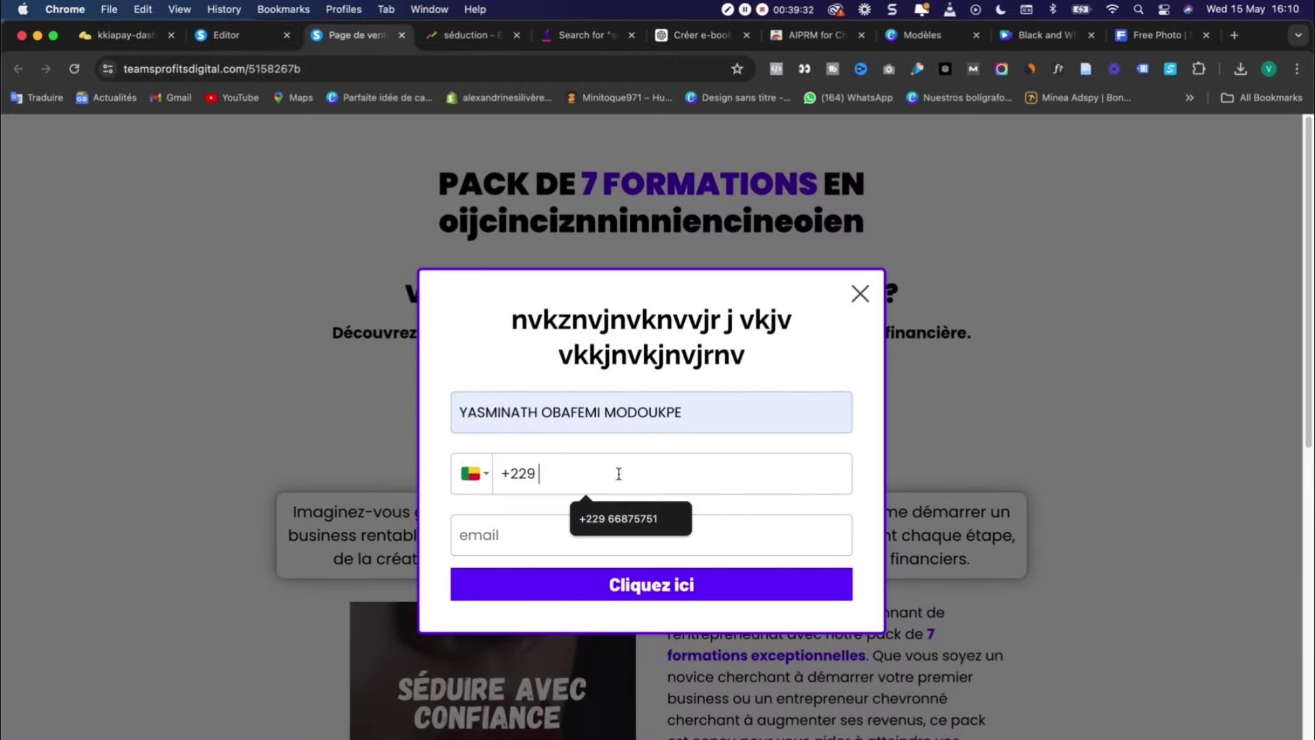
pyautogui.click(602, 527)
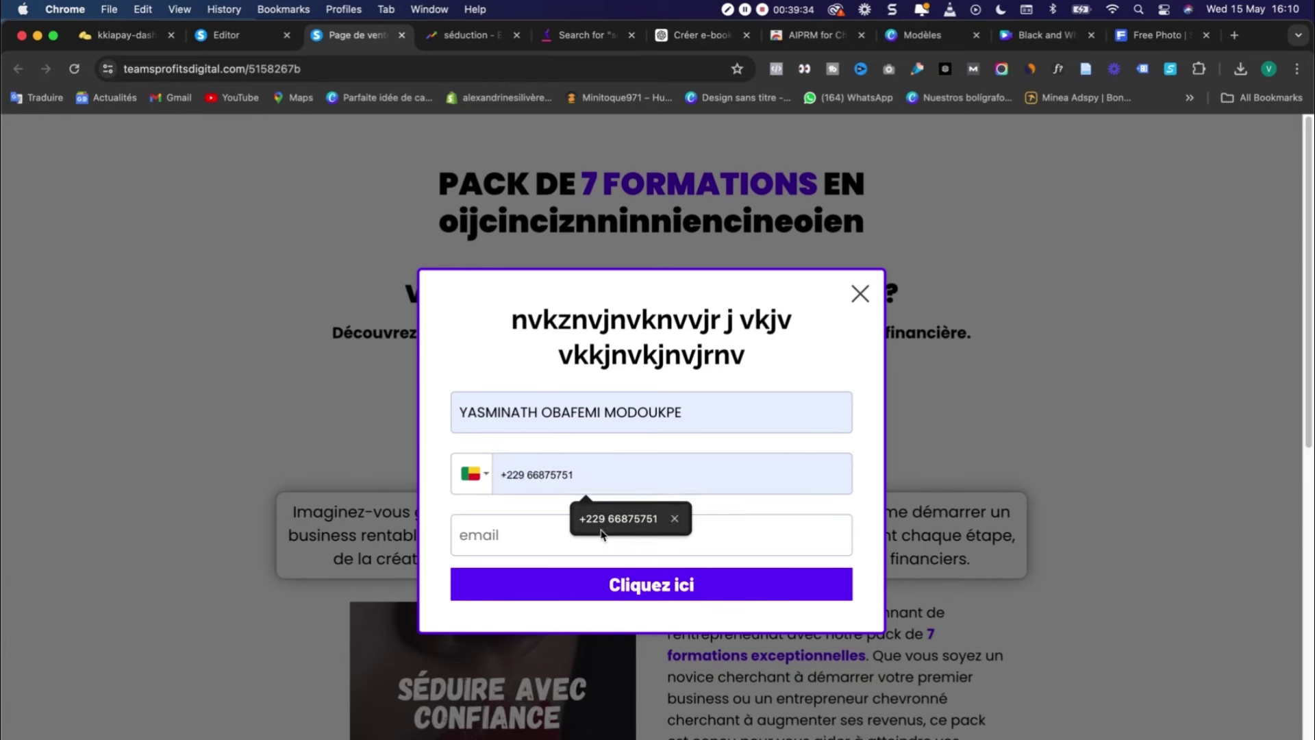
pyautogui.click(569, 541)
pyautogui.click(578, 580)
# Step: Submit the form, which still goes to FedaPay, then open a fresh editor preview
pyautogui.click(580, 596)
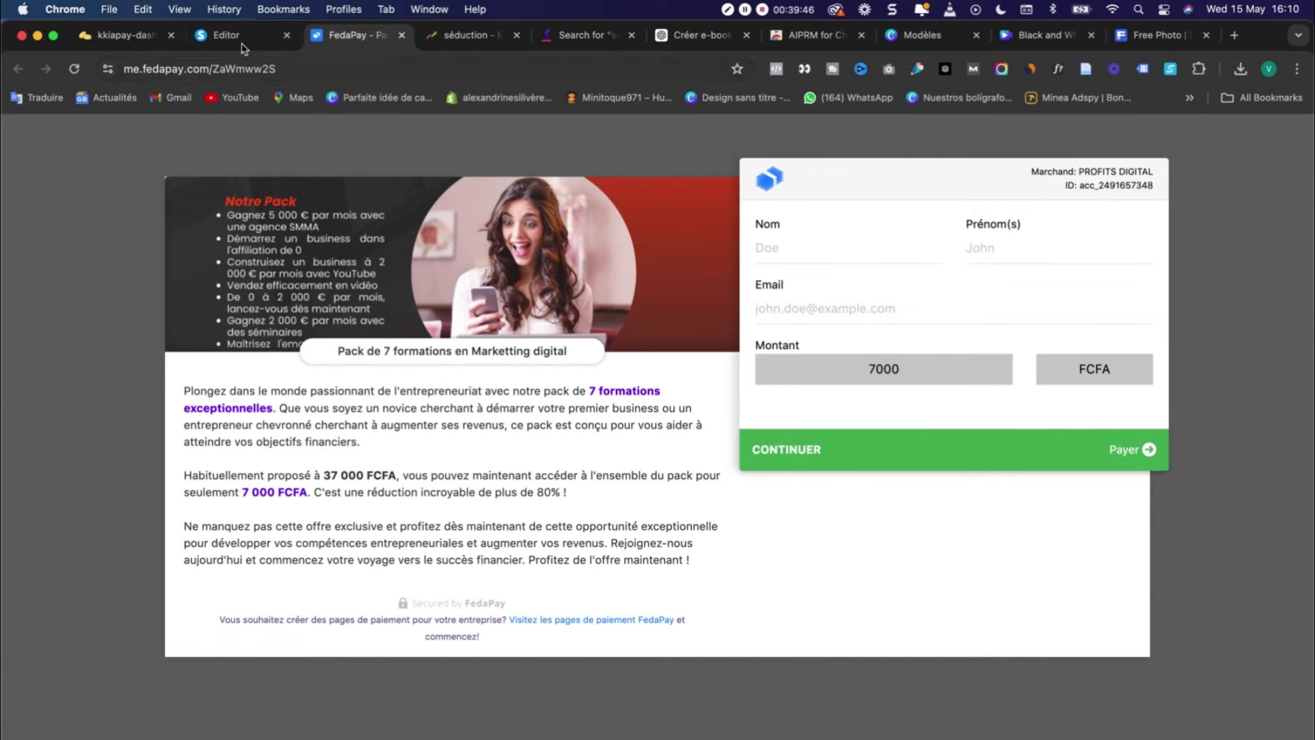
pyautogui.click(274, 35)
pyautogui.click(1178, 132)
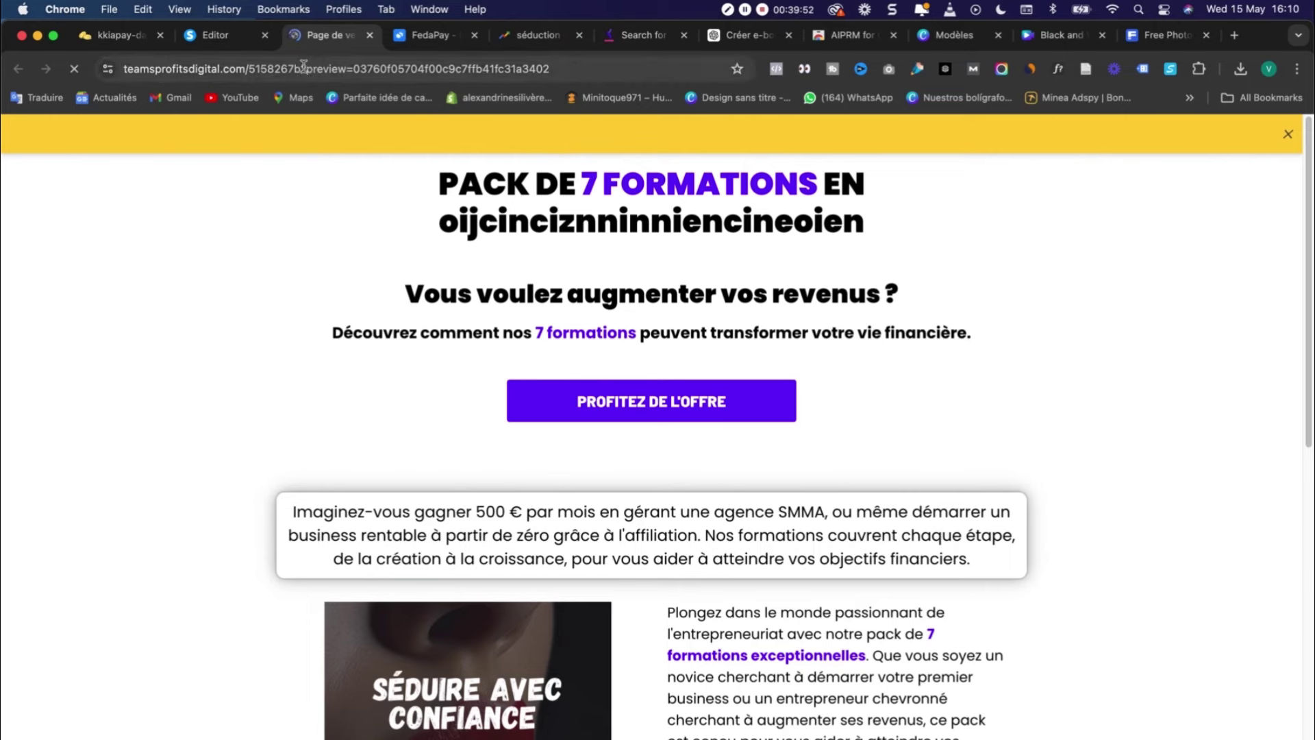
# Step: Load the sales page without '?preview=…' and open the signup popup
pyautogui.moveTo(296, 69); pyautogui.dragTo(616, 69)
pyautogui.press('BackSpace')
pyautogui.press('Return')
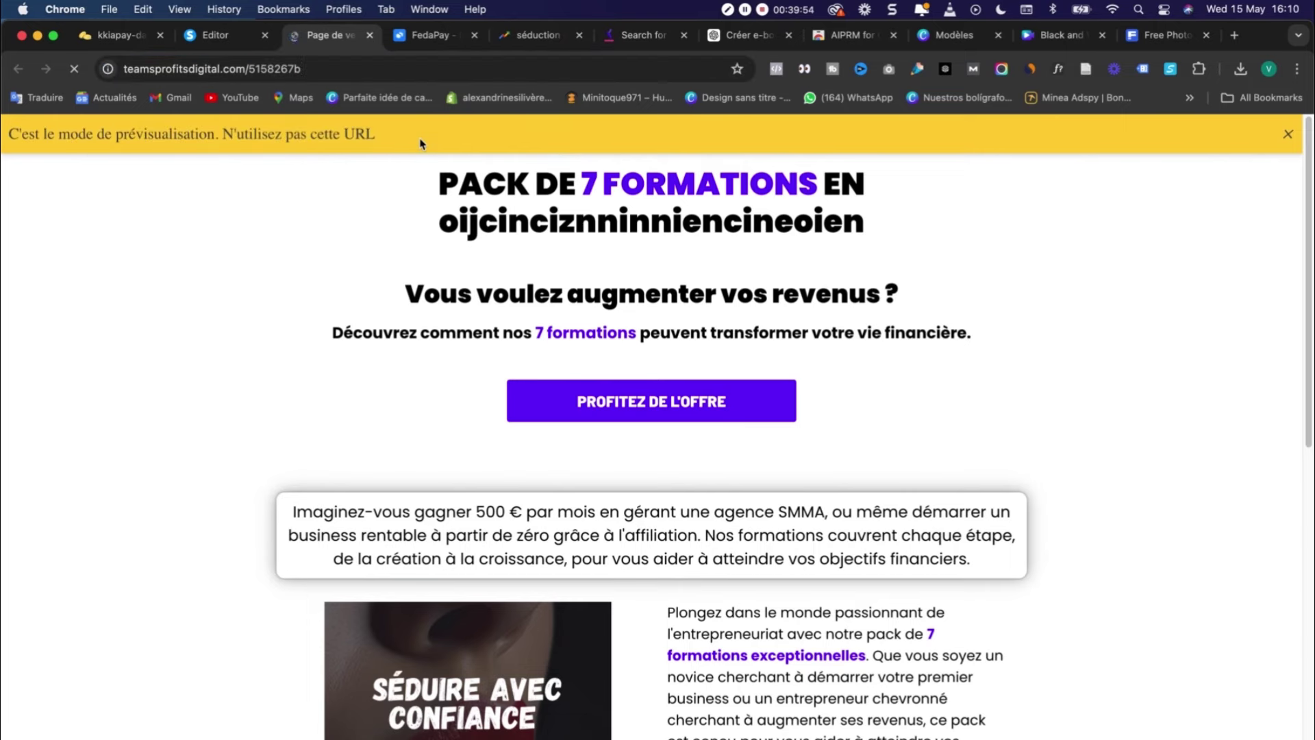
pyautogui.click(688, 408)
# Step: Autofill first name, phone and e-mail, then submit to reach the KKiaPay checkout
pyautogui.click(645, 390)
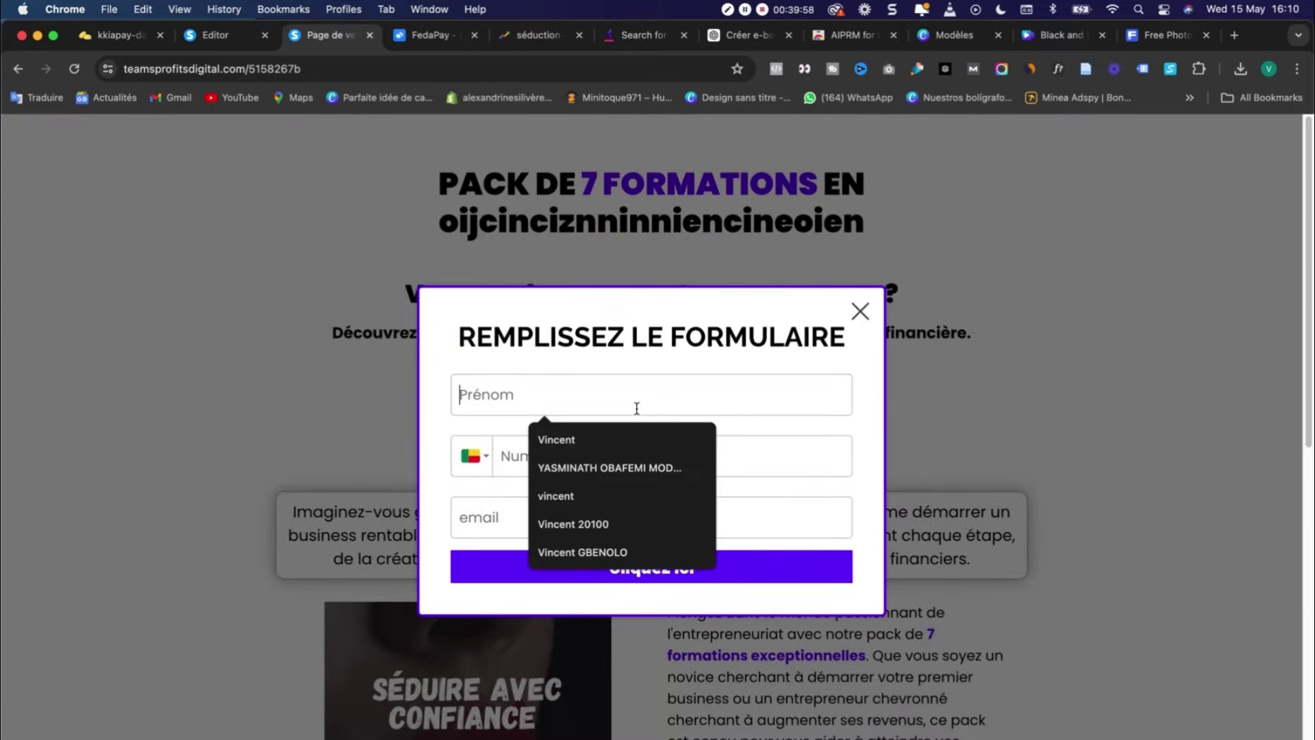
pyautogui.click(618, 442)
pyautogui.click(617, 453)
pyautogui.click(608, 500)
pyautogui.click(589, 510)
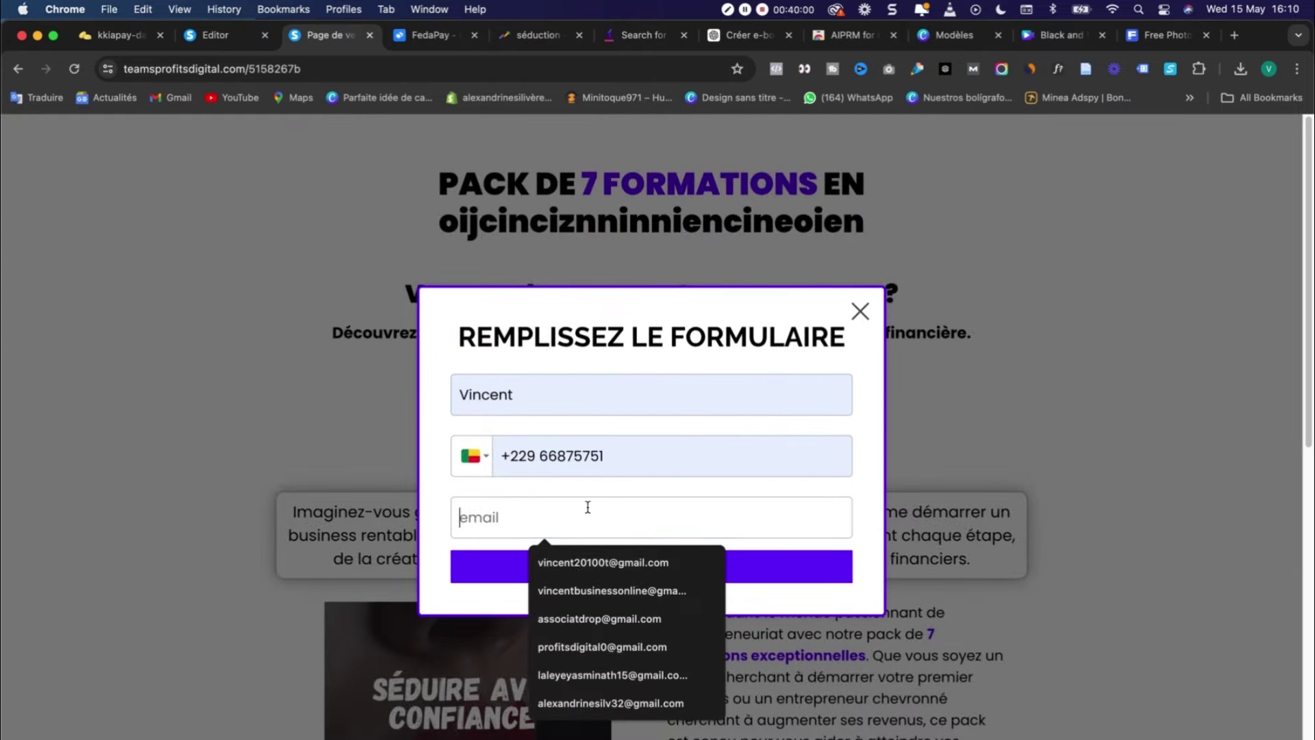
pyautogui.click(580, 583)
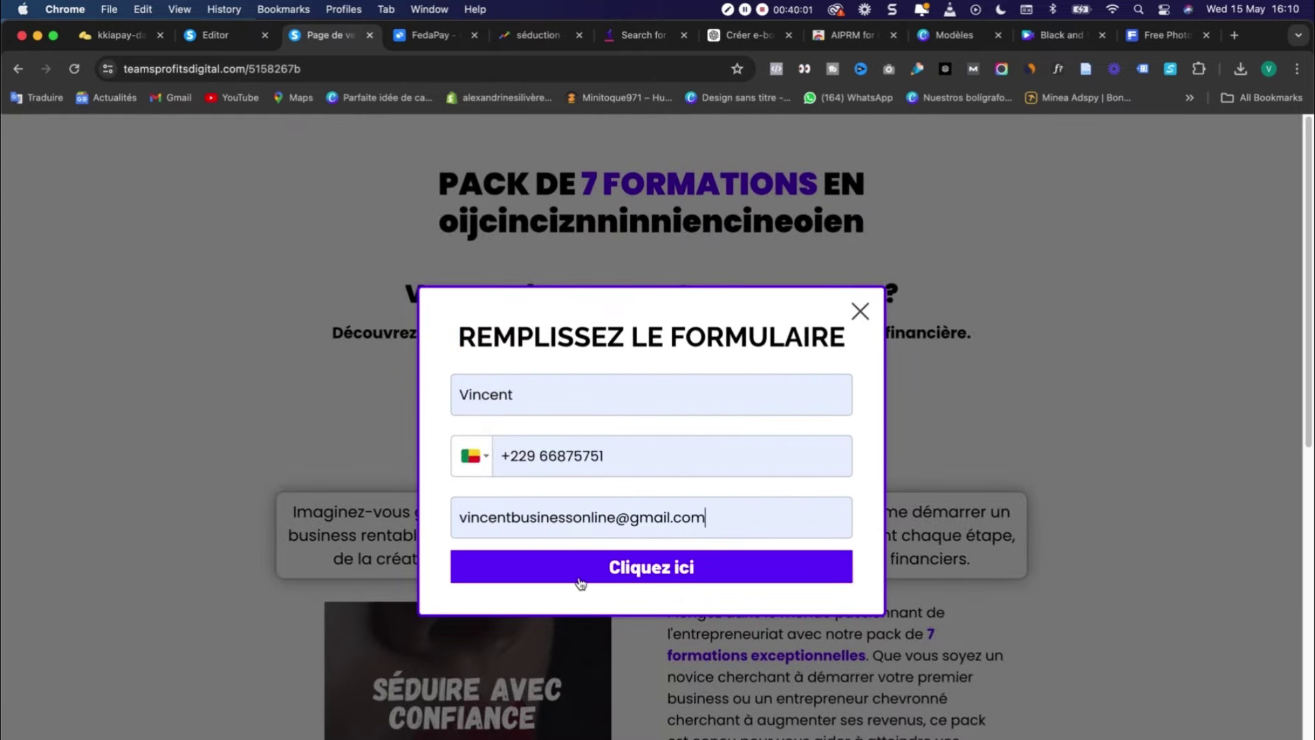
pyautogui.click(633, 565)
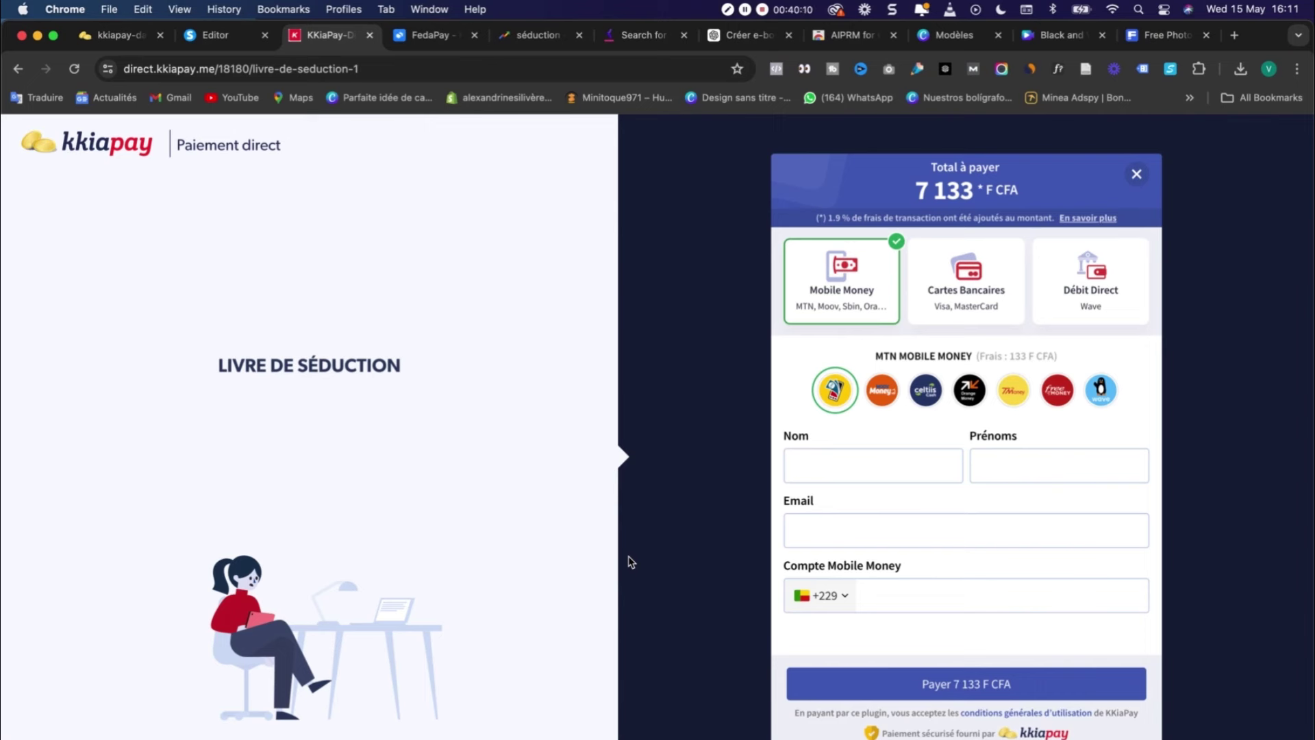
# Step: Cycle through Moov, Celtiis, Orange, TMoney, Free and Wave to compare fees
pyautogui.doubleClick(317, 370)
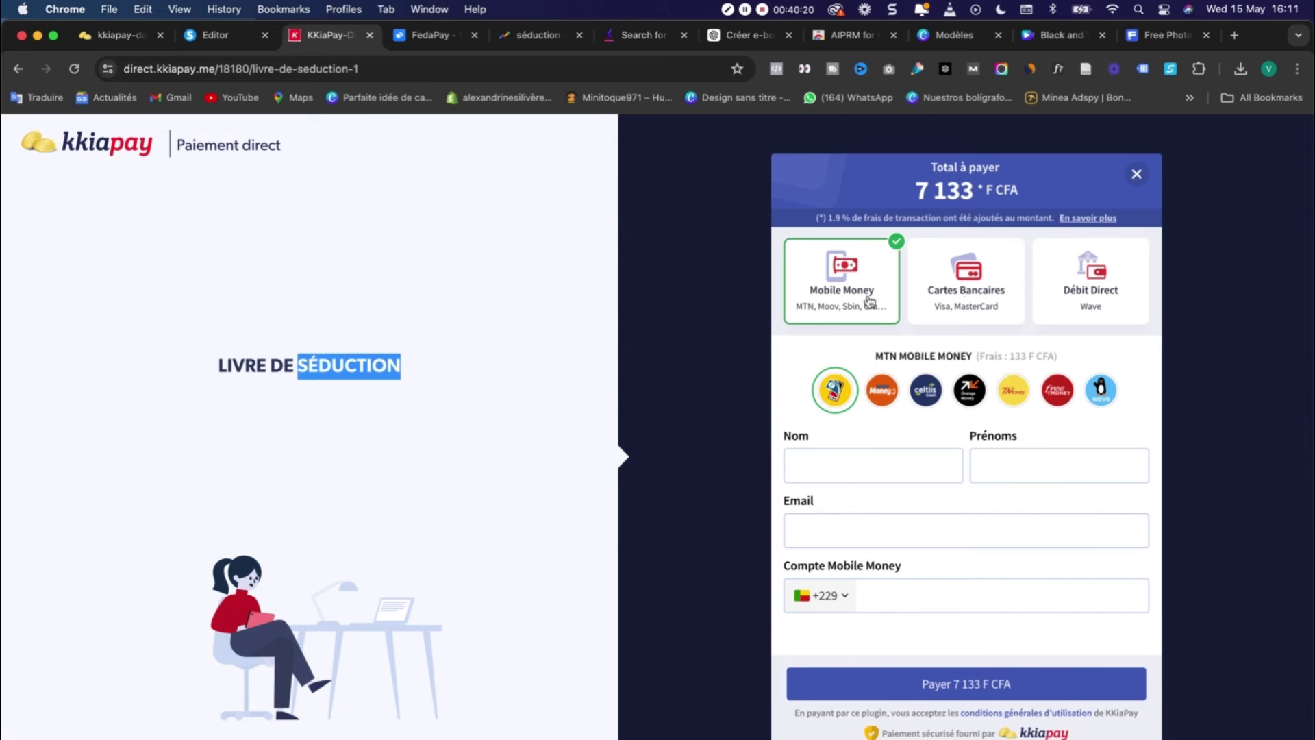
pyautogui.click(887, 398)
pyautogui.click(926, 397)
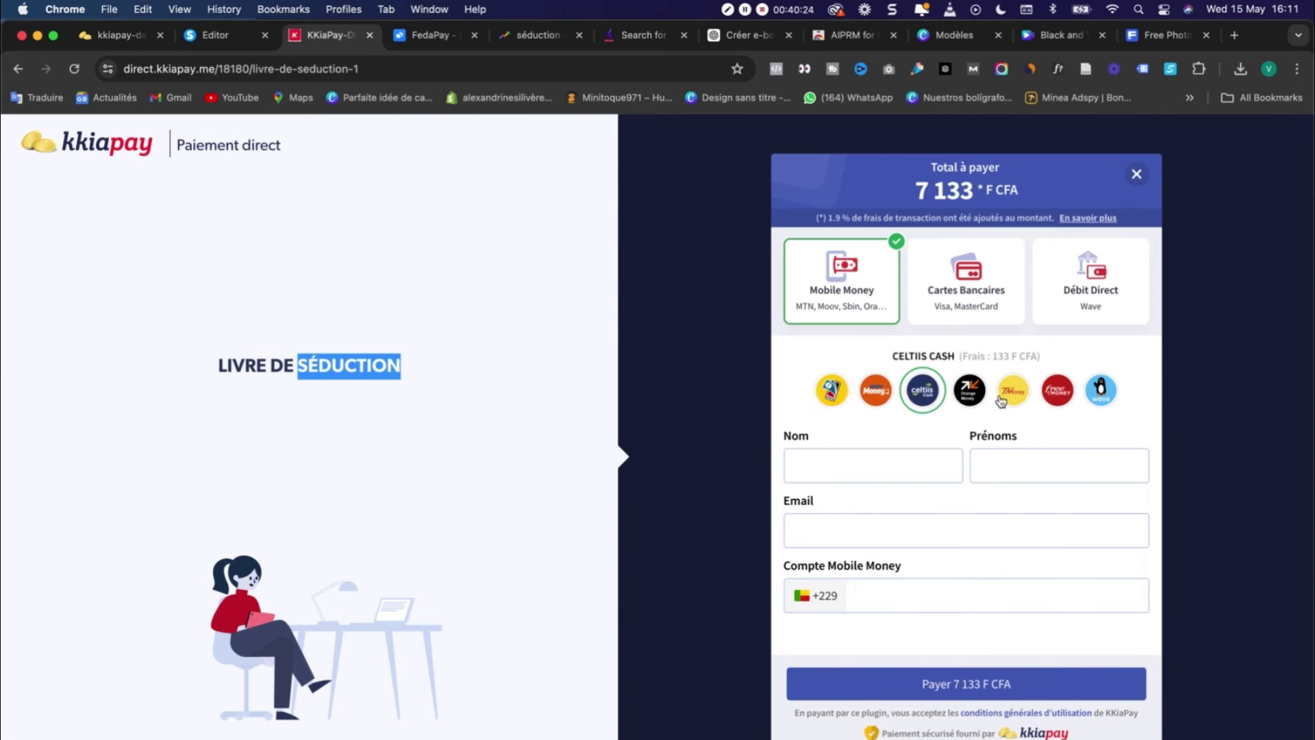
pyautogui.click(970, 392)
pyautogui.click(1014, 392)
pyautogui.click(1055, 392)
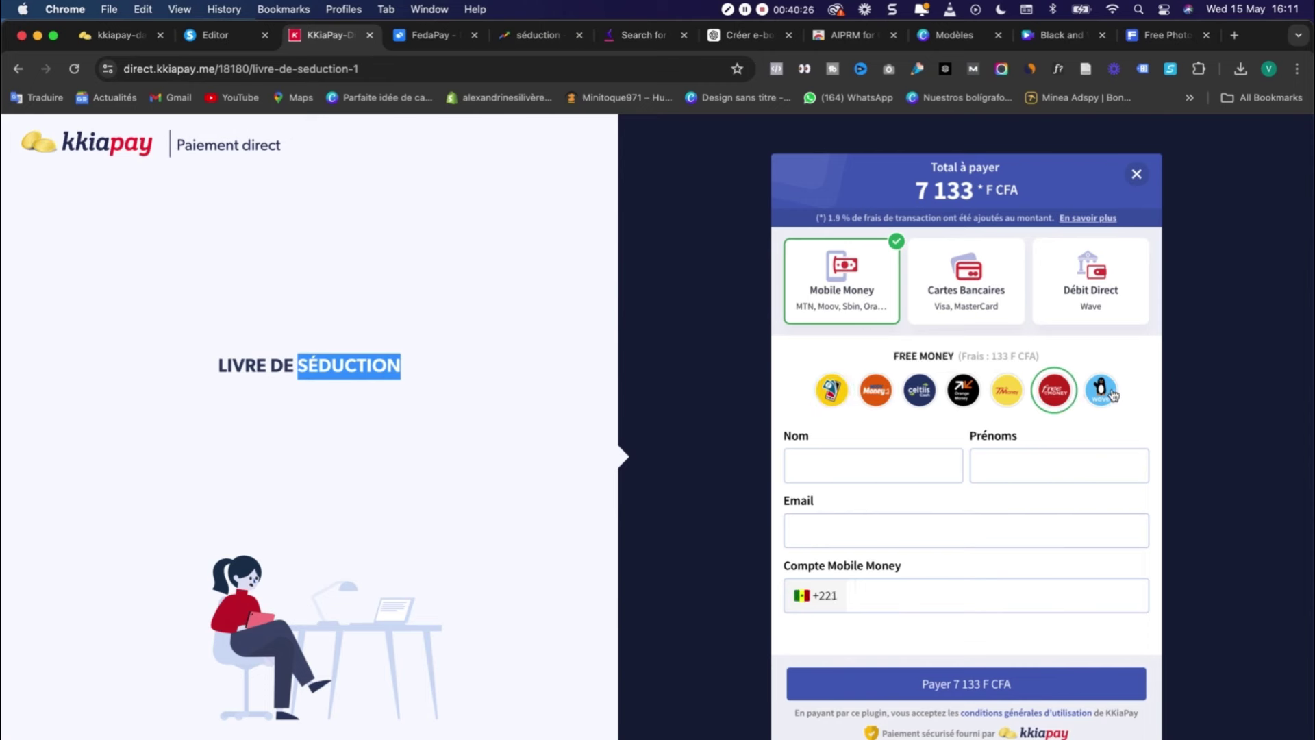
pyautogui.click(1099, 390)
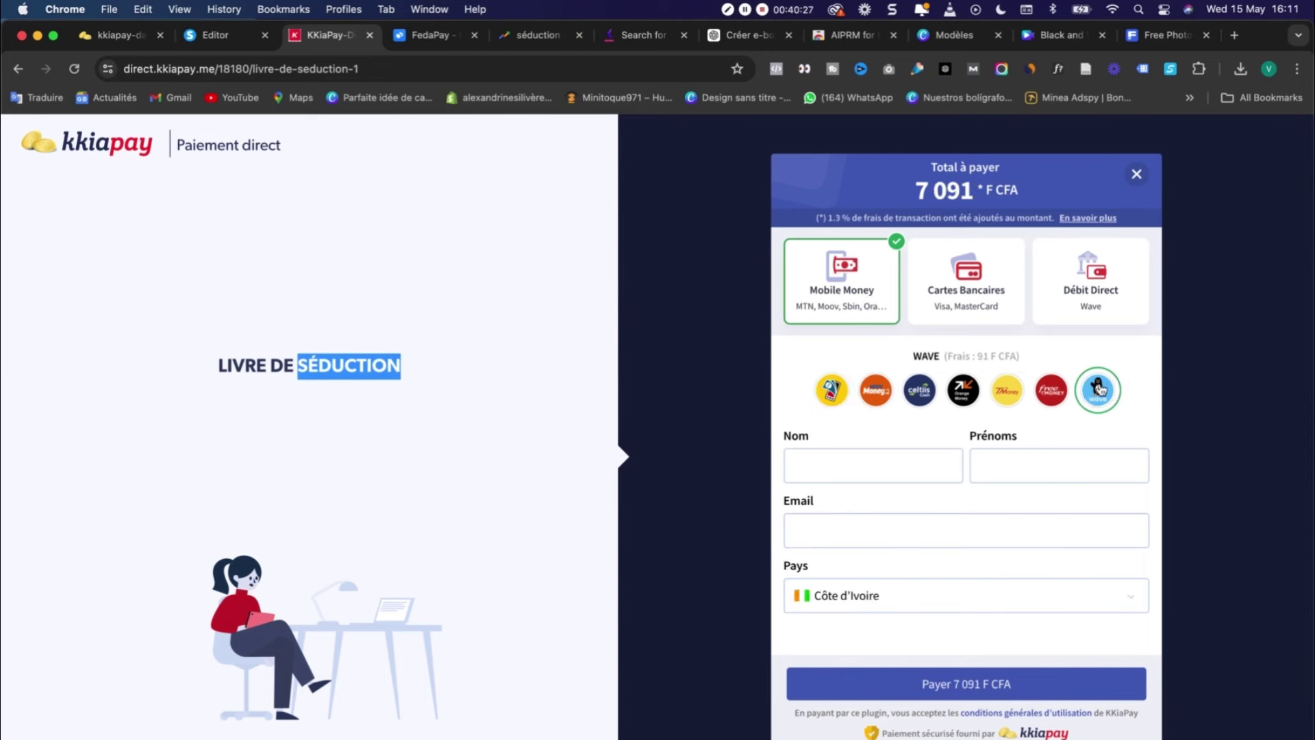
# Step: Pick Sénégal for Wave, then check Free Money and its saved number suggestions
pyautogui.click(1097, 590)
pyautogui.click(860, 541)
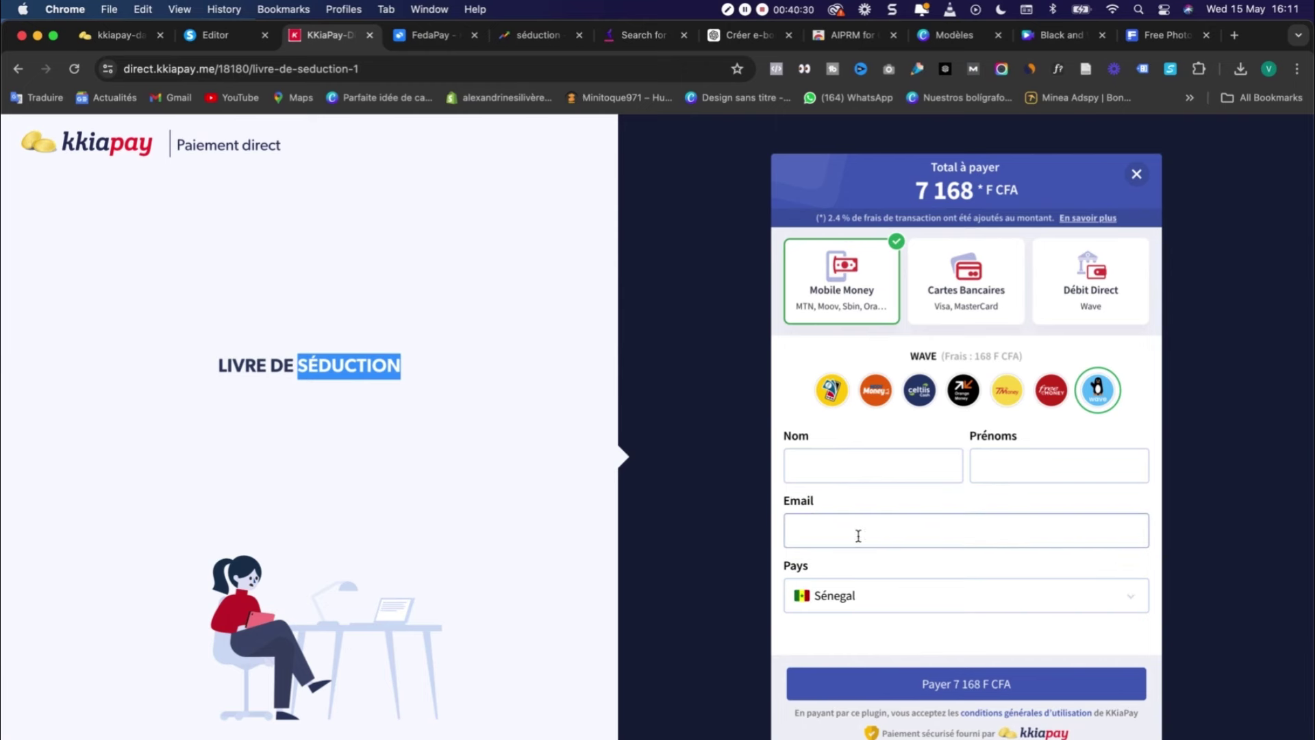
pyautogui.click(933, 606)
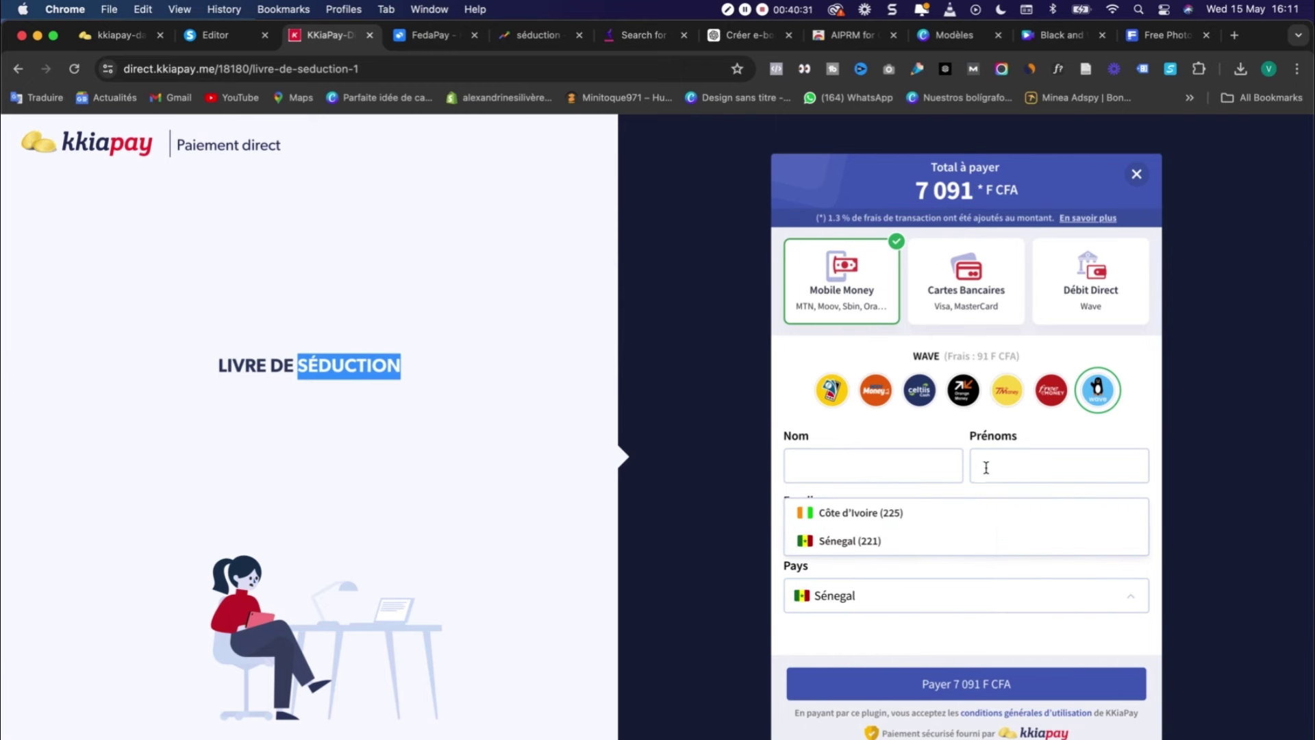
pyautogui.click(1049, 401)
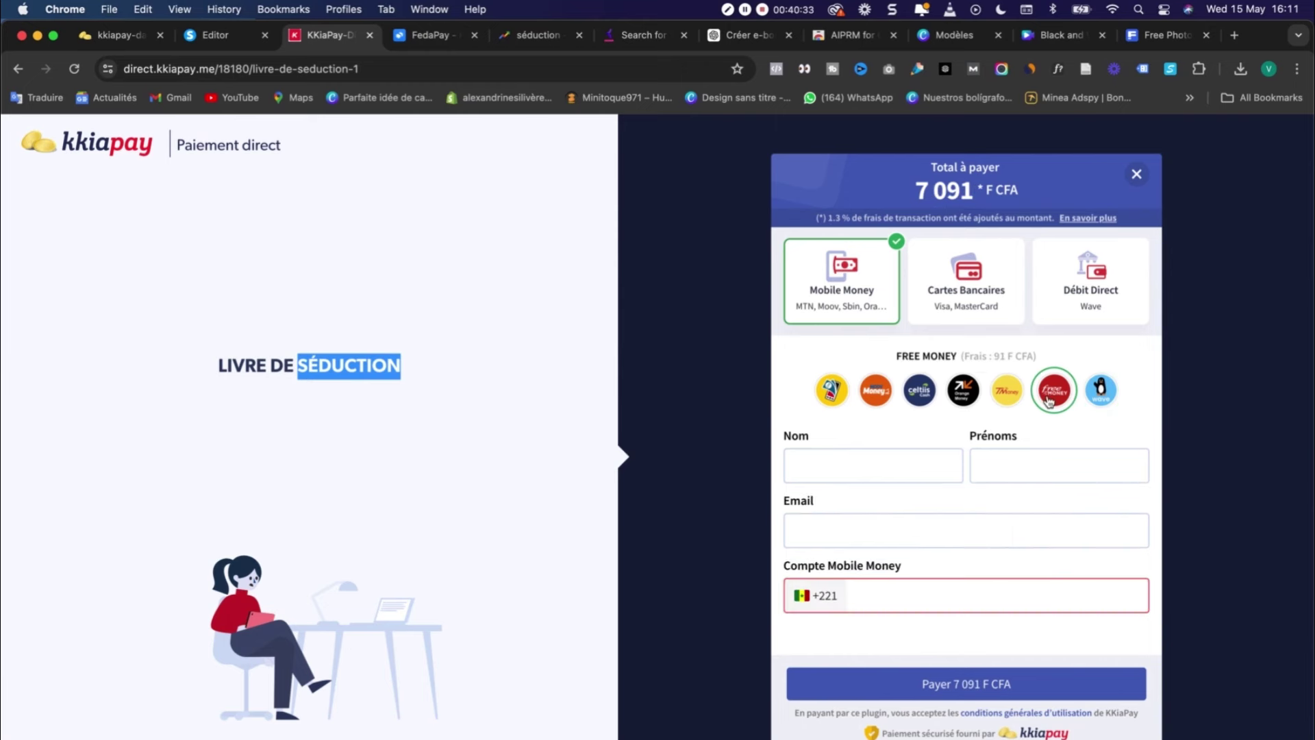
pyautogui.click(944, 600)
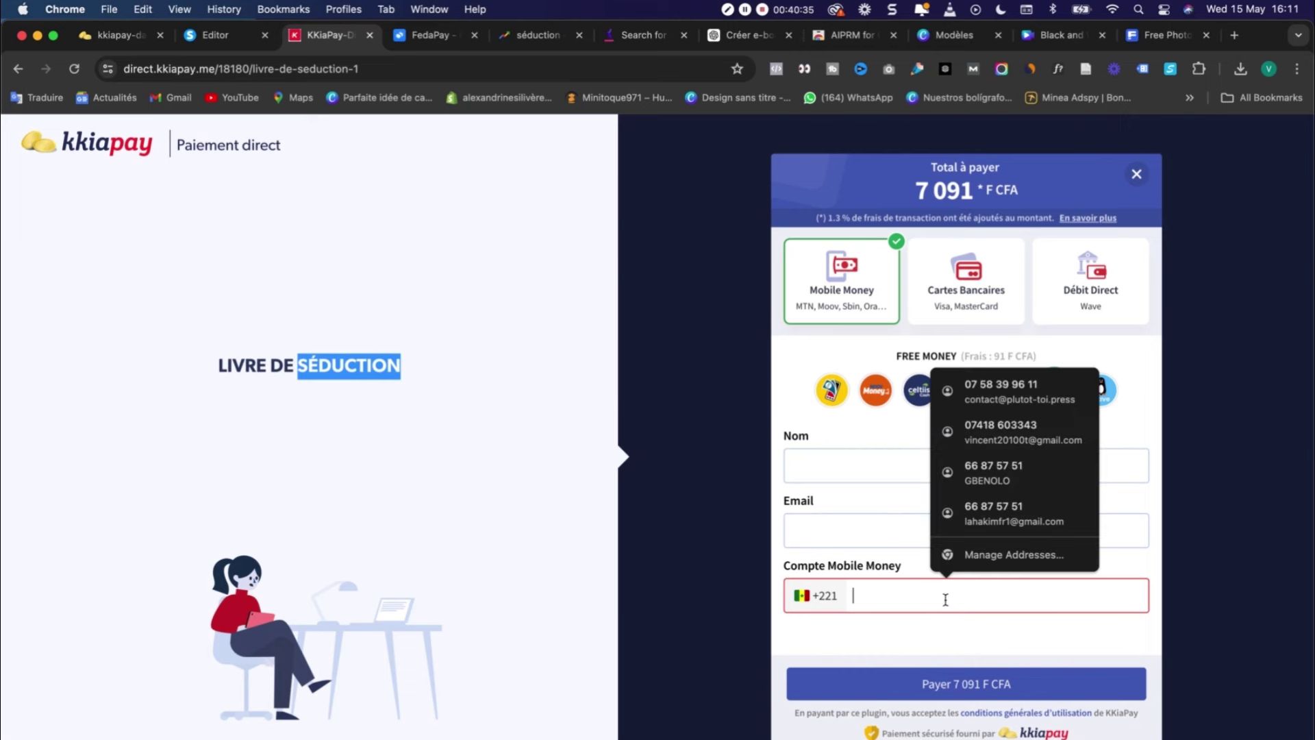
pyautogui.click(906, 637)
pyautogui.click(856, 600)
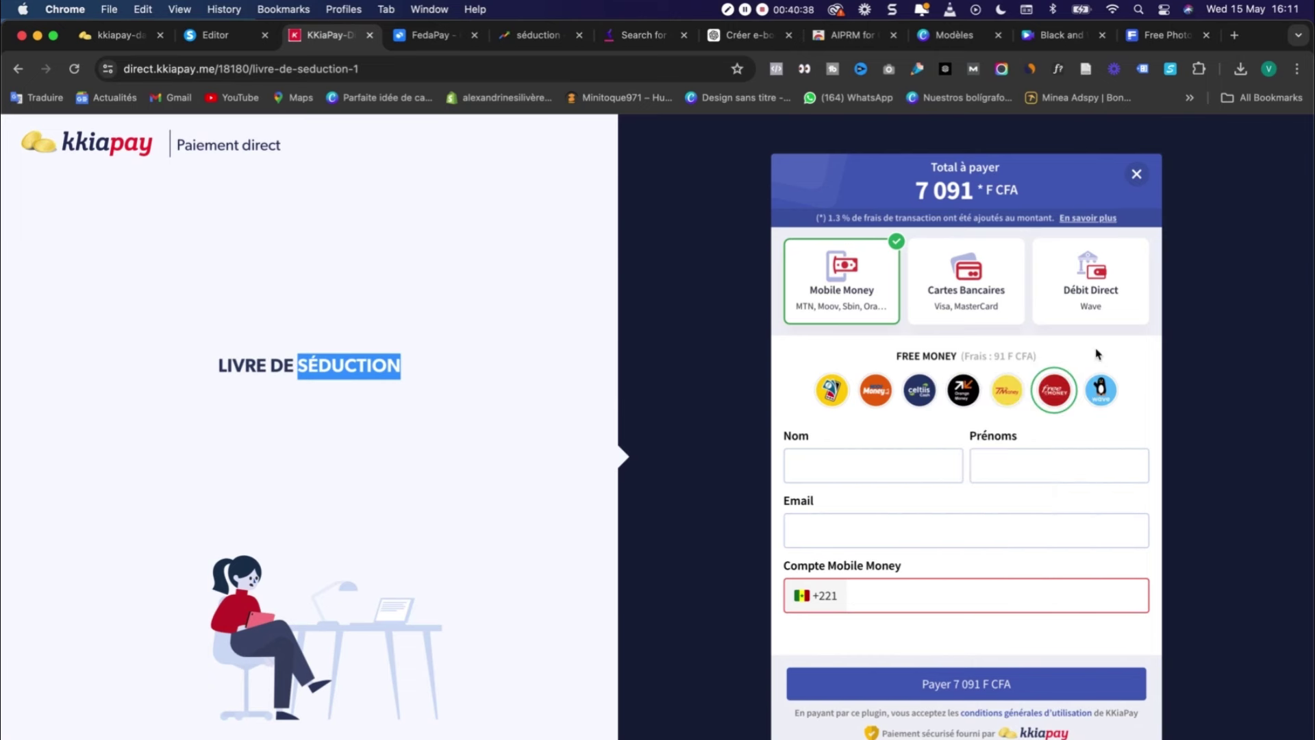
# Step: Check TMoney, Celtiis, Moov and MTN totals, then view the FedaPay payment page
pyautogui.click(1009, 390)
pyautogui.click(886, 598)
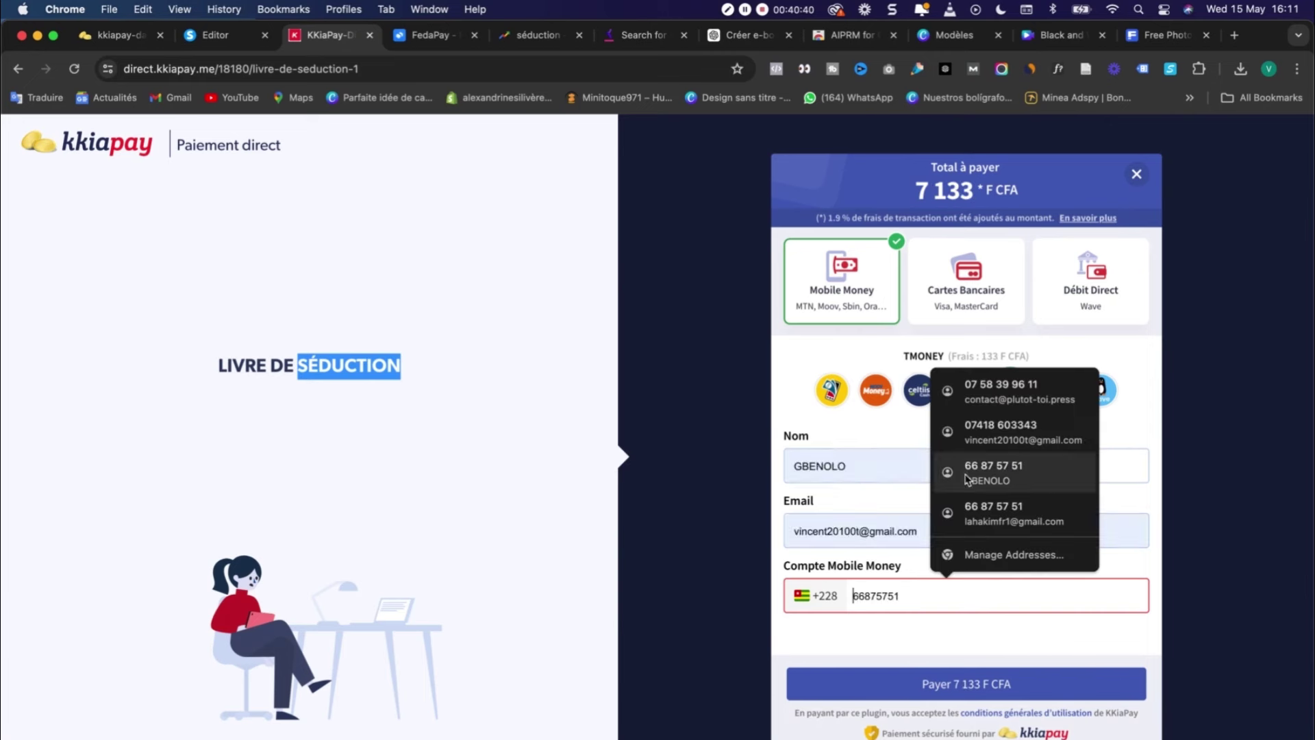
pyautogui.click(903, 396)
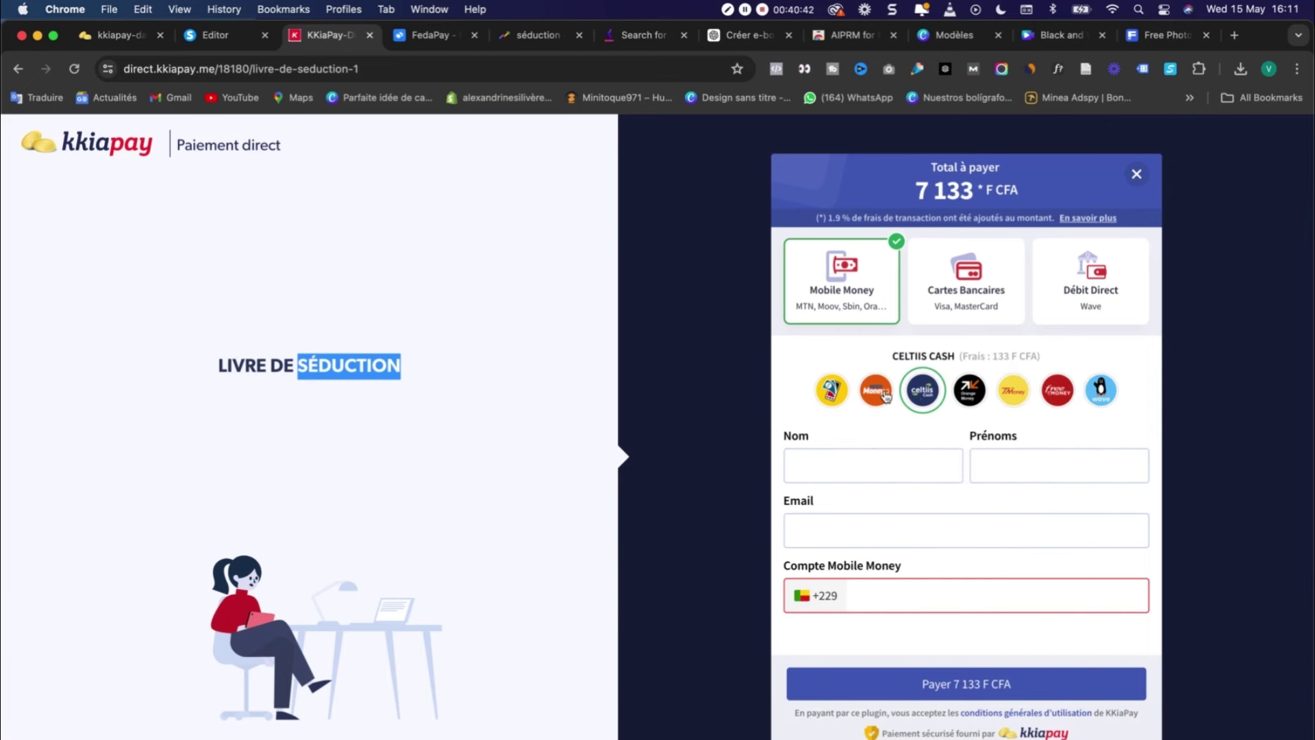
pyautogui.click(882, 396)
pyautogui.click(844, 594)
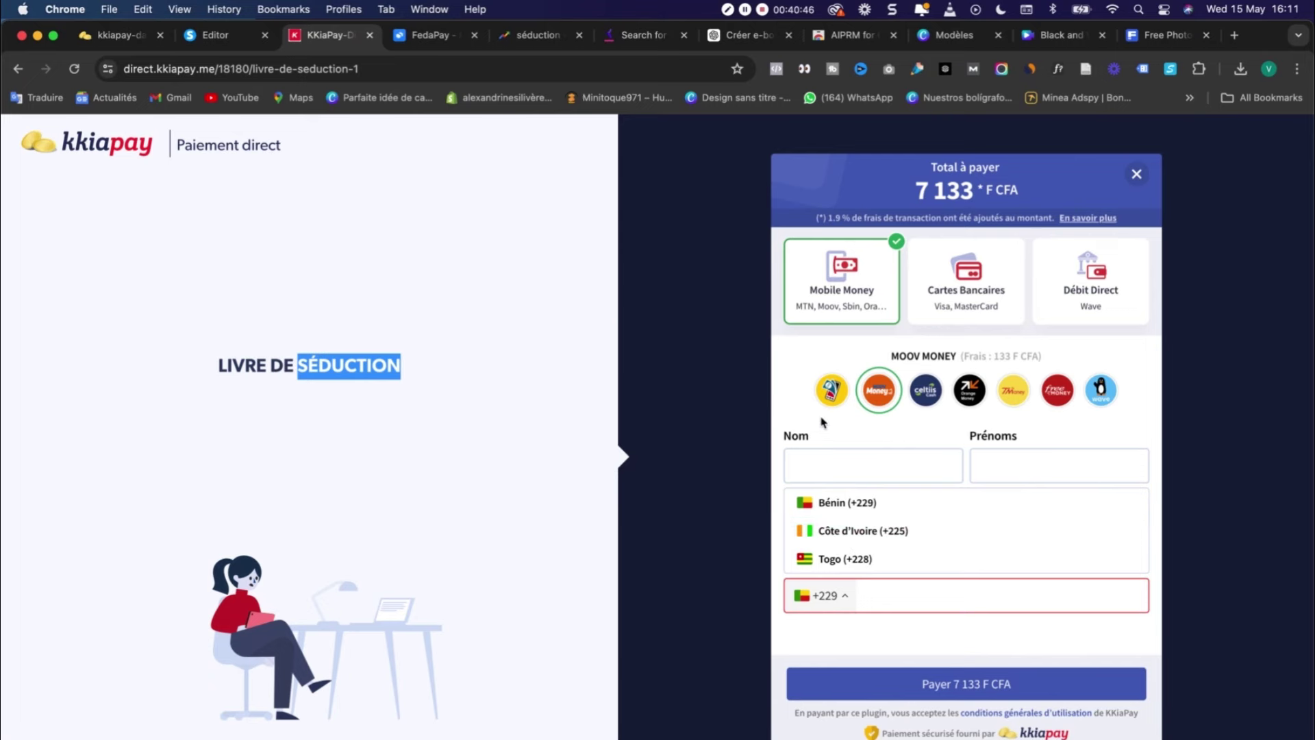
pyautogui.click(837, 390)
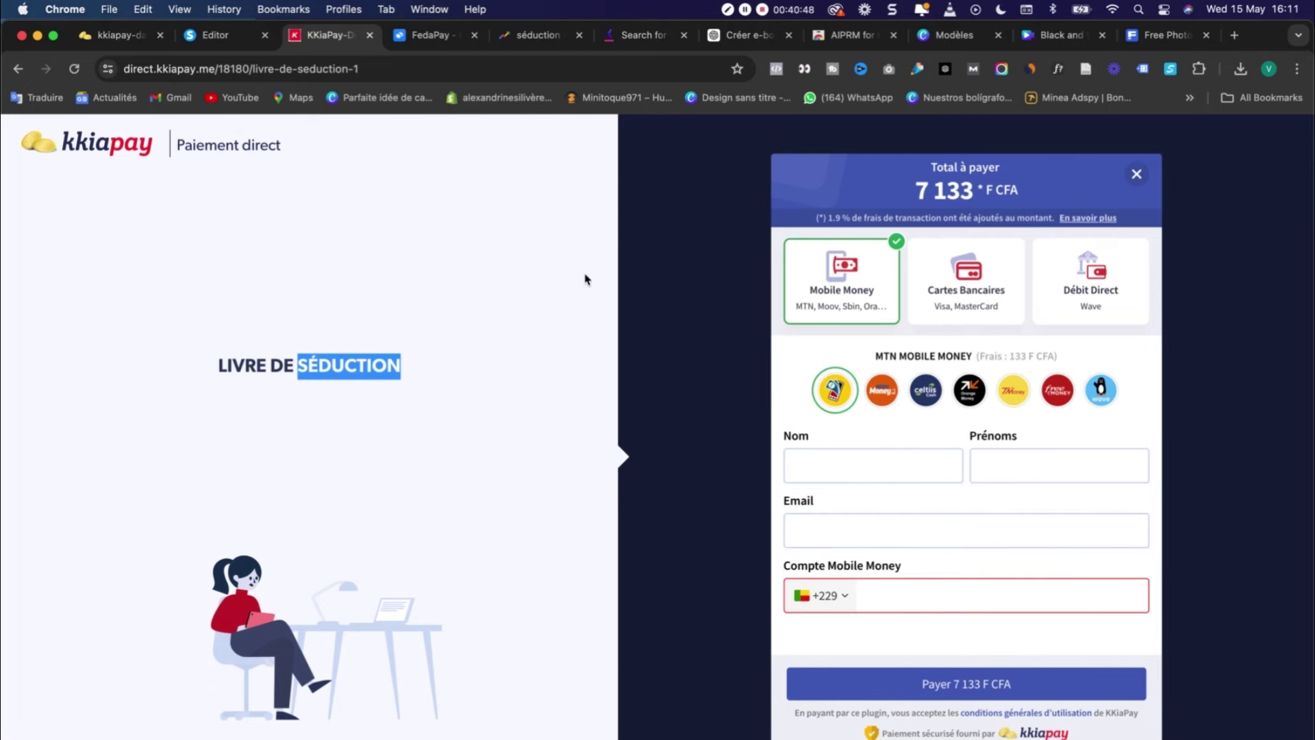
pyautogui.click(406, 38)
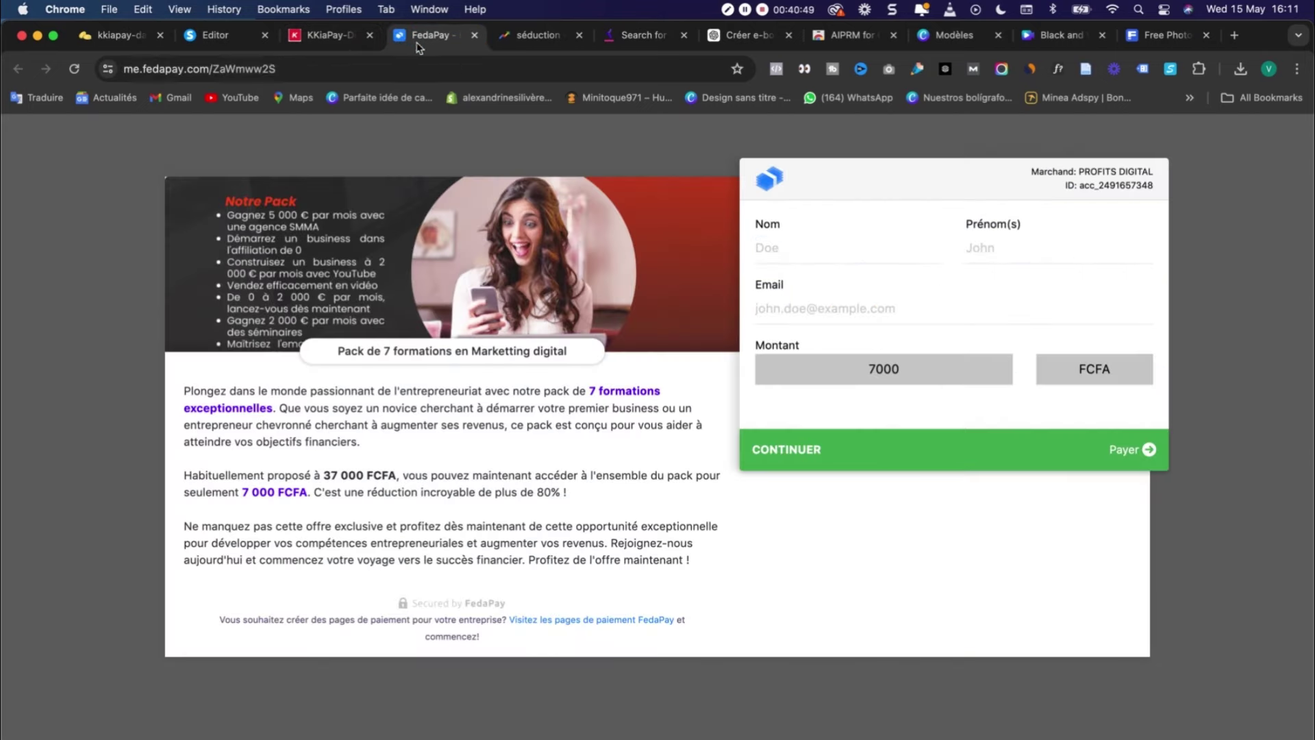
# Step: Go back from the KKiaPay checkout to the sales page preview
pyautogui.click(336, 38)
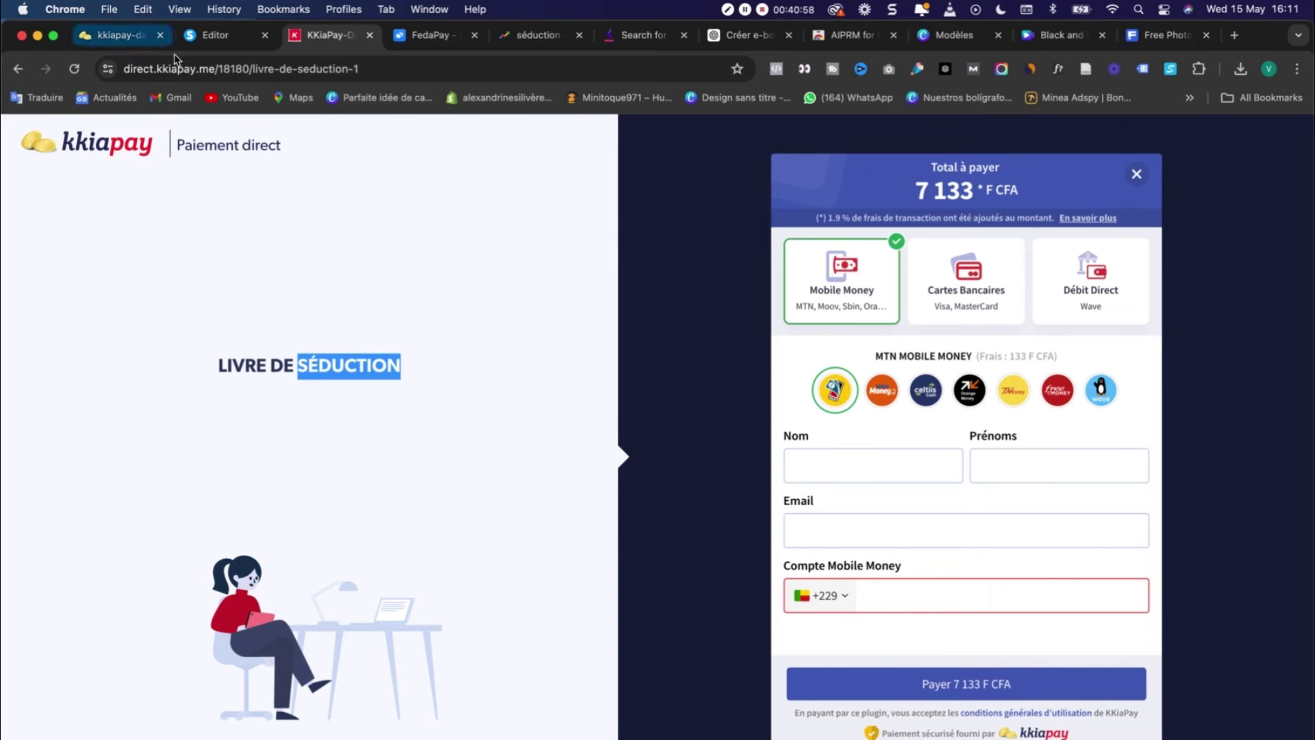
pyautogui.click(218, 40)
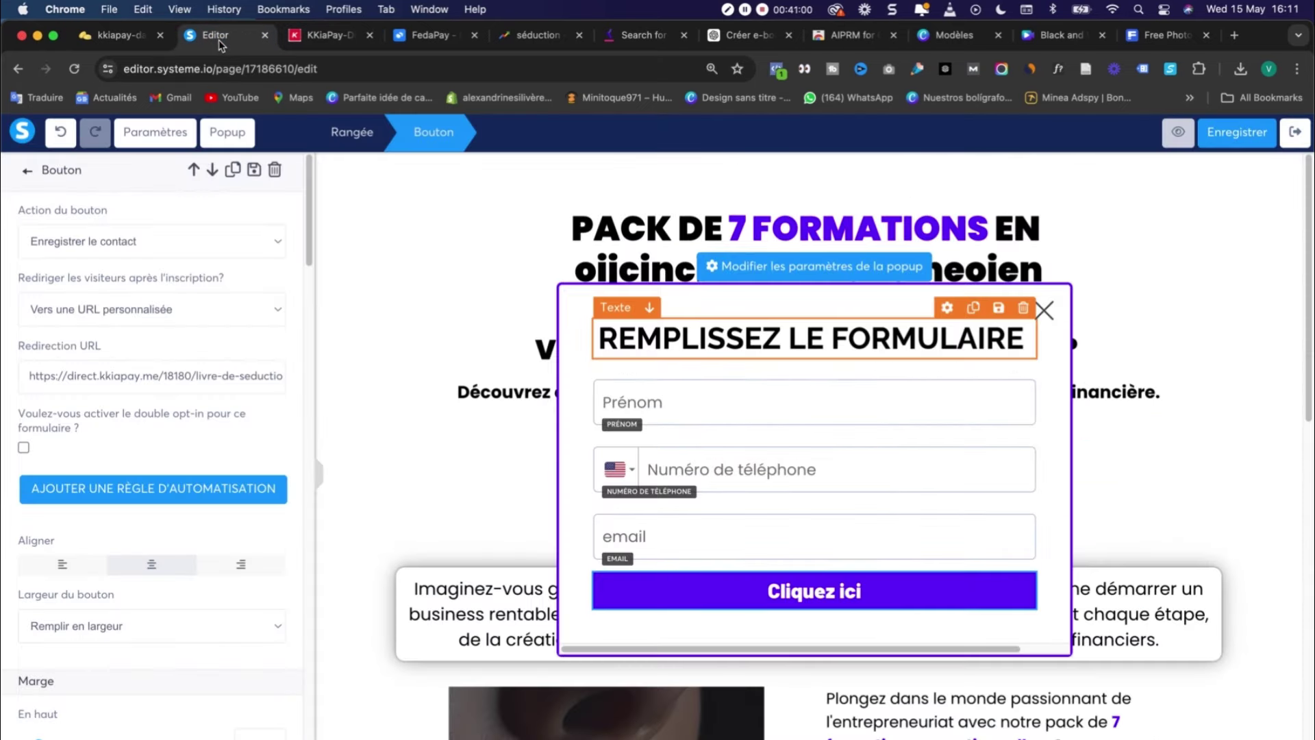
pyautogui.click(322, 35)
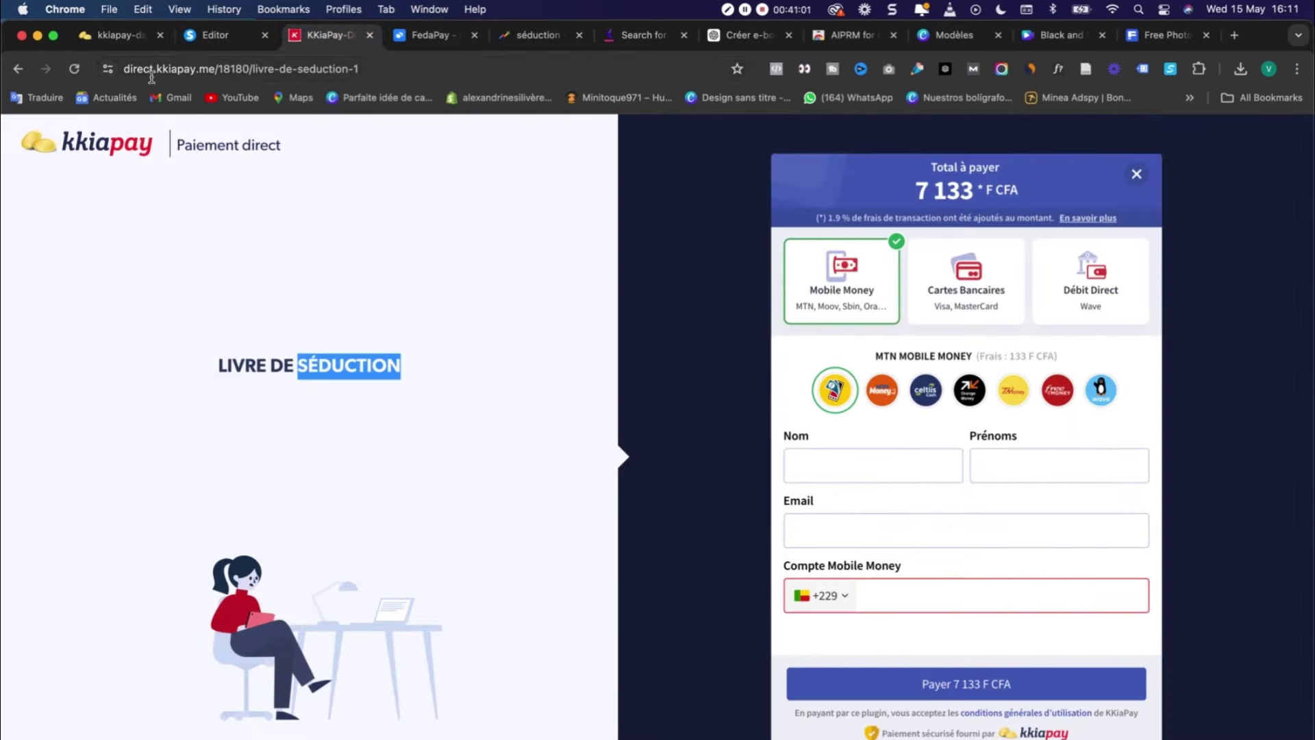
pyautogui.click(14, 78)
pyautogui.click(15, 78)
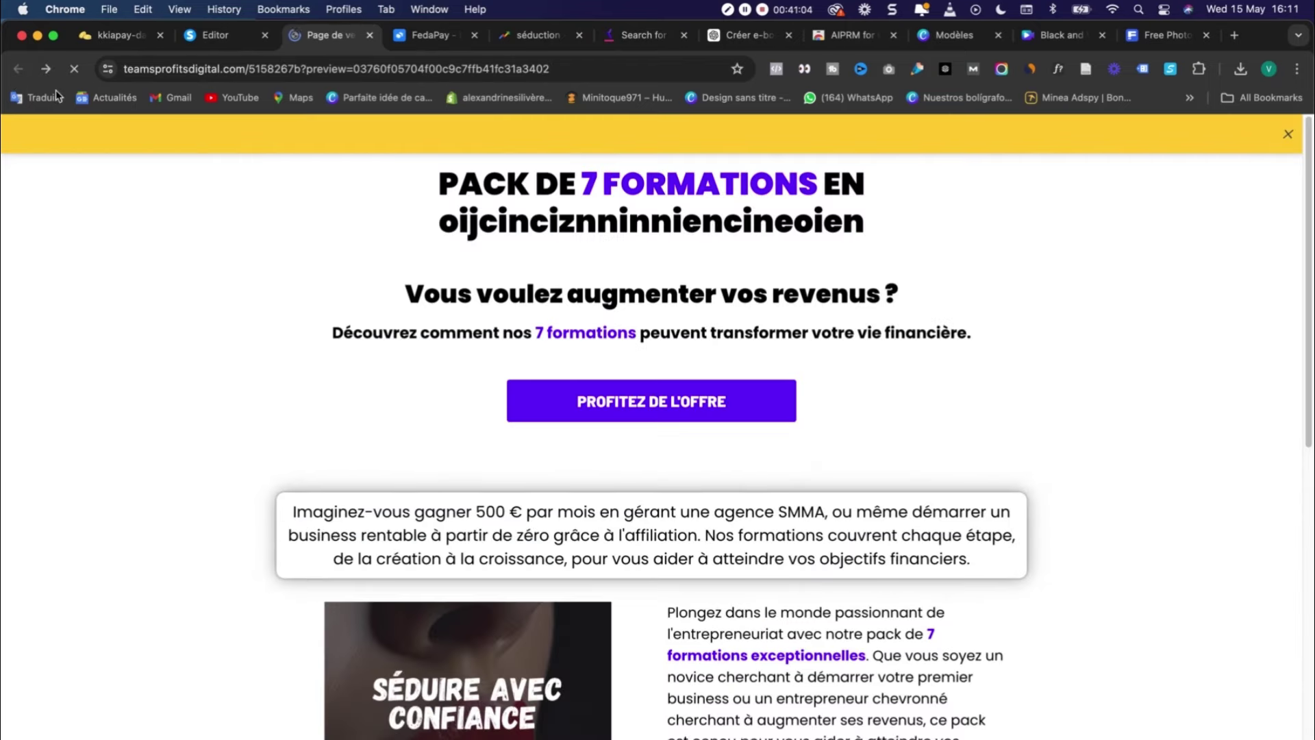
# Step: Remove '?preview=…' from the address and load the public sales page
pyautogui.moveTo(301, 69); pyautogui.dragTo(551, 69)
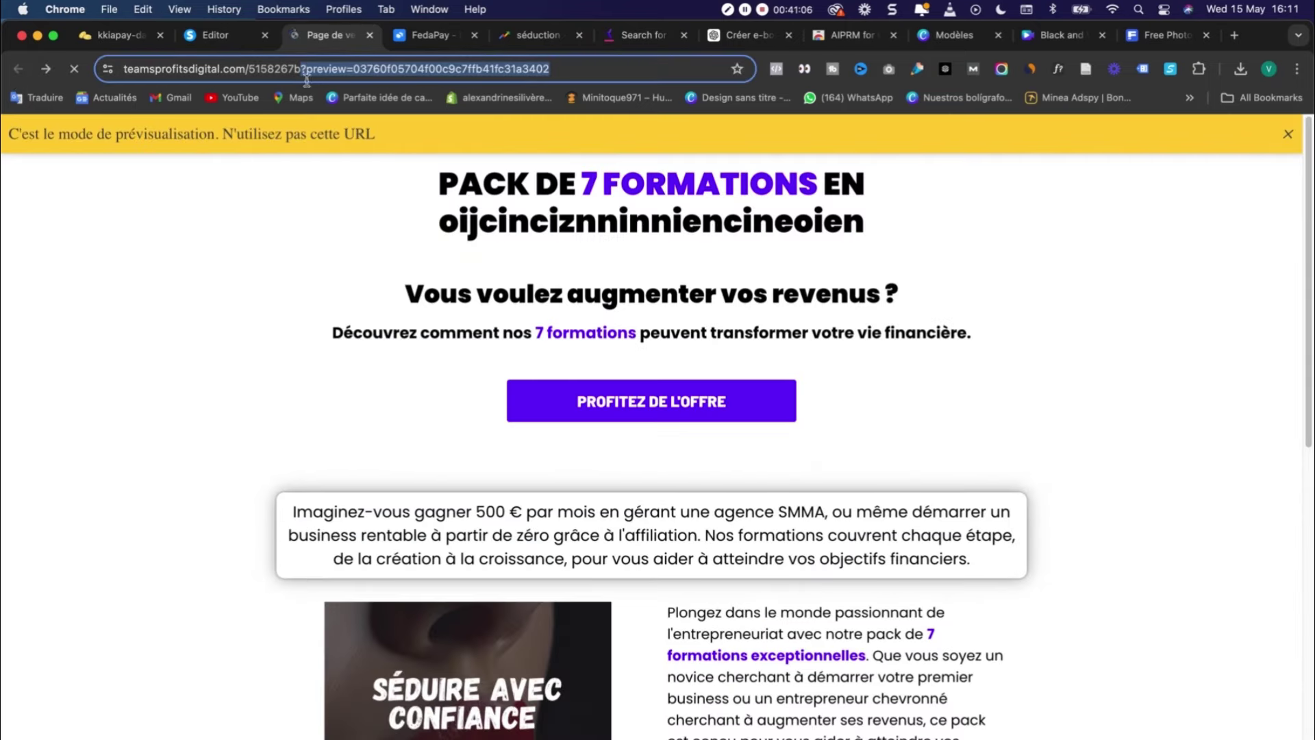
pyautogui.press('BackSpace')
pyautogui.press('Return')
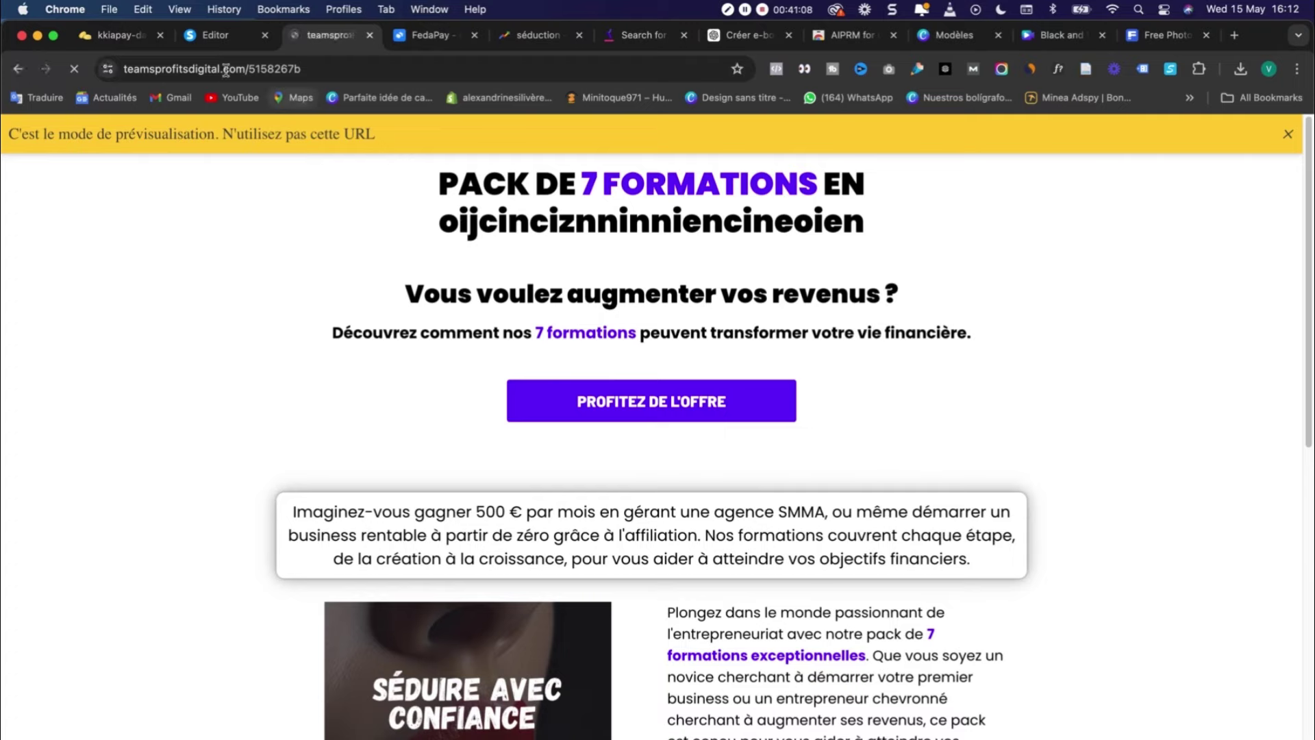
pyautogui.click(283, 71)
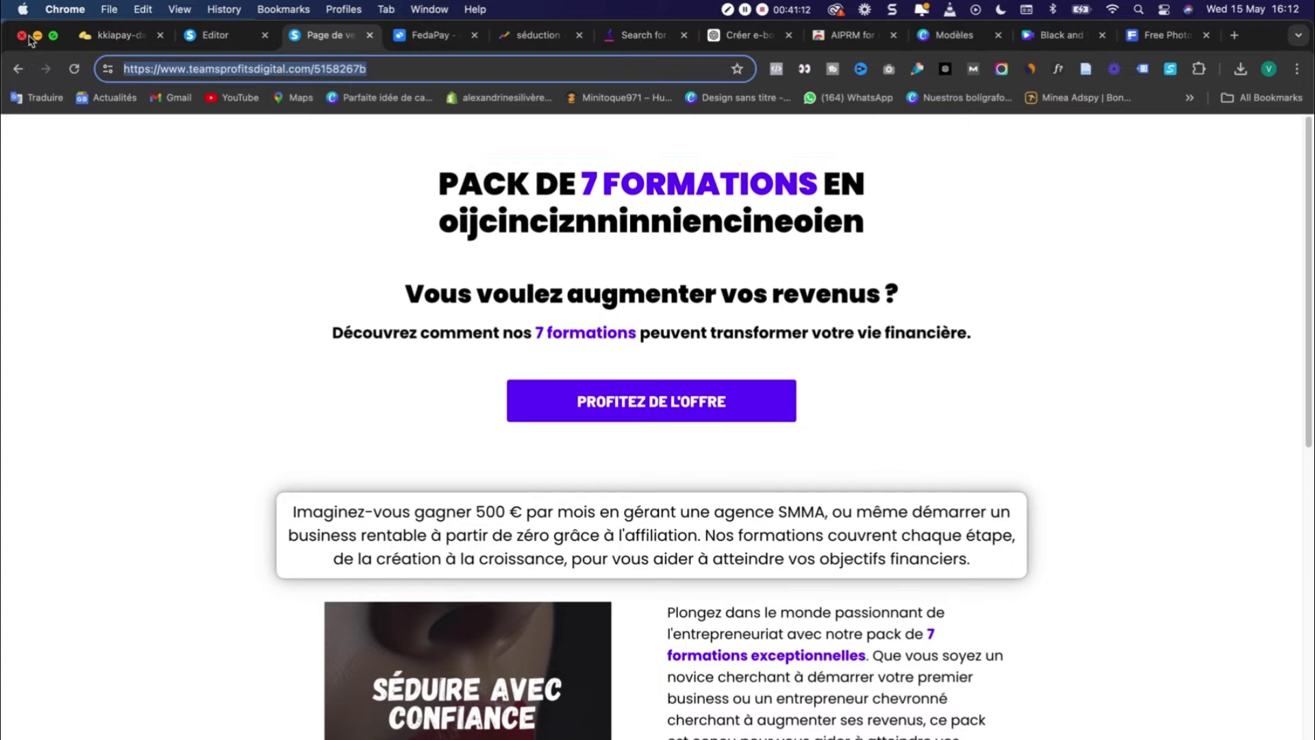
# Step: Minimise Chrome and Gamma, then restore the teamsprofitsdigital.com 'PRODUITS DIGITAUX EN AFRIQUE' window
pyautogui.click(38, 34)
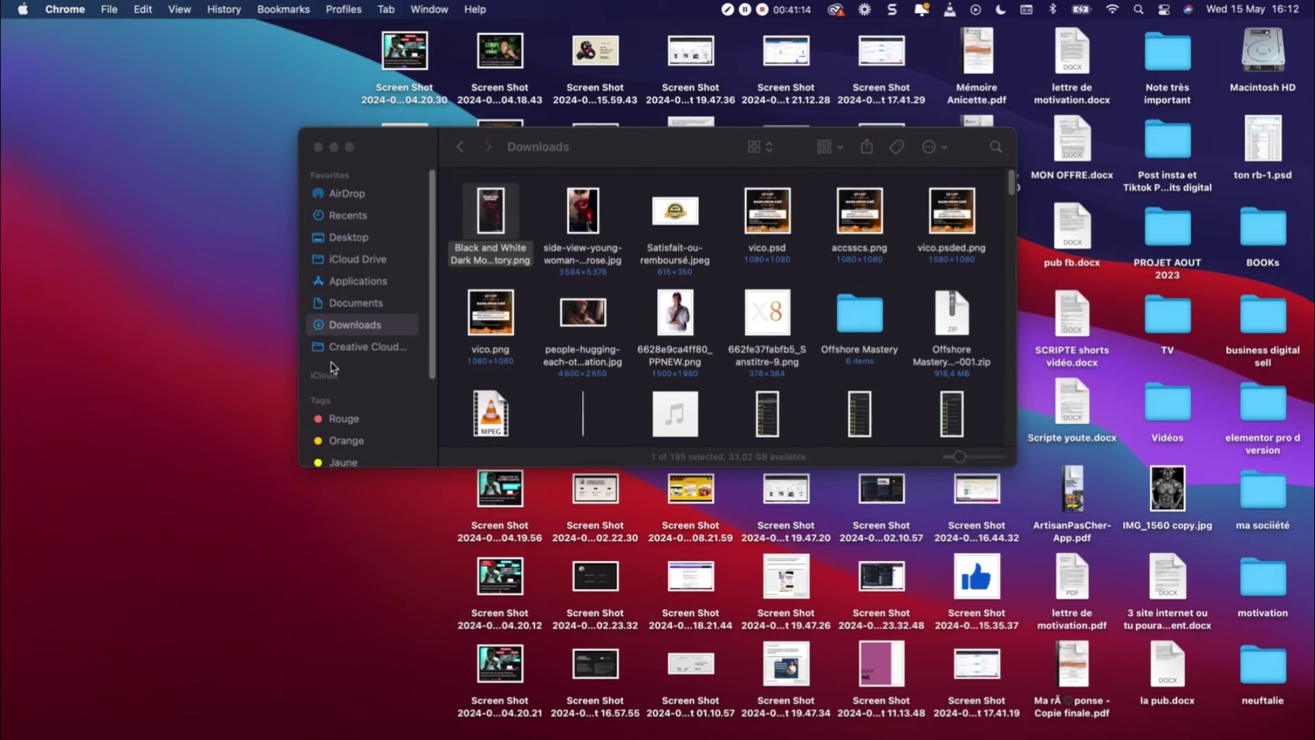
pyautogui.click(952, 731)
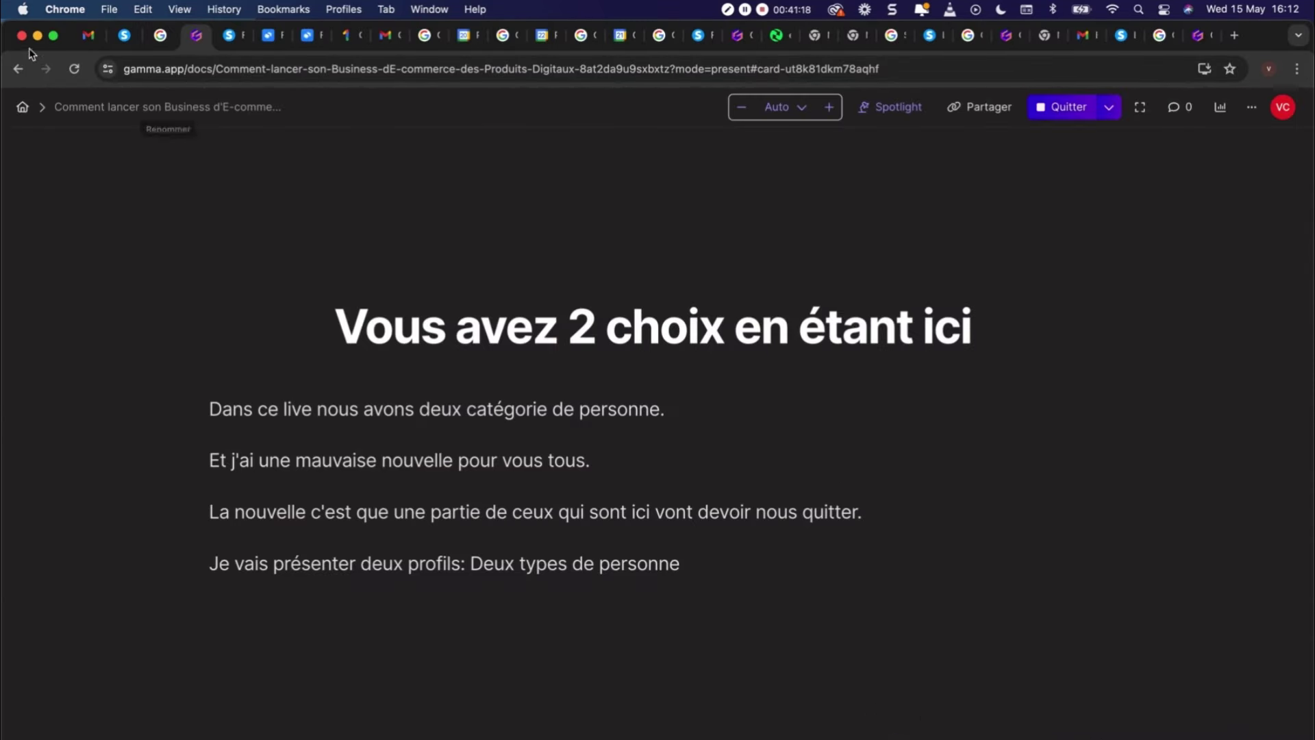
pyautogui.click(39, 36)
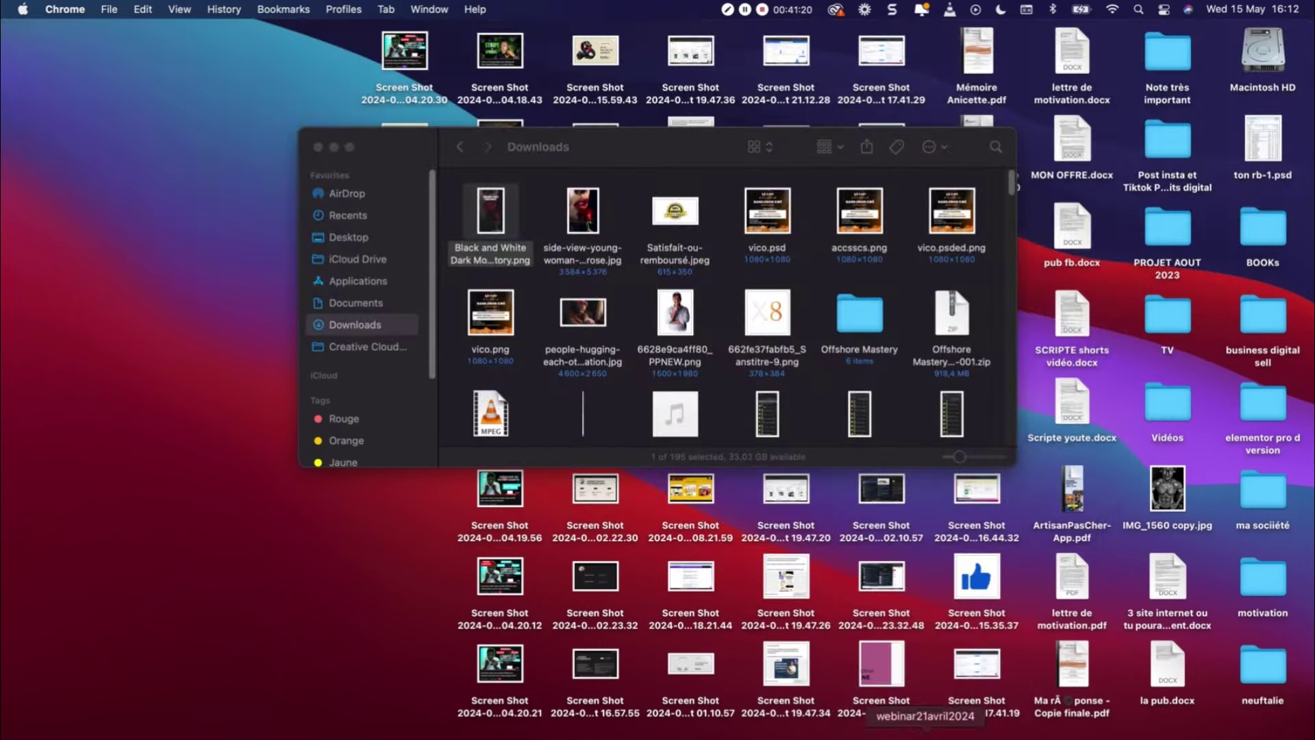
pyautogui.click(951, 734)
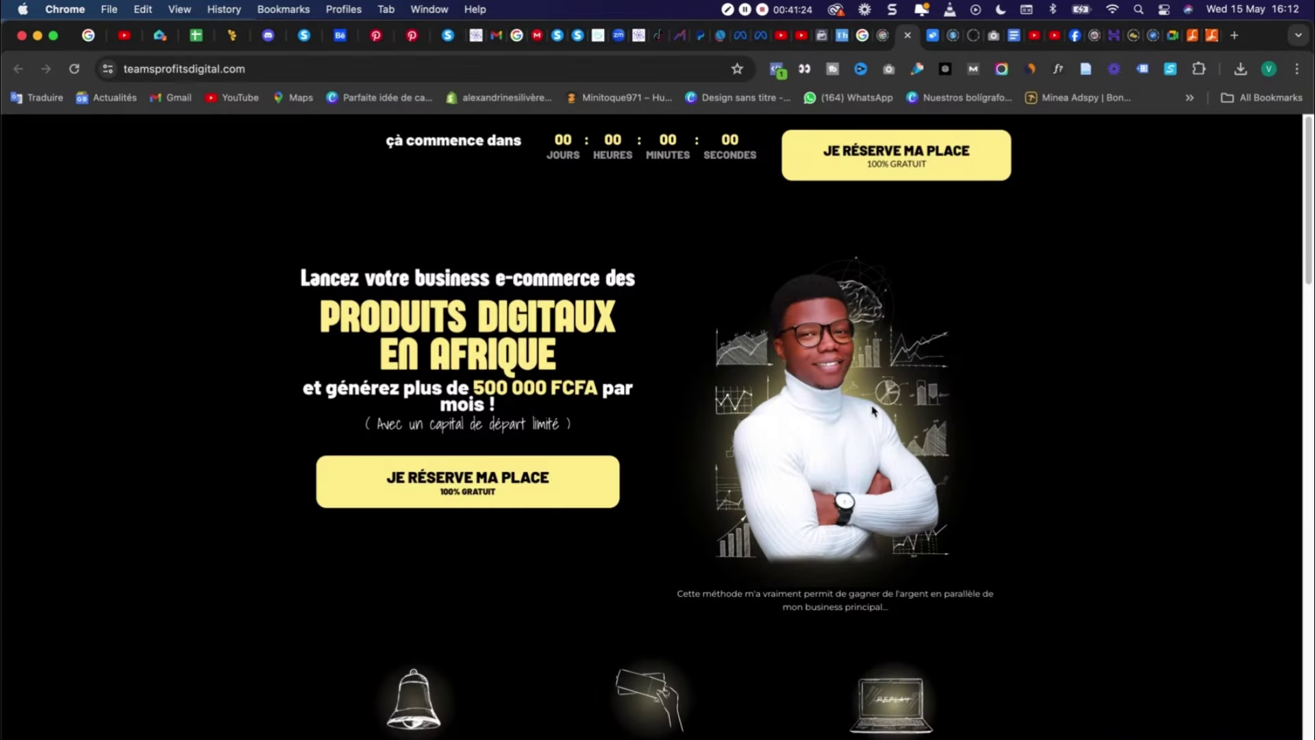
# Step: Restore the KKiaPay sign-in window and reach Ads Manager Campaigns via the Meta Business tab
pyautogui.click(965, 730)
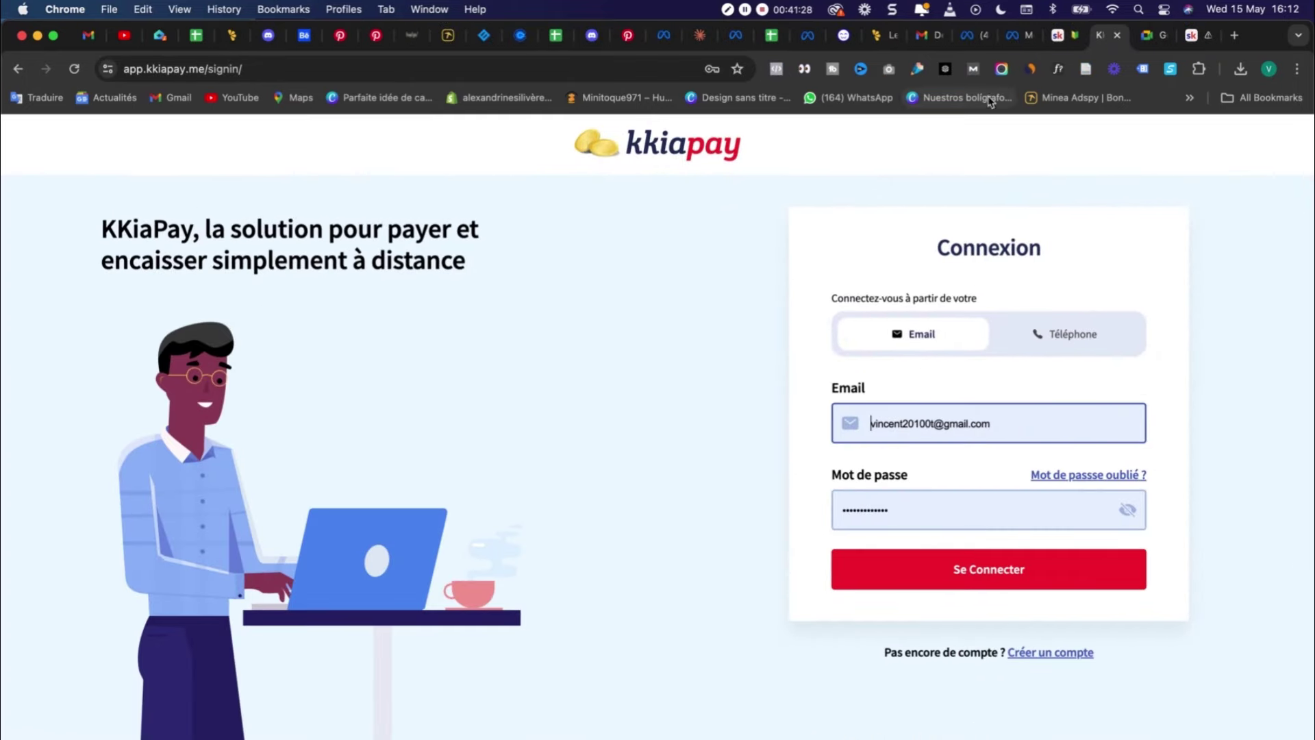
pyautogui.click(1014, 37)
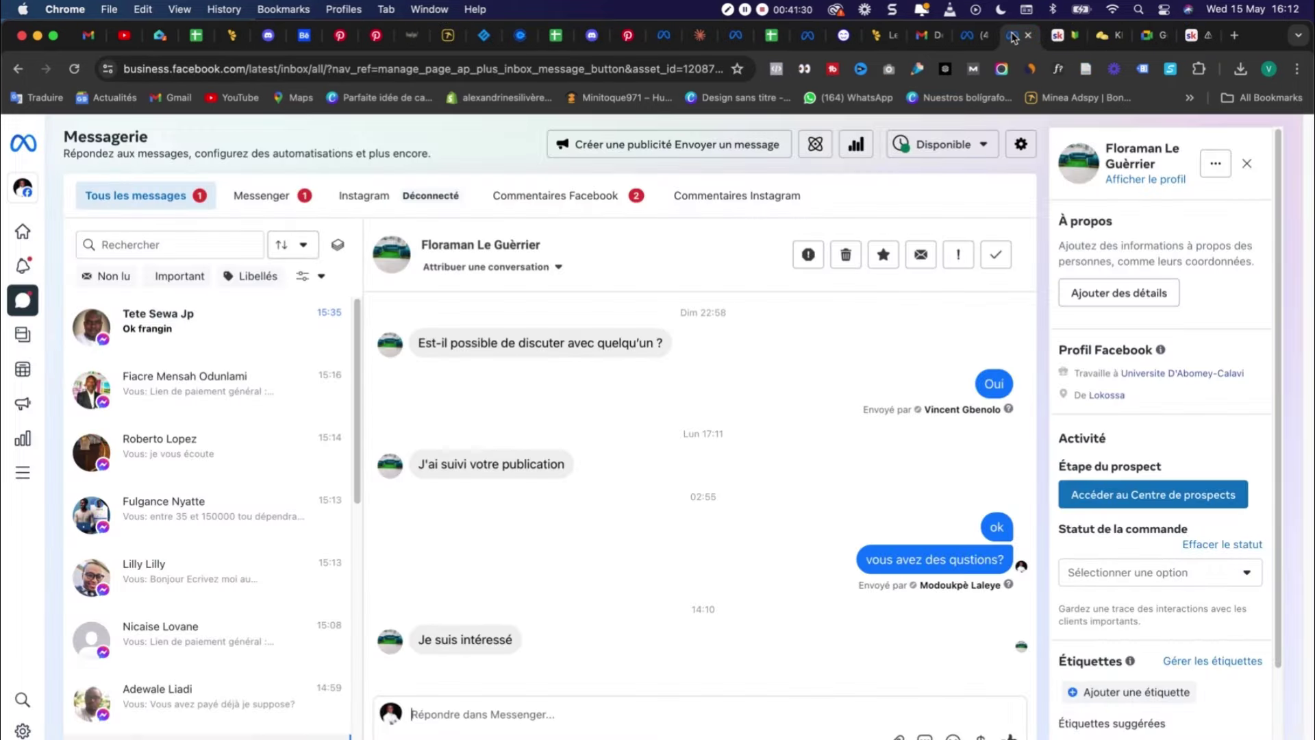
pyautogui.click(971, 38)
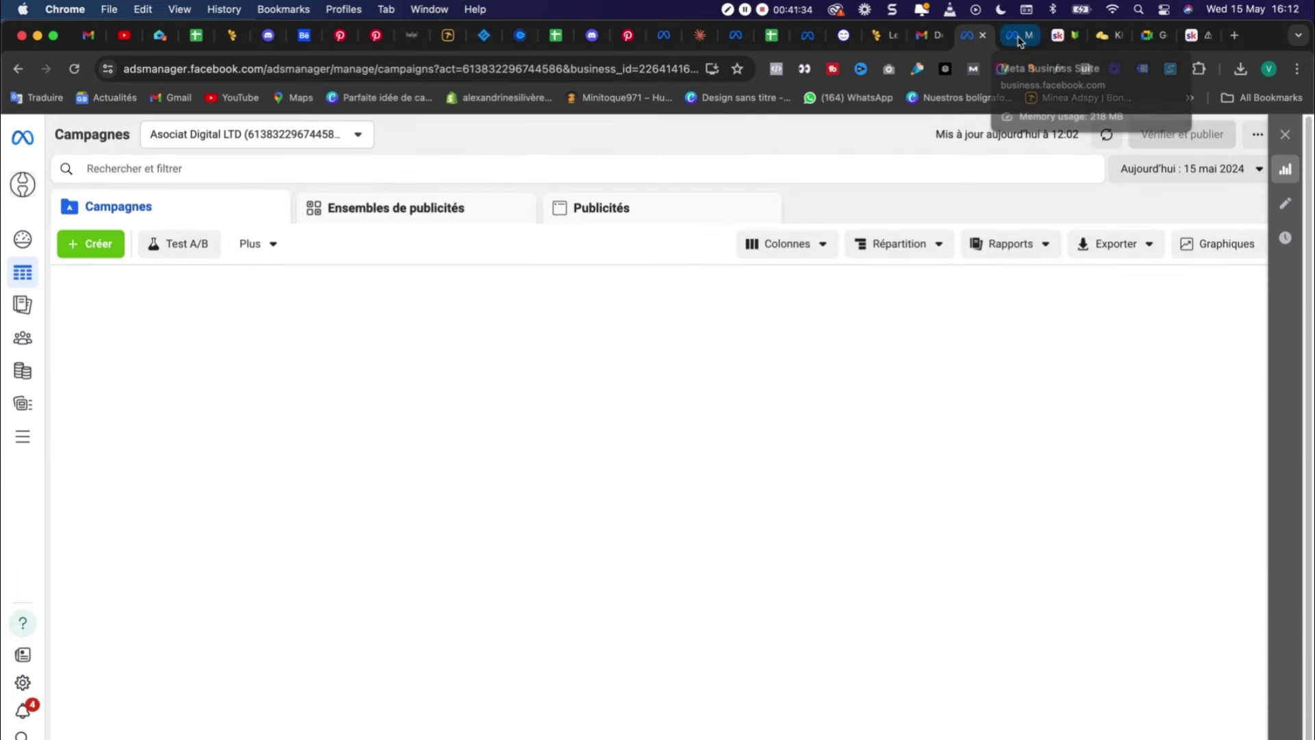
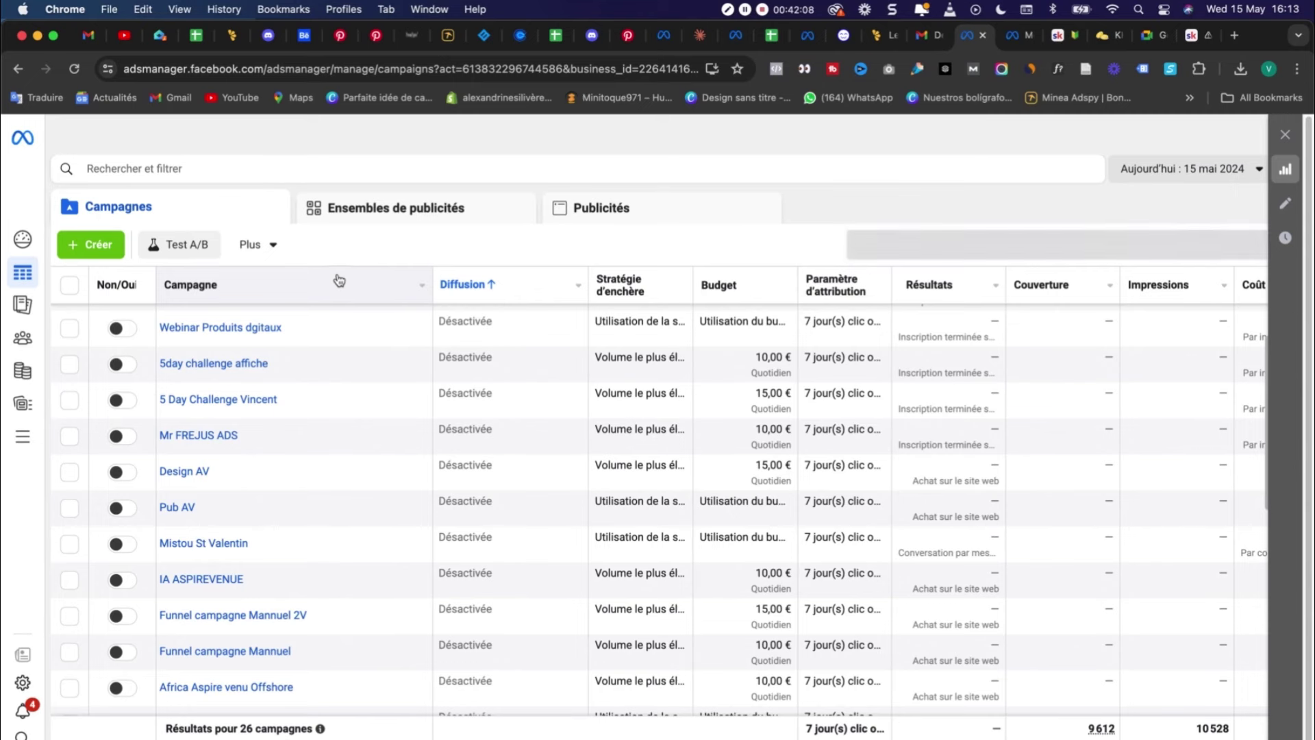
# Step: Create a manual Ventes campaign draft with its default ad set and ad
pyautogui.click(108, 248)
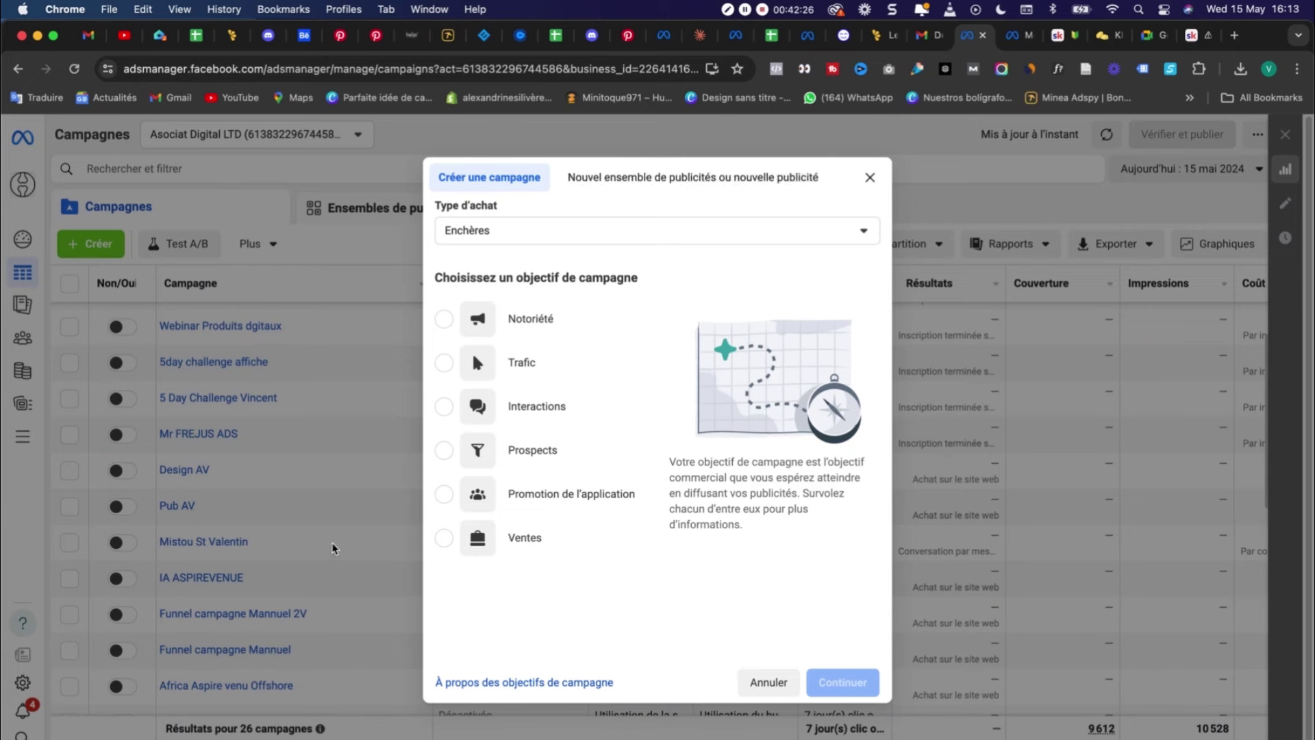
pyautogui.click(450, 546)
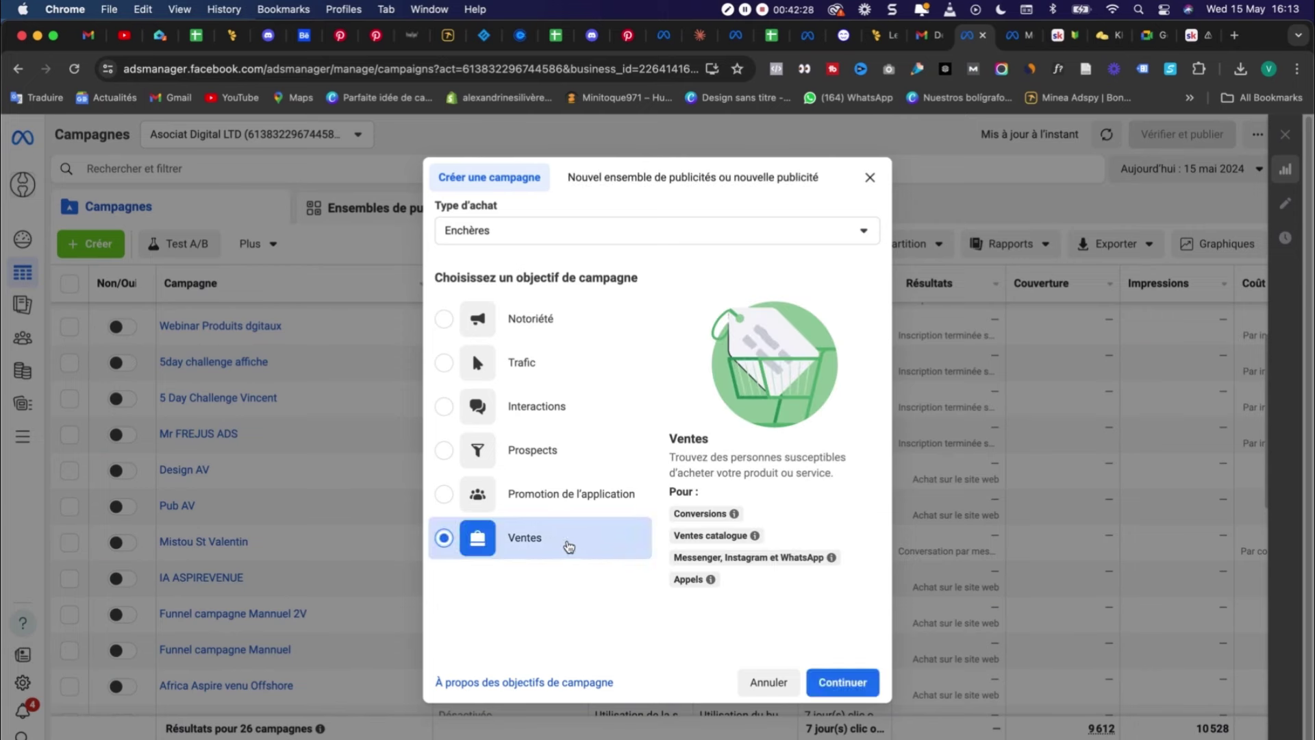
pyautogui.click(843, 682)
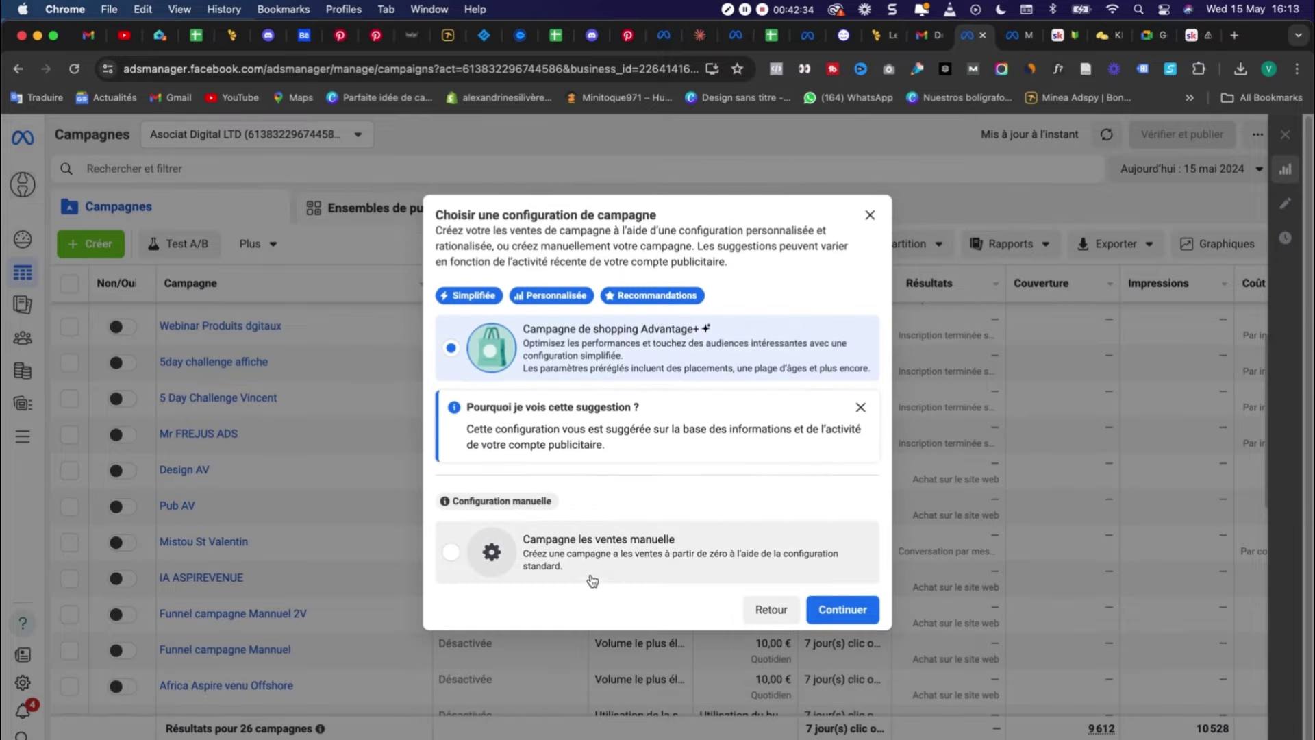
pyautogui.click(610, 553)
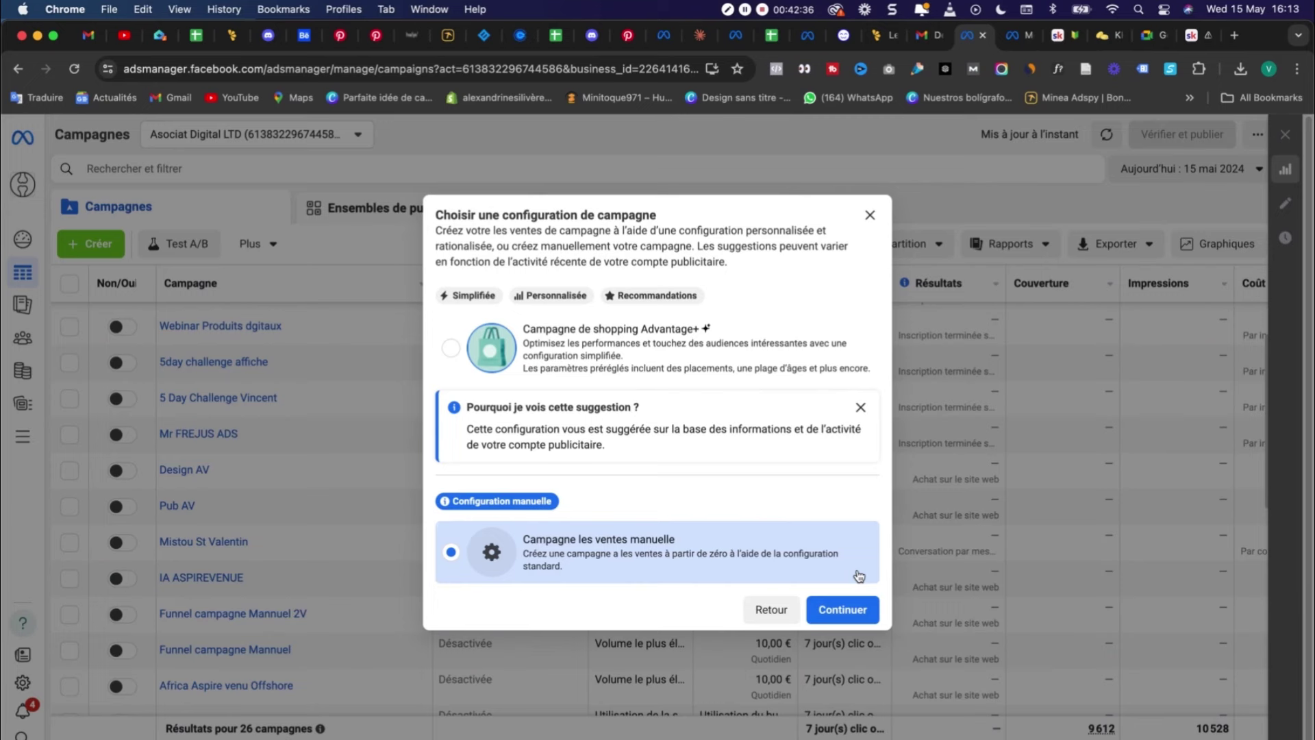
pyautogui.click(856, 610)
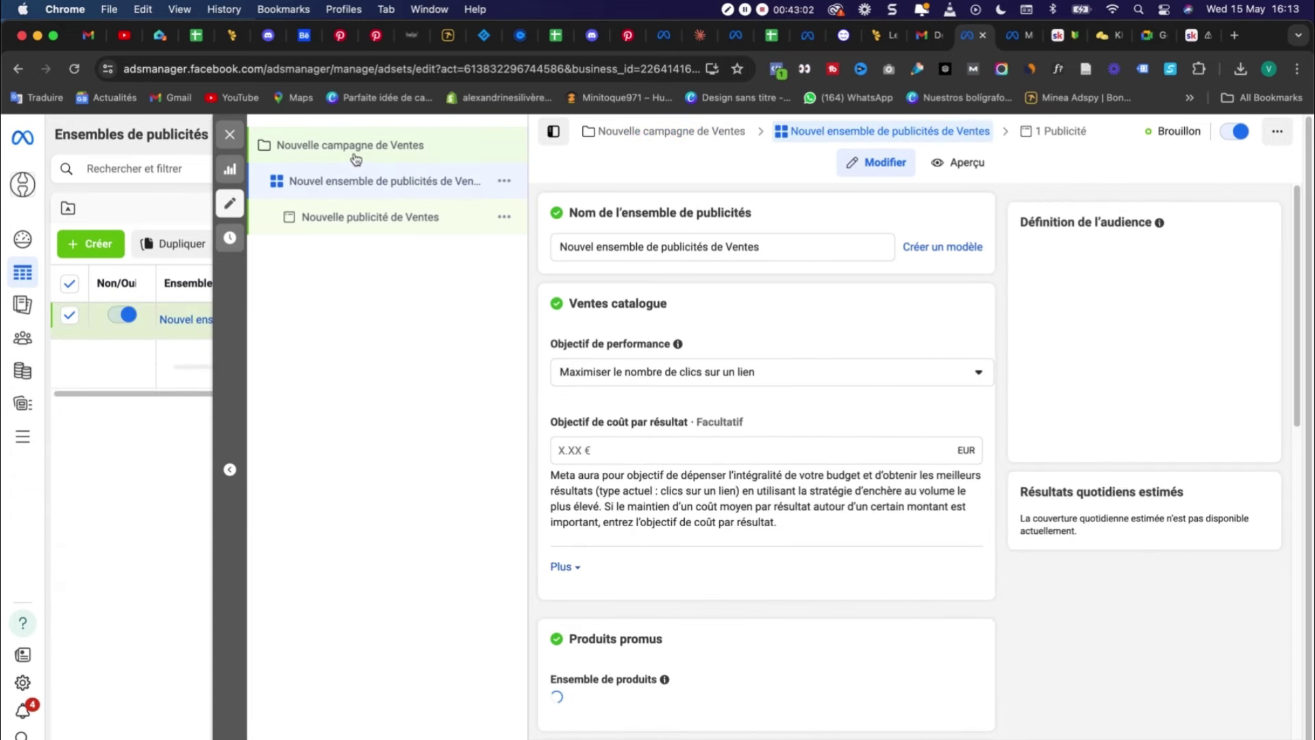
pyautogui.click(356, 157)
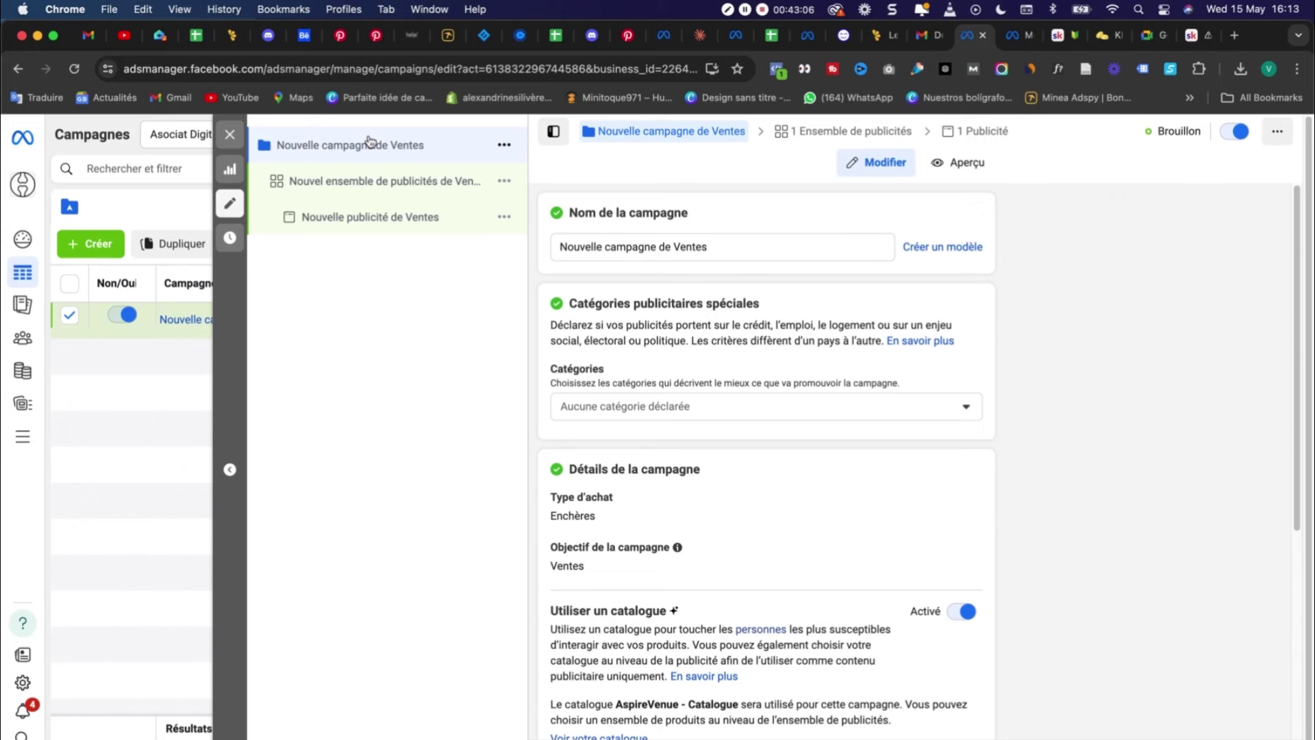
# Step: Switch off Utiliser un catalogue for the campaign and return to the ad set
pyautogui.click(964, 612)
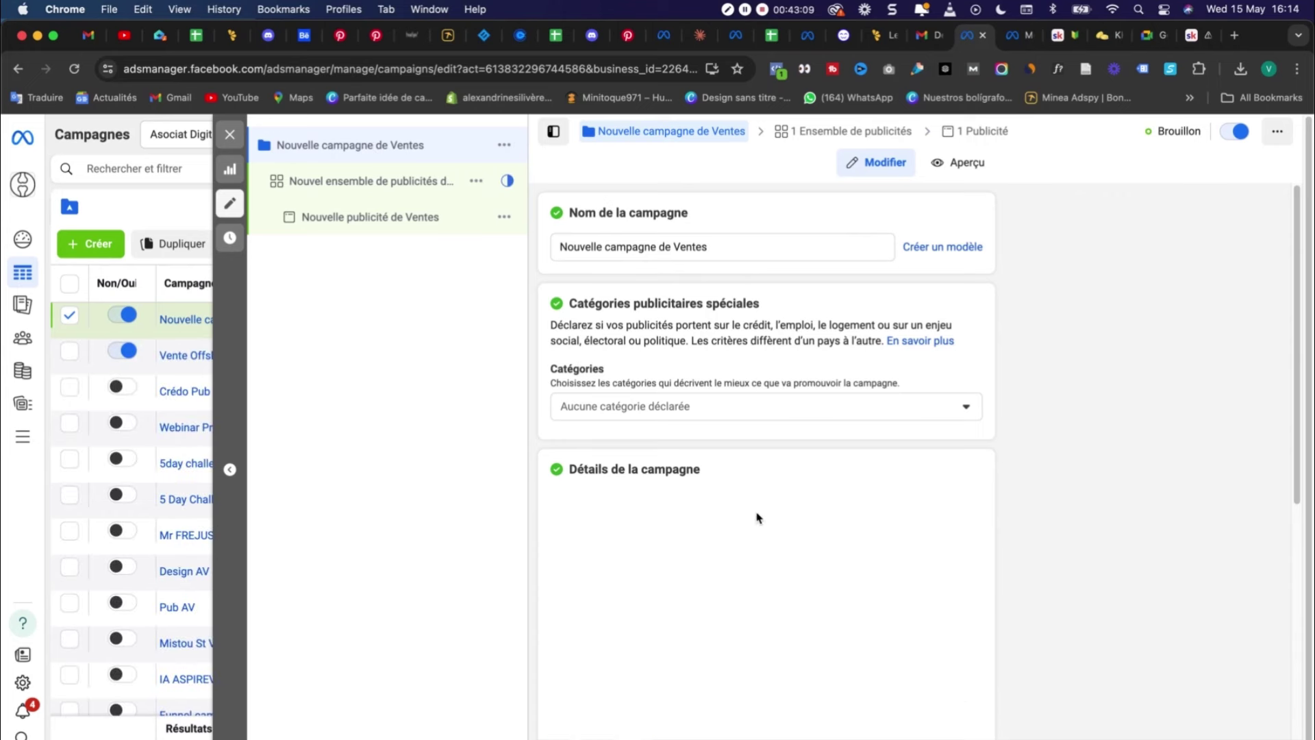
pyautogui.click(413, 183)
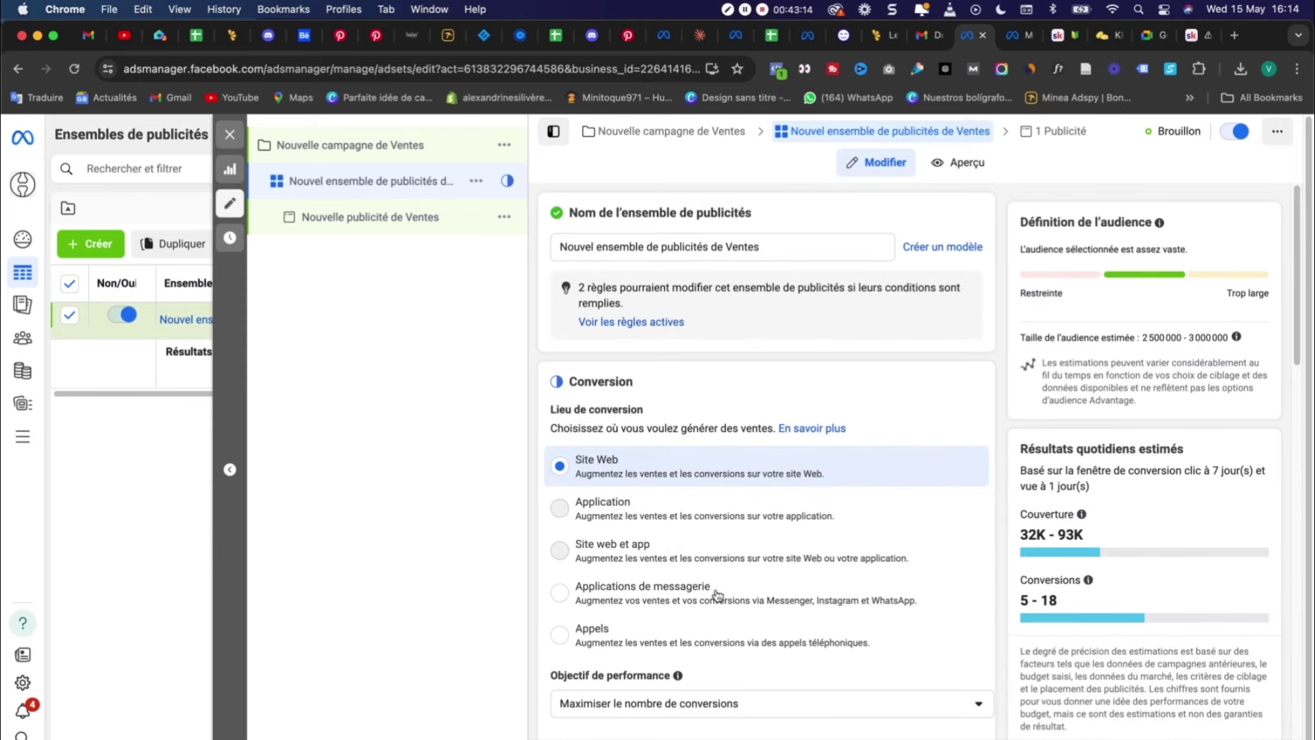
# Step: Select ASPIREVENUe as the ad set's conversion pixel
pyautogui.scroll(-4, 712, 589)
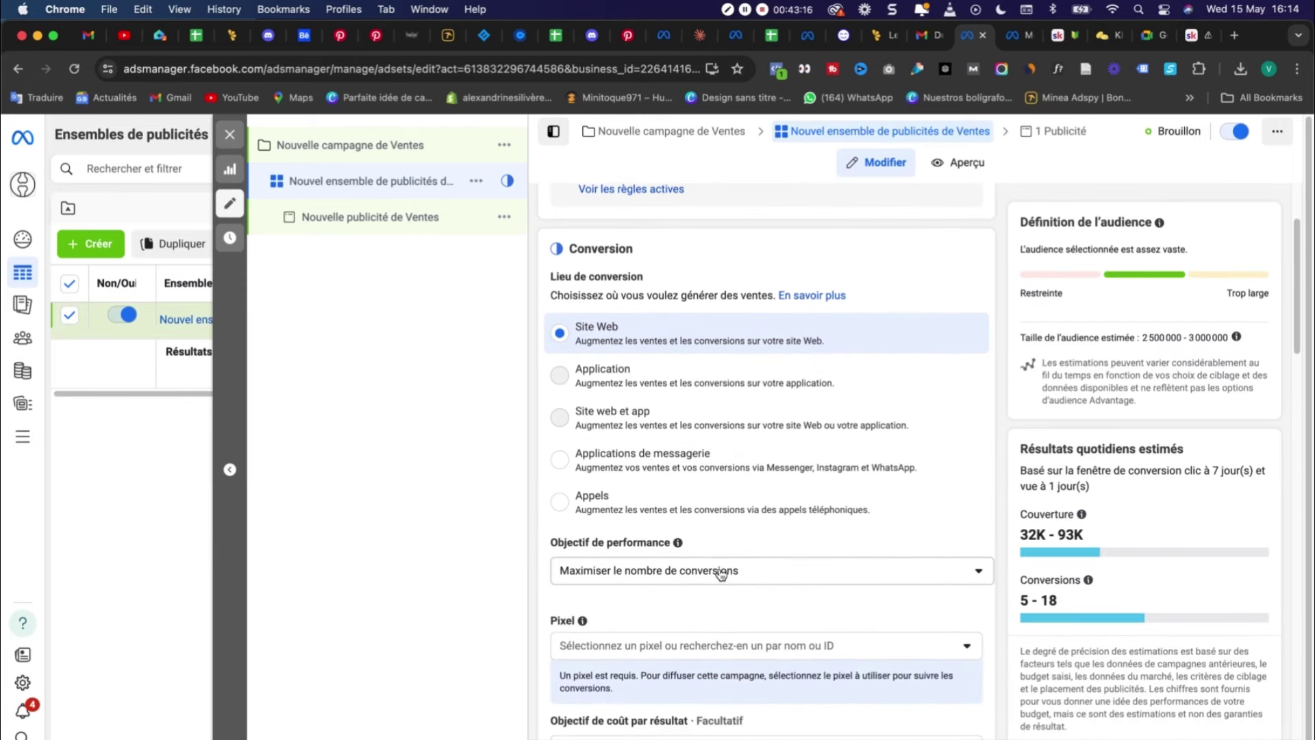
pyautogui.click(721, 573)
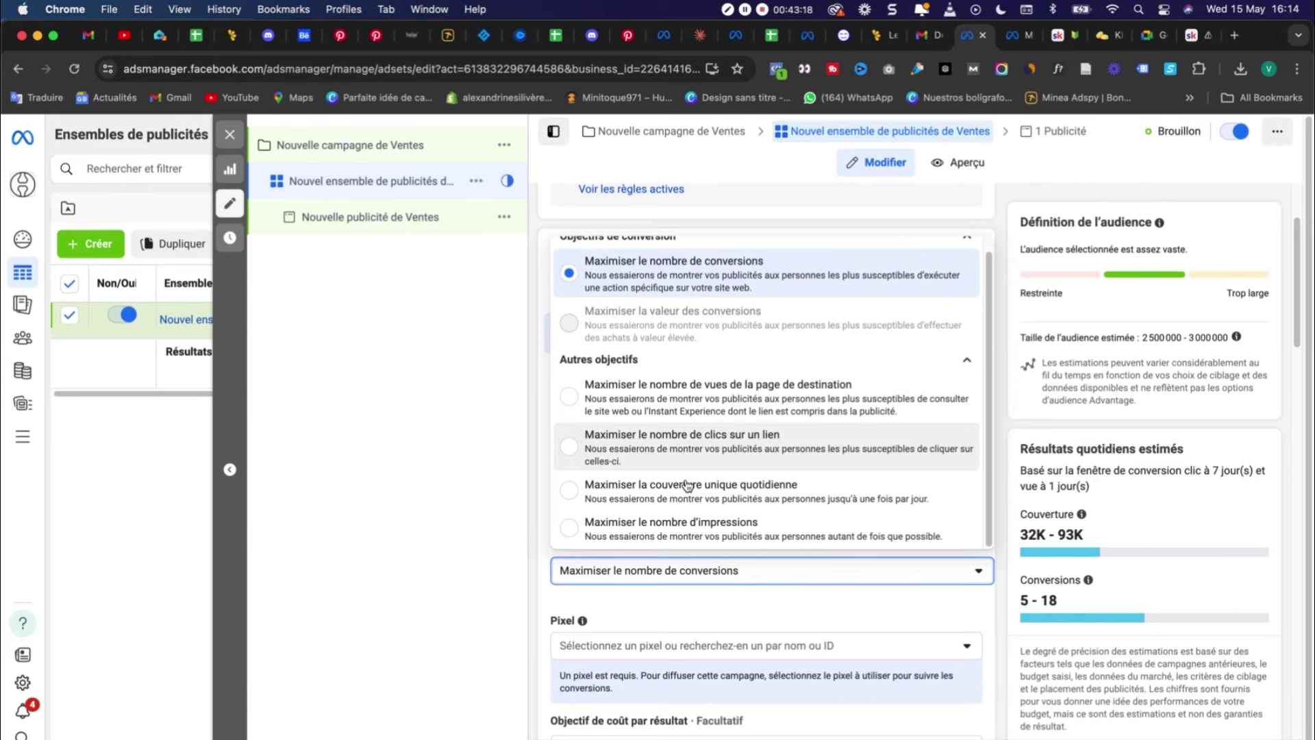
pyautogui.click(691, 596)
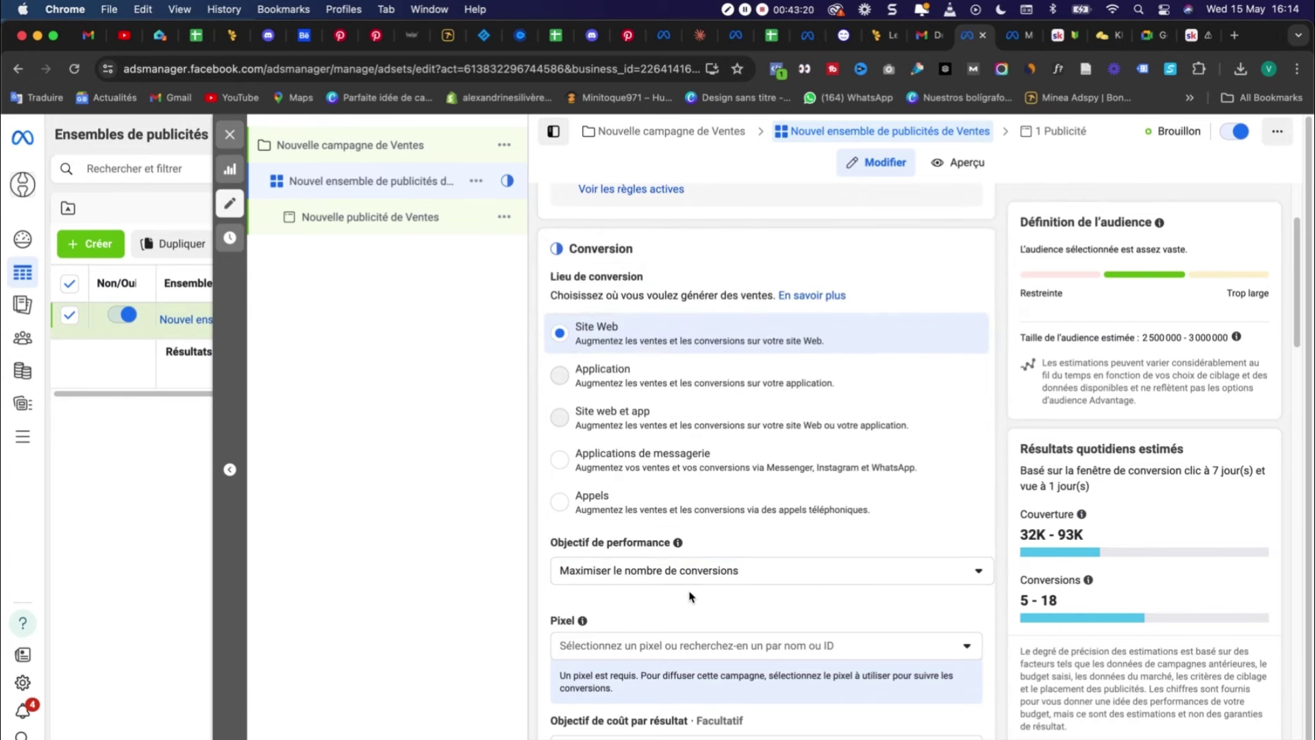
pyautogui.scroll(-4, 780, 509)
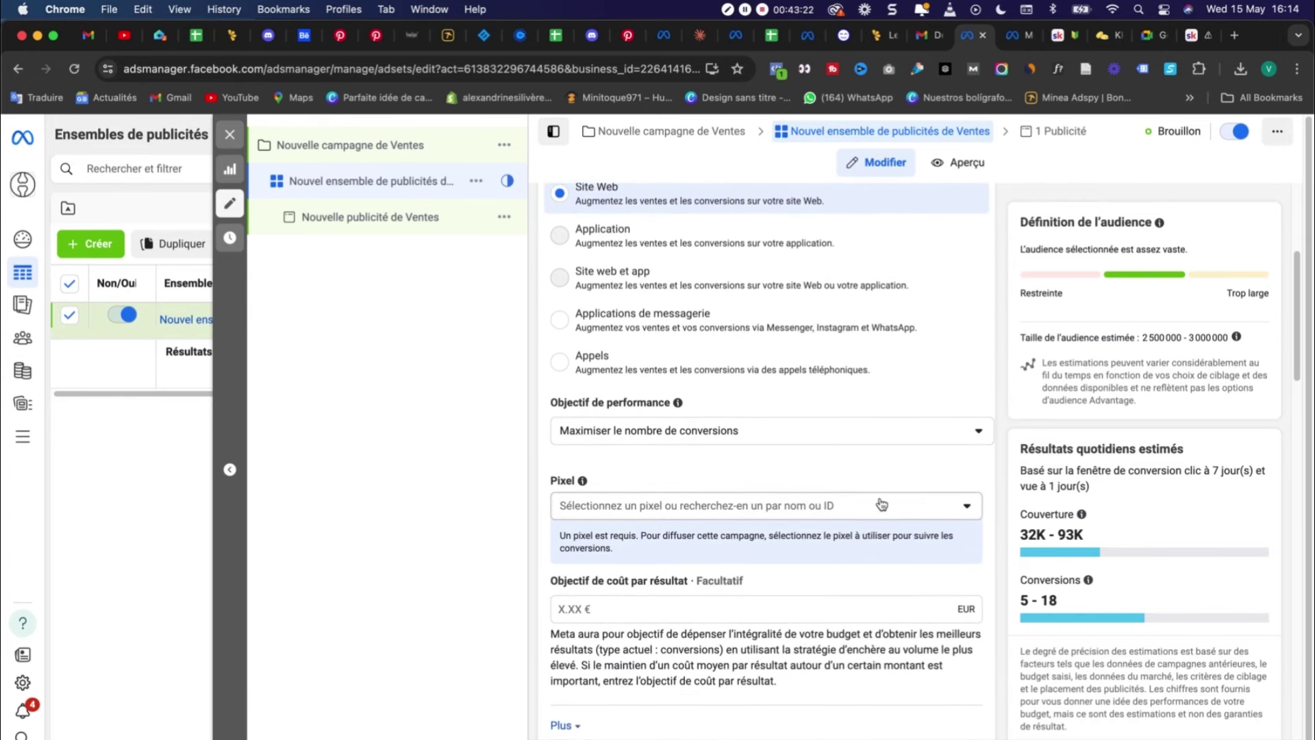
pyautogui.click(881, 505)
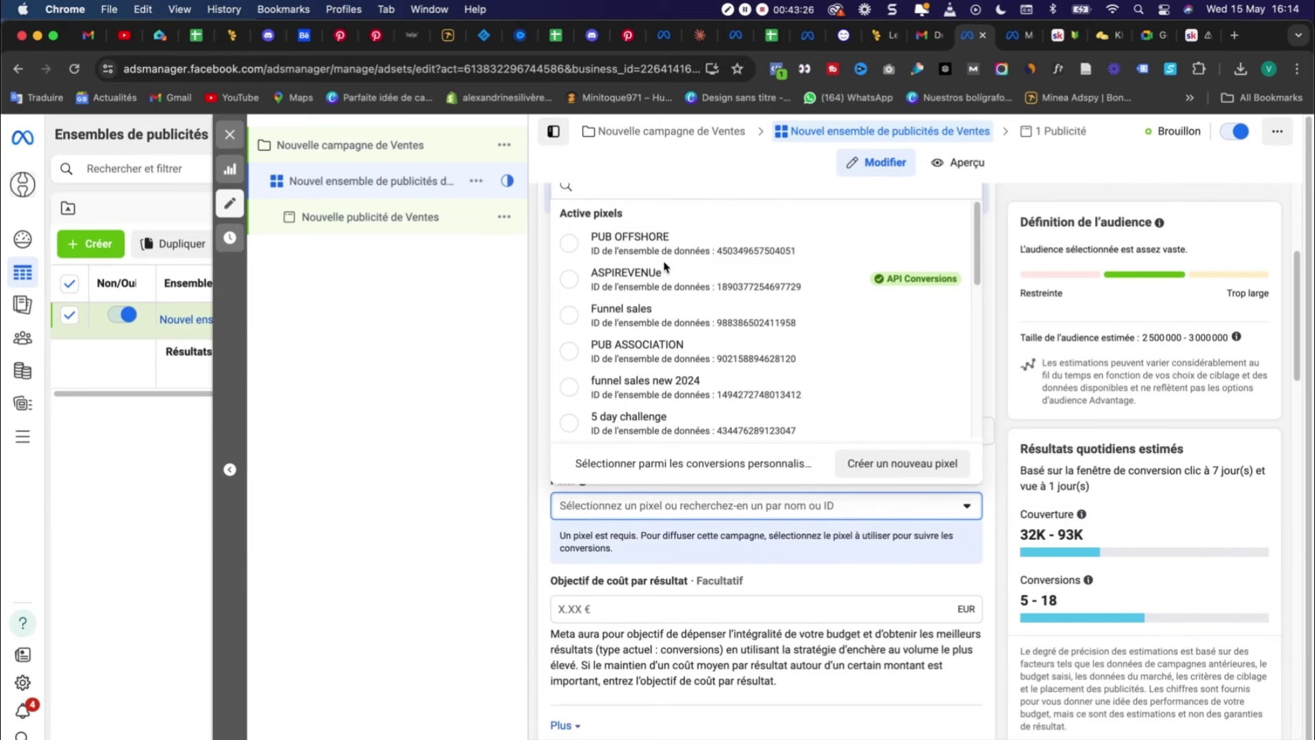
pyautogui.scroll(-3, 668, 420)
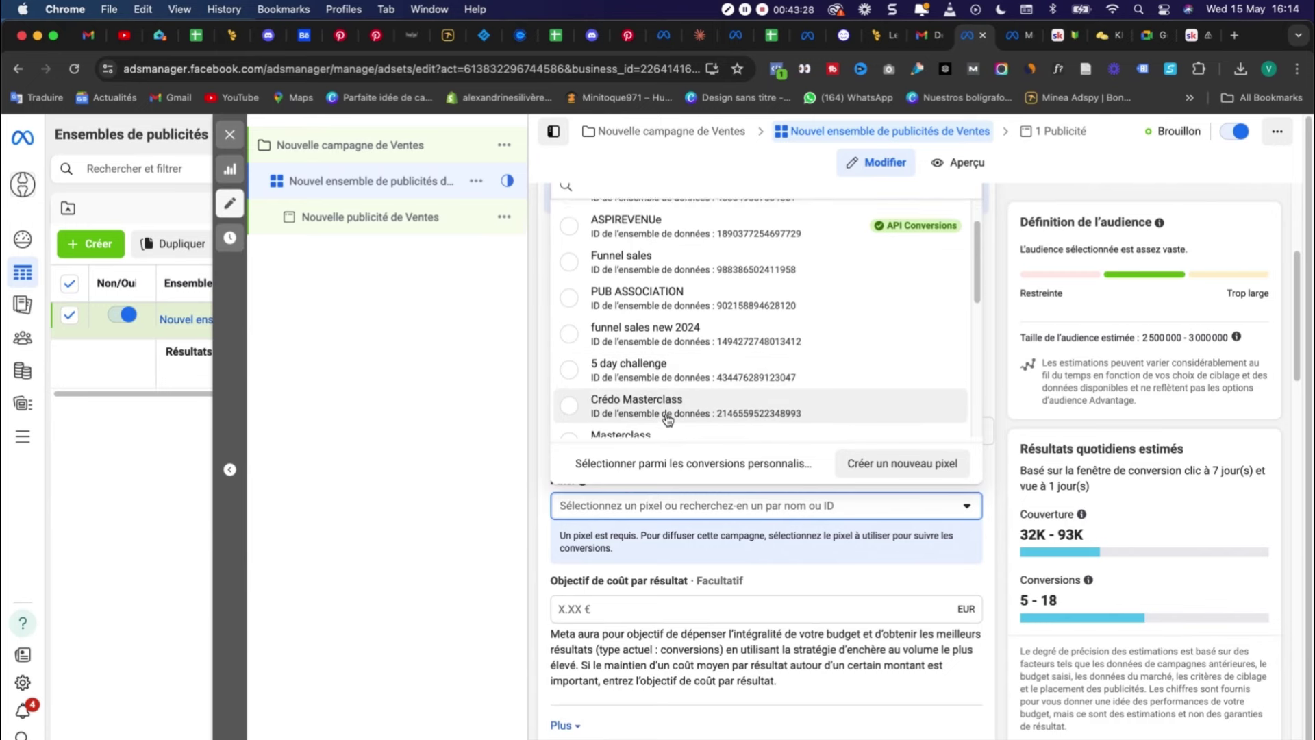
pyautogui.scroll(1, 668, 420)
pyautogui.scroll(2, 667, 420)
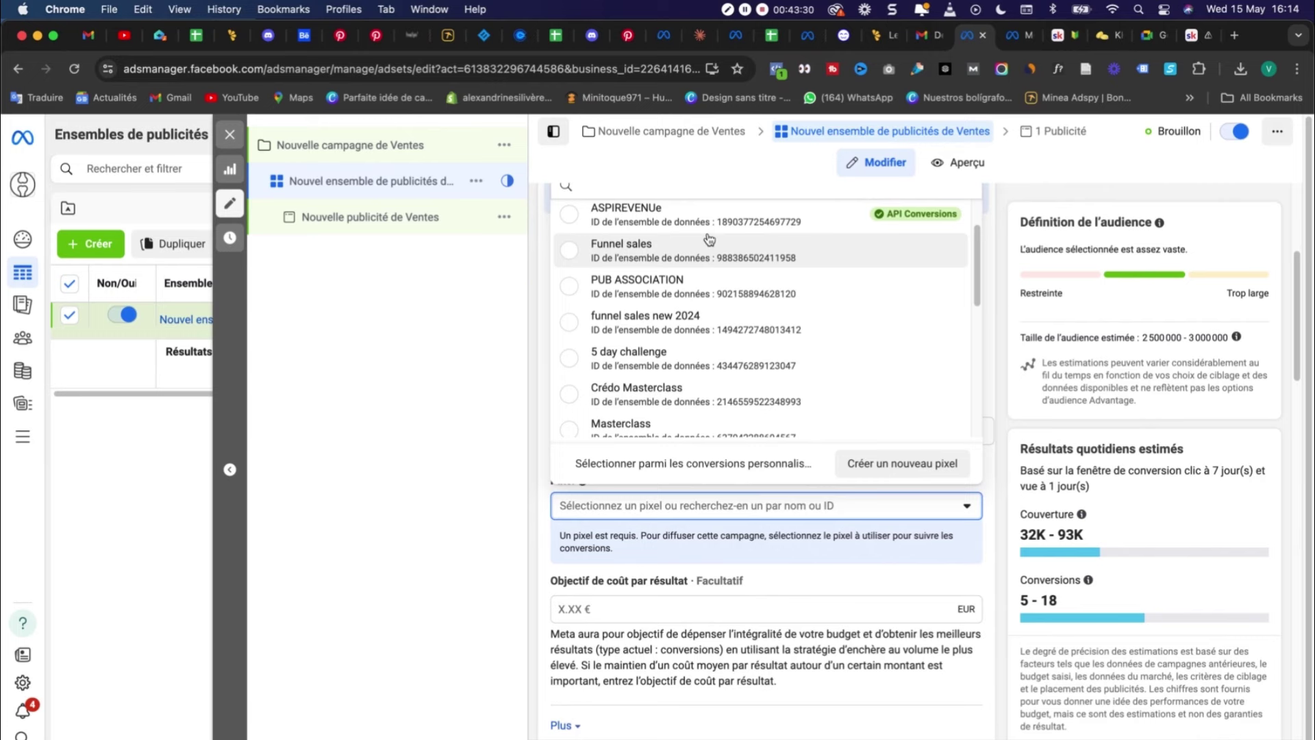
pyautogui.click(710, 265)
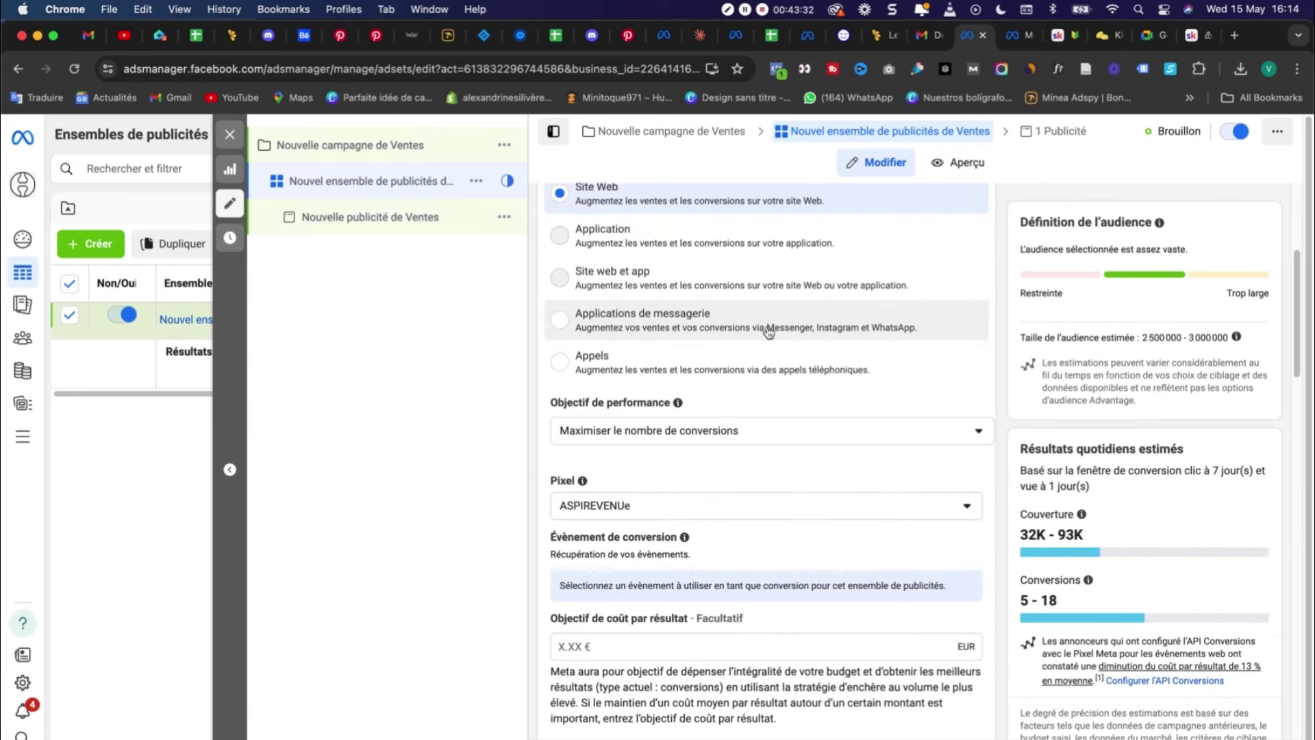
pyautogui.scroll(-2, 753, 548)
pyautogui.scroll(-6, 749, 529)
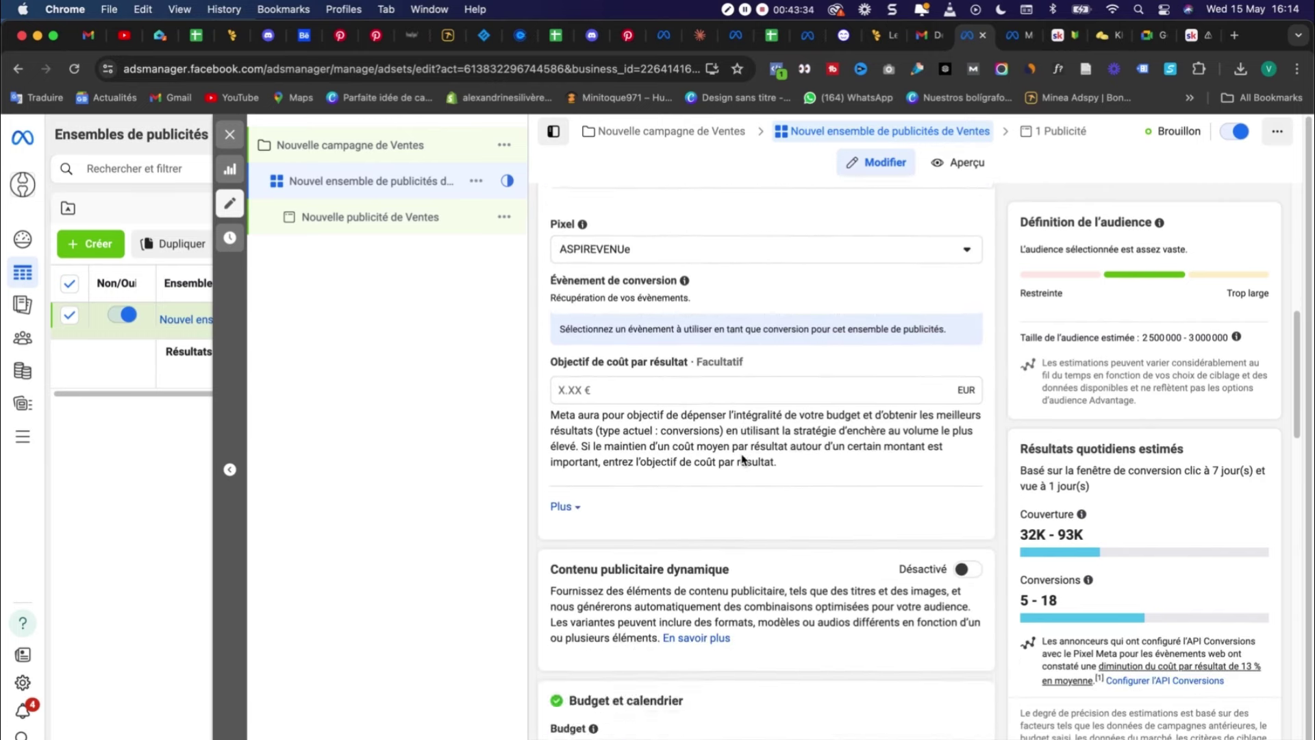
# Step: Set a 5,00 € daily budget starting 16 mai 2024 at 00:00
pyautogui.click(682, 425)
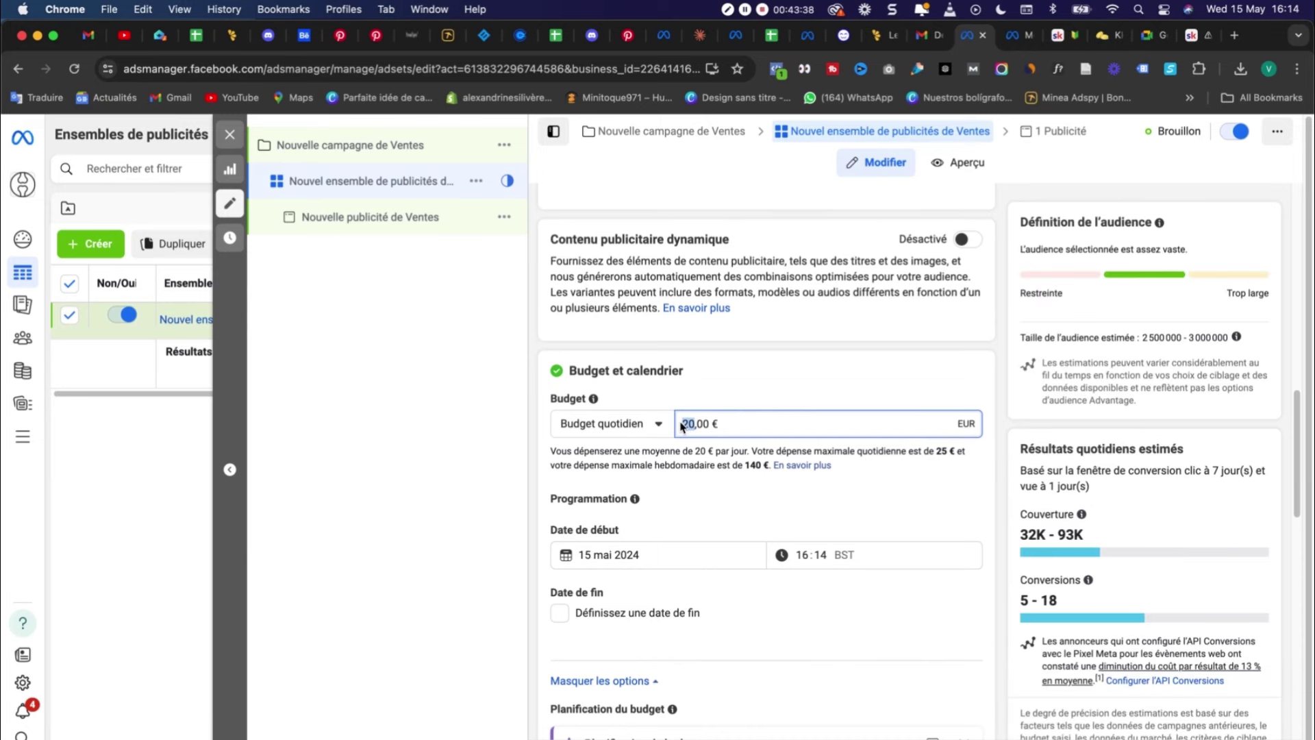
pyautogui.write('5')
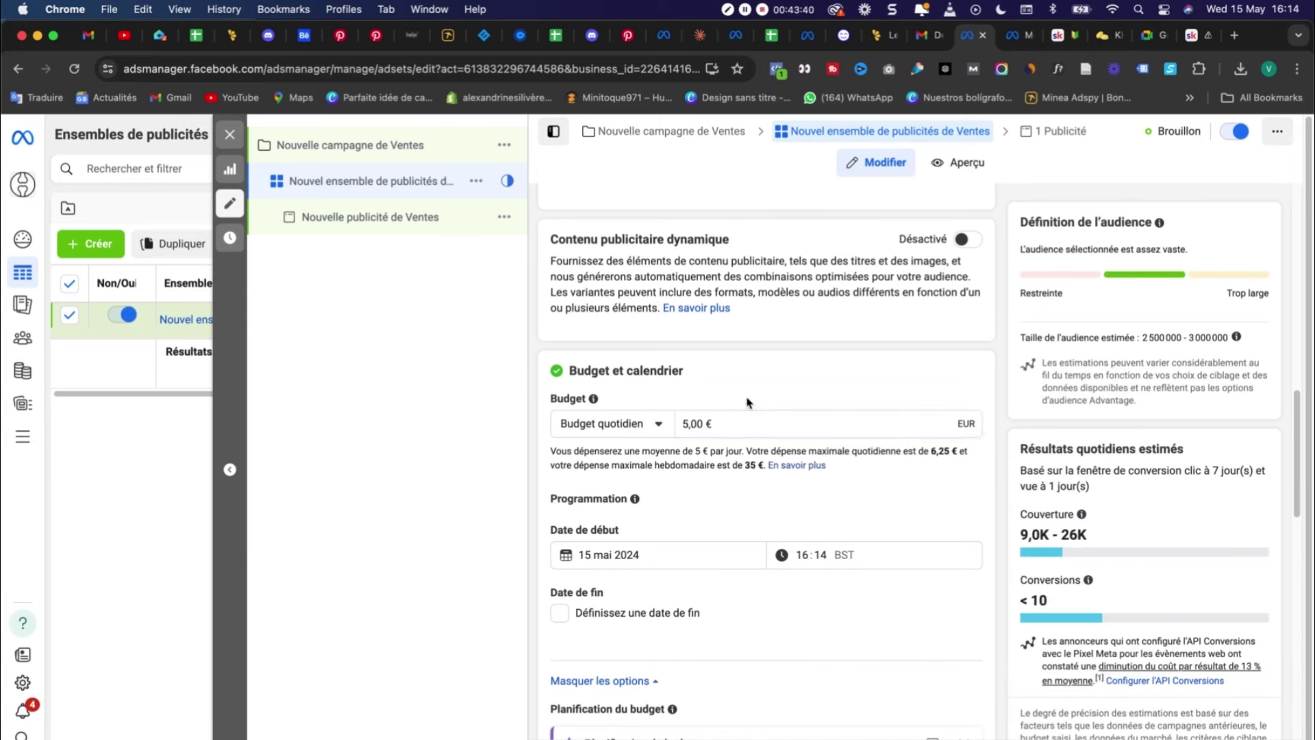
pyautogui.click(651, 554)
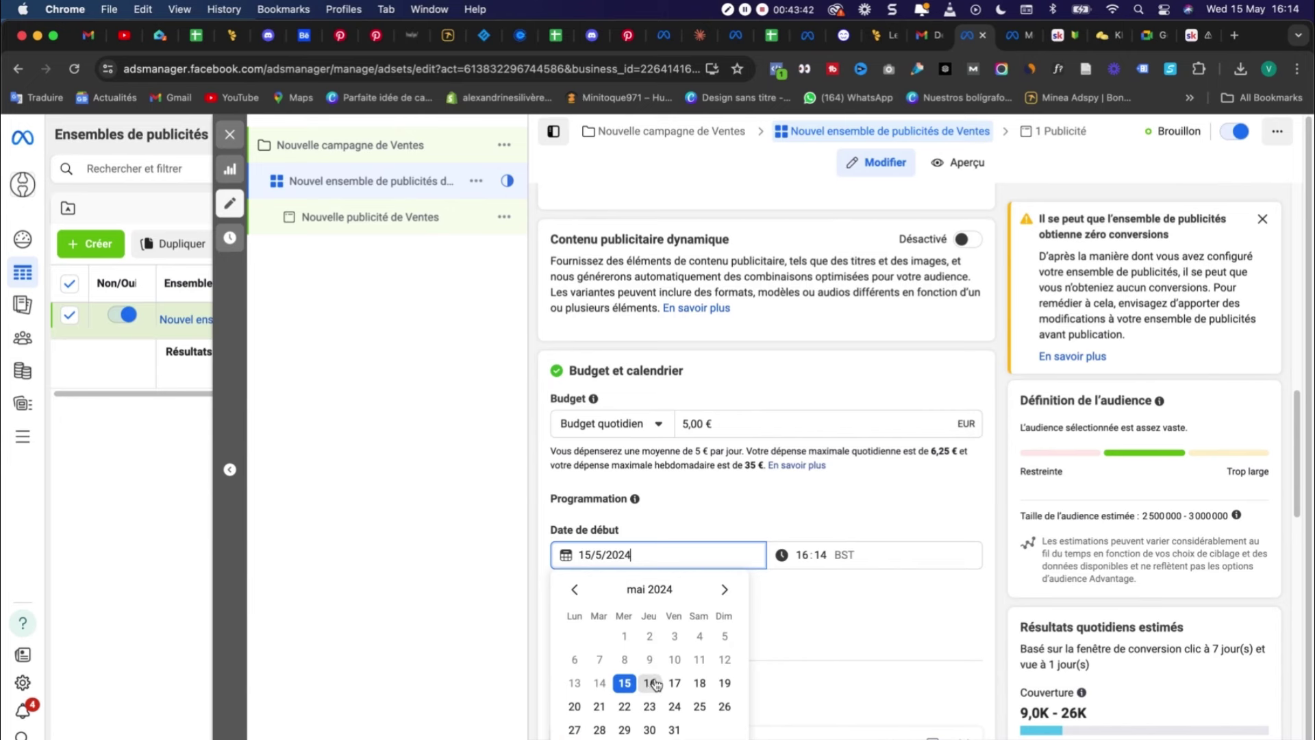
pyautogui.click(650, 682)
pyautogui.click(801, 554)
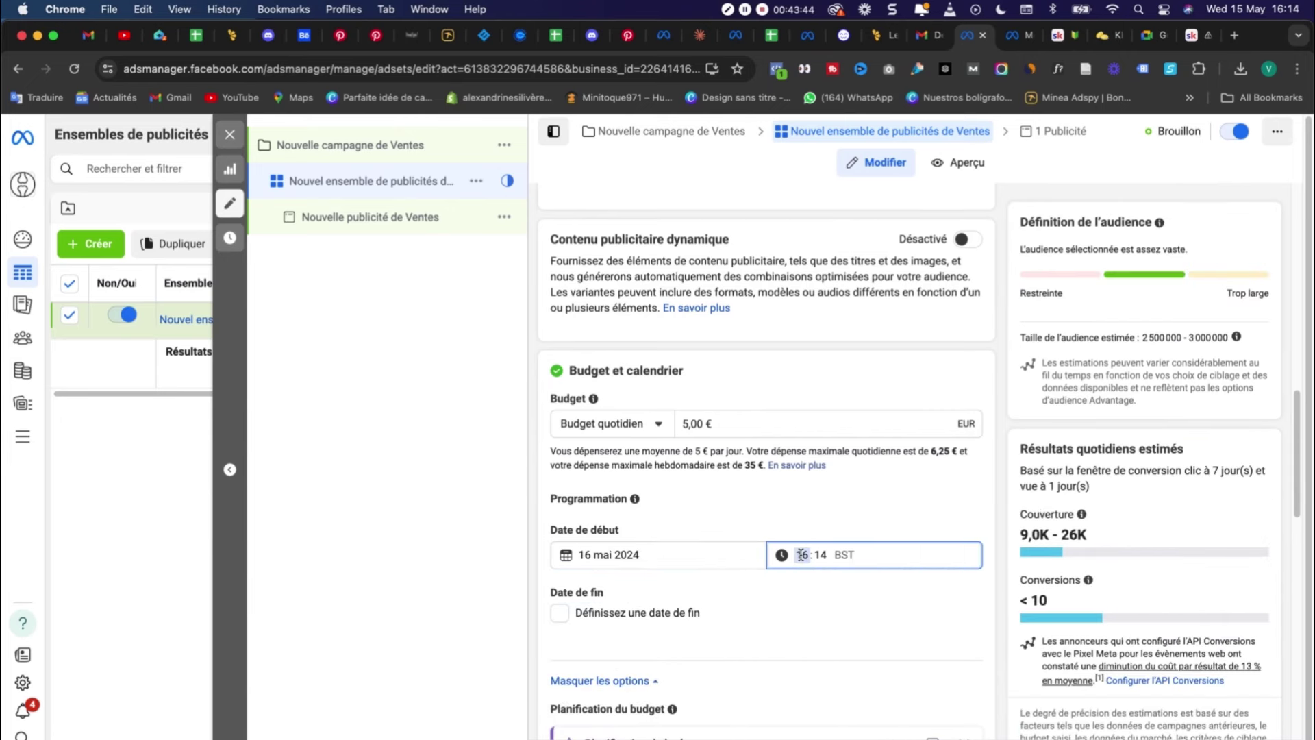
pyautogui.write('00:00')
pyautogui.click(866, 601)
pyautogui.scroll(-3, 863, 602)
pyautogui.scroll(-10, 862, 599)
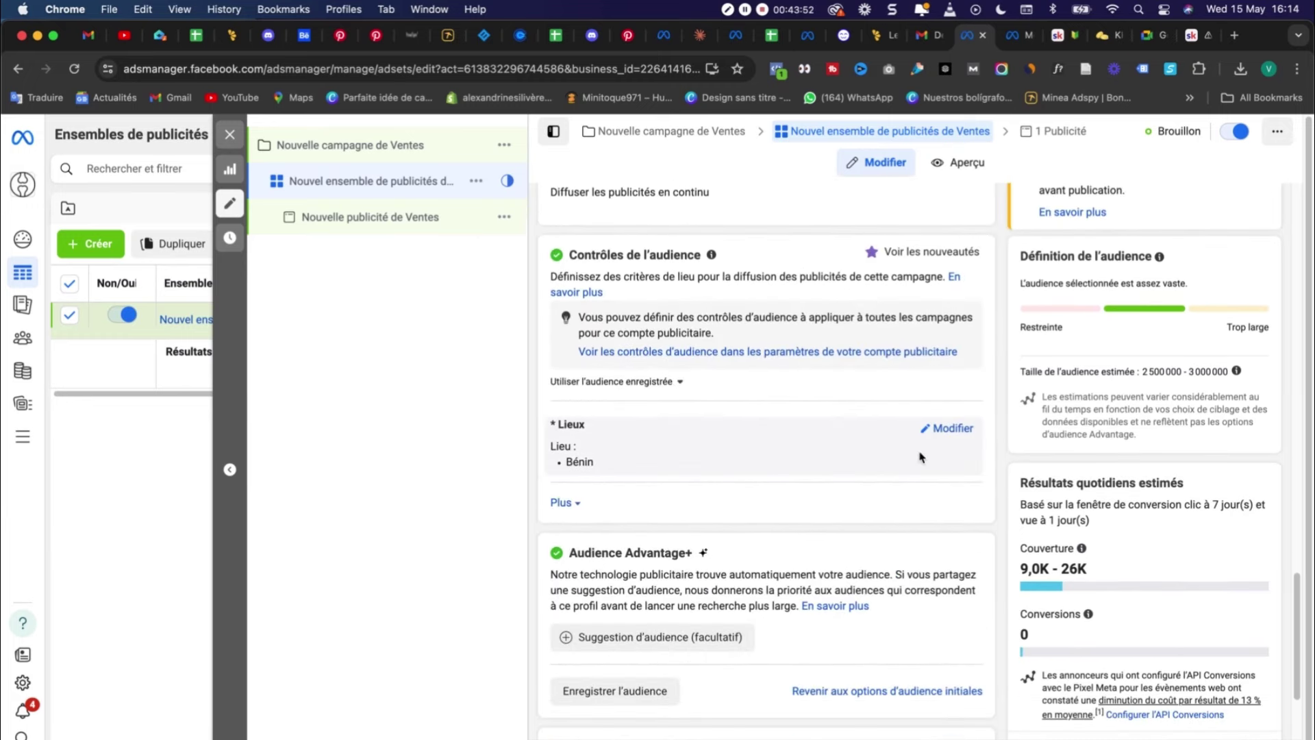
# Step: Add Côte d'Ivoire and Cameroun to the ad set's target locations
pyautogui.click(953, 428)
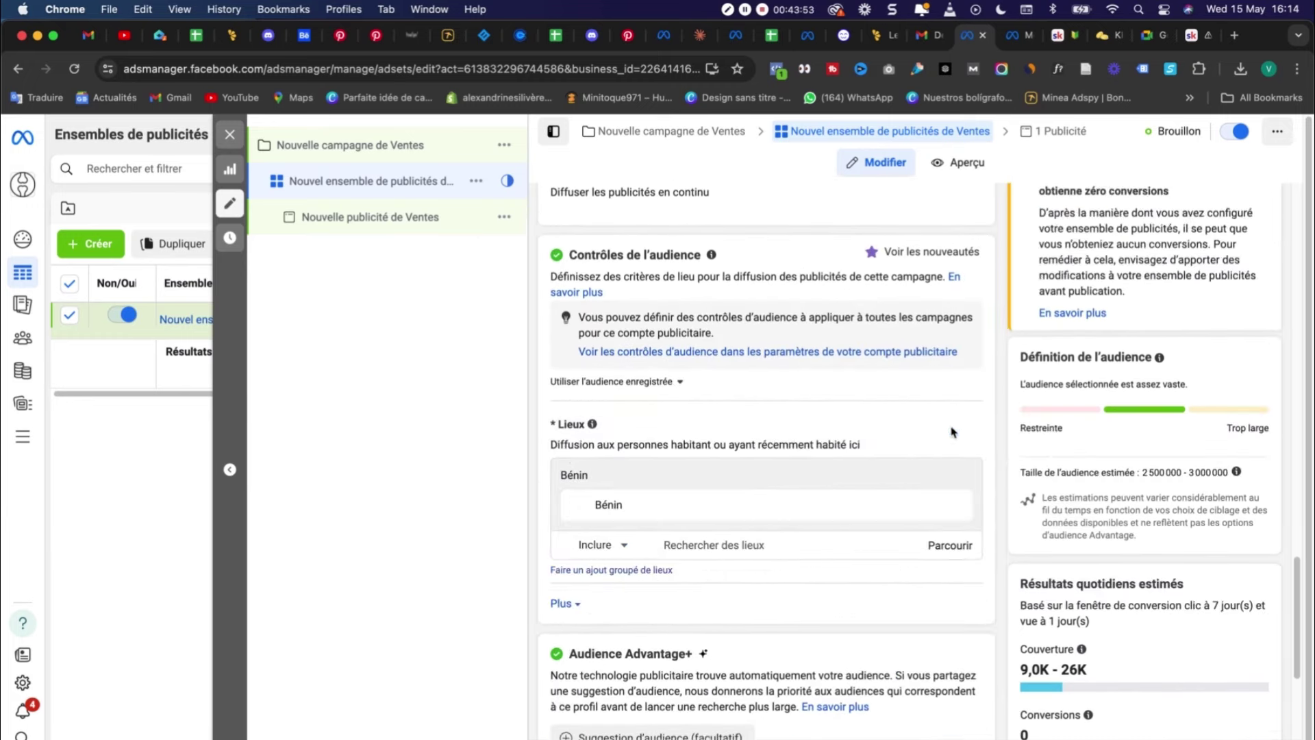
pyautogui.click(712, 548)
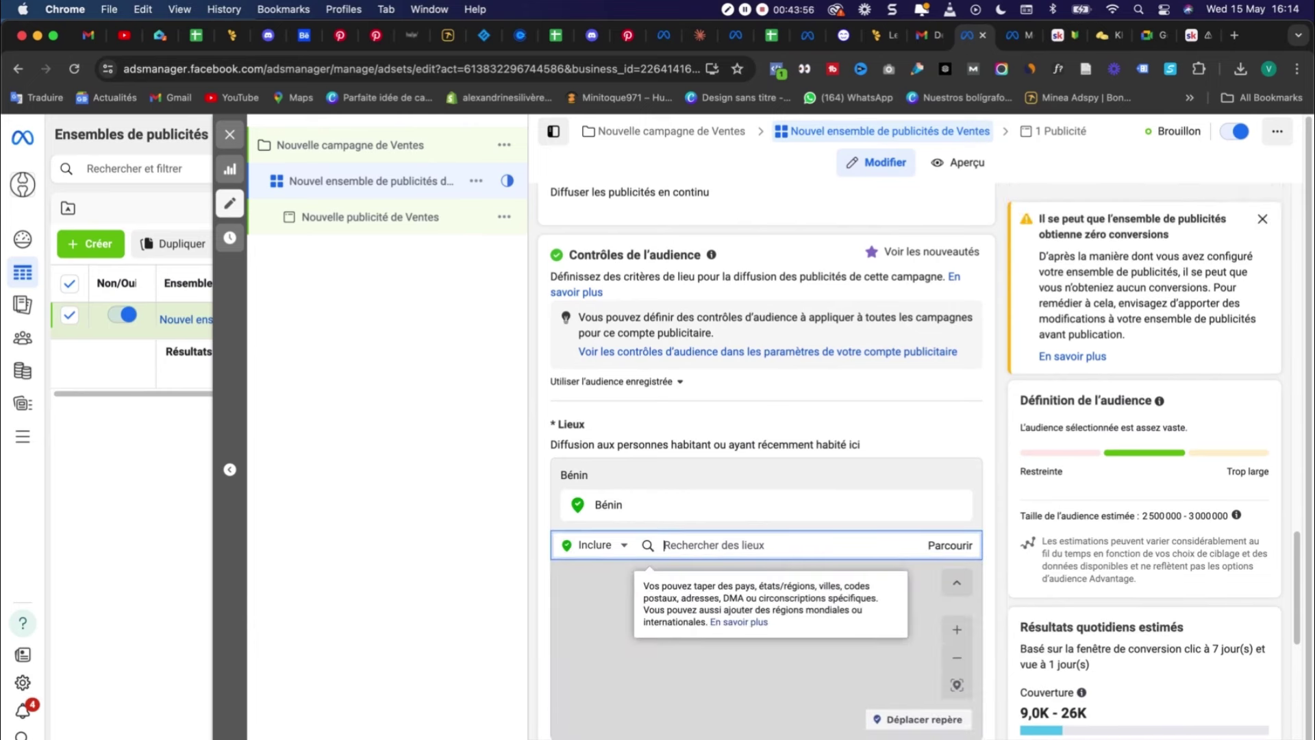
pyautogui.write('cote')
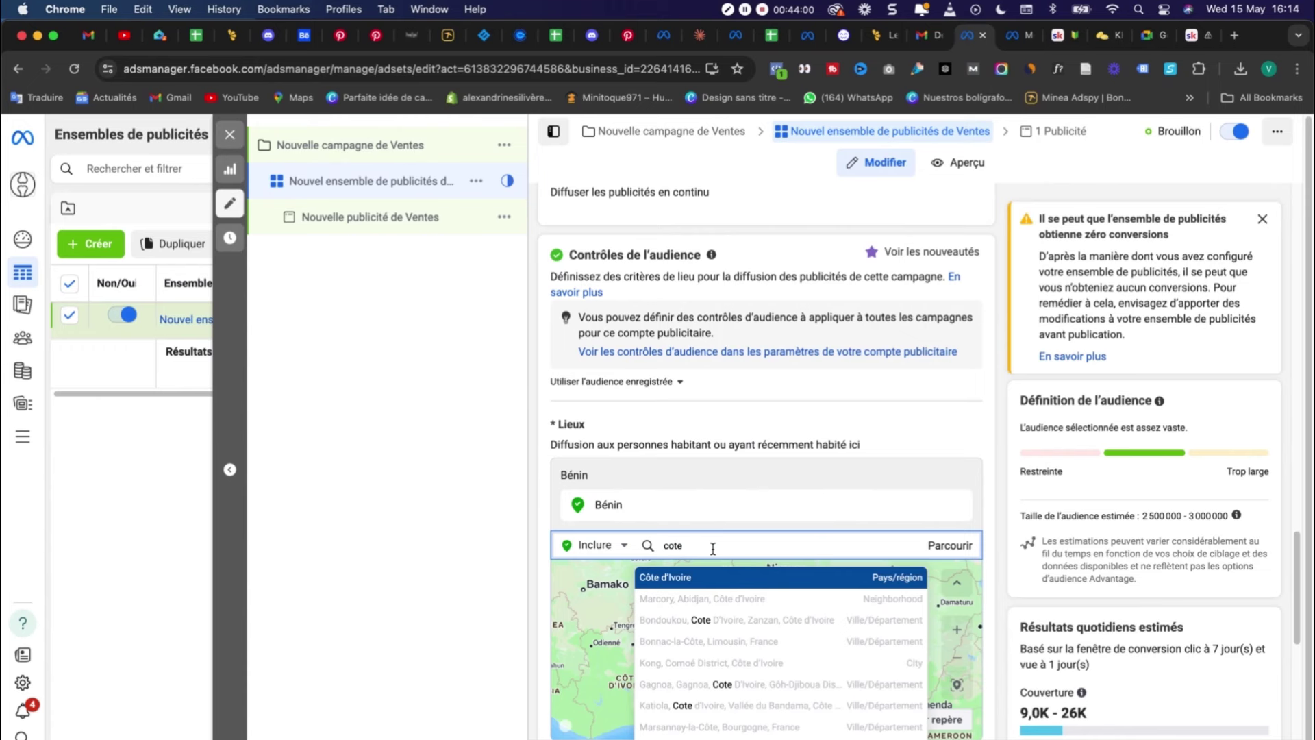
pyautogui.click(706, 575)
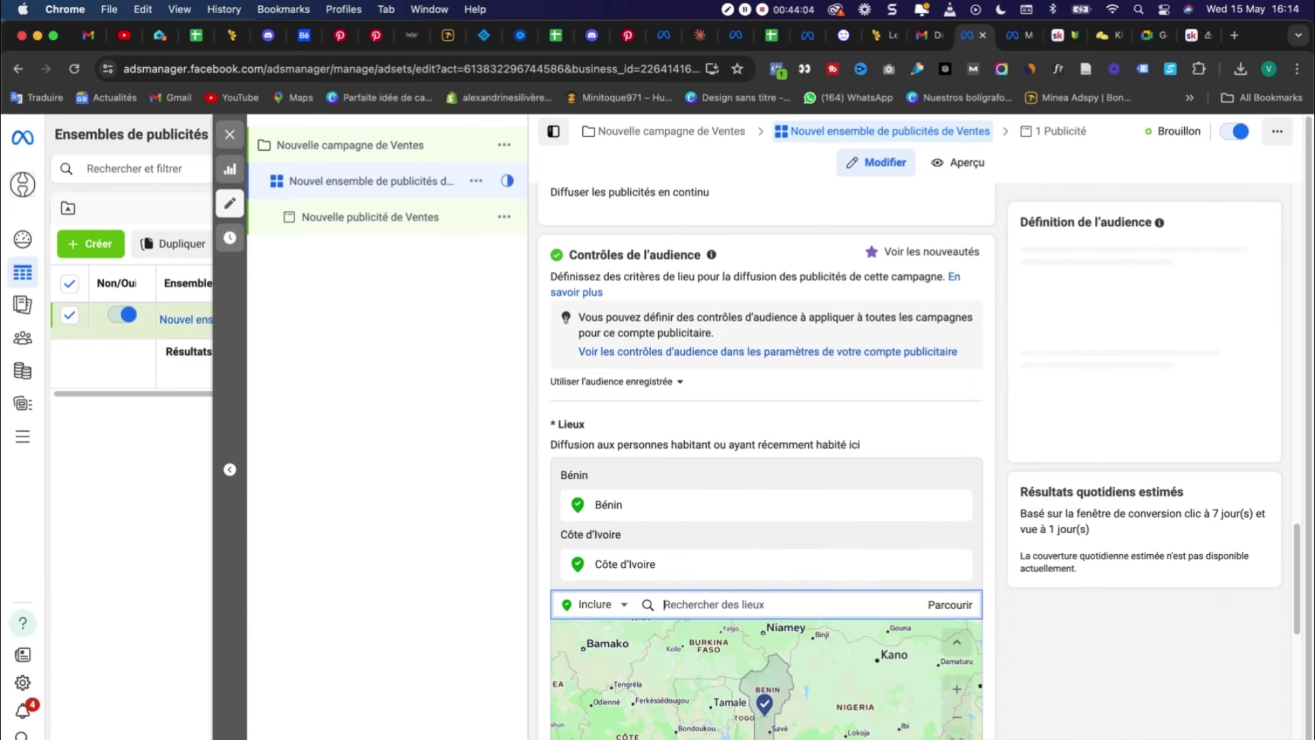
pyautogui.write('cameroun')
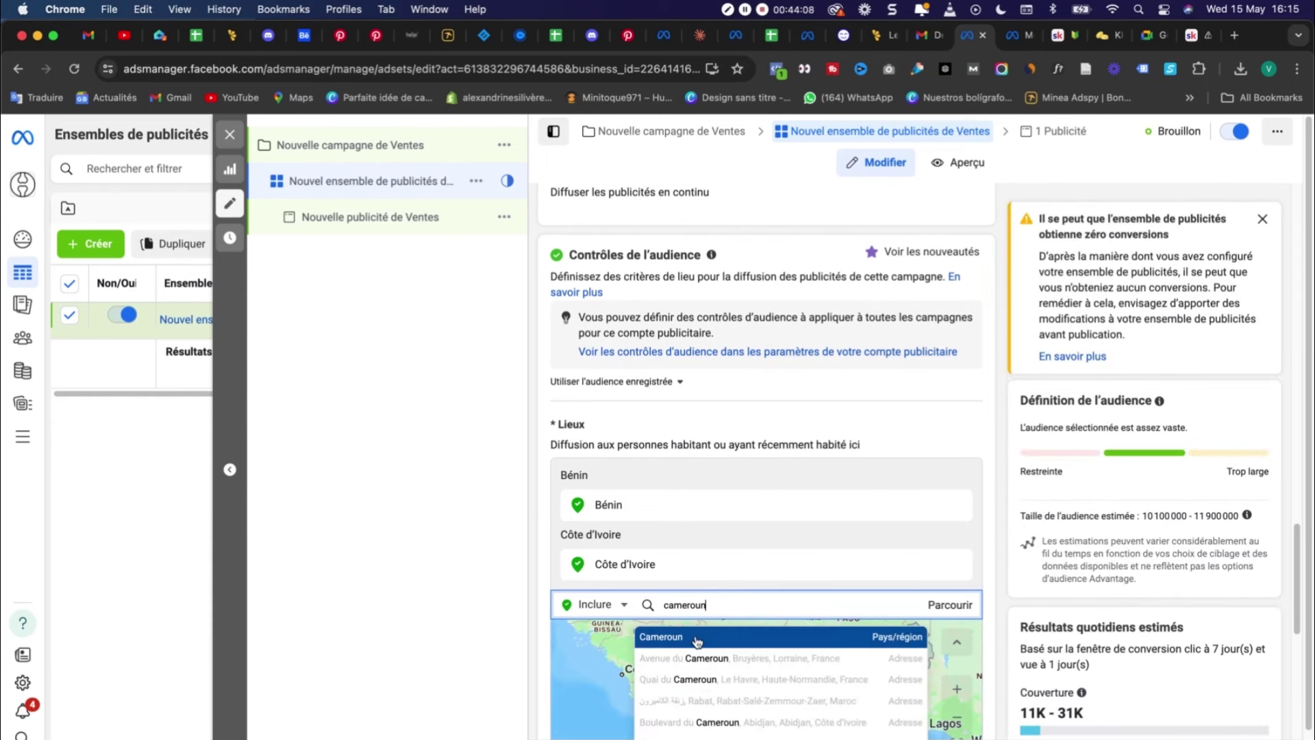
pyautogui.click(699, 636)
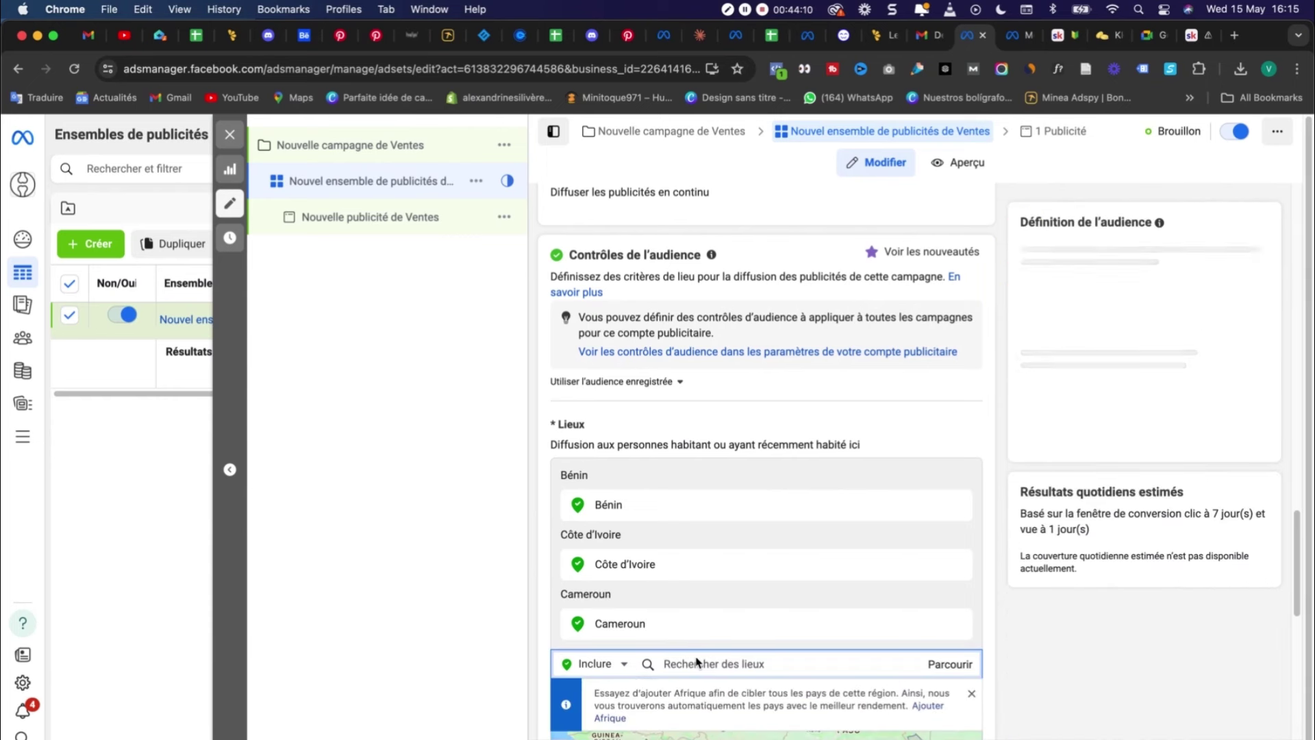
# Step: Add Togo and Sénégal to the target locations as well
pyautogui.write('togo')
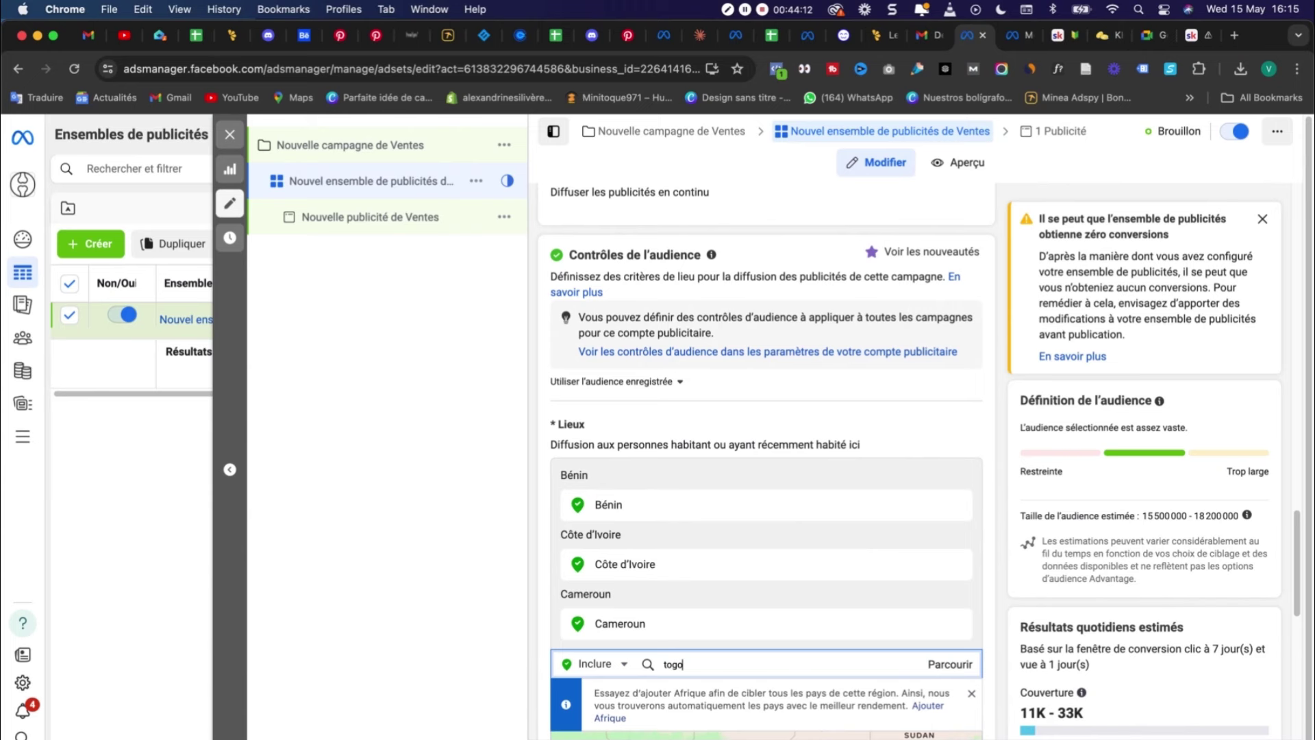
pyautogui.click(674, 697)
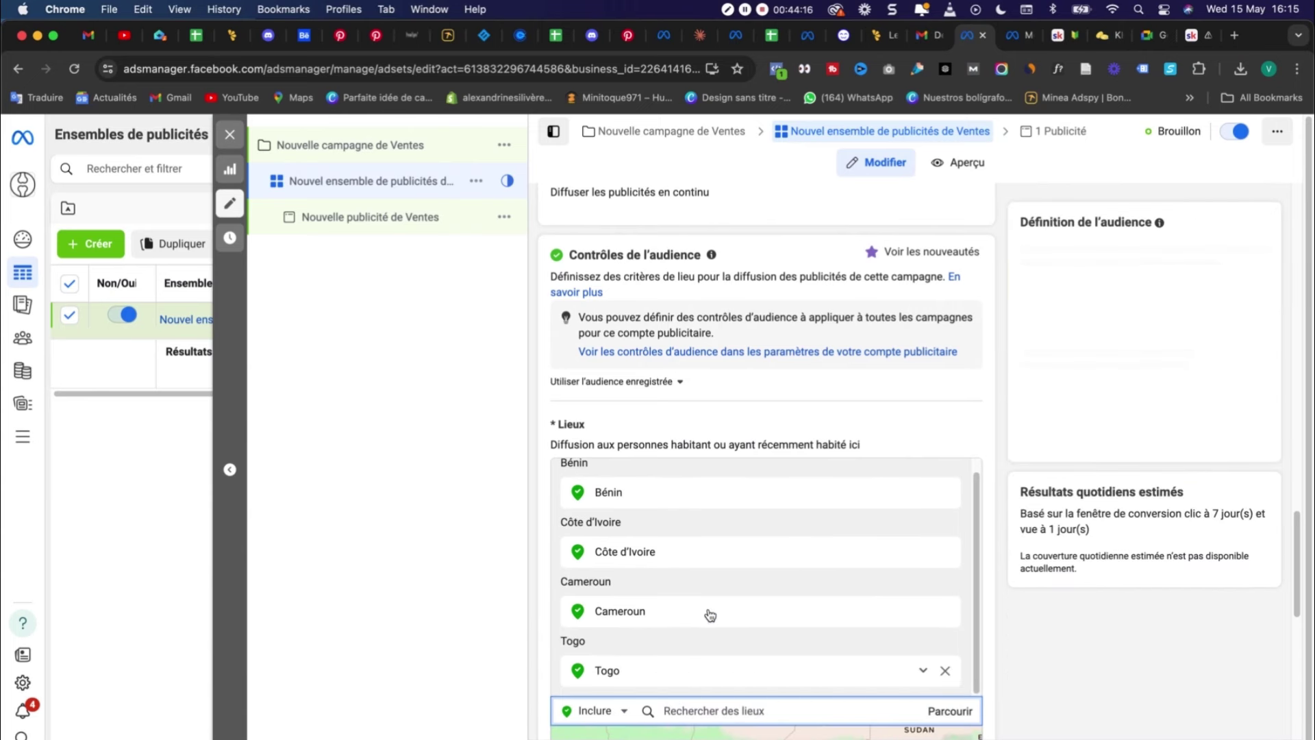
pyautogui.scroll(-2, 715, 710)
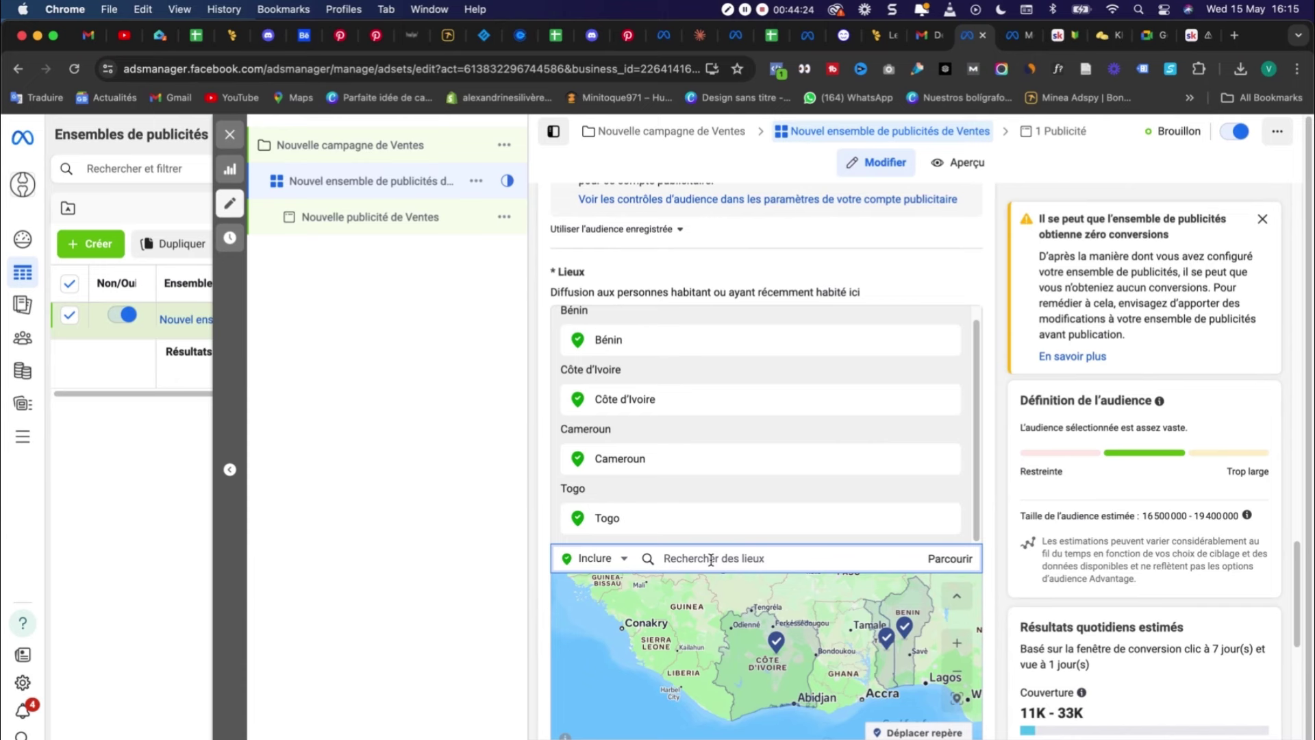
pyautogui.write('s&')
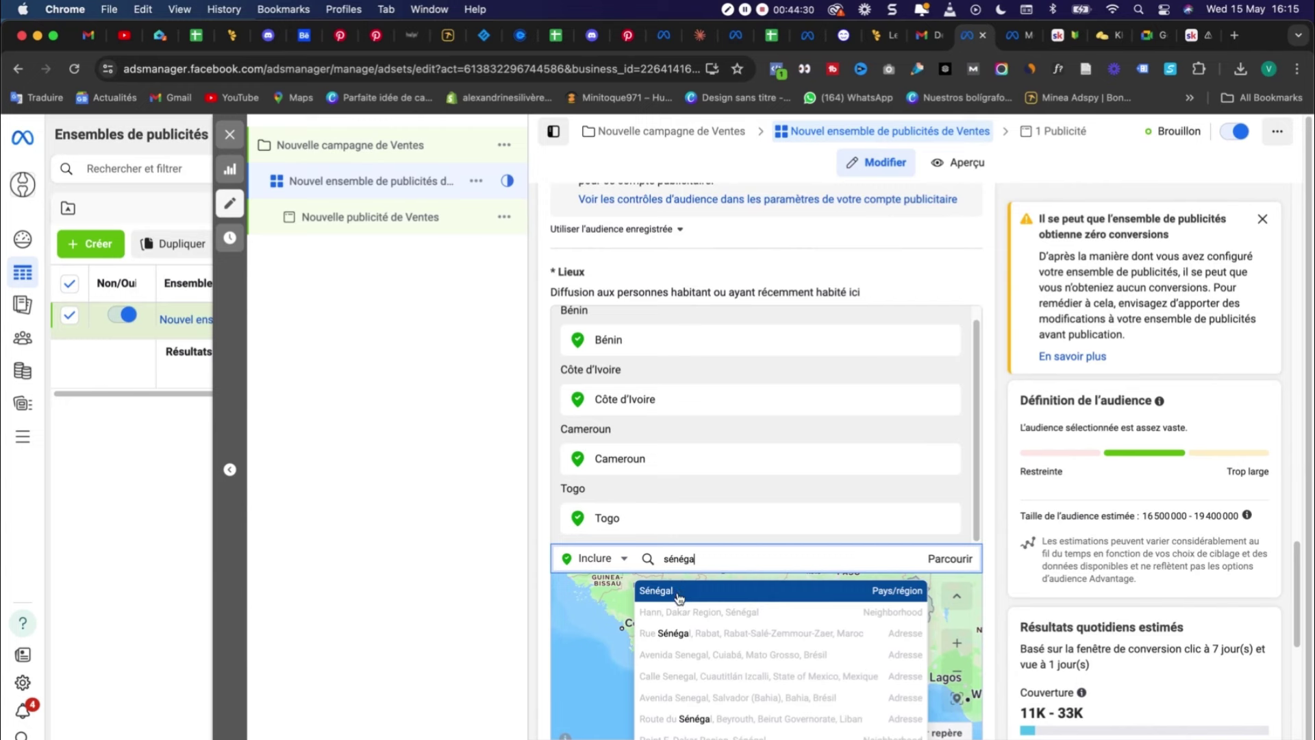
pyautogui.click(677, 594)
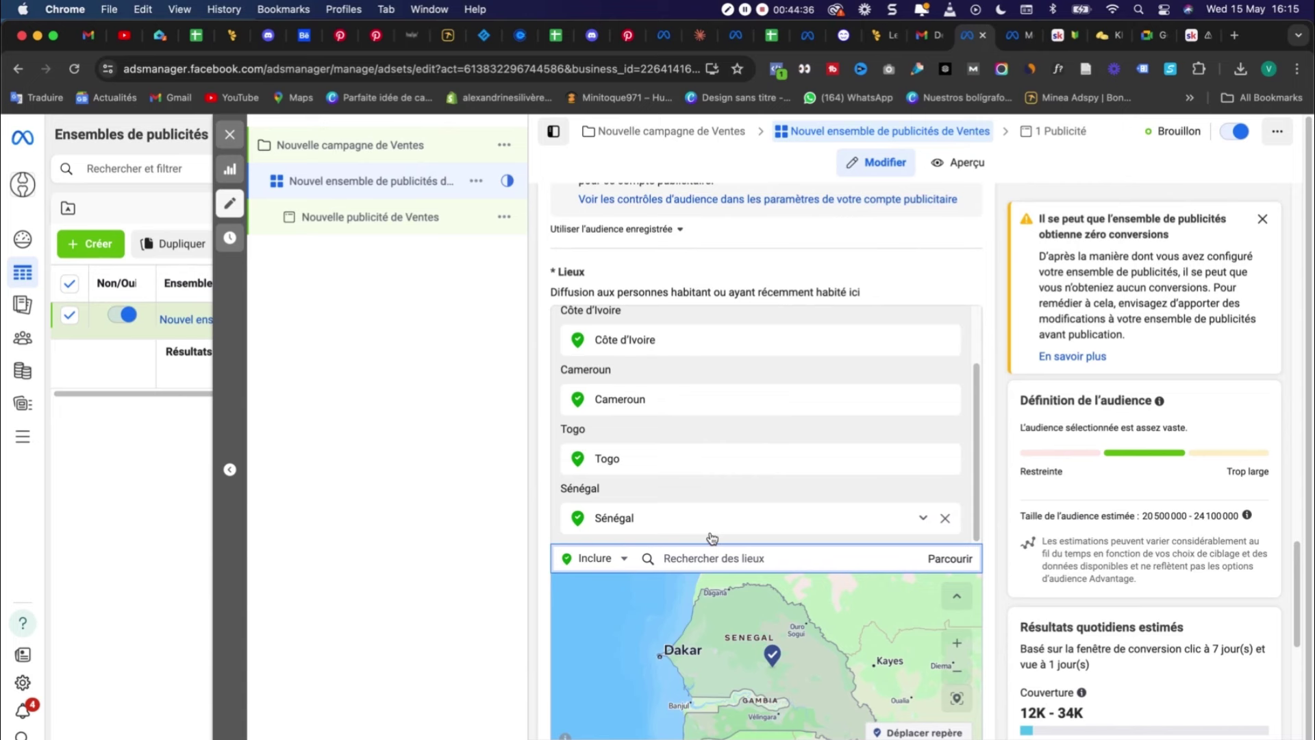
pyautogui.scroll(2, 712, 537)
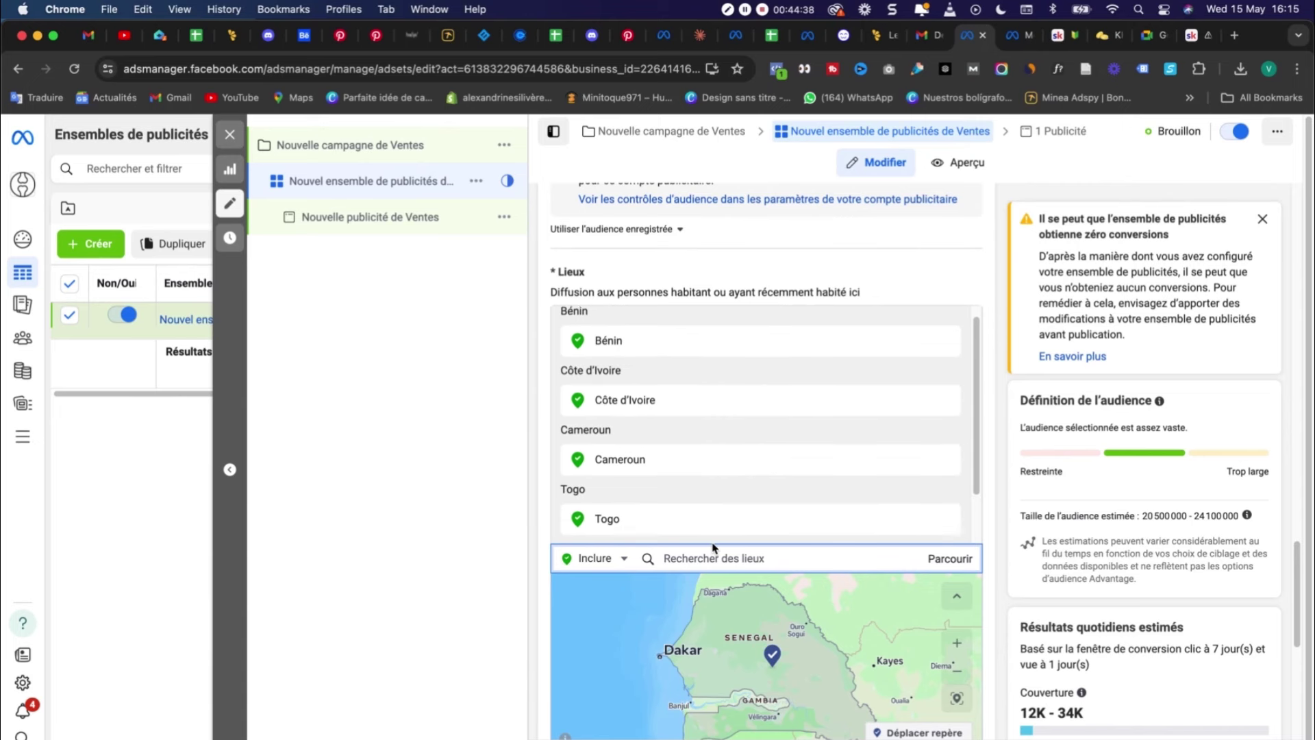
pyautogui.scroll(-2, 714, 544)
pyautogui.scroll(-2, 712, 546)
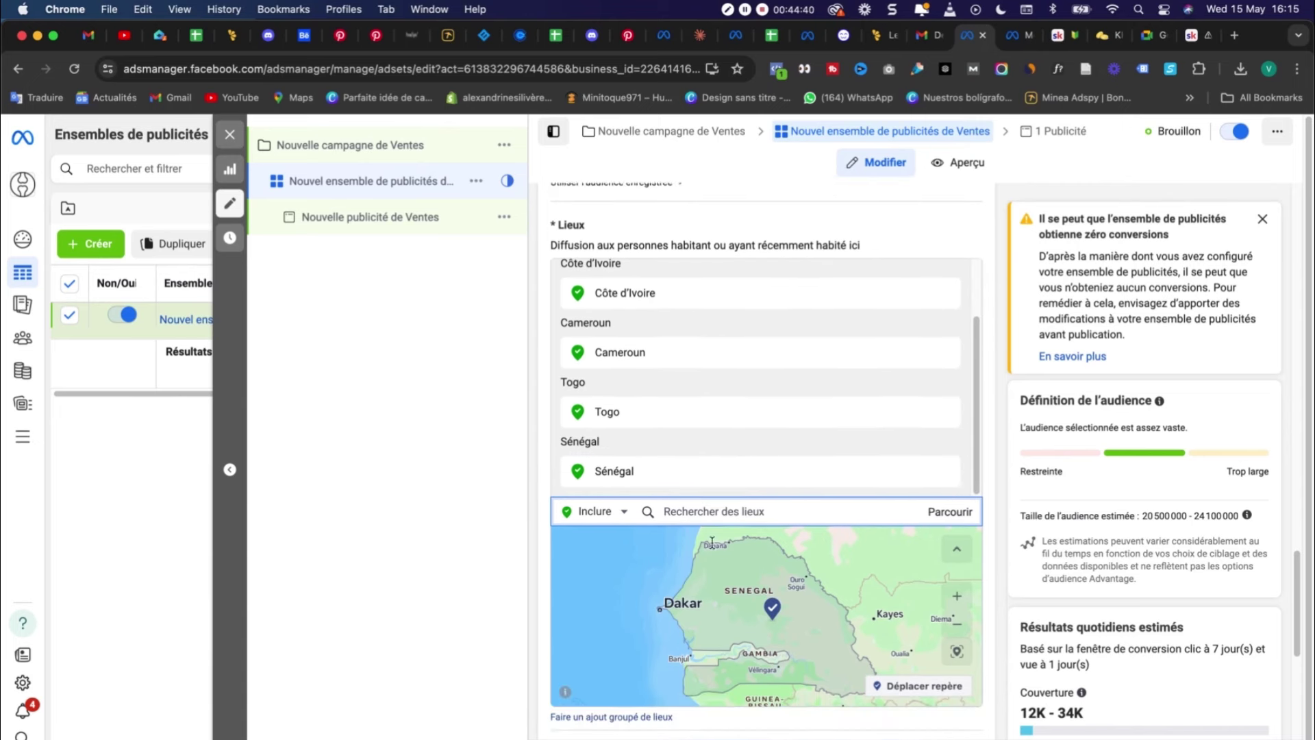
pyautogui.scroll(-5, 670, 492)
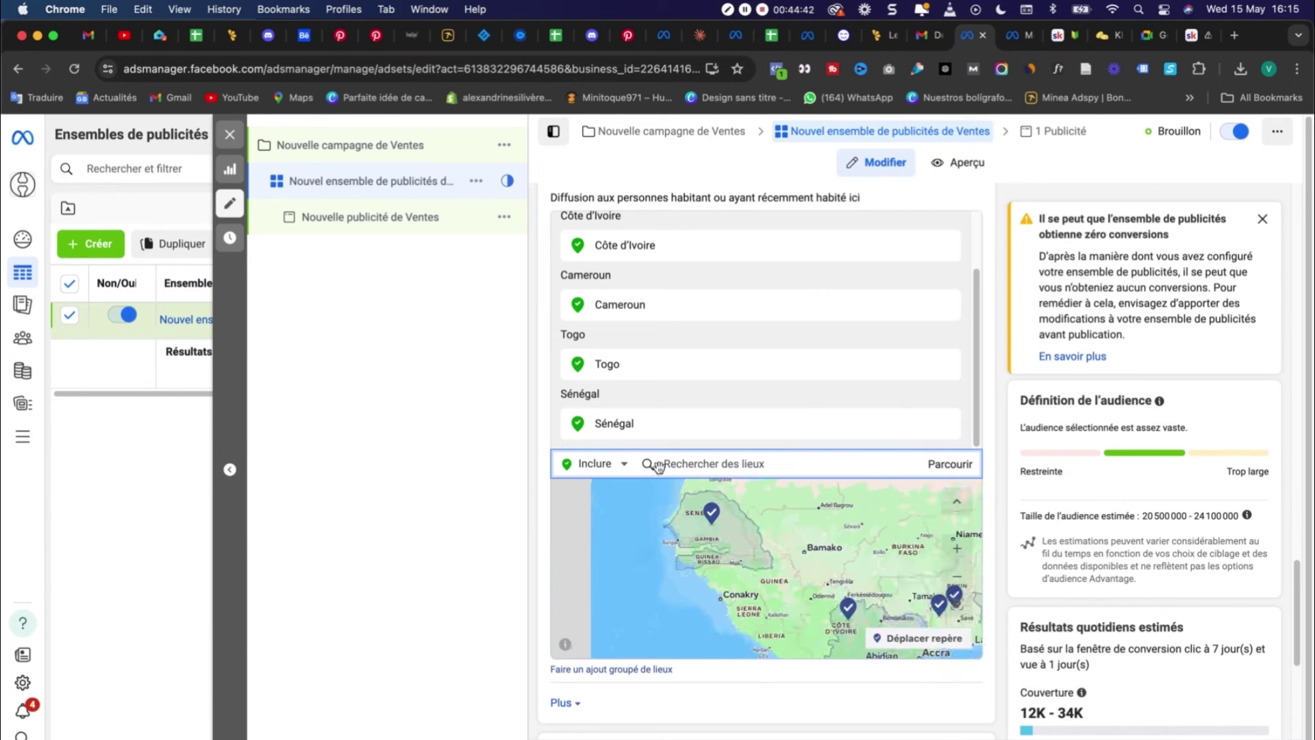
pyautogui.scroll(2, 607, 408)
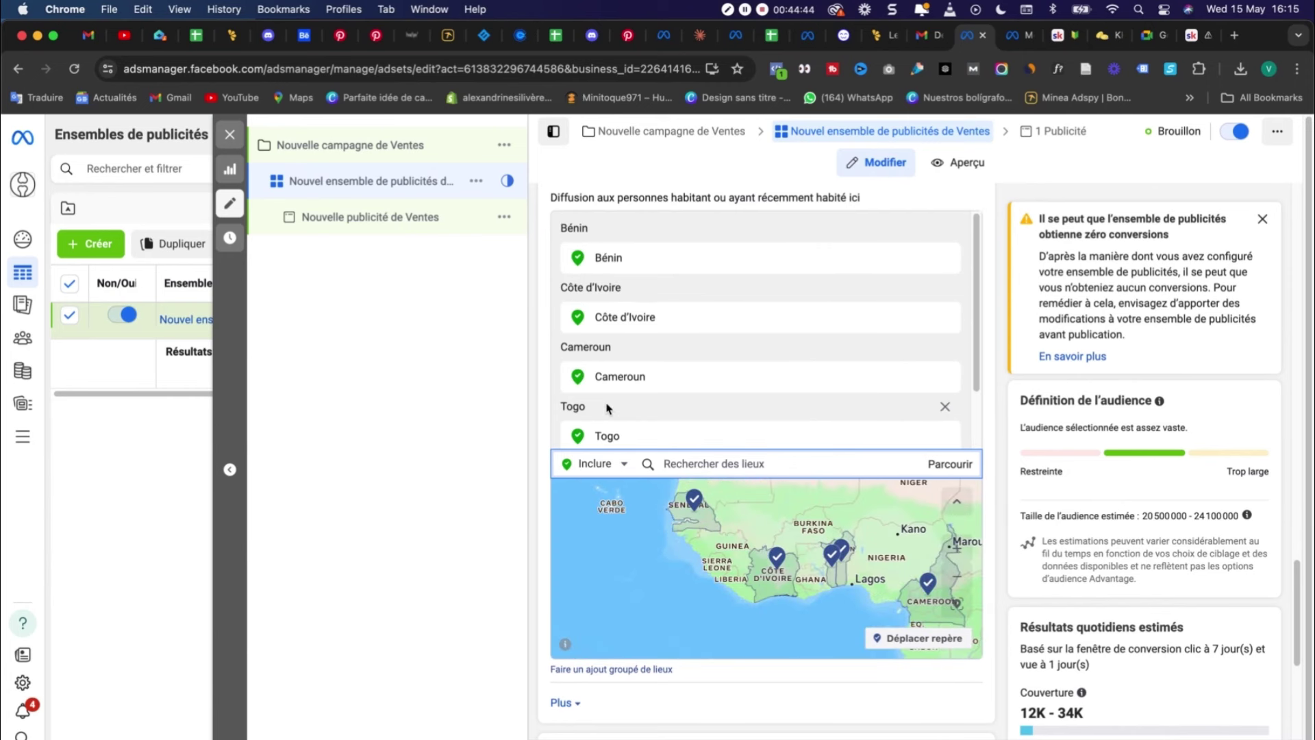
pyautogui.scroll(-2, 607, 408)
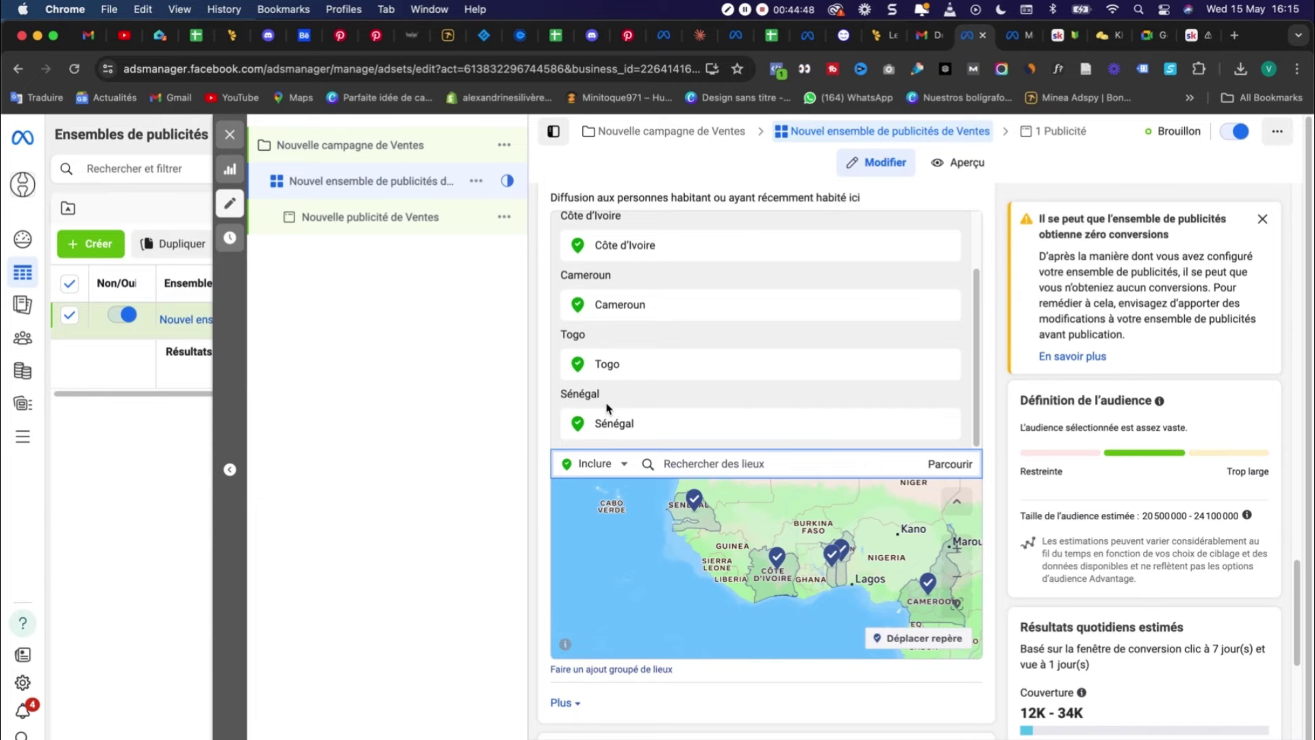
pyautogui.scroll(-6, 607, 408)
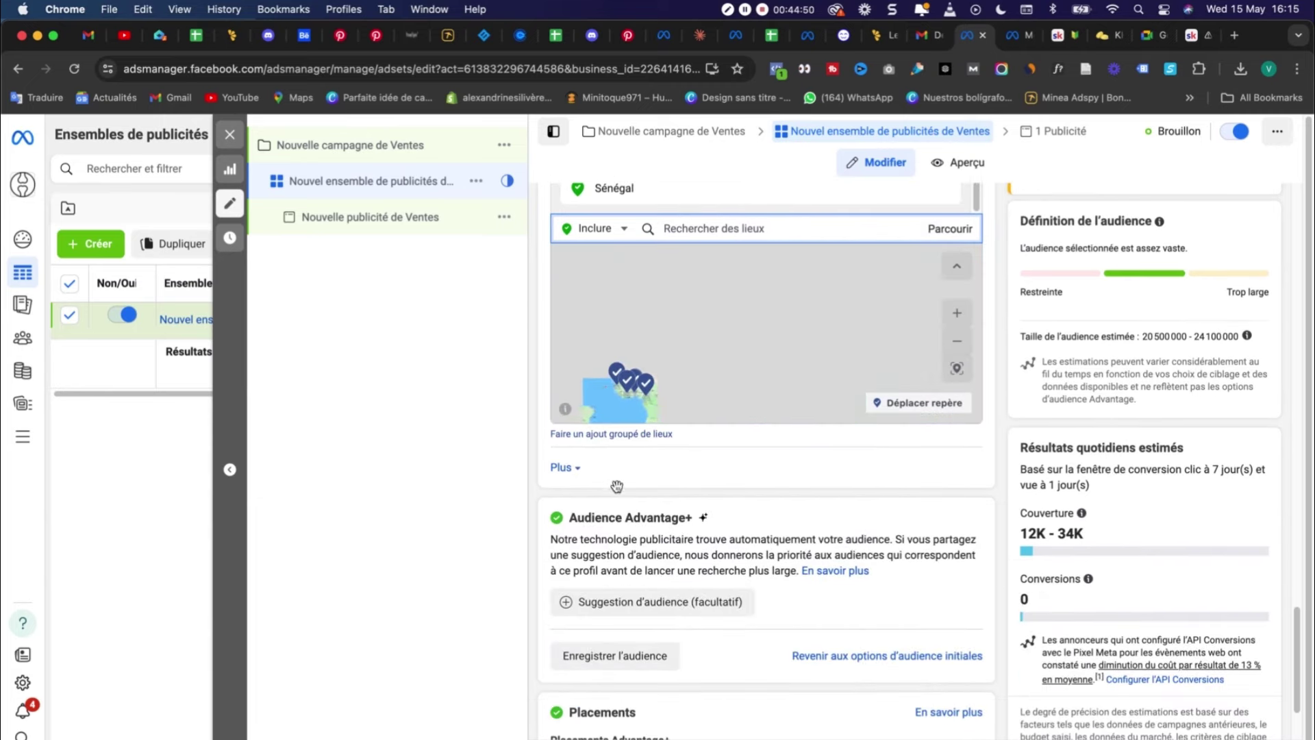
pyautogui.scroll(-4, 616, 486)
# Step: Add the Amour (émotion) interest to the ad set's detailed targeting
pyautogui.moveTo(617, 489)
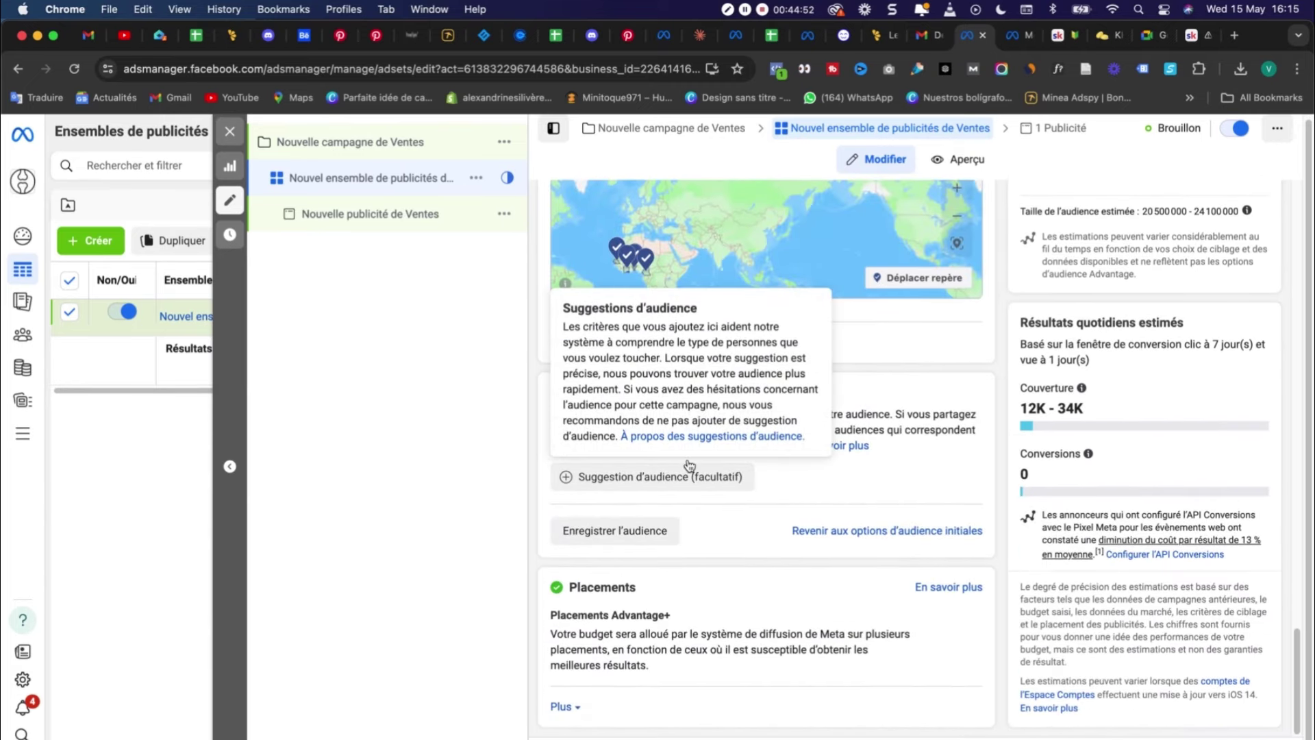
pyautogui.click(655, 483)
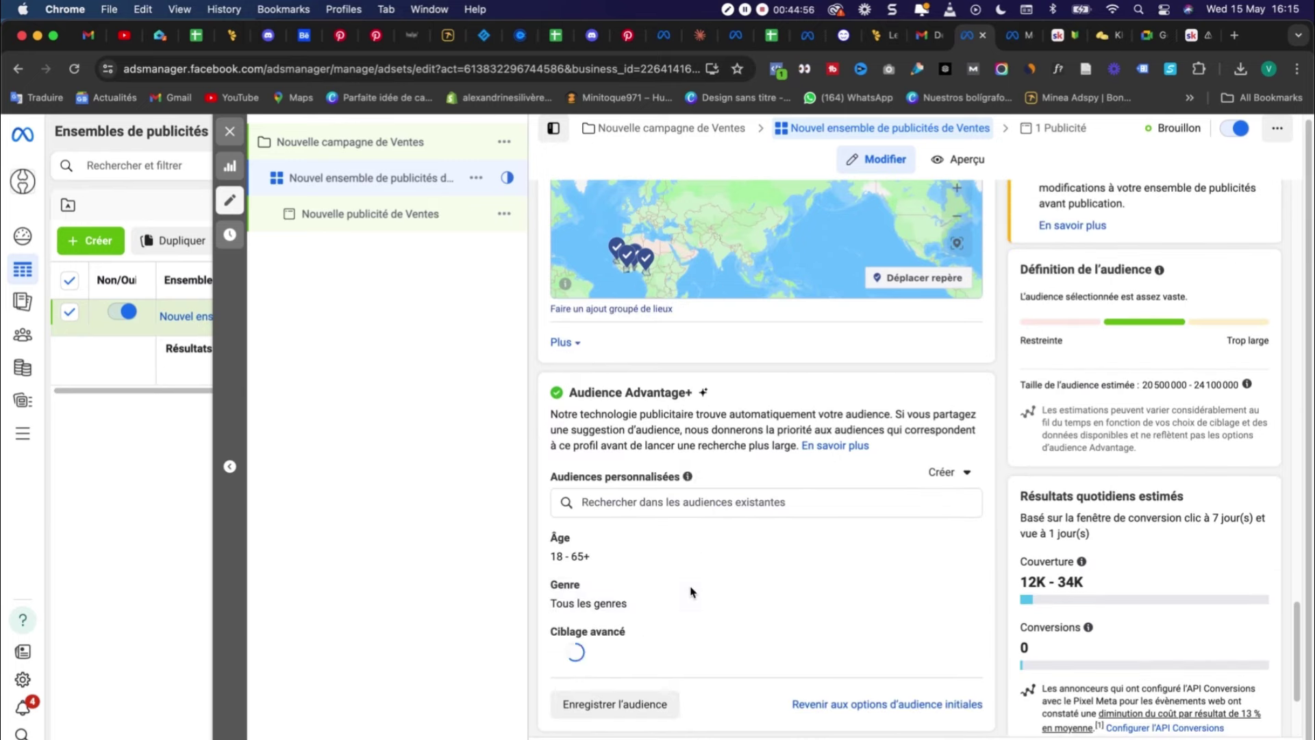
pyautogui.scroll(-5, 690, 588)
pyautogui.scroll(-2, 692, 588)
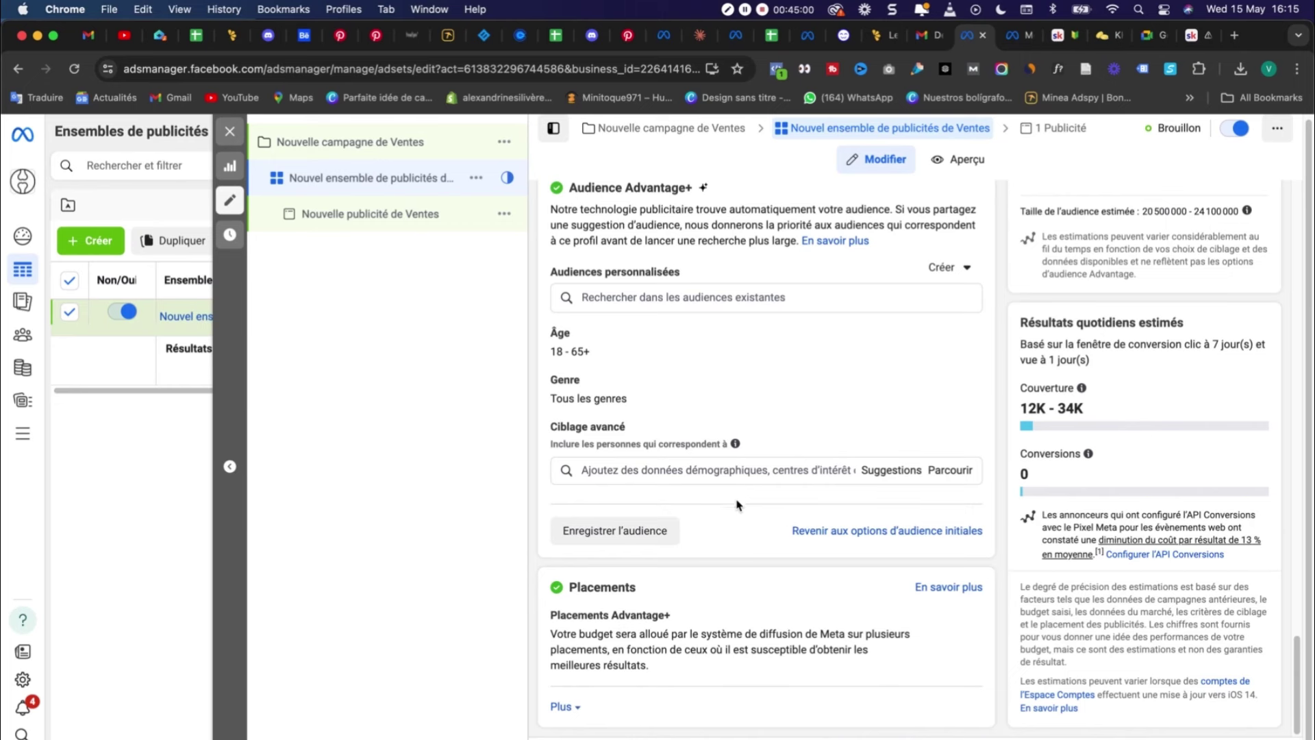
pyautogui.click(639, 471)
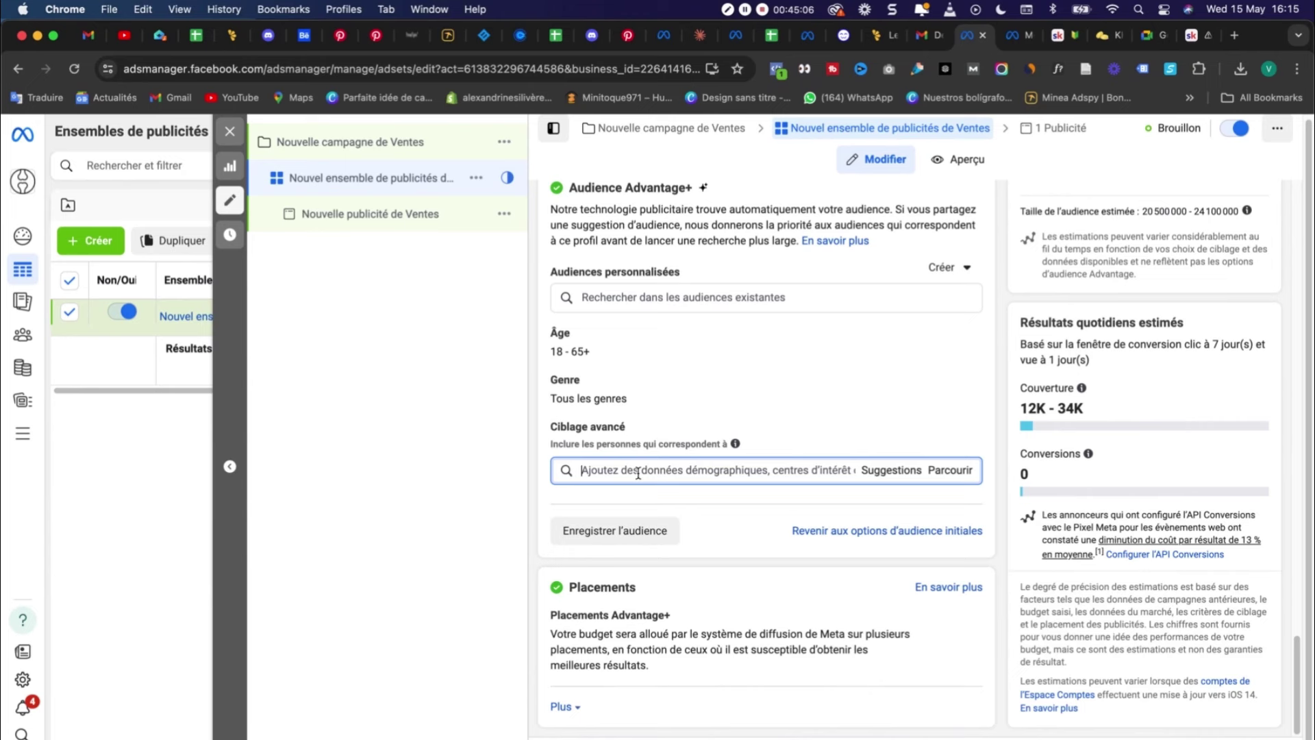
pyautogui.write('love')
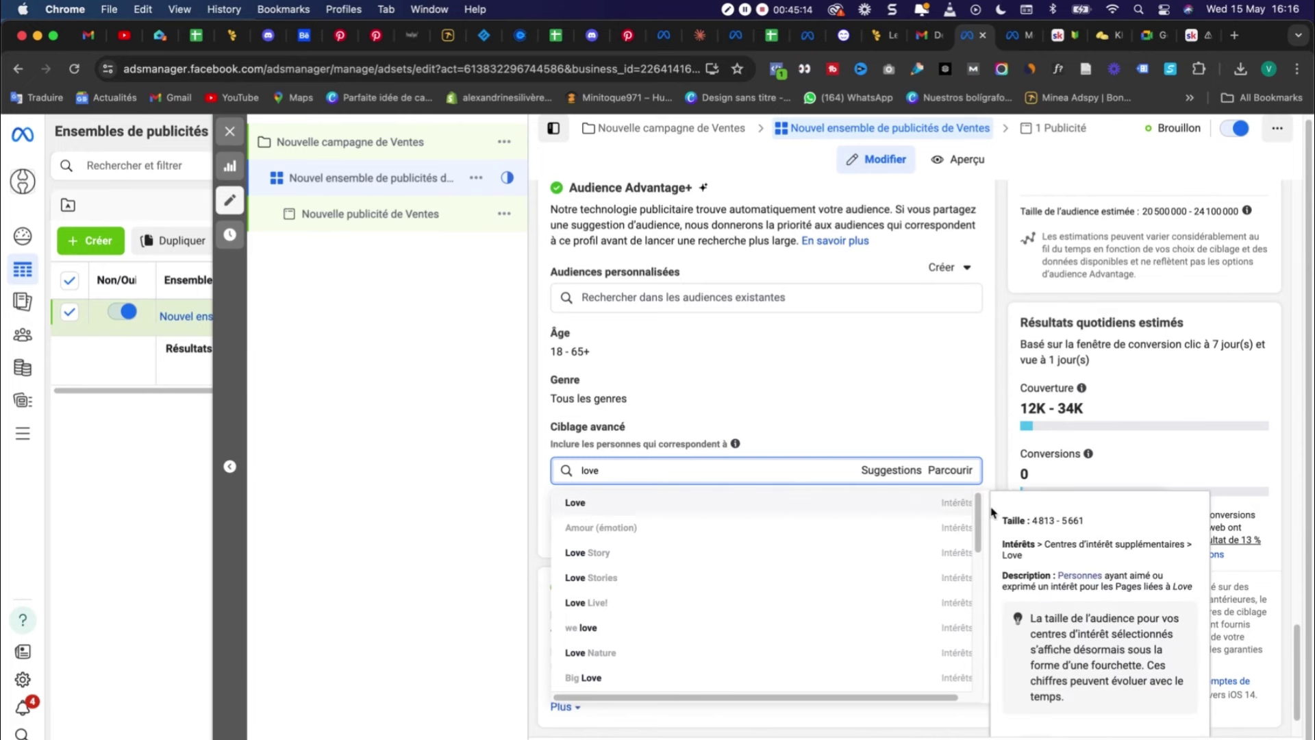
pyautogui.moveTo(968, 514)
pyautogui.moveTo(830, 536)
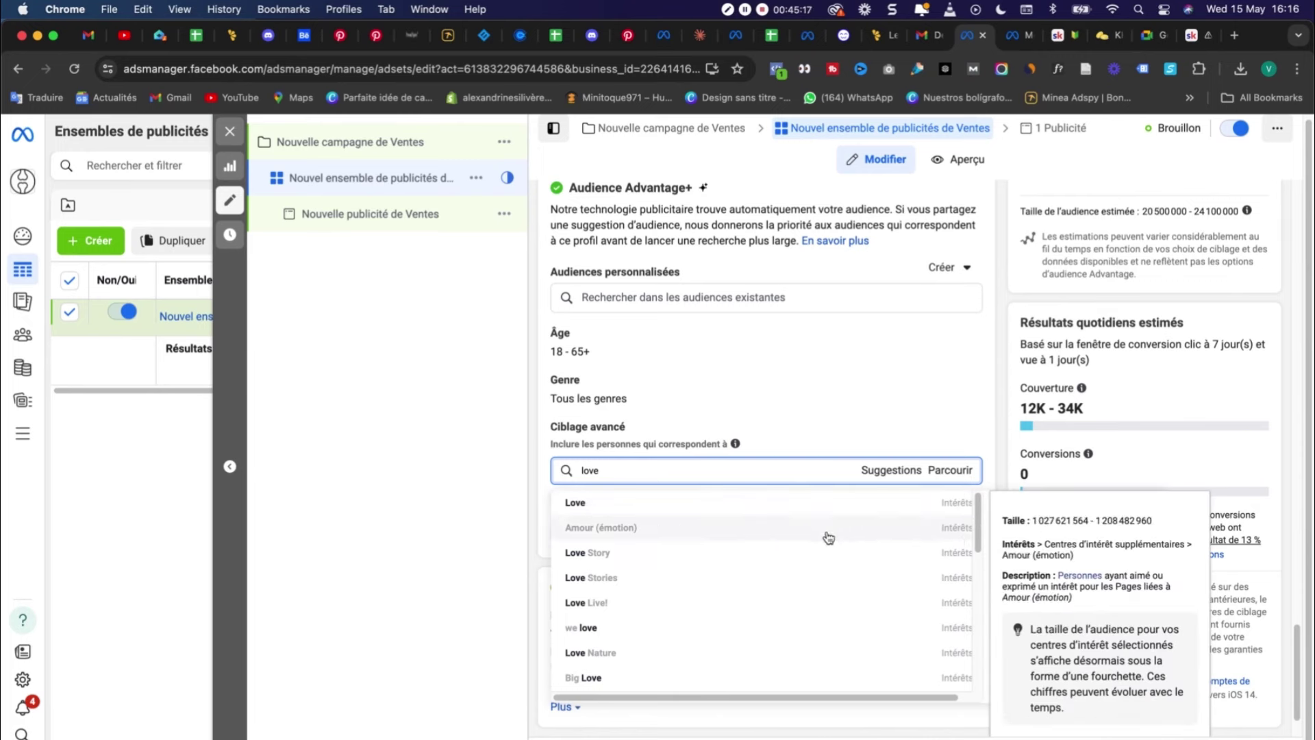
pyautogui.click(926, 532)
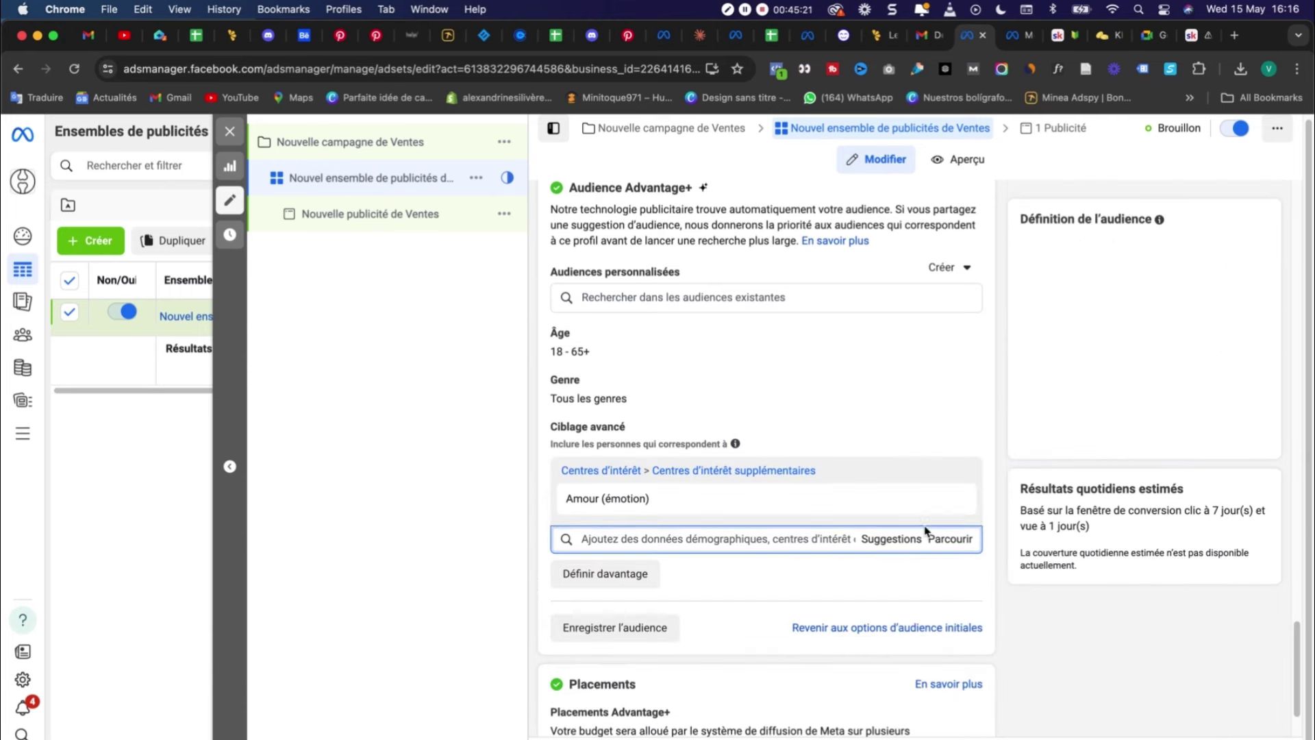
# Step: Add the En couple relationship status to detailed targeting
pyautogui.click(760, 539)
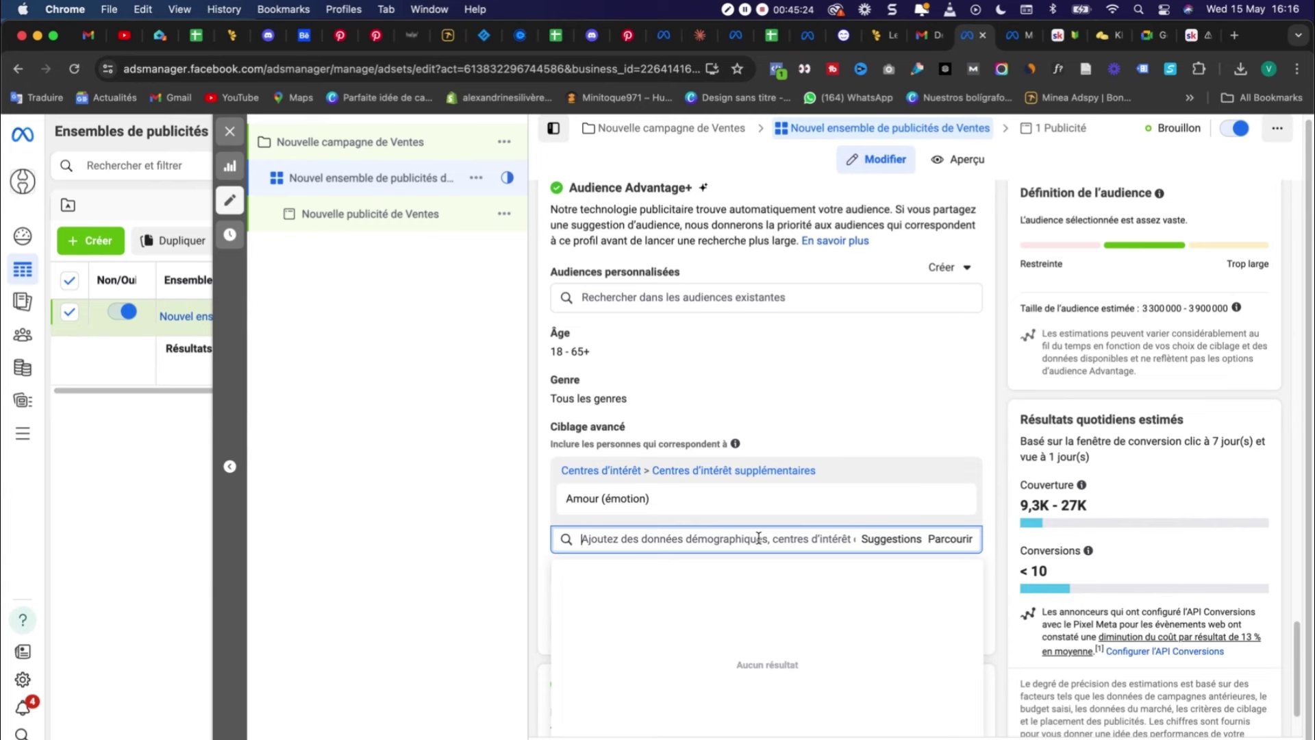
pyautogui.write('couple')
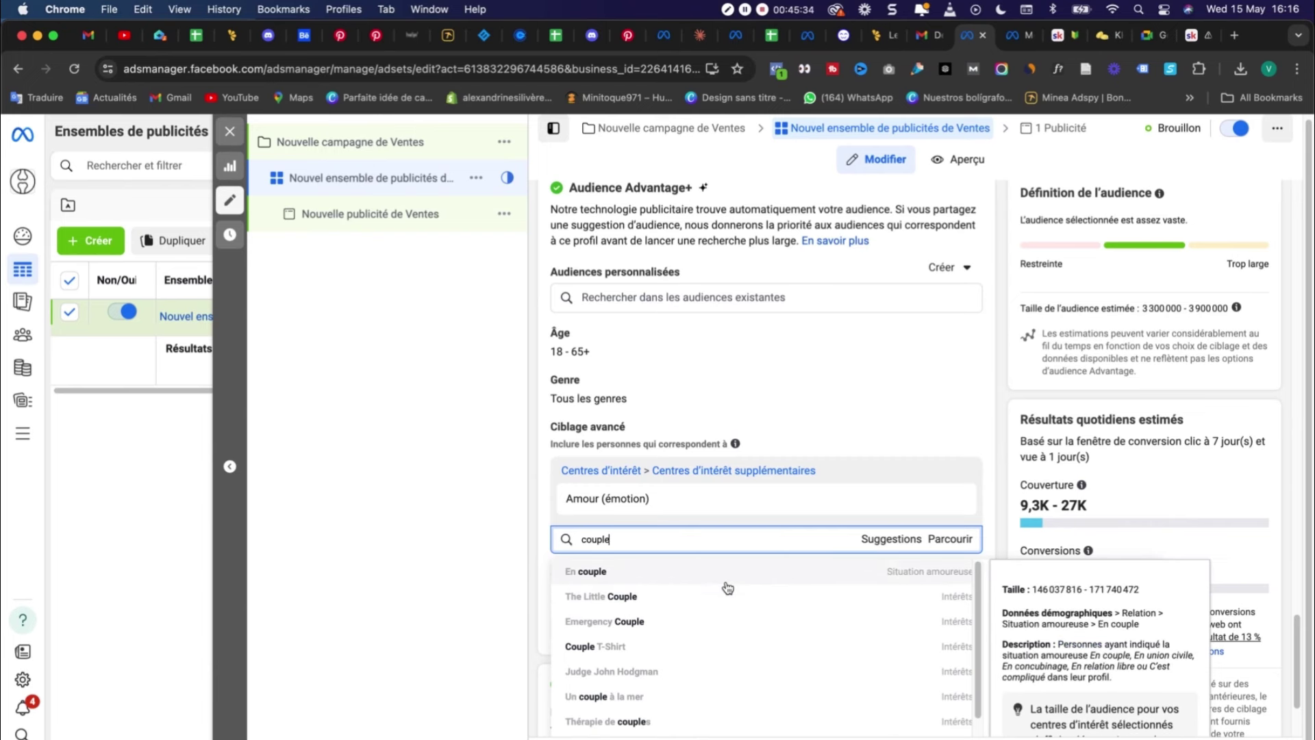
pyautogui.click(727, 586)
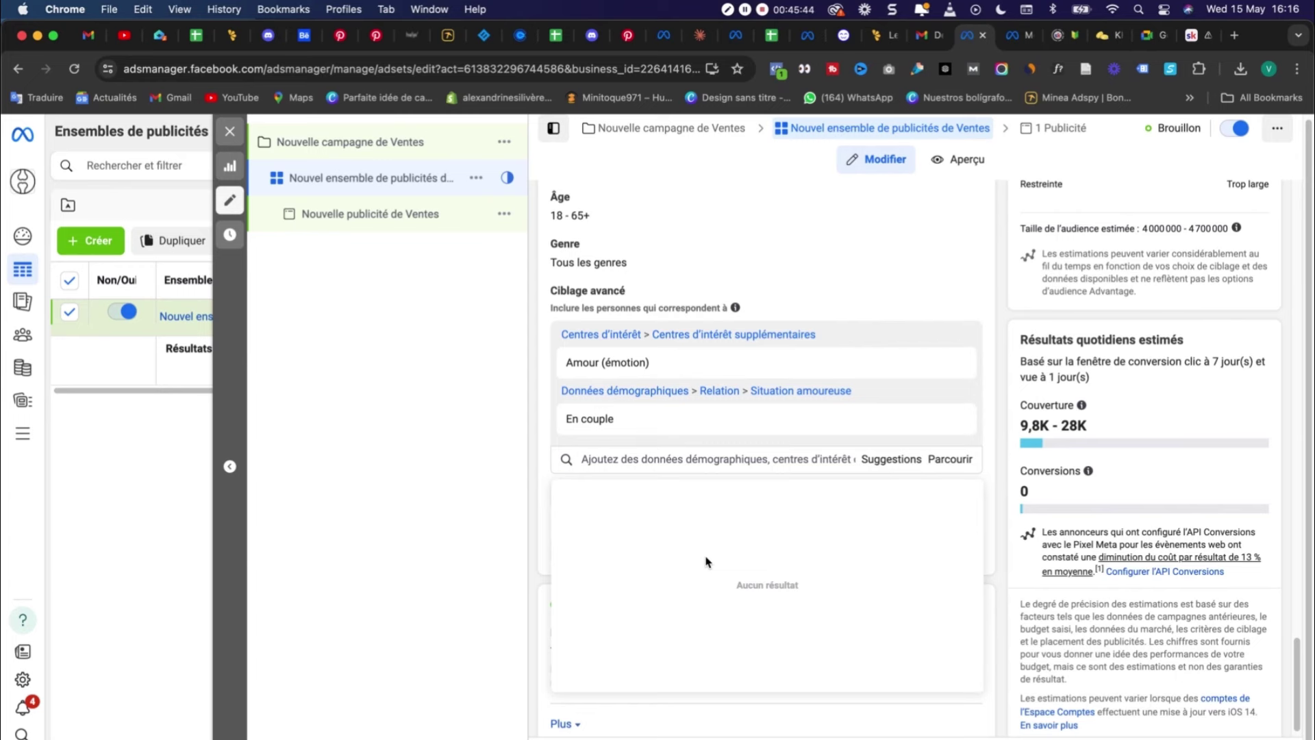
pyautogui.scroll(-1, 707, 561)
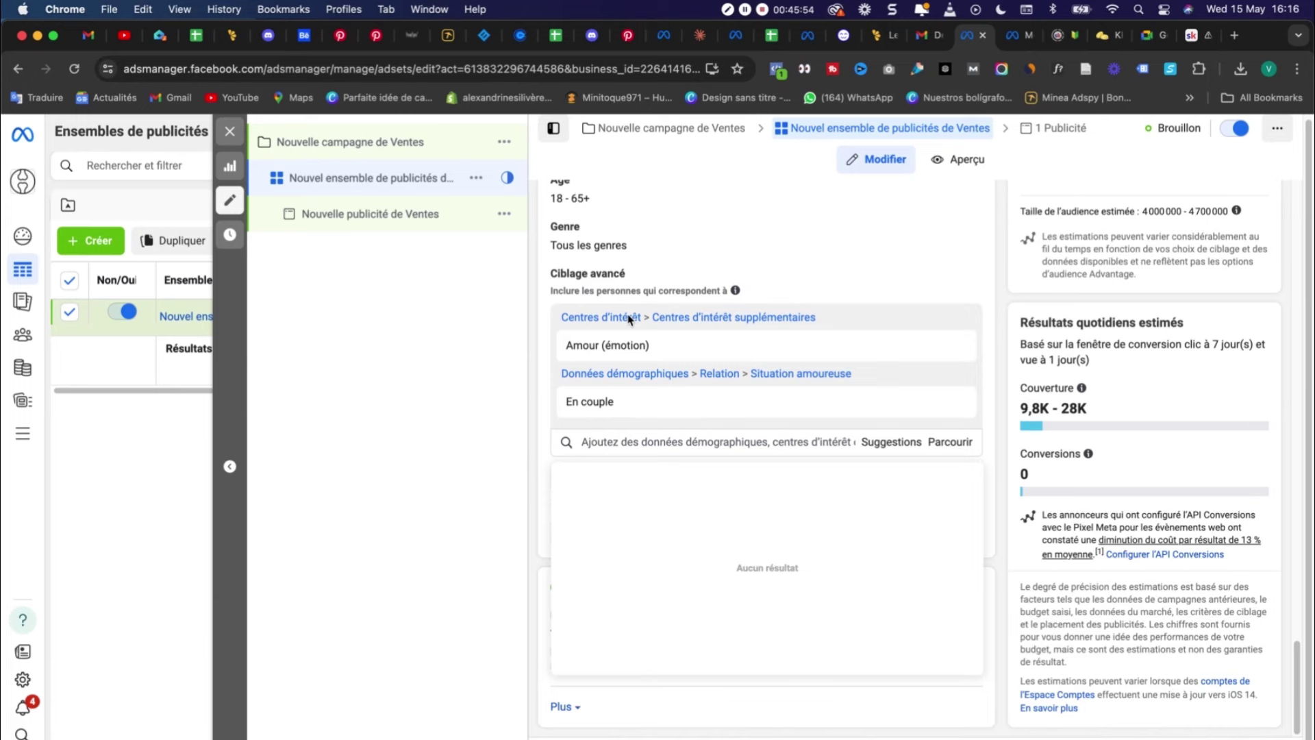
pyautogui.click(613, 353)
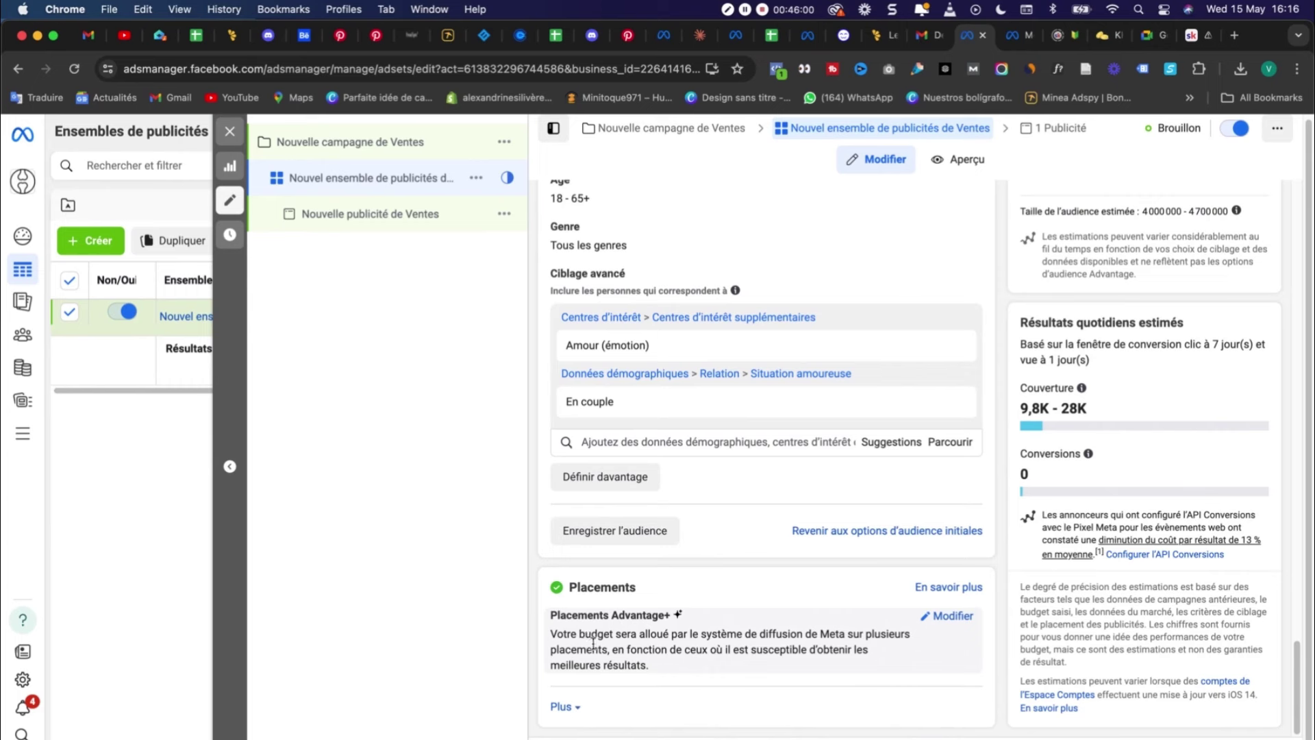
# Step: Open the Nouvelle publicité de Ventes ad and turn off Co-publicité
pyautogui.click(406, 218)
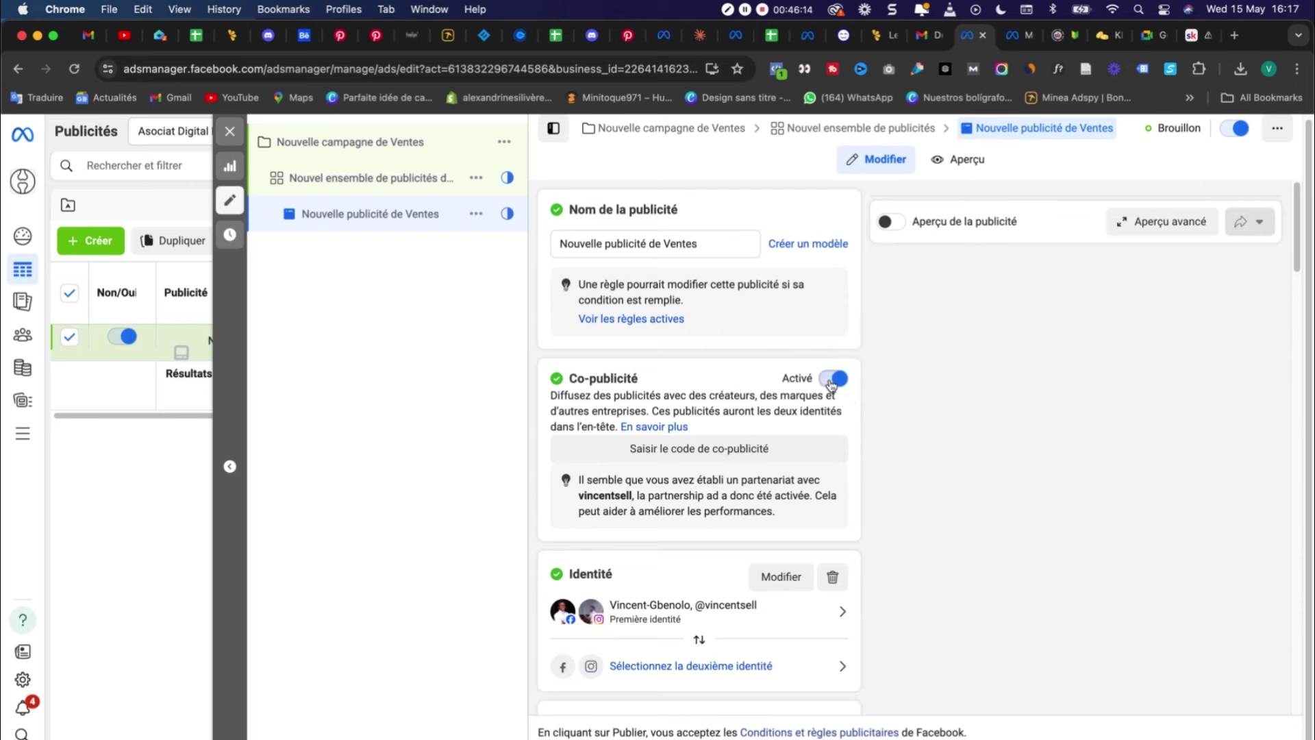
pyautogui.click(833, 381)
pyautogui.scroll(-3, 719, 479)
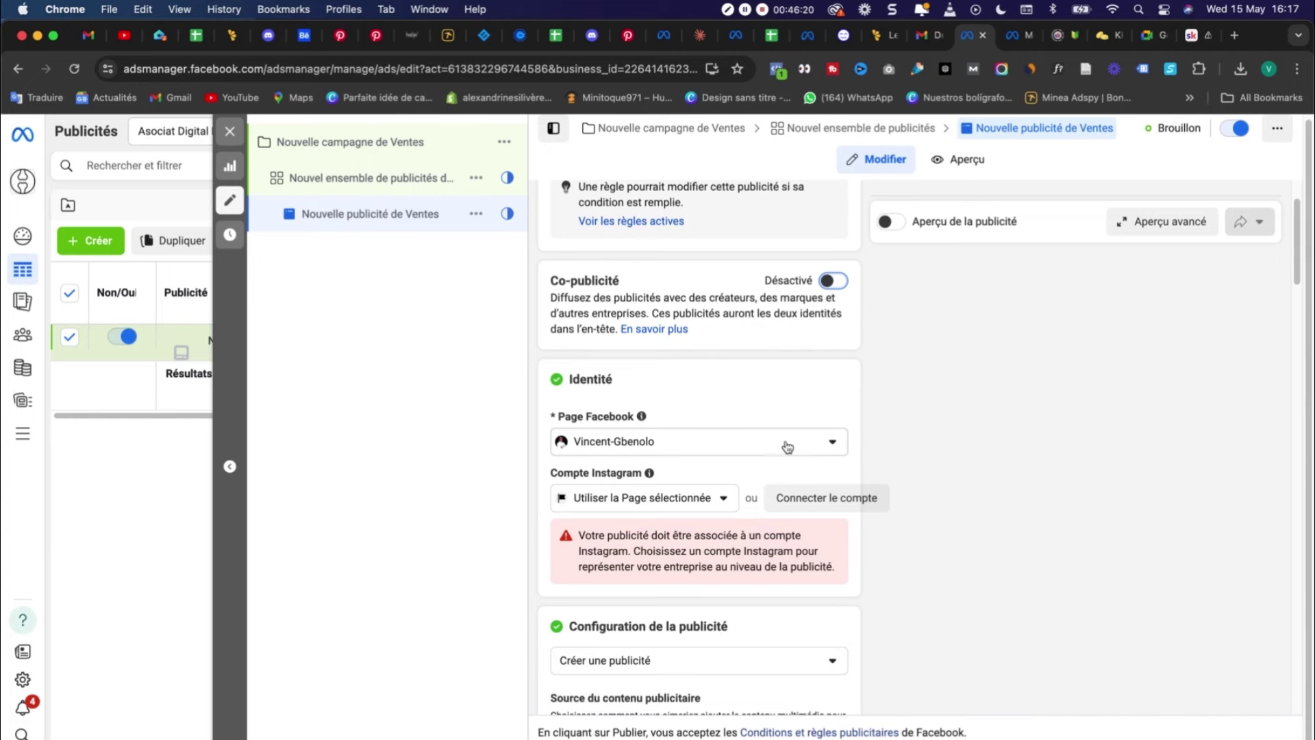
pyautogui.scroll(-1, 786, 447)
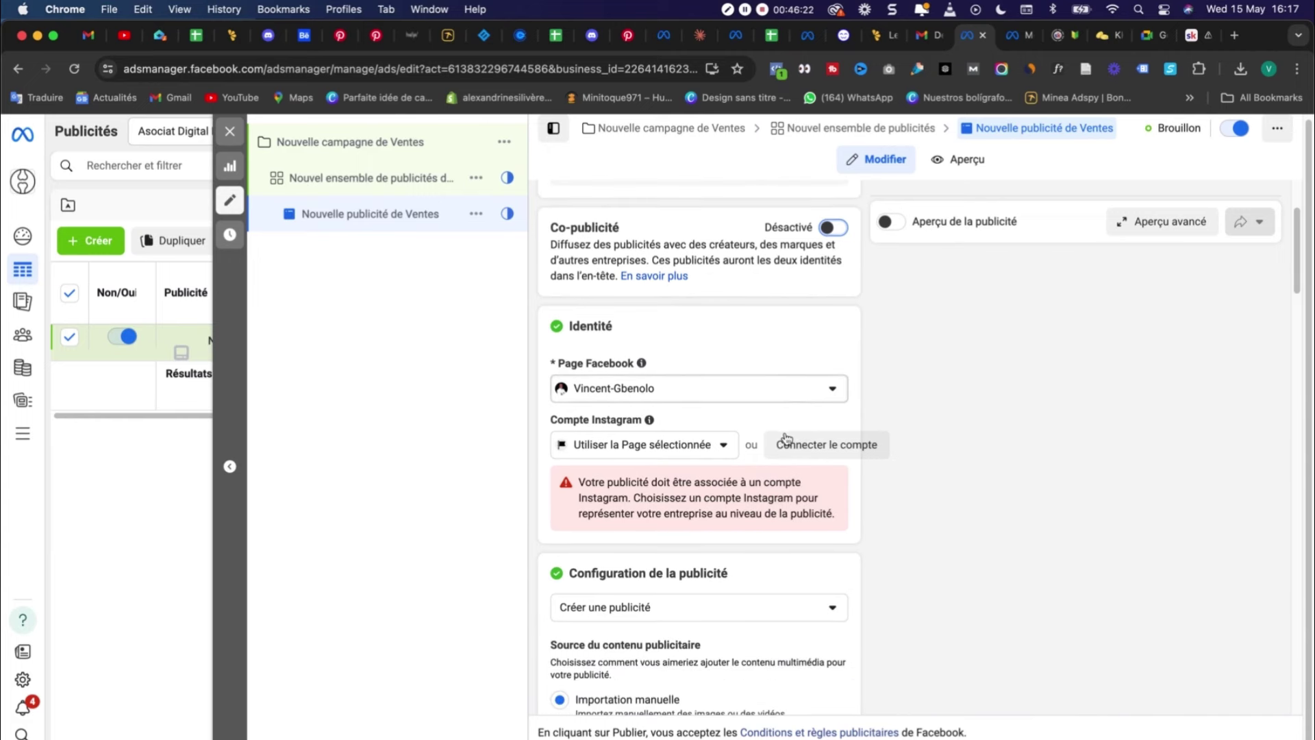
# Step: Attempt to connect an Instagram account, then dismiss the login popup
pyautogui.click(779, 443)
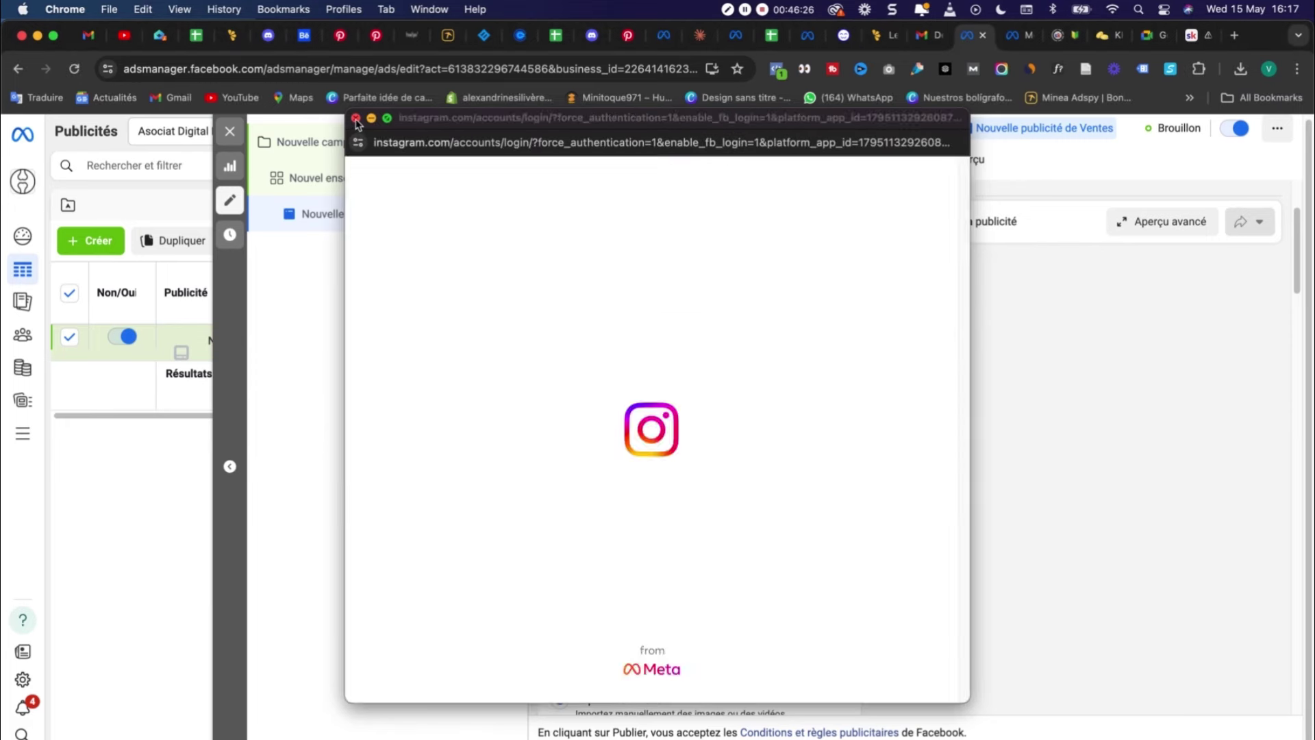
pyautogui.click(355, 119)
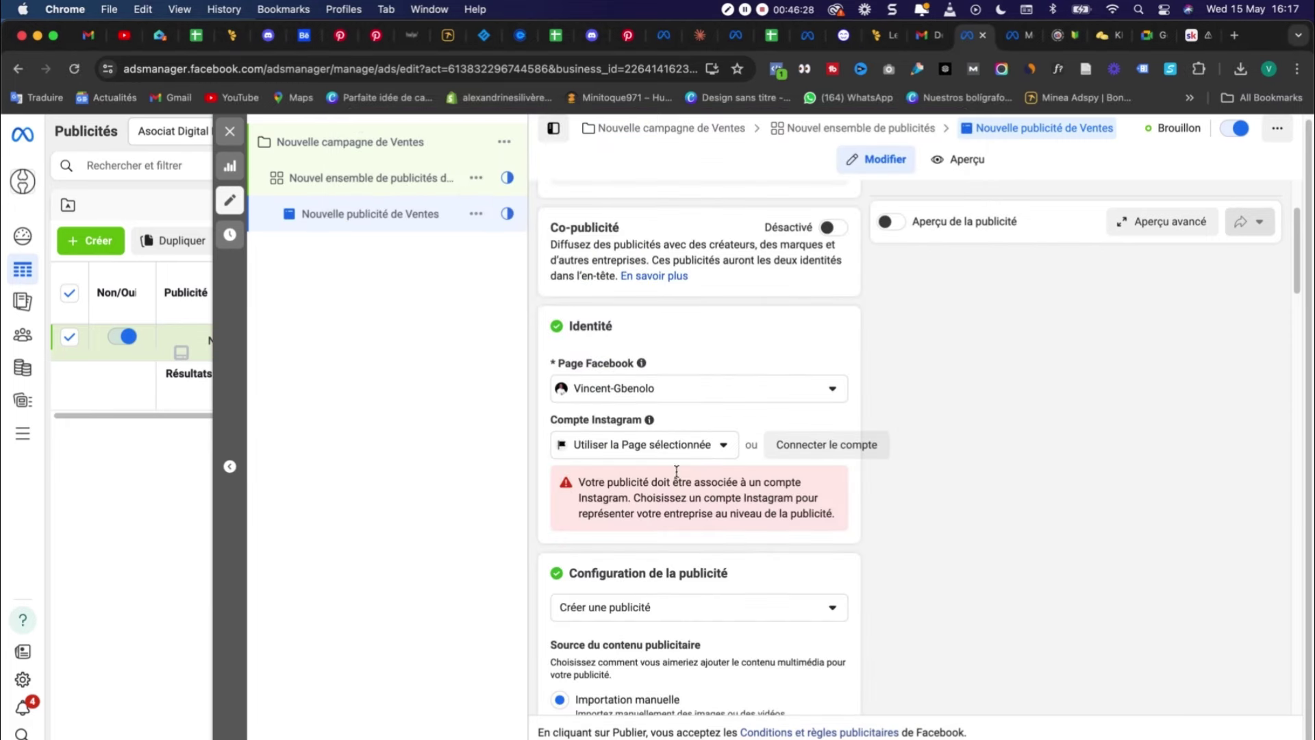
pyautogui.scroll(-5, 658, 493)
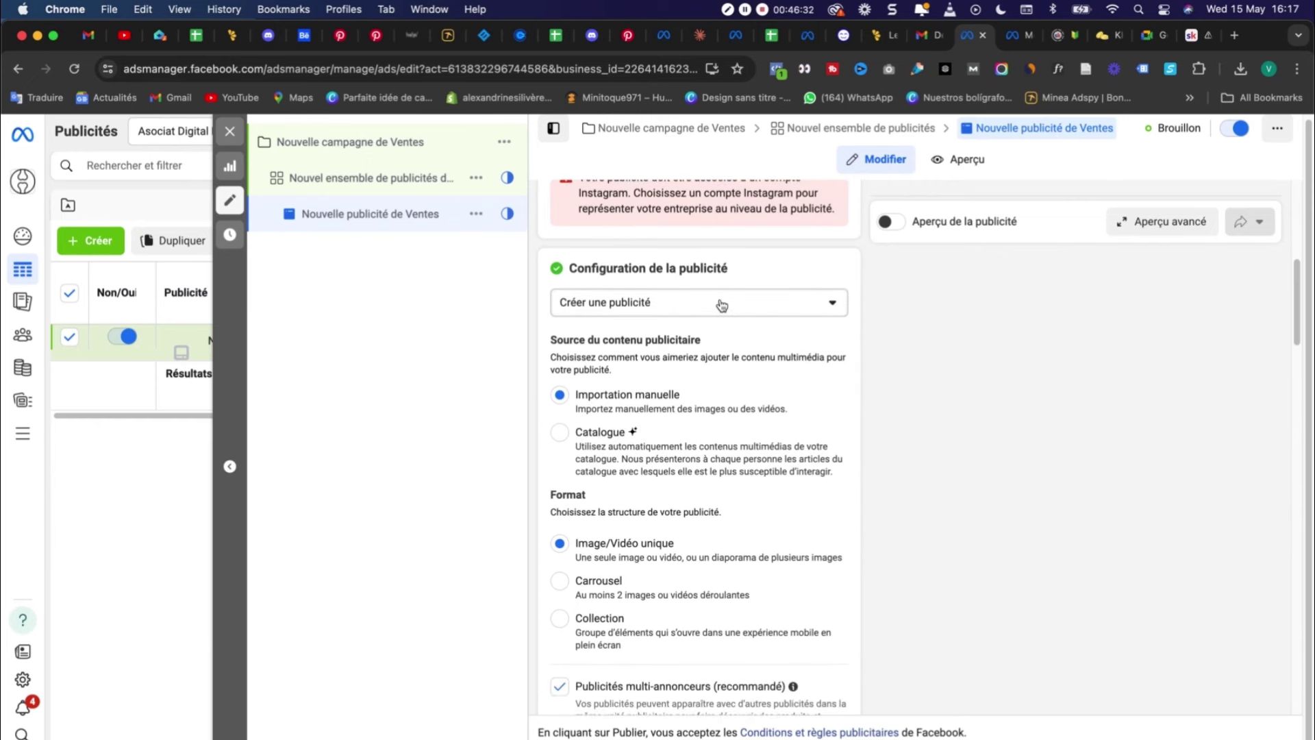
# Step: Keep the ad setup as Créer une publicité
pyautogui.click(721, 305)
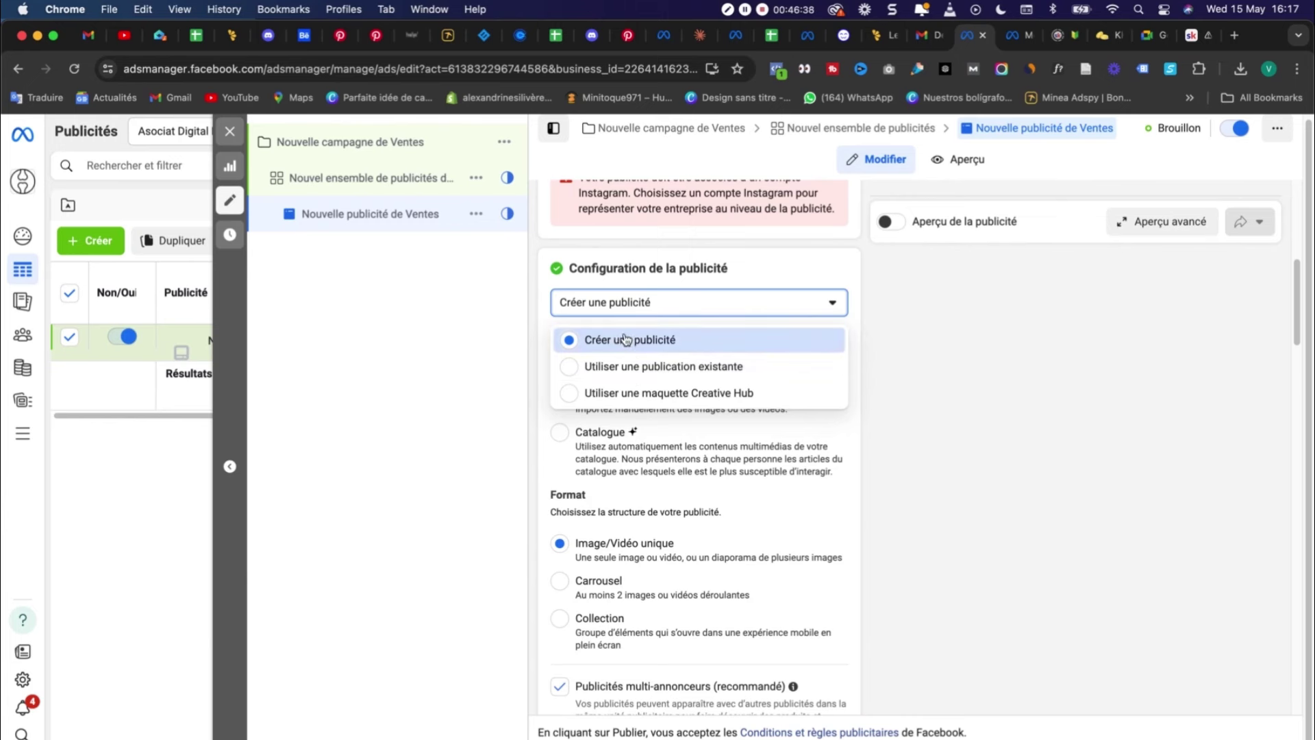
pyautogui.click(751, 280)
pyautogui.scroll(-3, 662, 440)
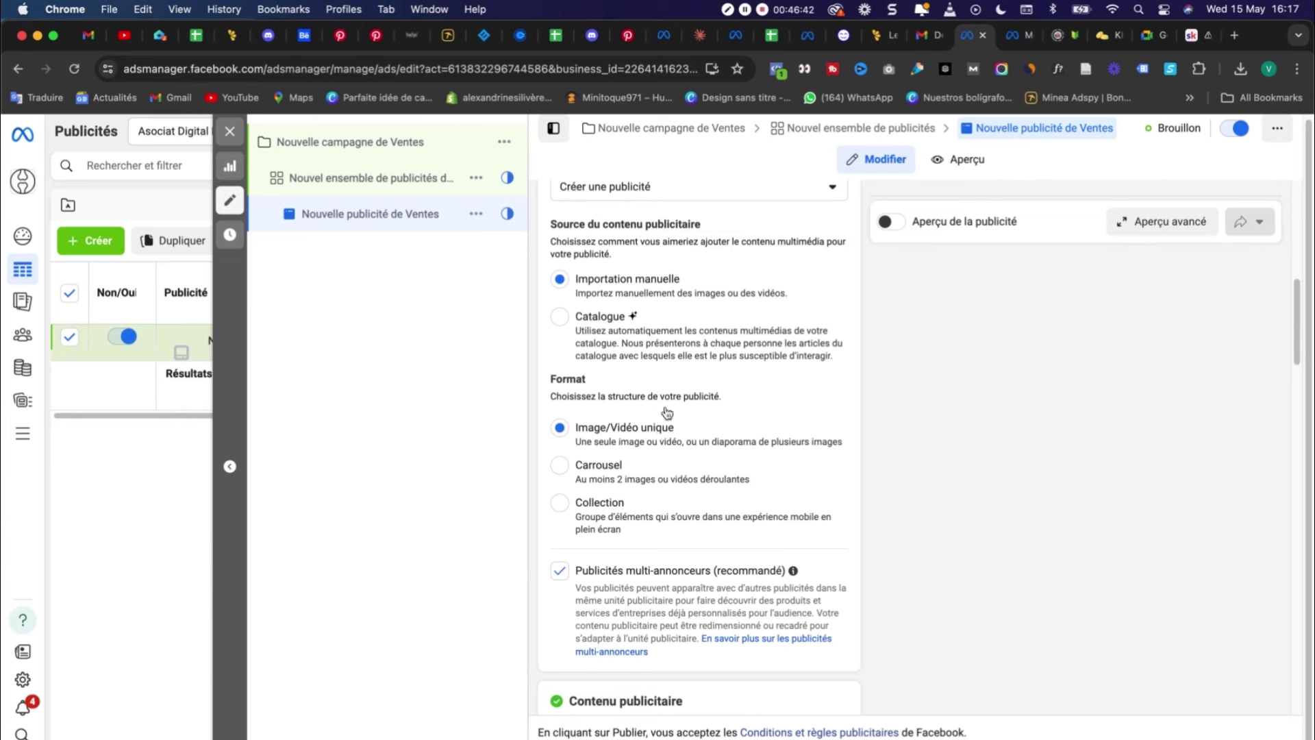
pyautogui.scroll(-5, 607, 478)
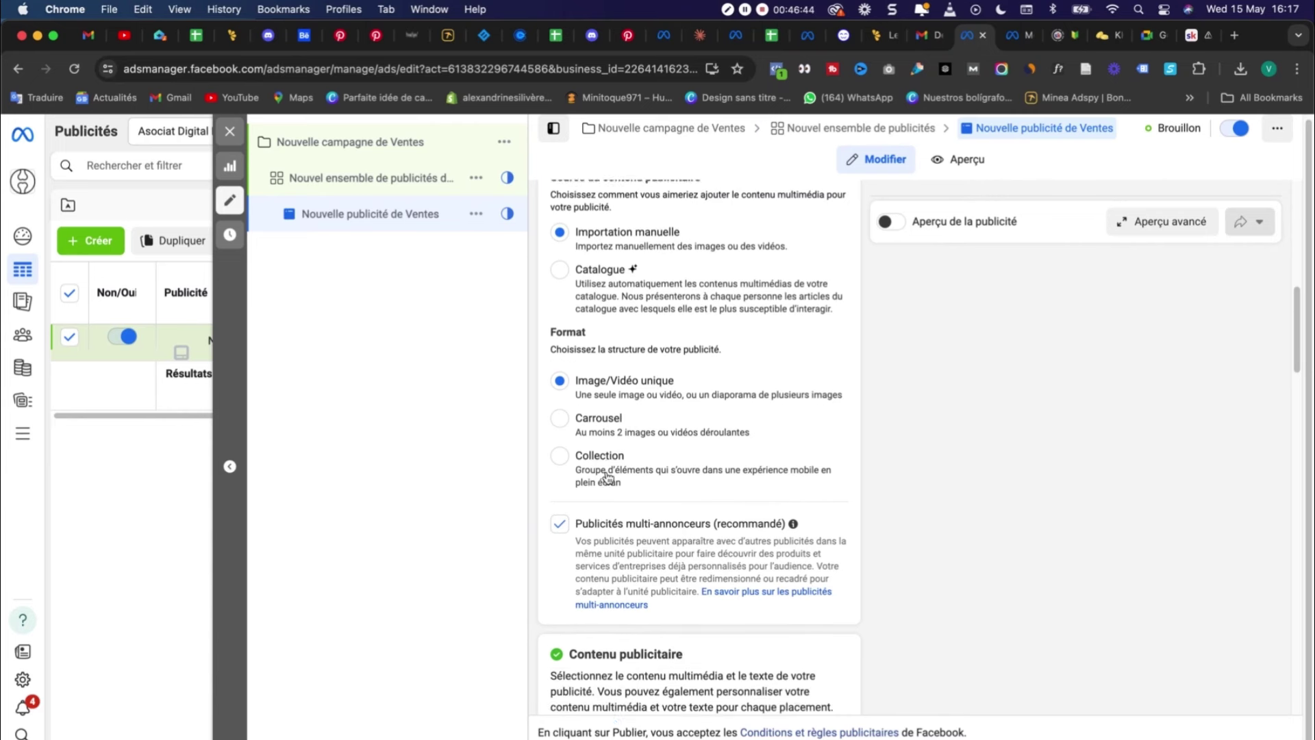
pyautogui.scroll(-2, 607, 473)
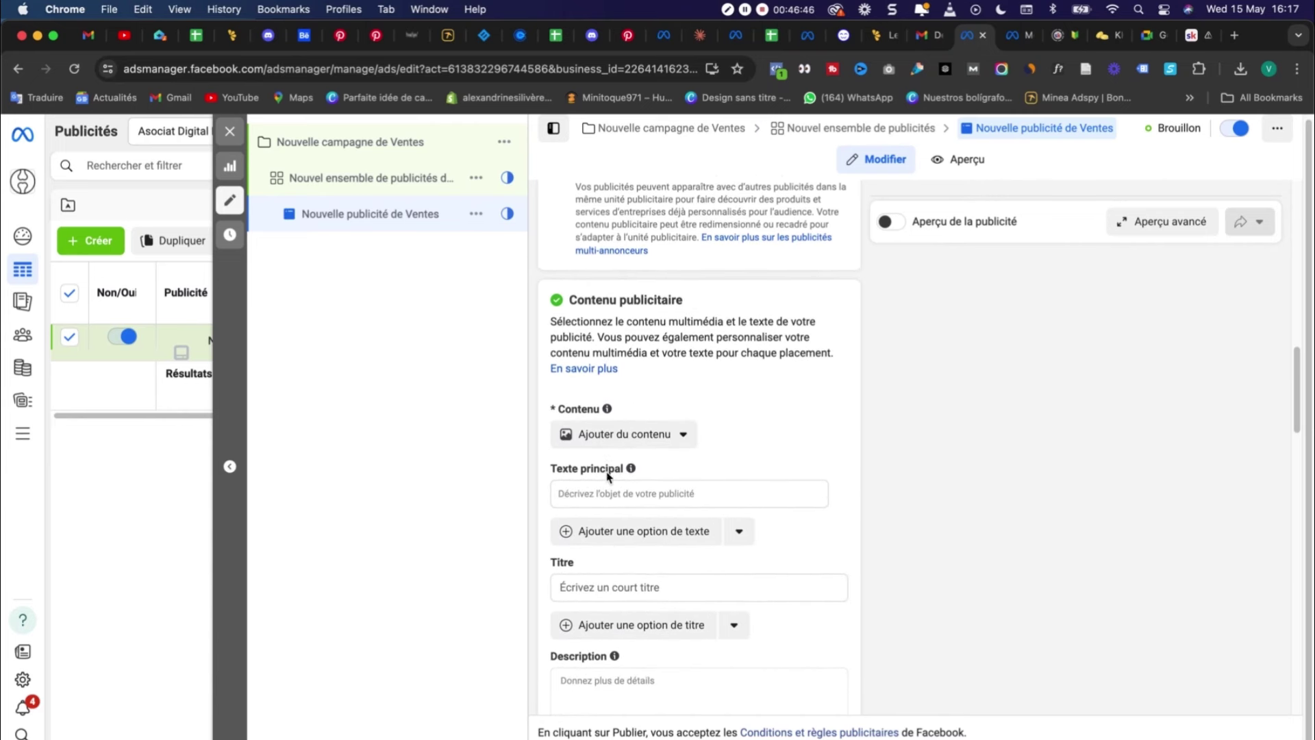
# Step: Enter primary text 'bnnoinijj' and headline 'noinknniojij', then choose Ajouter une image
pyautogui.click(598, 425)
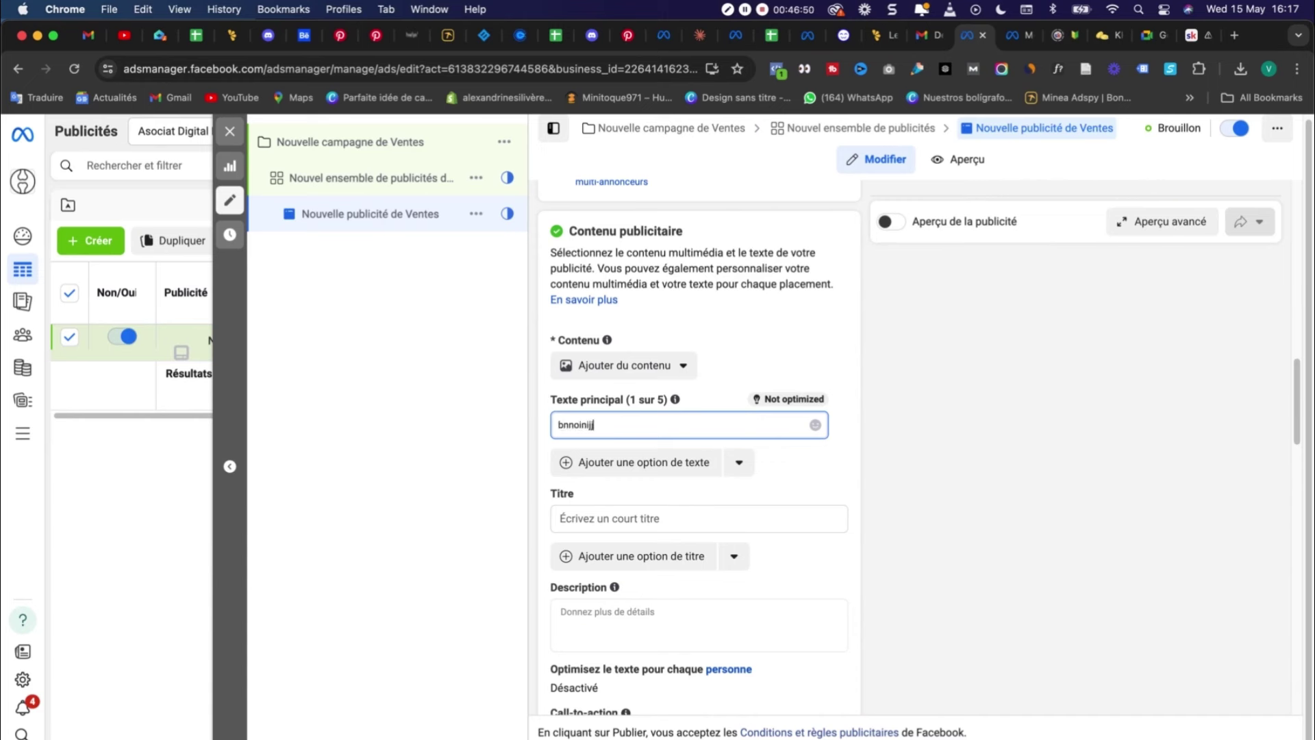
pyautogui.click(612, 518)
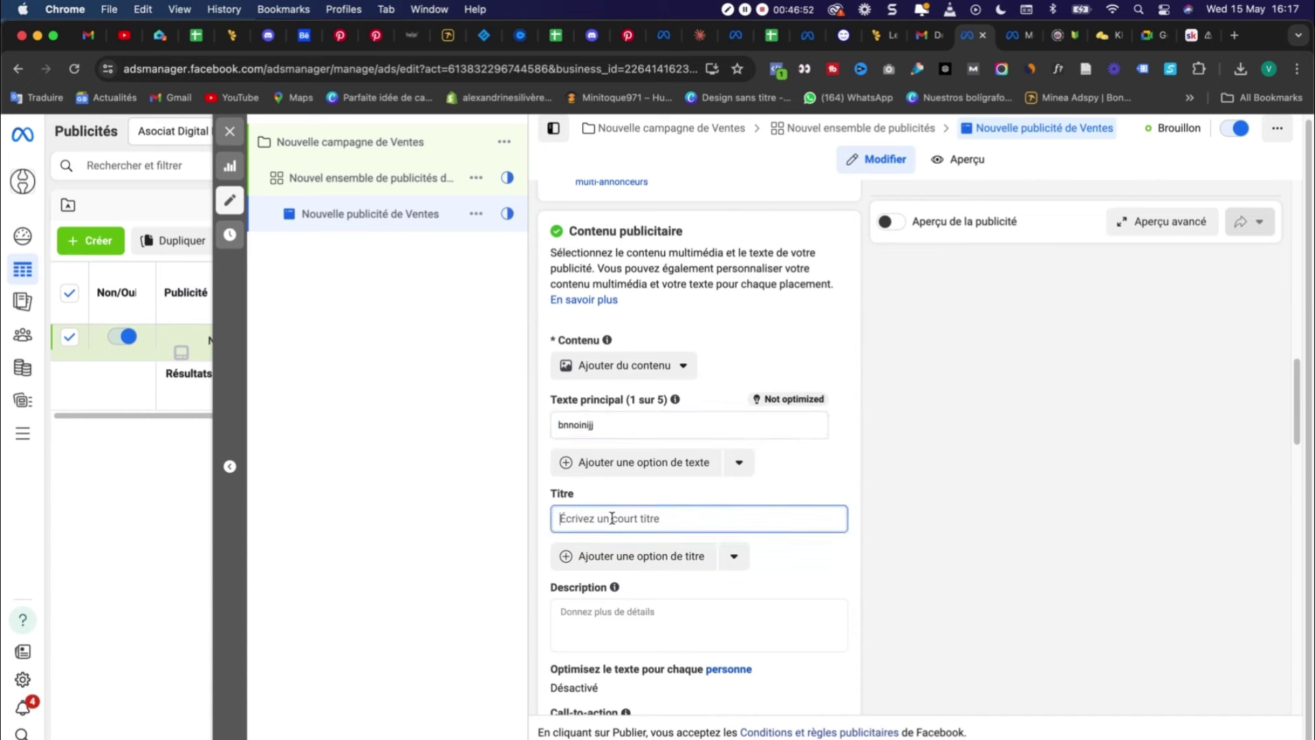
pyautogui.write('noinknniojij')
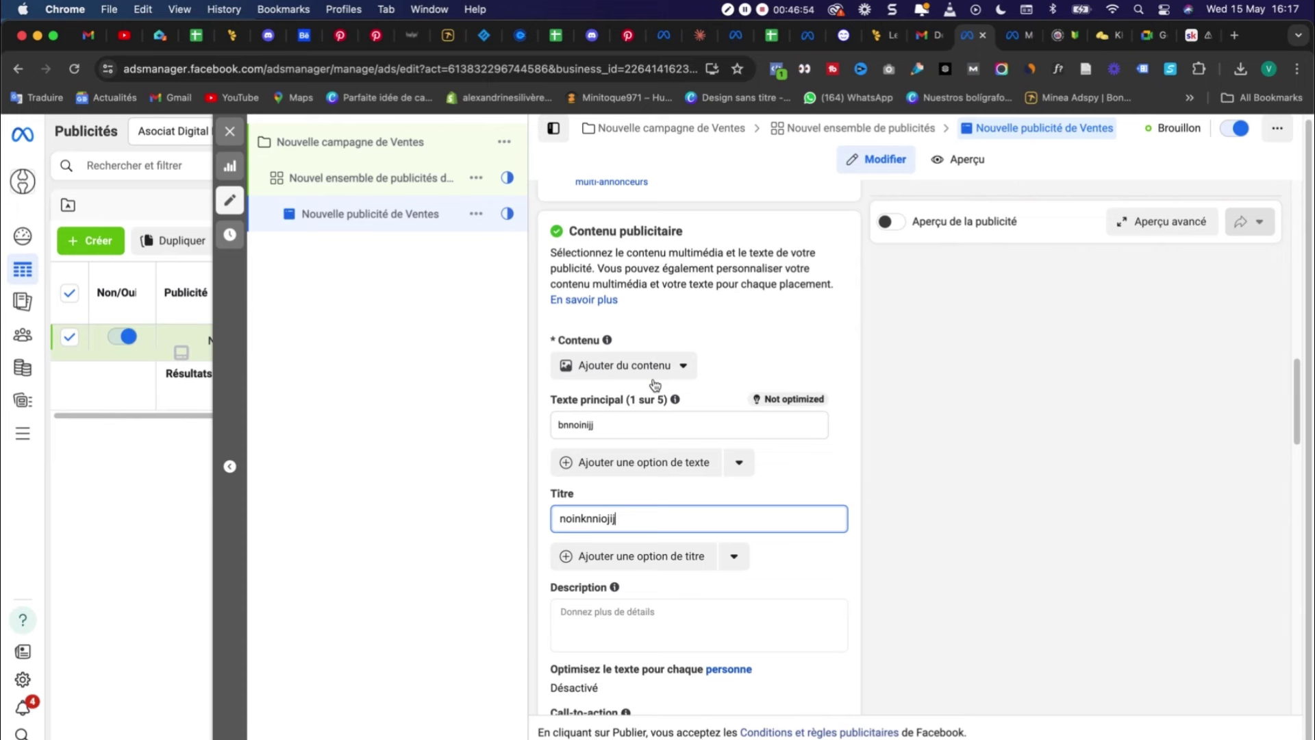
pyautogui.click(660, 370)
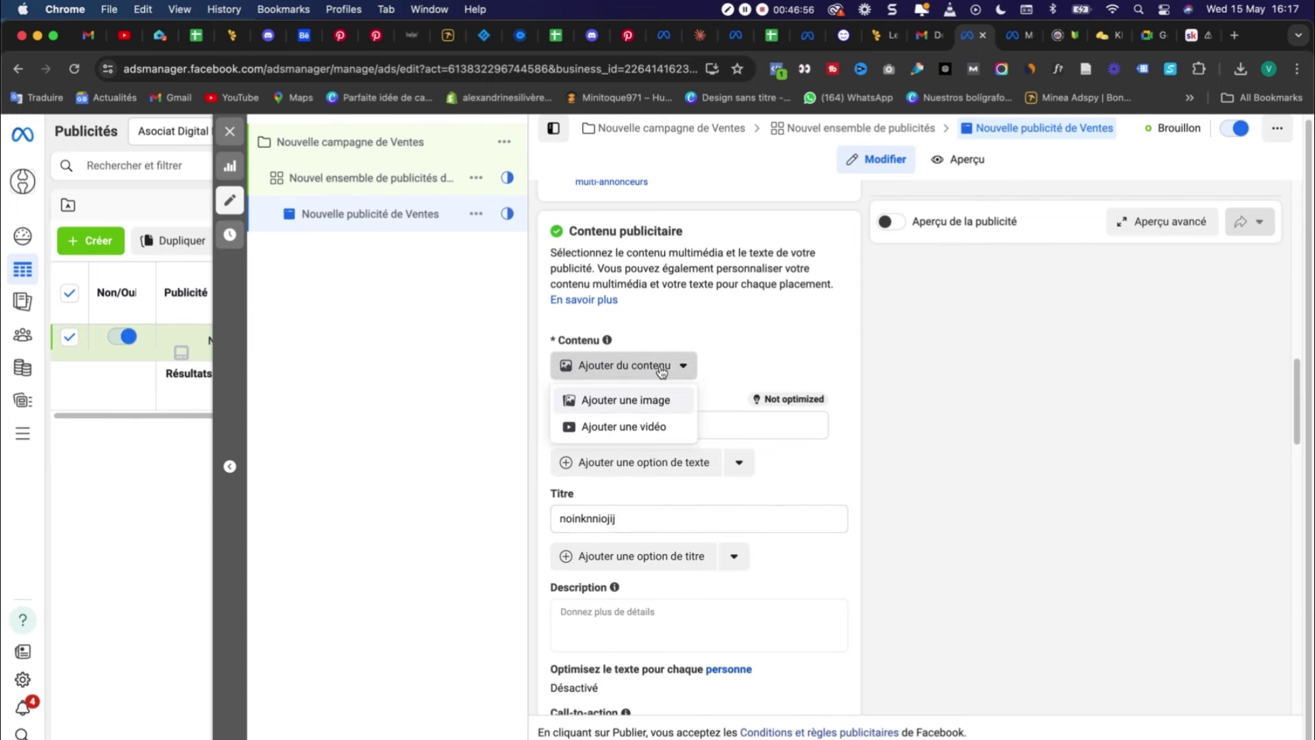
pyautogui.click(646, 403)
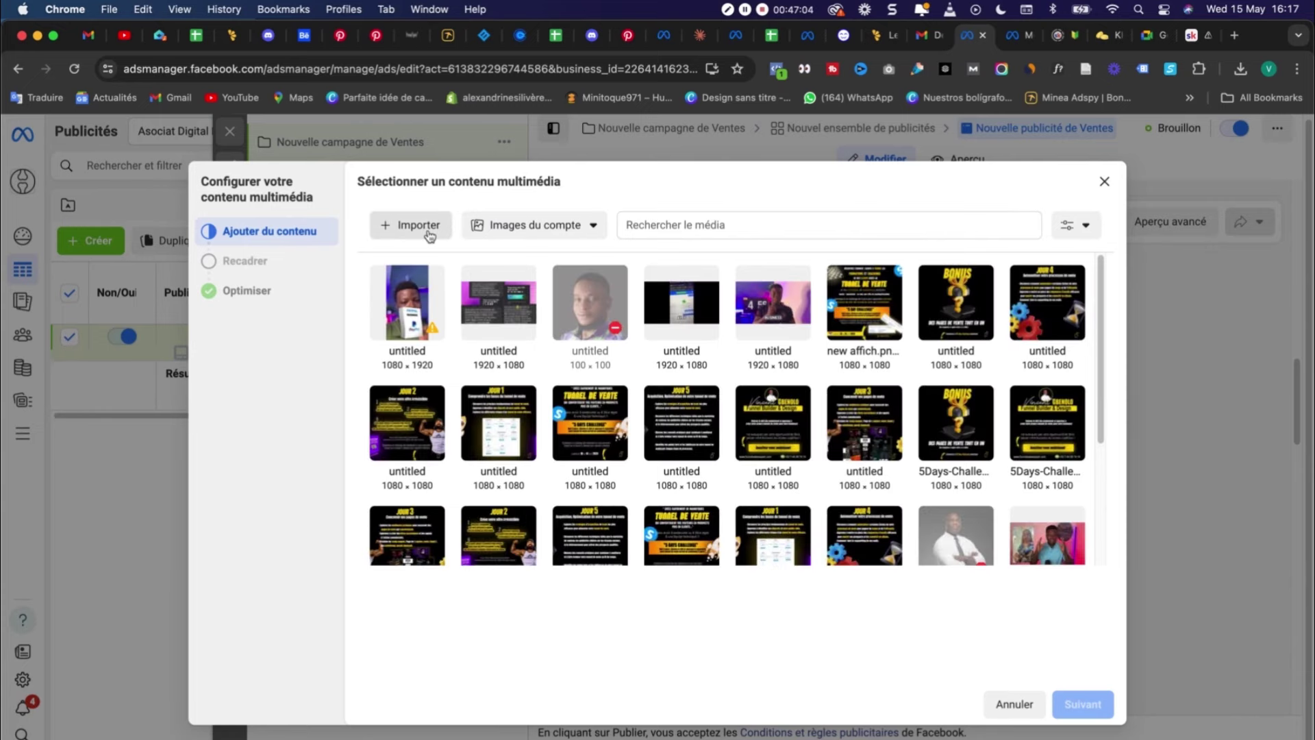
# Step: Upload the black and white 'Séduire avec confiance' poster from Downloads as the ad image
pyautogui.click(429, 233)
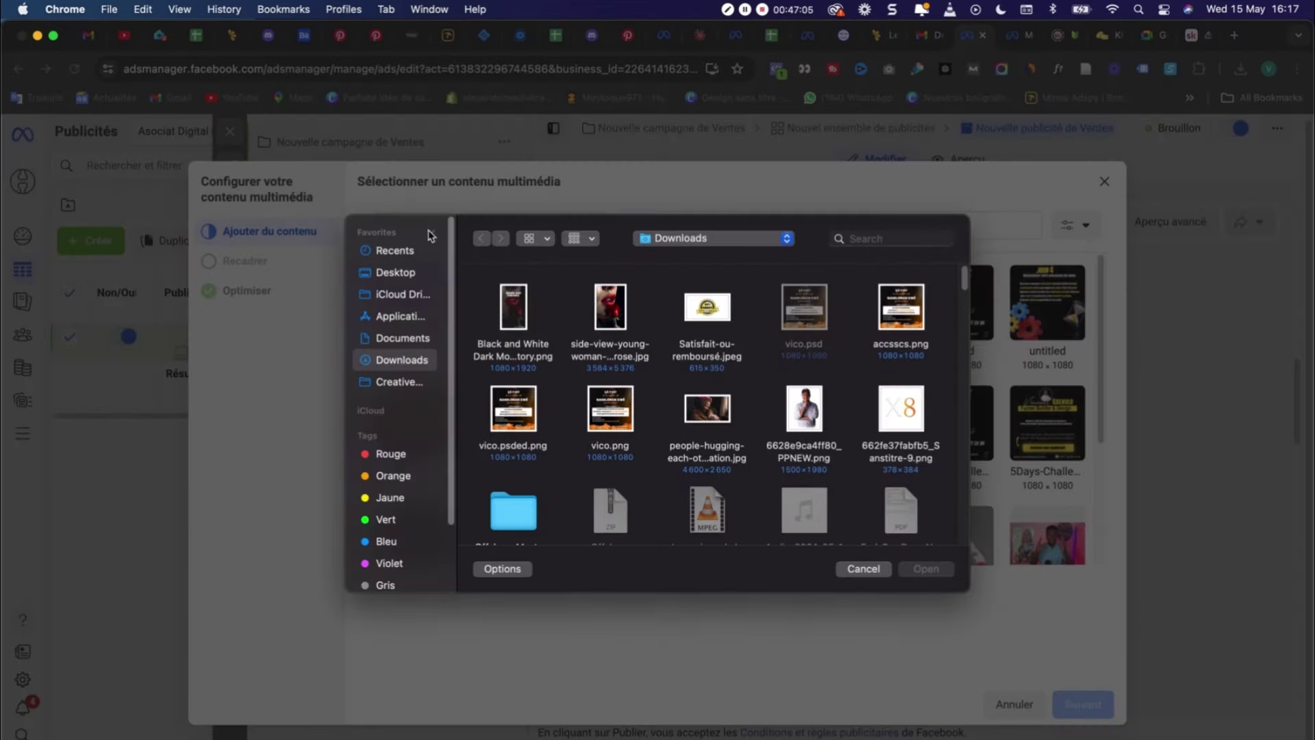
pyautogui.click(509, 322)
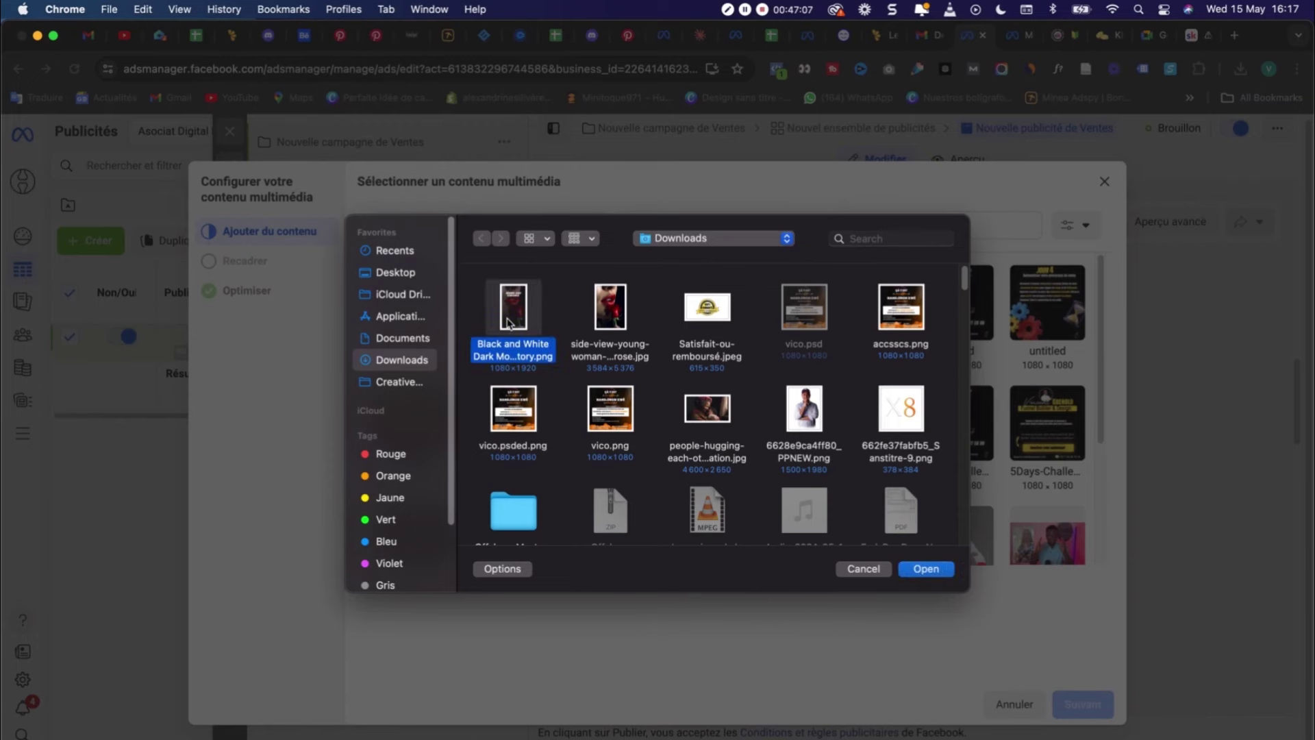
pyautogui.click(934, 574)
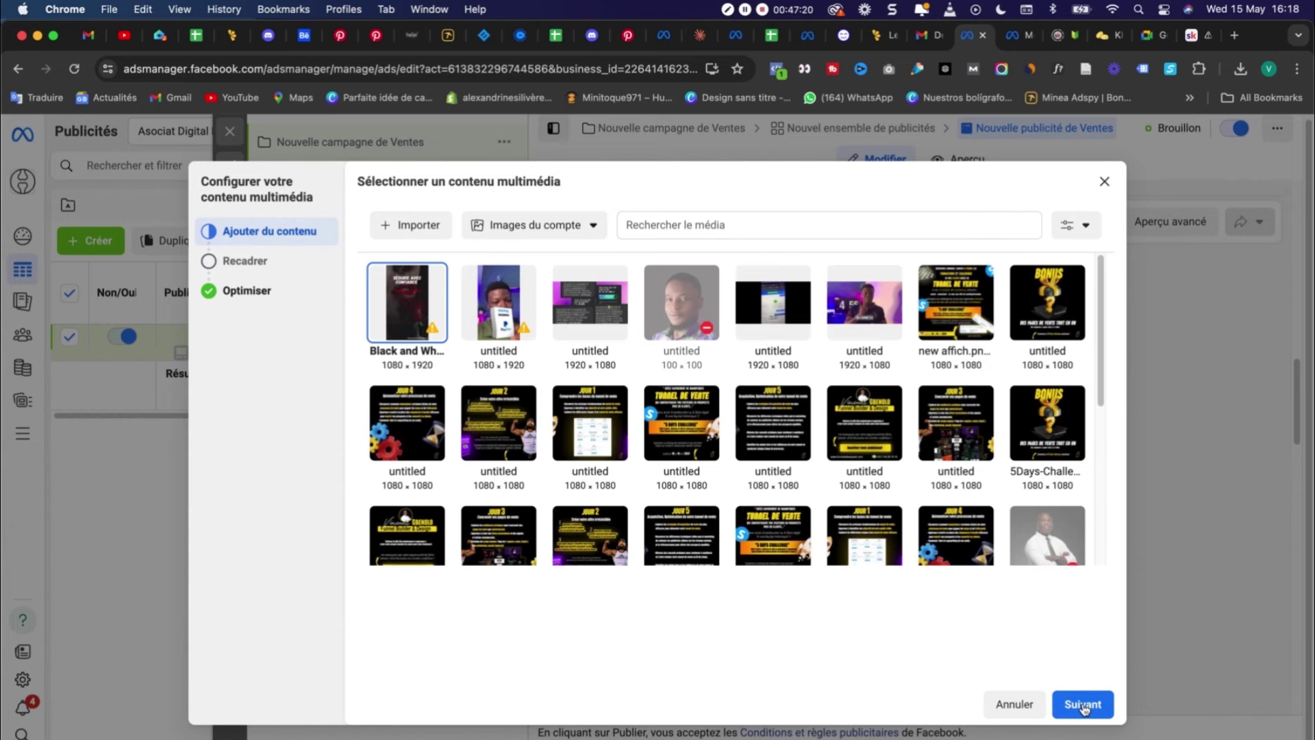
pyautogui.click(1085, 707)
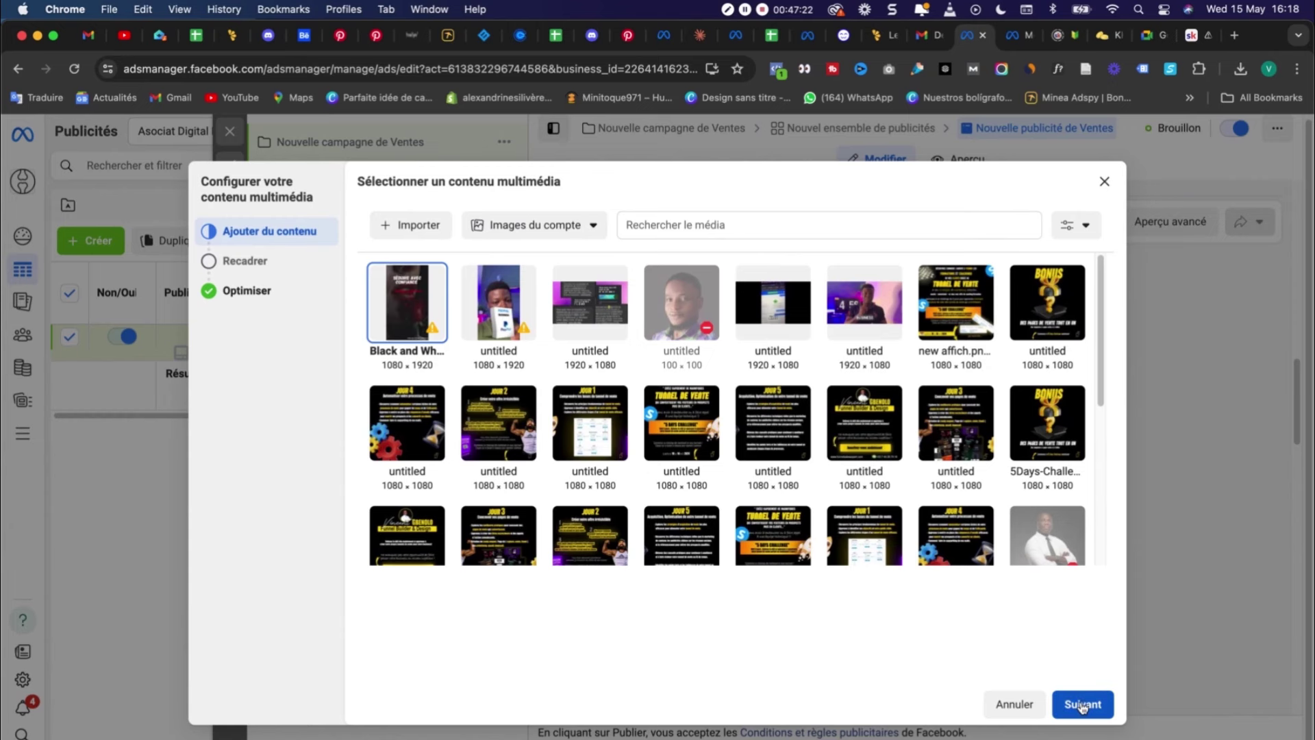
pyautogui.click(1093, 711)
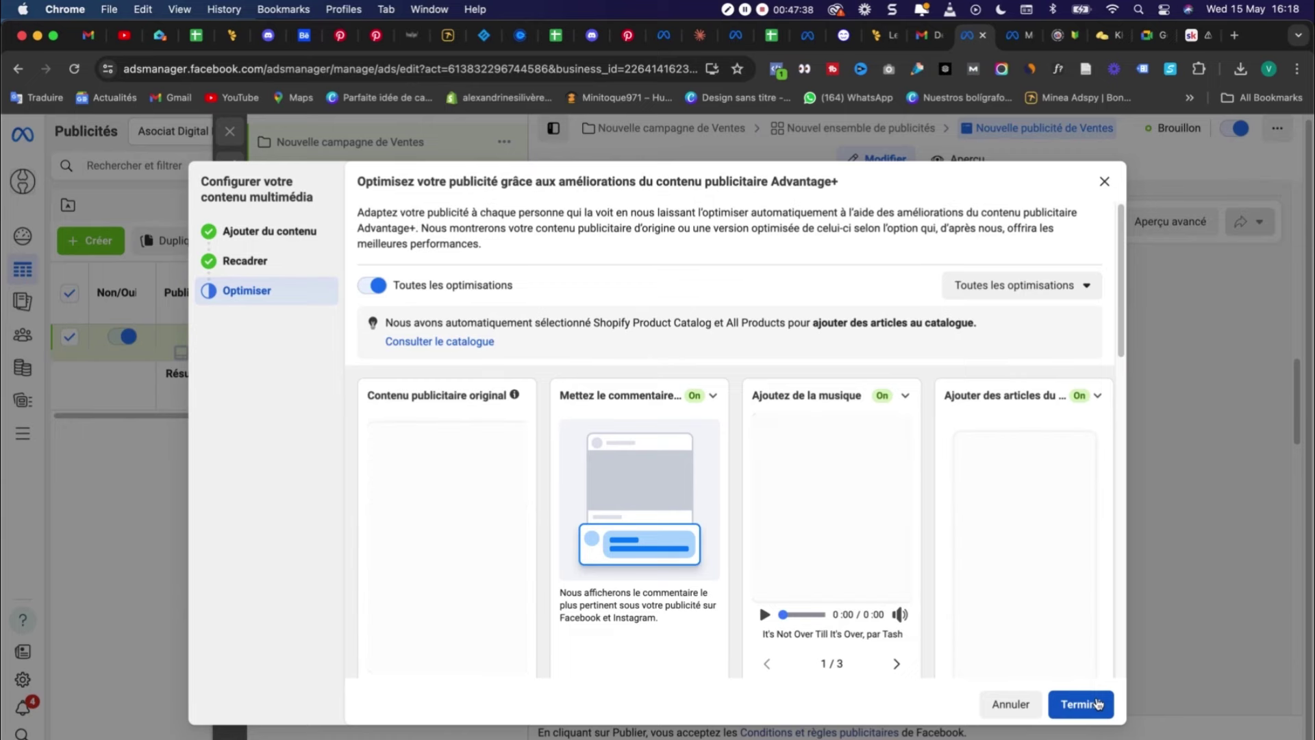
pyautogui.click(1096, 704)
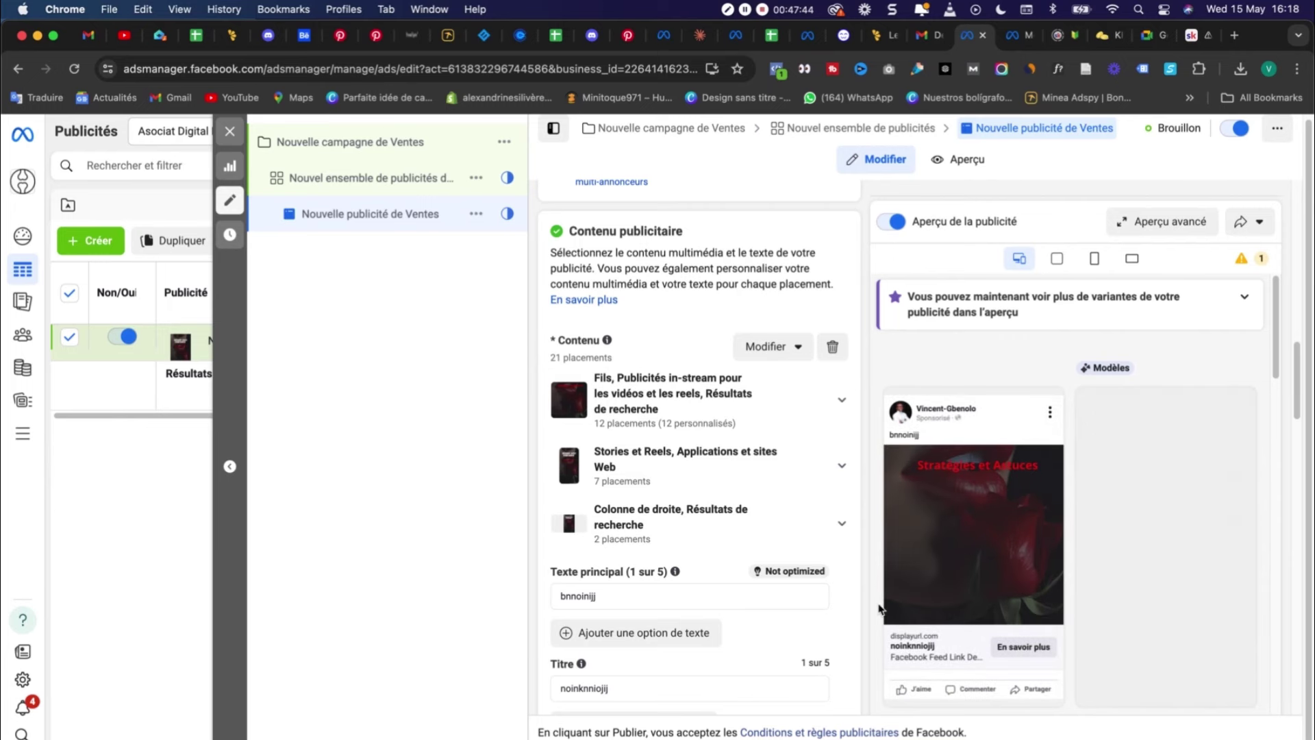
# Step: Change the ad's call to action to Acheter
pyautogui.scroll(-3, 878, 609)
pyautogui.scroll(-3, 878, 608)
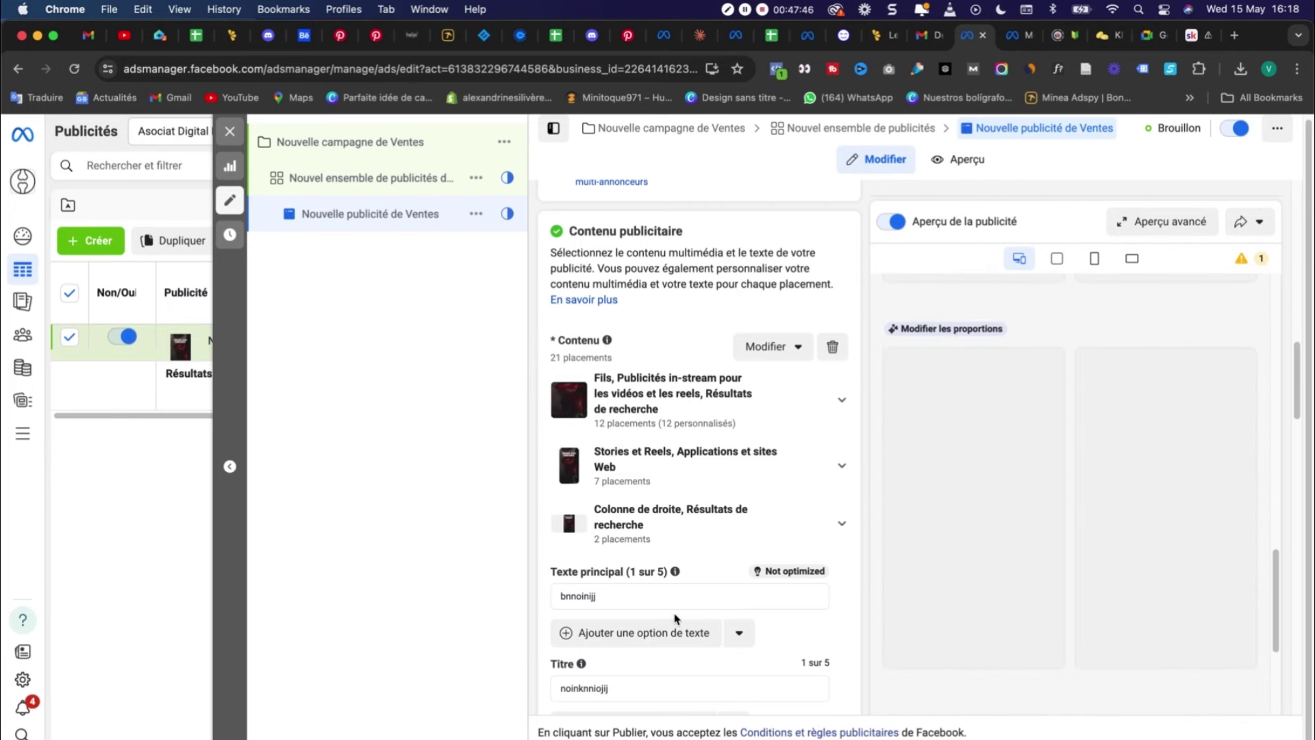
pyautogui.scroll(-10, 669, 613)
pyautogui.scroll(2, 669, 613)
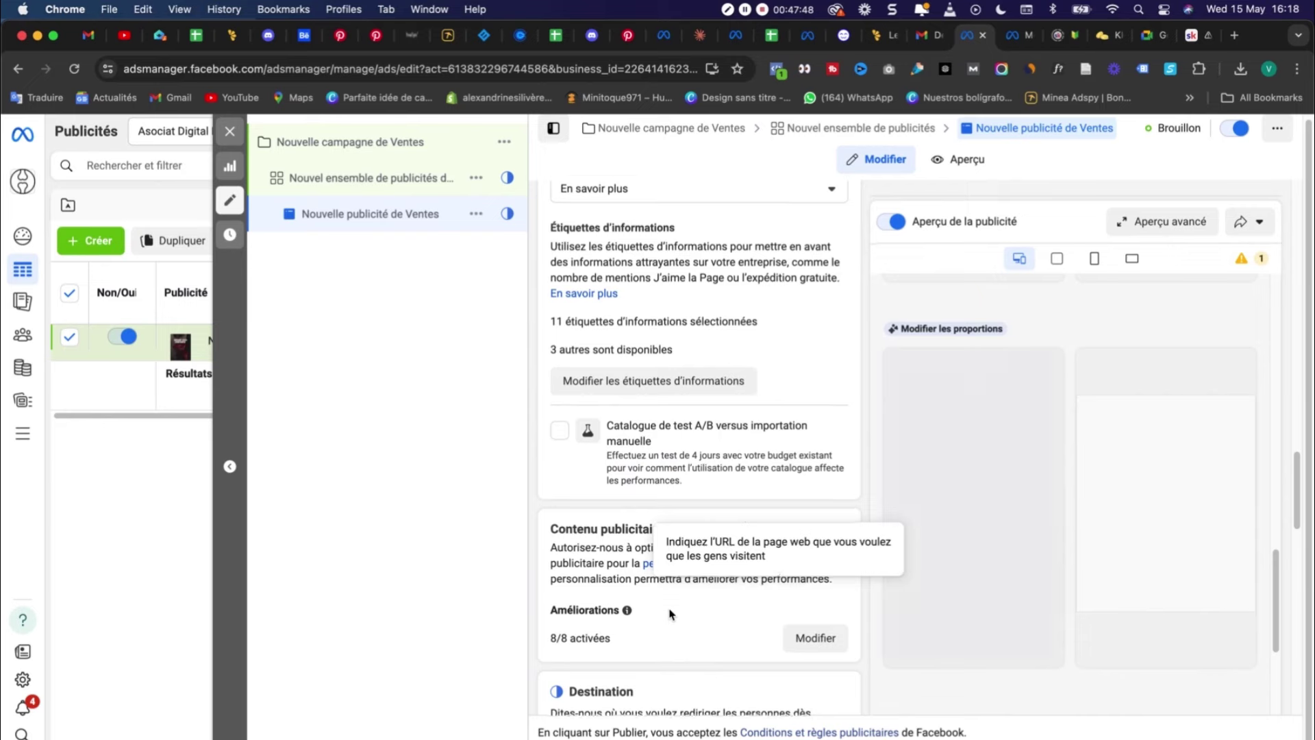
pyautogui.scroll(2, 670, 613)
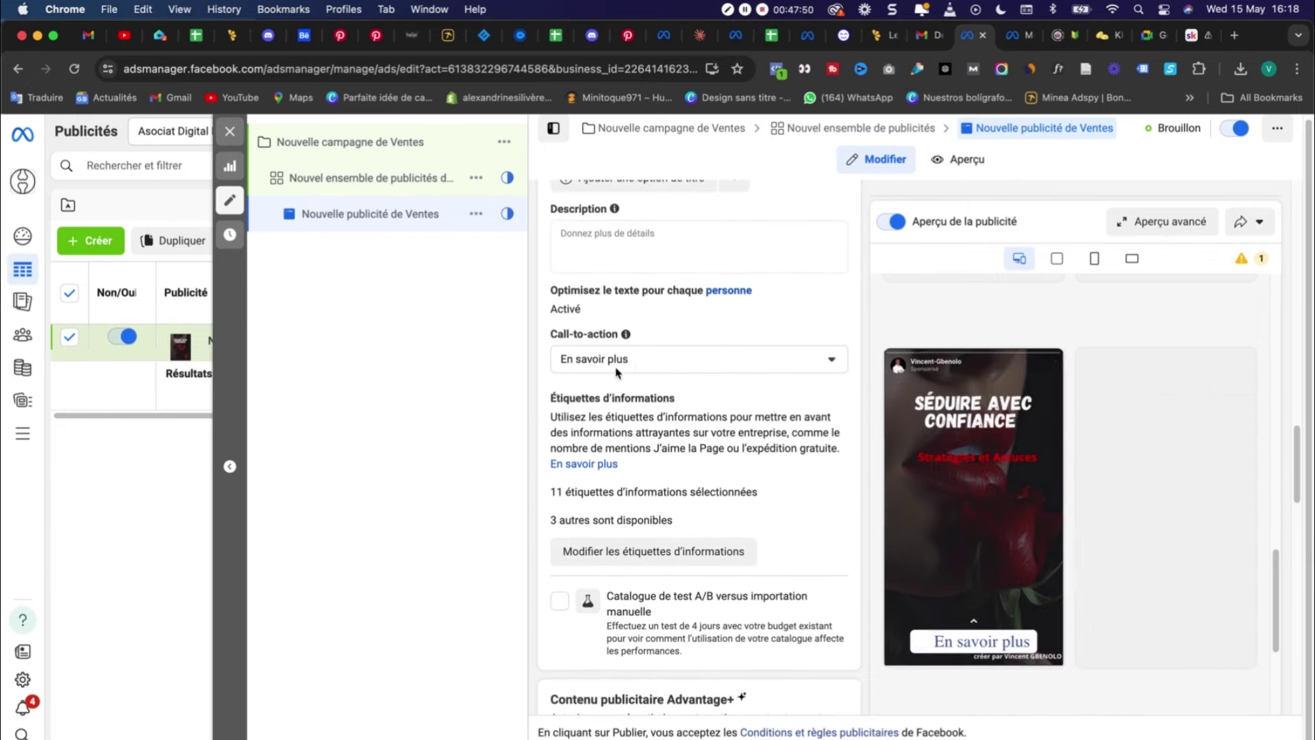
pyautogui.click(729, 364)
pyautogui.scroll(-5, 617, 534)
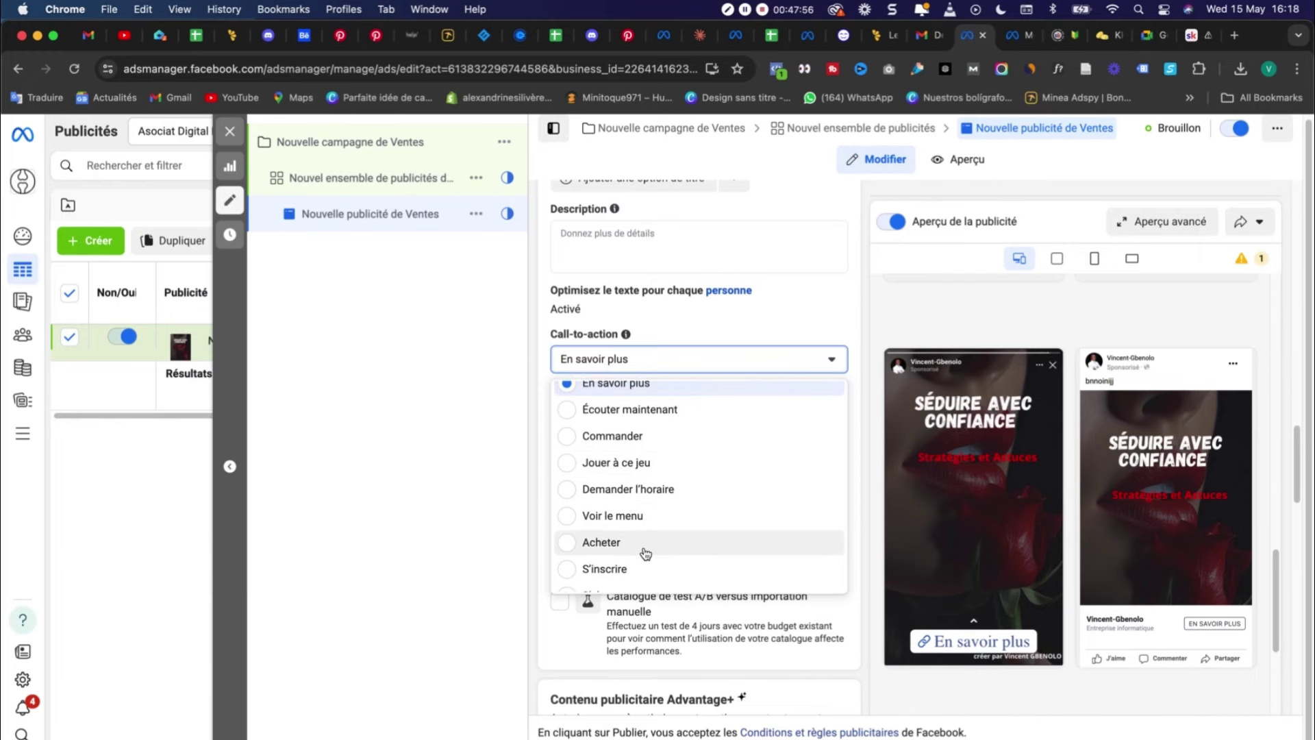
pyautogui.click(625, 545)
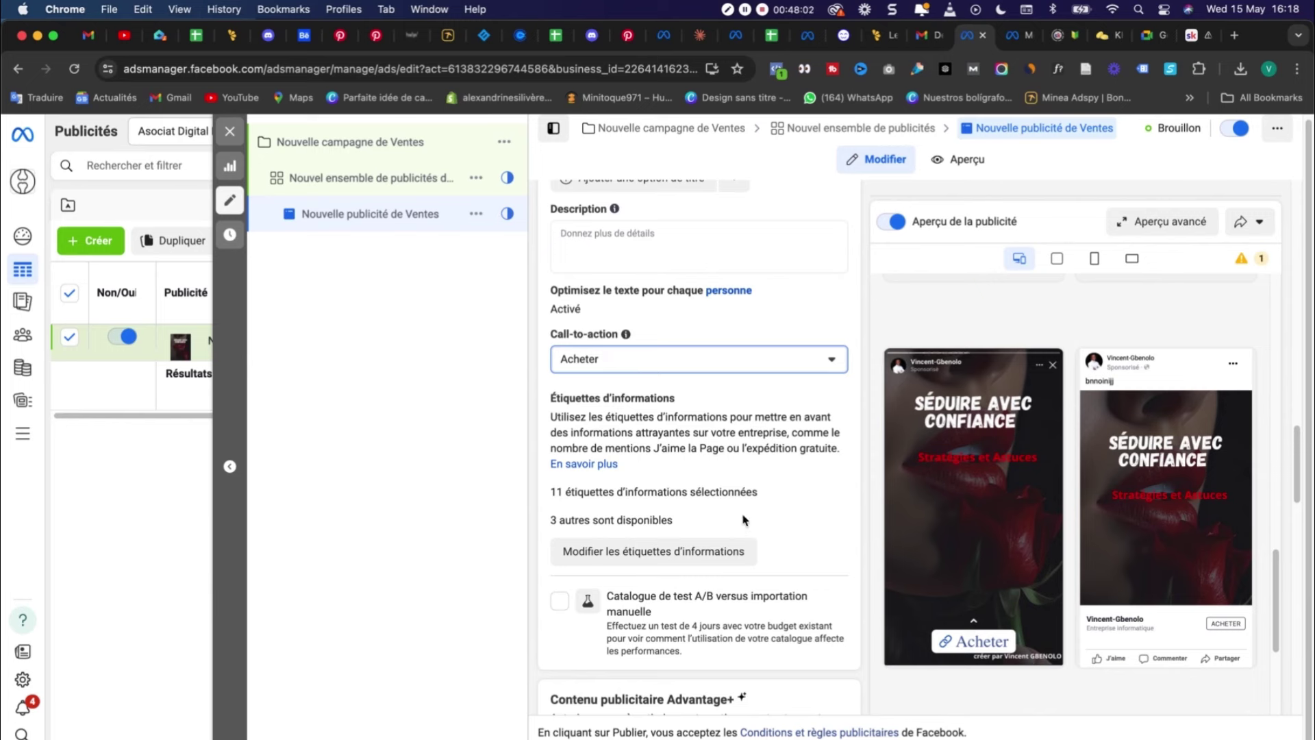
pyautogui.scroll(-10, 743, 520)
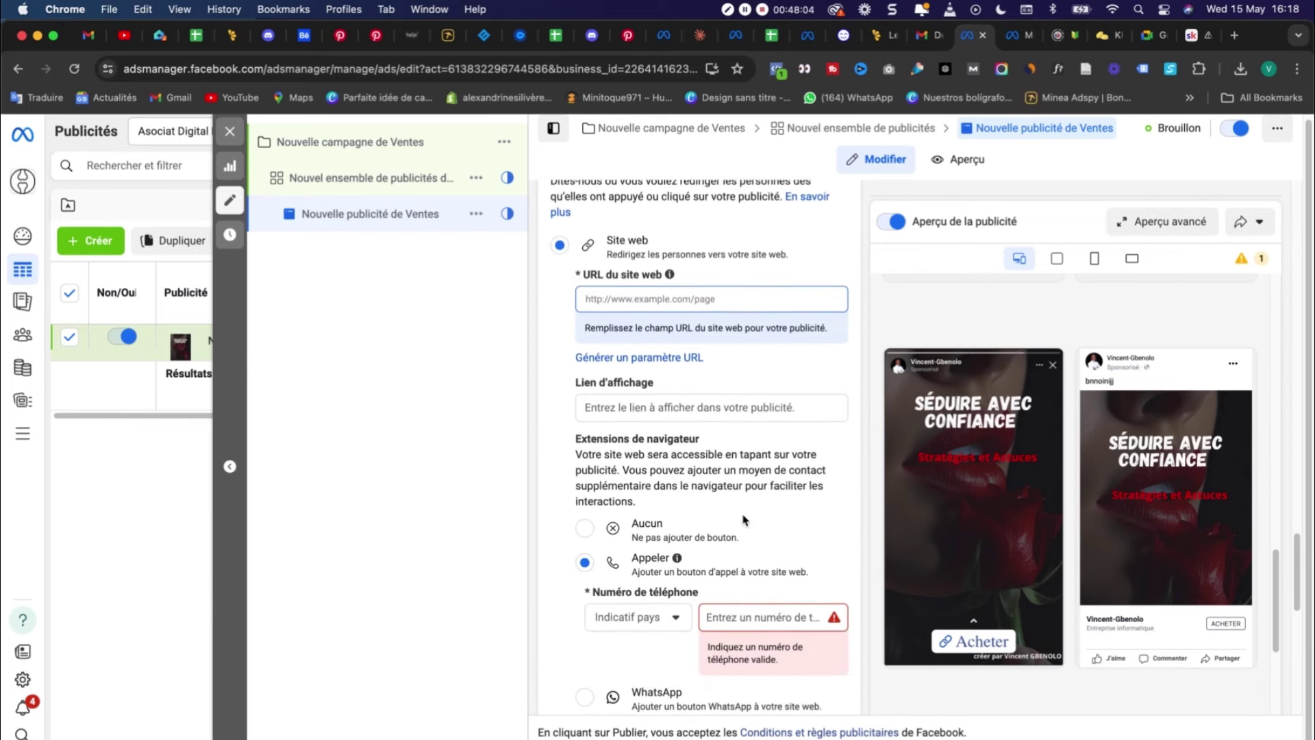
pyautogui.click(709, 300)
pyautogui.write('https://www.teamsprofitsdigital.com/5158267b')
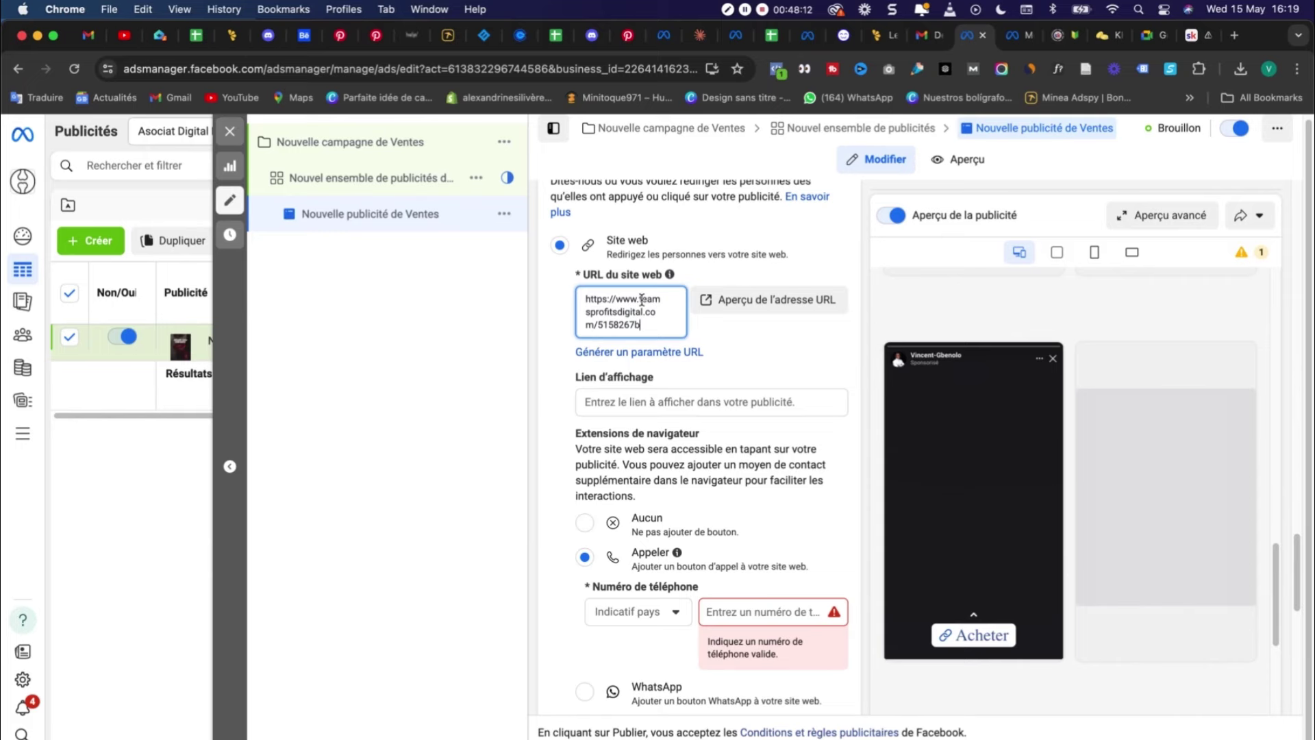
pyautogui.click(746, 302)
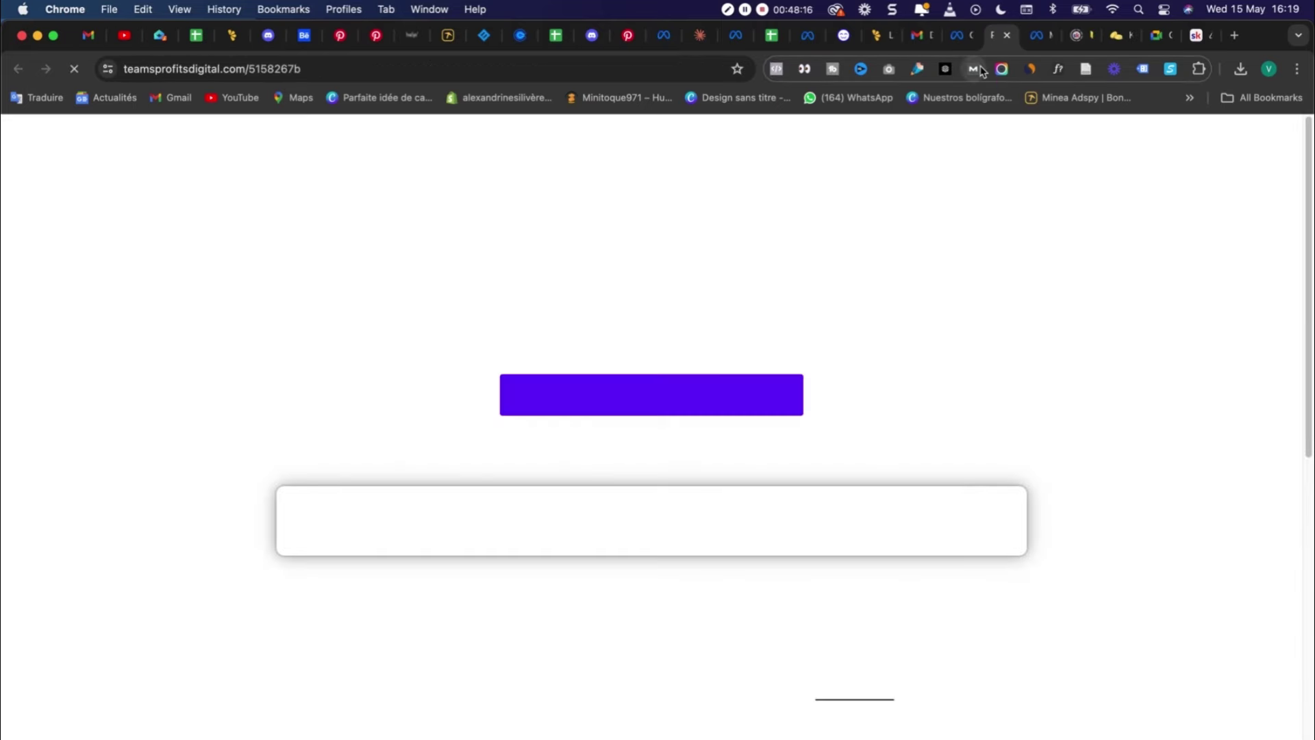
# Step: Review the teamsprofitsdigital landing page, then return to Ads Manager and exit the ad editor
pyautogui.scroll(-10, 796, 421)
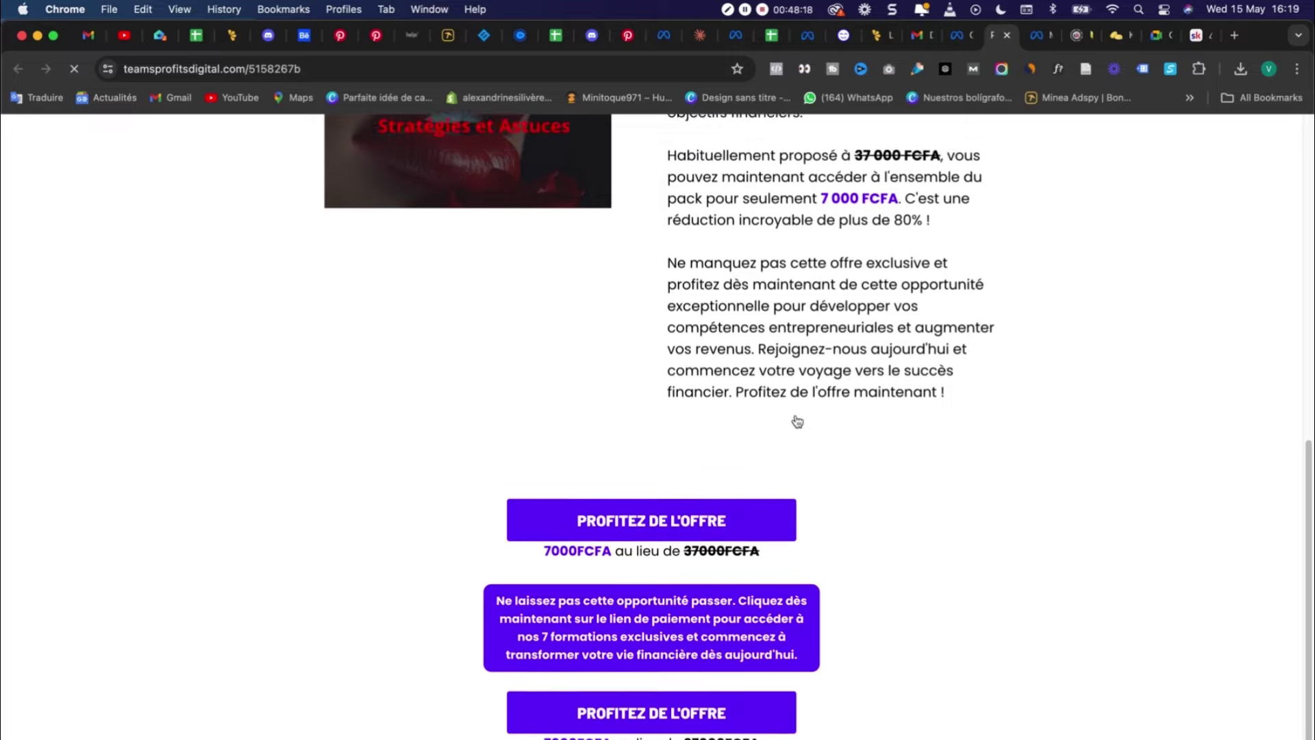
pyautogui.scroll(6, 796, 420)
pyautogui.scroll(3, 796, 420)
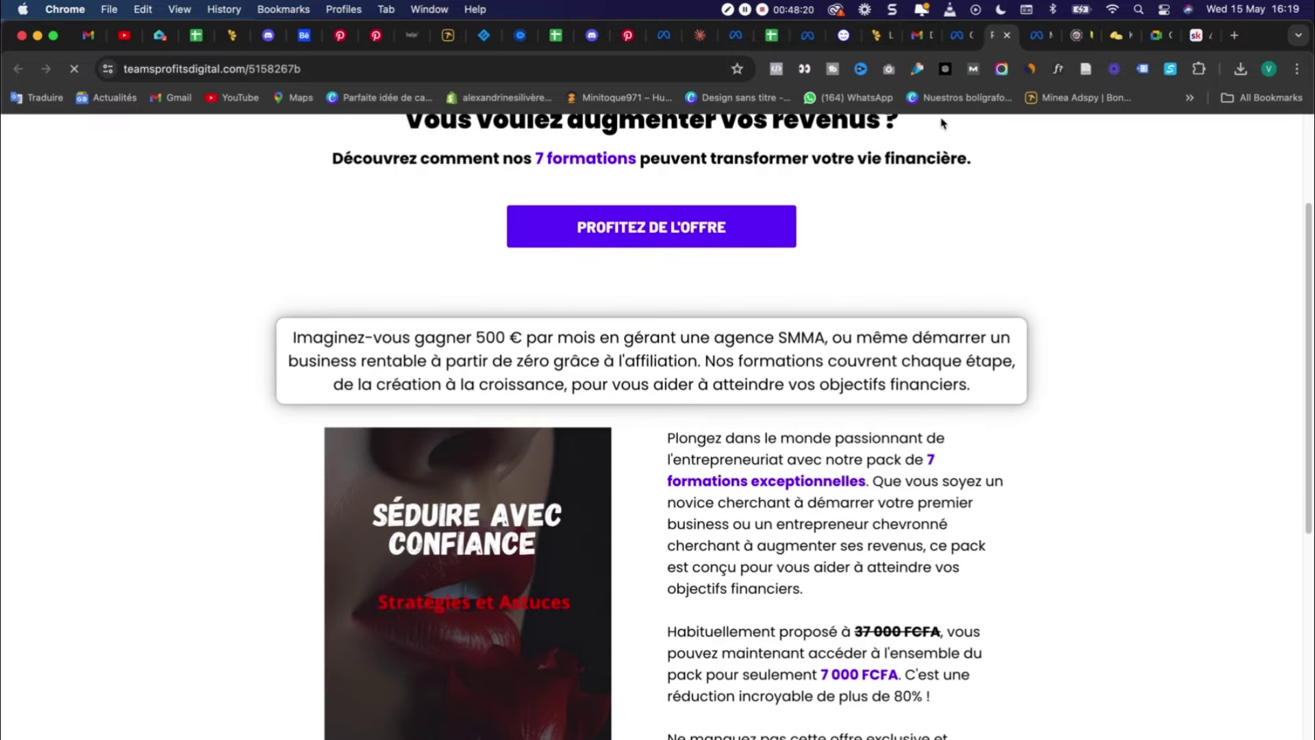
pyautogui.click(957, 36)
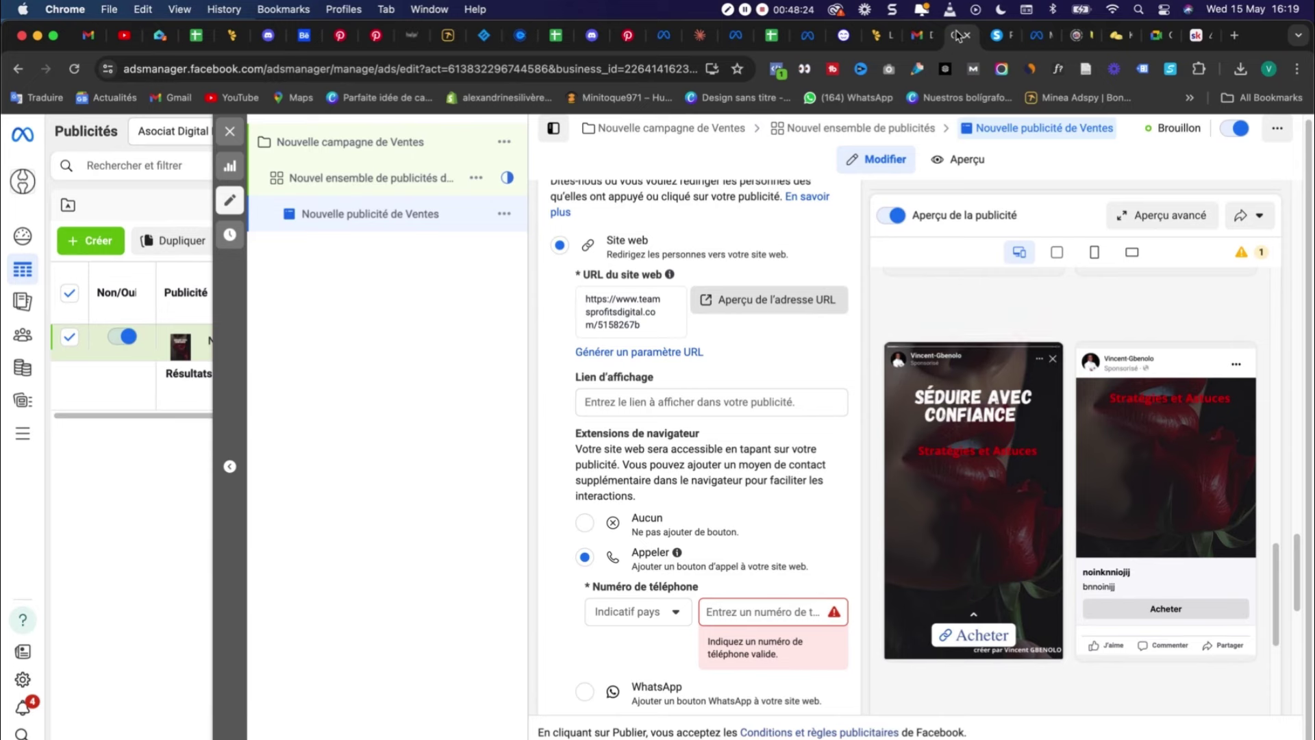
pyautogui.click(236, 137)
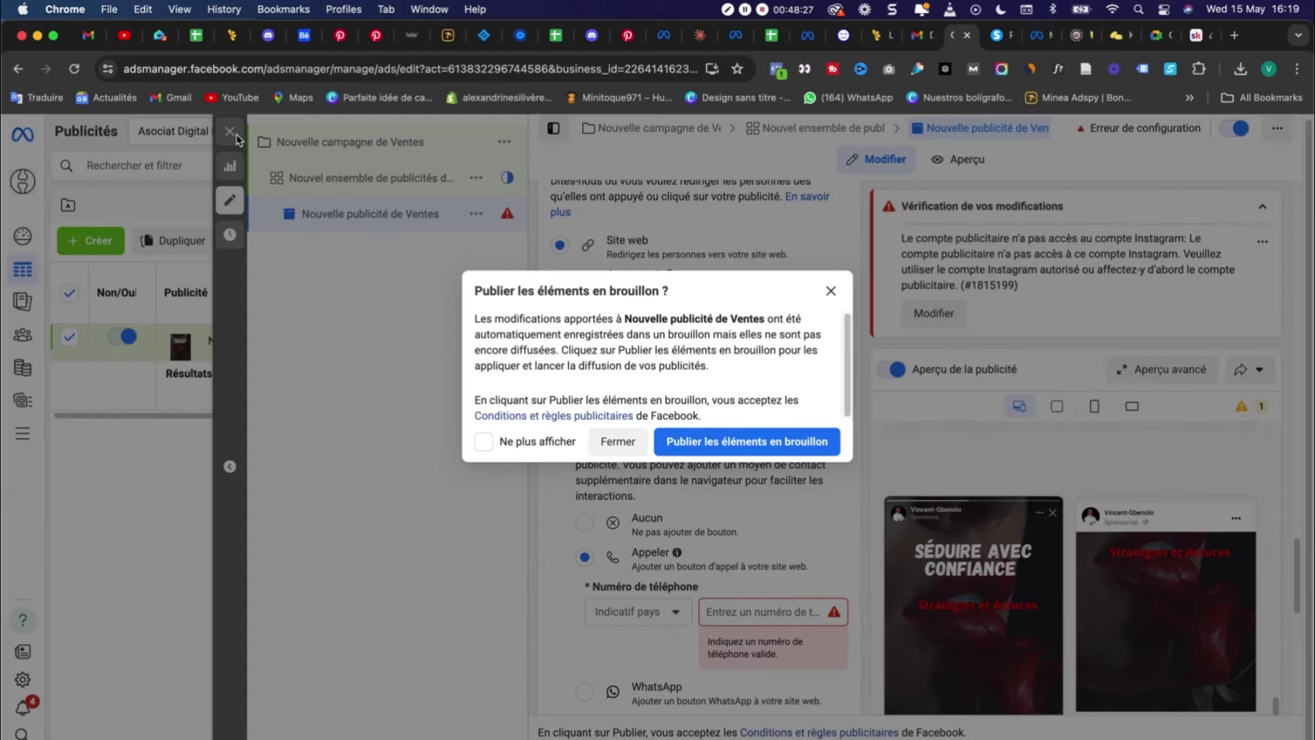
# Step: Publish the draft items; the ad set and ad fail to publish with errors
pyautogui.click(721, 447)
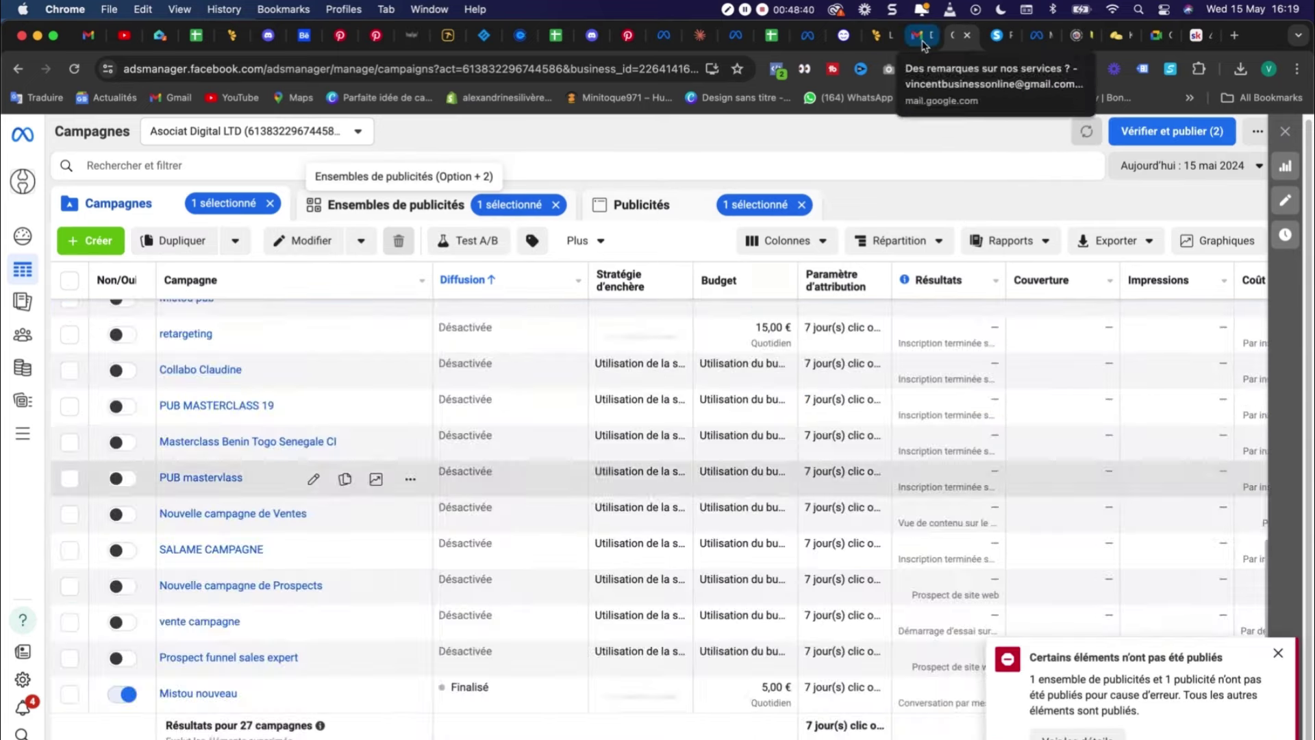
pyautogui.click(913, 39)
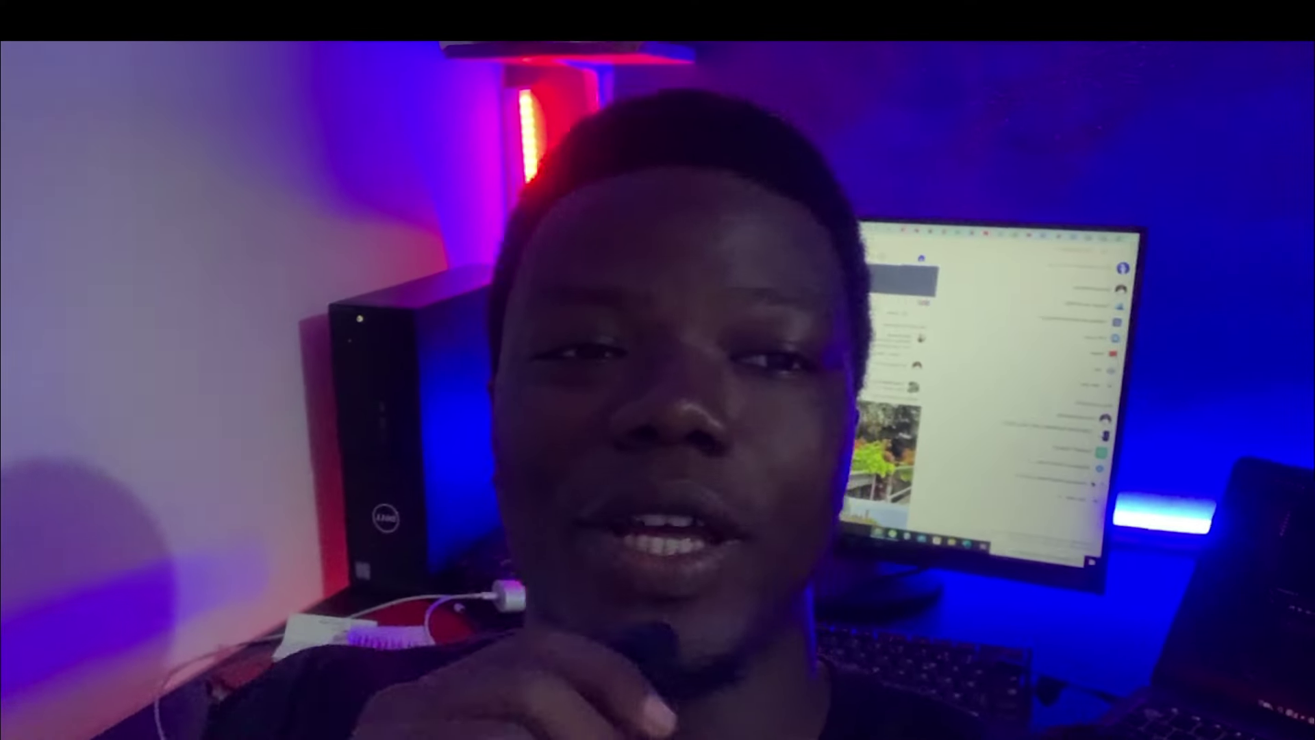